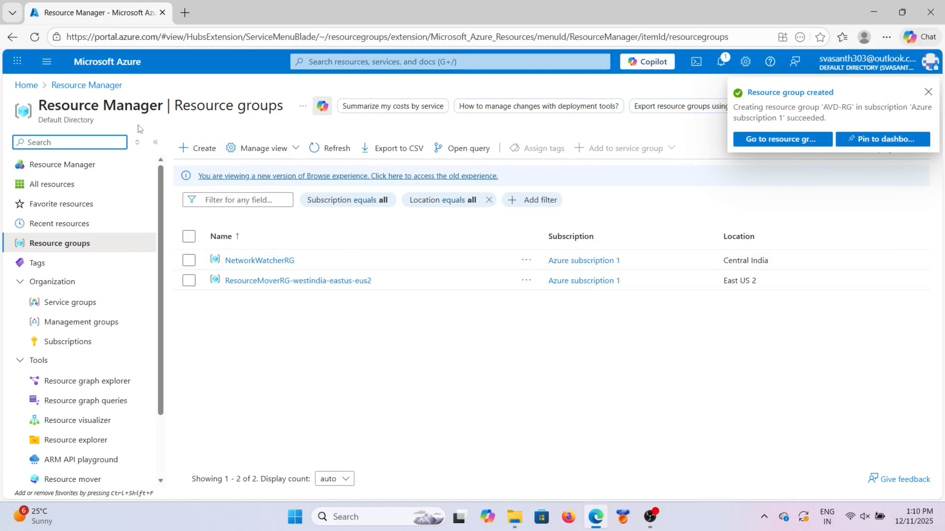
# Step: Start creating a new virtual machine from the Virtual machines list
pyautogui.click(47, 62)
pyautogui.moveTo(51, 244)
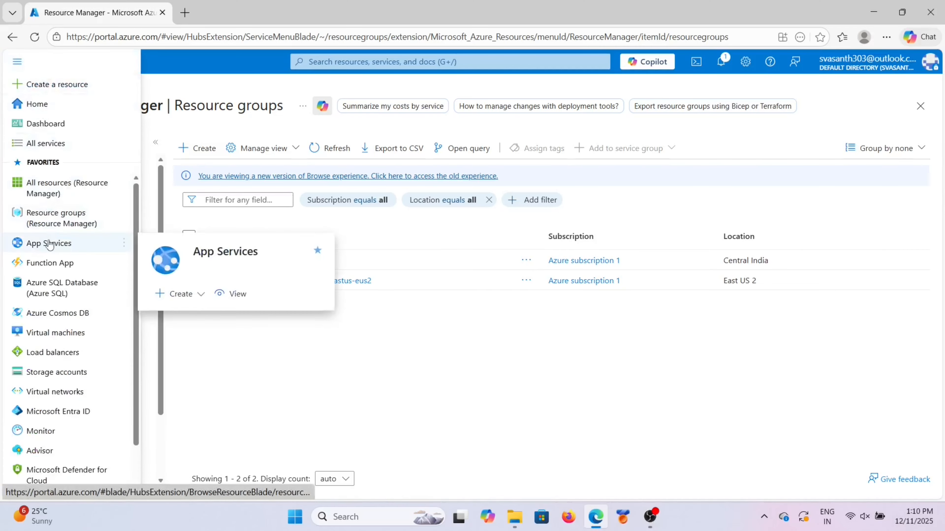
pyautogui.click(55, 333)
pyautogui.click(203, 174)
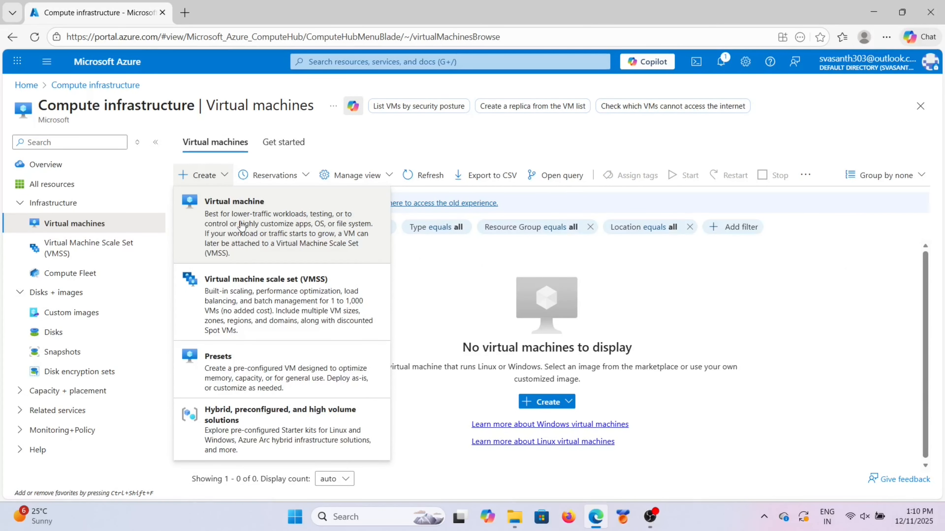
pyautogui.click(299, 226)
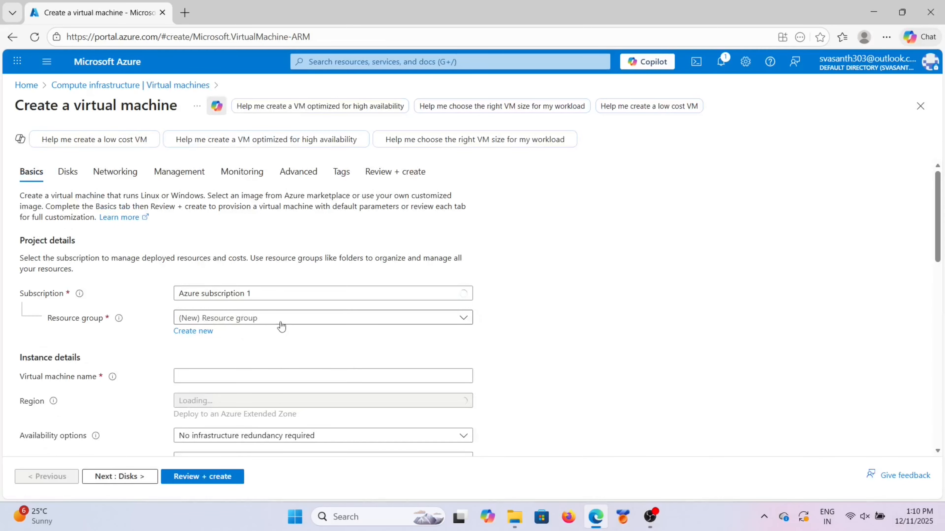
# Step: Place the VM in resource group AVD-RG and name it Onpremserver
pyautogui.click(281, 326)
pyautogui.click(200, 359)
pyautogui.click(203, 378)
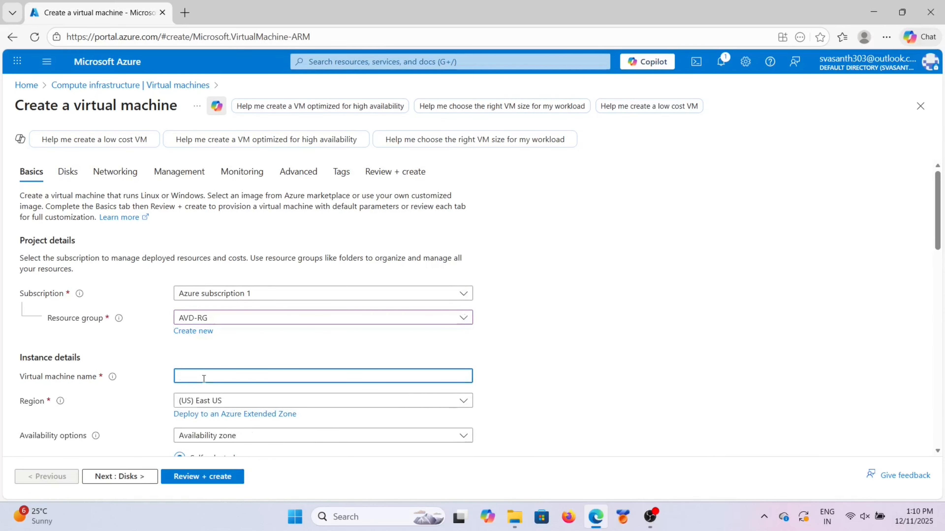
pyautogui.write('On')
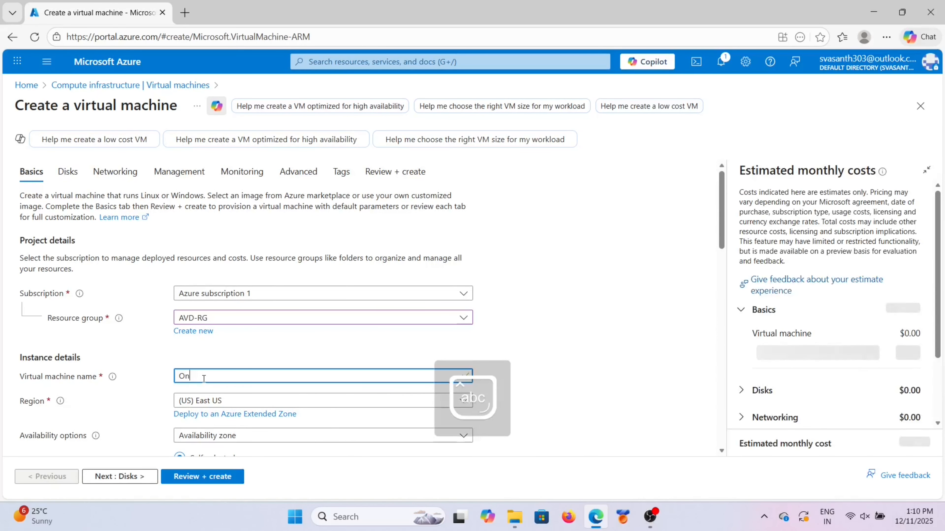
pyautogui.write('premserver')
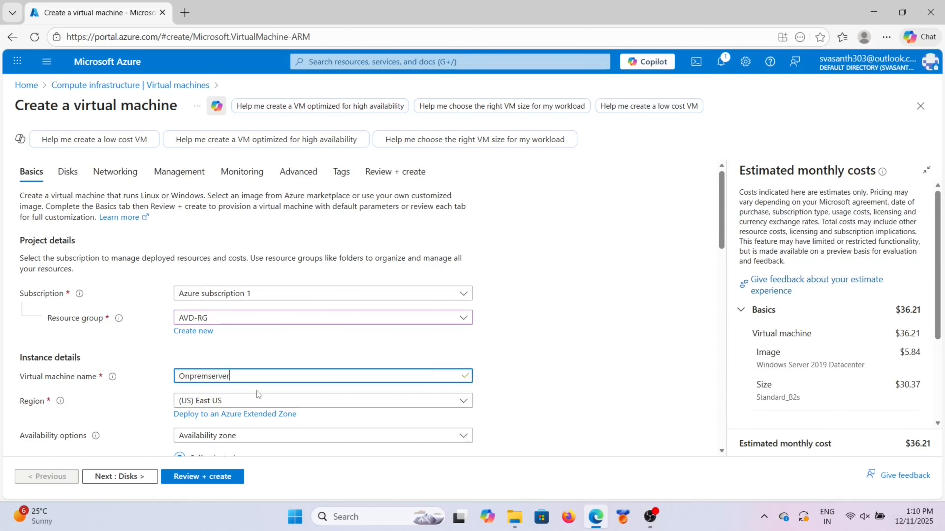
# Step: Set no infrastructure redundancy, Standard security type, and keep the Windows Server 2019 Datacenter image
pyautogui.scroll(-3, 257, 391)
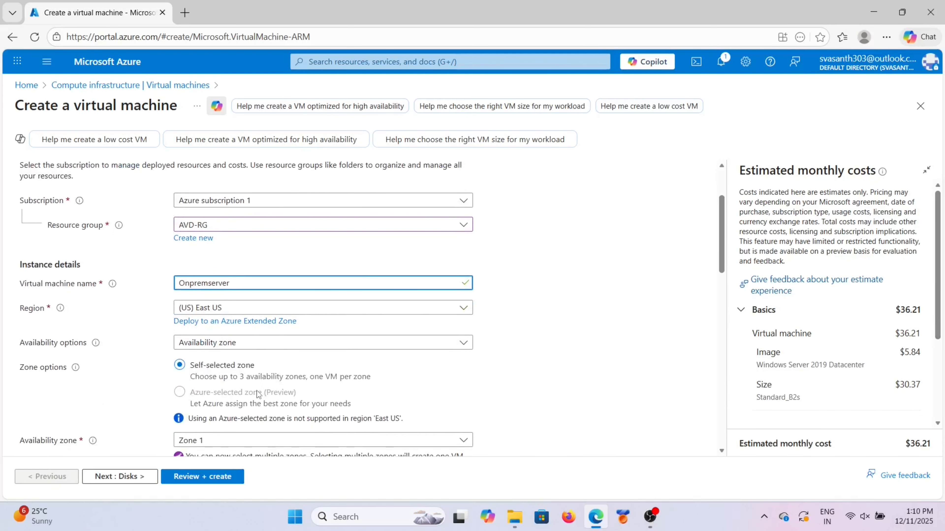
pyautogui.click(277, 341)
pyautogui.click(230, 360)
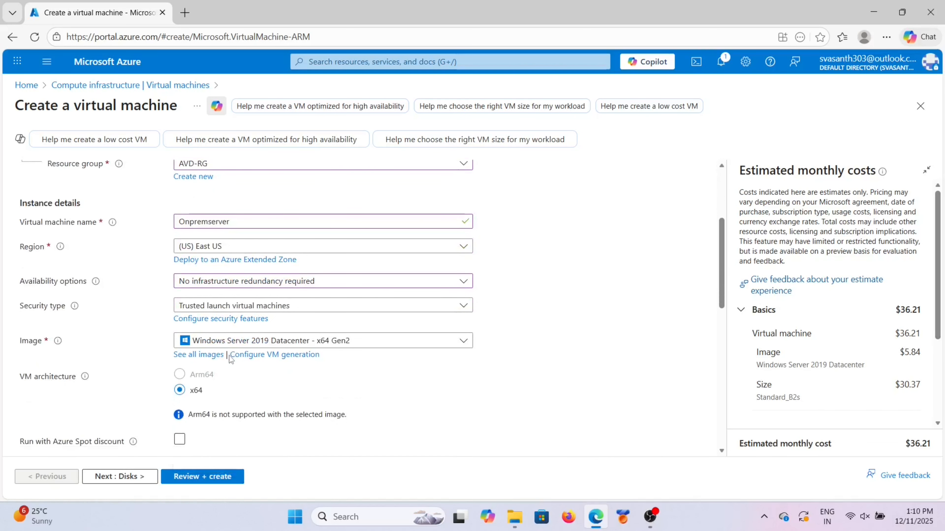
pyautogui.click(283, 309)
pyautogui.click(248, 330)
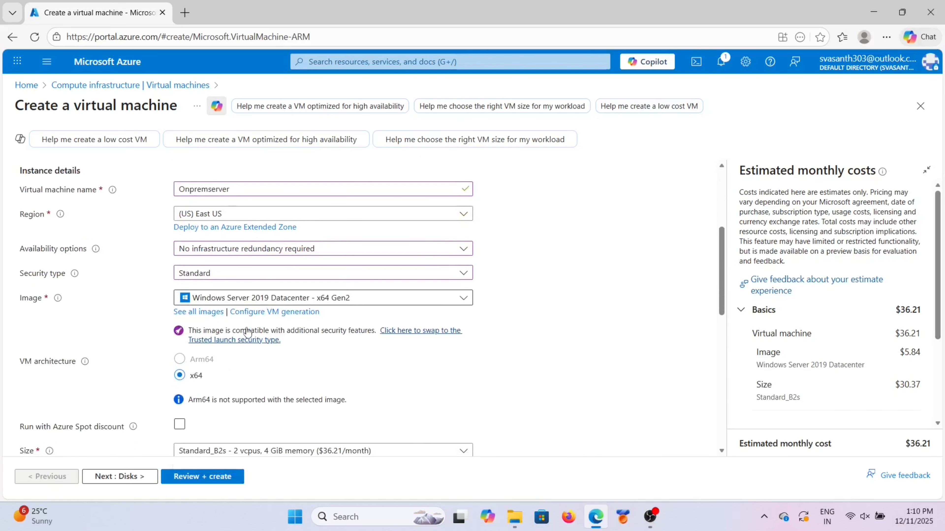
pyautogui.click(293, 304)
pyautogui.click(293, 303)
# Step: Fill in the administrator account username and password fields
pyautogui.scroll(-6, 282, 372)
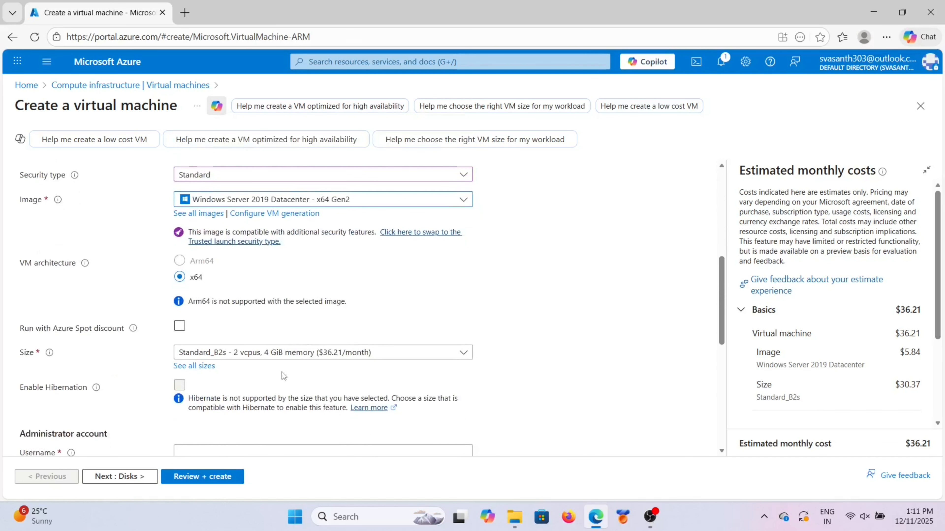
pyautogui.scroll(-1, 267, 332)
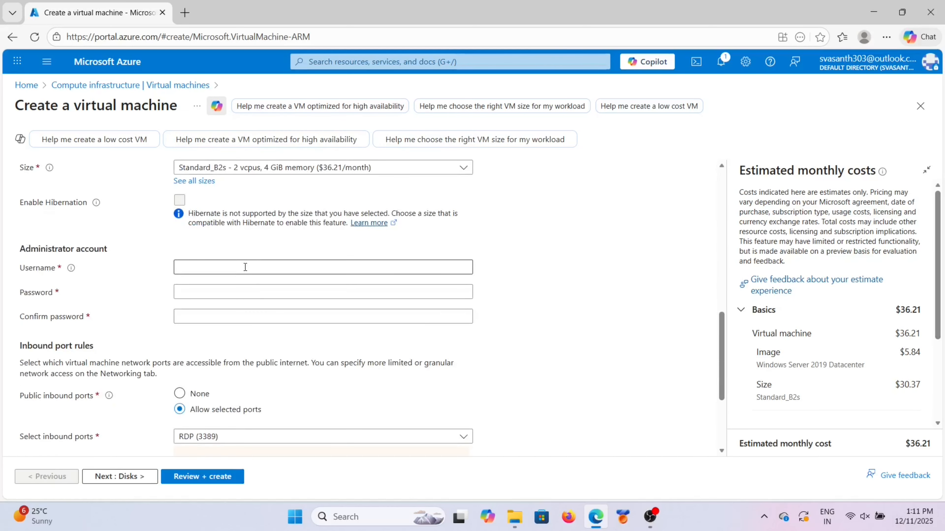
pyautogui.click(244, 292)
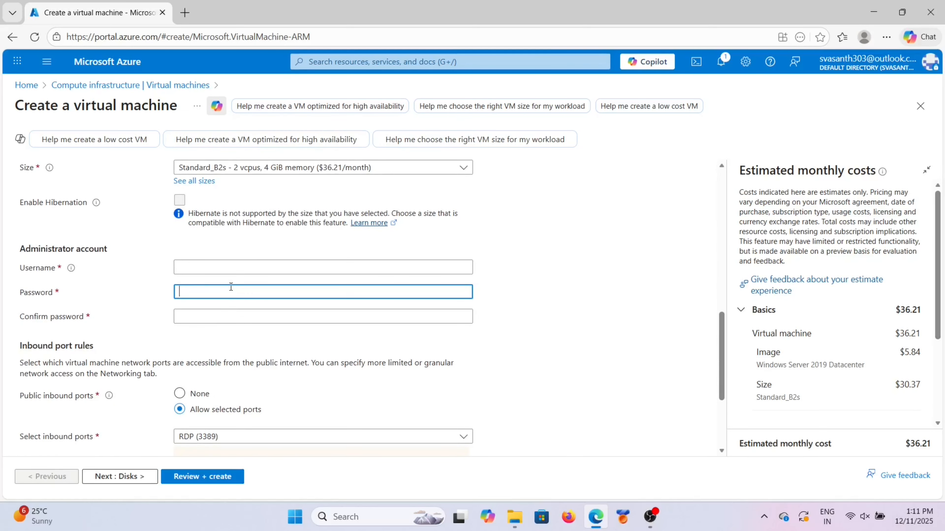
pyautogui.press('Tab')
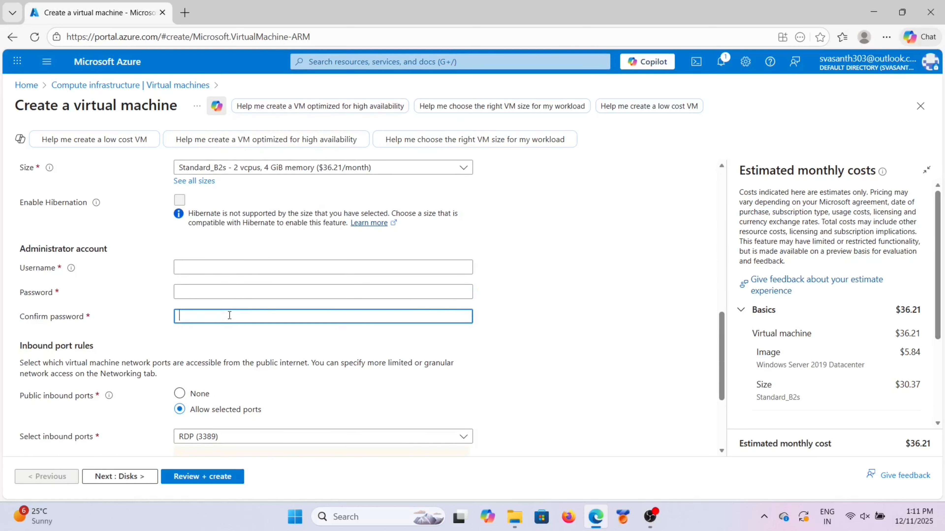
pyautogui.click(223, 270)
pyautogui.click(216, 292)
pyautogui.scroll(3, 218, 296)
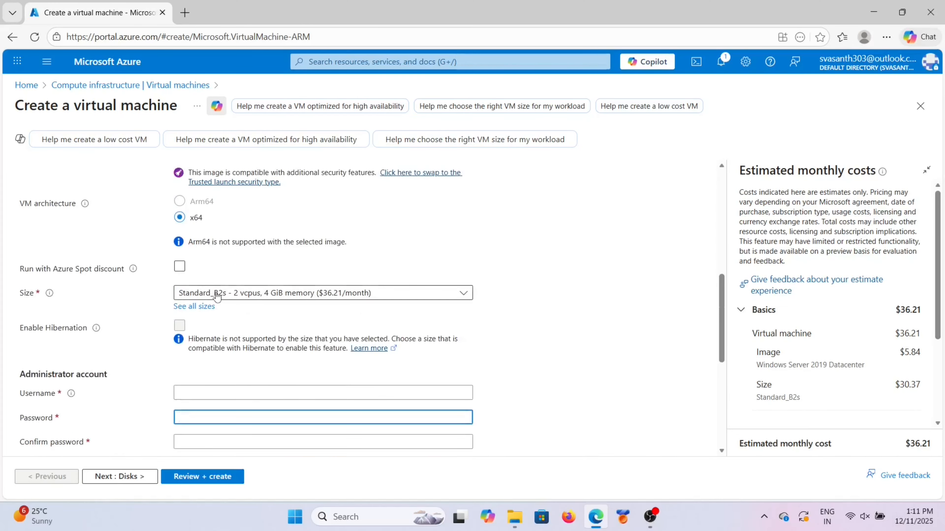
pyautogui.scroll(3, 218, 297)
pyautogui.scroll(-5, 217, 297)
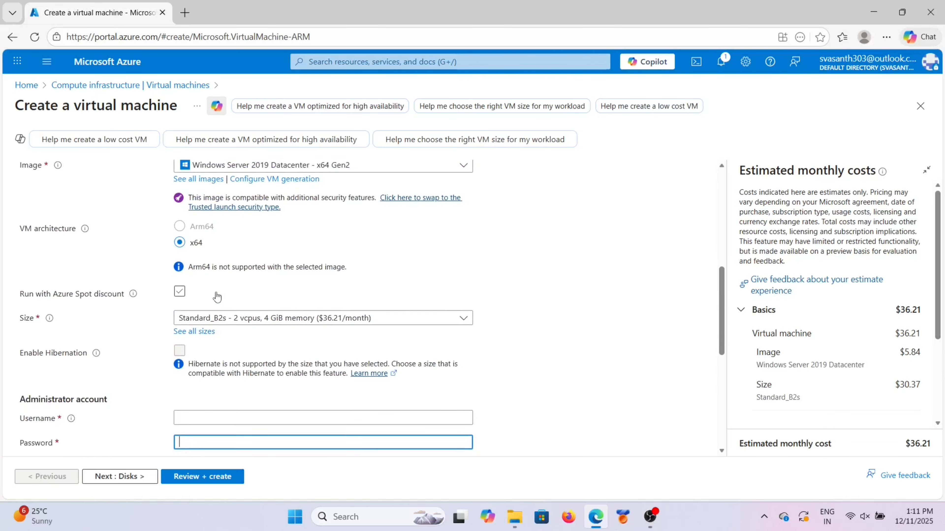
pyautogui.click(200, 318)
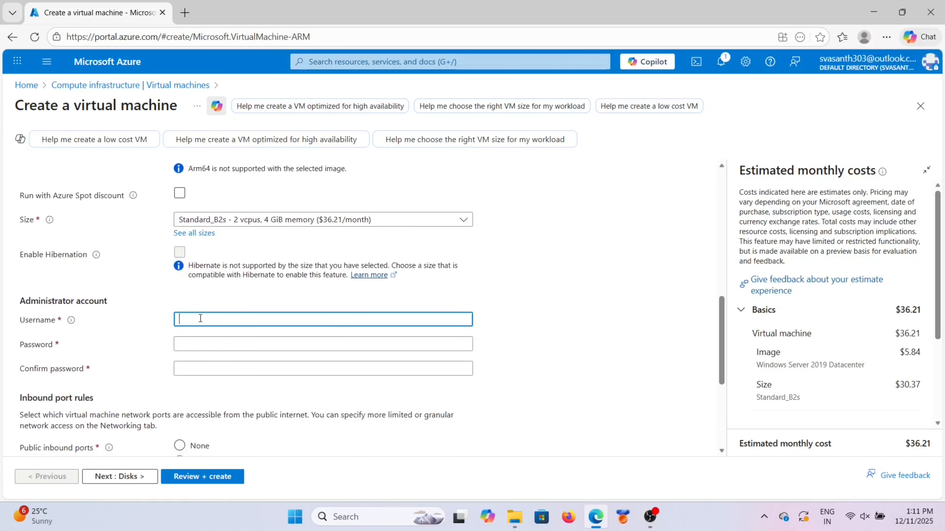
pyautogui.write('Vas')
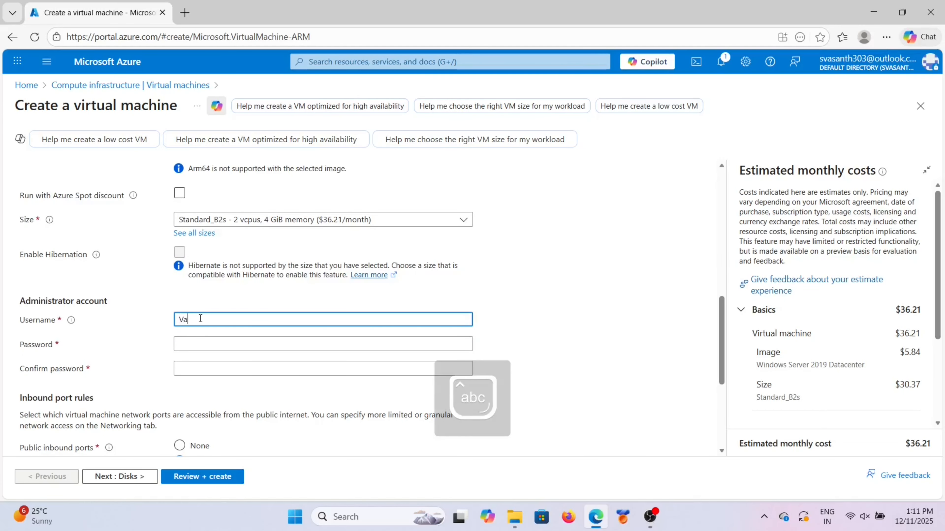
pyautogui.press('BackSpace')
pyautogui.press('BackSpace')
pyautogui.press('BackSpace')
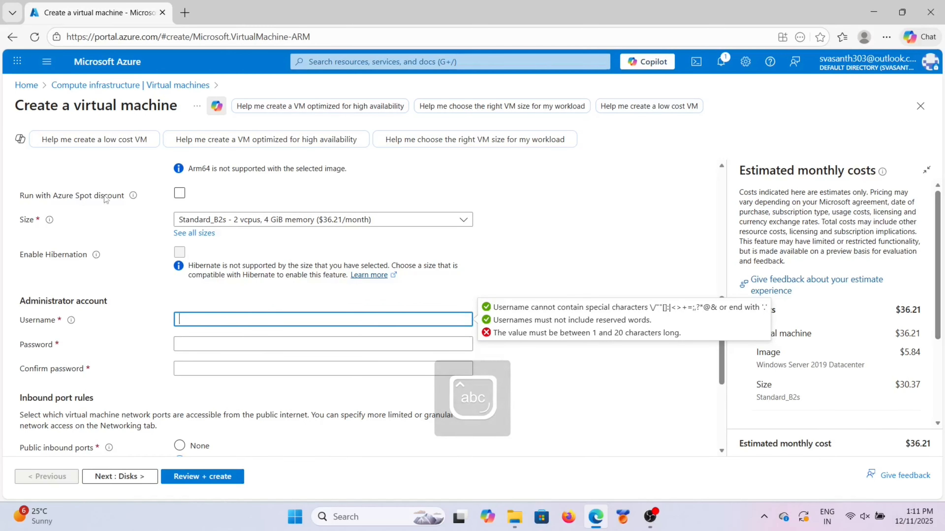
# Step: Enable the Azure Spot discount and bring up the full list of VM sizes
pyautogui.scroll(2, 145, 213)
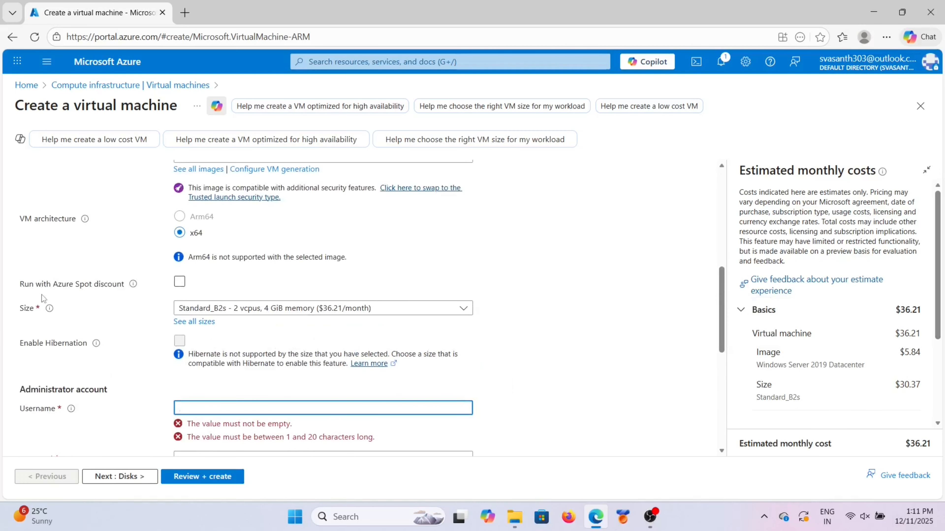
pyautogui.click(179, 282)
pyautogui.scroll(-2, 229, 340)
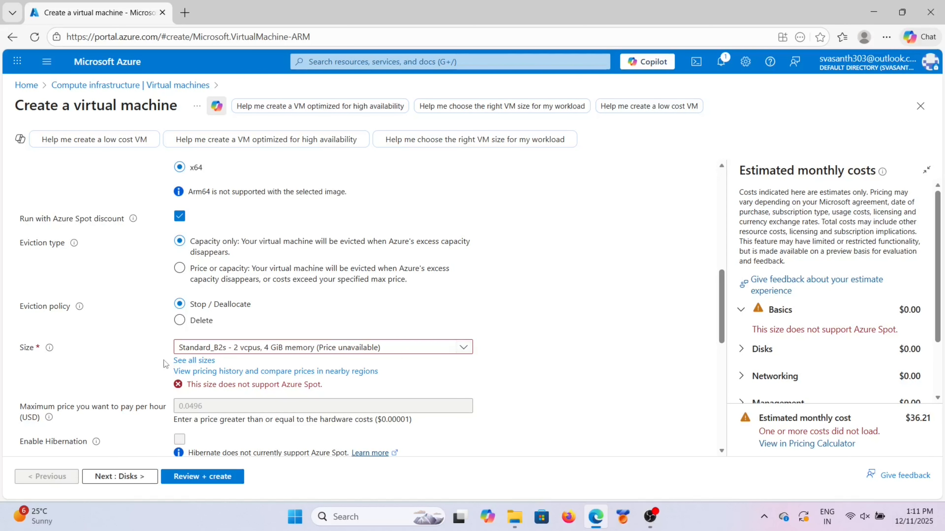
pyautogui.click(189, 360)
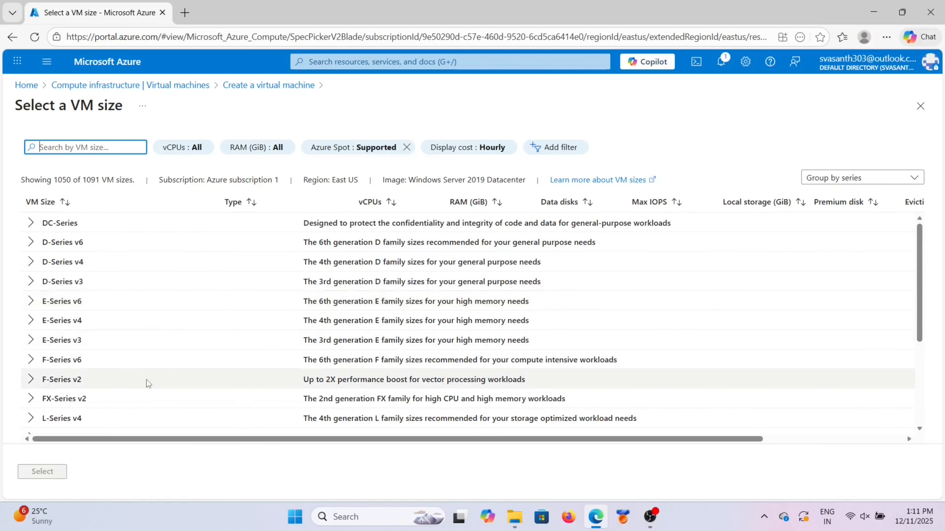
# Step: Choose Standard_F2s_v2 from the F-Series v2 group as the VM size
pyautogui.scroll(-4, 147, 381)
pyautogui.scroll(4, 147, 380)
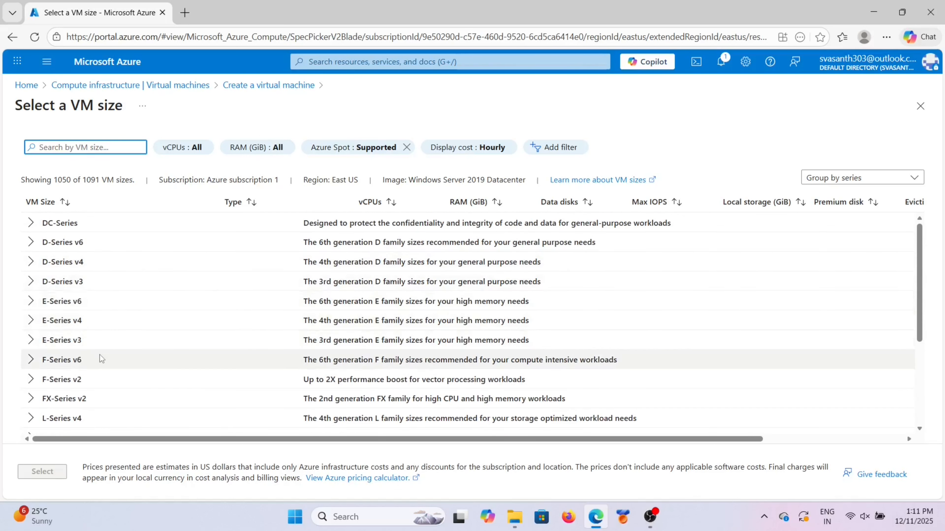
pyautogui.scroll(-1, 33, 361)
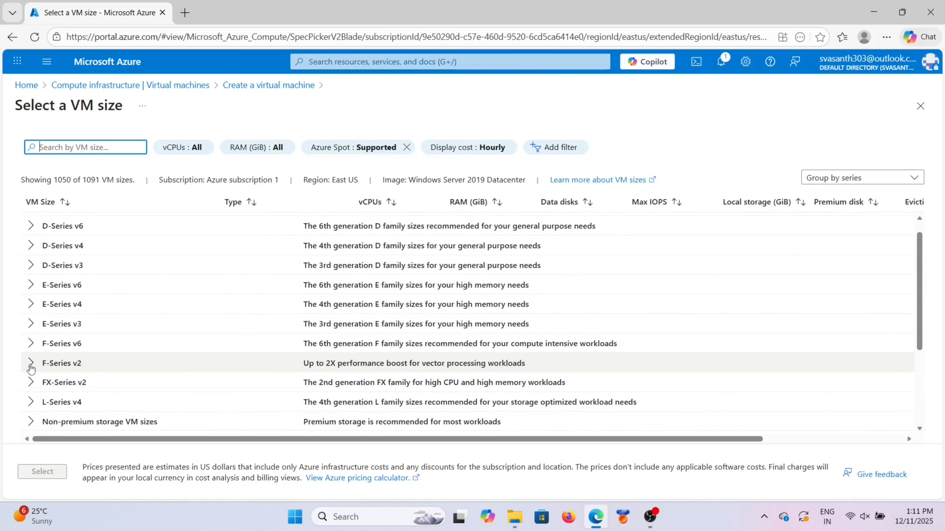
pyautogui.click(31, 363)
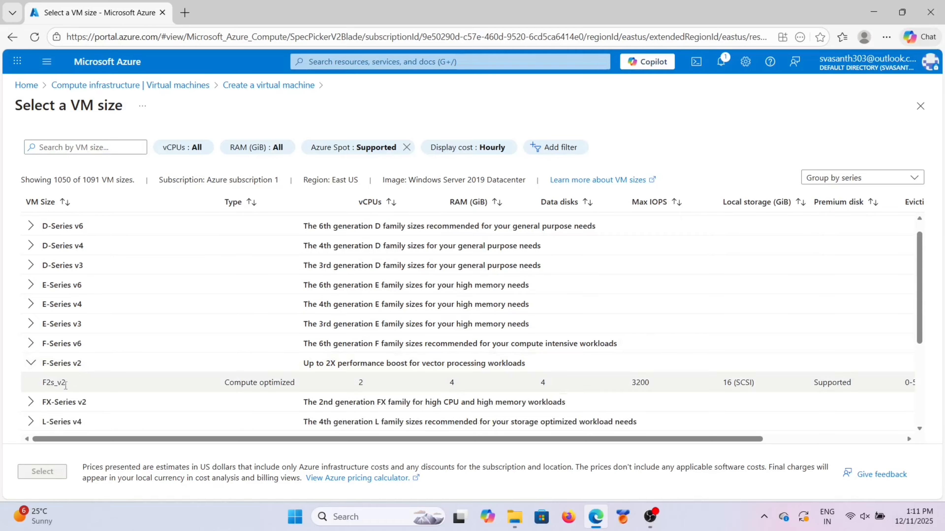
pyautogui.scroll(-2, 66, 389)
pyautogui.click(49, 301)
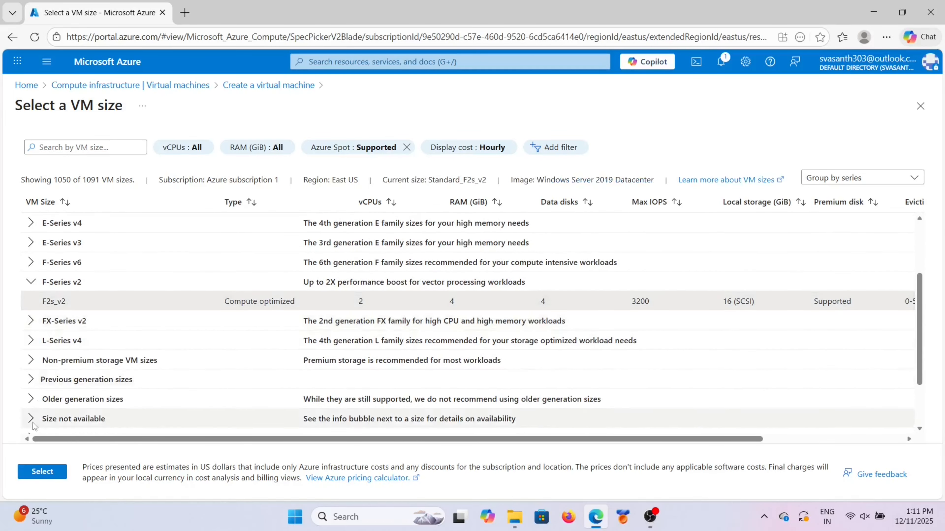
pyautogui.click(40, 472)
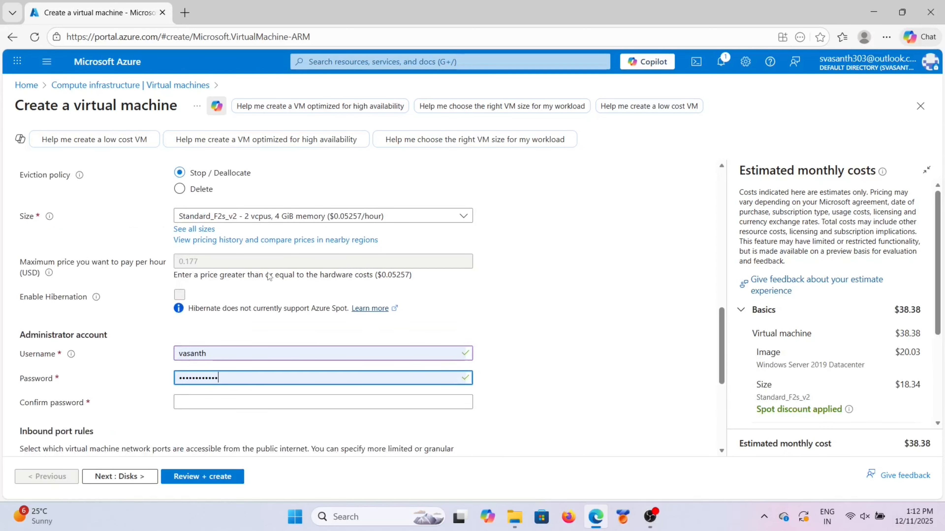
# Step: Fill the confirm password field with the saved administrator password
pyautogui.scroll(2, 232, 309)
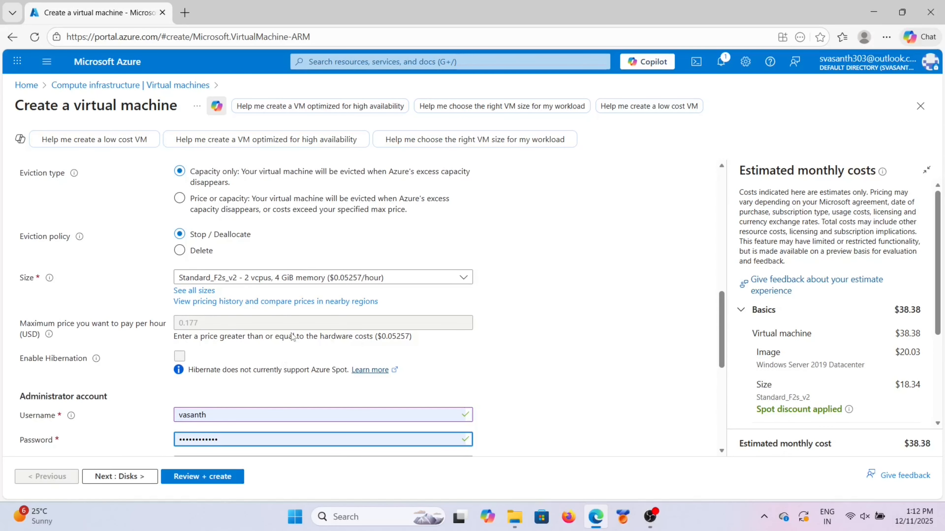
pyautogui.scroll(1, 291, 333)
pyautogui.scroll(-2, 291, 333)
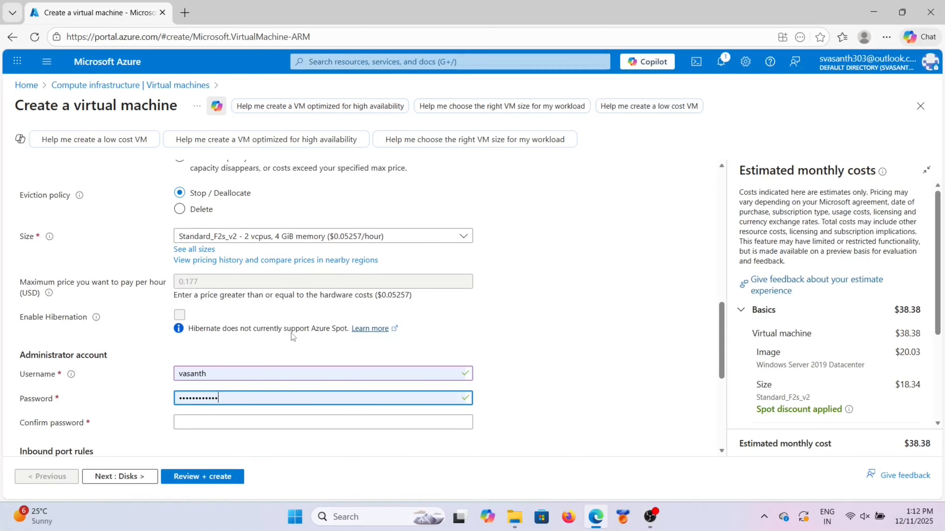
pyautogui.scroll(-2, 290, 333)
pyautogui.scroll(2, 290, 333)
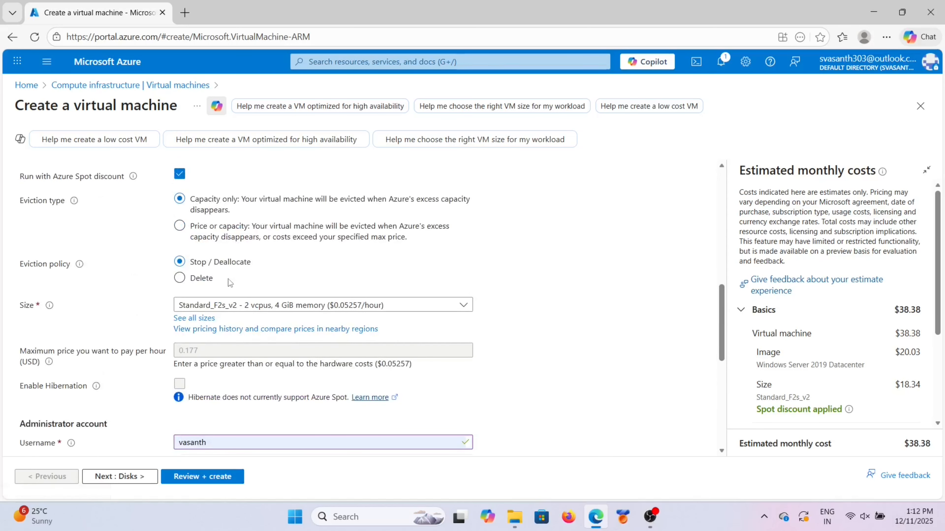
pyautogui.scroll(1, 228, 279)
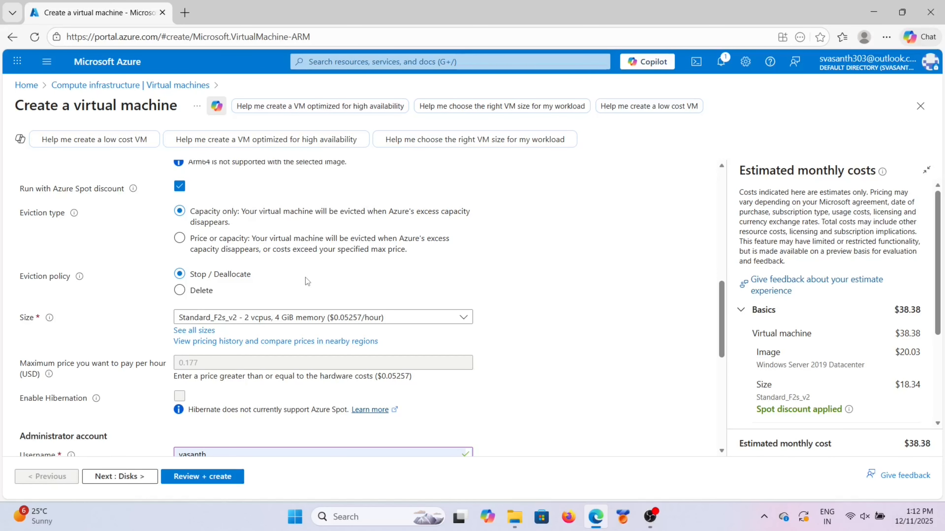
pyautogui.scroll(-2, 306, 282)
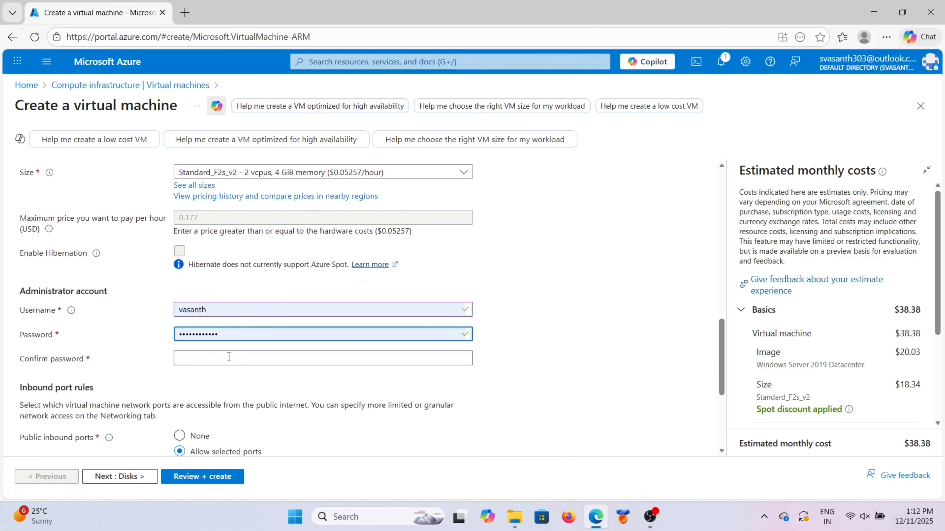
pyautogui.click(229, 356)
pyautogui.click(242, 231)
# Step: Allow inbound HTTP (80) and HTTPS (443) alongside RDP
pyautogui.scroll(-1, 237, 391)
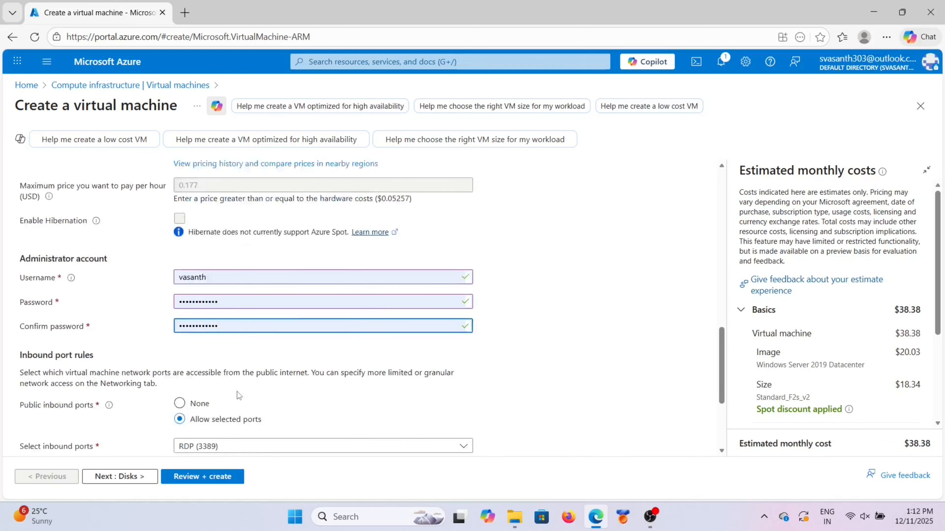
pyautogui.scroll(-3, 238, 395)
pyautogui.click(238, 325)
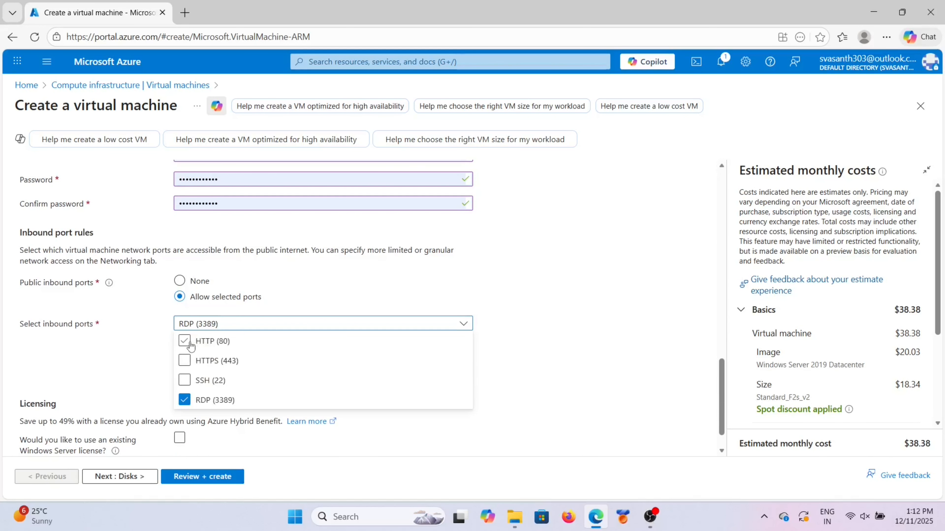
pyautogui.moveTo(187, 342); pyautogui.dragTo(185, 360)
pyautogui.click(186, 360)
pyautogui.click(186, 342)
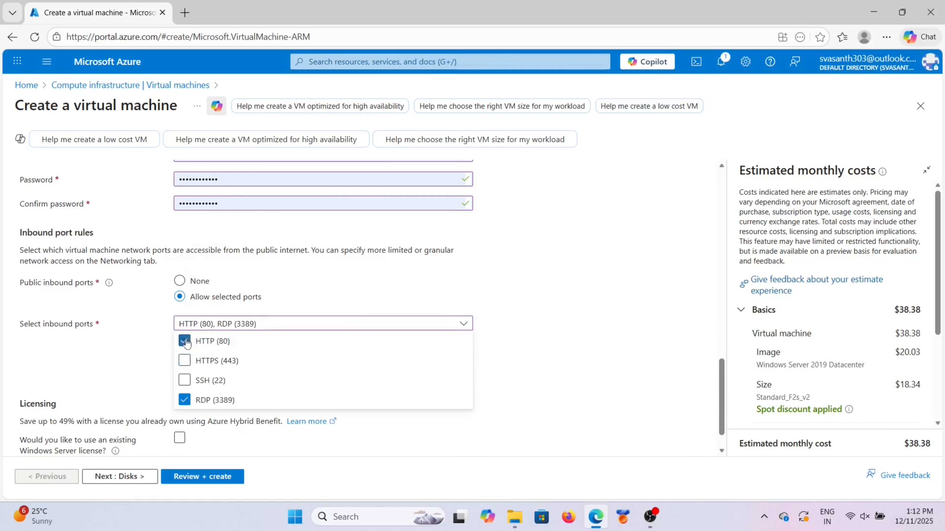
pyautogui.click(184, 360)
pyautogui.click(126, 365)
# Step: Apply an existing Windows Server license and confirm Hybrid Benefit eligibility
pyautogui.scroll(-1, 151, 369)
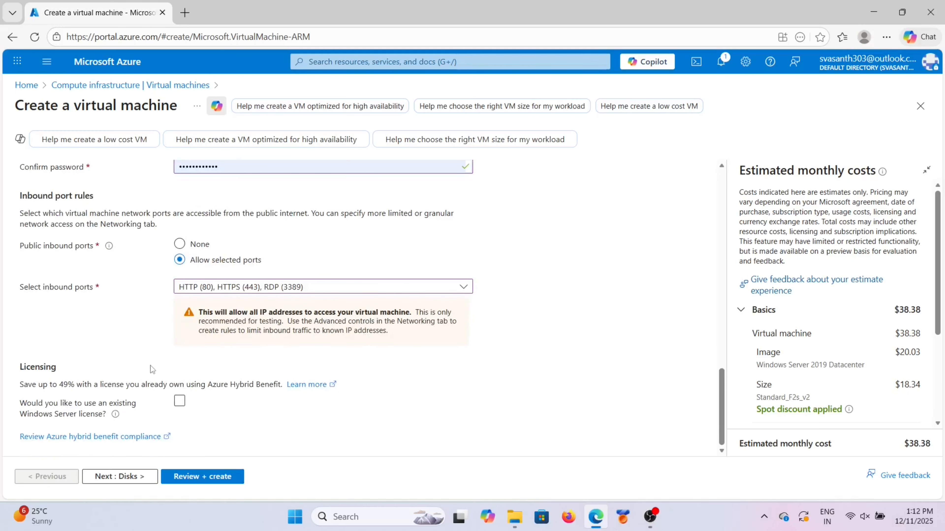
pyautogui.click(180, 401)
pyautogui.click(26, 438)
pyautogui.moveTo(37, 438); pyautogui.dragTo(167, 436)
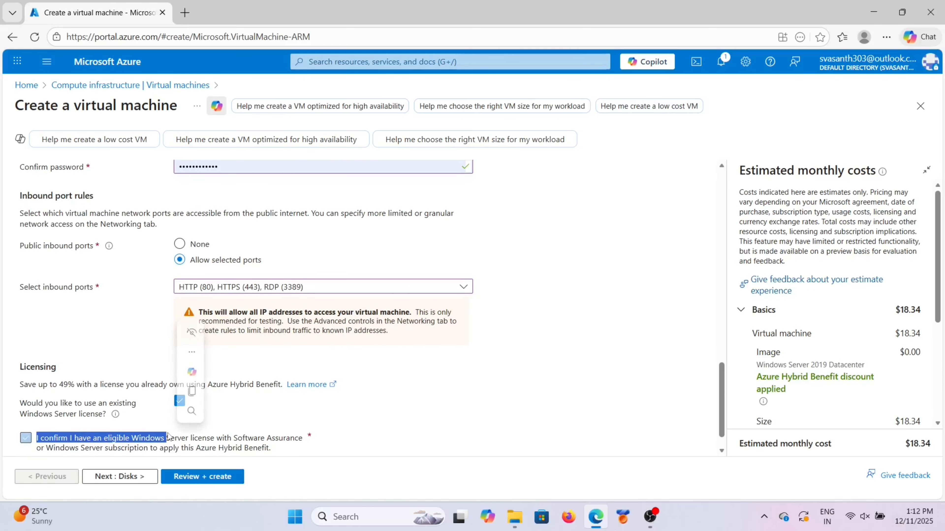
pyautogui.click(133, 345)
# Step: Run Review + create to validate the VM settings
pyautogui.scroll(-1, 133, 345)
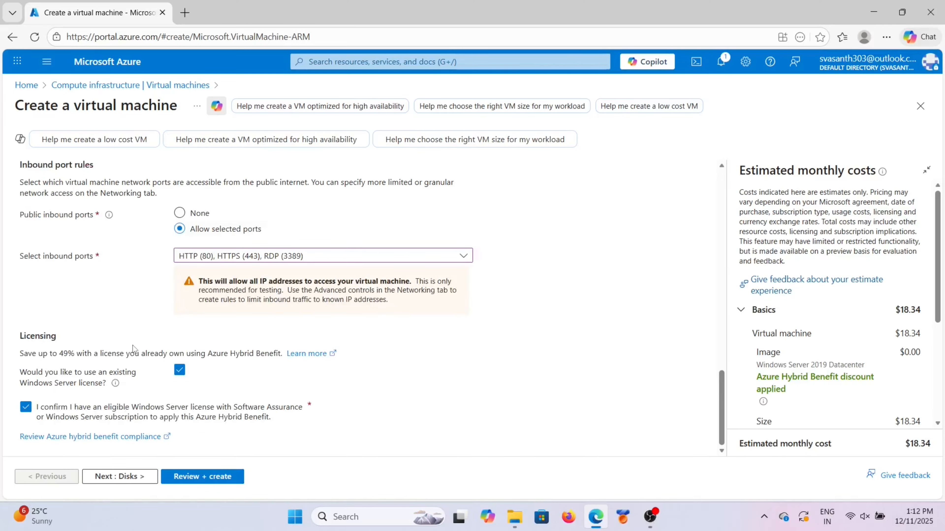
pyautogui.scroll(6, 132, 346)
pyautogui.scroll(-6, 133, 345)
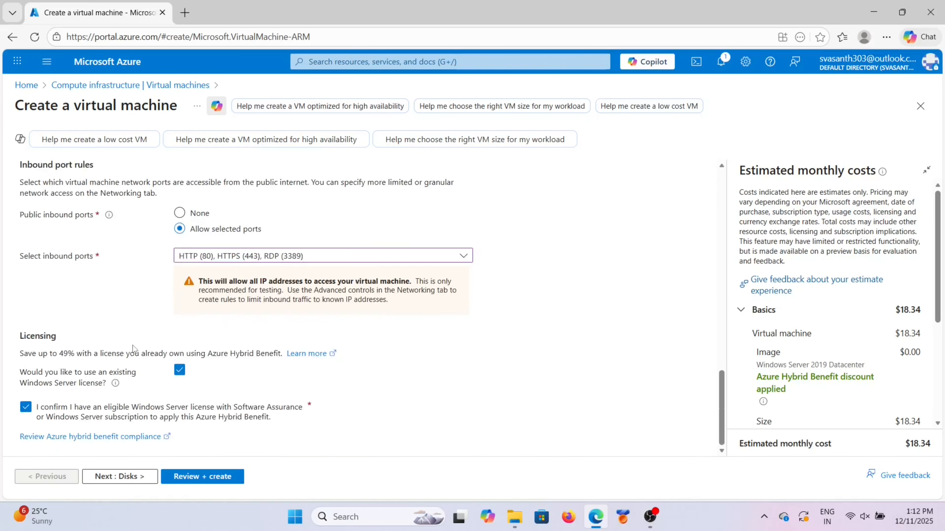
pyautogui.click(196, 484)
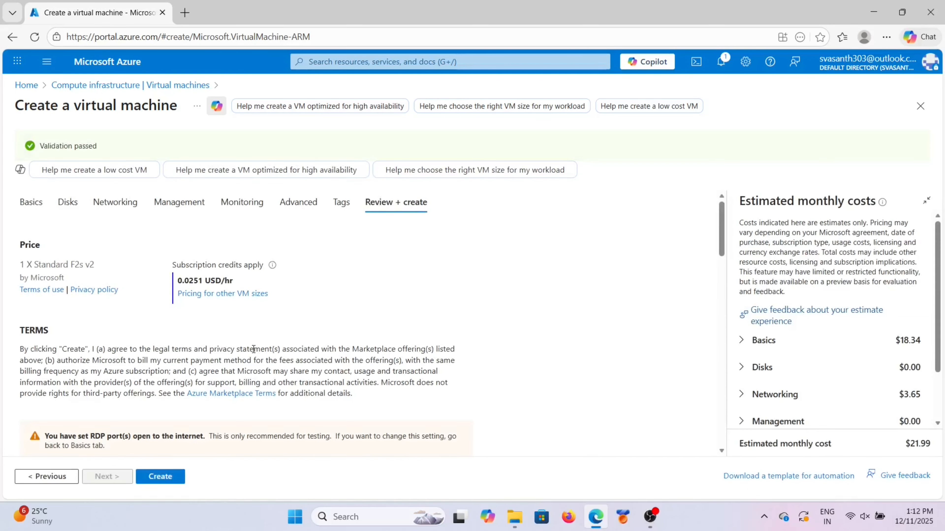
# Step: Submit the Onpremserver VM for deployment from the review summary with Create
pyautogui.scroll(-10, 254, 352)
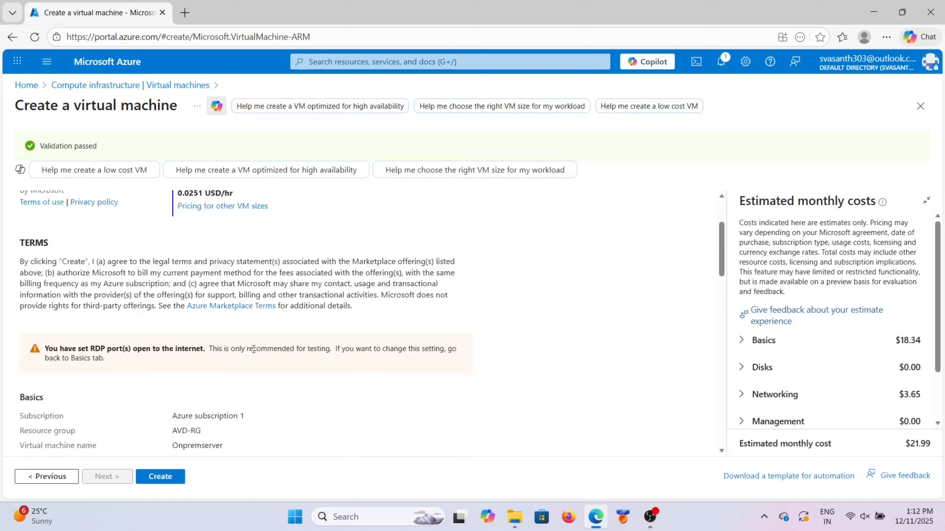
pyautogui.click(178, 483)
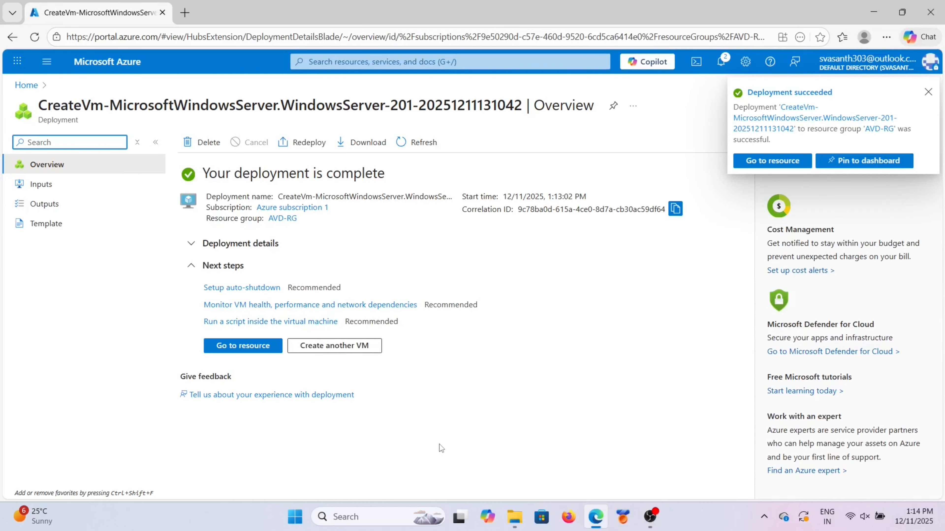
# Step: From the deployed VM's overview, copy private IP 10.0.0.4 and go to its virtual network
pyautogui.click(251, 351)
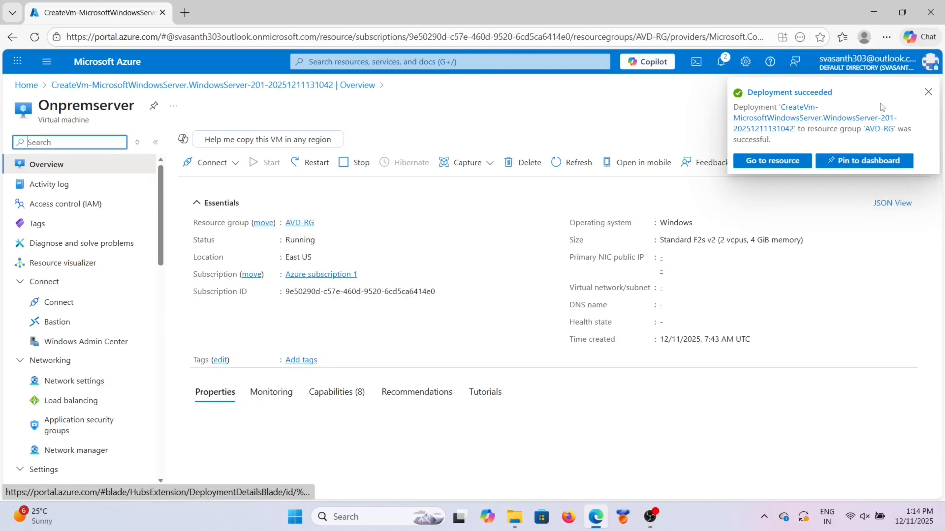
pyautogui.click(928, 93)
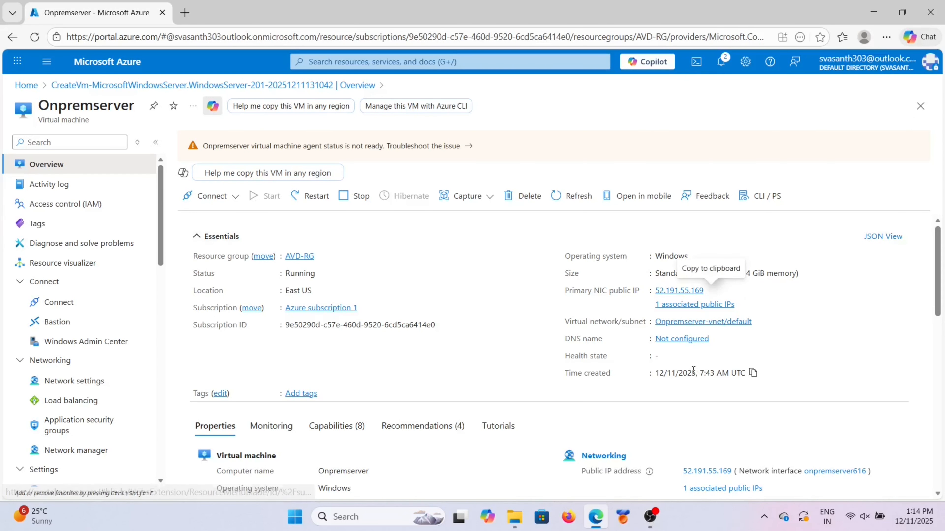
pyautogui.scroll(-3, 694, 374)
pyautogui.scroll(-2, 694, 374)
pyautogui.moveTo(685, 344); pyautogui.dragTo(718, 345)
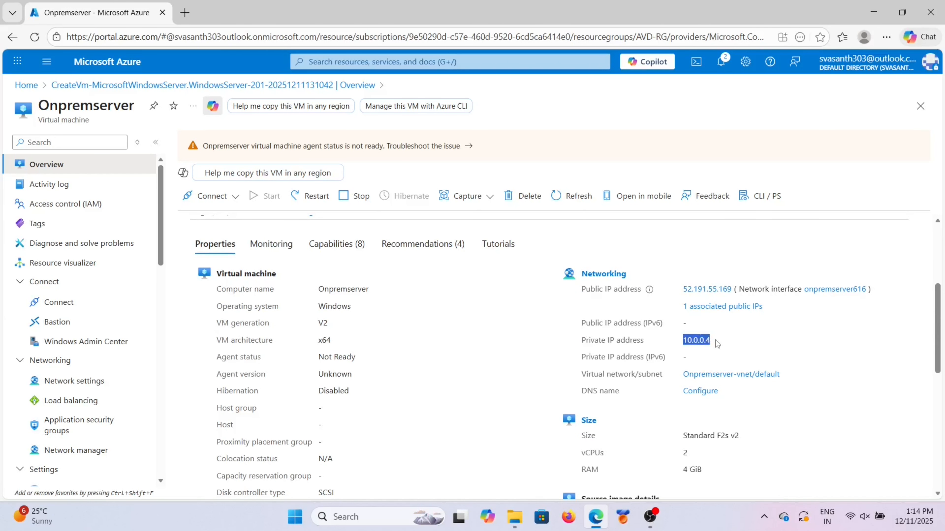
pyautogui.click(739, 300)
pyautogui.scroll(5, 701, 269)
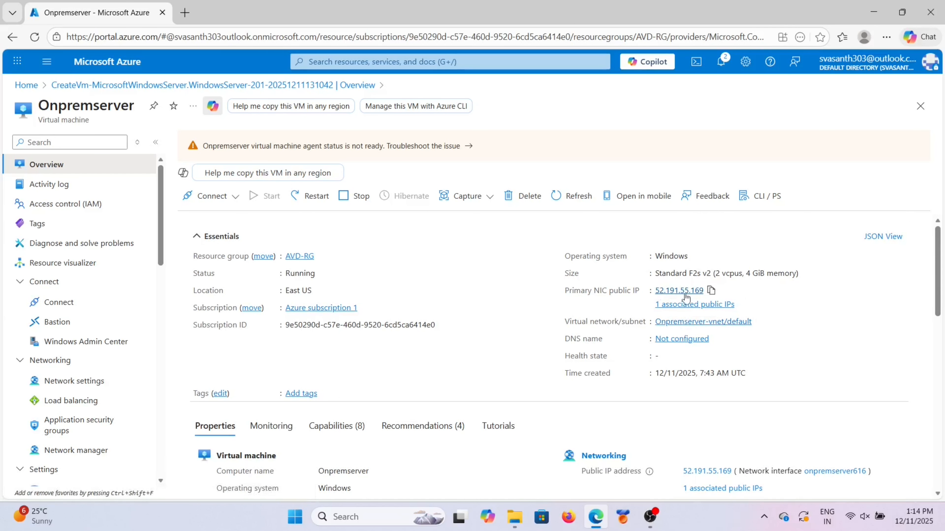
pyautogui.click(687, 321)
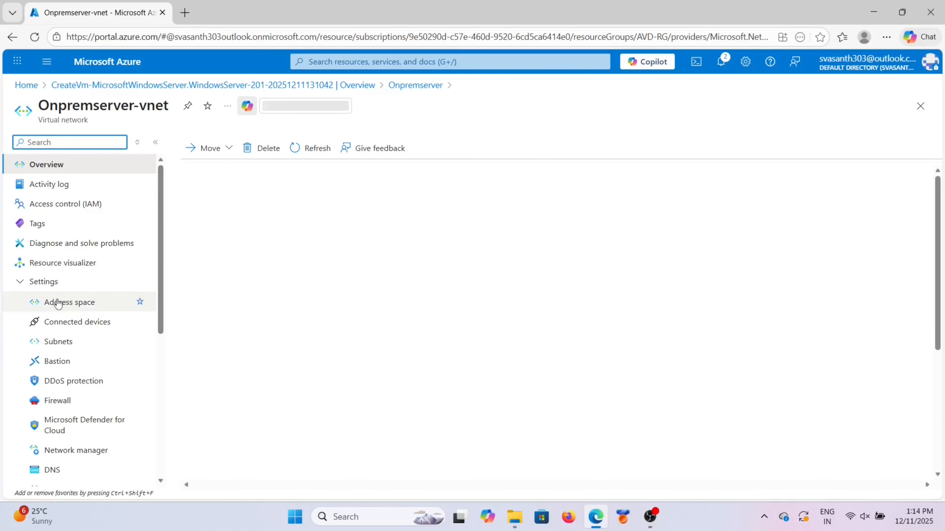
# Step: Switch Onpremserver-vnet DNS to custom servers 10.0.0.4 and 168.63.129.16 and save
pyautogui.scroll(-3, 62, 393)
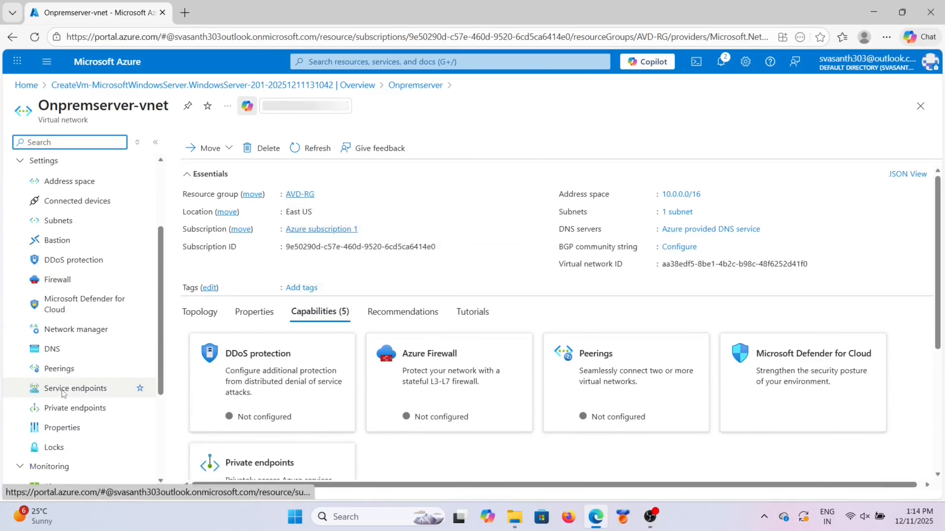
pyautogui.click(59, 354)
pyautogui.click(452, 210)
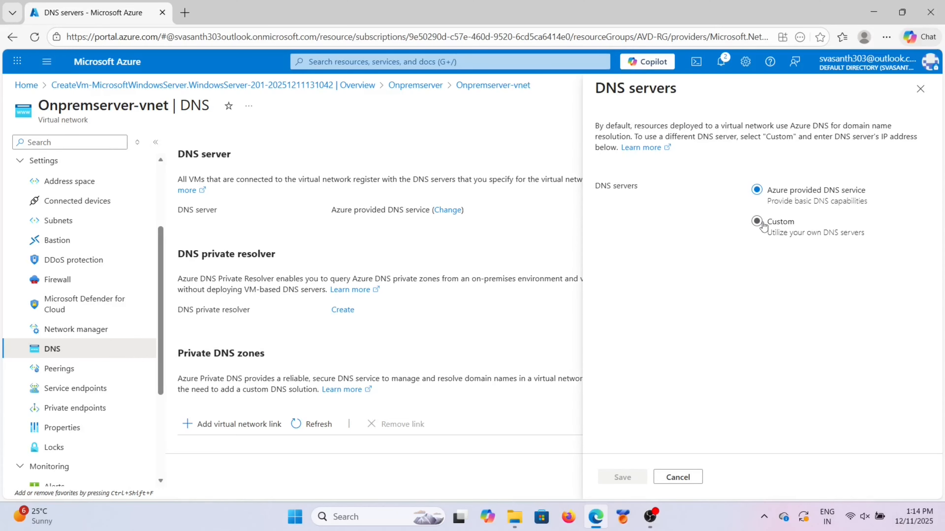
pyautogui.click(761, 224)
pyautogui.click(688, 287)
pyautogui.write('10.0.0.4')
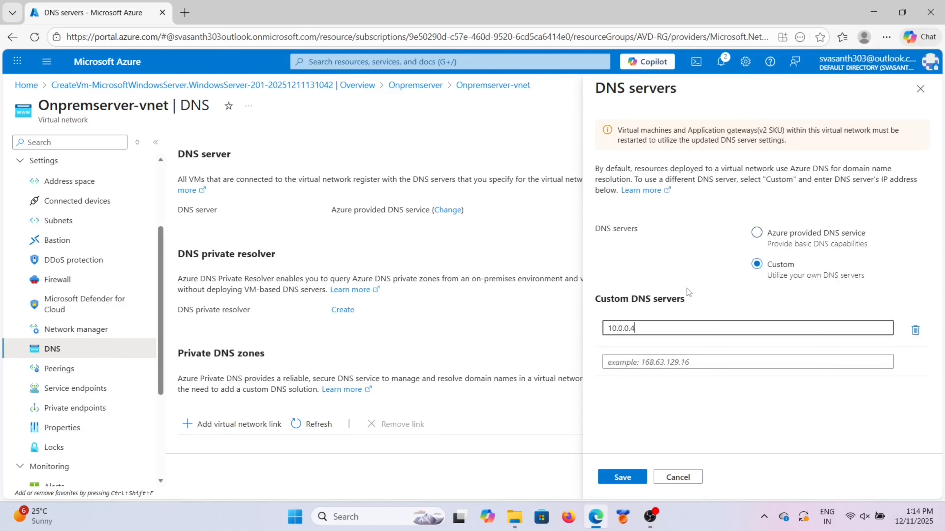
pyautogui.click(621, 362)
pyautogui.write('168')
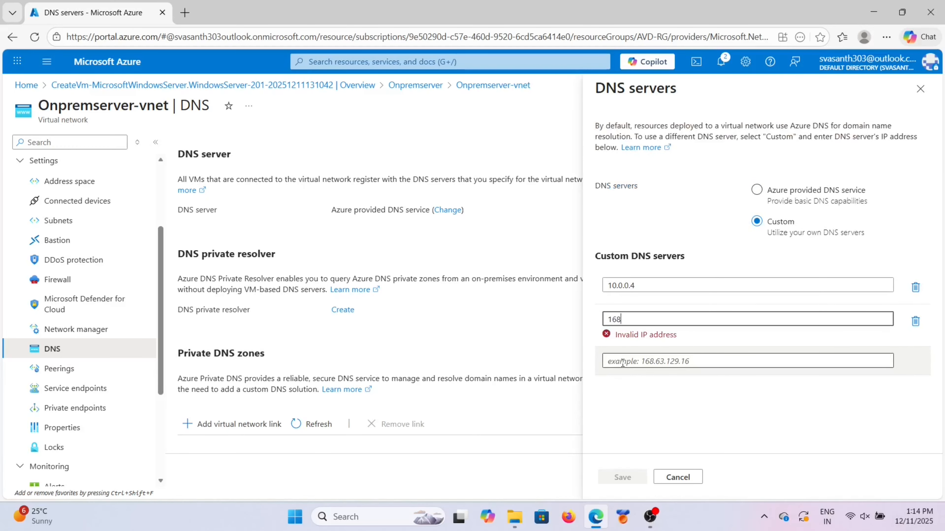
pyautogui.write('.63.129.16')
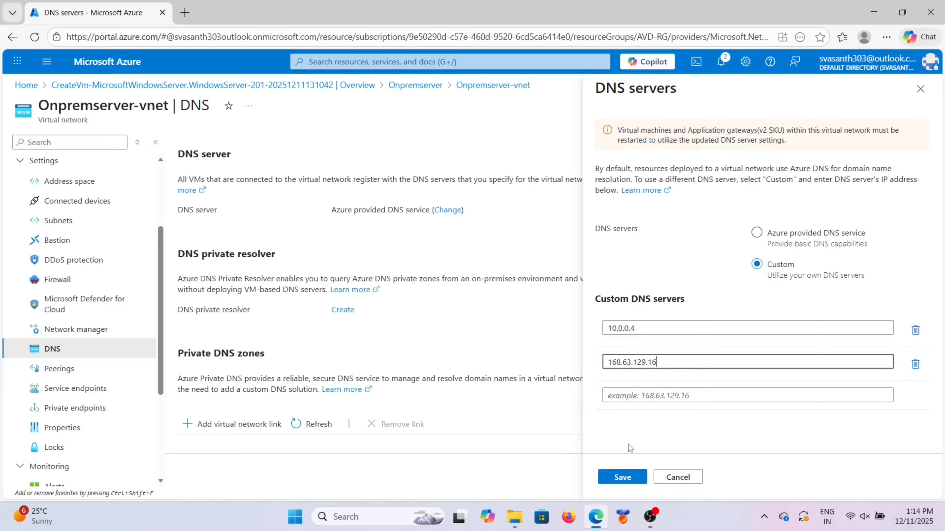
pyautogui.click(622, 477)
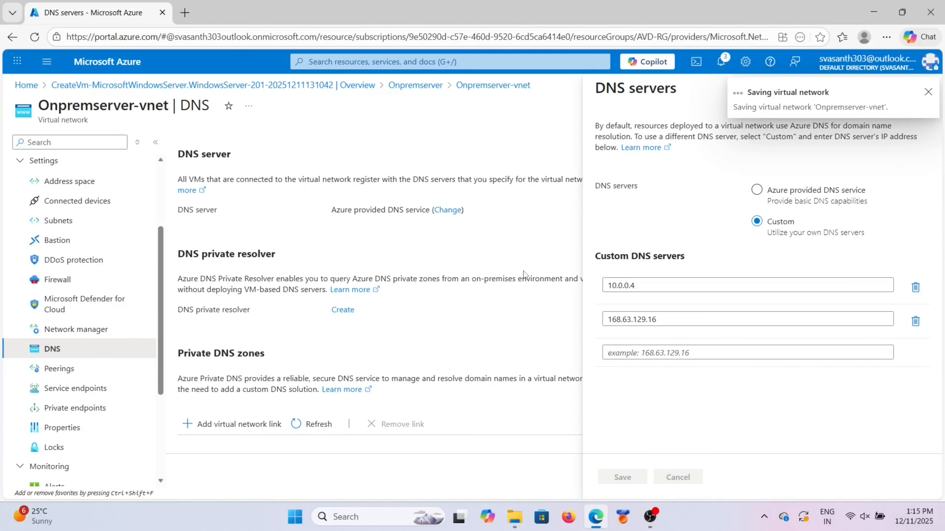
# Step: Go back to the Onpremserver VM overview via the breadcrumb
pyautogui.scroll(-2, 431, 317)
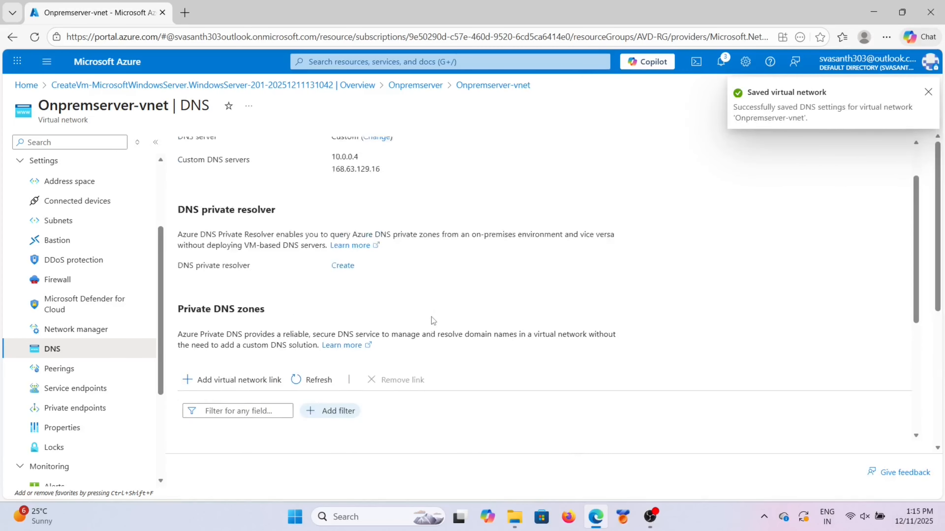
pyautogui.scroll(2, 431, 317)
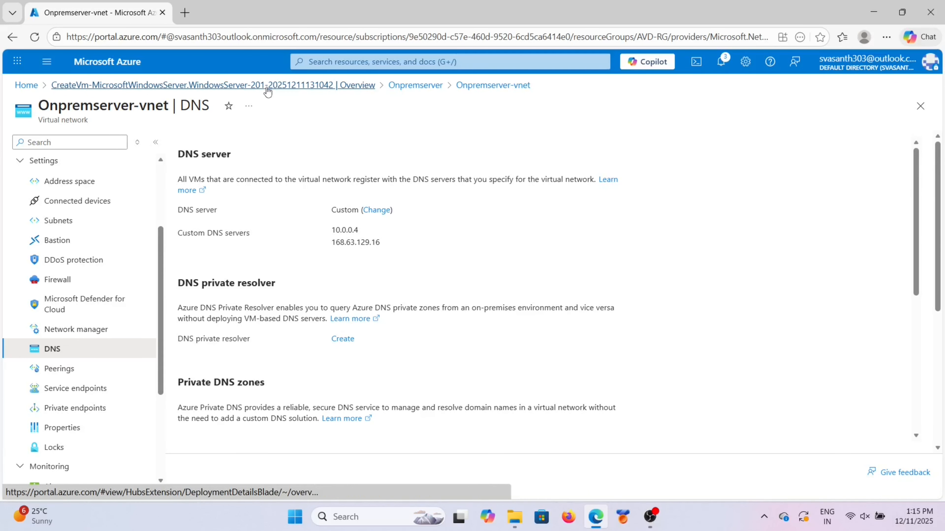
pyautogui.click(405, 86)
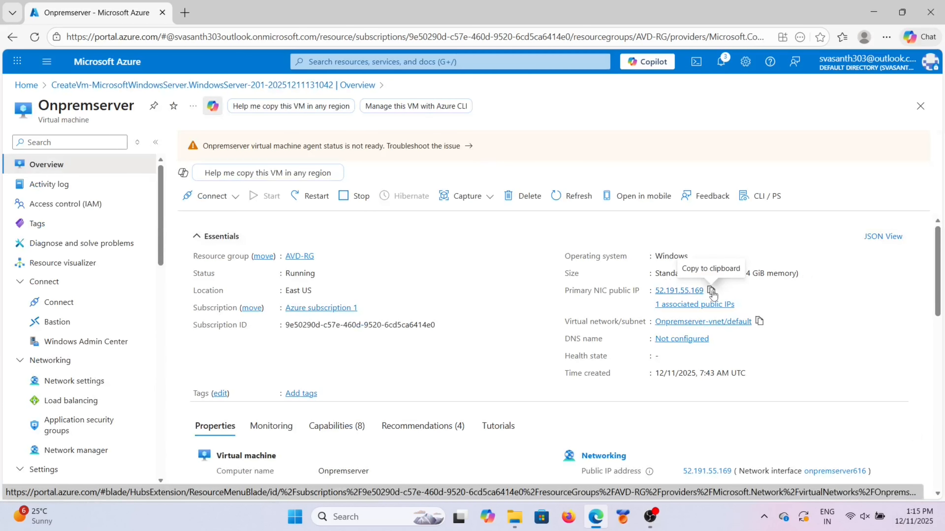
# Step: Copy public IP 52.191.55.169 and connect to it in Remote Desktop Connection
pyautogui.click(710, 290)
pyautogui.click(378, 516)
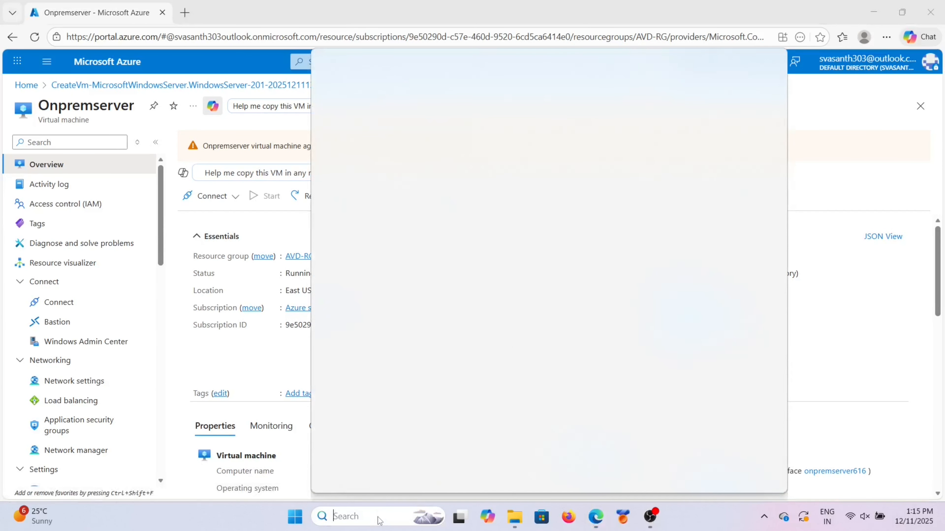
pyautogui.click(400, 126)
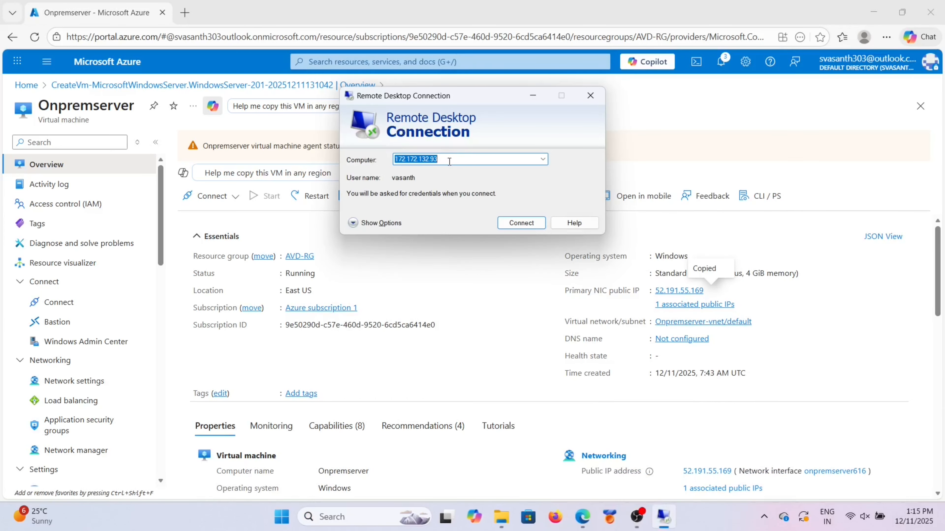
pyautogui.press('BackSpace')
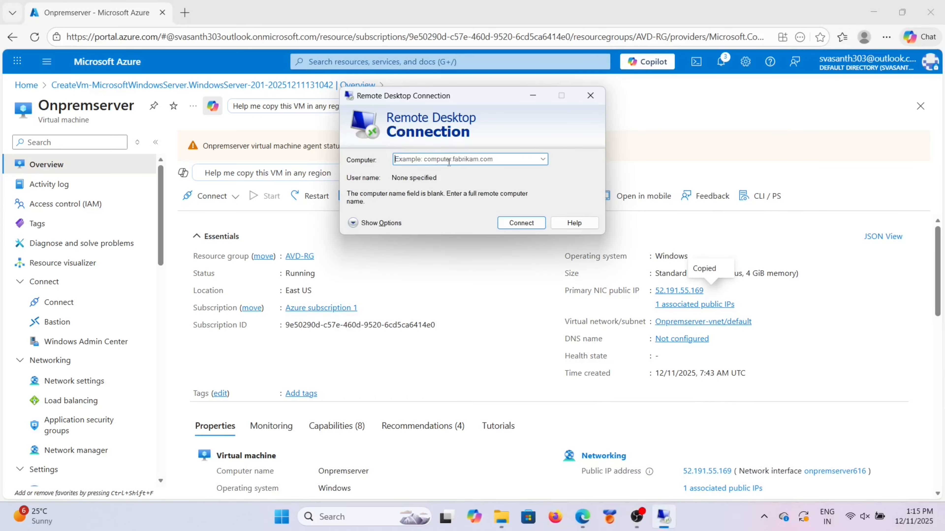
pyautogui.hotkey('ctrl', 'v')
pyautogui.click(512, 222)
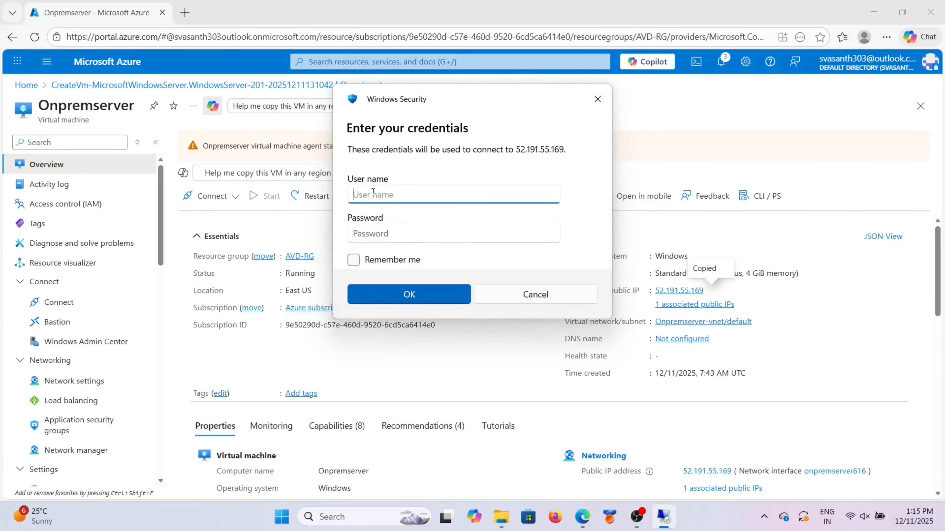
# Step: Sign in with the VM's administrator username and password
pyautogui.write('vasanth')
pyautogui.click(378, 233)
pyautogui.press('capslock')
pyautogui.write('P')
pyautogui.press('capslock')
pyautogui.write('assword@1')
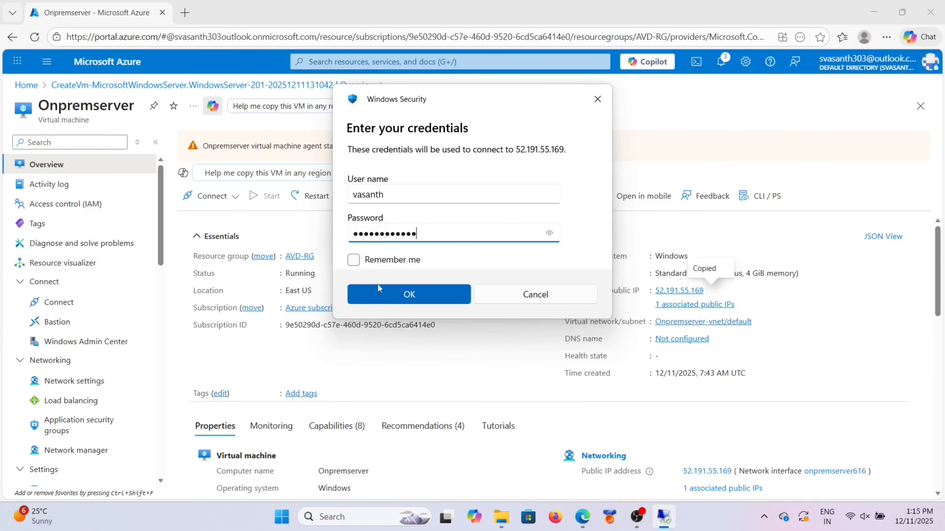
pyautogui.click(379, 299)
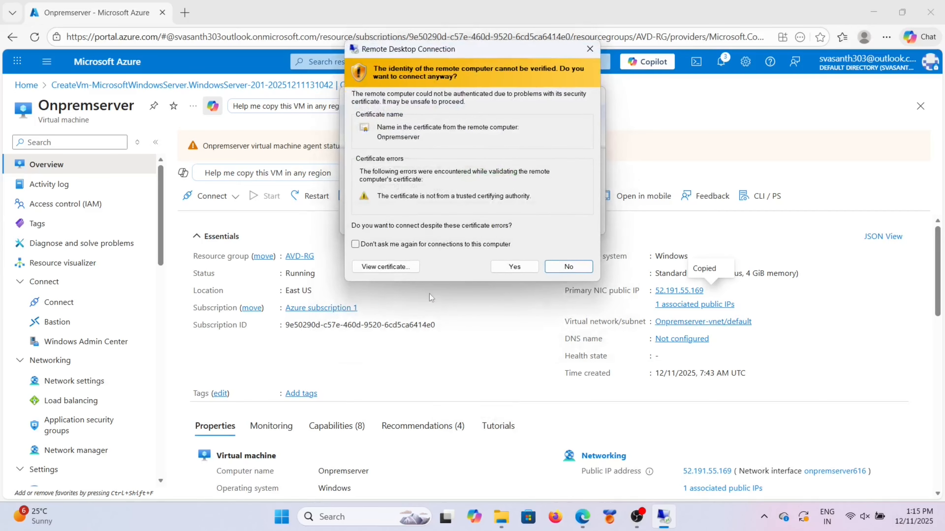
# Step: Trust the server's certificate, then allow the server to be discoverable on the network
pyautogui.click(515, 266)
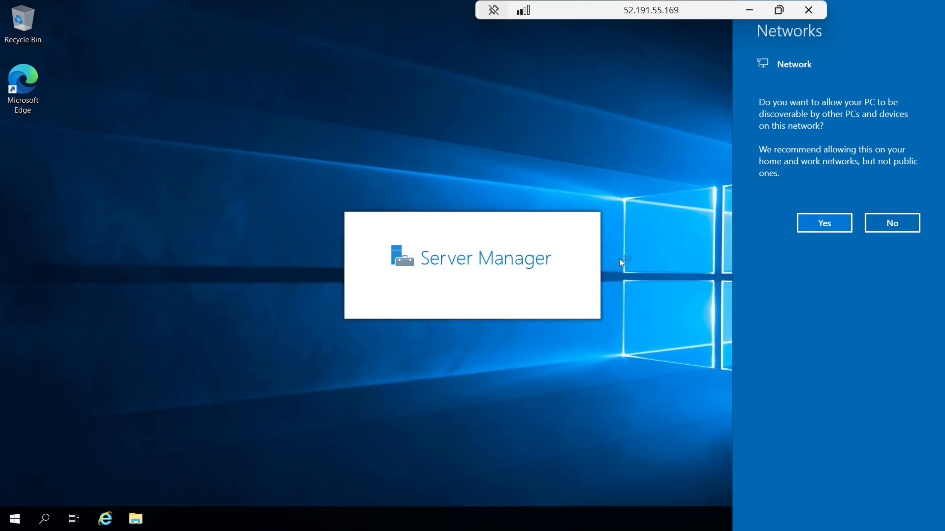
pyautogui.click(829, 223)
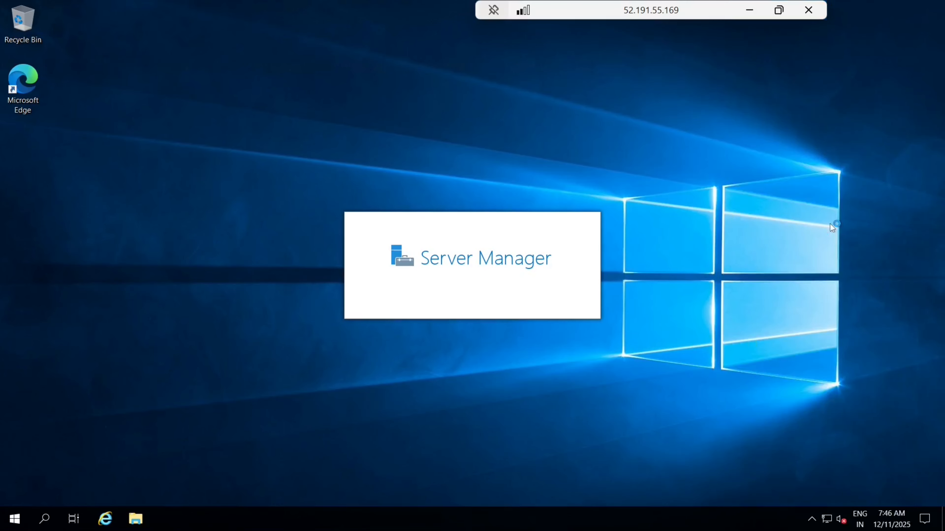
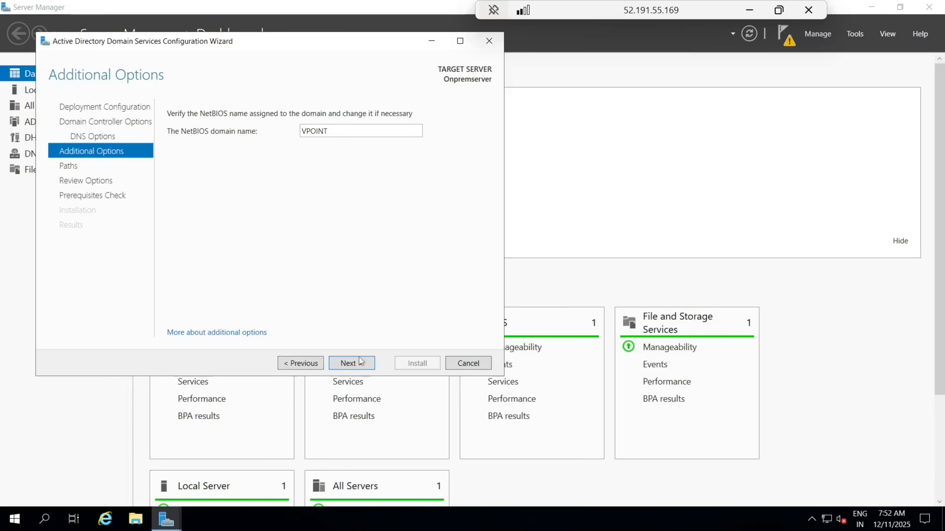
# Step: Accept the VPOINT NetBIOS name and default folders, pass prerequisite checks, and start the vpoint.info DC install
pyautogui.click(359, 364)
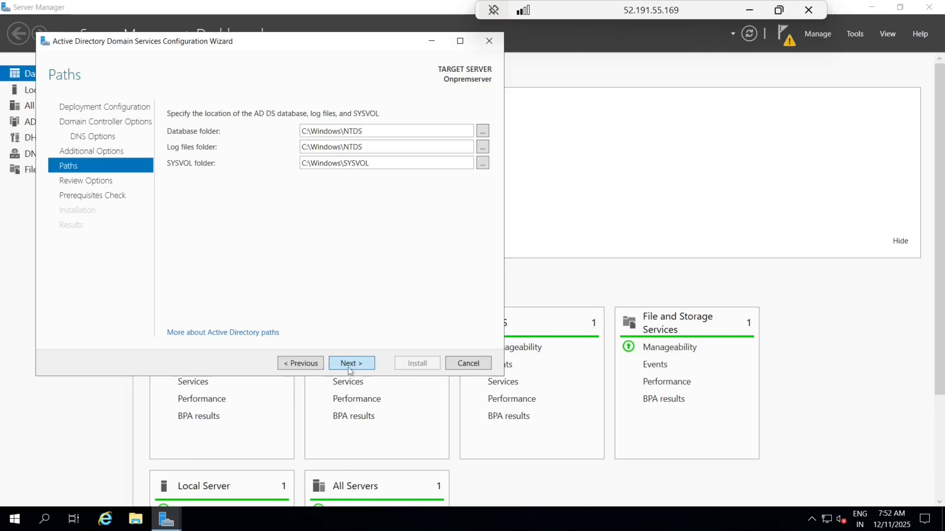
pyautogui.click(349, 363)
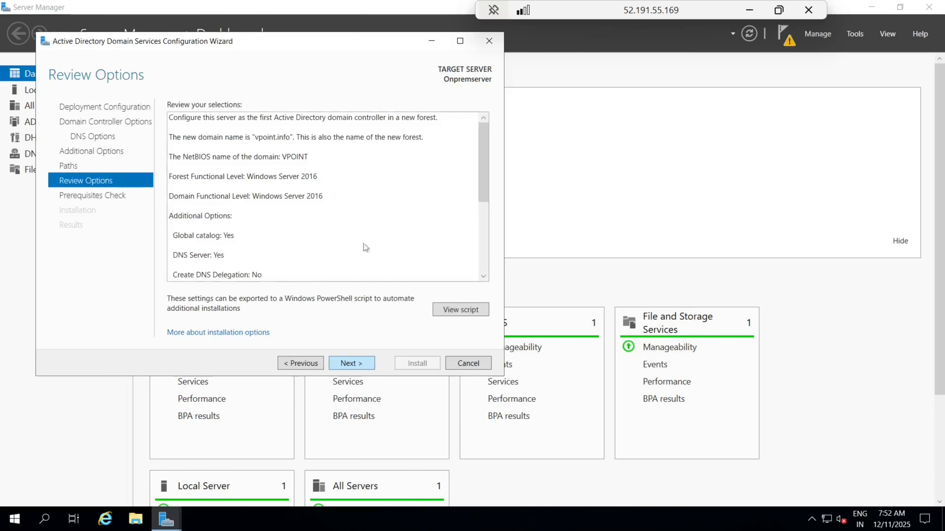
pyautogui.click(346, 365)
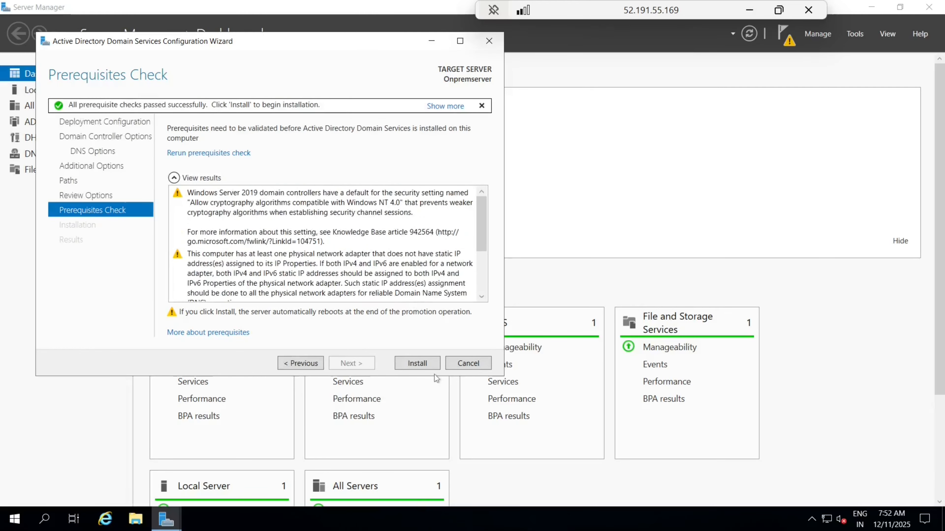
pyautogui.click(416, 363)
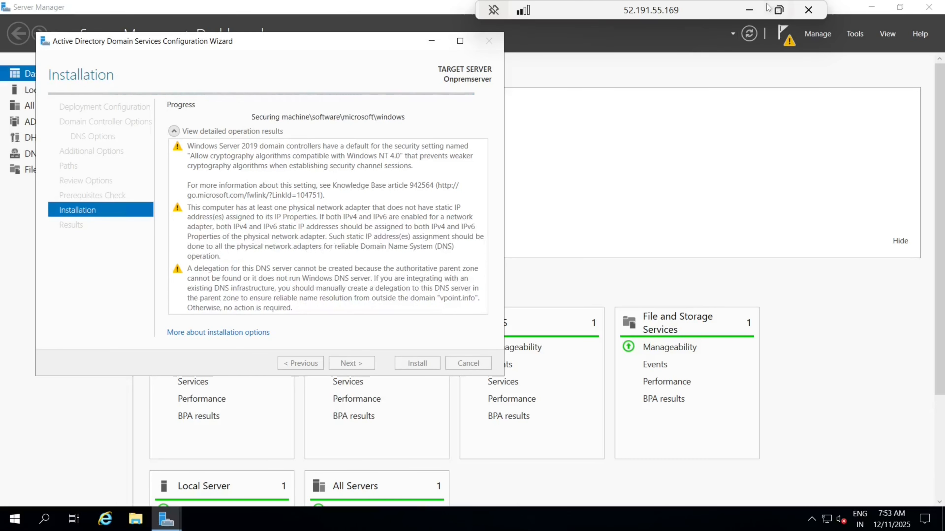
# Step: Open the newly deployed iplplayers storage account and go to its empty File shares list
pyautogui.click(750, 10)
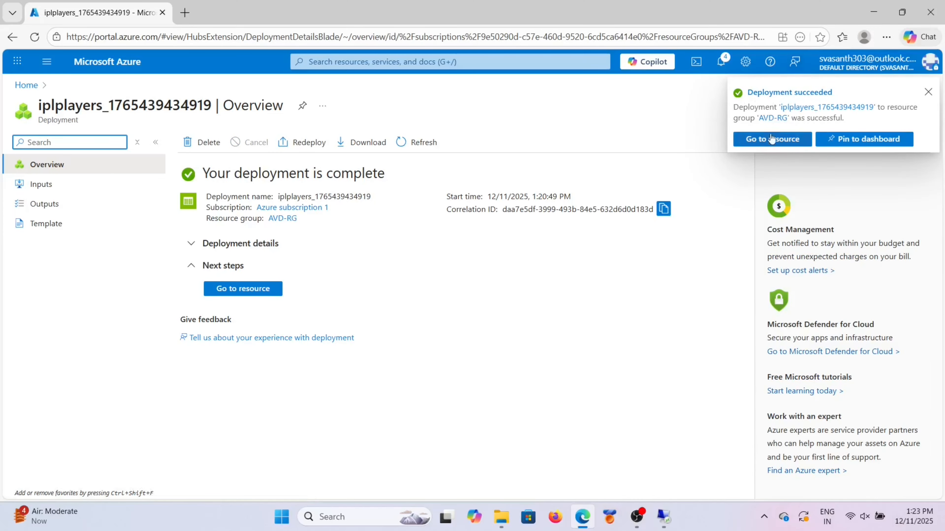
pyautogui.click(262, 294)
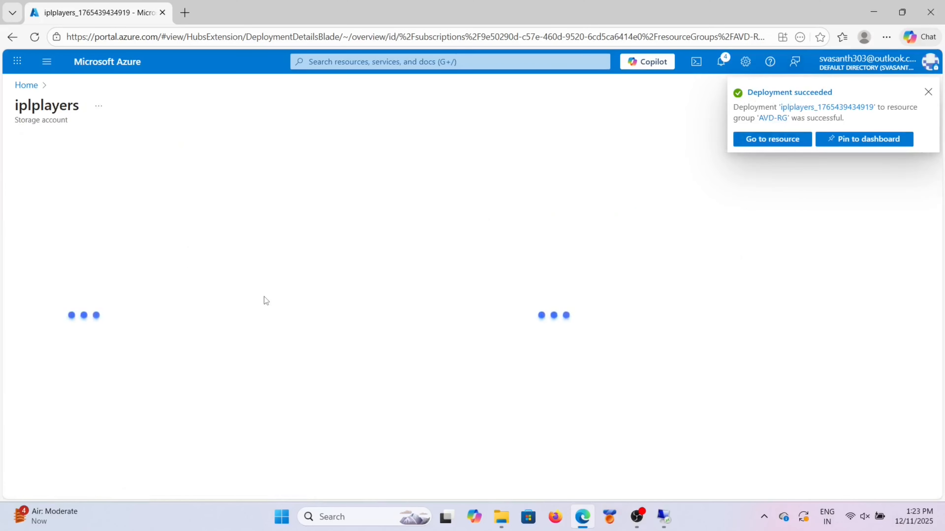
pyautogui.click(927, 93)
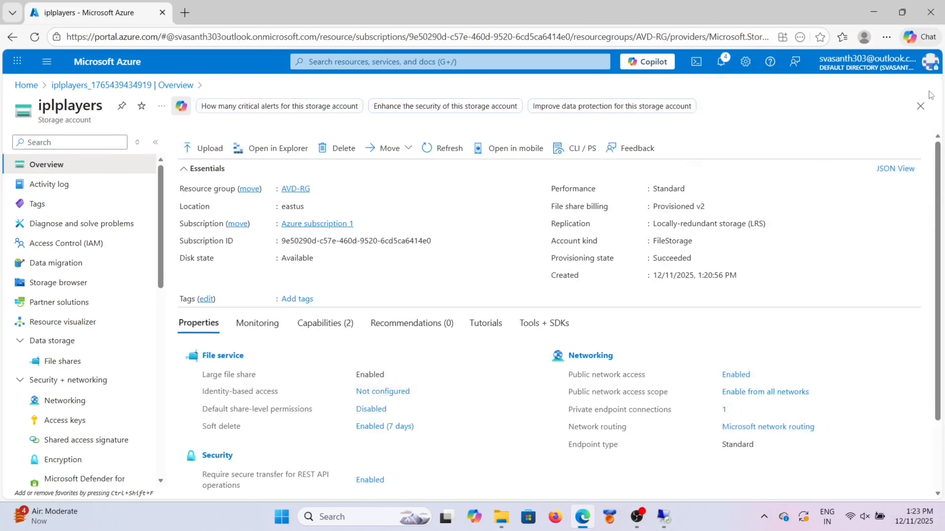
pyautogui.scroll(-2, 413, 372)
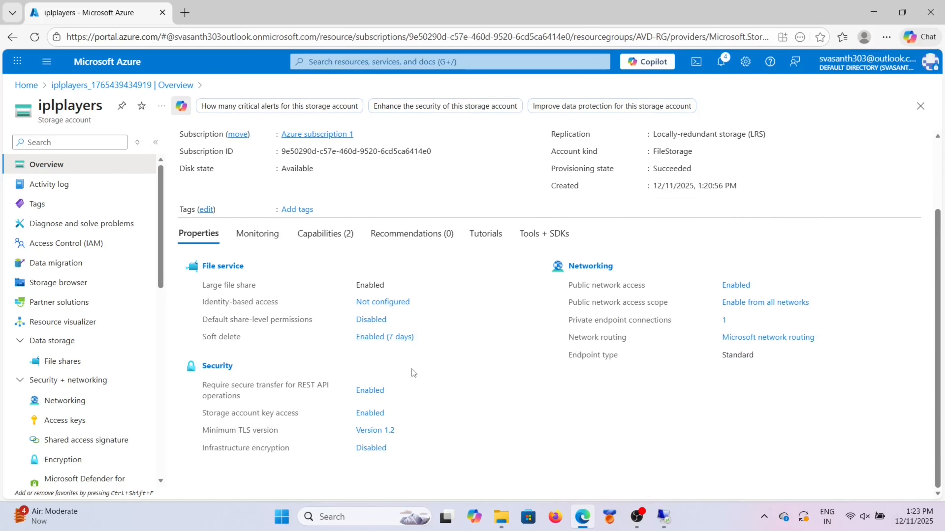
pyautogui.scroll(2, 412, 373)
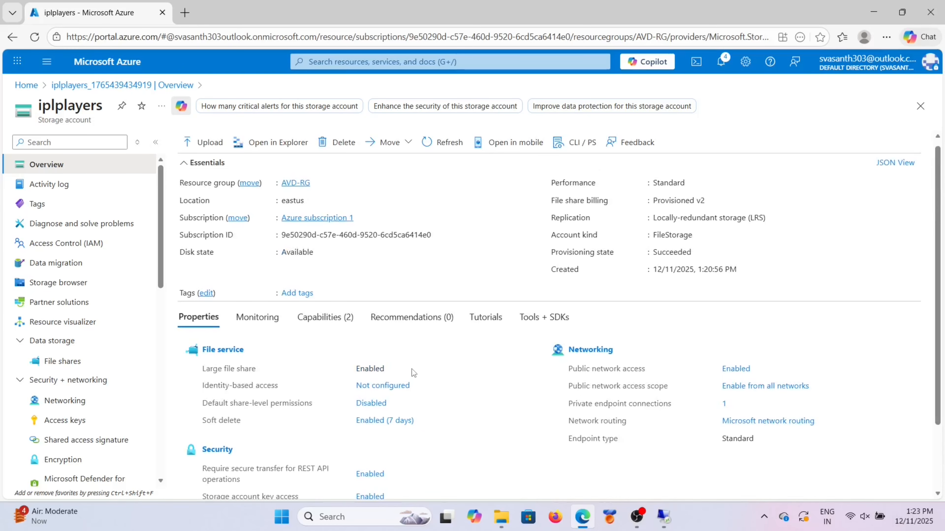
pyautogui.scroll(1, 413, 373)
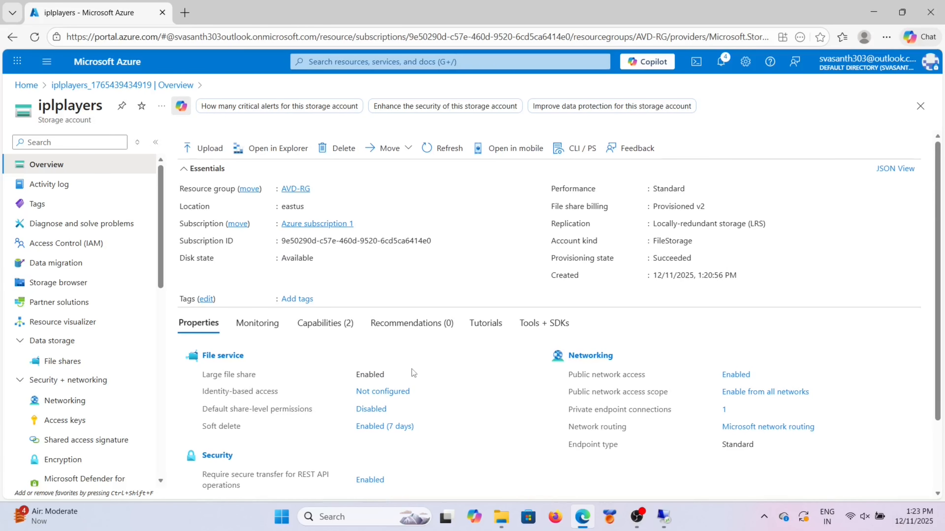
pyautogui.scroll(-2, 414, 372)
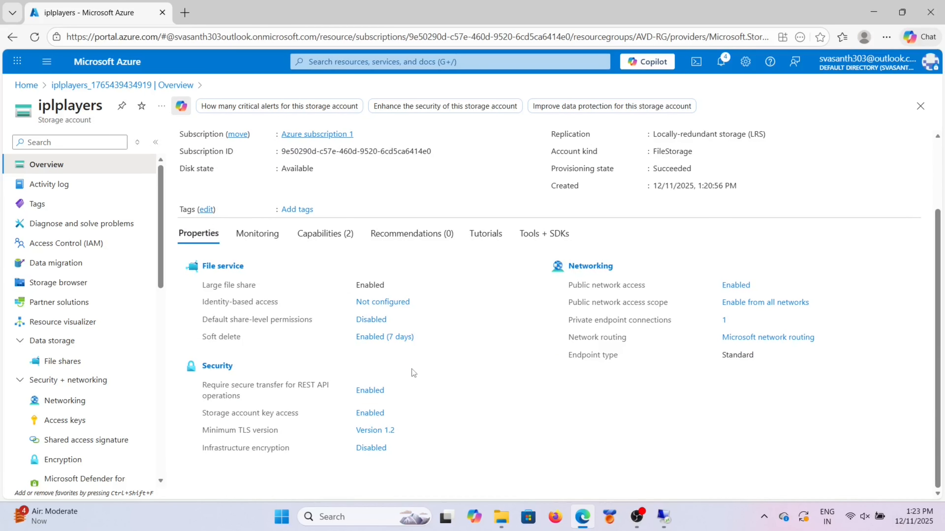
pyautogui.click(73, 362)
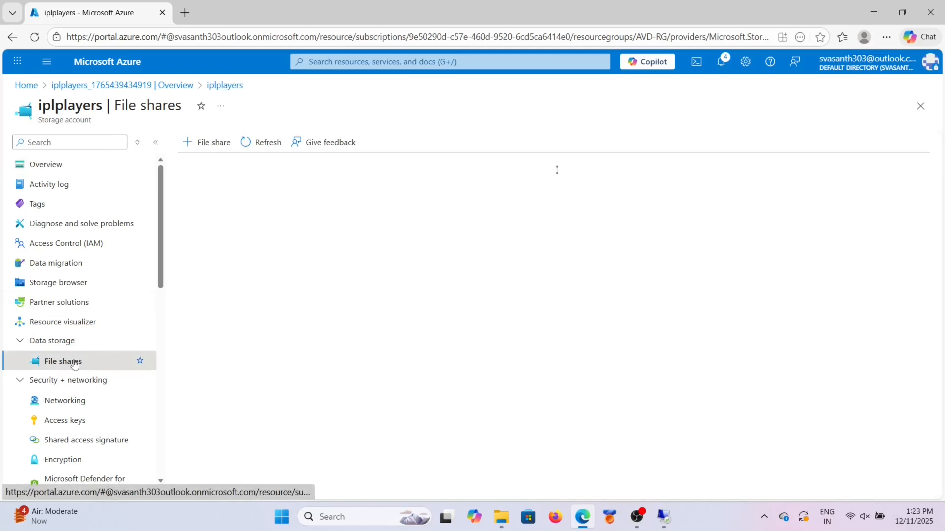
# Step: Start a new file share with provisioned storage changed from 1024 to 200 GiB
pyautogui.click(202, 143)
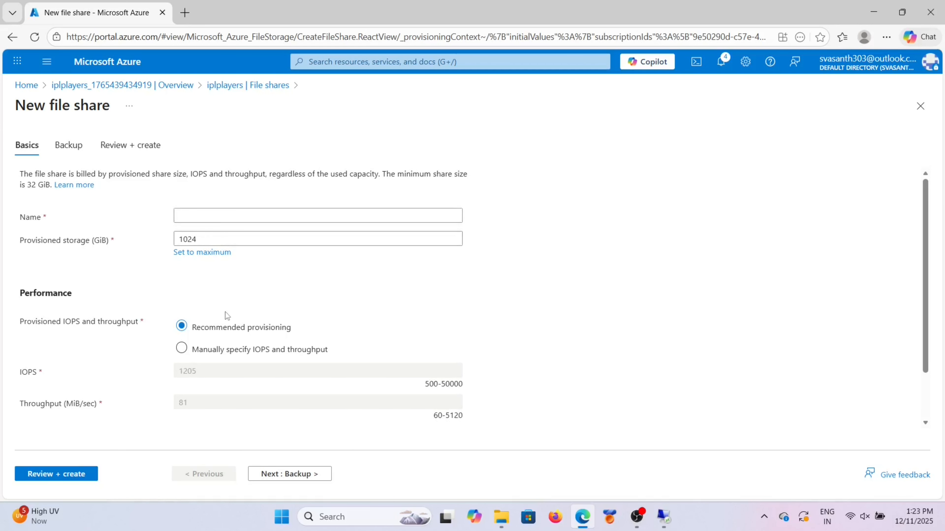
pyautogui.scroll(-2, 225, 312)
pyautogui.scroll(2, 225, 312)
pyautogui.click(205, 238)
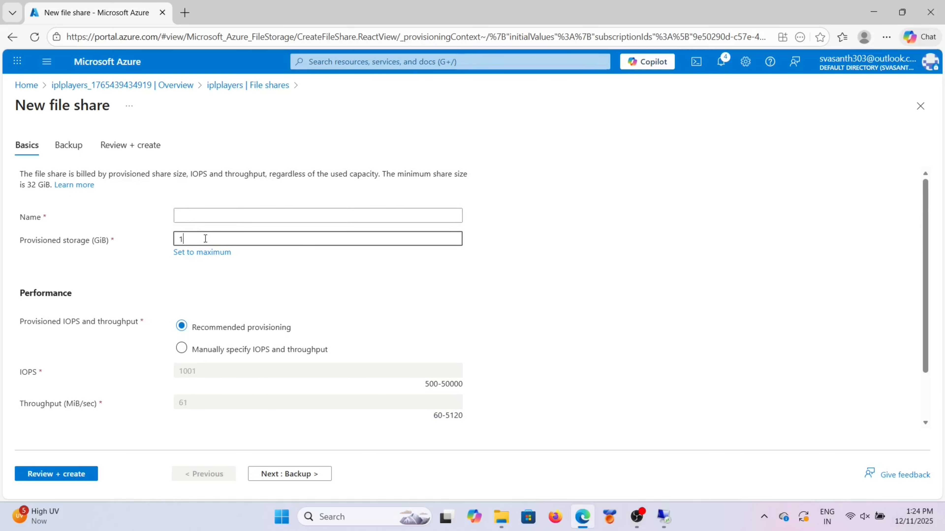
pyautogui.press('BackSpace')
pyautogui.write('200')
pyautogui.click(220, 215)
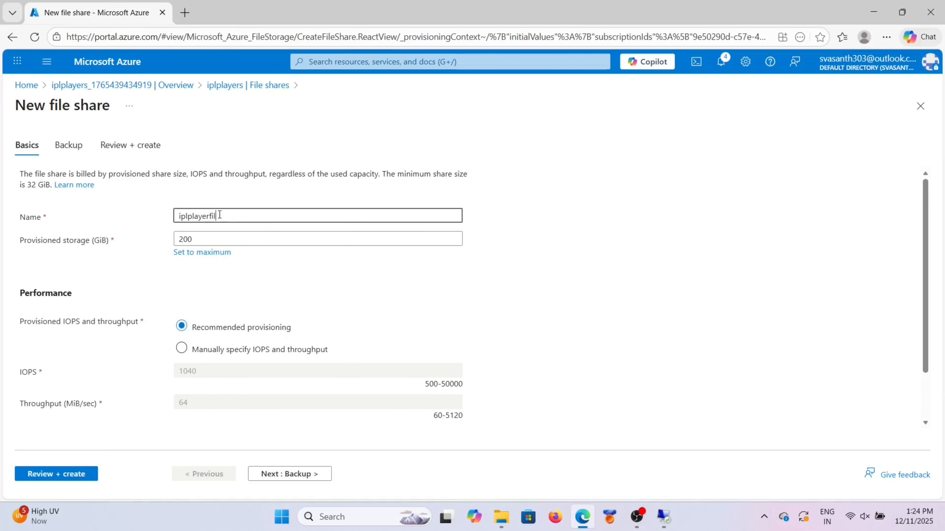
# Step: Name the share iplplayerfile and move on to its Backup settings
pyautogui.scroll(-1, 232, 255)
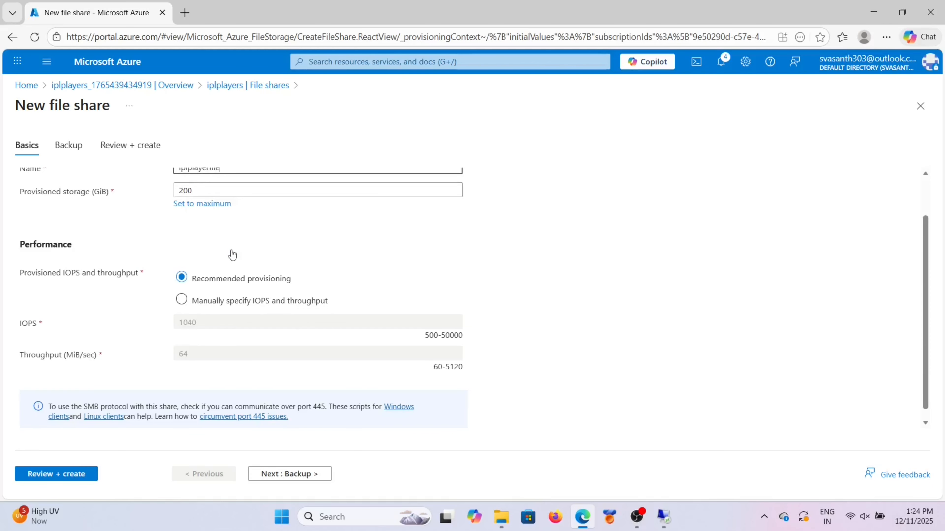
pyautogui.scroll(1, 231, 251)
pyautogui.scroll(-2, 231, 251)
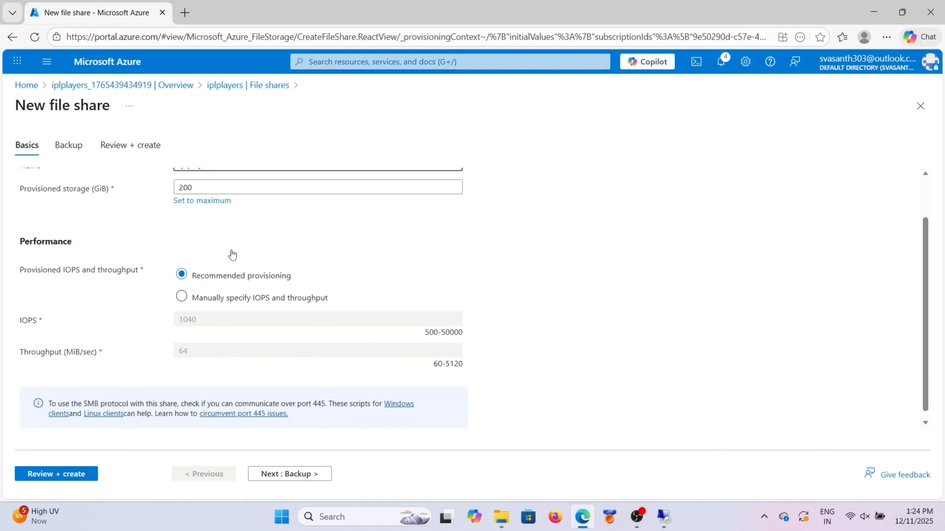
pyautogui.scroll(1, 209, 276)
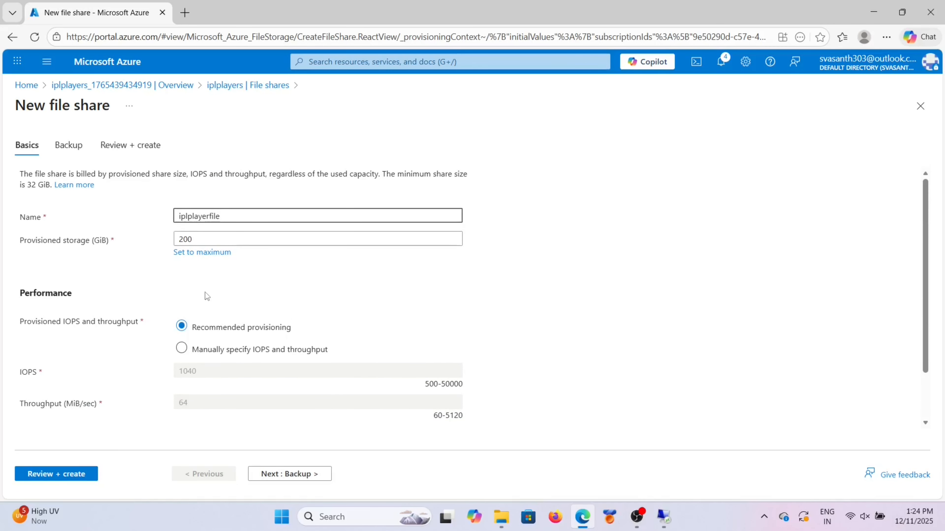
pyautogui.scroll(-1, 205, 295)
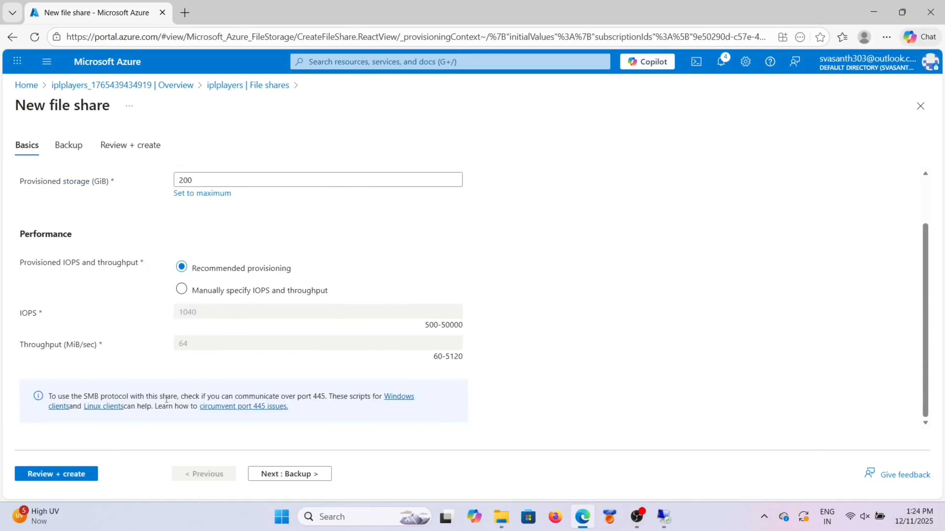
pyautogui.scroll(1, 163, 409)
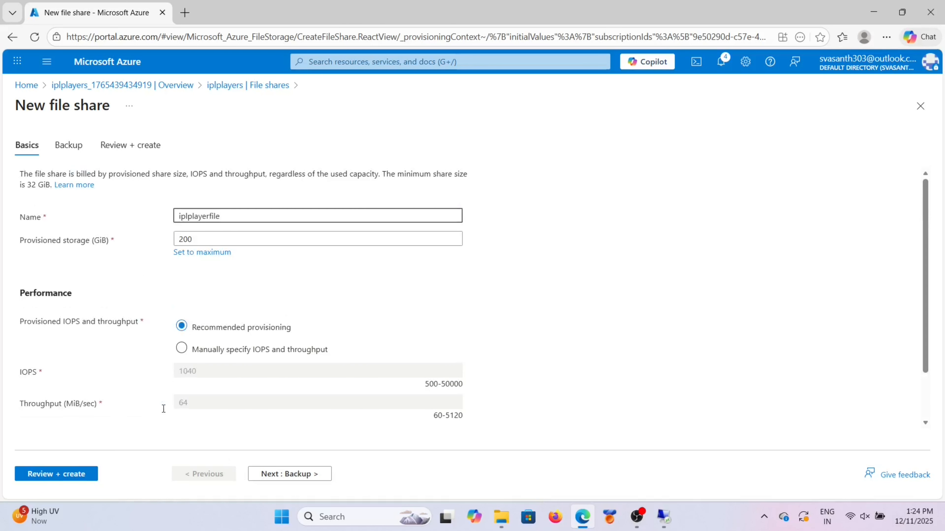
pyautogui.click(66, 146)
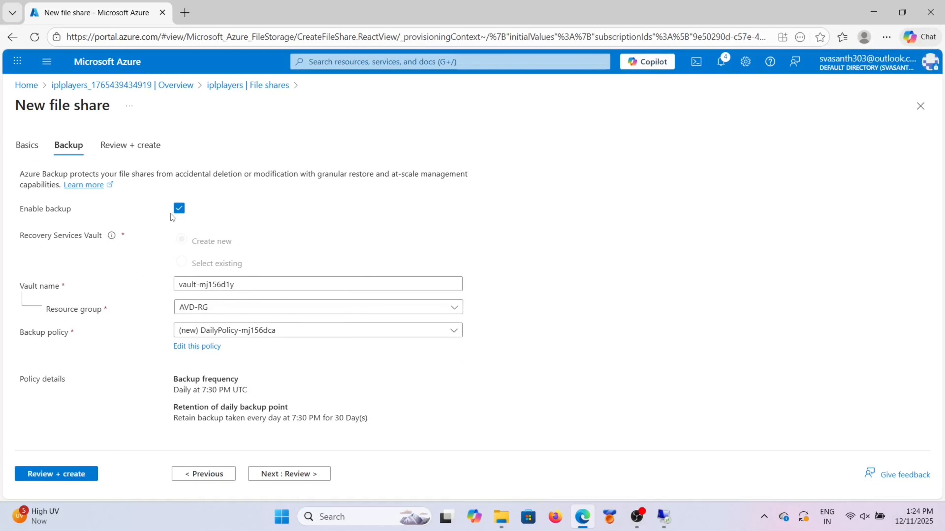
# Step: Disable backup and create the iplplayerfile share, then bring the remote server session back
pyautogui.click(178, 209)
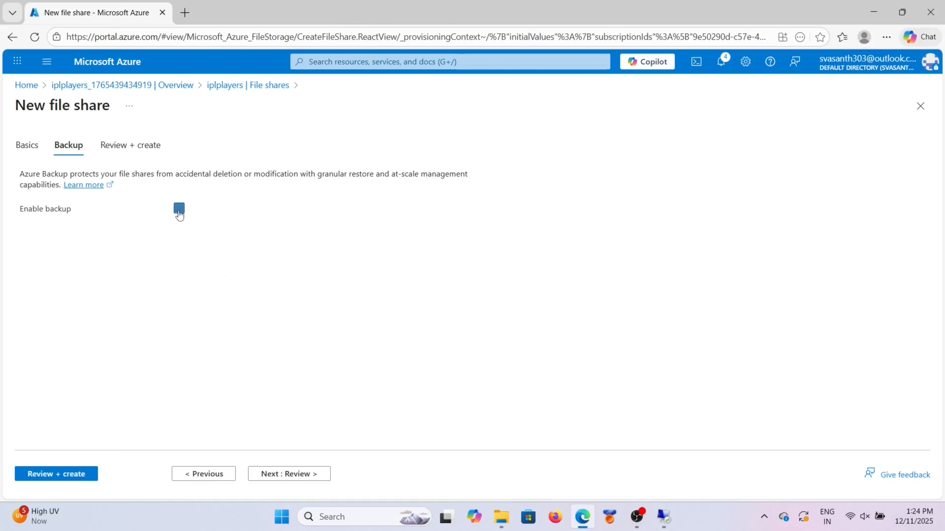
pyautogui.click(123, 145)
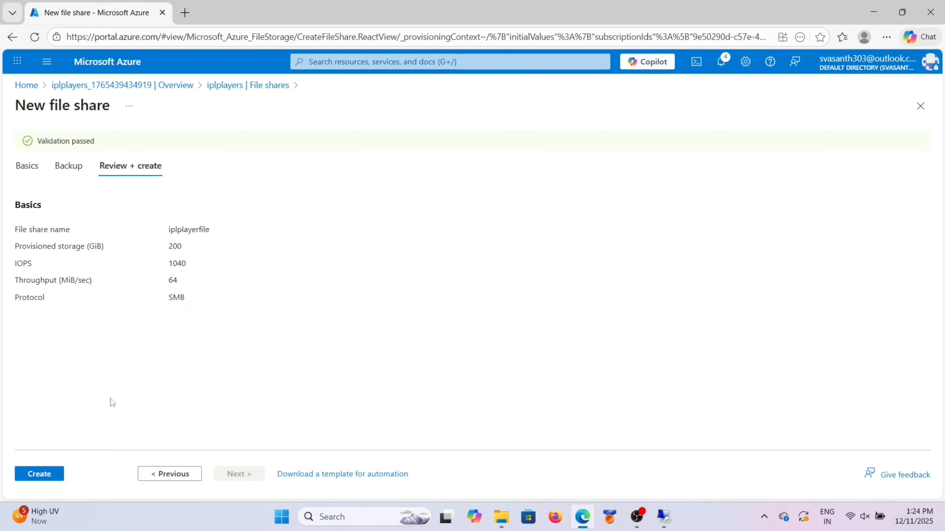
pyautogui.click(49, 475)
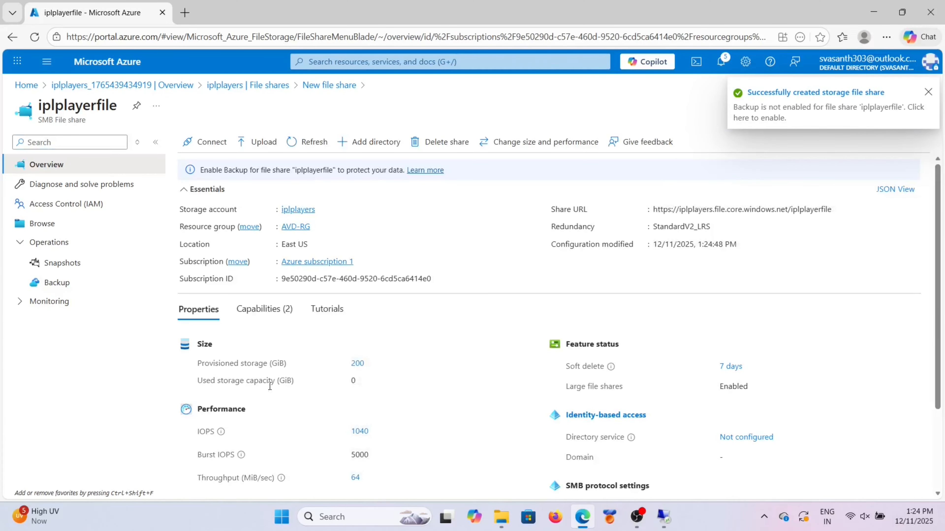
pyautogui.scroll(-3, 363, 412)
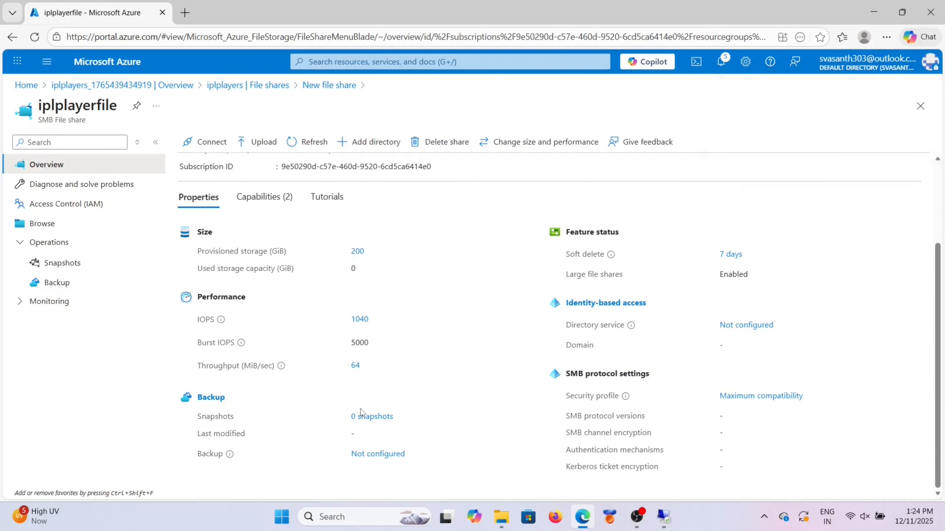
pyautogui.scroll(3, 363, 412)
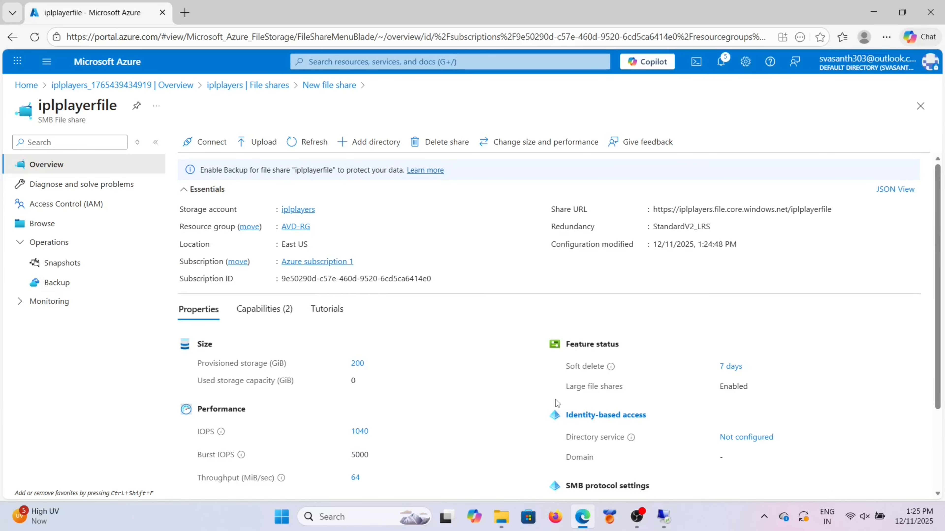
pyautogui.moveTo(662, 521)
pyautogui.click(652, 473)
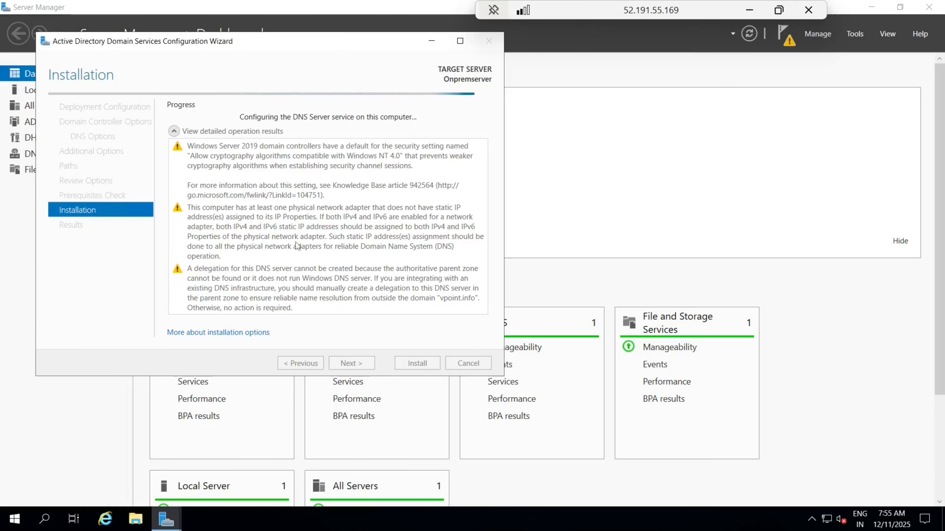
# Step: Open File Explorer on the remote server, then bring the local file browser forward
pyautogui.click(136, 520)
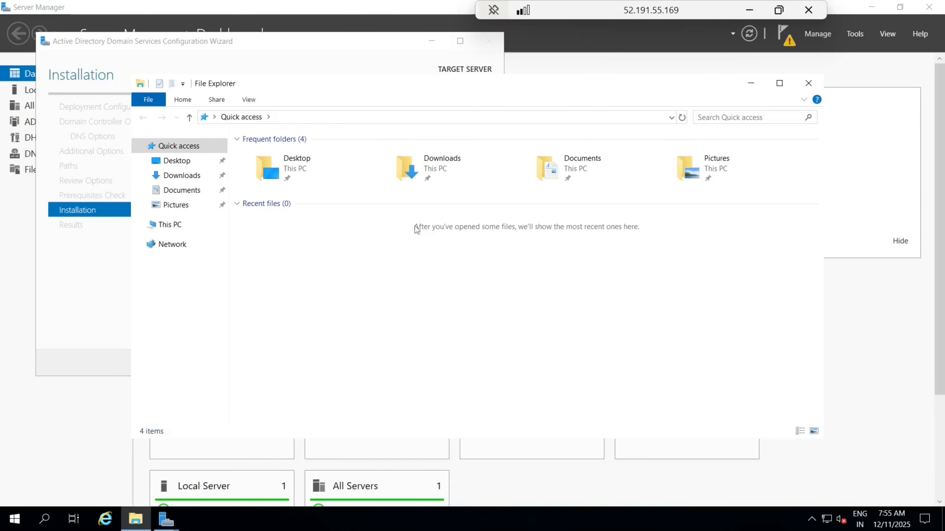
pyautogui.click(749, 11)
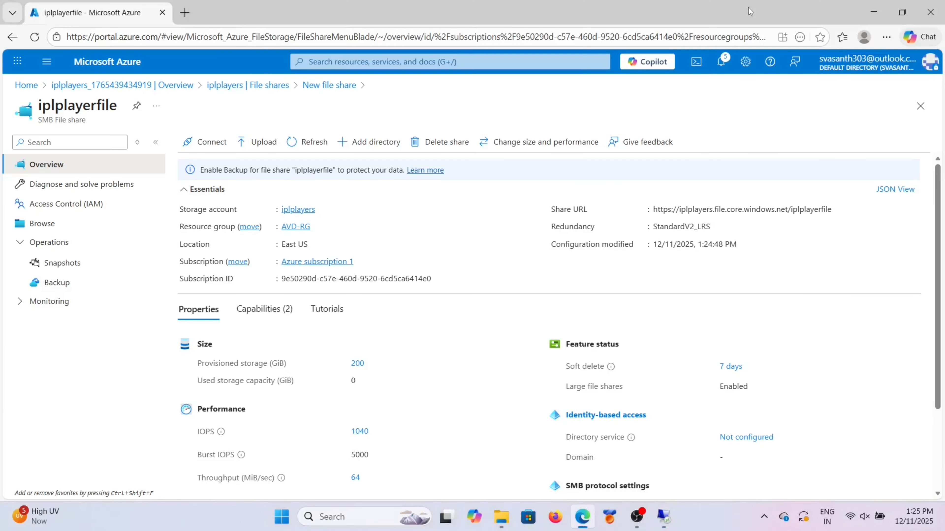
pyautogui.click(502, 518)
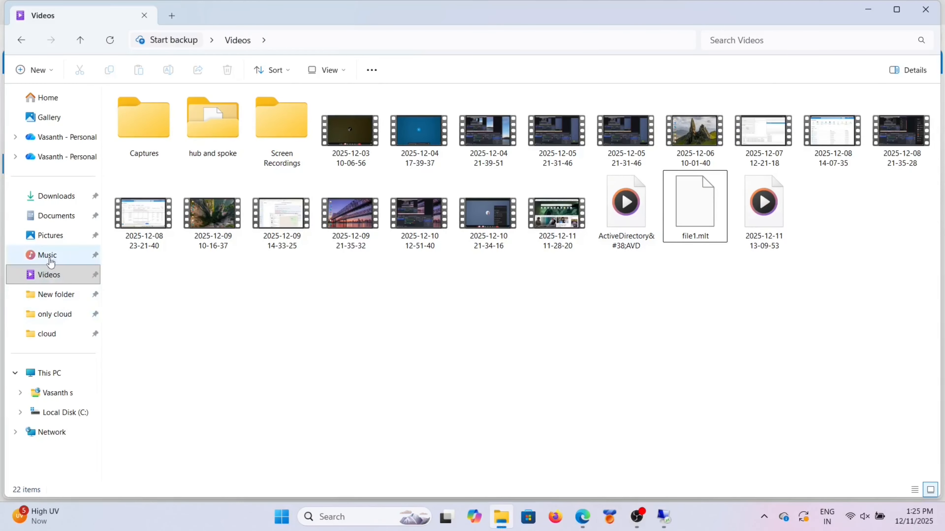
# Step: In the local AVD-Setup folder, select AllGood and UserList for copying
pyautogui.click(61, 335)
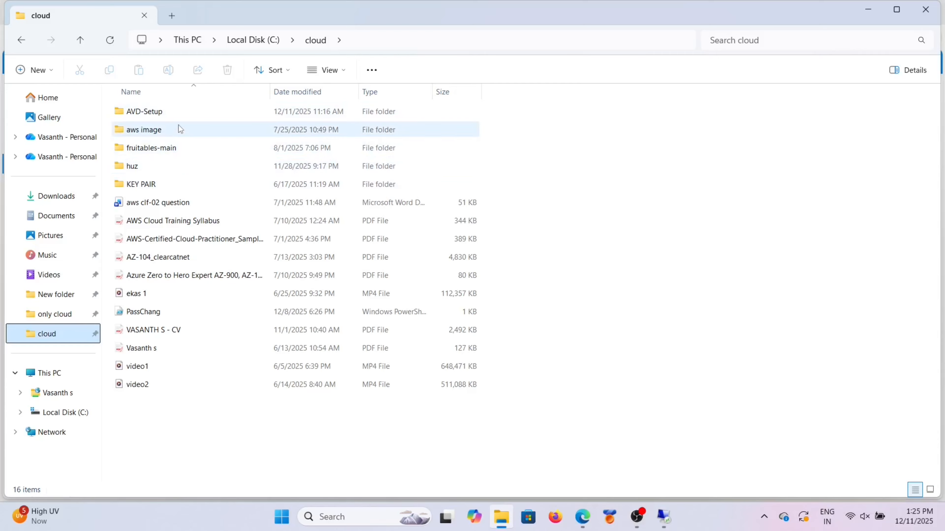
pyautogui.doubleClick(180, 112)
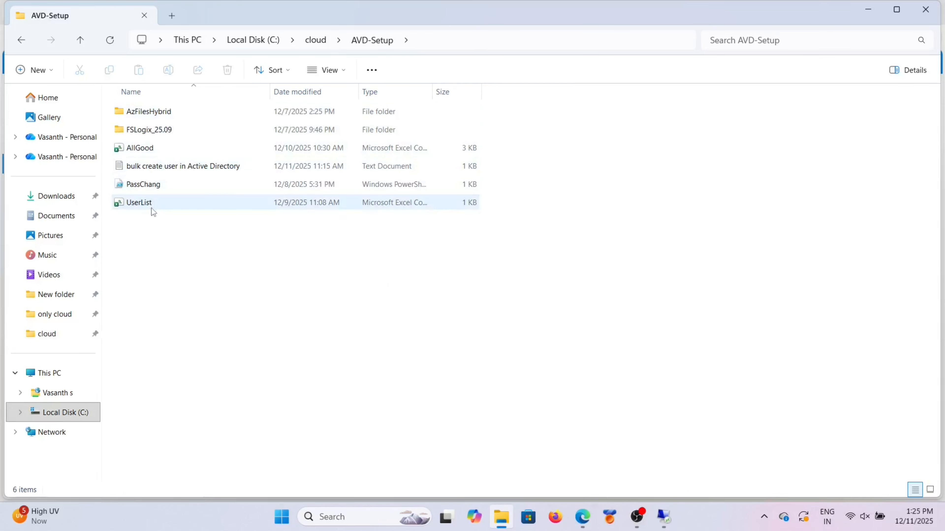
pyautogui.click(152, 148)
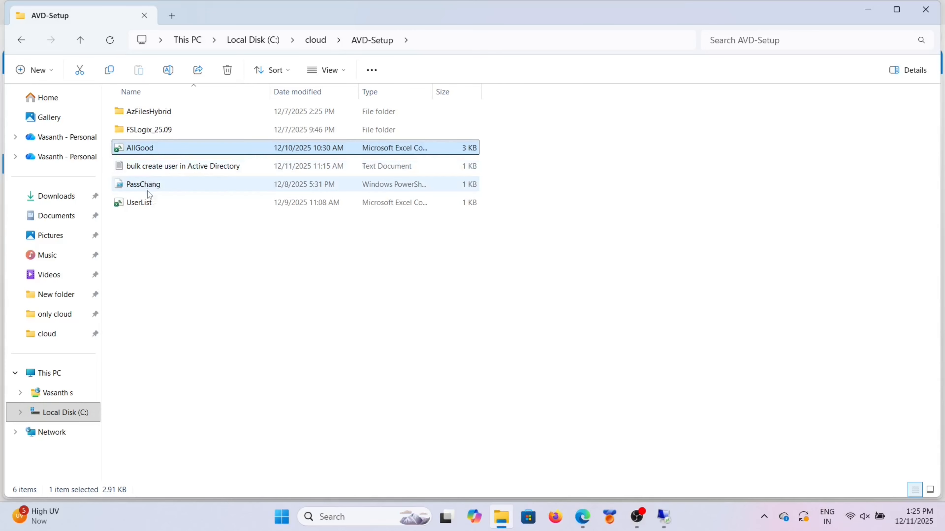
pyautogui.keyDown('ctrl'); pyautogui.click(148, 202); pyautogui.keyUp('ctrl')
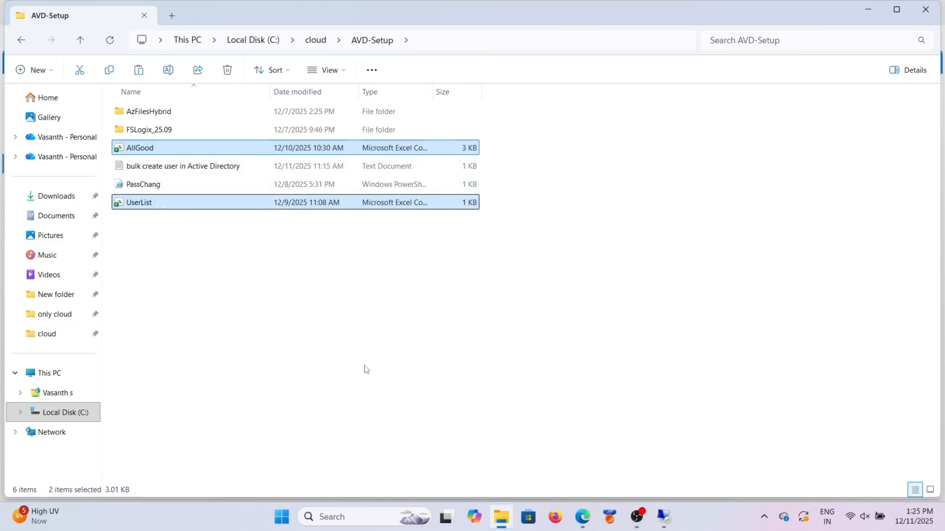
pyautogui.moveTo(664, 517)
pyautogui.click(663, 466)
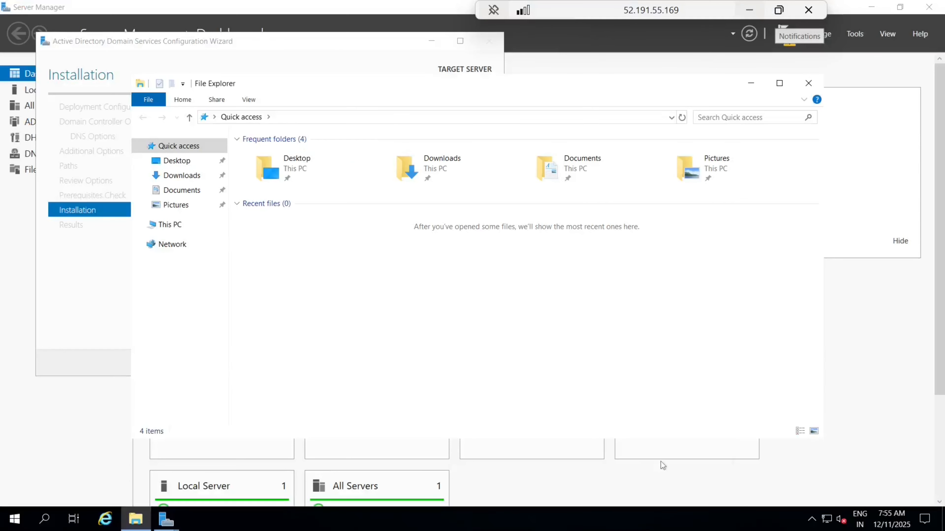
# Step: Paste AllGood.csv and UserList.csv into the server's C: drive, then minimize the session
pyautogui.click(177, 225)
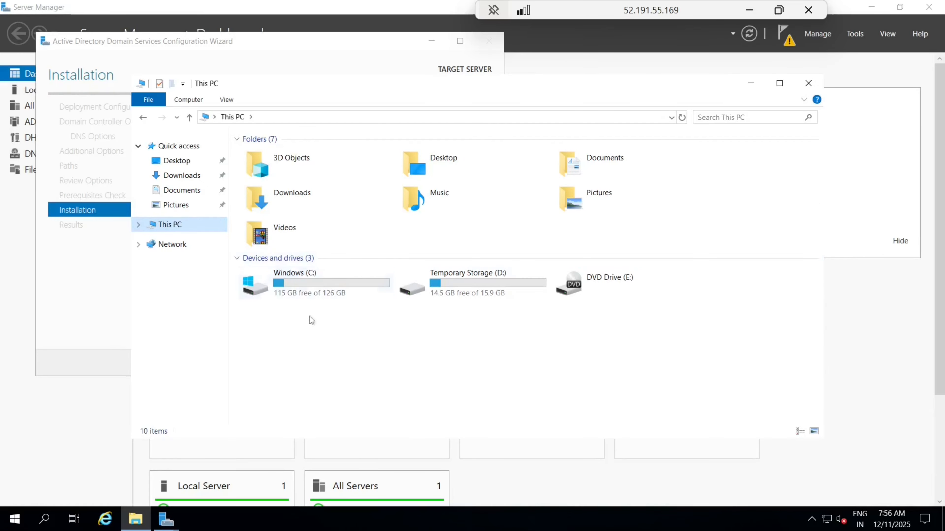
pyautogui.doubleClick(311, 289)
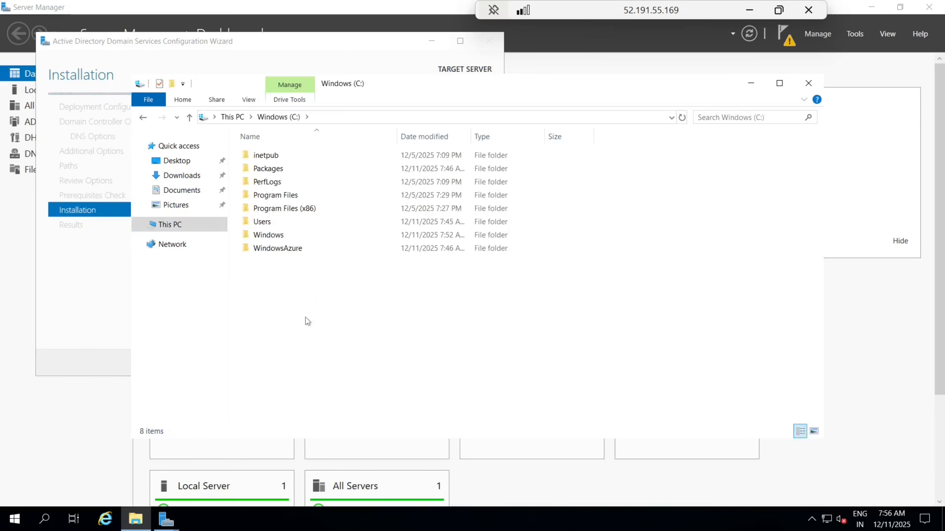
pyautogui.hotkey('ctrl', 'v')
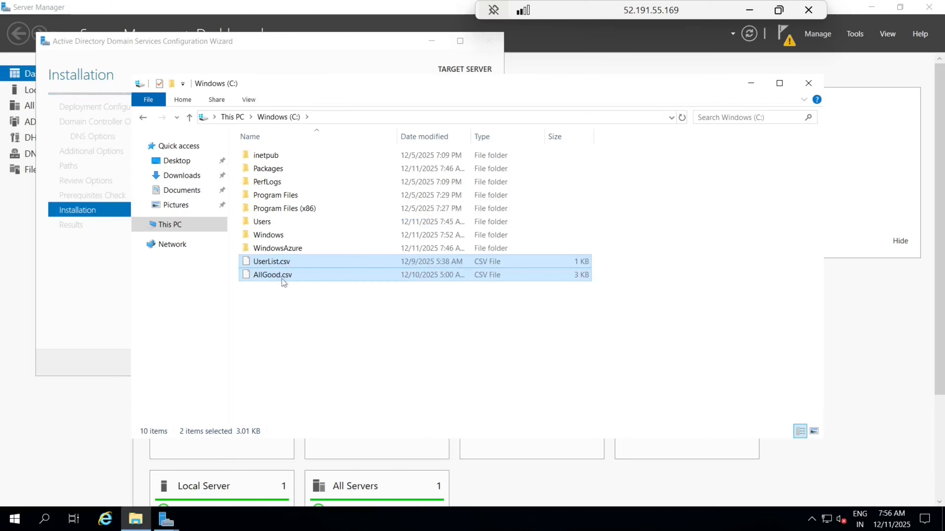
pyautogui.click(289, 328)
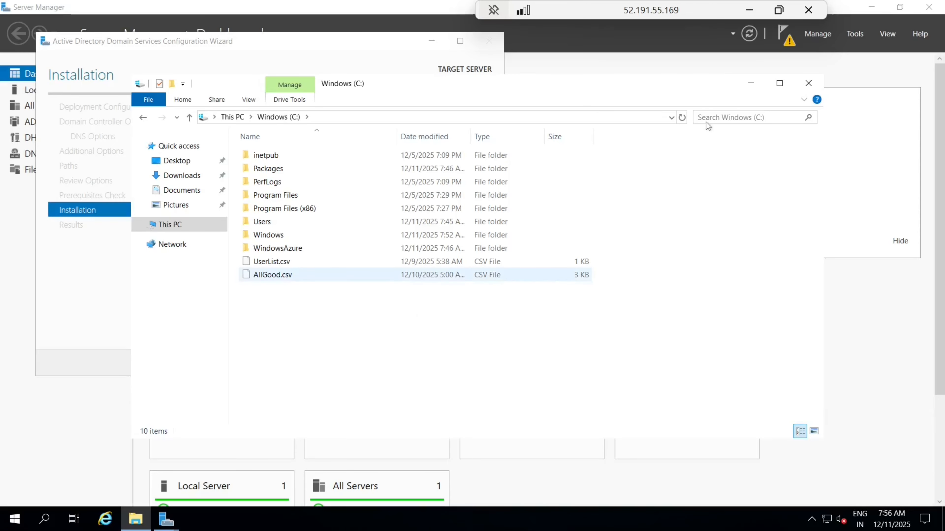
pyautogui.click(755, 11)
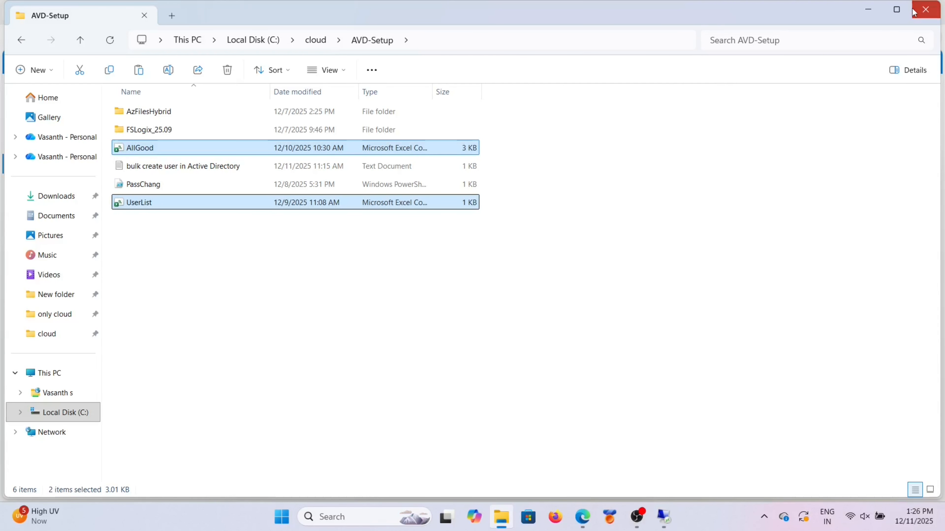
# Step: Open the bulk create user file in GitHub's Bootstraps repository and copy both csvde commands
pyautogui.click(925, 10)
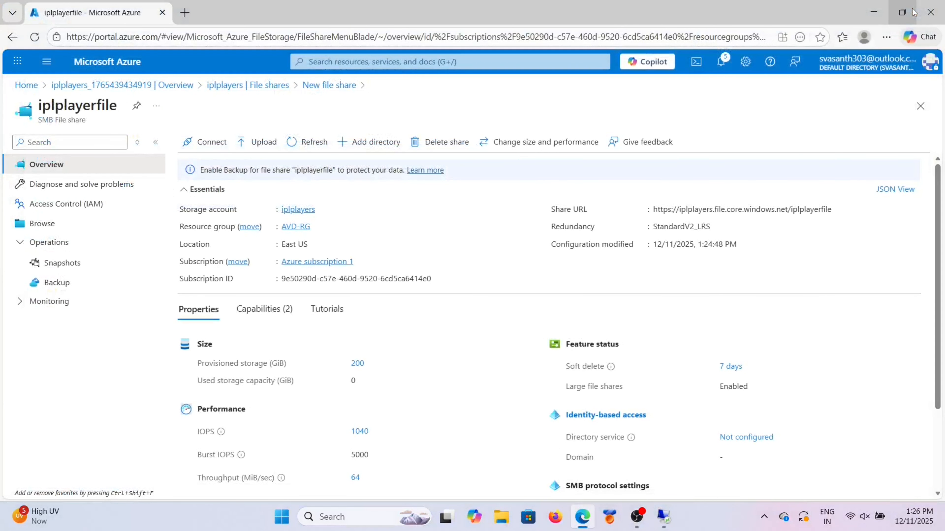
pyautogui.click(179, 20)
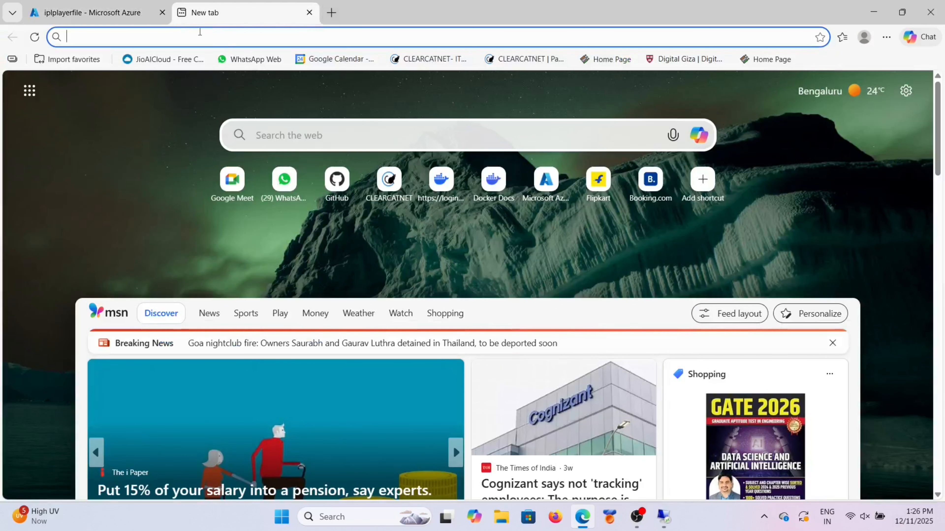
pyautogui.write('github.com')
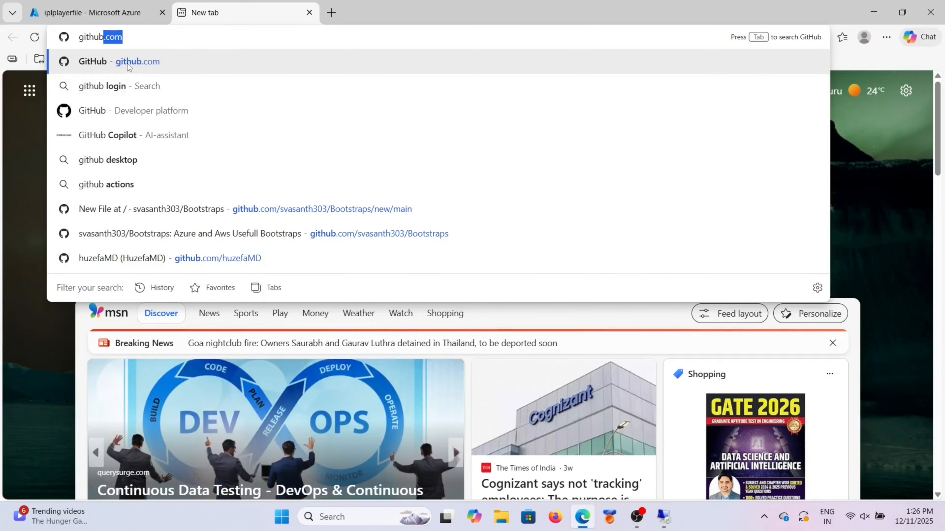
pyautogui.click(149, 209)
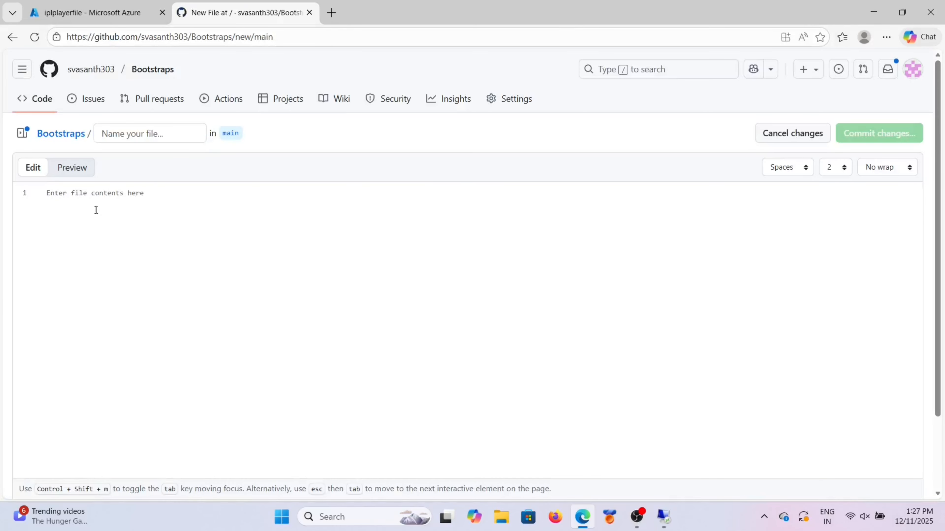
pyautogui.click(22, 70)
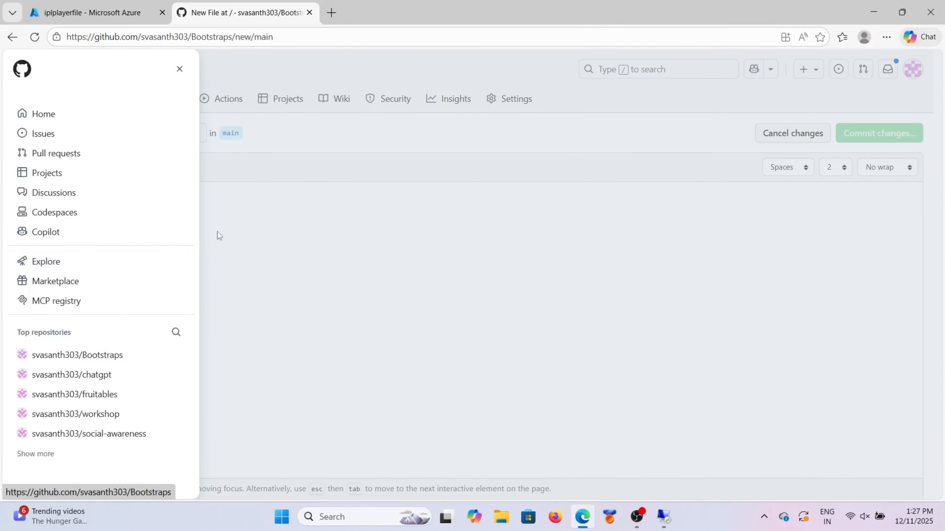
pyautogui.scroll(-2, 202, 335)
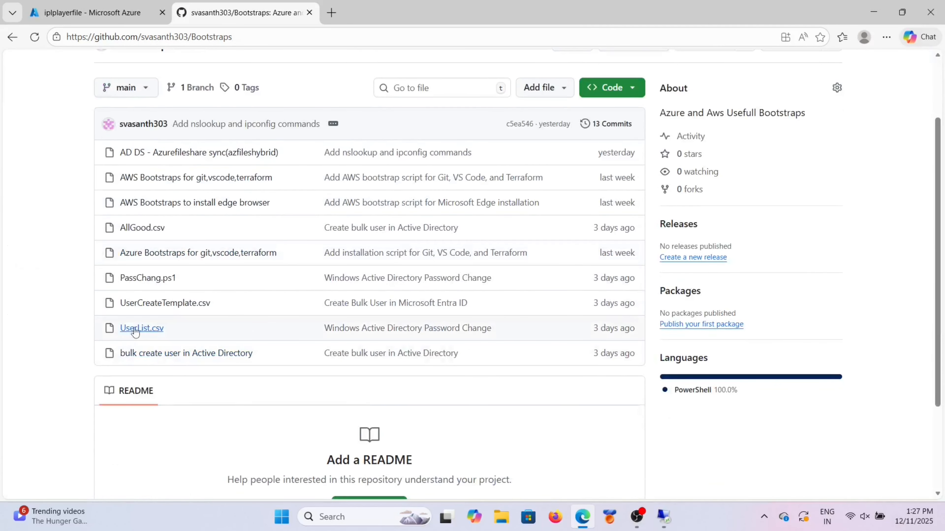
pyautogui.click(165, 355)
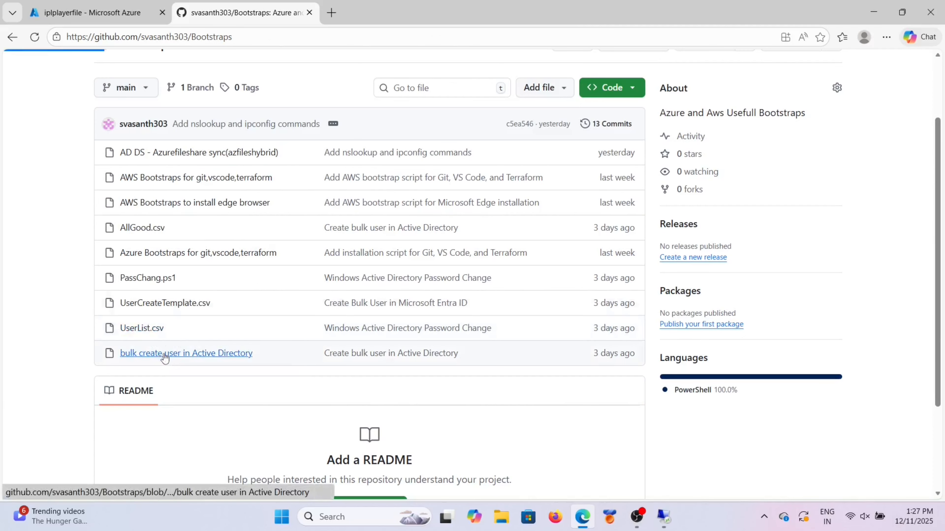
pyautogui.moveTo(266, 227); pyautogui.dragTo(399, 246)
pyautogui.hotkey('ctrl', 'c')
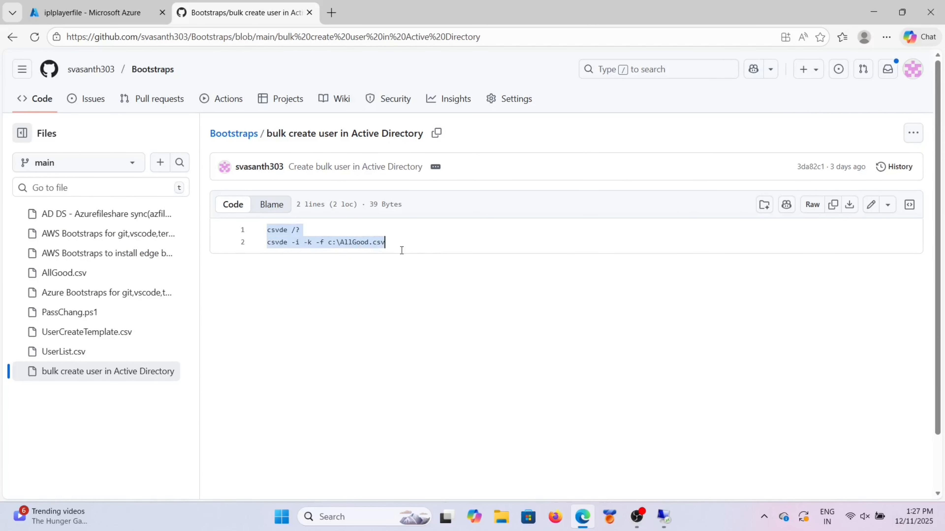
pyautogui.click(664, 517)
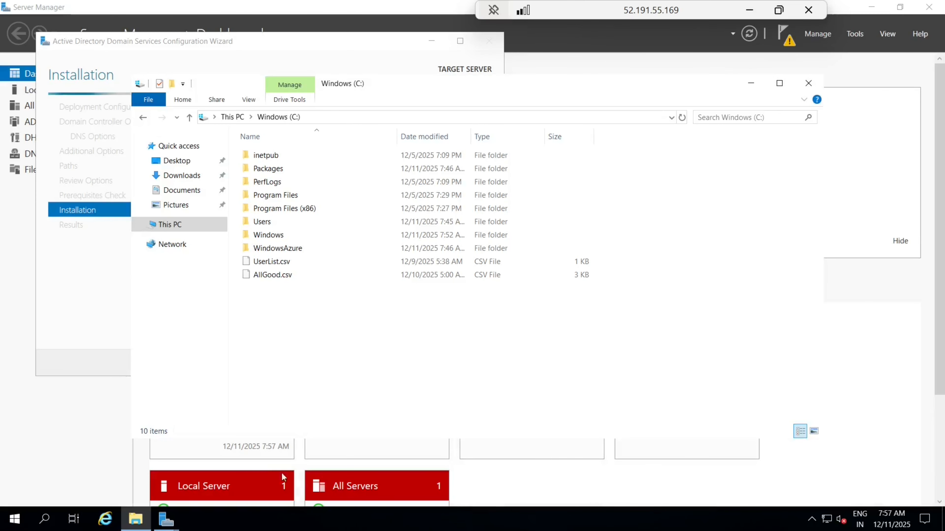
# Step: Launch Notepad on the server and paste the two csvde commands, including csvde -i -k -f c:\AllGood.csv
pyautogui.click(45, 518)
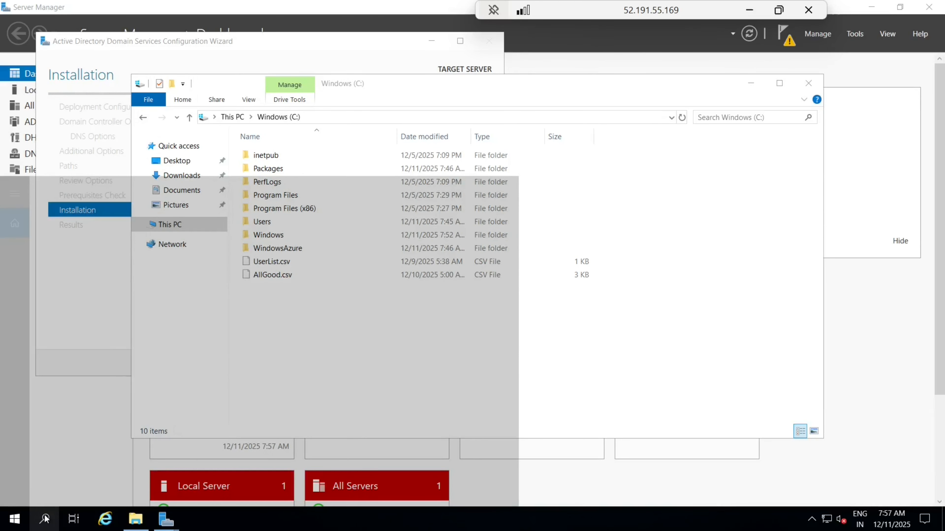
pyautogui.write('n')
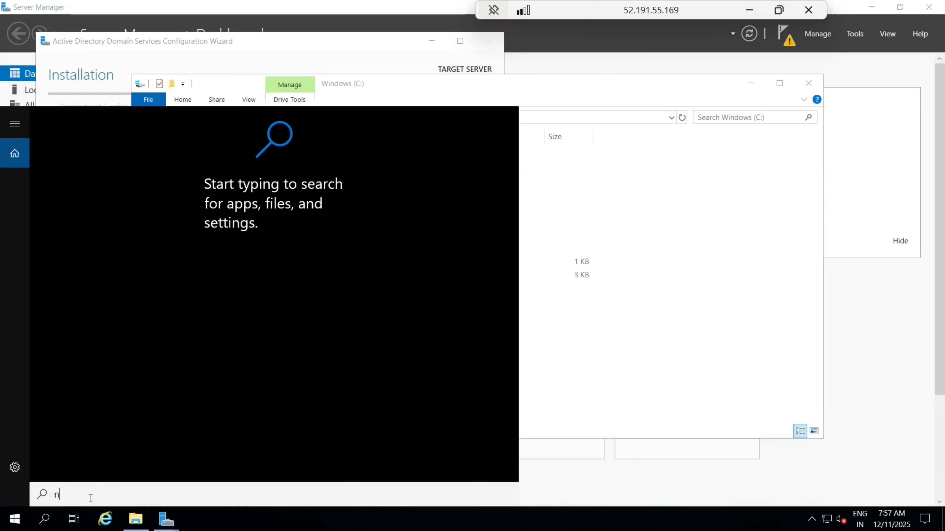
pyautogui.write('otepad')
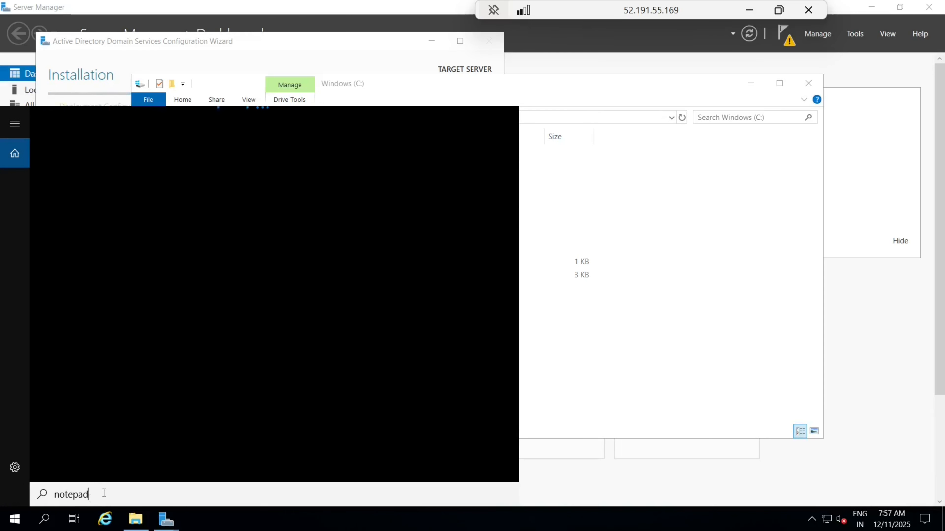
pyautogui.press('Return')
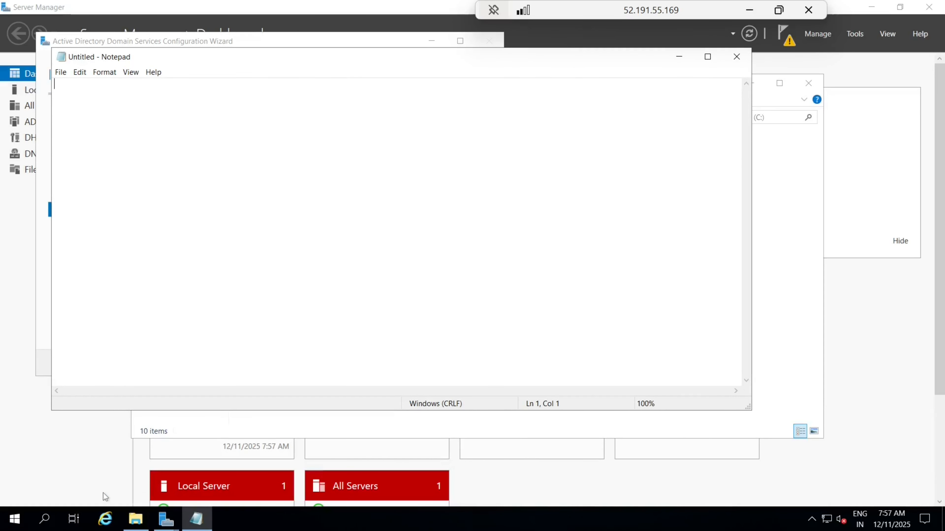
pyautogui.hotkey('ctrl', 'v')
pyautogui.press('Return')
pyautogui.press('Return')
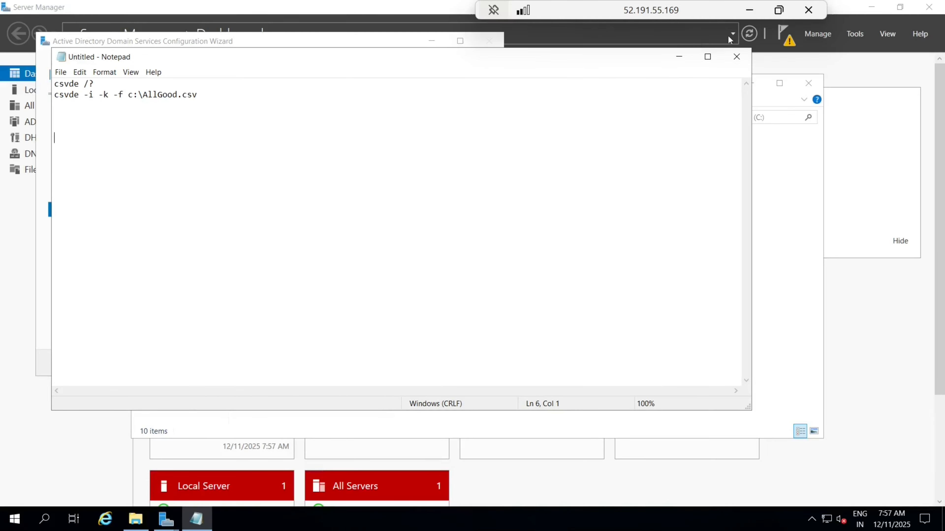
pyautogui.click(745, 23)
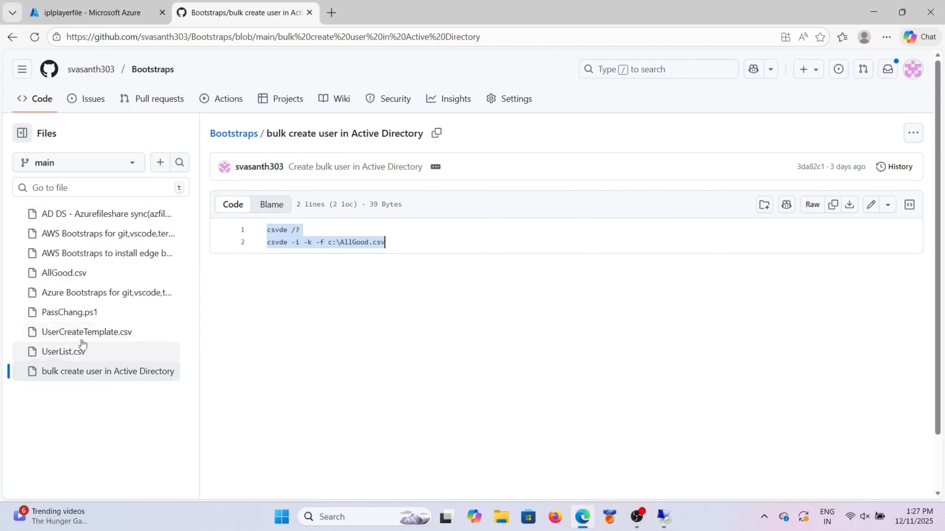
# Step: Copy the entire PassChang.ps1 password-reset script from GitHub for the remote Notepad
pyautogui.click(73, 312)
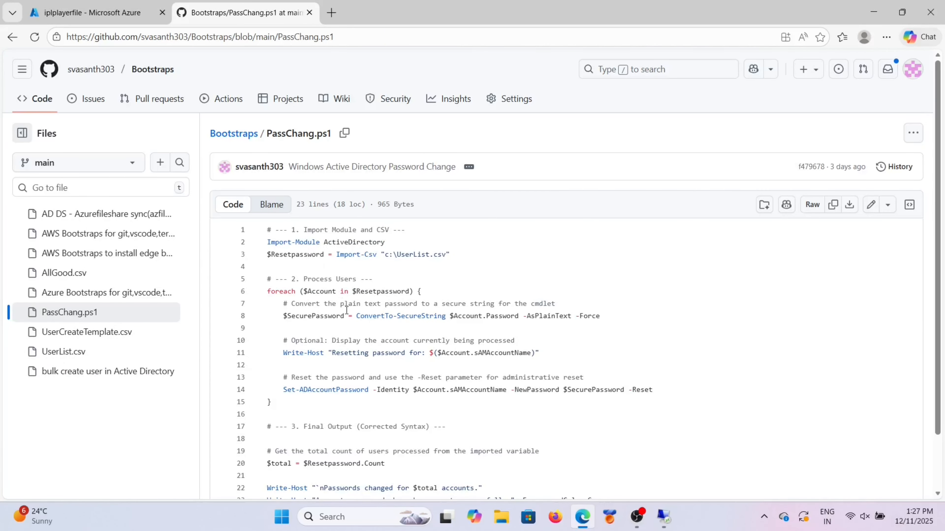
pyautogui.click(346, 311)
pyautogui.hotkey('ctrl', 'a')
pyautogui.hotkey('ctrl', 'c')
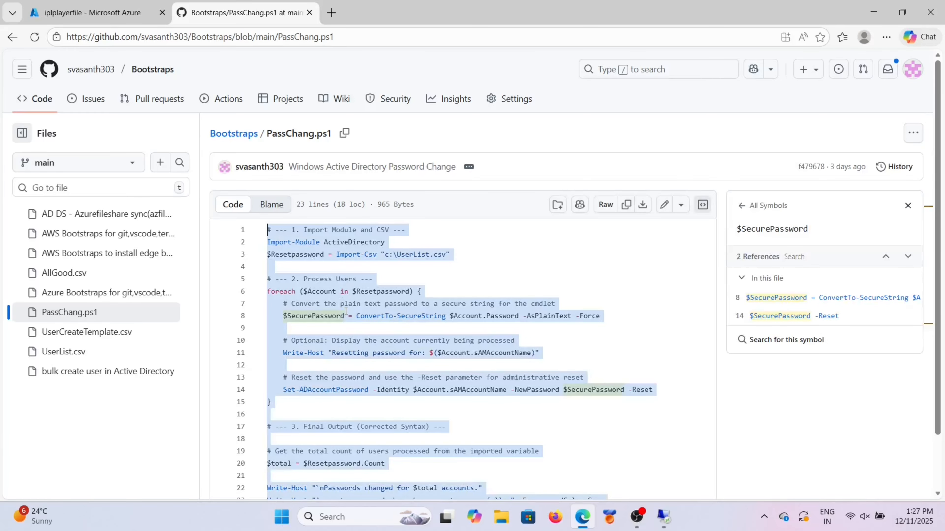
pyautogui.scroll(-2, 346, 311)
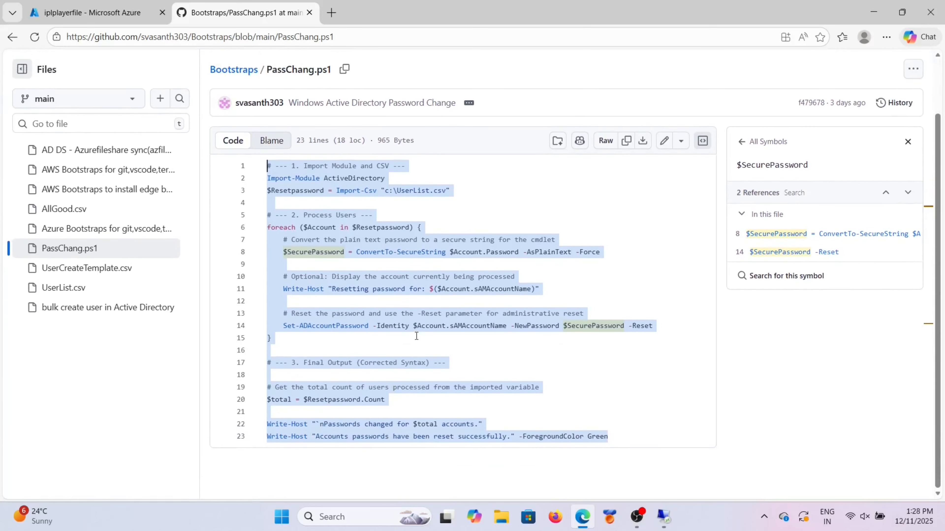
pyautogui.click(663, 517)
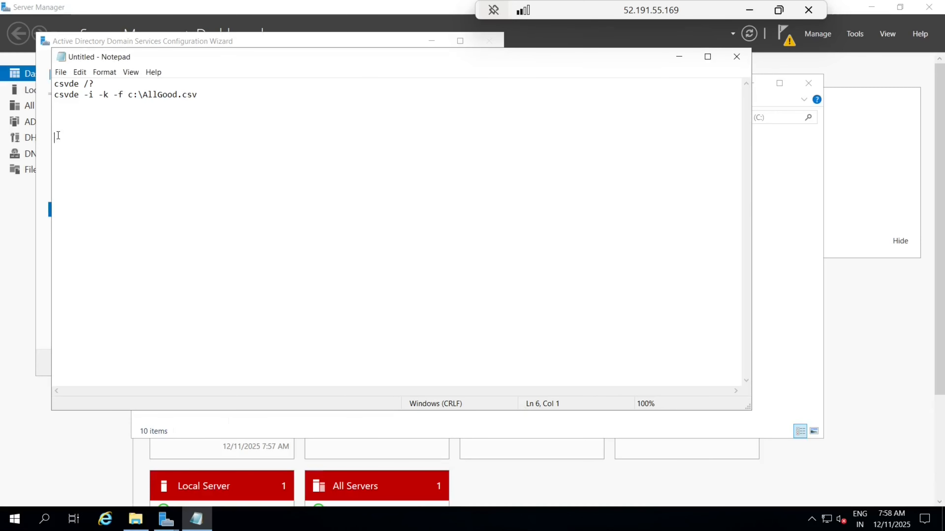
# Step: Paste the PassChang script into Notepad, then clear windows away to check the DNS-configuring wizard
pyautogui.hotkey('ctrl', 'v')
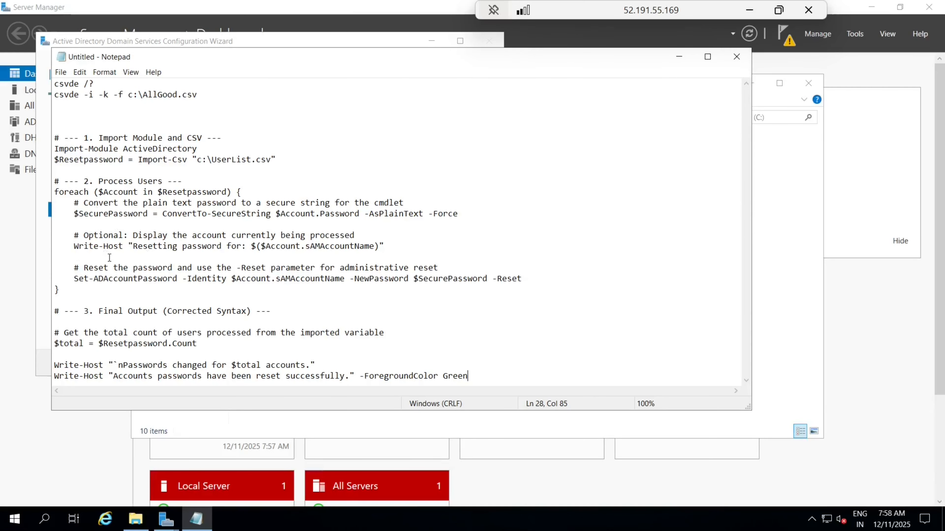
pyautogui.click(679, 56)
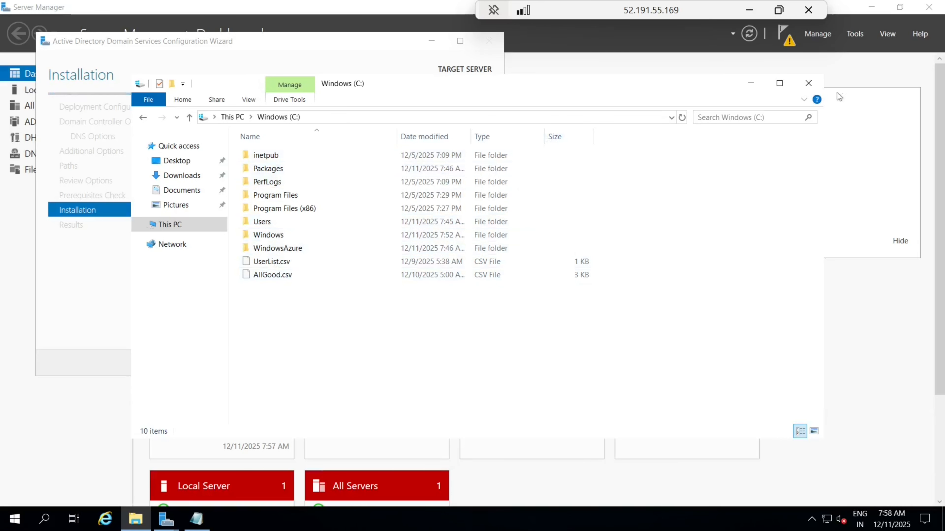
pyautogui.click(808, 82)
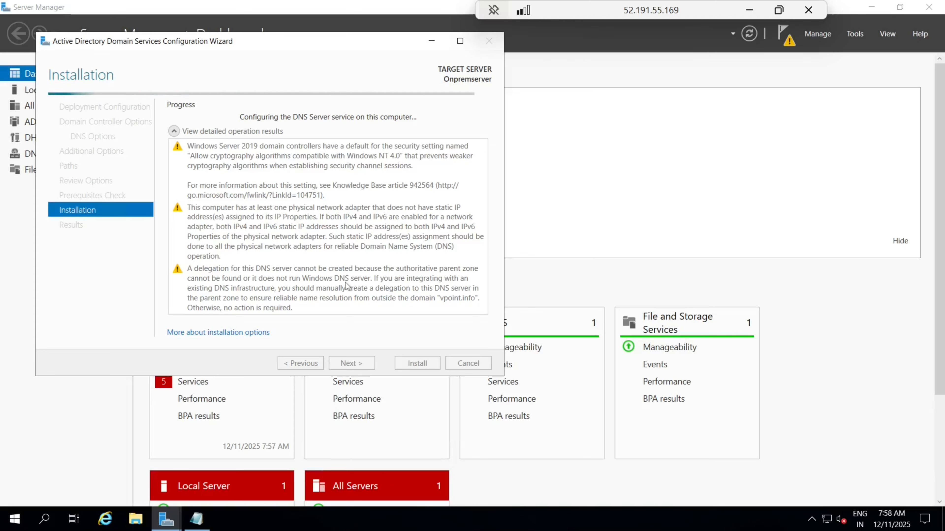
pyautogui.click(749, 10)
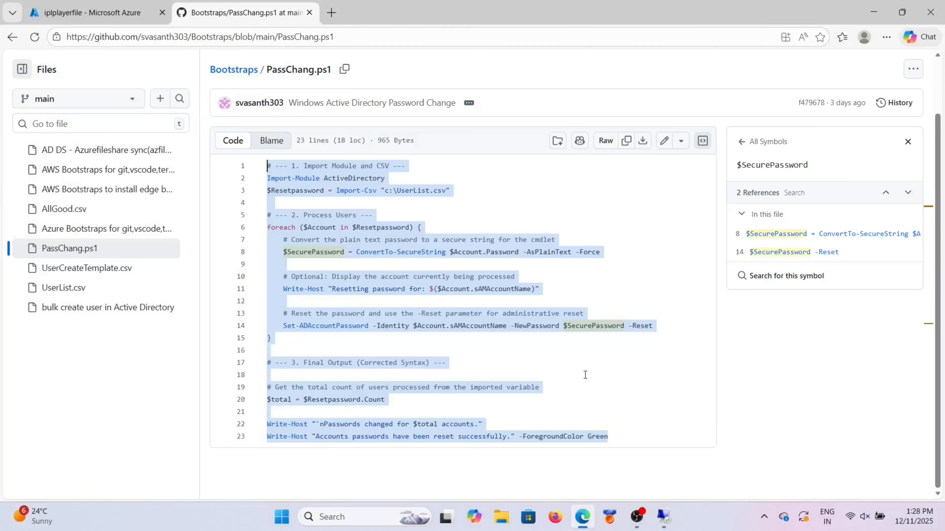
# Step: Open the AD DS - Azurefileshare sync (azfileshybrid) script and select lines 29–37 and 1–20
pyautogui.click(593, 376)
pyautogui.click(107, 154)
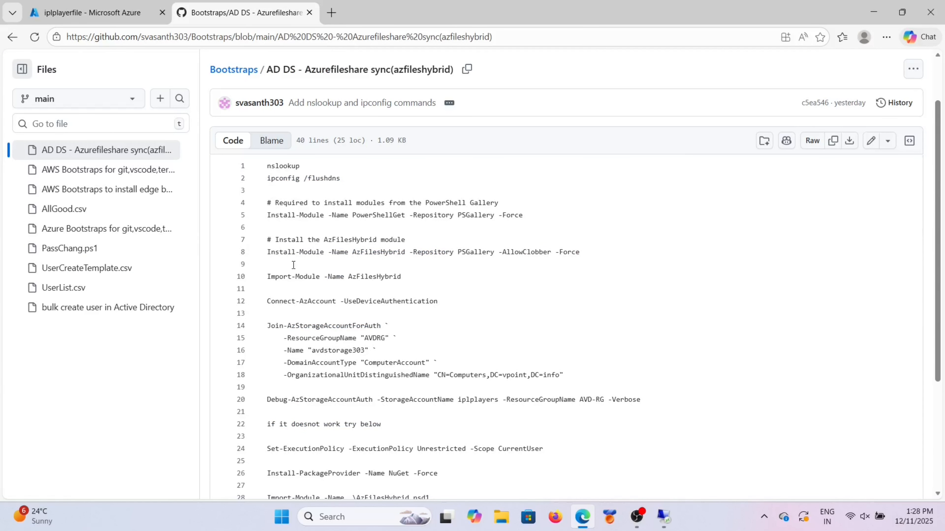
pyautogui.scroll(-5, 294, 265)
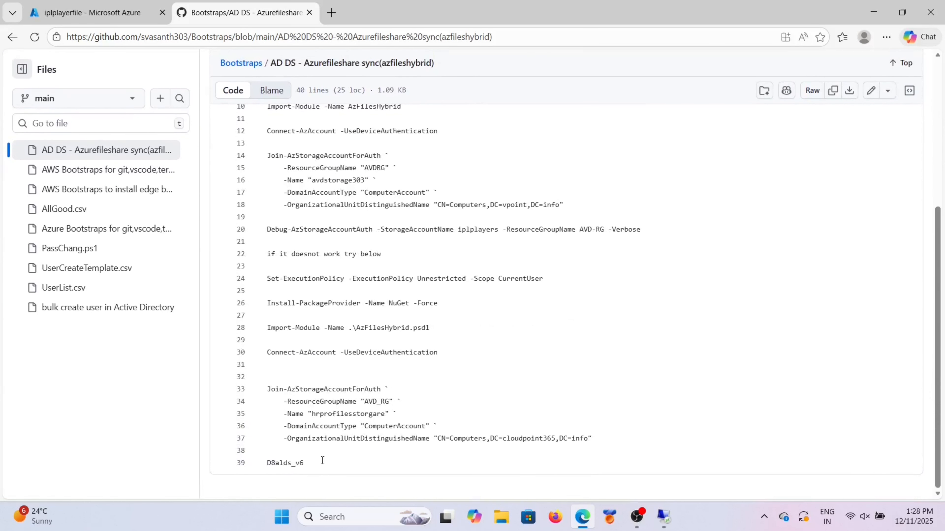
pyautogui.moveTo(602, 436); pyautogui.dragTo(359, 339)
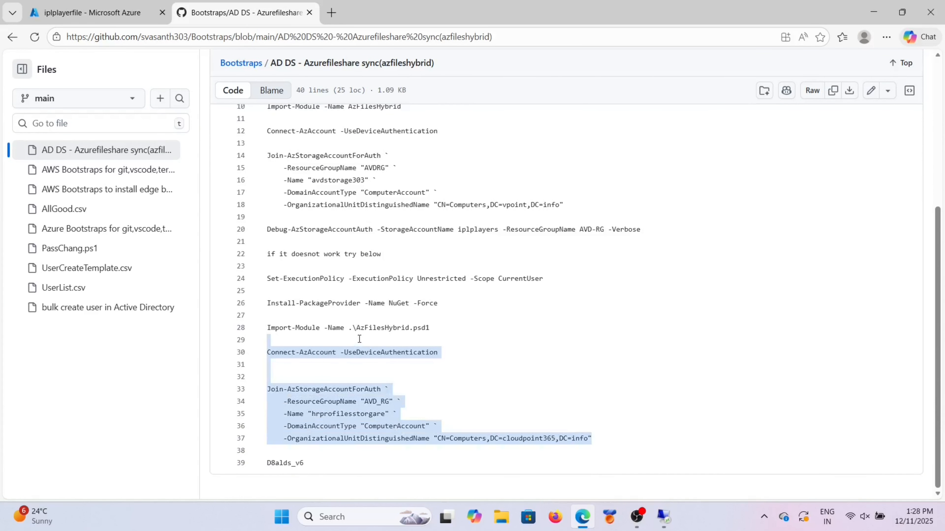
pyautogui.scroll(3, 554, 320)
pyautogui.moveTo(642, 339); pyautogui.dragTo(268, 111)
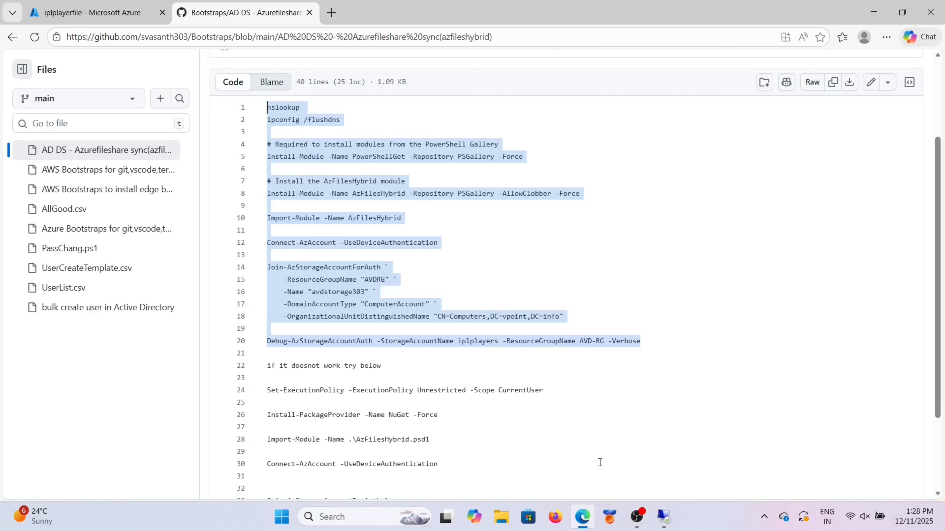
pyautogui.click(658, 509)
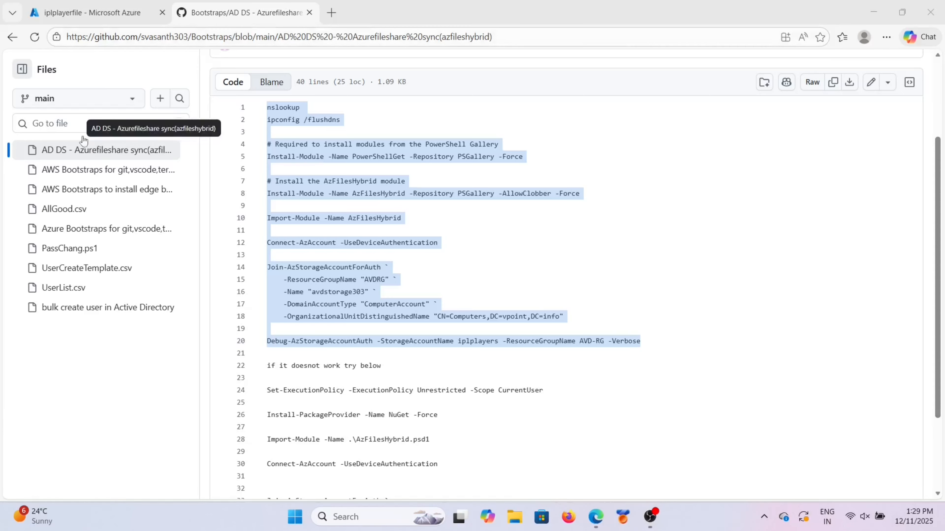
# Step: Go back to the Bootstraps repository root, select its URL, and close the GitHub tab
pyautogui.click(15, 40)
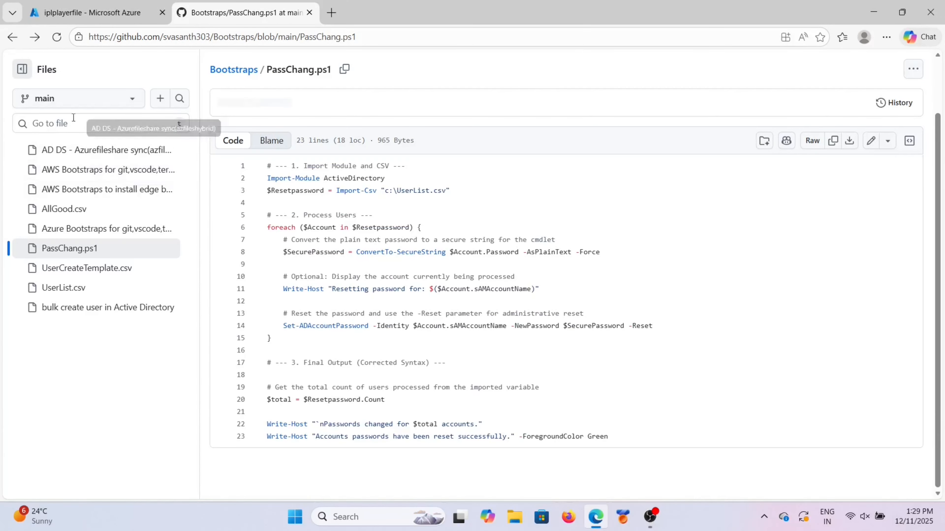
pyautogui.click(21, 40)
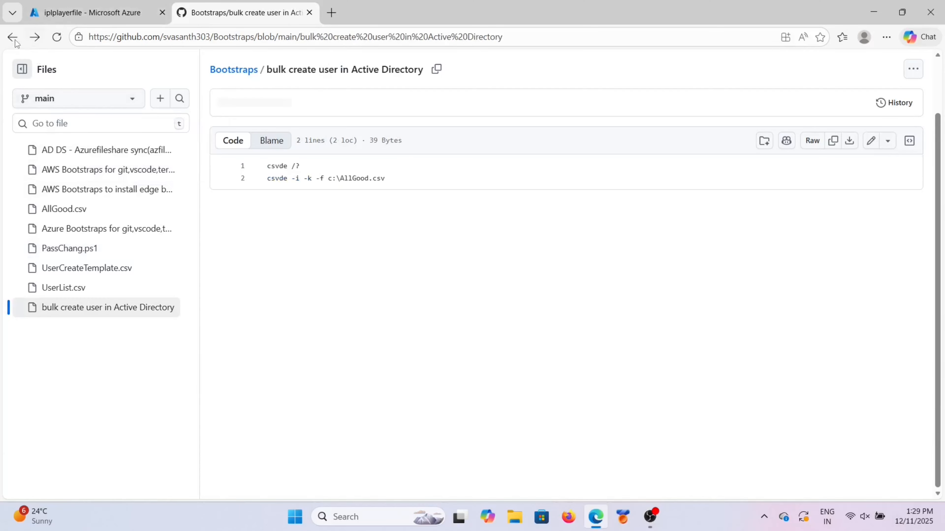
pyautogui.click(17, 40)
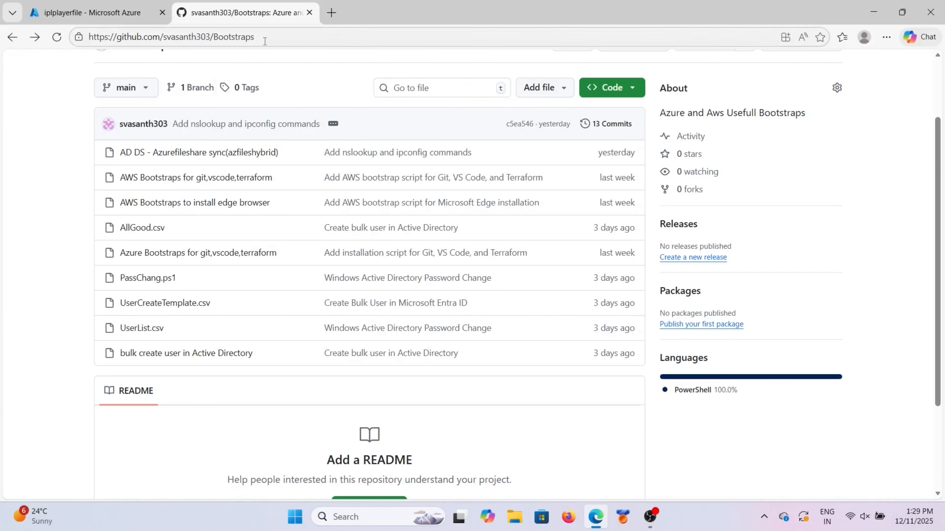
pyautogui.click(269, 37)
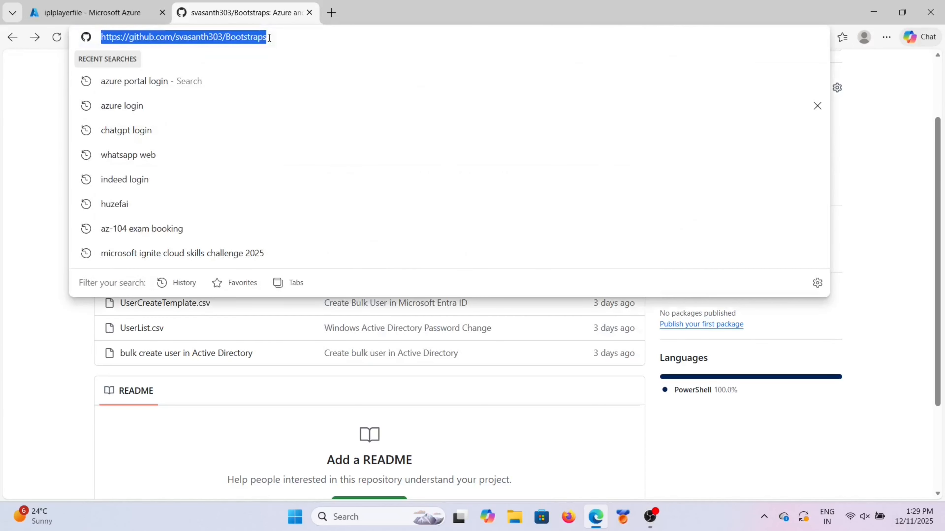
pyautogui.click(16, 341)
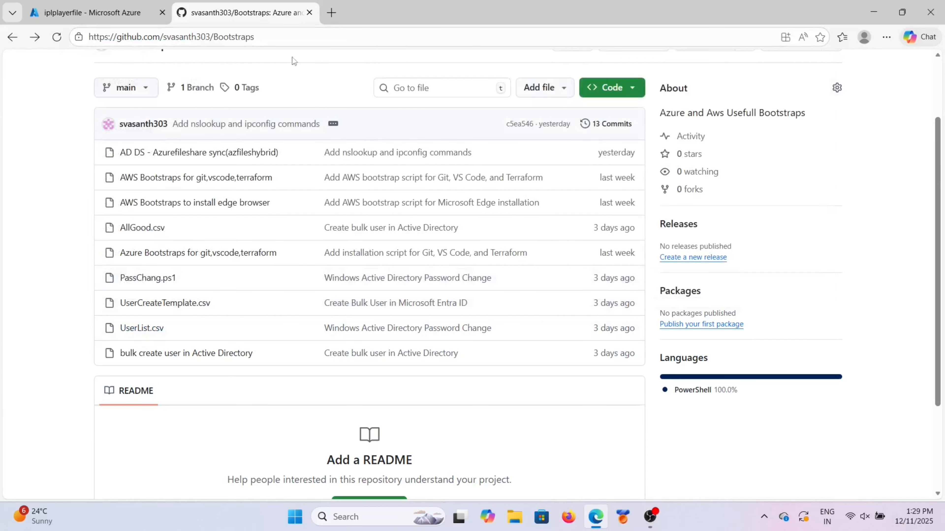
pyautogui.click(309, 12)
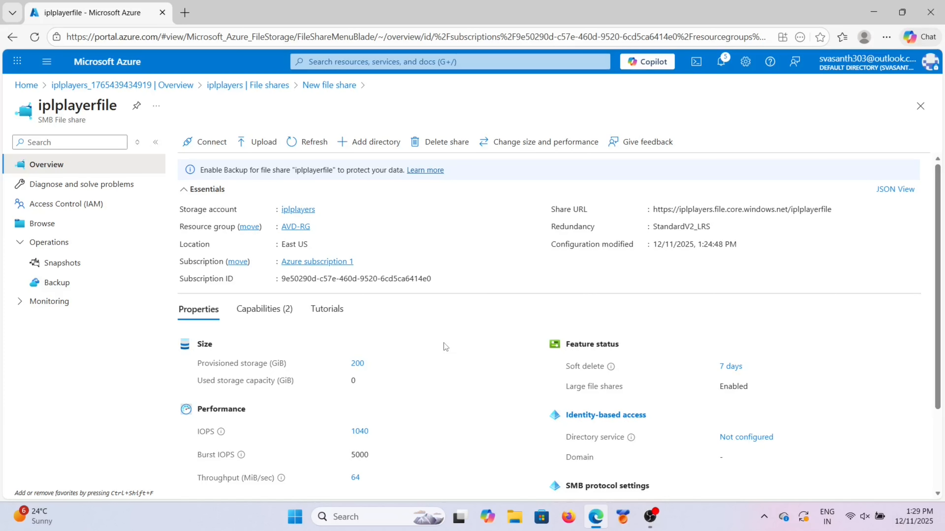
pyautogui.click(720, 62)
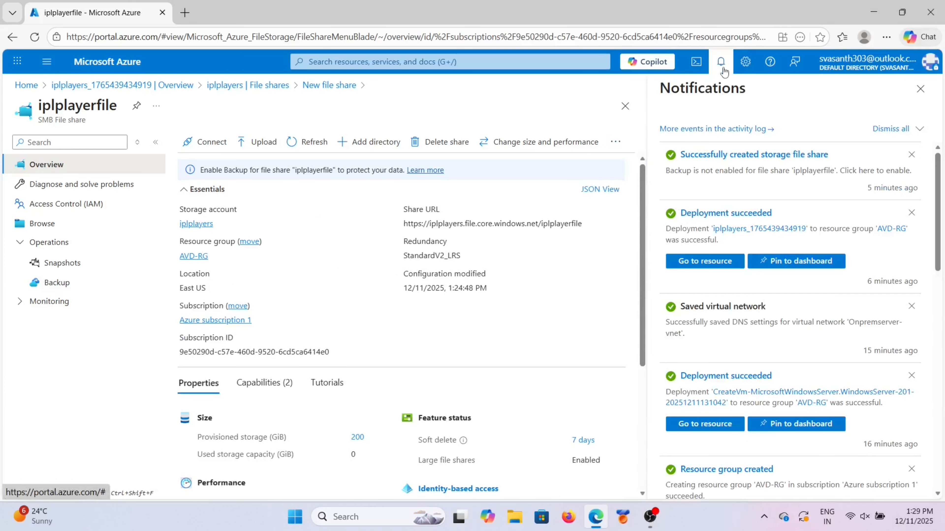
pyautogui.click(920, 89)
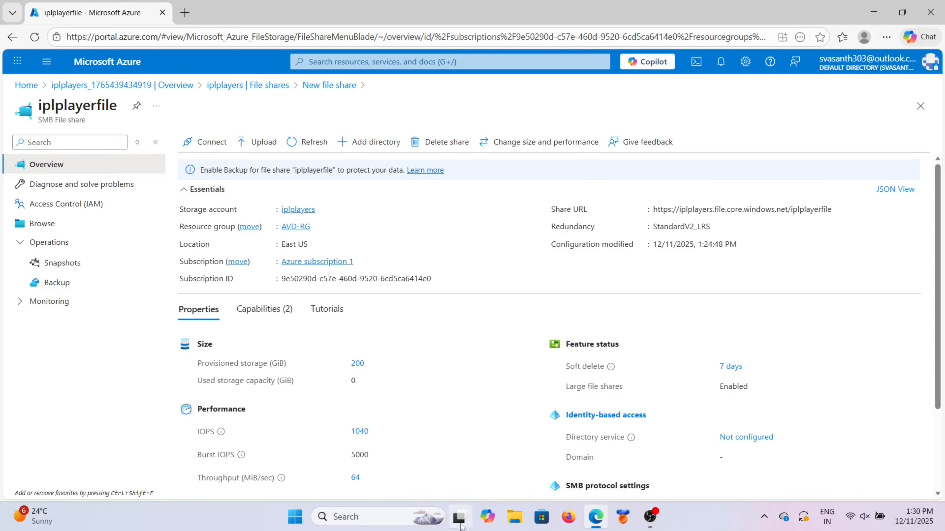
# Step: Paste the Bootstraps repository address into a new Notepad tab and minimize Notepad
pyautogui.click(386, 522)
pyautogui.write('note')
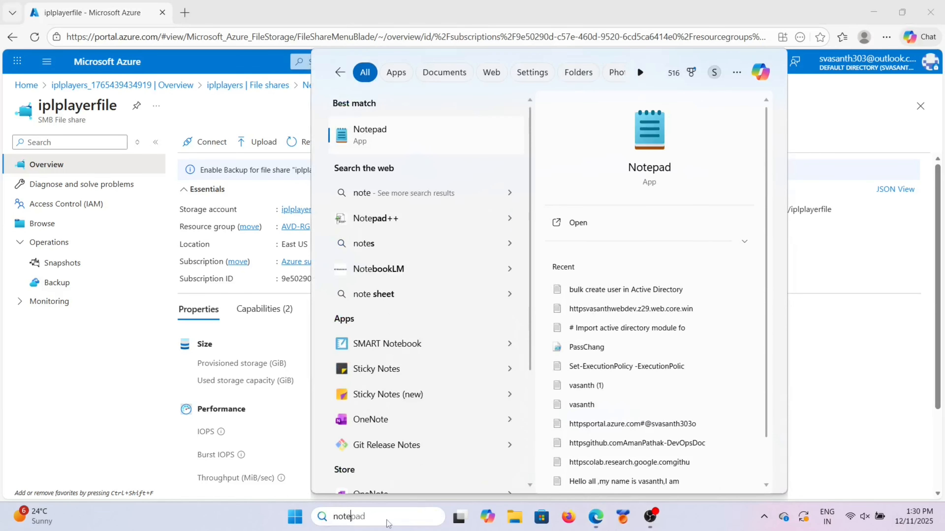
pyautogui.click(421, 152)
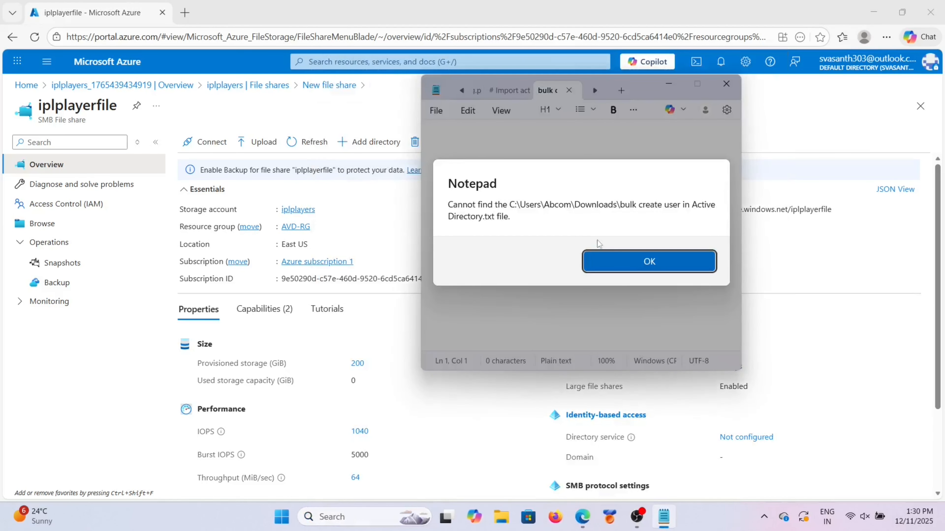
pyautogui.click(613, 261)
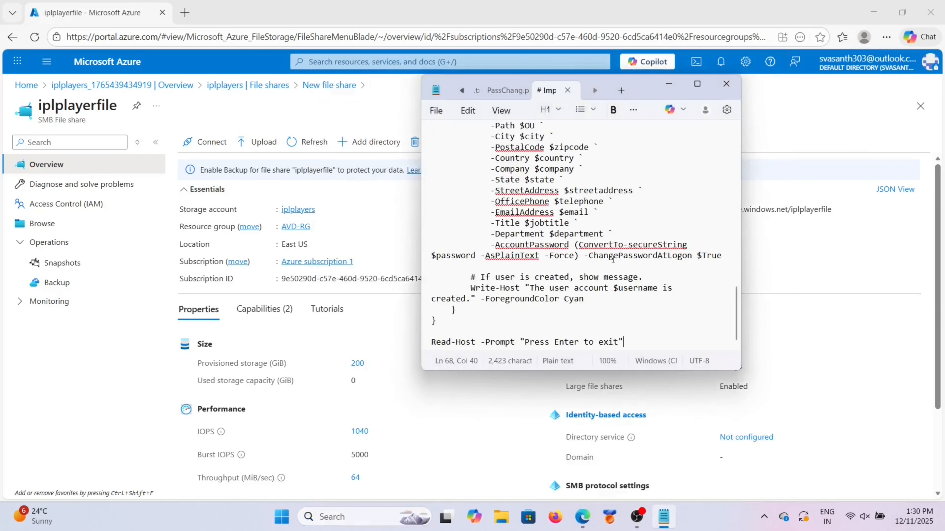
pyautogui.click(621, 90)
pyautogui.write('https://github.com/svasanth303/Bootstraps')
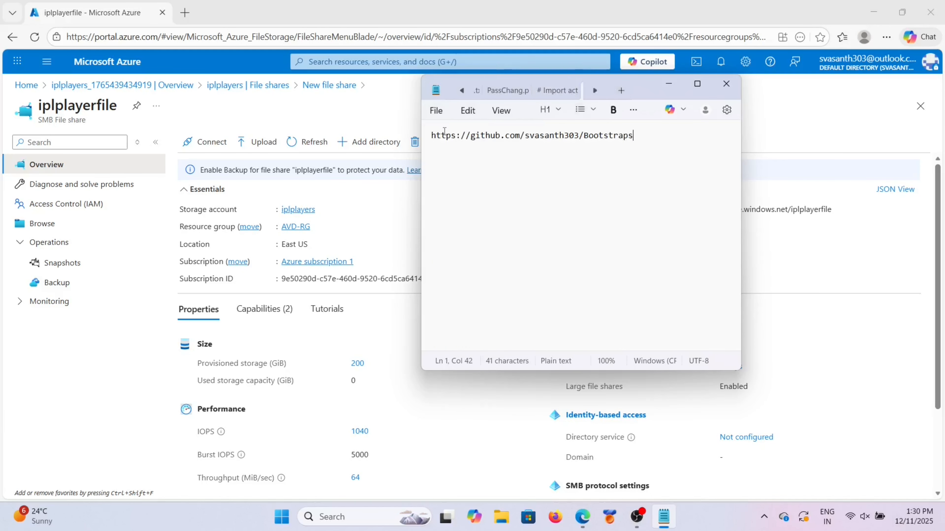
pyautogui.click(669, 84)
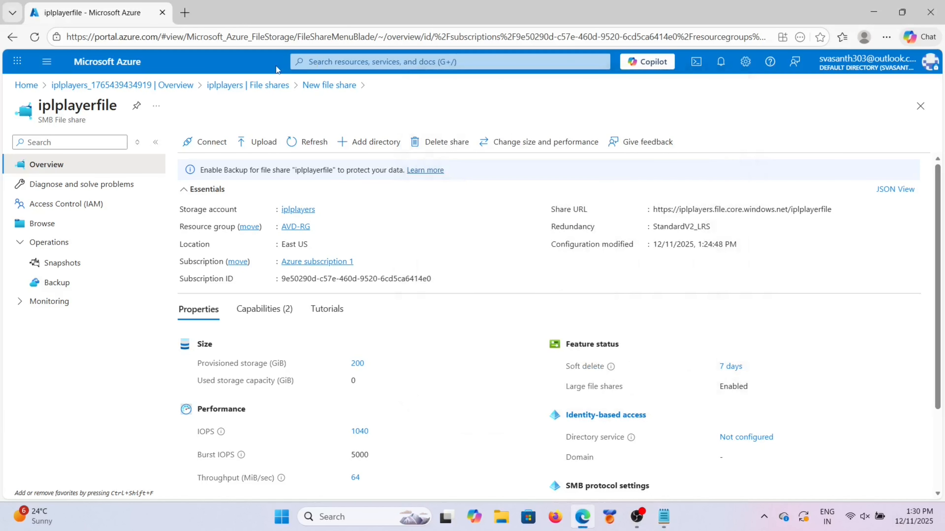
# Step: Copy Onpremserver's public IP 52.191.55.169 from its virtual machine overview
pyautogui.click(25, 86)
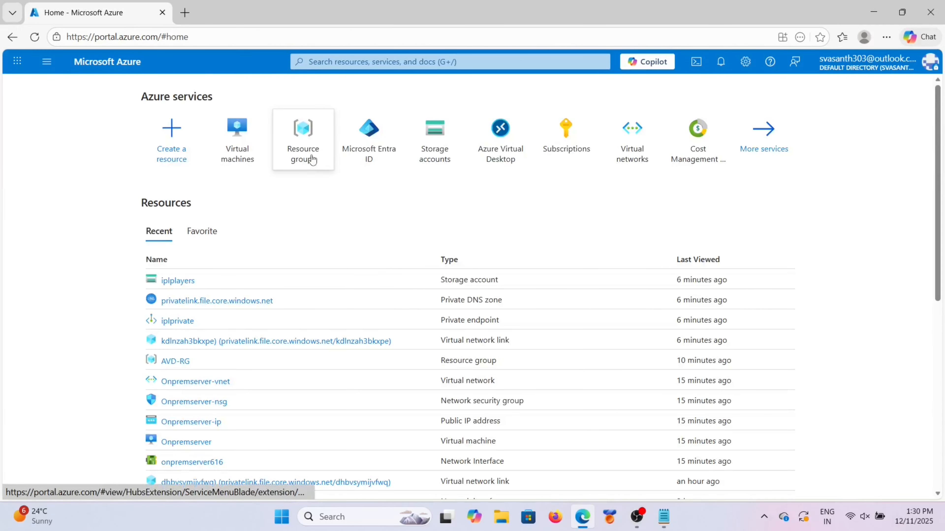
pyautogui.click(234, 149)
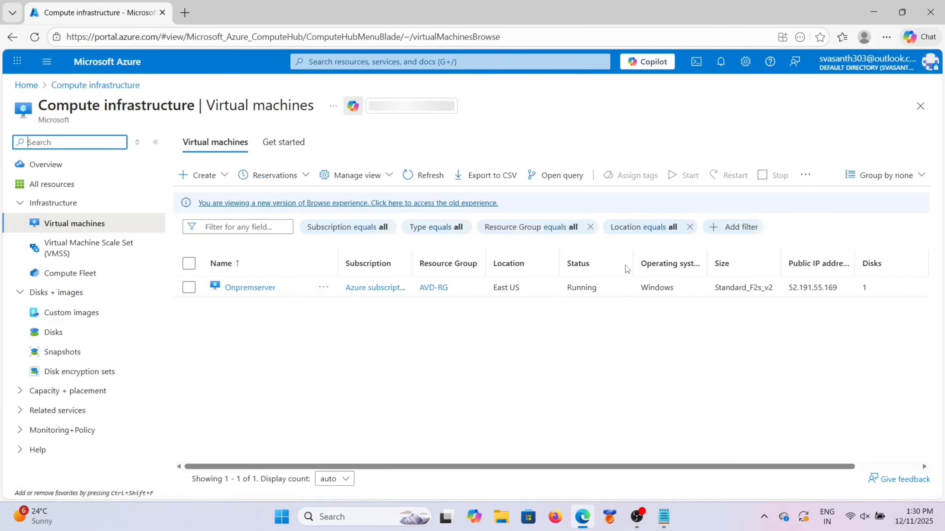
pyautogui.click(243, 289)
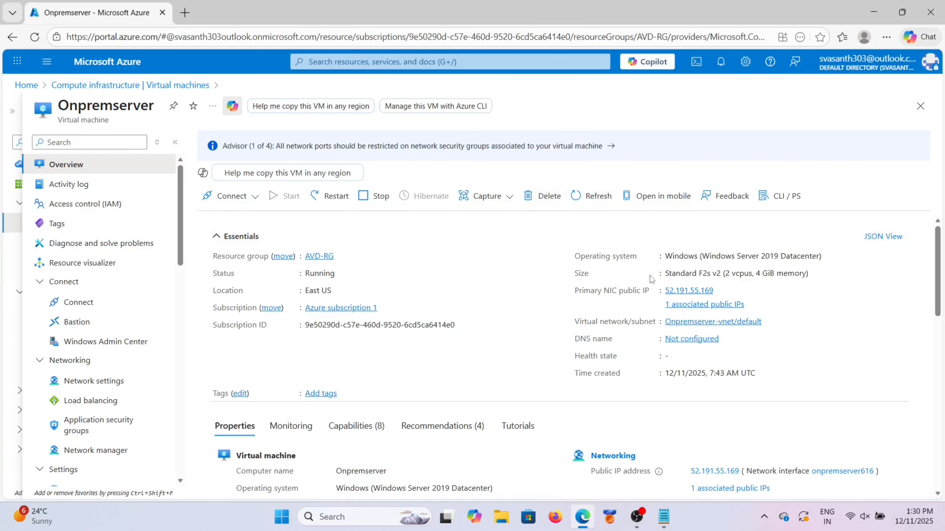
pyautogui.click(721, 290)
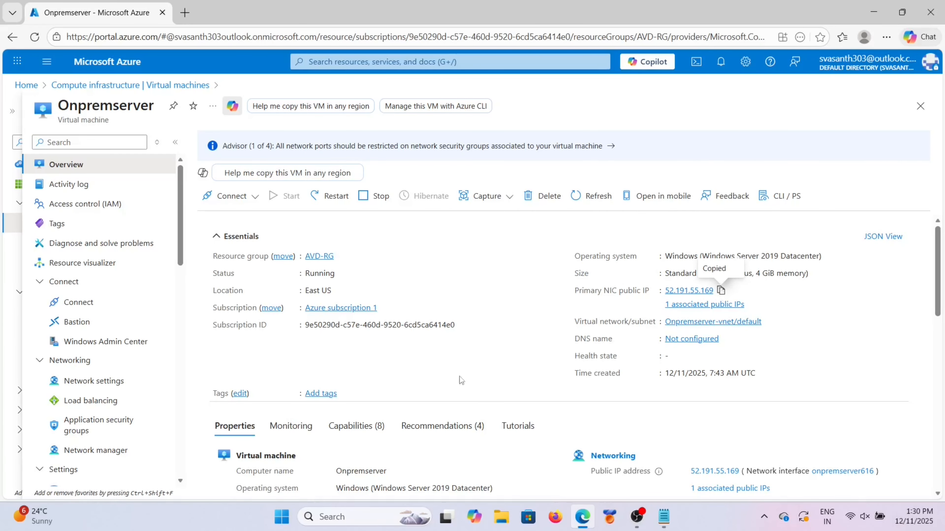
pyautogui.click(374, 524)
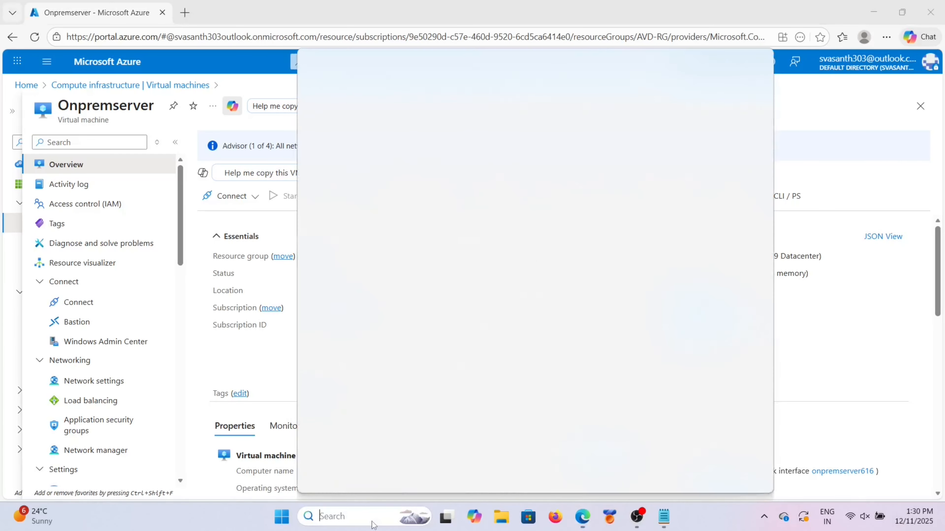
# Step: Connect via Remote Desktop to 52.191.55.169 with the server password, accepting the certificate warning
pyautogui.write('rdp')
pyautogui.click(371, 141)
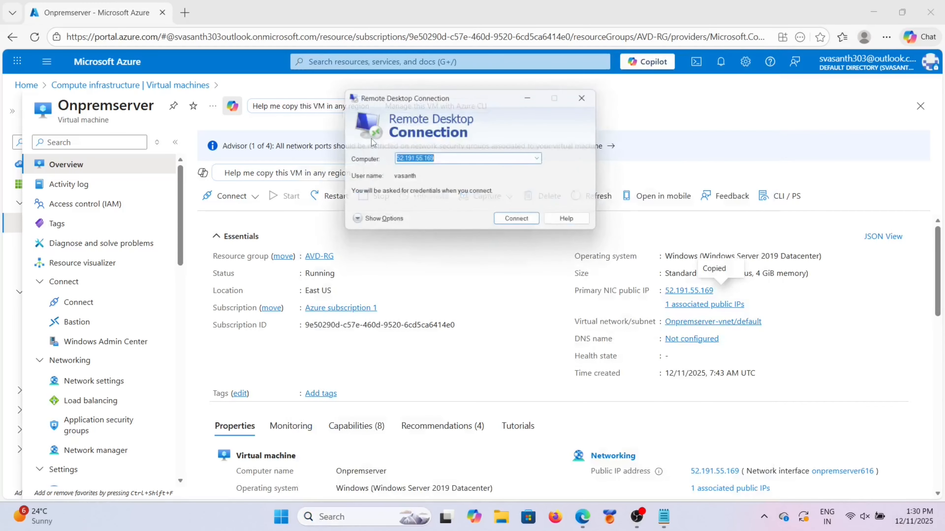
pyautogui.click(521, 223)
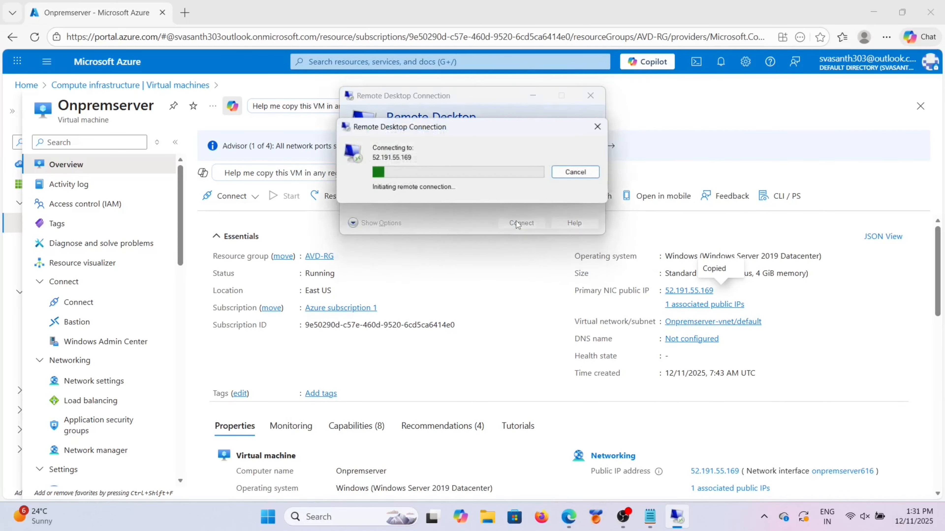
pyautogui.write('●●●●●●●●●●●')
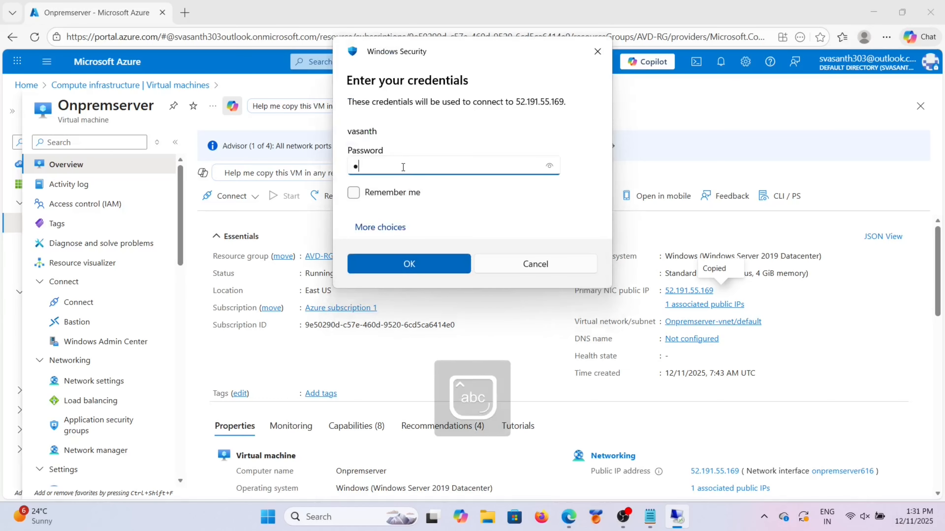
pyautogui.write('●')
pyautogui.press('Return')
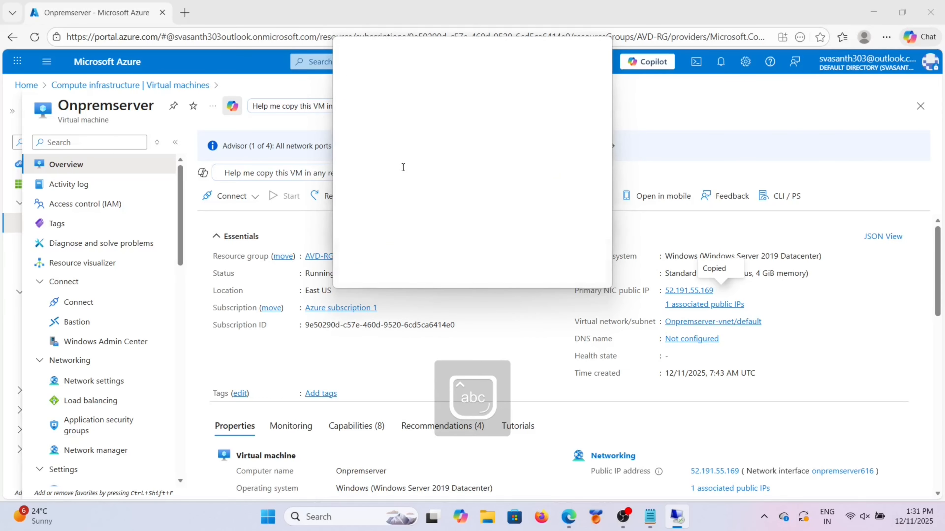
pyautogui.click(514, 267)
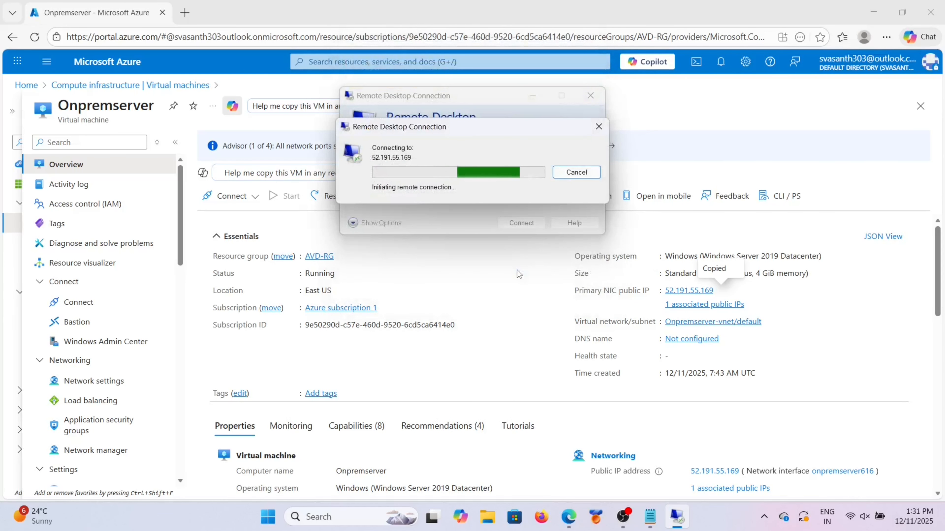
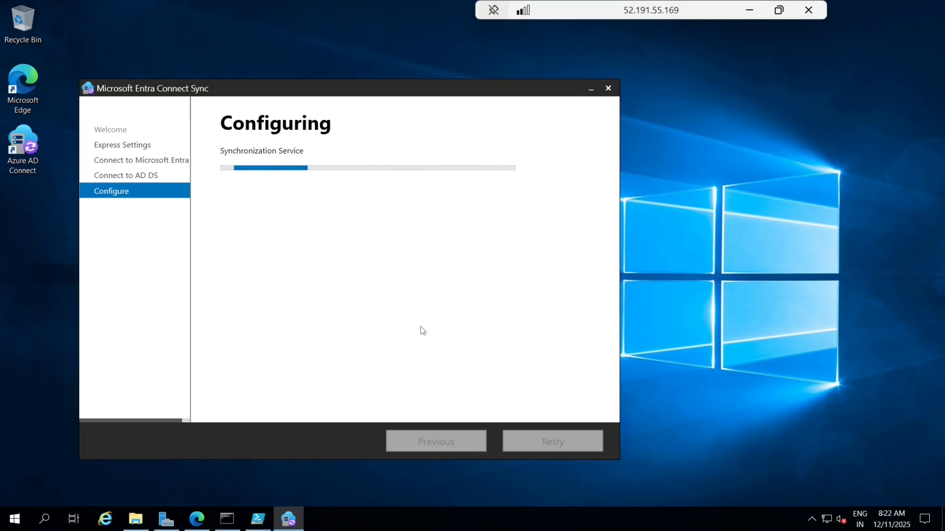
# Step: On GitHub, open the 40-line 'AD DS - Azurefileshare sync(azfileshybrid)' script in the Bootstraps repository
pyautogui.click(193, 526)
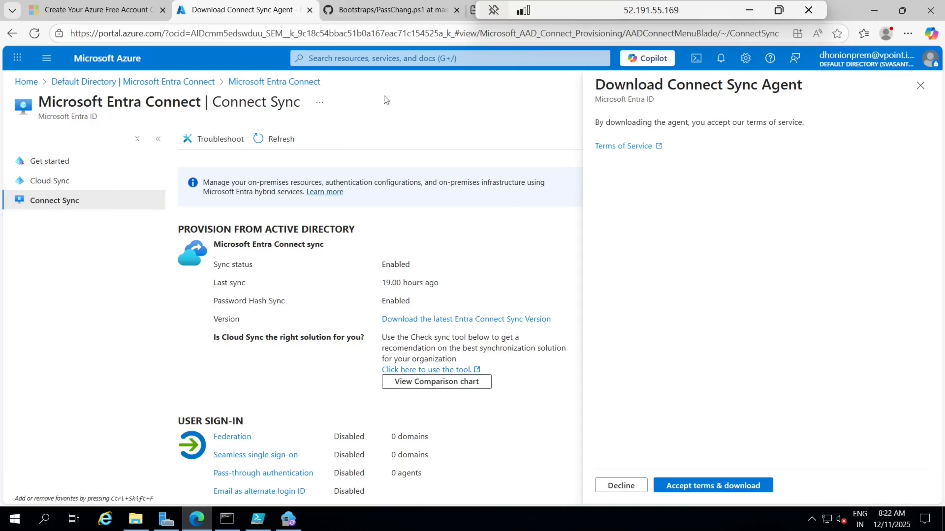
pyautogui.click(409, 10)
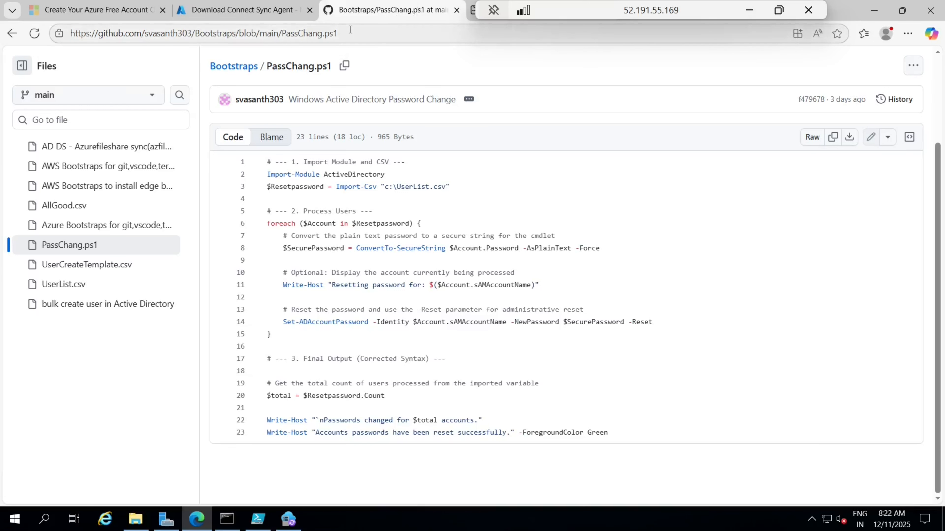
pyautogui.click(107, 149)
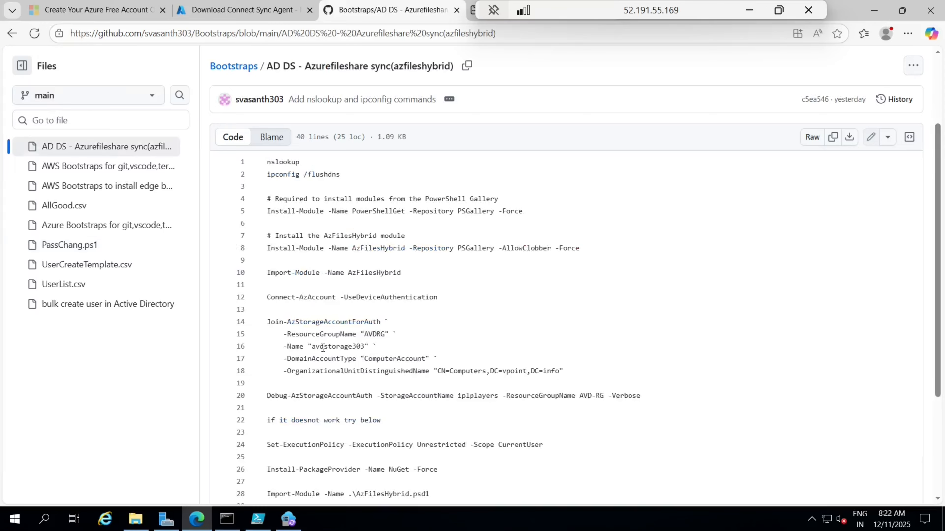
pyautogui.scroll(-4, 323, 347)
pyautogui.scroll(3, 322, 348)
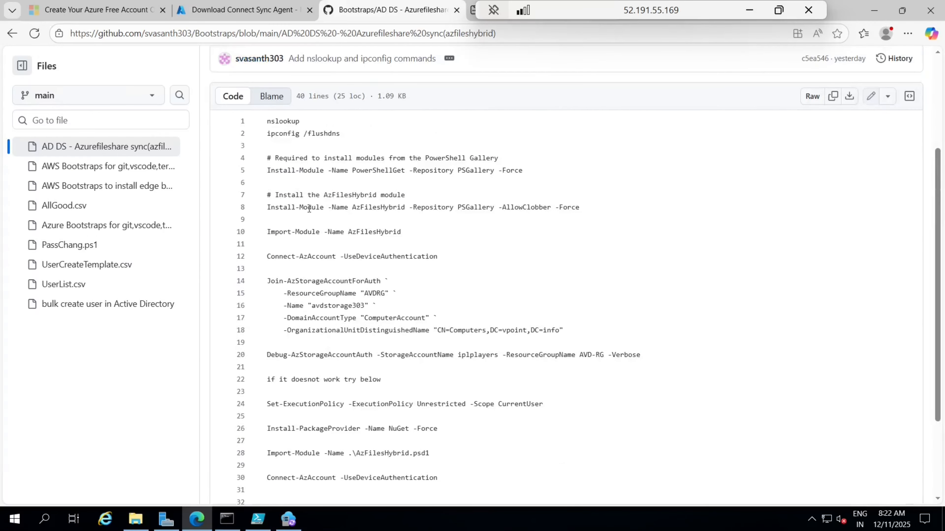
pyautogui.scroll(4, 308, 209)
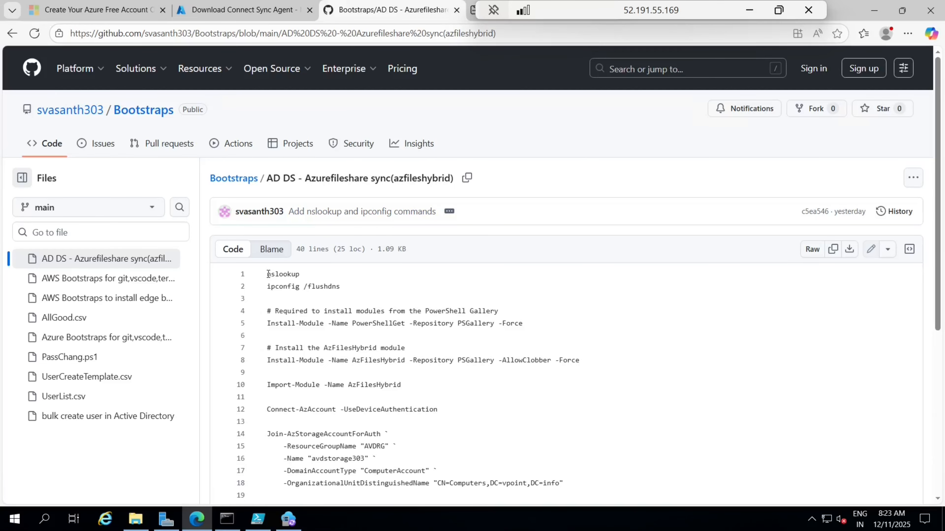
pyautogui.moveTo(538, 12); pyautogui.dragTo(634, 12)
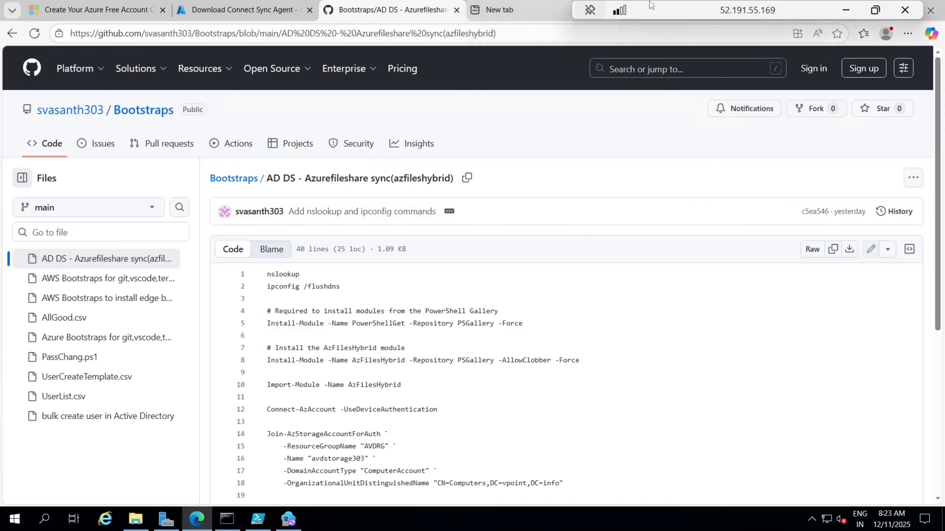
# Step: In a new tab, search Bing for 'azfileshybrid download'
pyautogui.click(499, 10)
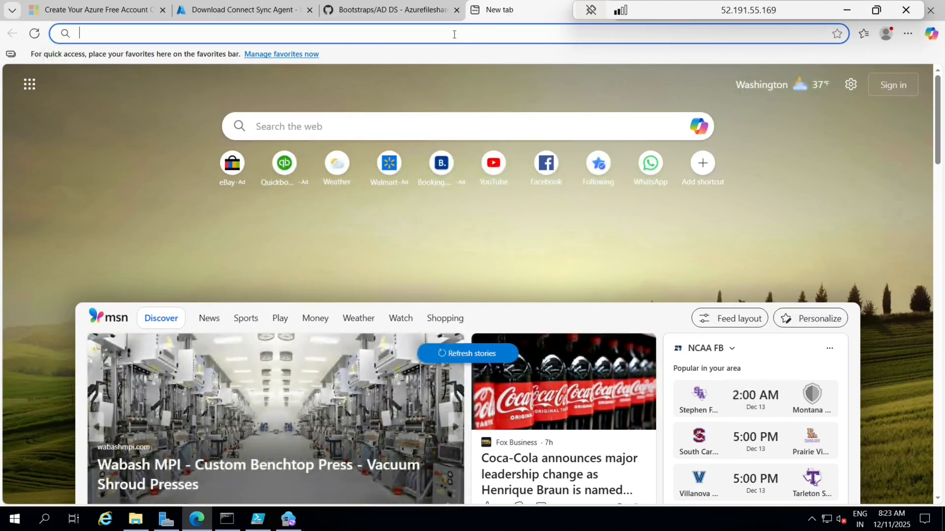
pyautogui.click(454, 34)
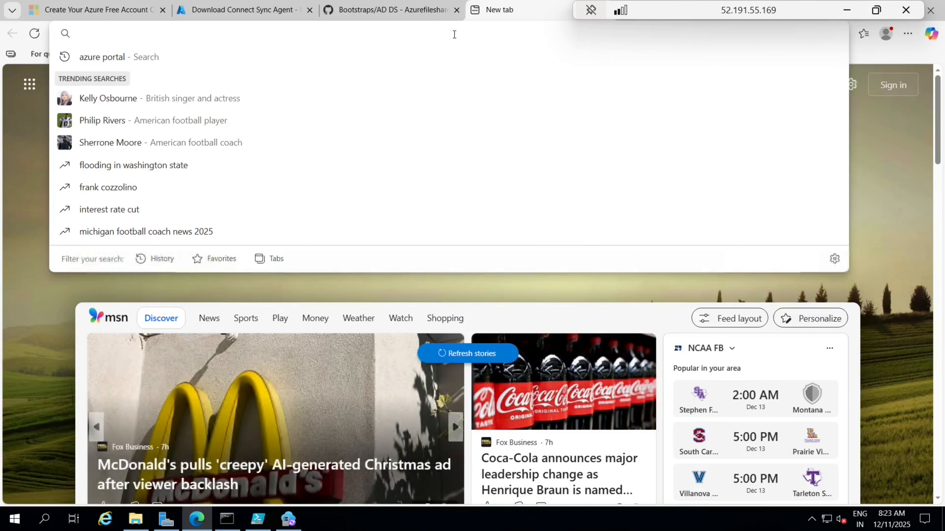
pyautogui.write('hybrid')
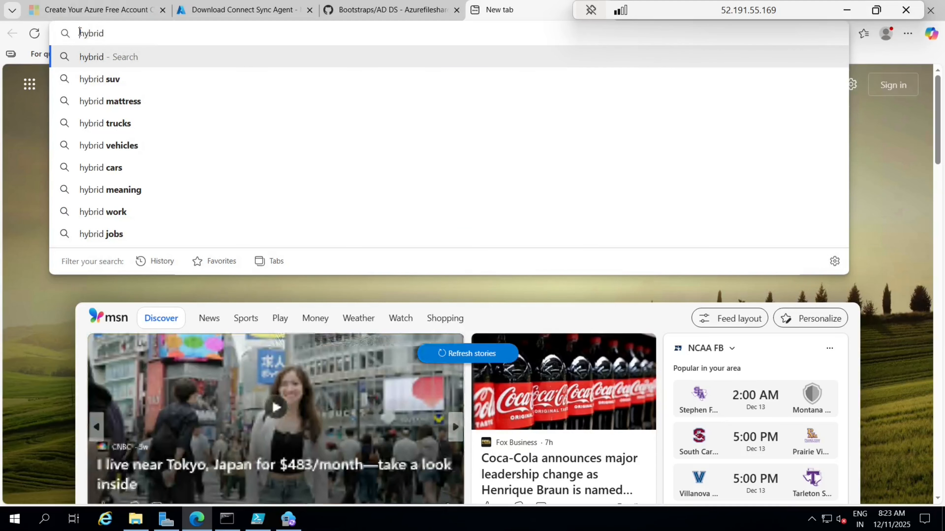
pyautogui.click(80, 33)
pyautogui.write('azfile')
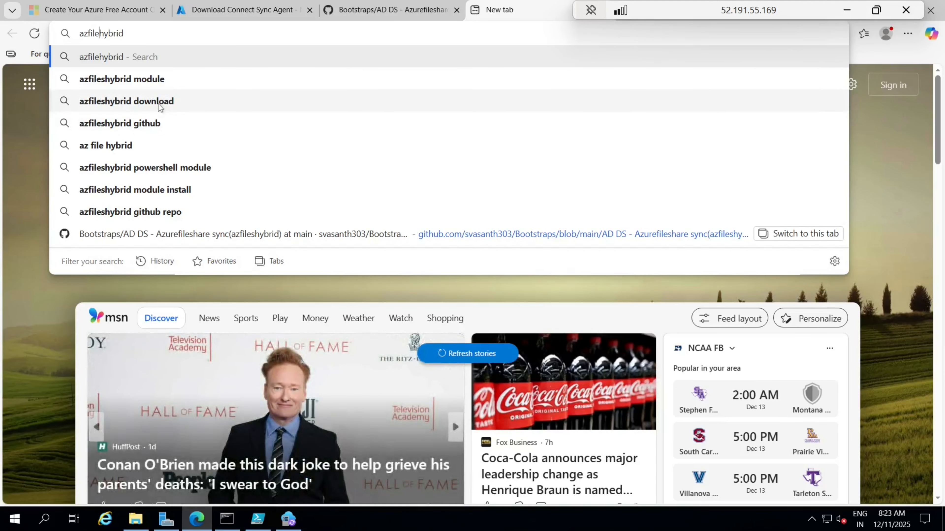
pyautogui.click(158, 103)
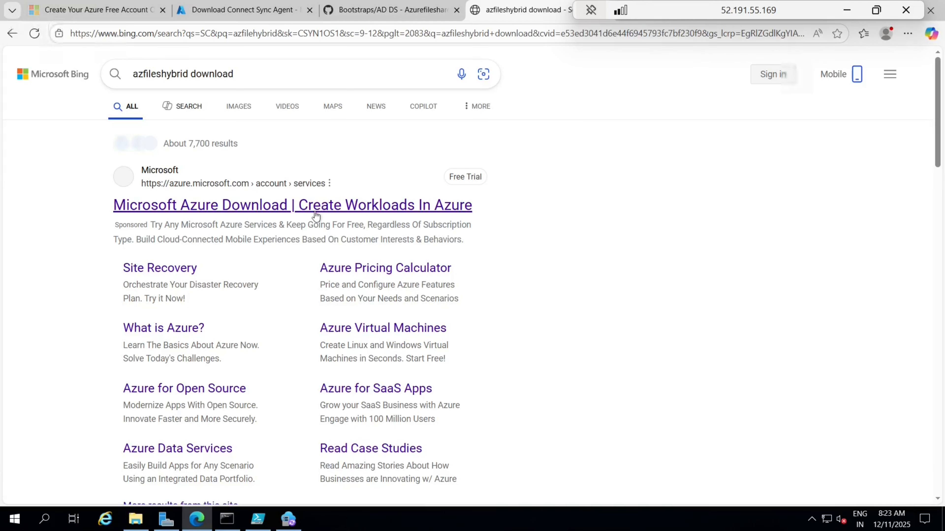
# Step: Check the sponsored Azure download result, then scroll the results to the Microsoft Learn article
pyautogui.click(307, 209)
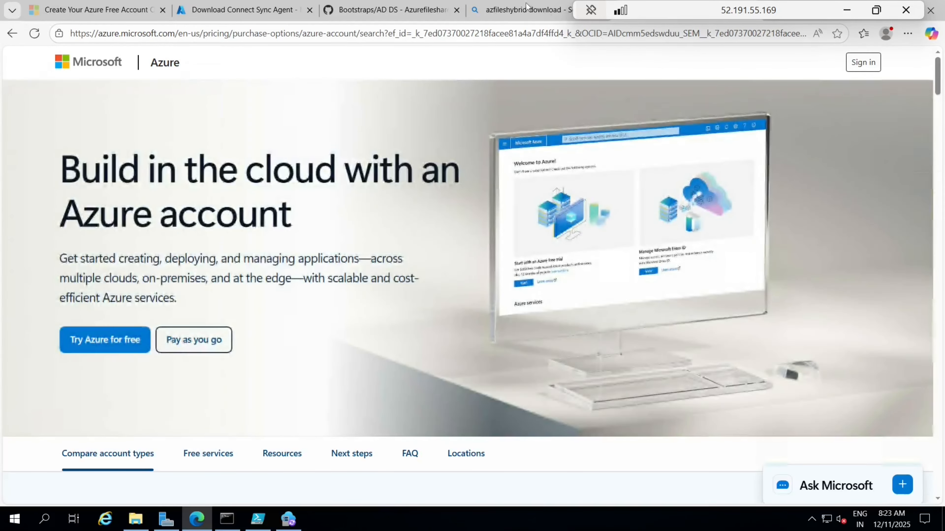
pyautogui.click(526, 7)
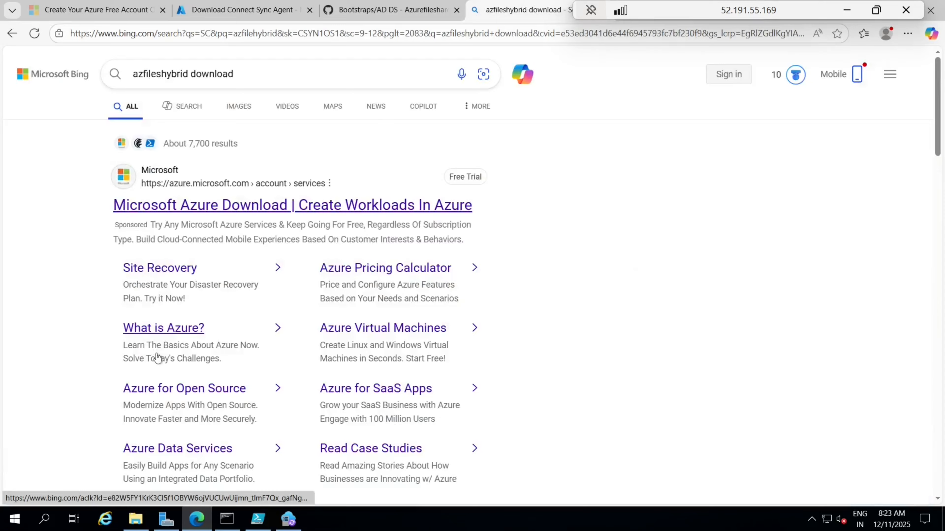
pyautogui.scroll(-8, 156, 357)
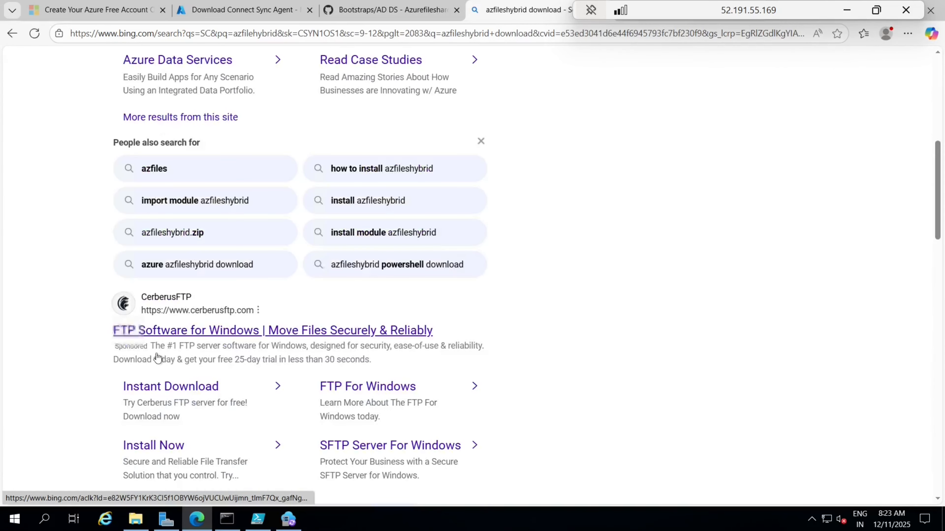
pyautogui.scroll(-7, 157, 357)
pyautogui.scroll(-5, 203, 359)
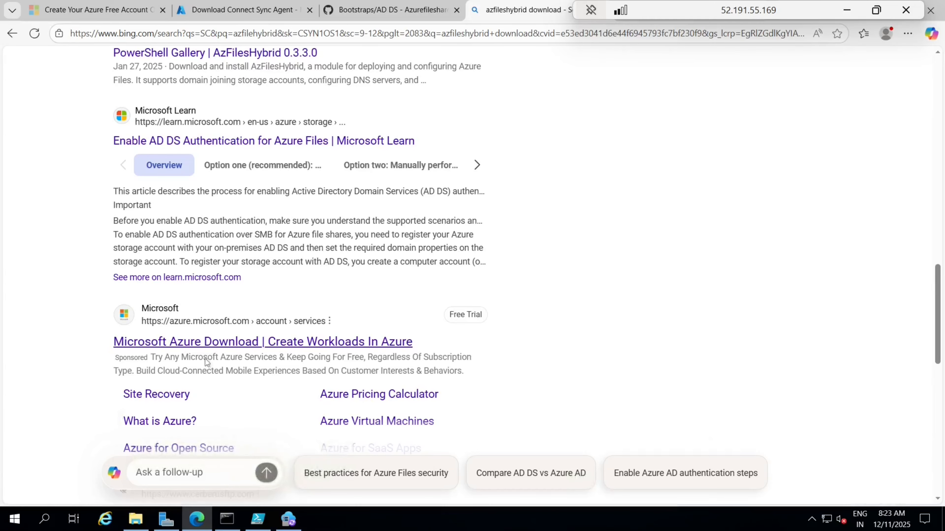
pyautogui.click(206, 359)
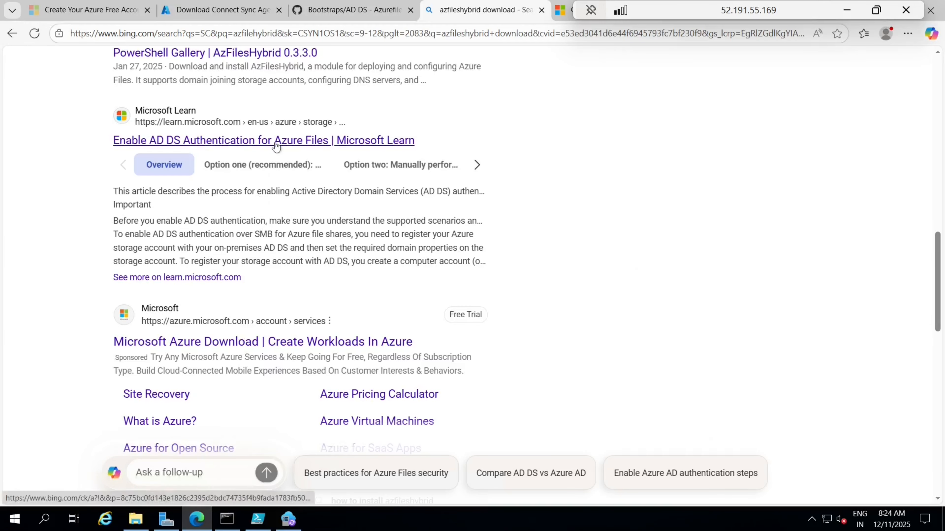
# Step: Open the Learn AD DS authentication article and follow its 'Download AzFilesHybrid module' link
pyautogui.click(276, 145)
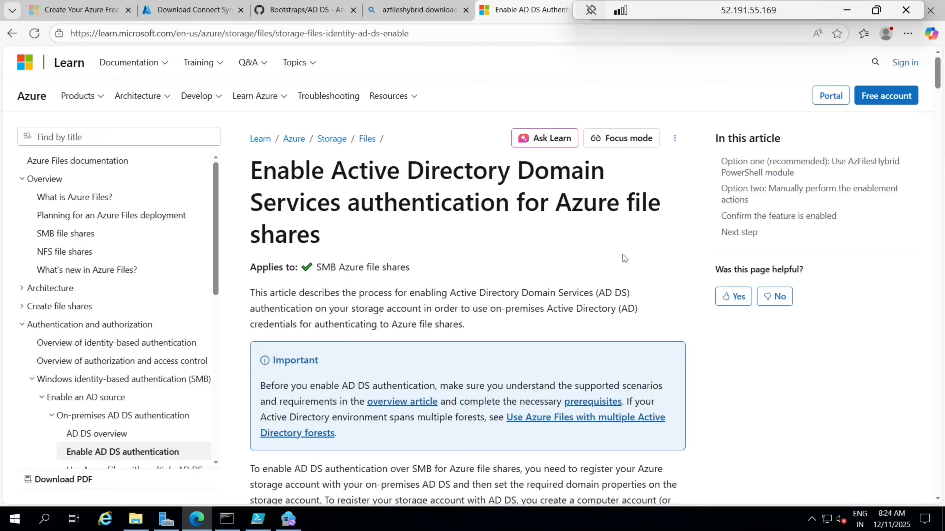
pyautogui.scroll(-6, 622, 254)
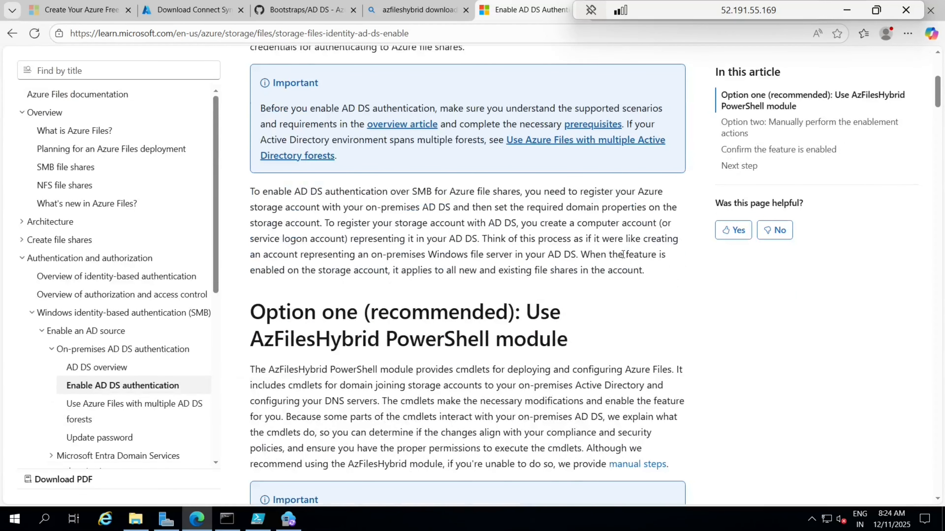
pyautogui.scroll(-3, 622, 254)
pyautogui.scroll(-8, 623, 254)
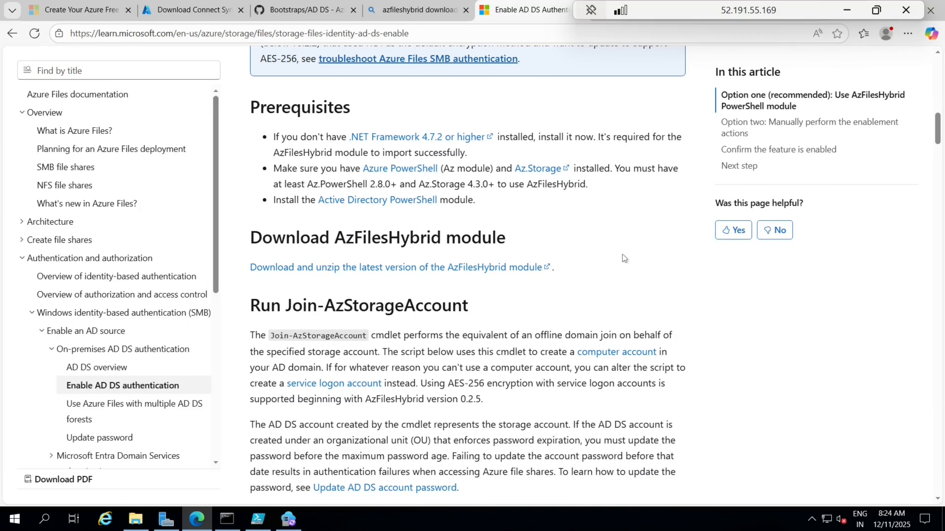
pyautogui.rightClick(622, 254)
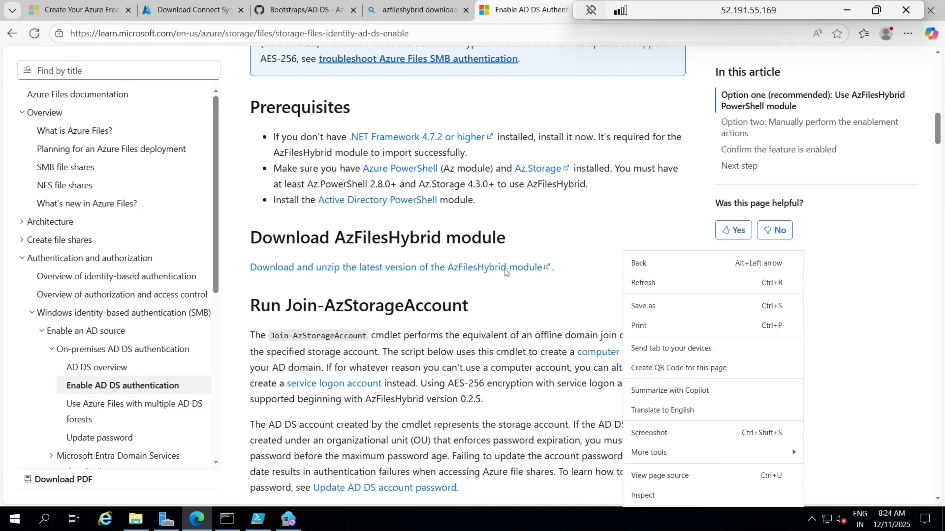
pyautogui.click(504, 269)
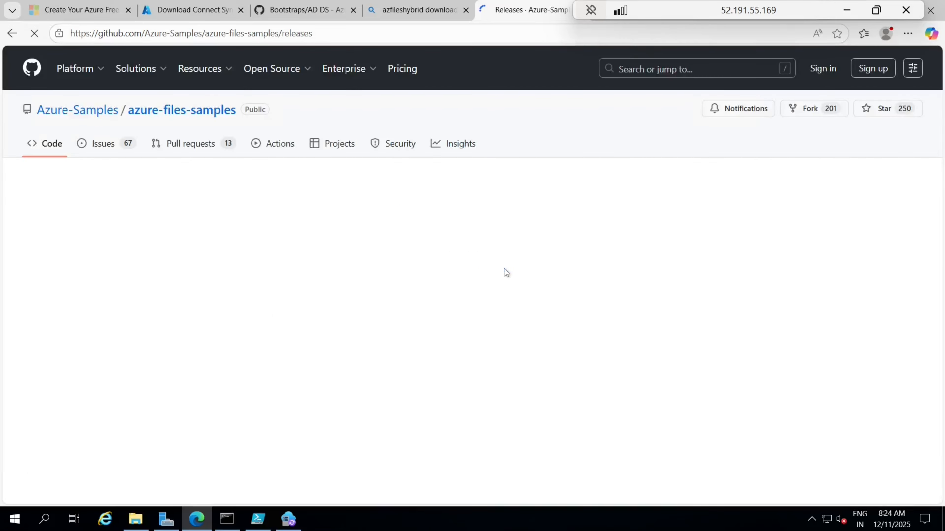
# Step: Download AzFilesHybrid.zip from the GitHub release assets and open it
pyautogui.scroll(-12, 382, 326)
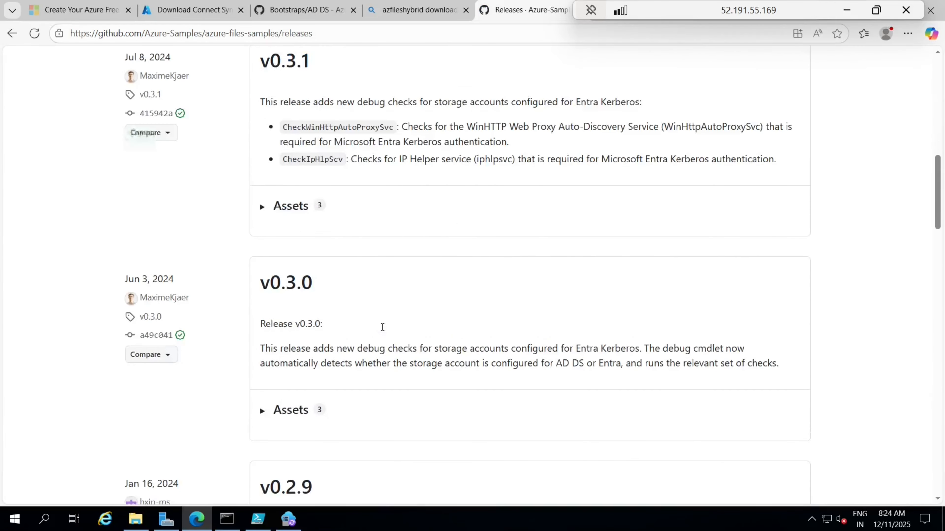
pyautogui.scroll(5, 377, 316)
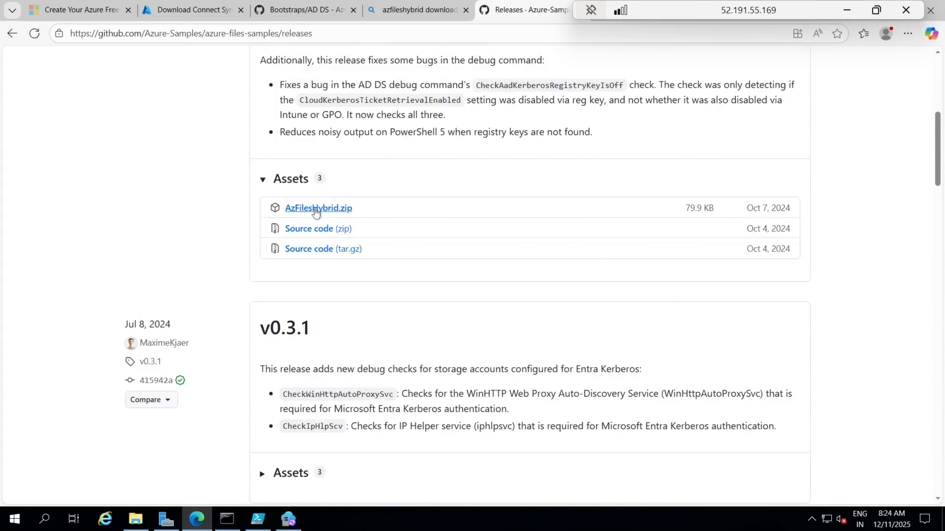
pyautogui.click(316, 209)
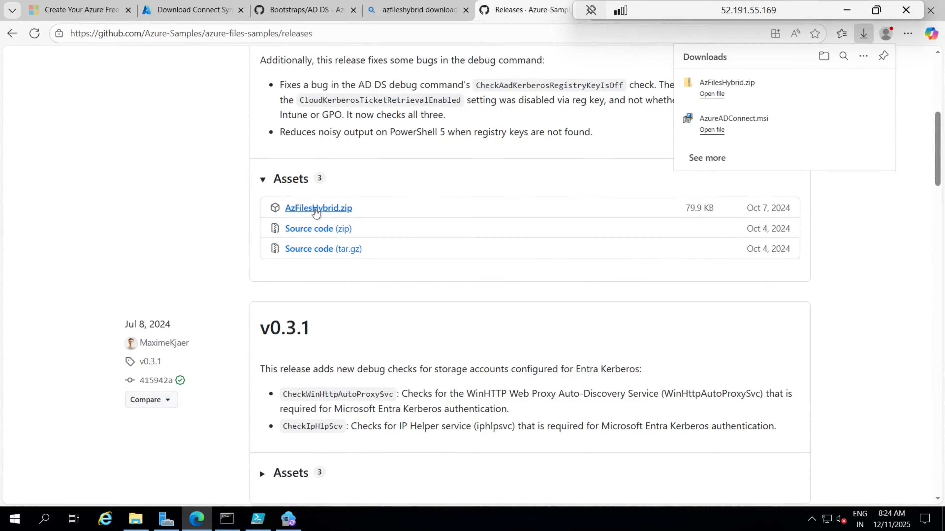
pyautogui.click(708, 94)
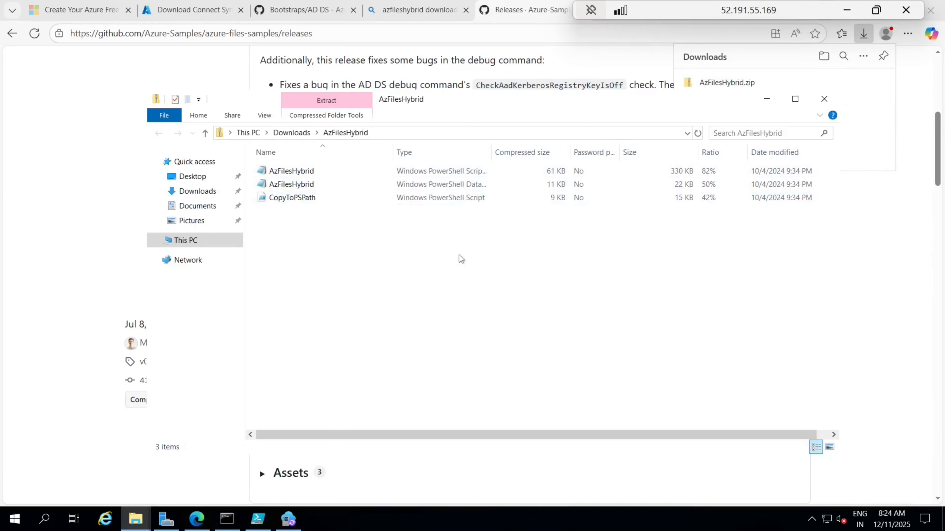
# Step: Extract AzFilesHybrid.zip into an AzFilesHybrid folder in Downloads
pyautogui.click(291, 132)
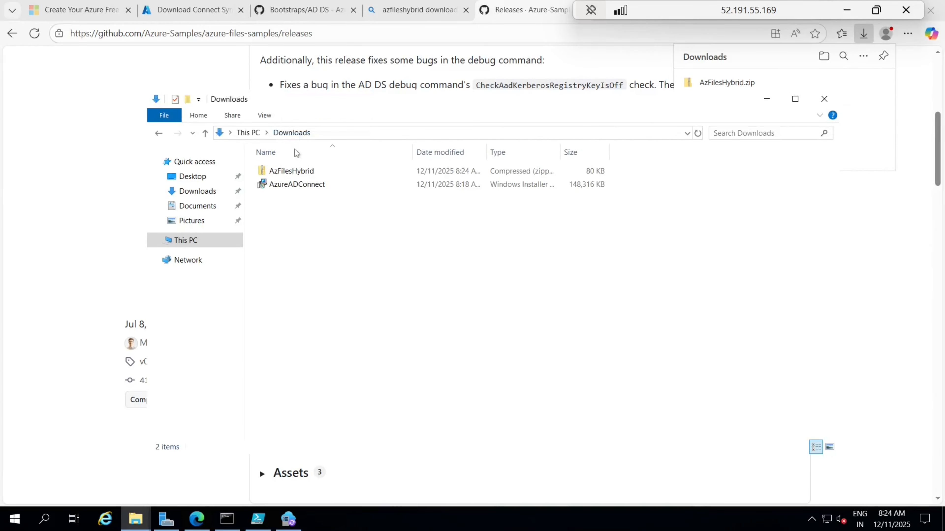
pyautogui.click(298, 173)
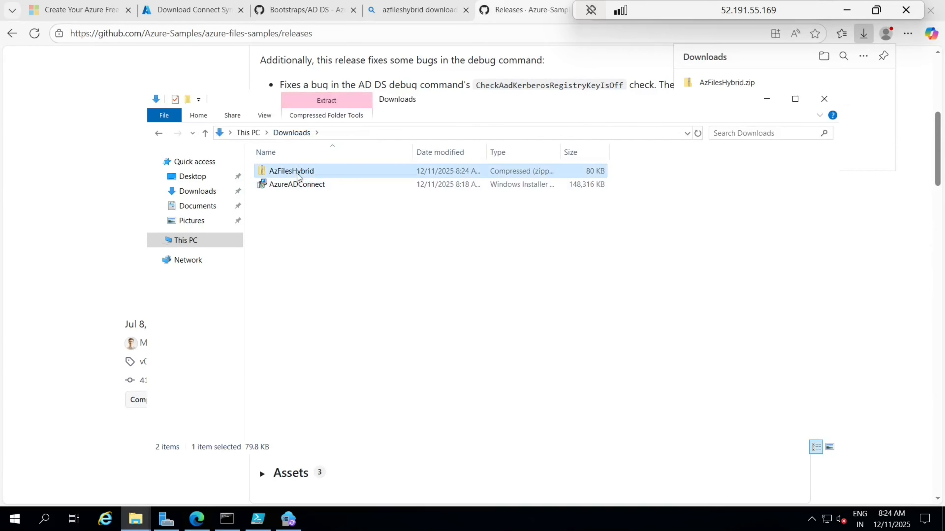
pyautogui.rightClick(298, 177)
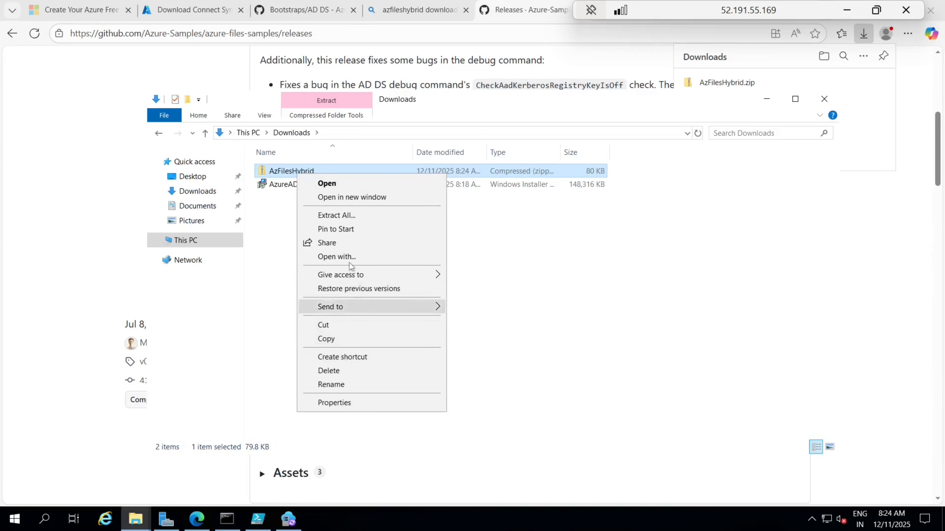
pyautogui.click(348, 216)
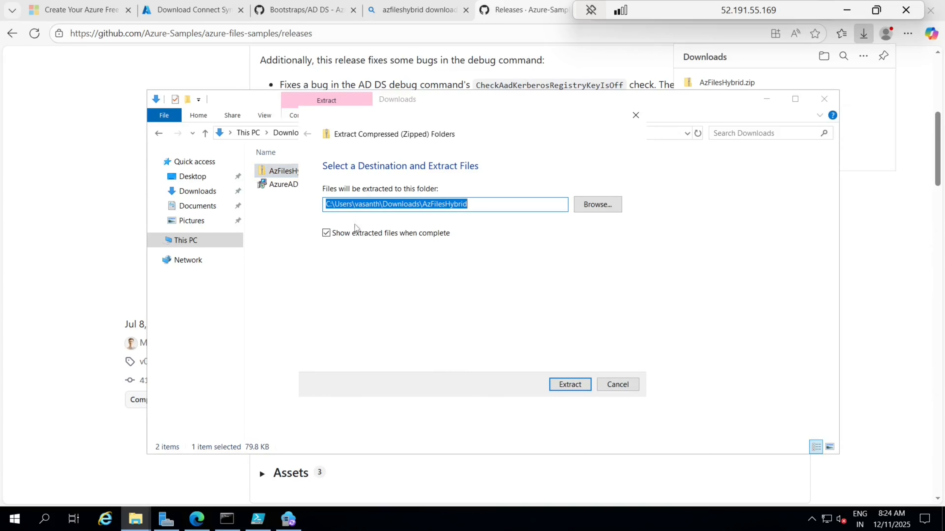
pyautogui.click(580, 385)
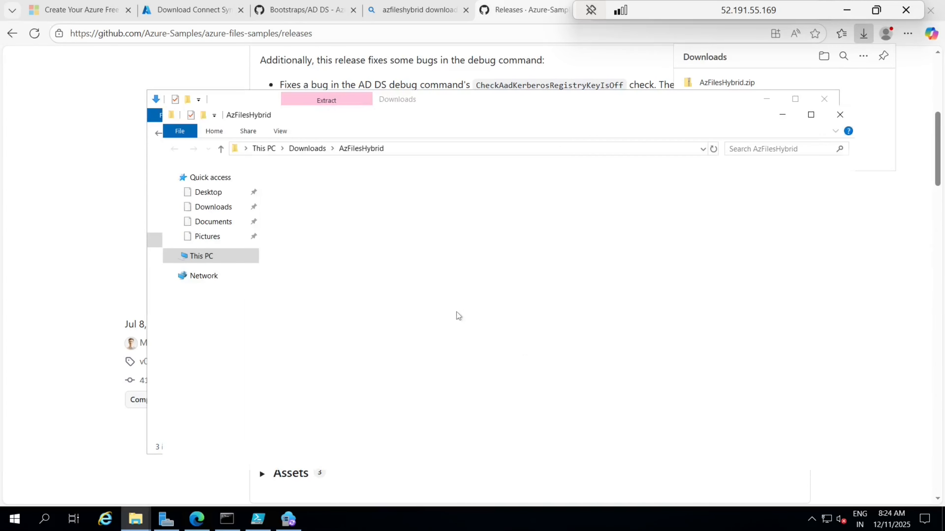
# Step: Paste the AzFilesHybrid folder into the root of Windows (C:)
pyautogui.click(306, 149)
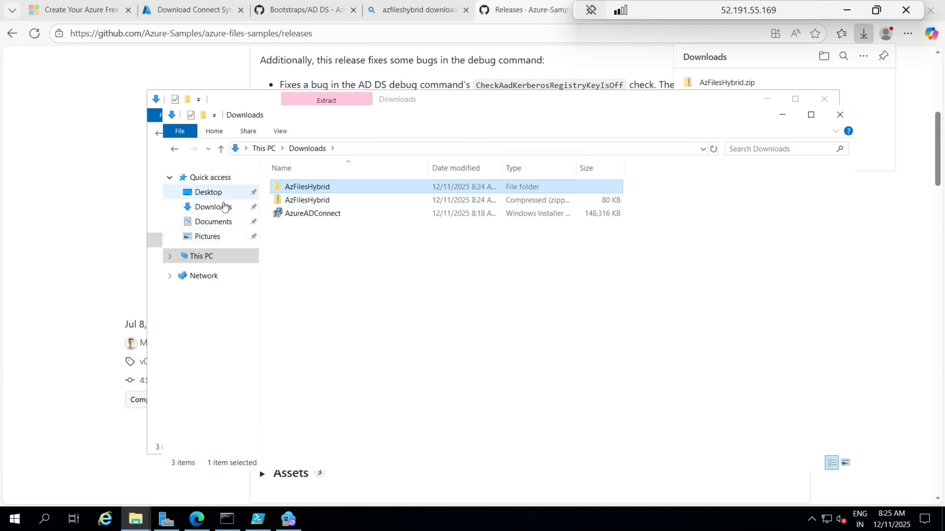
pyautogui.click(223, 257)
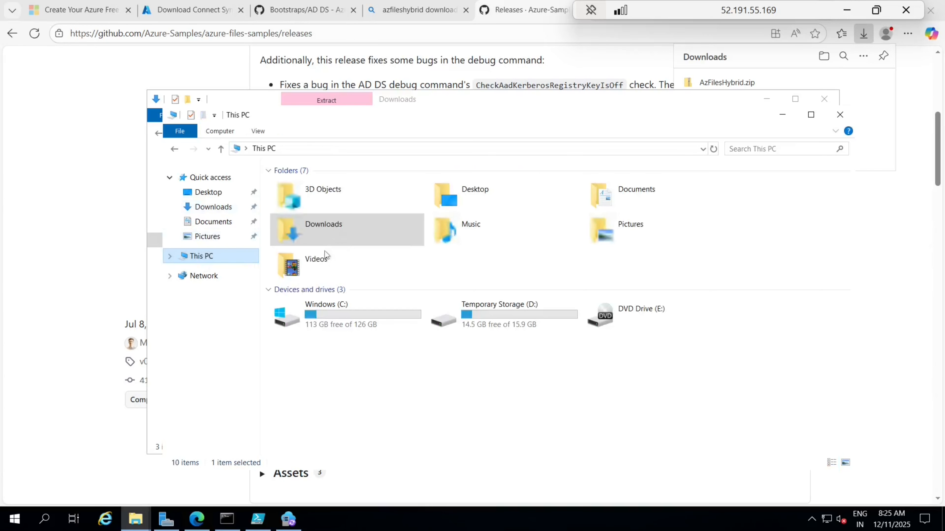
pyautogui.doubleClick(330, 315)
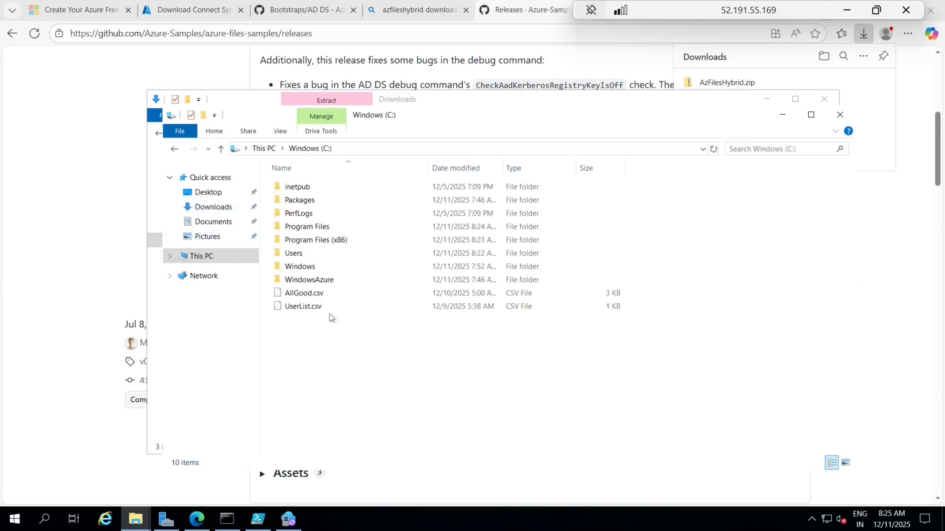
pyautogui.click(326, 354)
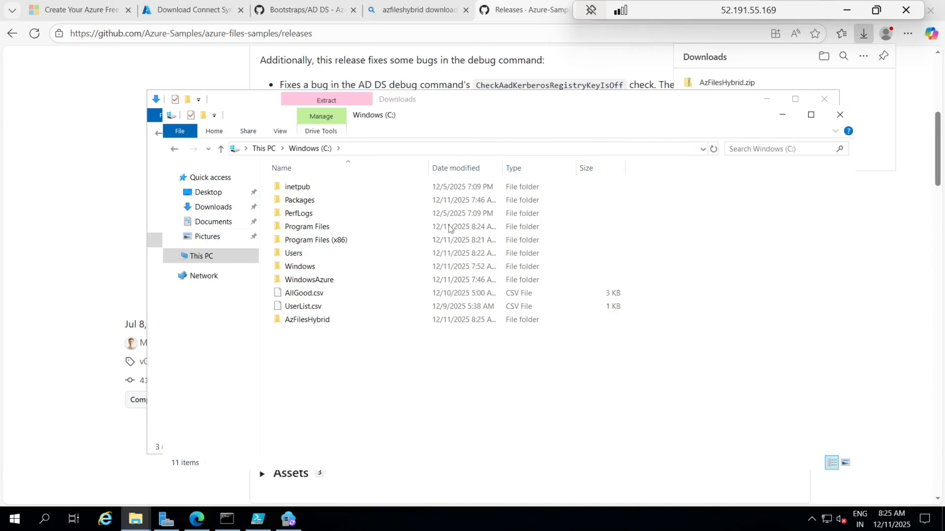
pyautogui.click(420, 9)
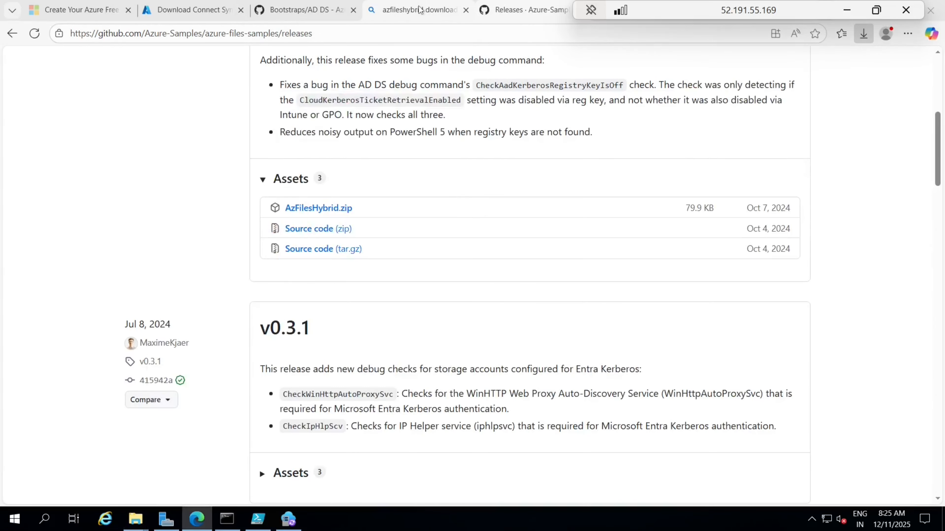
# Step: Search Bing for the latest FSLogix download
pyautogui.click(380, 34)
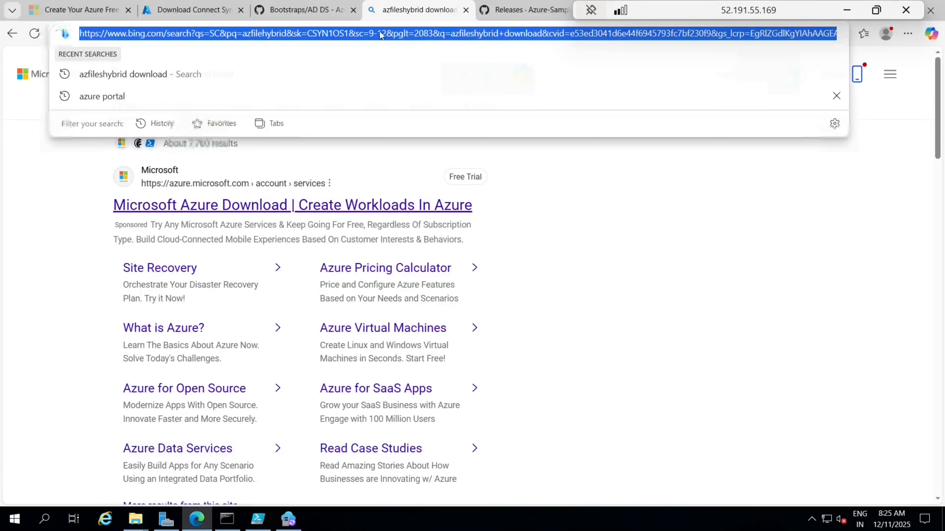
pyautogui.press('BackSpace')
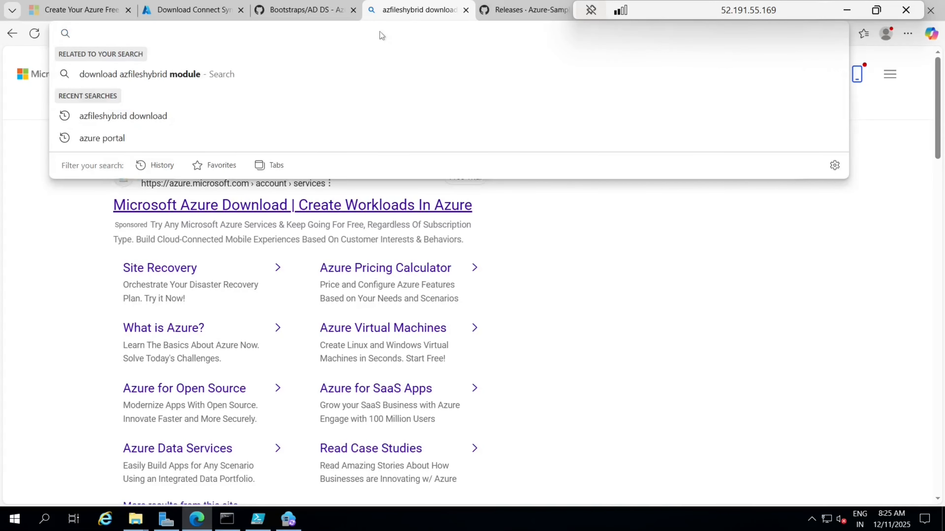
pyautogui.write('fslogi')
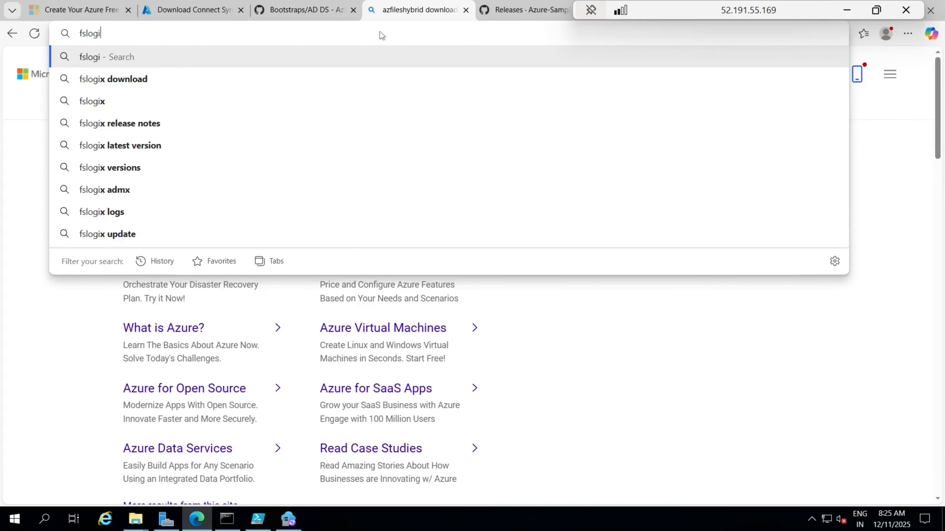
pyautogui.write('x downlo')
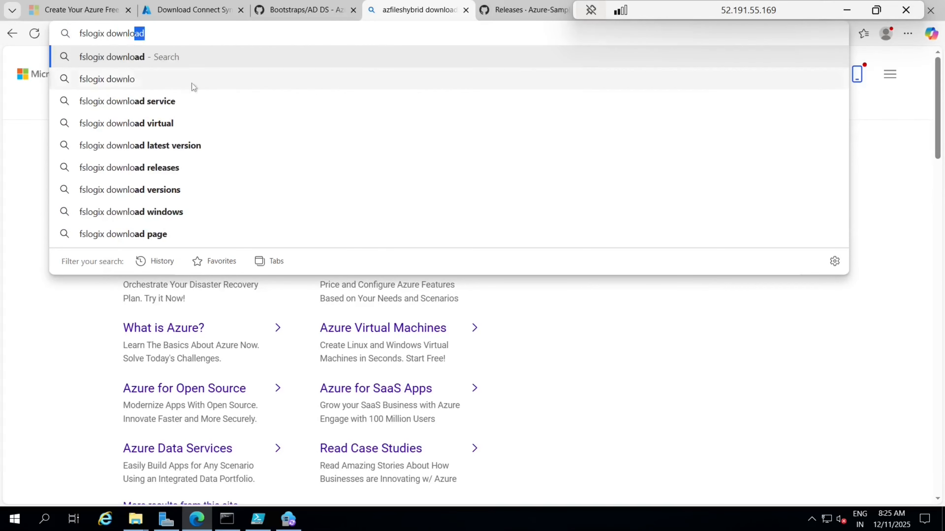
pyautogui.click(163, 147)
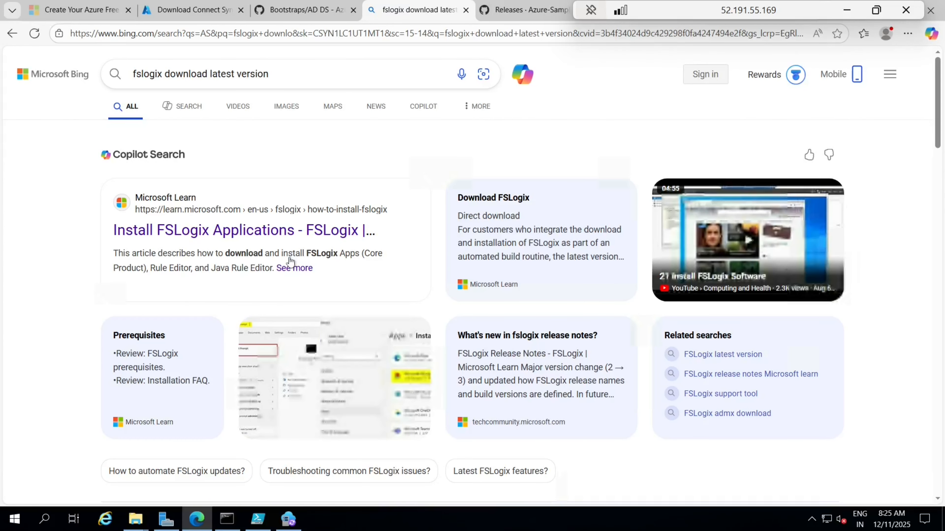
# Step: From the Install FSLogix Applications article, download FSLogix_25.09.zip and show it in Downloads
pyautogui.click(251, 229)
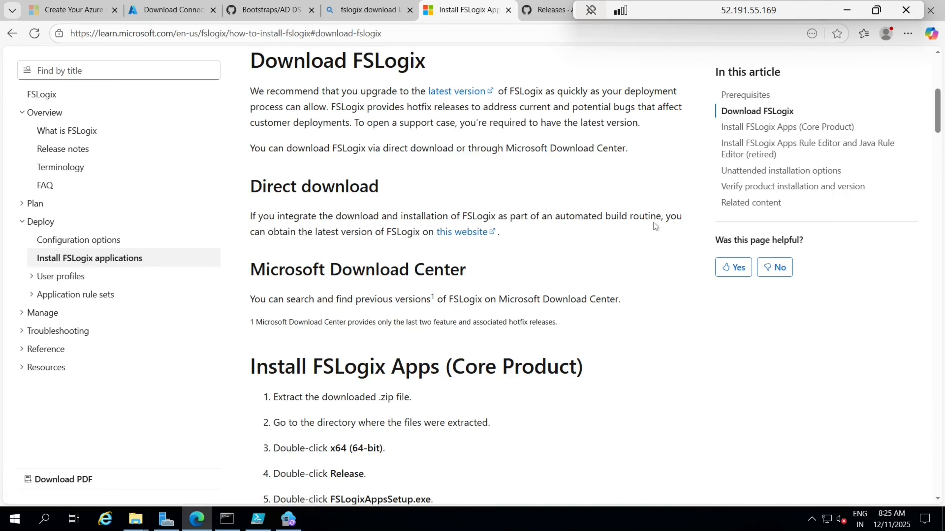
pyautogui.click(467, 232)
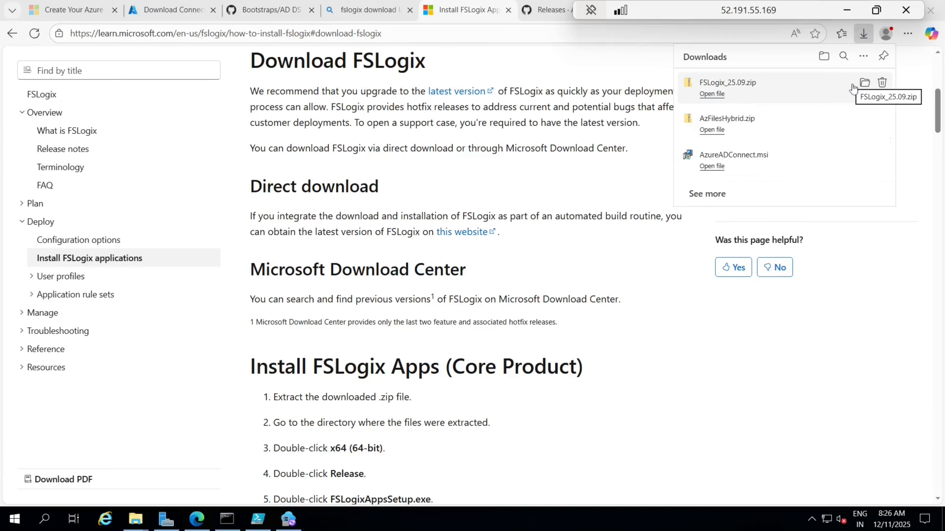
pyautogui.click(864, 82)
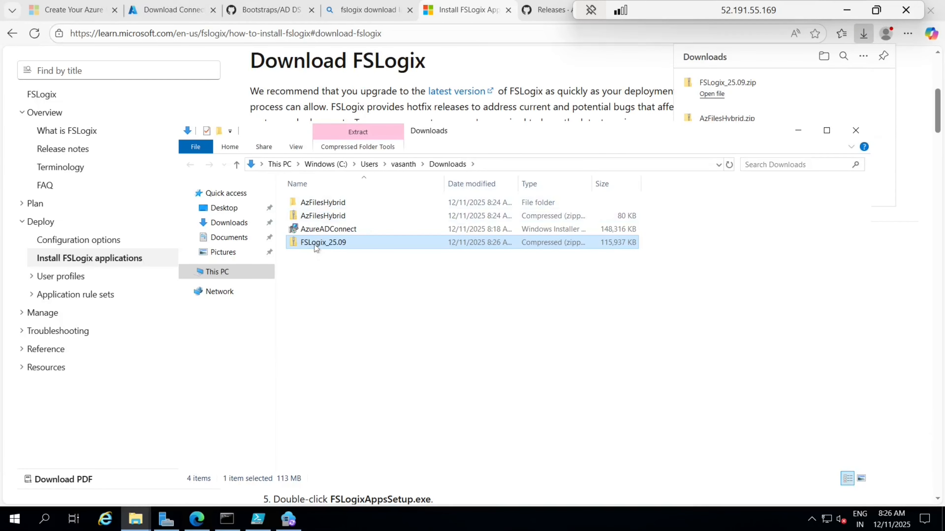
pyautogui.rightClick(316, 248)
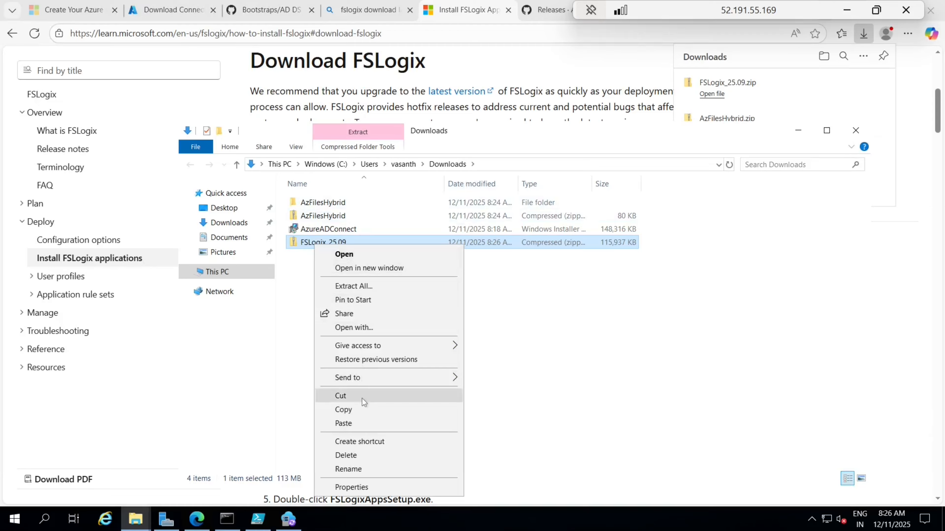
# Step: Extract FSLogix_25.09.zip into an FSLogix_25.09 folder
pyautogui.click(375, 286)
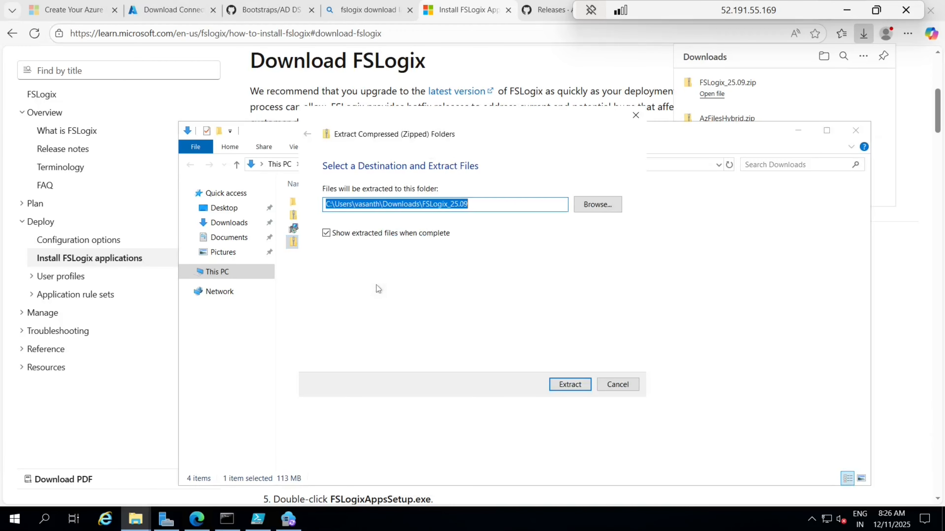
pyautogui.click(568, 385)
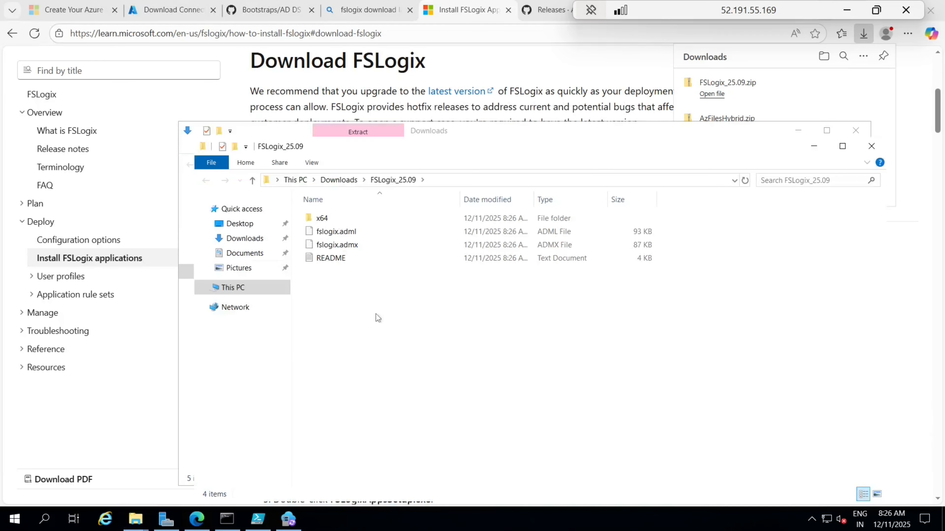
pyautogui.moveTo(375, 314); pyautogui.dragTo(340, 183)
# Step: Paste the FSLogix_25.09 folder into the root of C: and close both Explorer windows
pyautogui.click(339, 180)
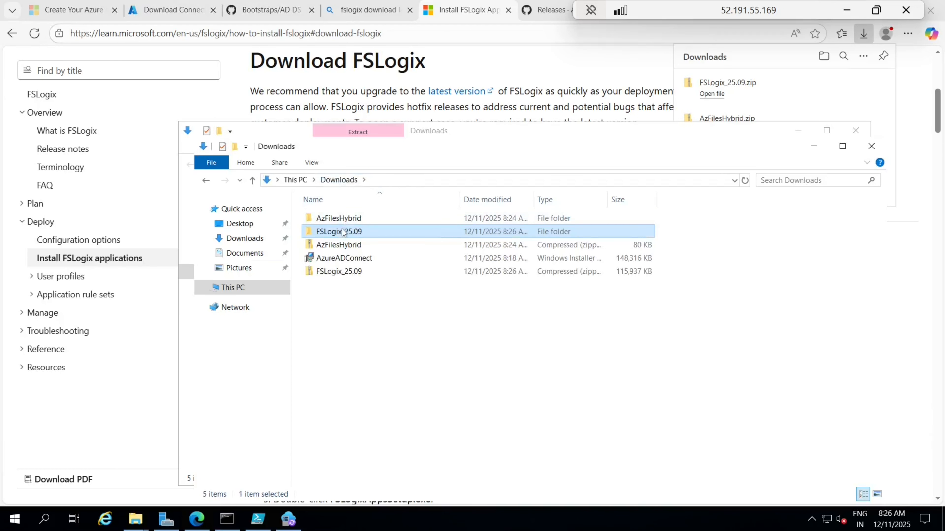
pyautogui.click(239, 292)
pyautogui.doubleClick(372, 338)
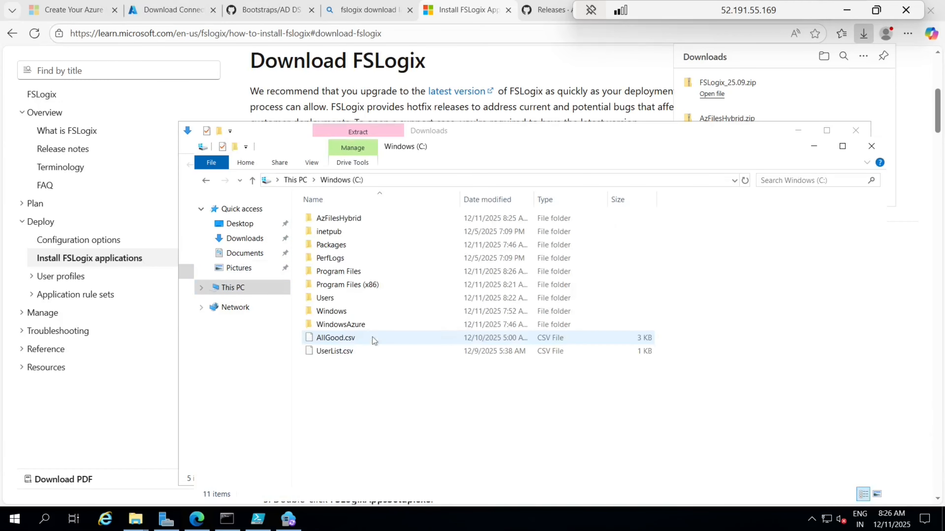
pyautogui.hotkey('ctrl', 'v')
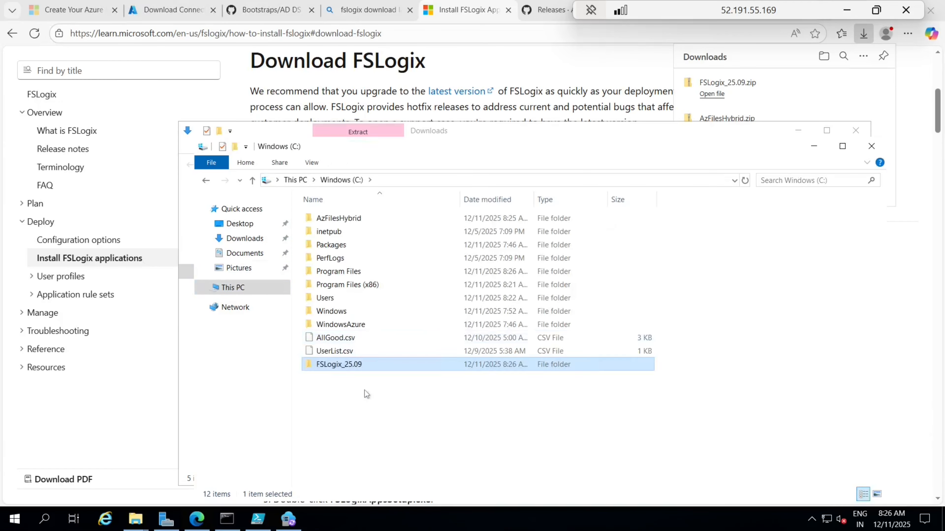
pyautogui.click(345, 415)
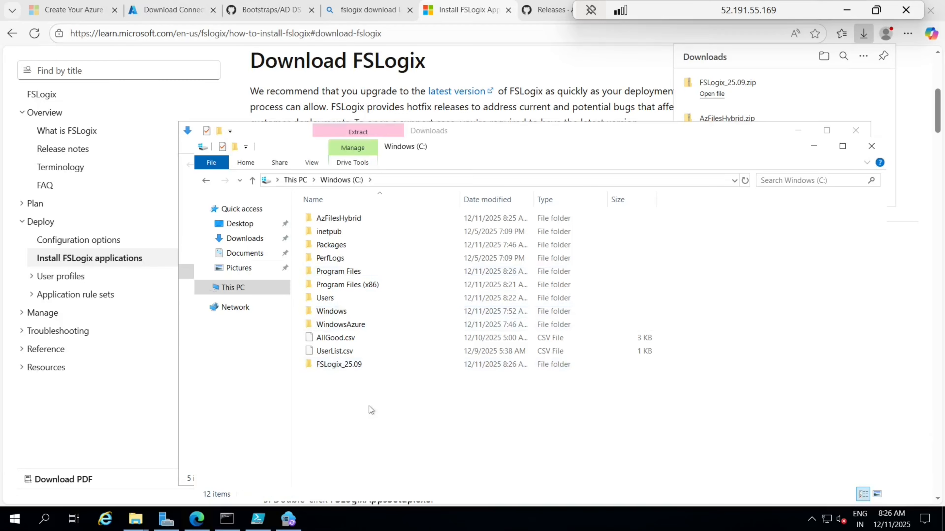
pyautogui.click(865, 151)
pyautogui.click(862, 135)
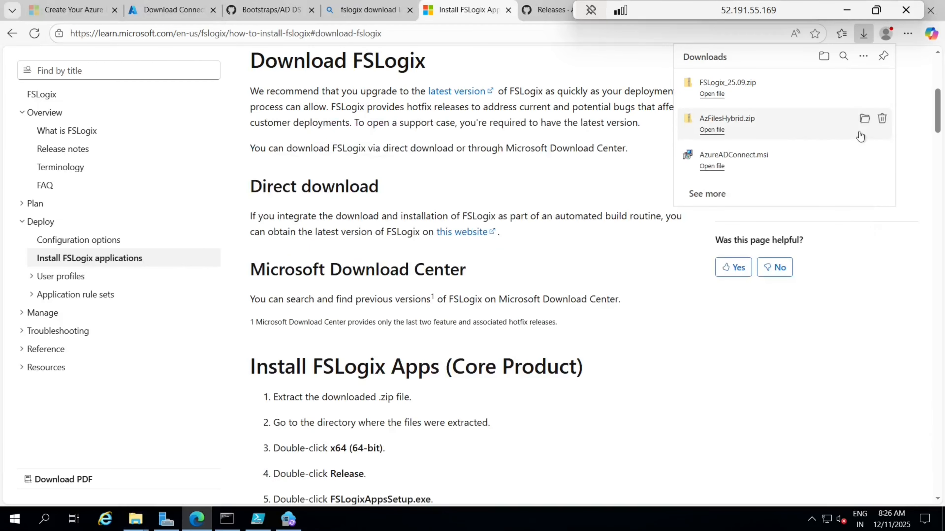
# Step: Close the Downloads and C: Explorer windows and exit the completed Entra Connect Sync wizard
pyautogui.moveTo(797, 11); pyautogui.dragTo(700, 12)
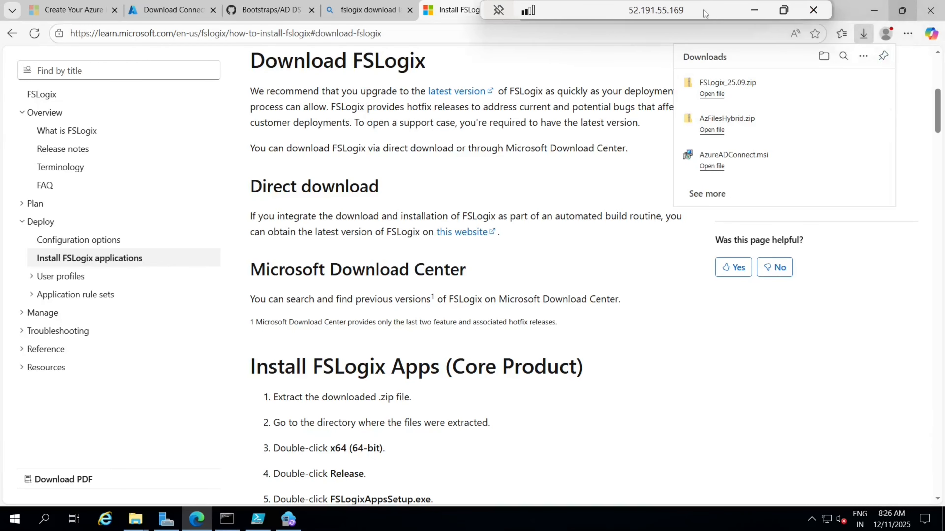
pyautogui.click(874, 10)
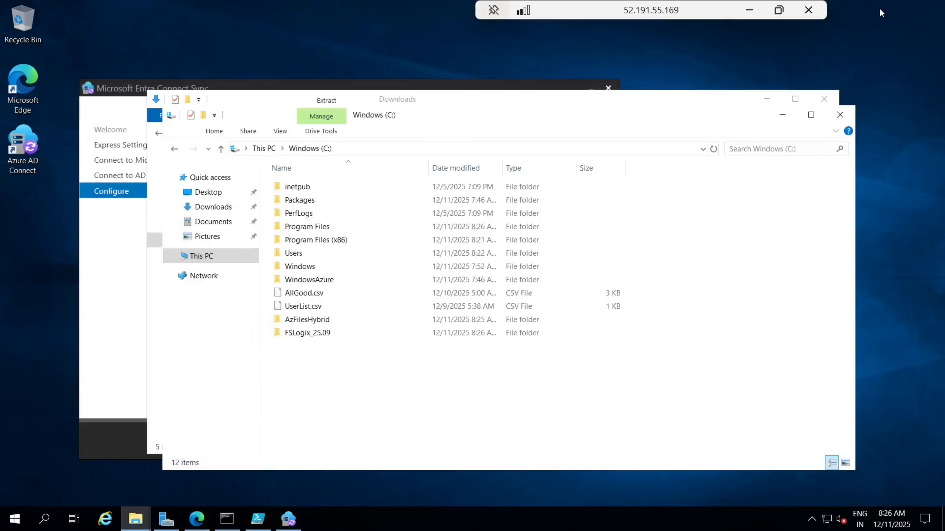
pyautogui.click(823, 99)
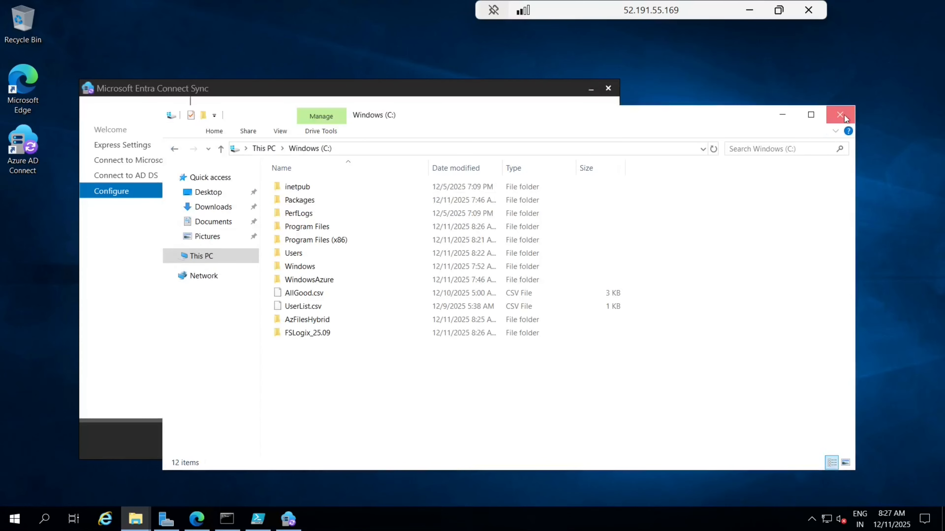
pyautogui.click(839, 116)
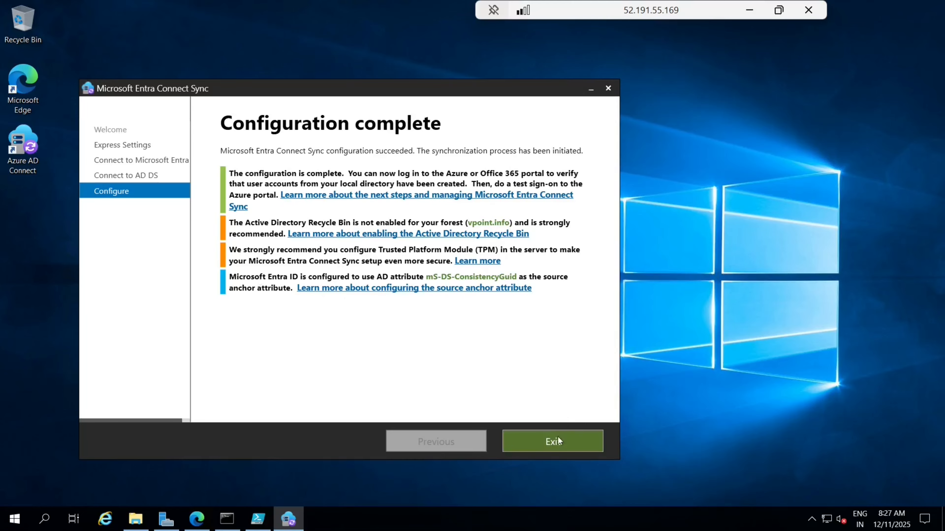
pyautogui.click(552, 443)
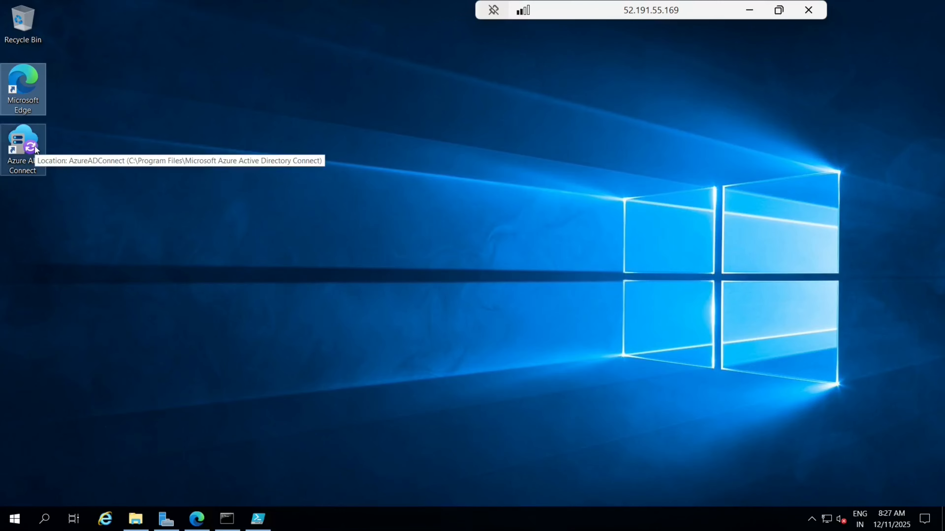
pyautogui.click(142, 224)
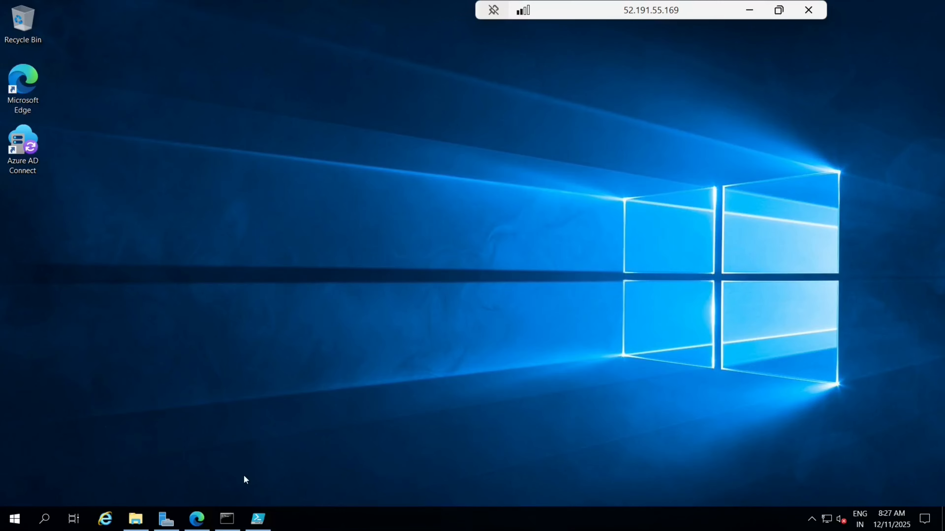
pyautogui.click(197, 518)
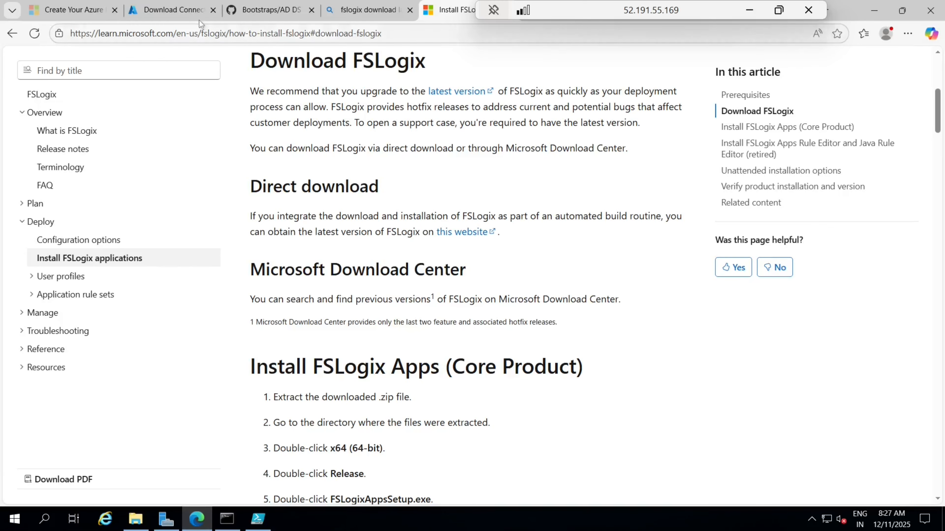
# Step: Open Microsoft Entra ID's Users list in the portal and refresh it
pyautogui.click(184, 10)
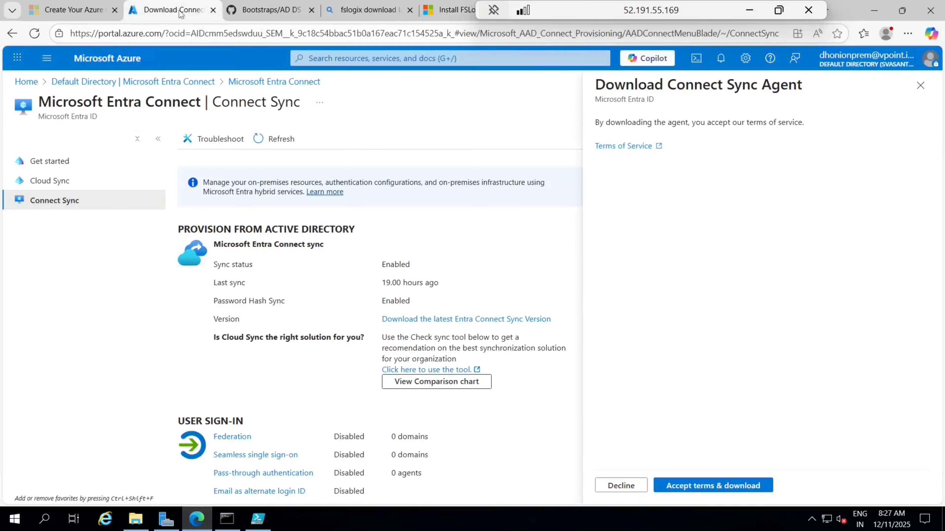
pyautogui.click(27, 84)
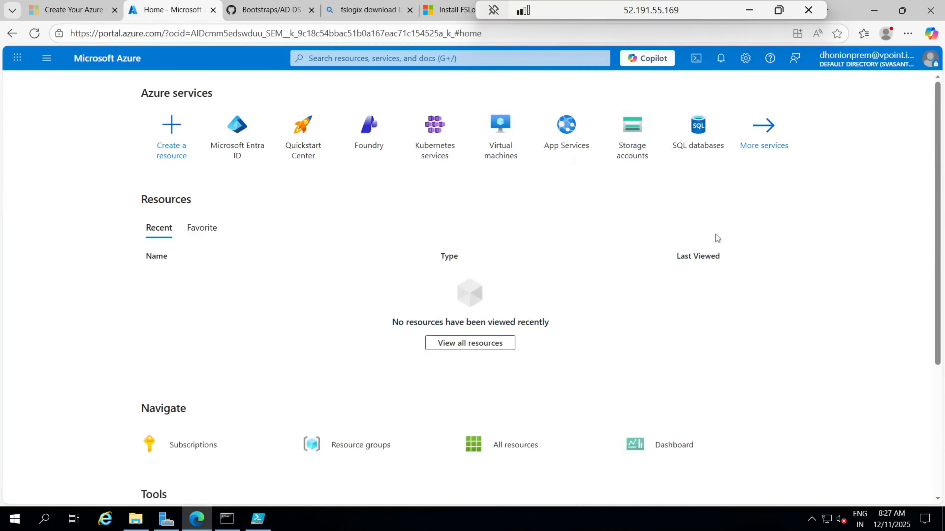
pyautogui.click(242, 128)
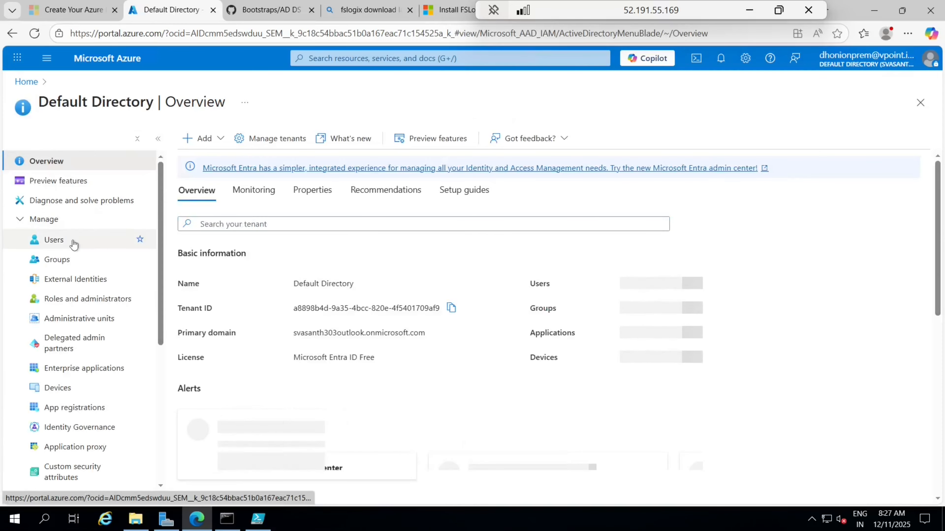
pyautogui.click(73, 244)
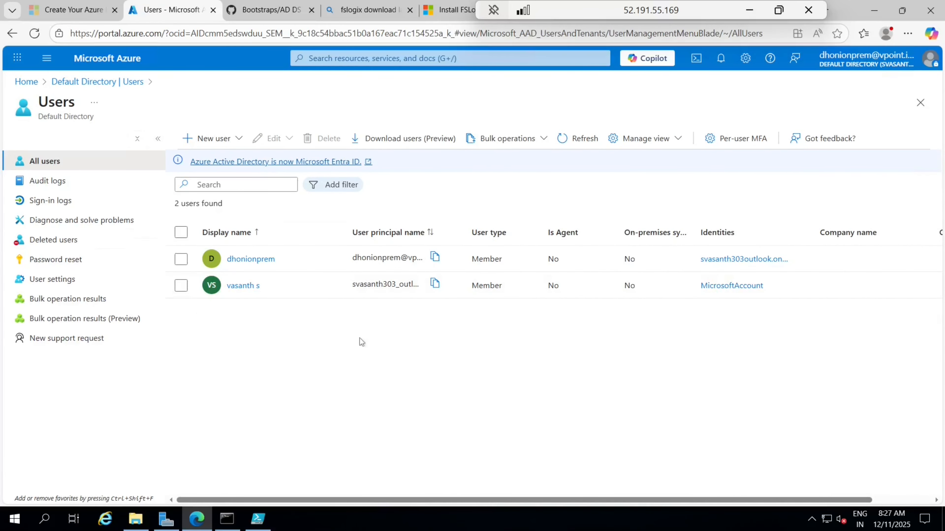
pyautogui.click(580, 141)
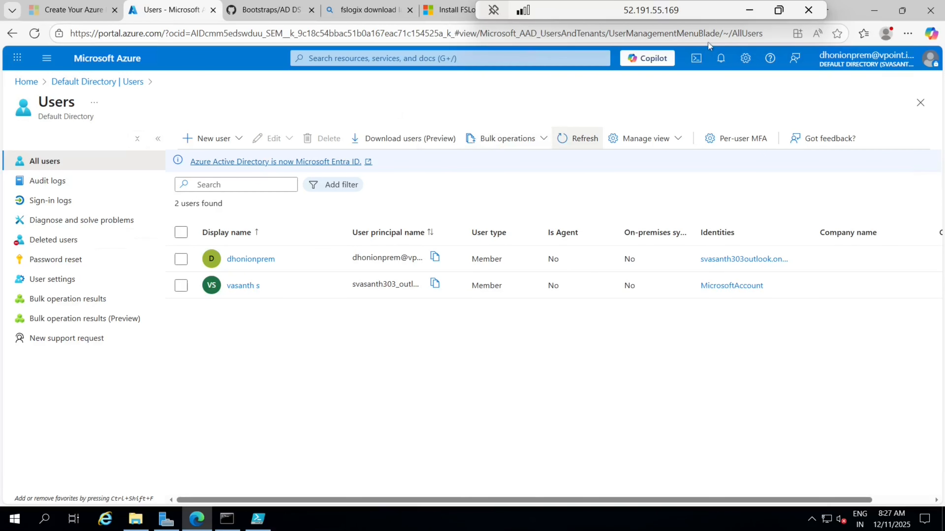
# Step: Minimize the Remote Desktop session and bring up the local browser's Users page
pyautogui.moveTo(693, 13); pyautogui.dragTo(542, 32)
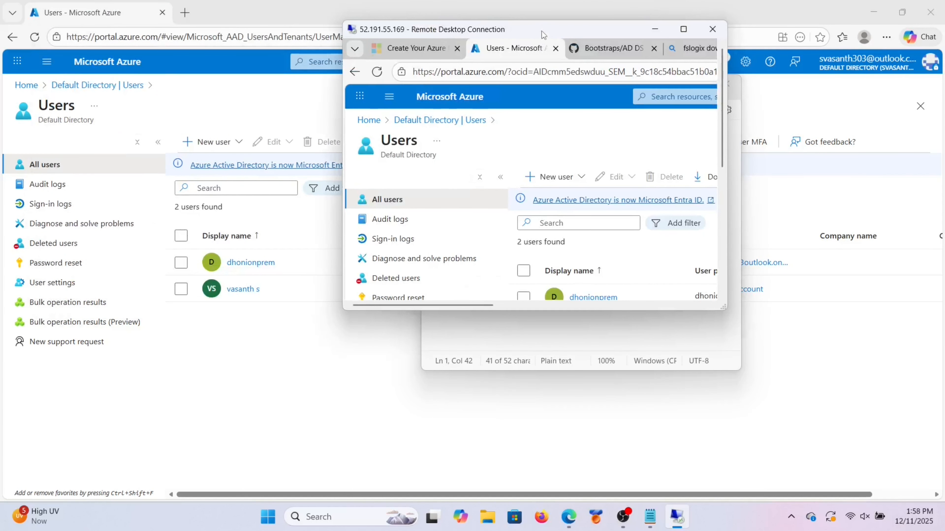
pyautogui.moveTo(676, 33)
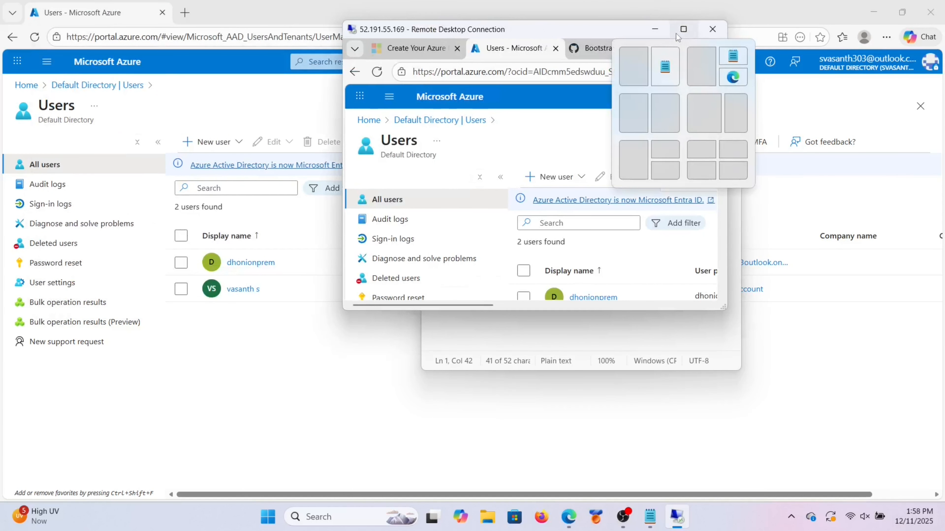
pyautogui.click(677, 32)
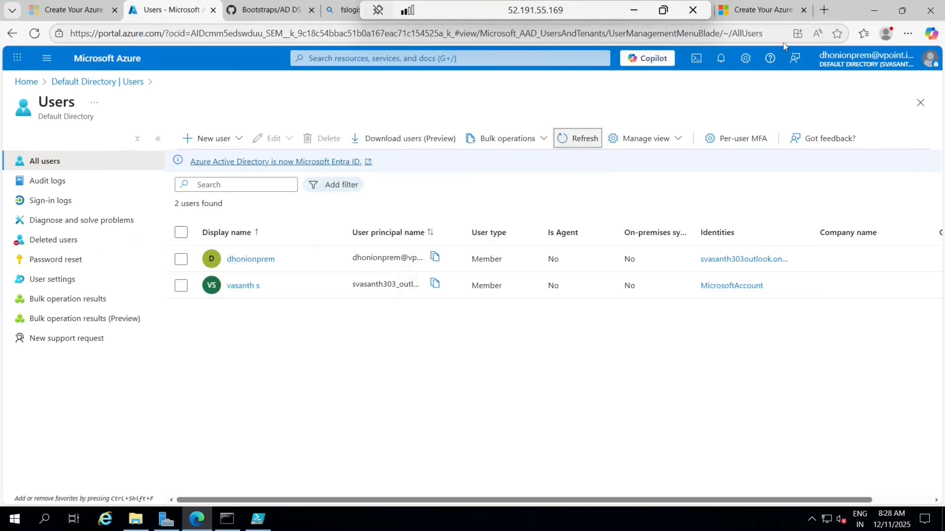
pyautogui.click(842, 58)
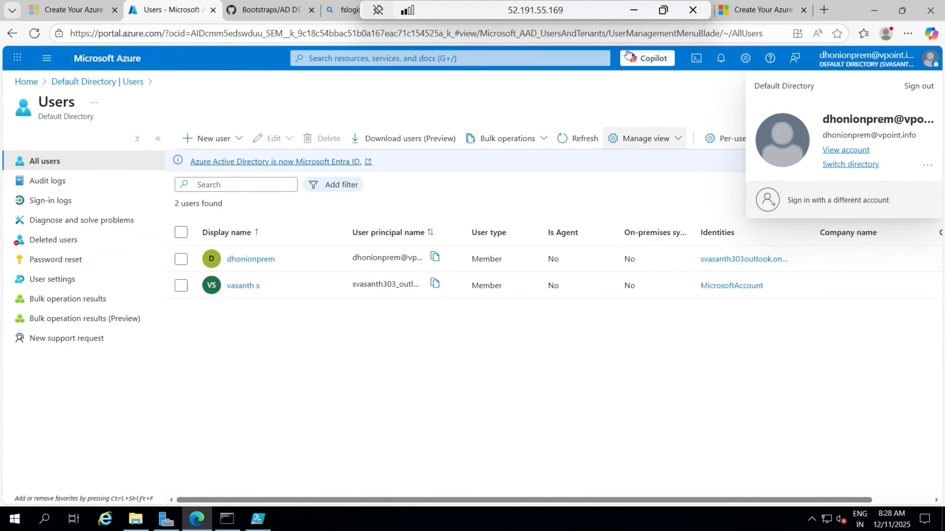
pyautogui.click(633, 11)
pyautogui.click(369, 402)
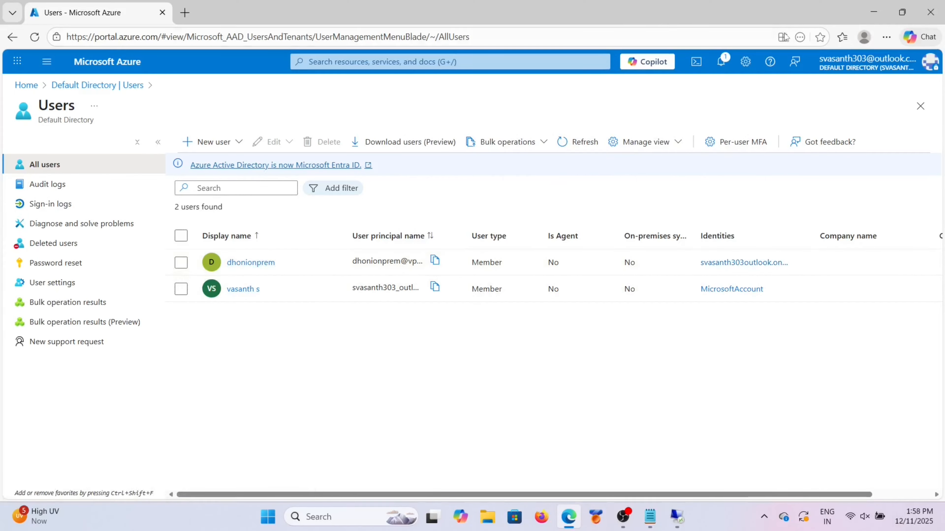
# Step: Refresh the Users list to show all six users, including on-premises synced ones
pyautogui.click(834, 61)
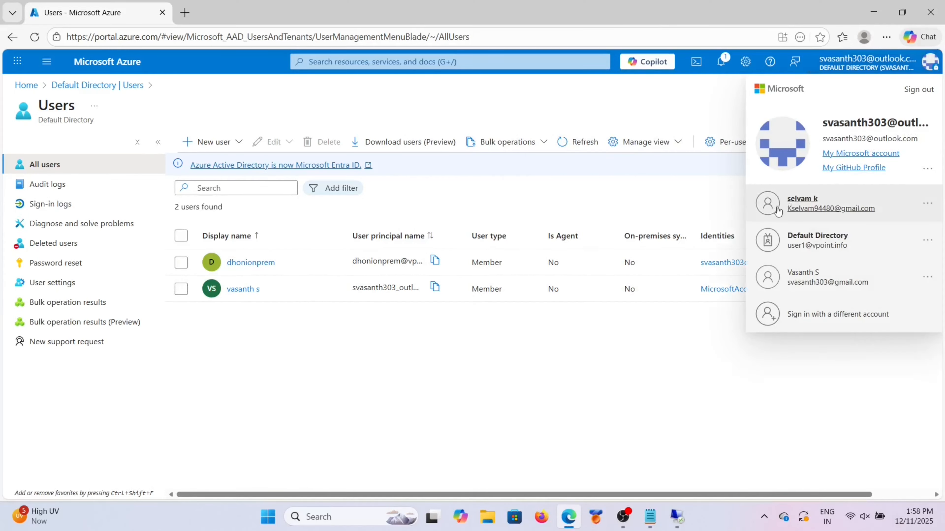
pyautogui.click(574, 141)
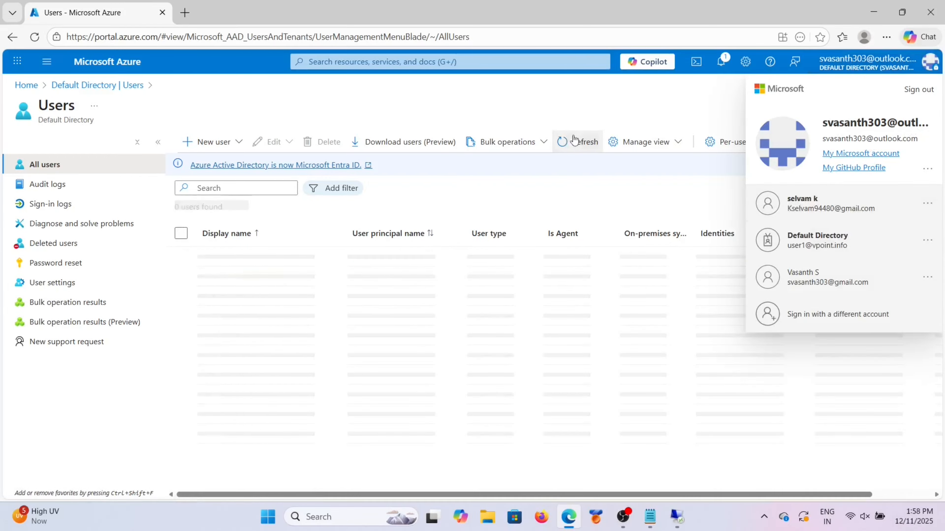
pyautogui.click(602, 96)
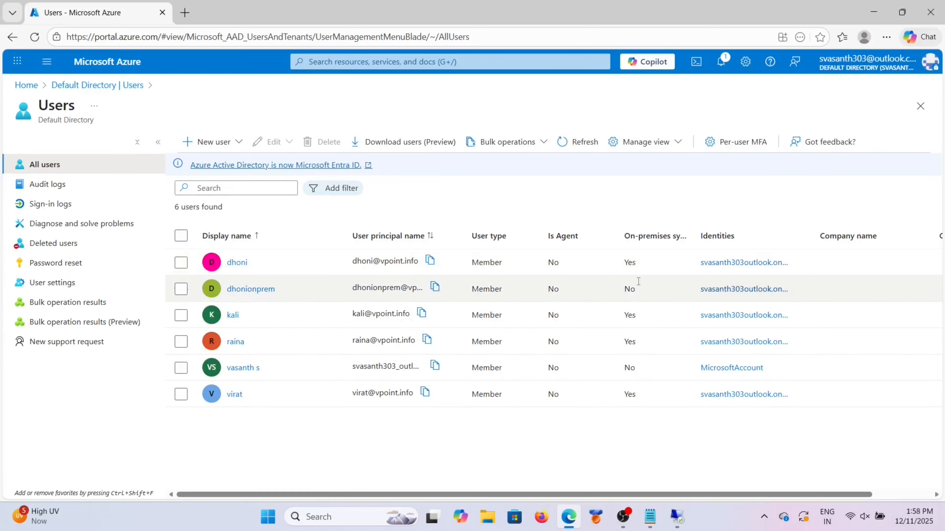
pyautogui.moveTo(622, 343); pyautogui.dragTo(637, 342)
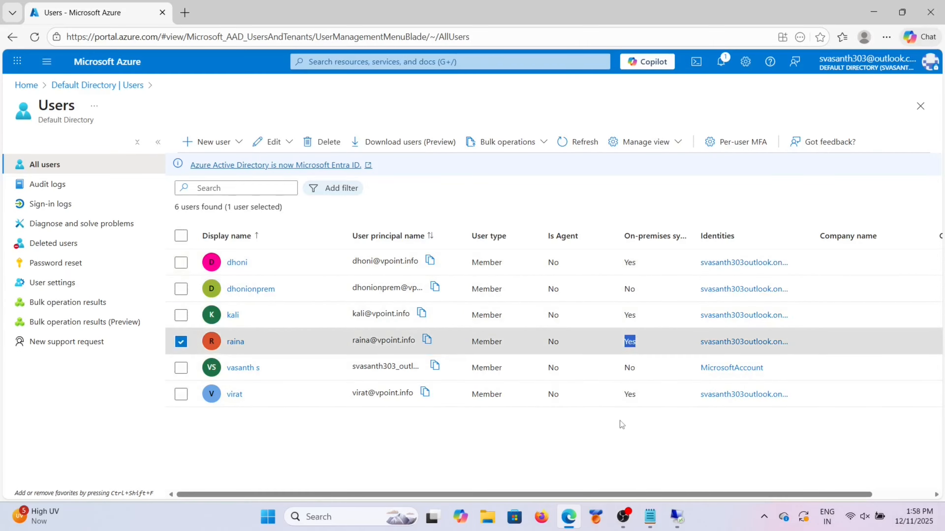
pyautogui.click(624, 346)
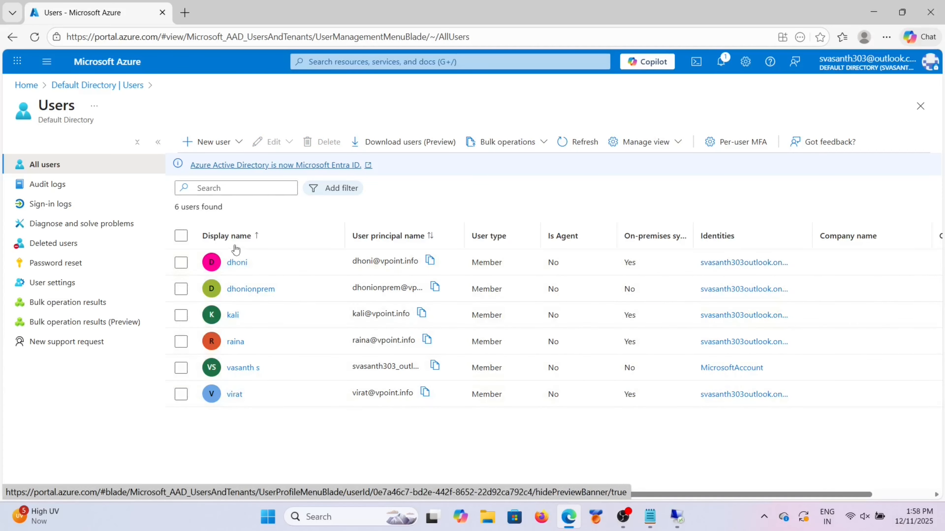
# Step: Open a synced user's Azure role assignments for Azure subscription 1
pyautogui.click(236, 261)
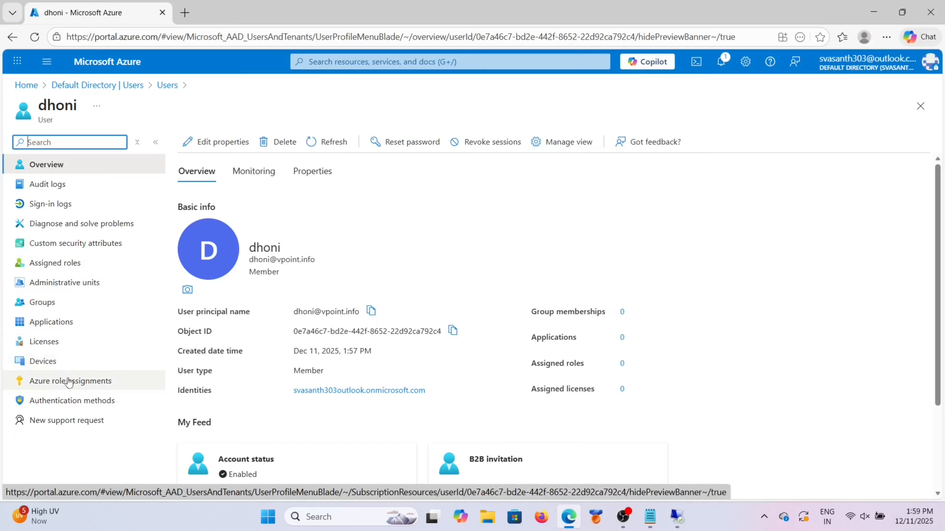
pyautogui.click(69, 381)
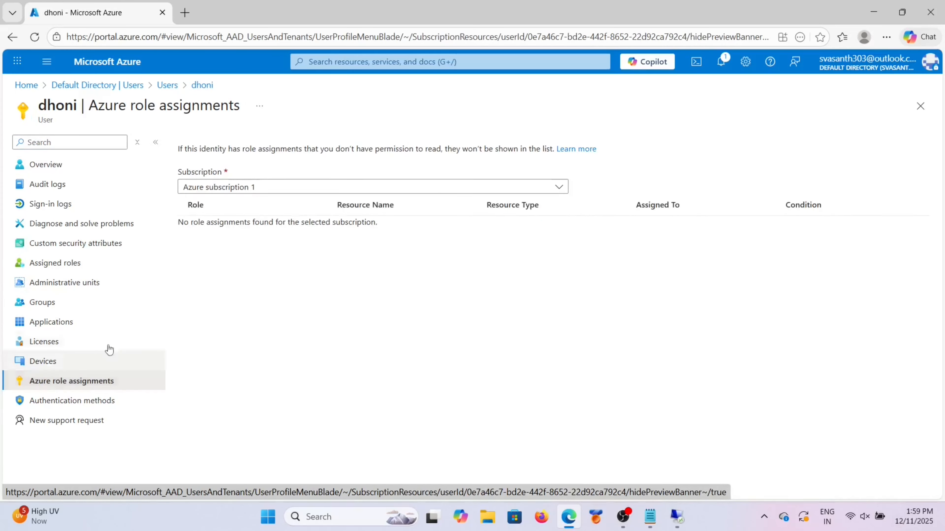
pyautogui.click(522, 188)
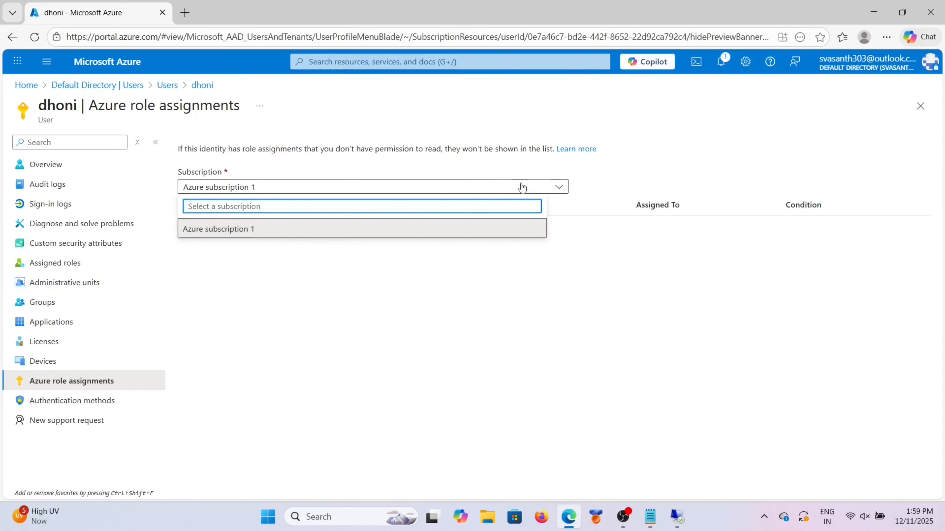
pyautogui.click(431, 226)
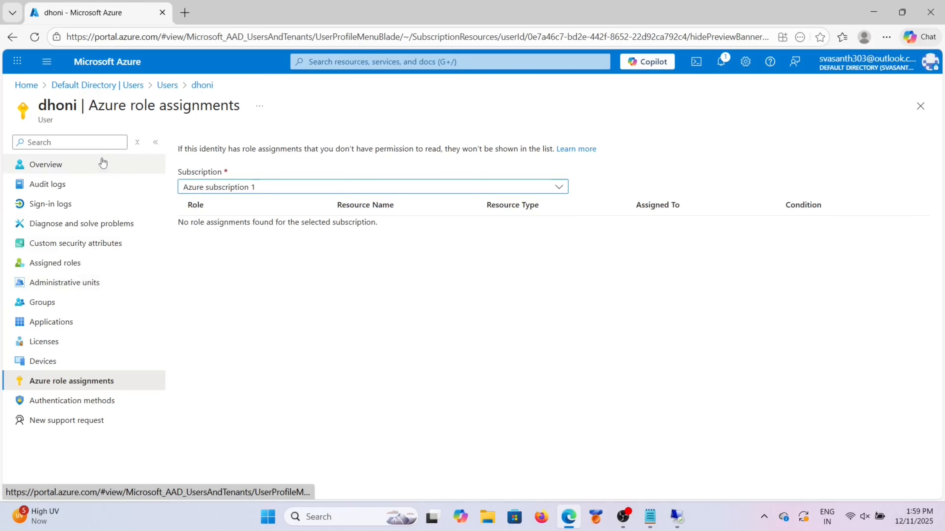
# Step: Go to Azure subscription 1's Access control (IAM) page
pyautogui.click(30, 88)
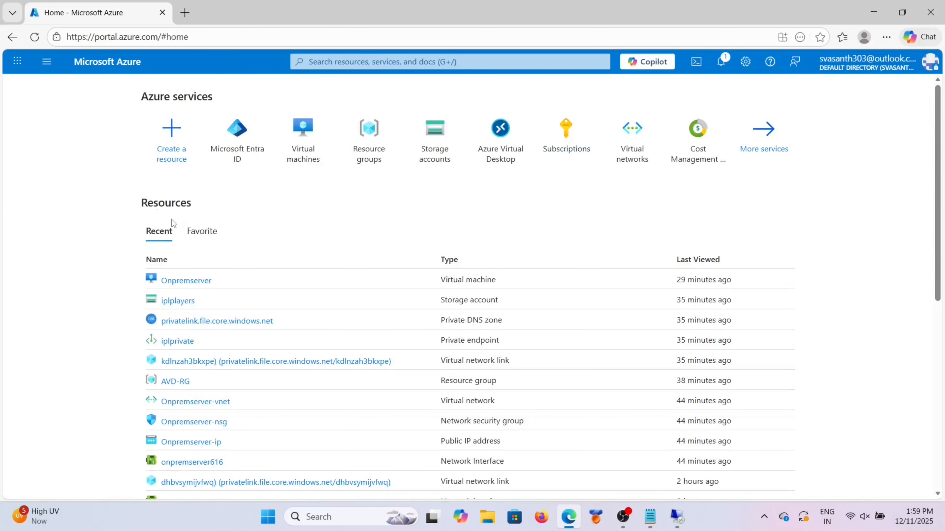
pyautogui.click(386, 60)
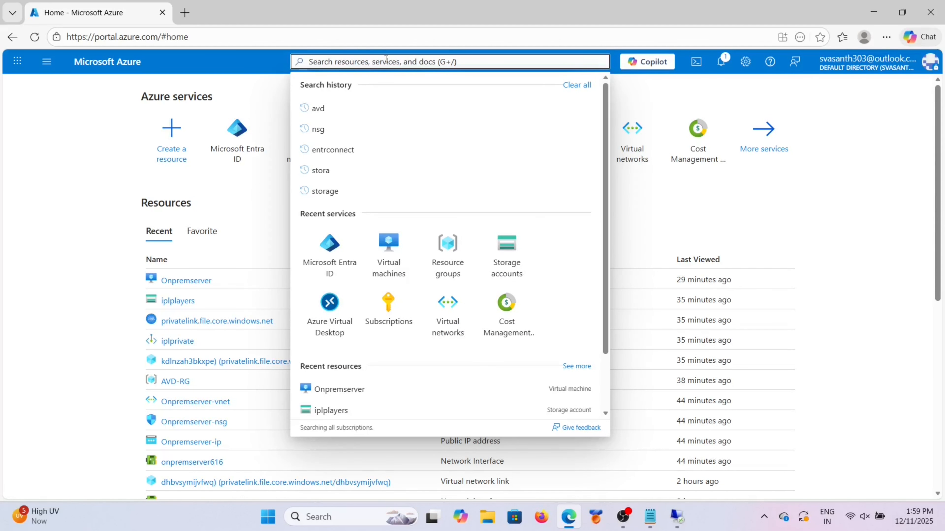
pyautogui.click(387, 307)
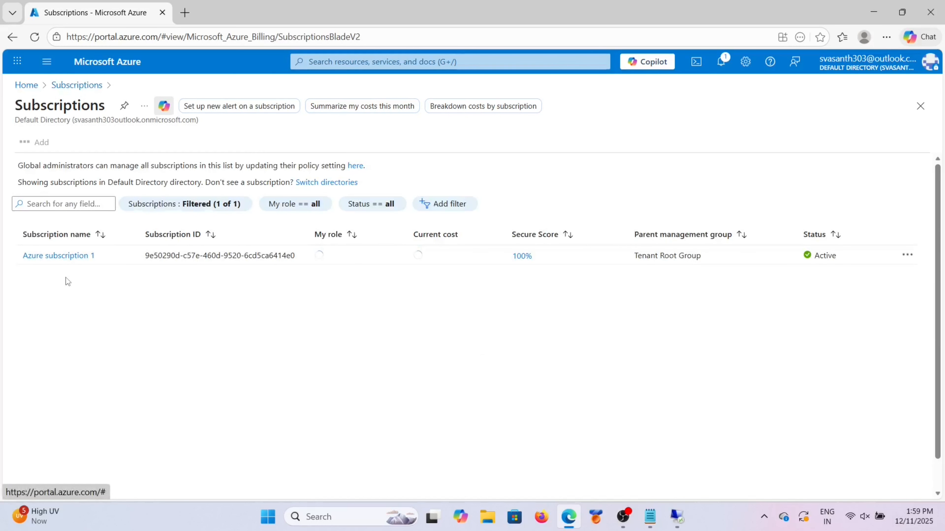
pyautogui.click(68, 268)
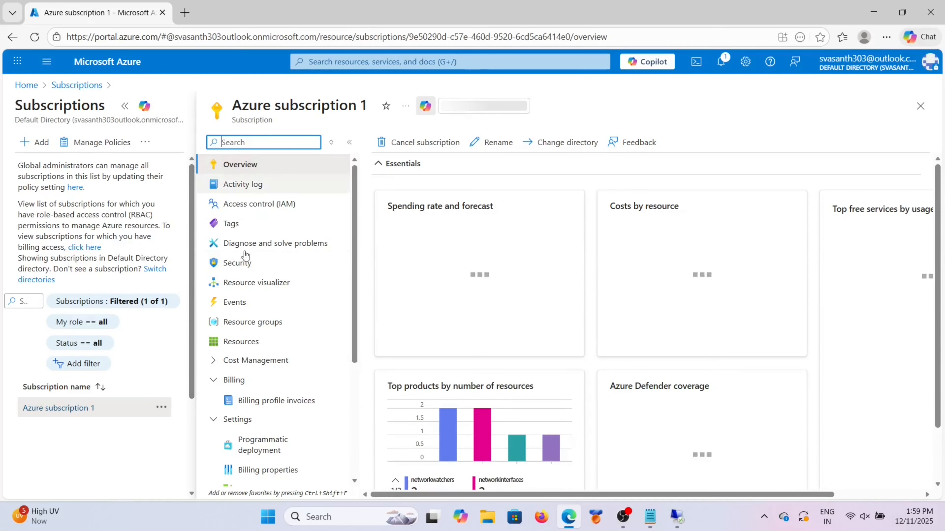
pyautogui.click(262, 204)
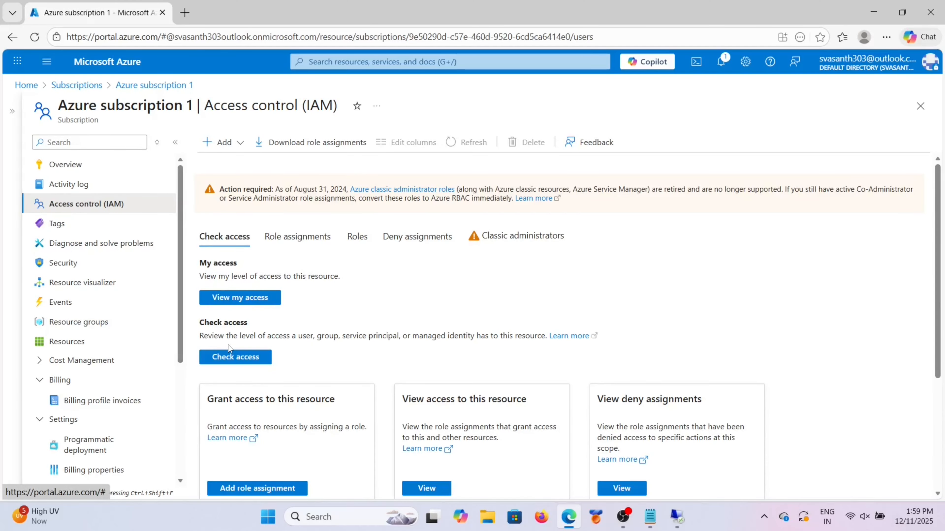
# Step: Start a new role assignment and browse the privileged administrator and job function roles
pyautogui.click(222, 142)
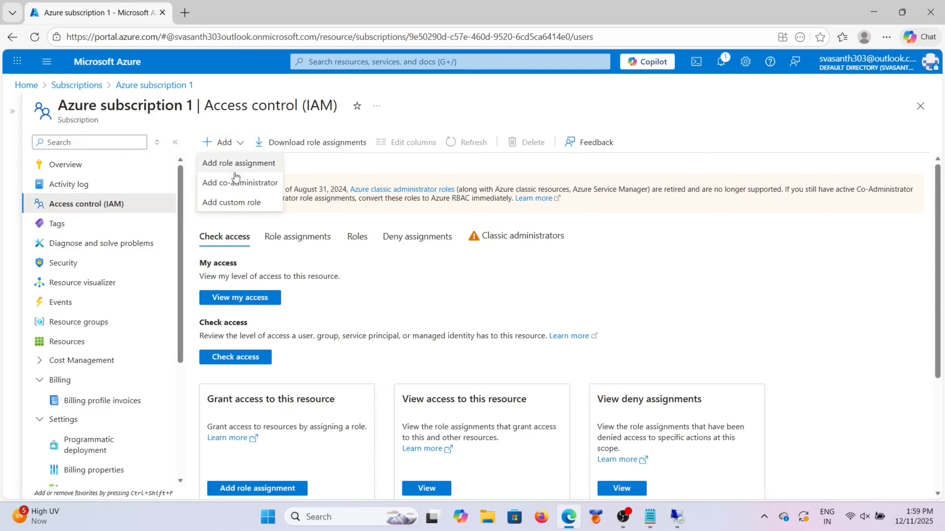
pyautogui.click(237, 170)
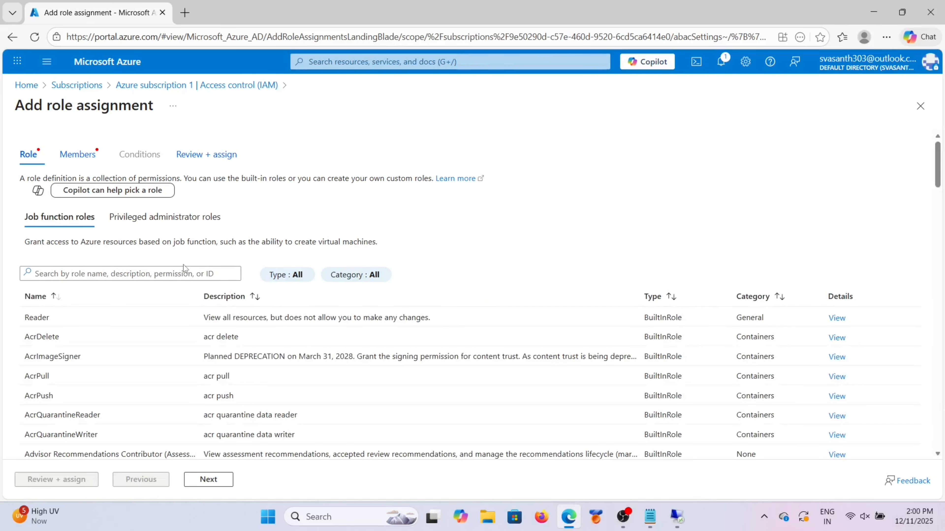
pyautogui.click(166, 220)
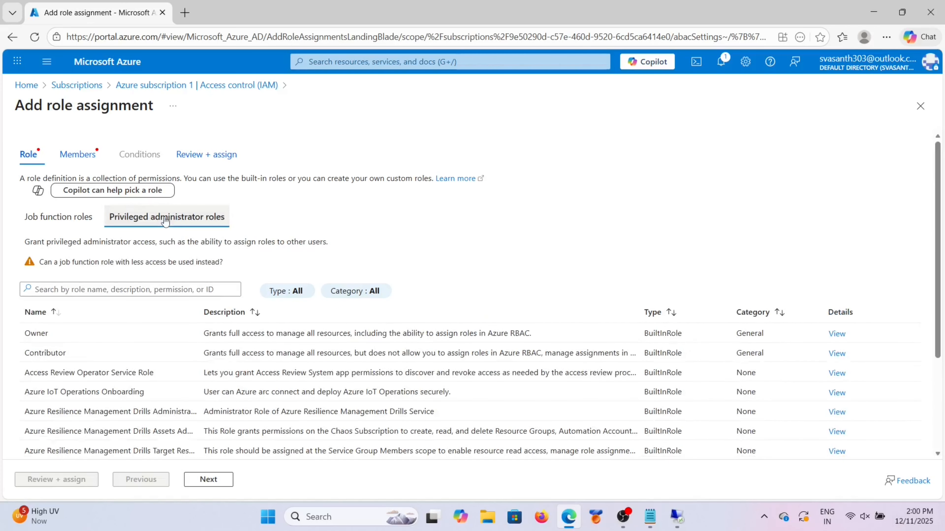
pyautogui.click(76, 218)
# Step: Filter roles by 'virtual' and pick Virtual Machine Contributor, then abandon it and return to IAM
pyautogui.click(87, 276)
pyautogui.write('vir')
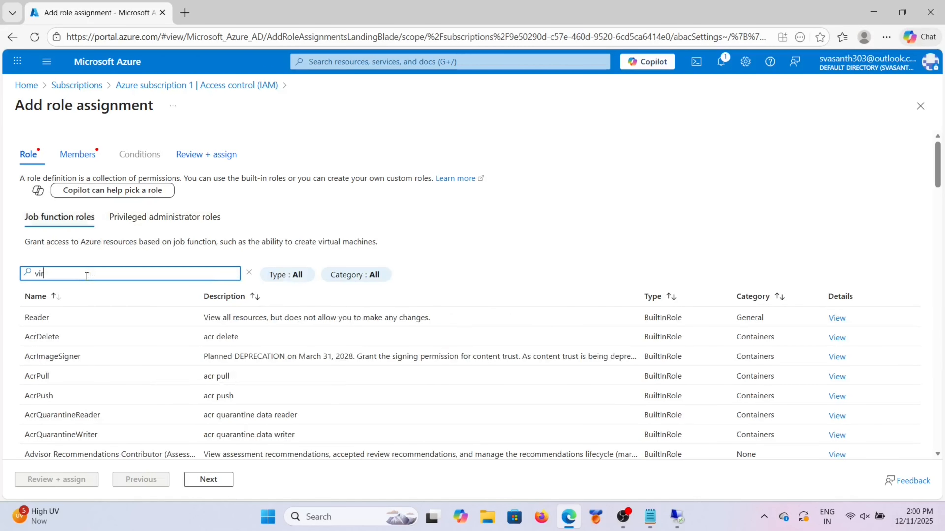
pyautogui.write('tual')
pyautogui.scroll(-2, 74, 418)
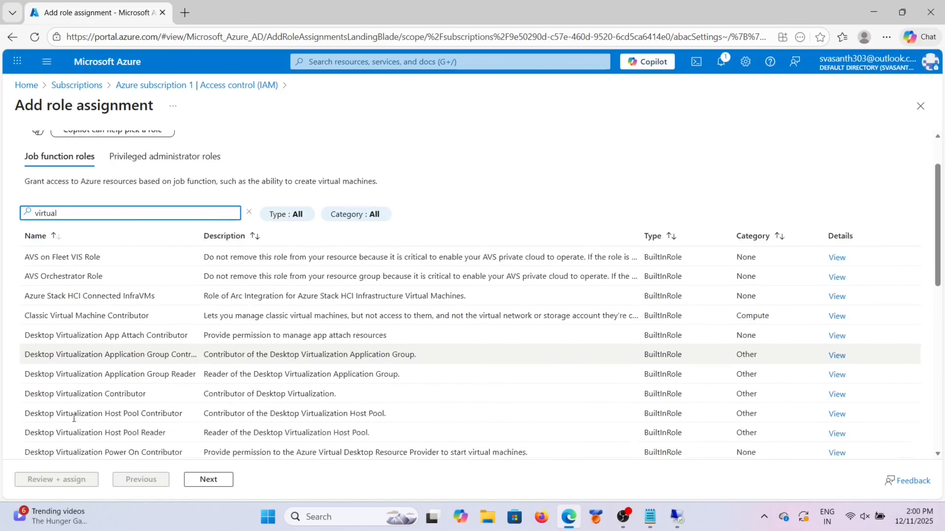
pyautogui.scroll(-3, 74, 419)
pyautogui.scroll(-5, 74, 421)
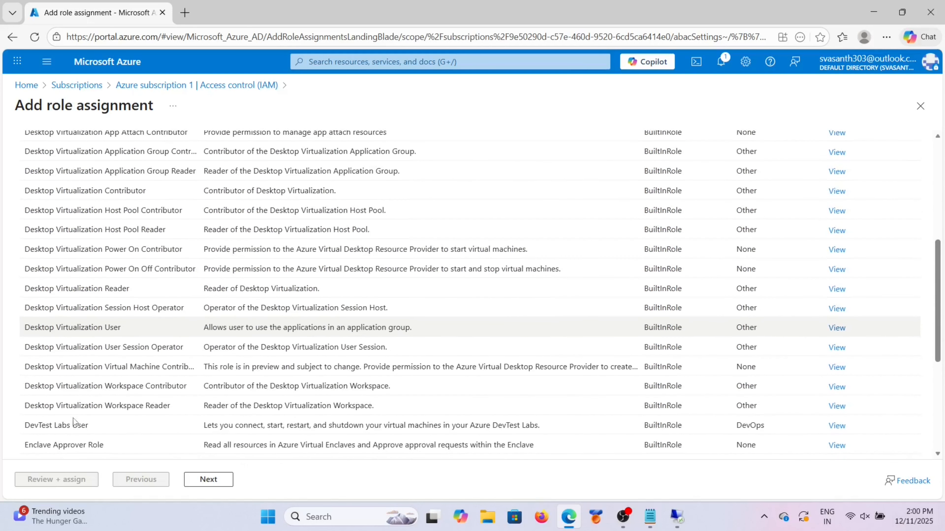
pyautogui.scroll(-2, 74, 418)
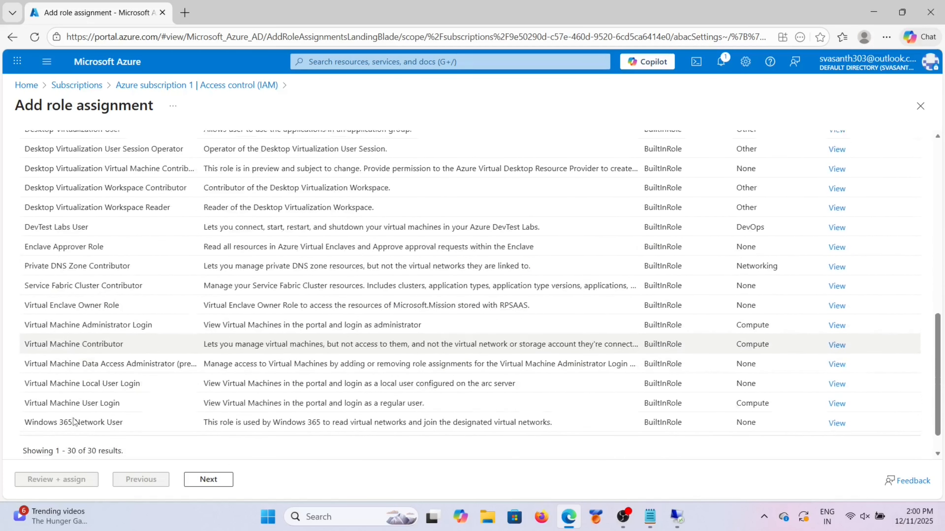
pyautogui.click(115, 346)
pyautogui.click(207, 479)
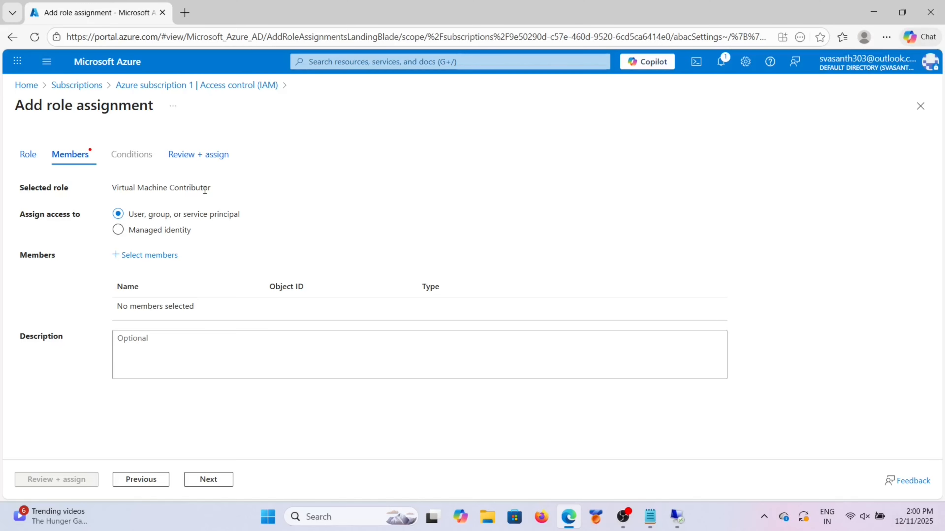
pyautogui.click(143, 90)
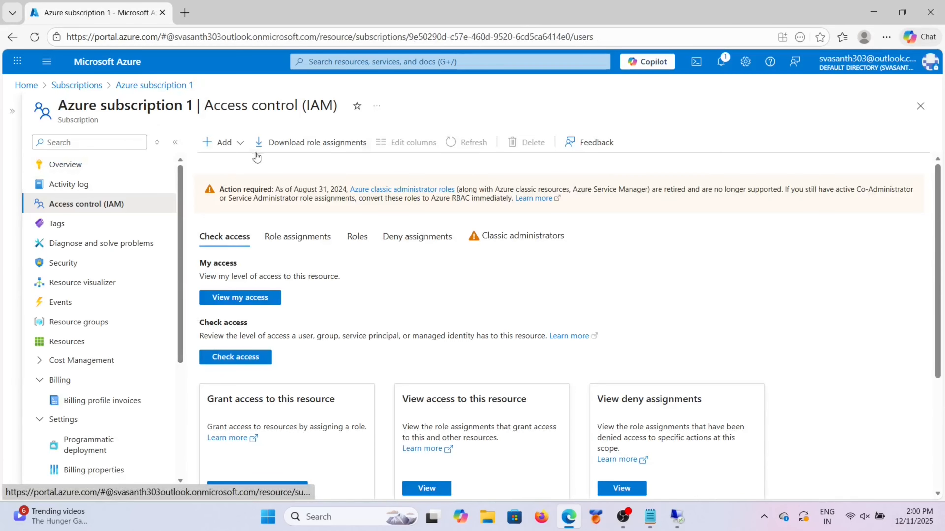
# Step: Start a subscription role assignment, search 'virtual machine admin', and select the Virtual Machine Administrator Login role
pyautogui.click(235, 145)
pyautogui.click(238, 164)
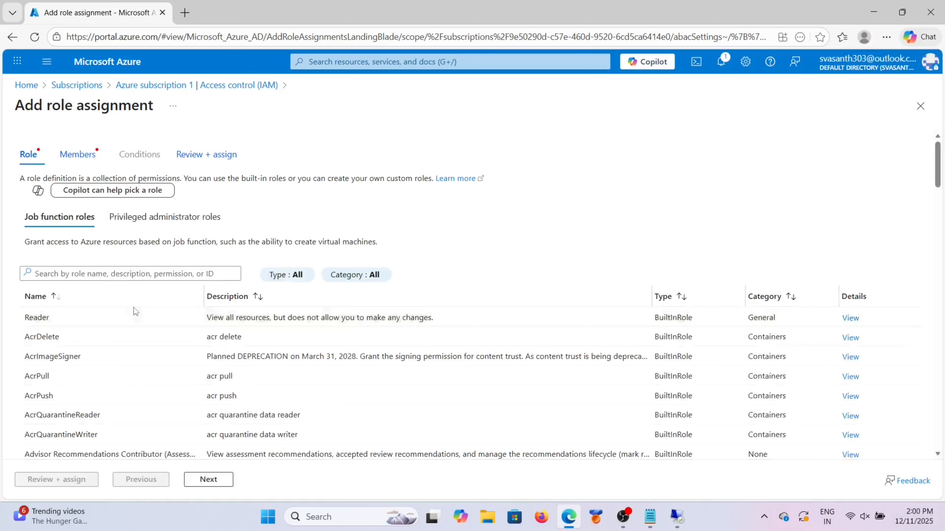
pyautogui.click(99, 272)
pyautogui.write('v')
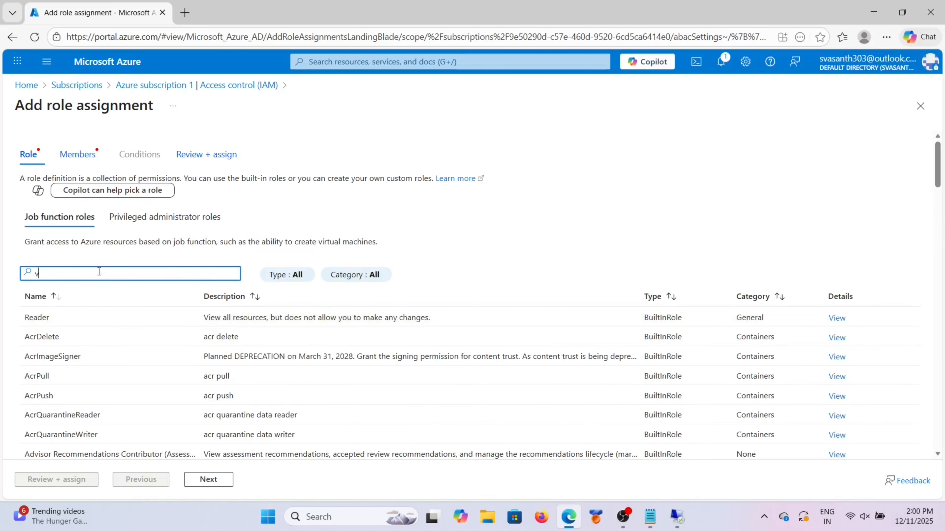
pyautogui.write('irtual')
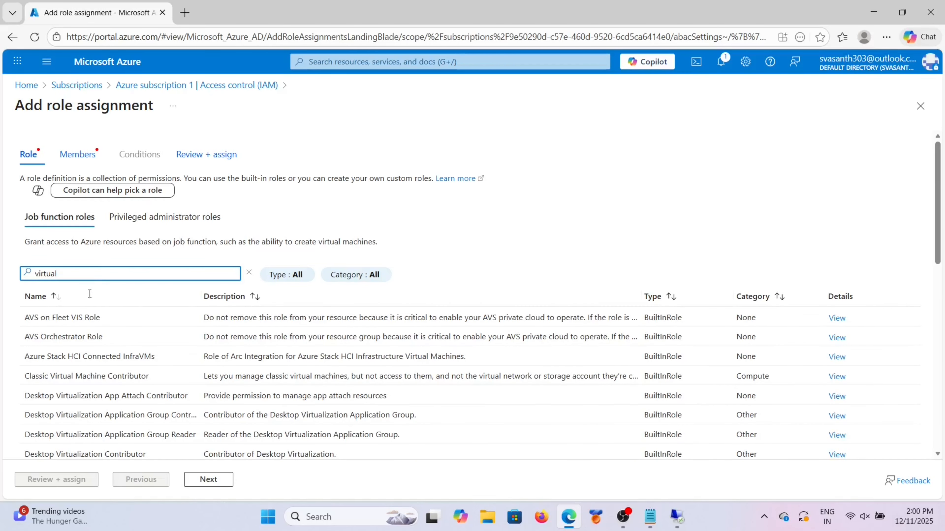
pyautogui.scroll(-7, 124, 424)
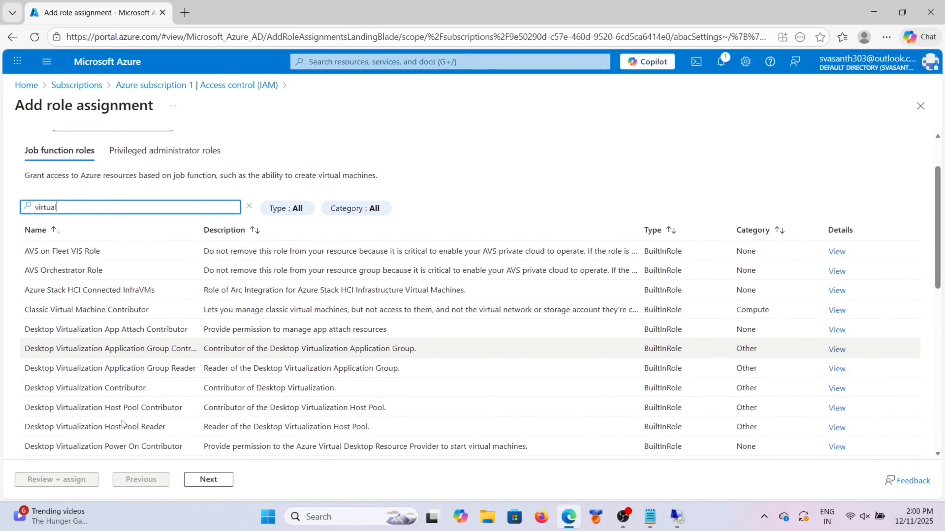
pyautogui.scroll(7, 123, 420)
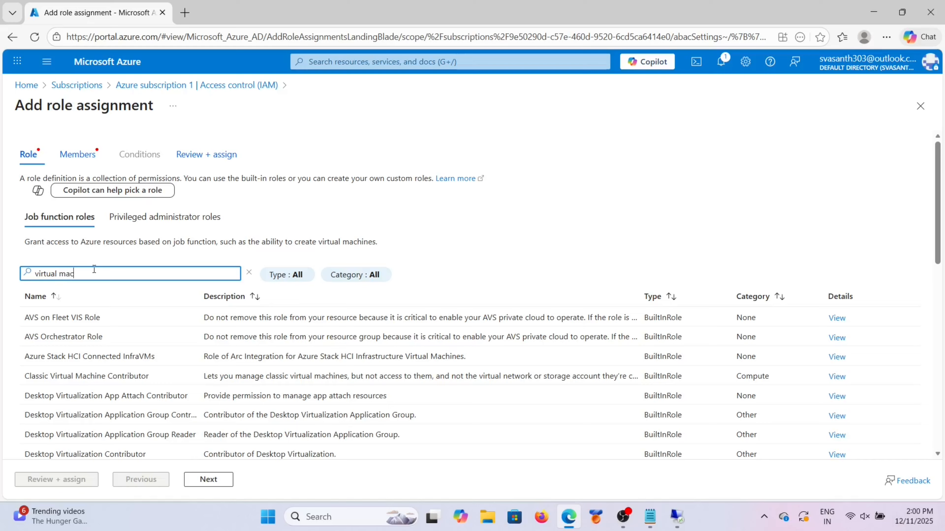
pyautogui.write('ne admin')
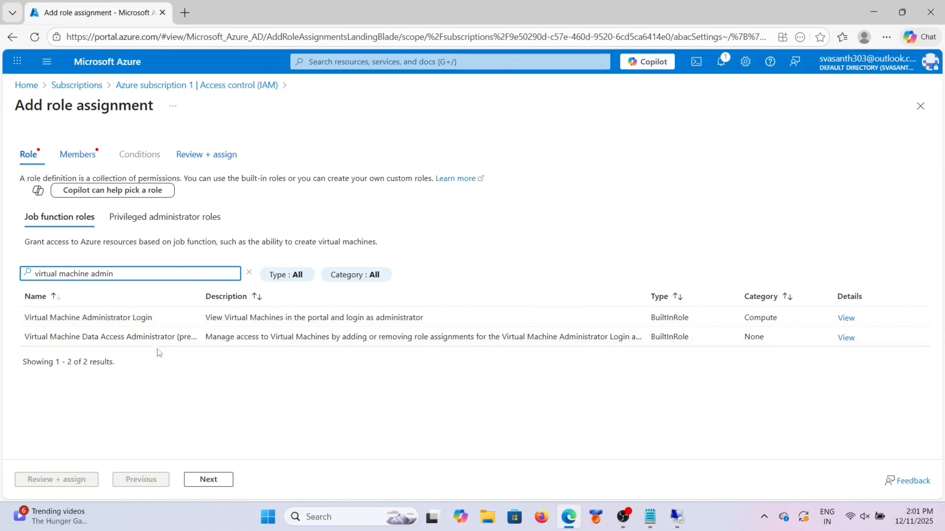
pyautogui.click(133, 315)
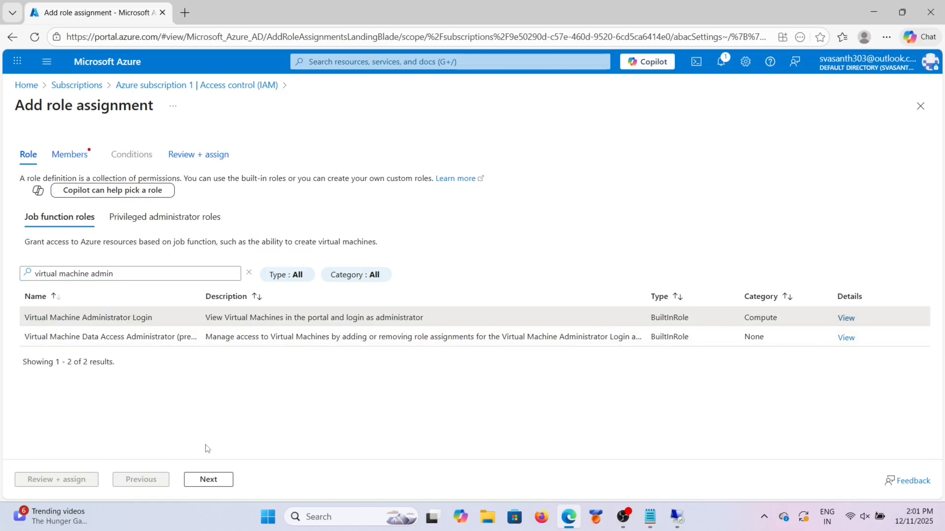
pyautogui.click(207, 479)
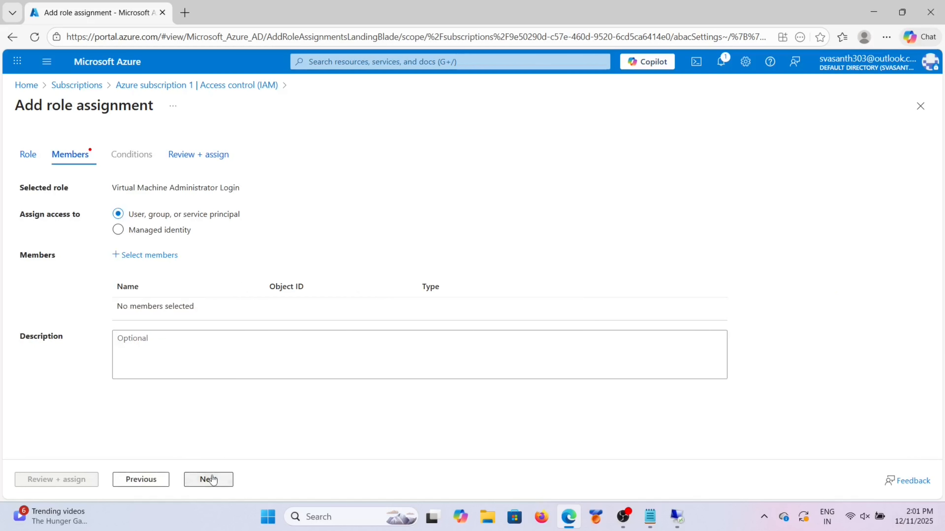
# Step: Open the member picker, then search for and add the first user
pyautogui.click(153, 259)
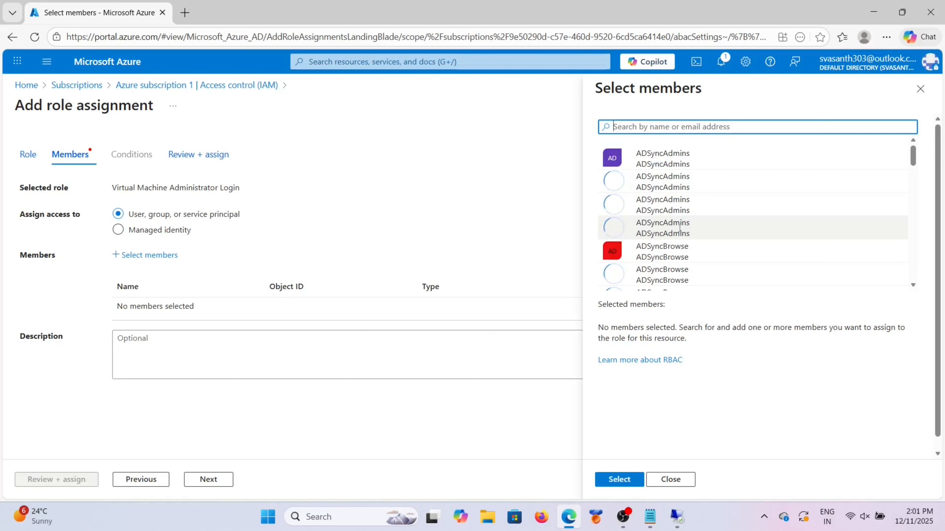
pyautogui.scroll(-2, 642, 229)
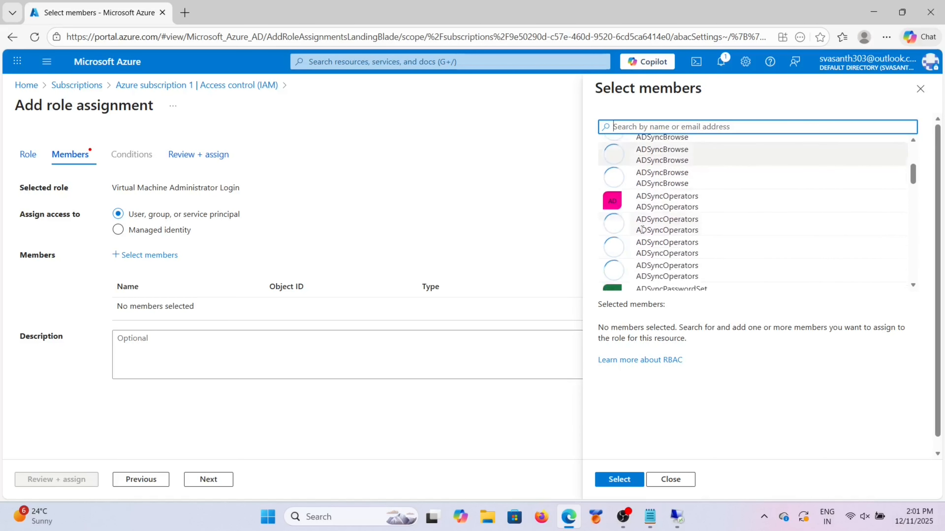
pyautogui.scroll(-2, 642, 230)
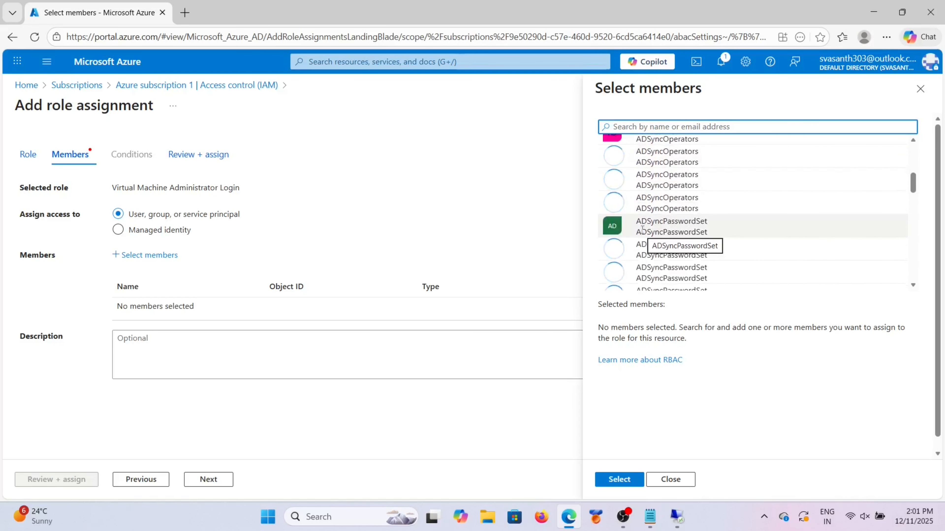
pyautogui.scroll(3, 642, 229)
pyautogui.scroll(3, 642, 230)
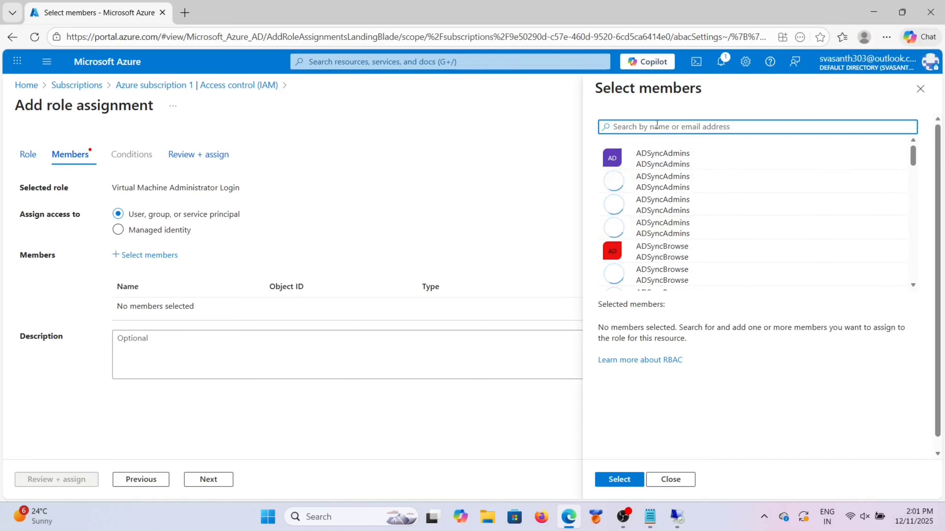
pyautogui.write('dhoni')
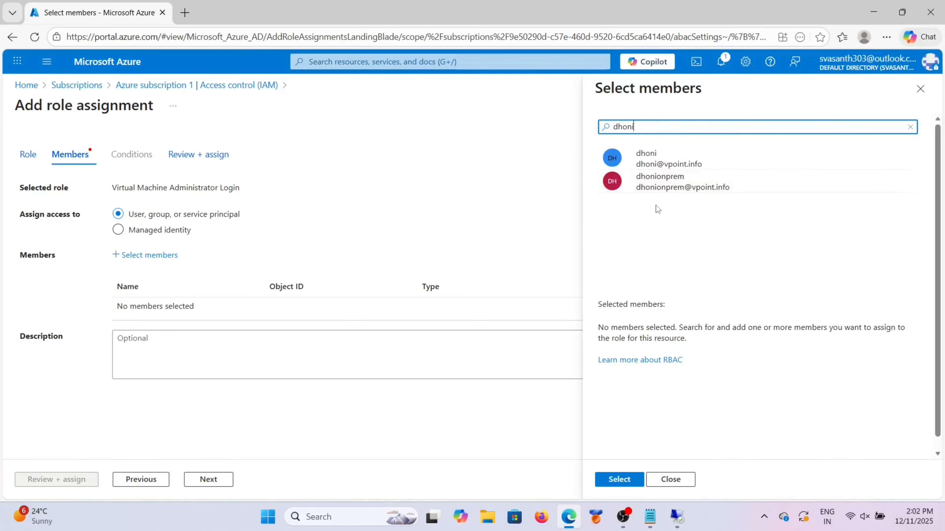
pyautogui.click(653, 159)
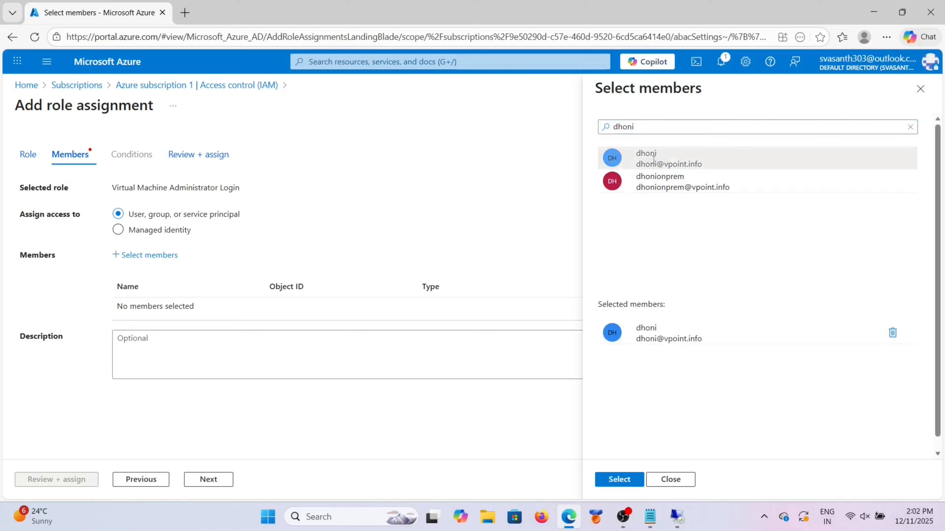
# Step: Add the second user, confirm both members, and create the Virtual Machine Administrator Login assignments
pyautogui.click(639, 125)
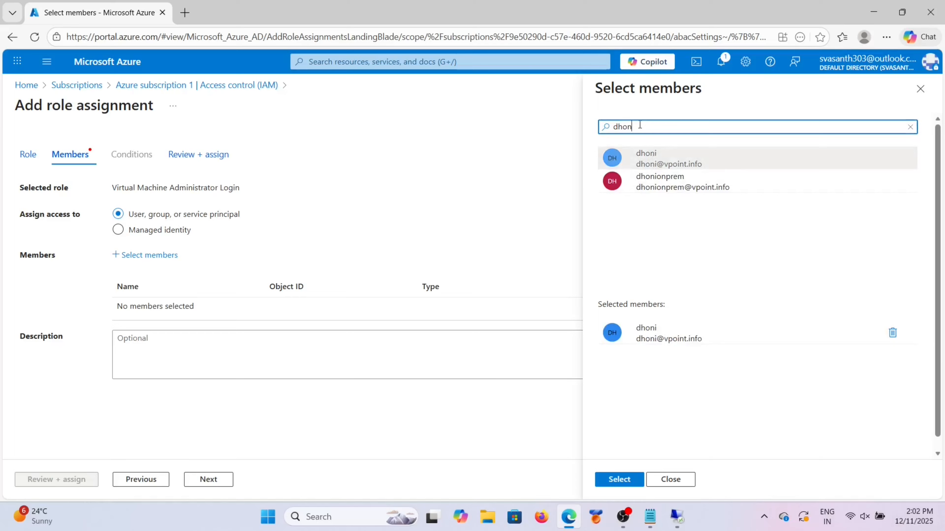
pyautogui.press('BackSpace')
pyautogui.press('BackSpace')
pyautogui.press('BackSpace')
pyautogui.press('BackSpace')
pyautogui.write('virat')
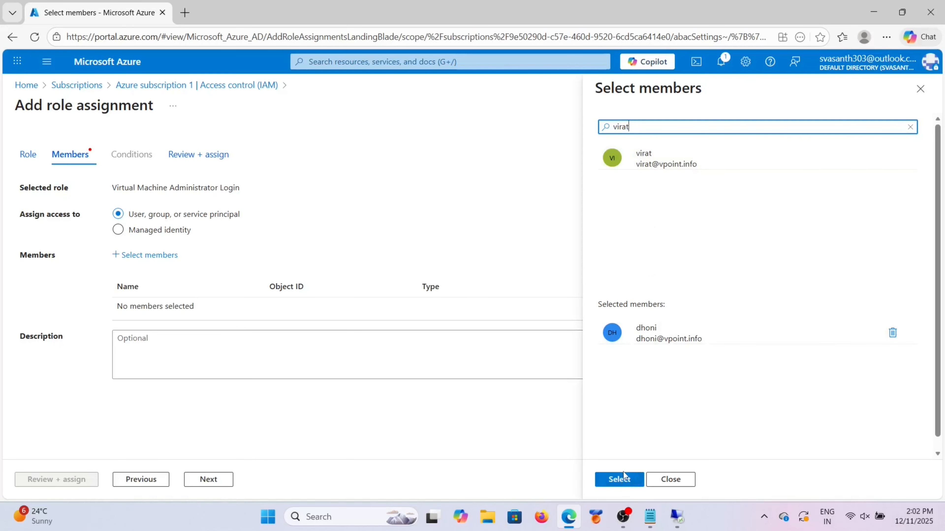
pyautogui.click(612, 157)
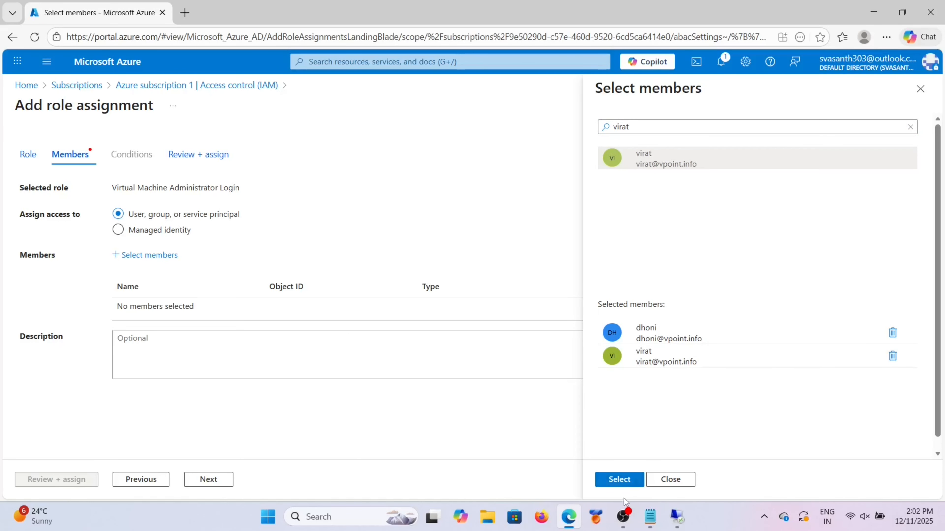
pyautogui.click(619, 479)
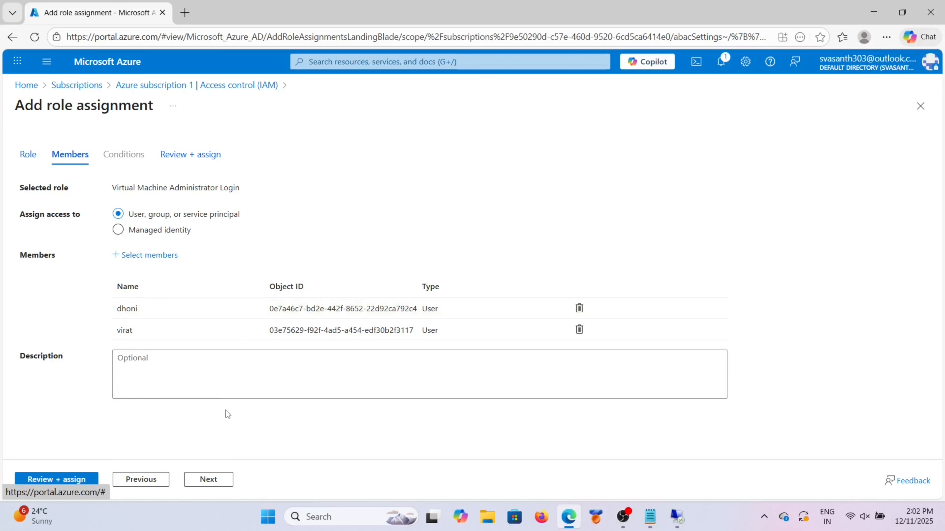
pyautogui.click(71, 480)
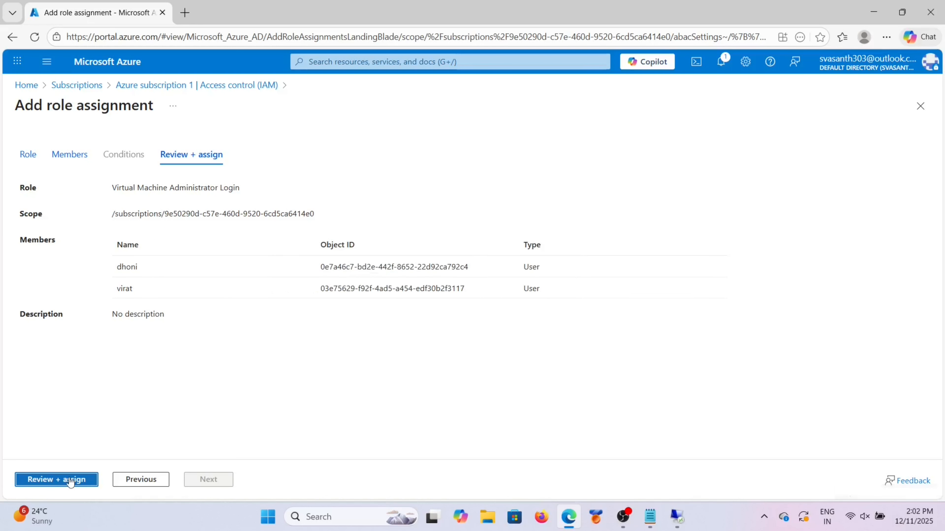
pyautogui.click(71, 480)
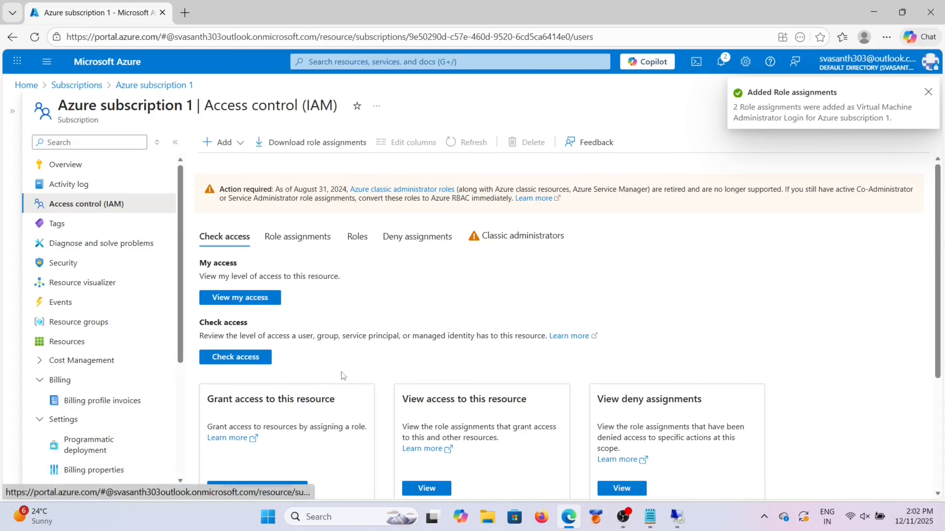
# Step: Start another role assignment and select Virtual Machine User Login from a 'virtual machine user' search
pyautogui.click(223, 143)
pyautogui.click(234, 170)
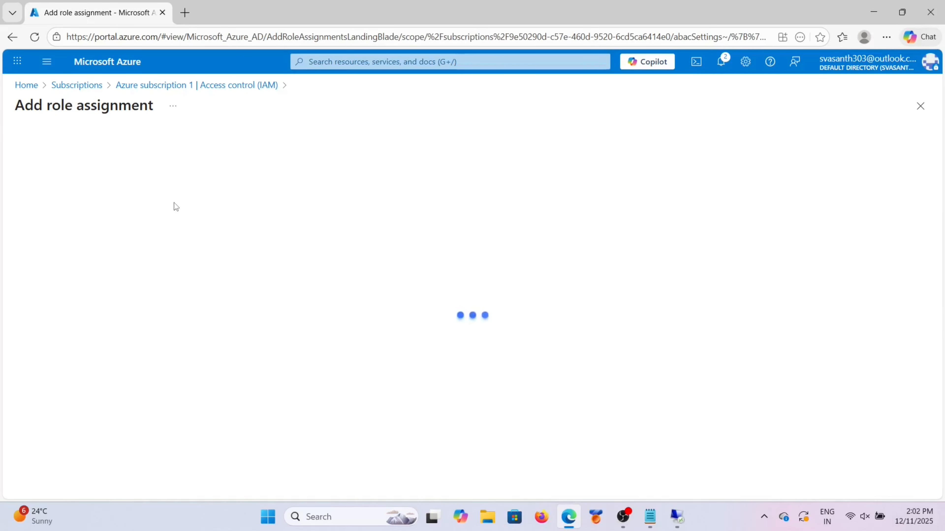
pyautogui.click(109, 273)
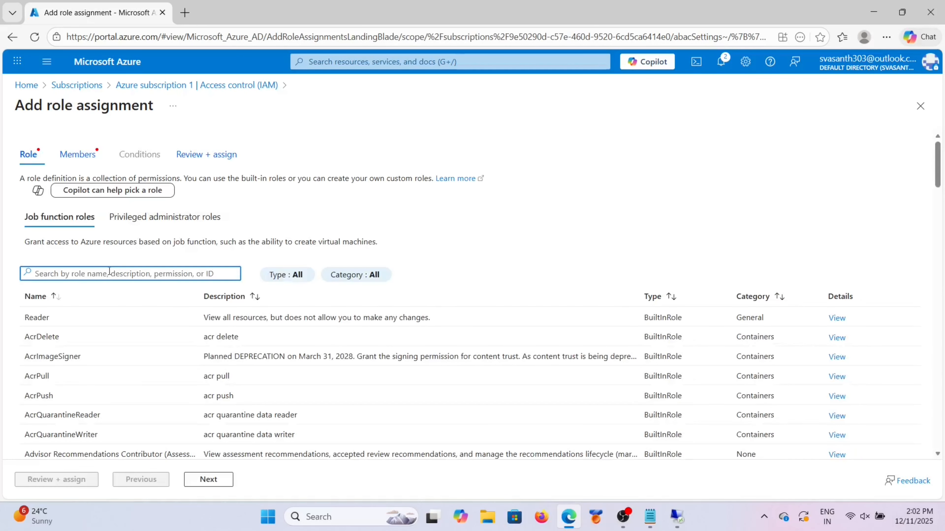
pyautogui.write('virtual ma')
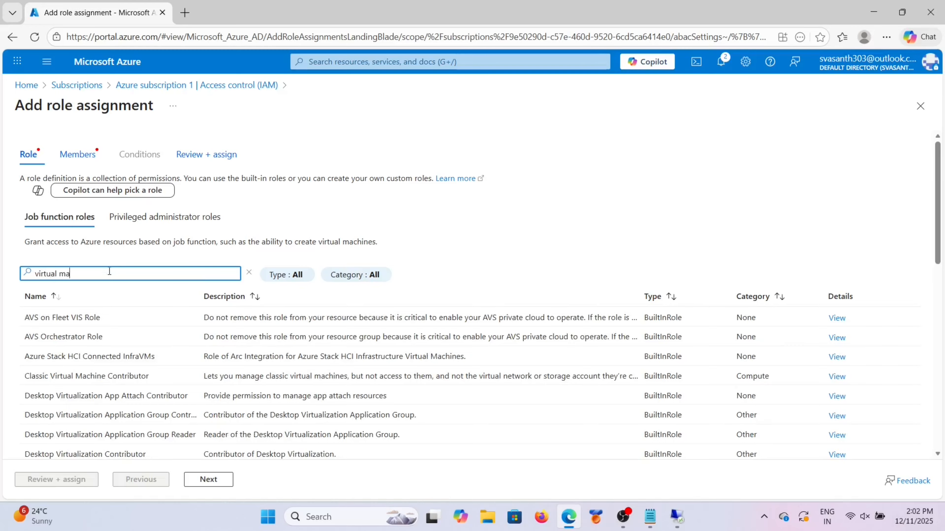
pyautogui.write('chine user')
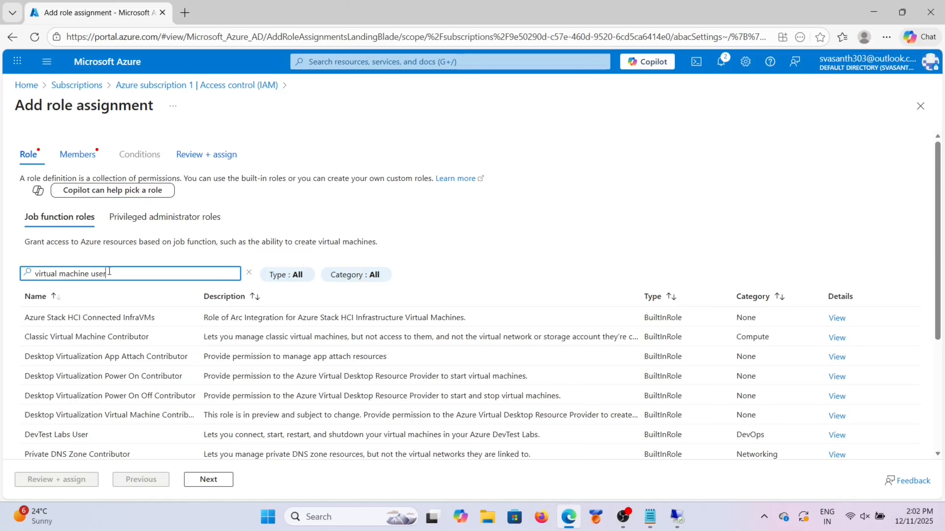
pyautogui.click(100, 351)
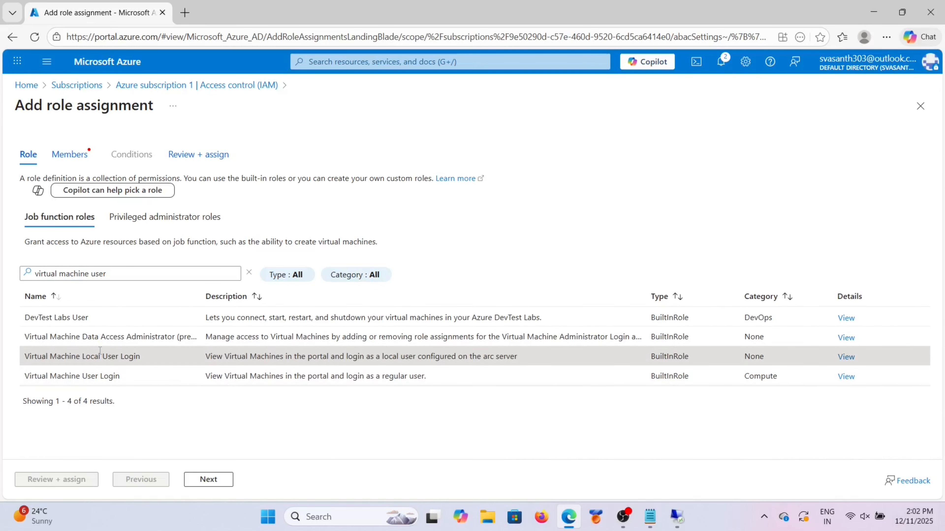
pyautogui.click(97, 379)
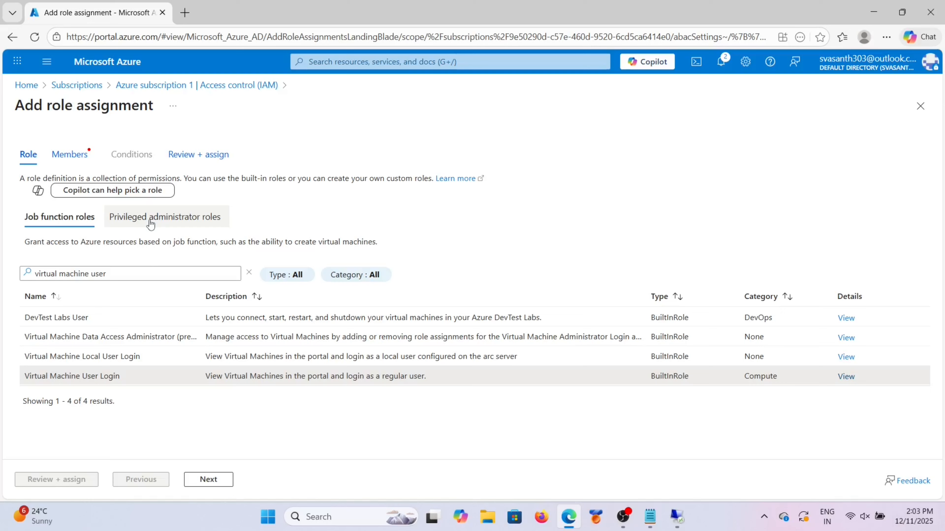
pyautogui.click(80, 156)
# Step: Open the member picker, then search for and add the first user
pyautogui.click(145, 256)
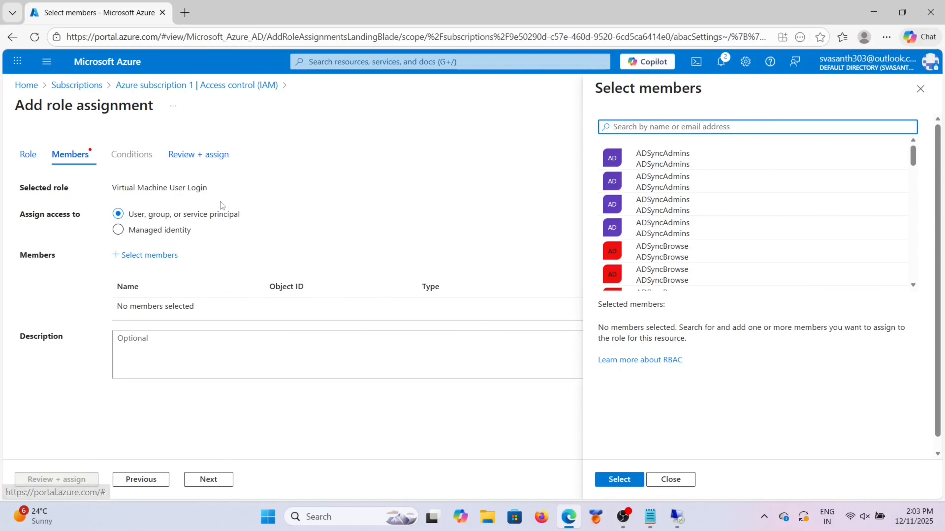
pyautogui.click(710, 127)
pyautogui.write('d')
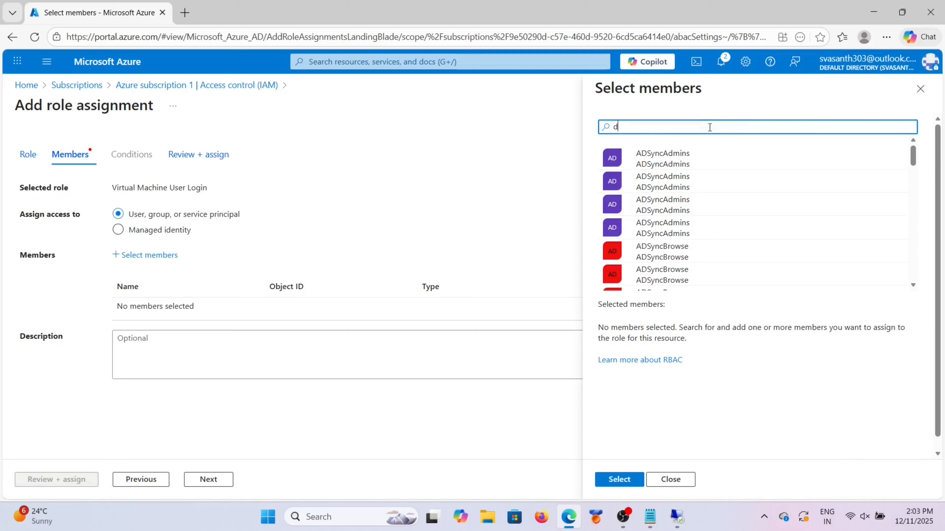
pyautogui.write('honi')
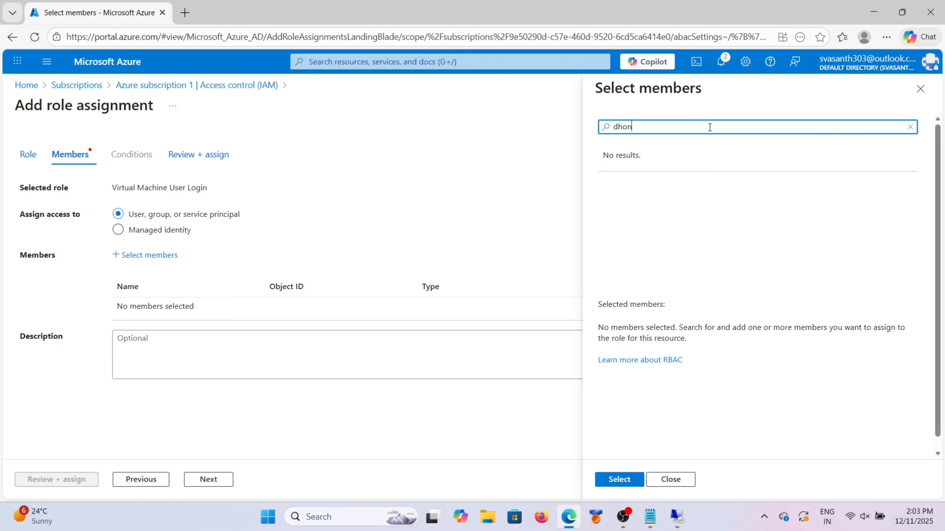
pyautogui.click(663, 159)
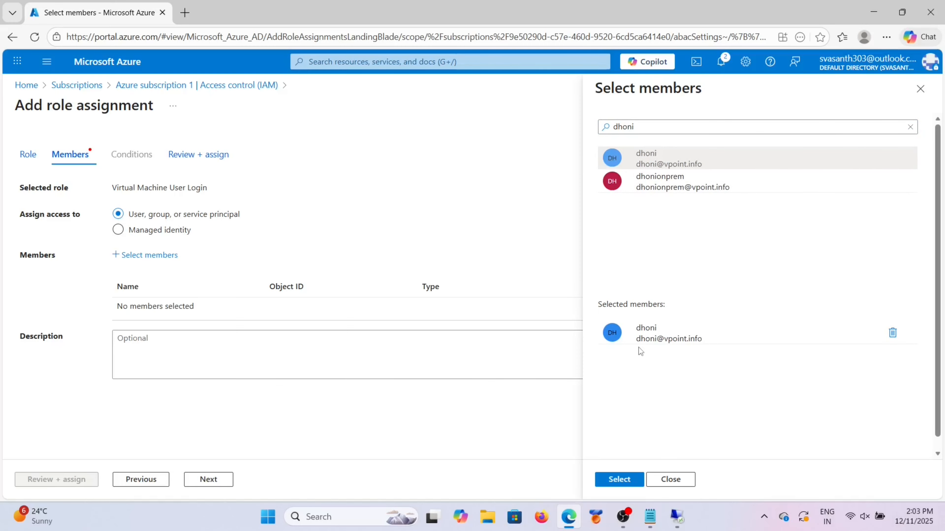
# Step: Add the second user, confirm both members, and create the Virtual Machine User Login assignments
pyautogui.click(643, 126)
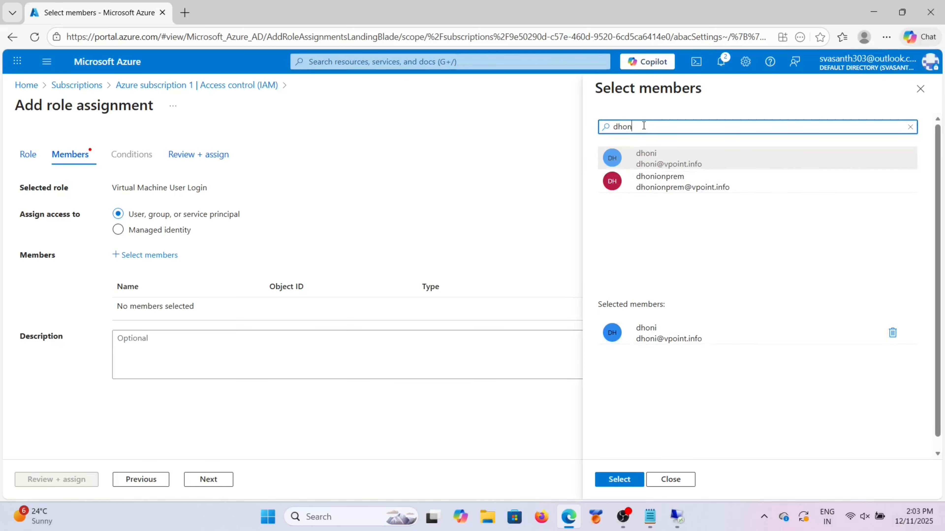
pyautogui.press('BackSpace')
pyautogui.press('BackSpace')
pyautogui.press('BackSpace')
pyautogui.press('BackSpace')
pyautogui.press('BackSpace')
pyautogui.write('virat')
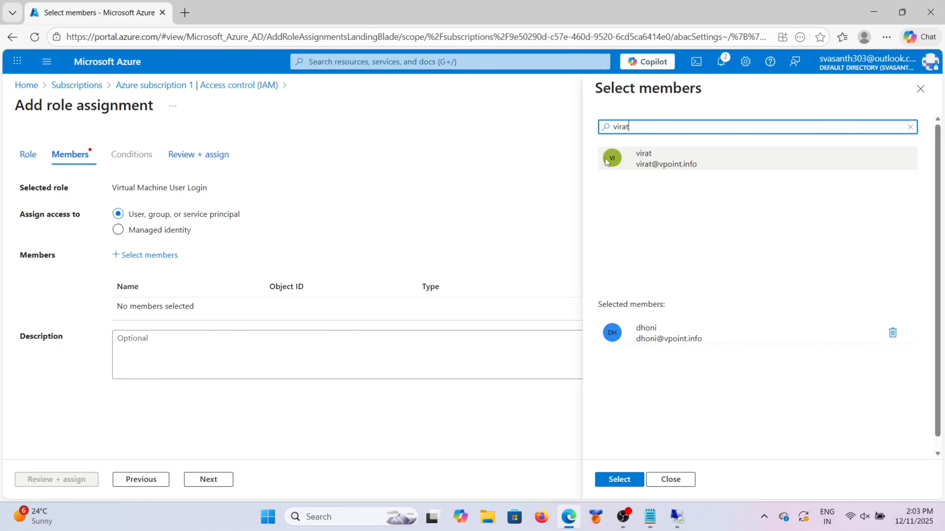
pyautogui.click(638, 161)
pyautogui.click(626, 480)
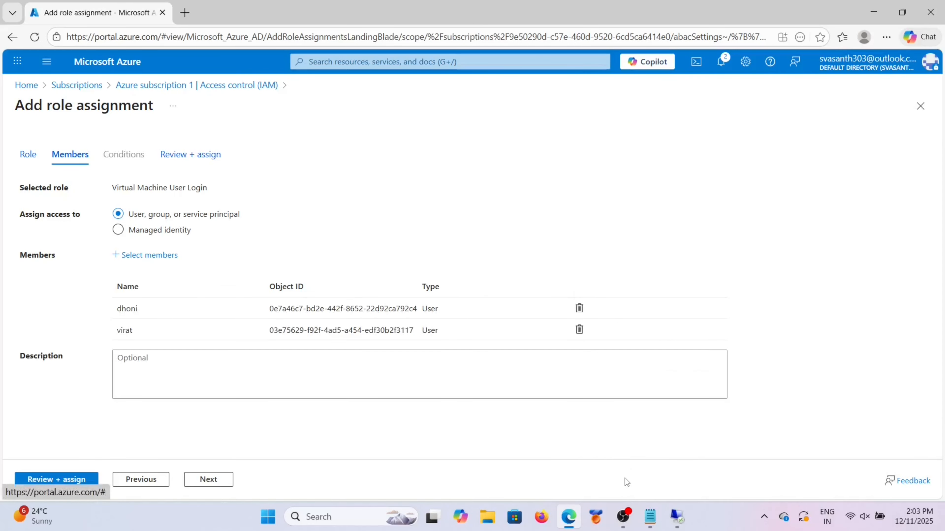
pyautogui.click(54, 479)
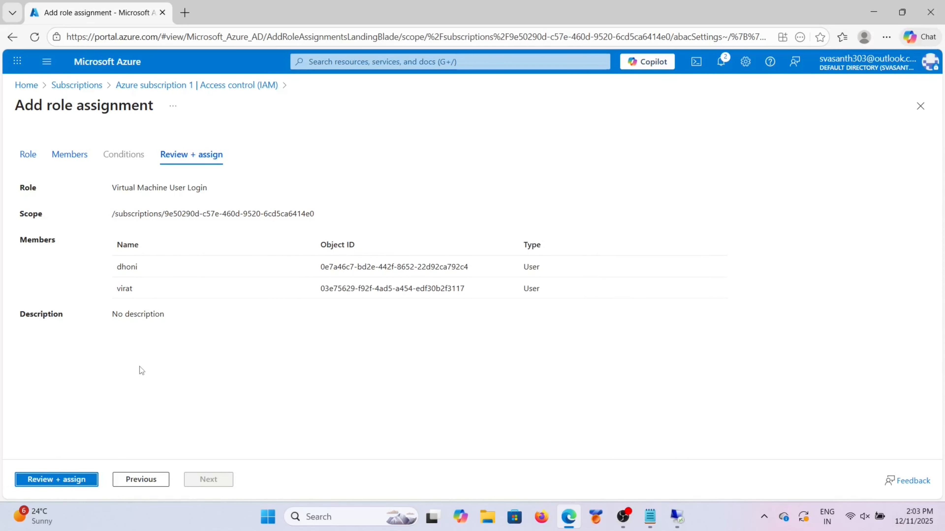
pyautogui.click(72, 480)
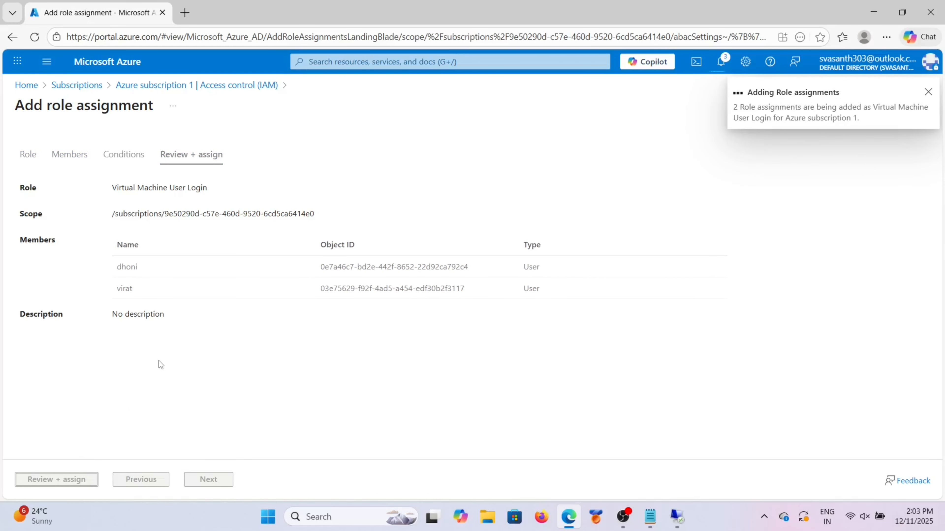
pyautogui.click(213, 142)
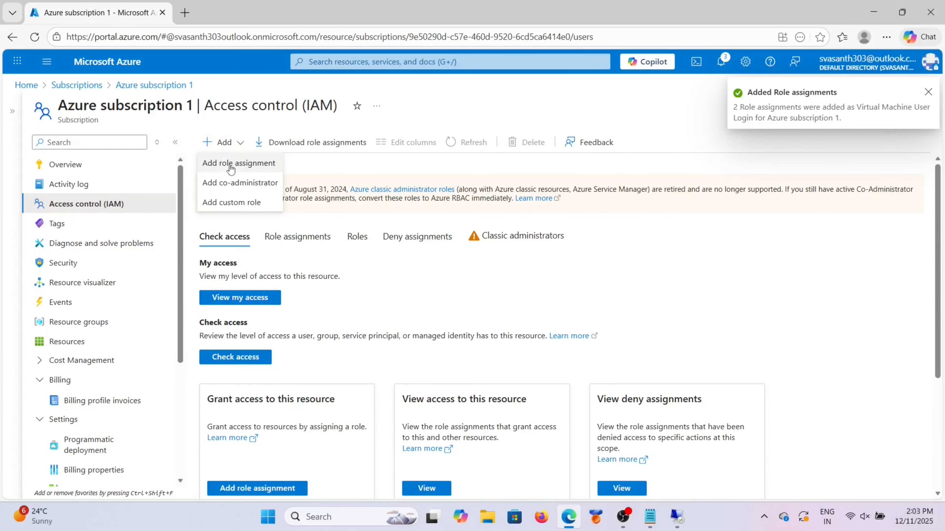
pyautogui.click(229, 164)
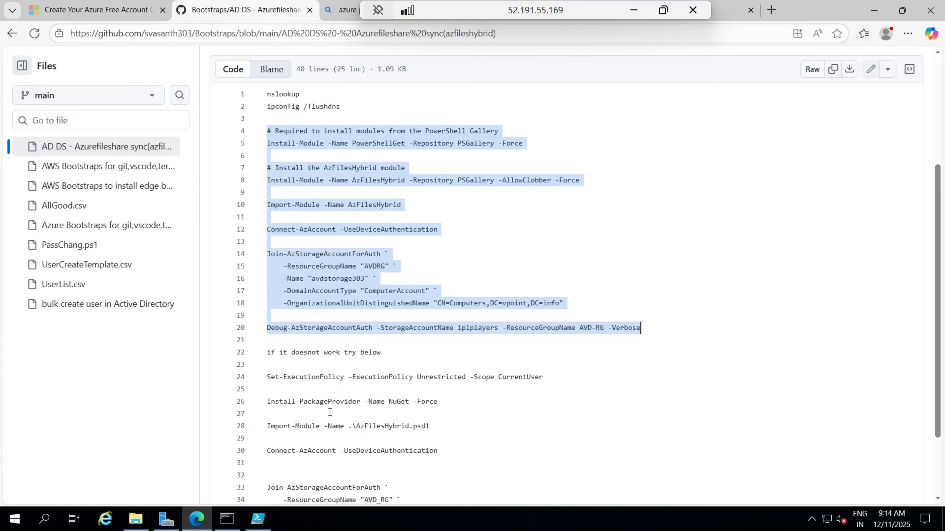
# Step: Paste the AzFilesHybrid setup script into Untitled3.ps1 and run lines 1–7 to install and import the module
pyautogui.click(258, 518)
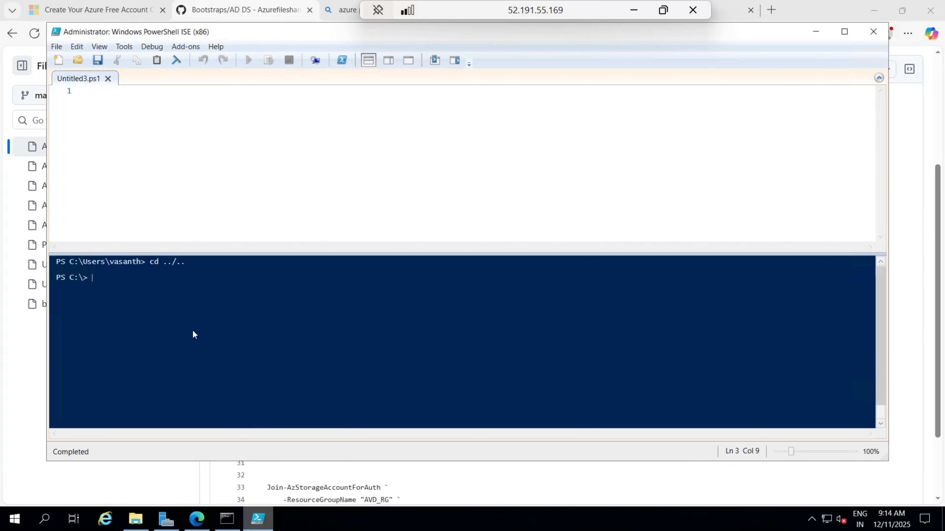
pyautogui.click(85, 90)
pyautogui.write('# Required to install modules from the PowerShell Gallery Install-Module -Name PowerShellGet -Repository PSGallery -Force  # Install the AzFilesHybrid module Install-Module -Name AzFilesHybrid -Repository PSGallery -AllowClobber -Force  Import-Module -Name AzFilesHybrid  Connect-AzAccount -UseDeviceAuthentication  Join-AzStorageAccountForAuth `     -ResourceGroupName "AVDRG" `     -Name "avdstorage303" `     -DomainAccountType "ComputerAccount" `     -OrganizationalUnitDistinguishedName "CN=Computers,DC=vpoint,DC=info"  Debug-AzStorageAccountAuth -StorageAccountName iplplayers -ResourceGroupName AVD-RG -Verbose')
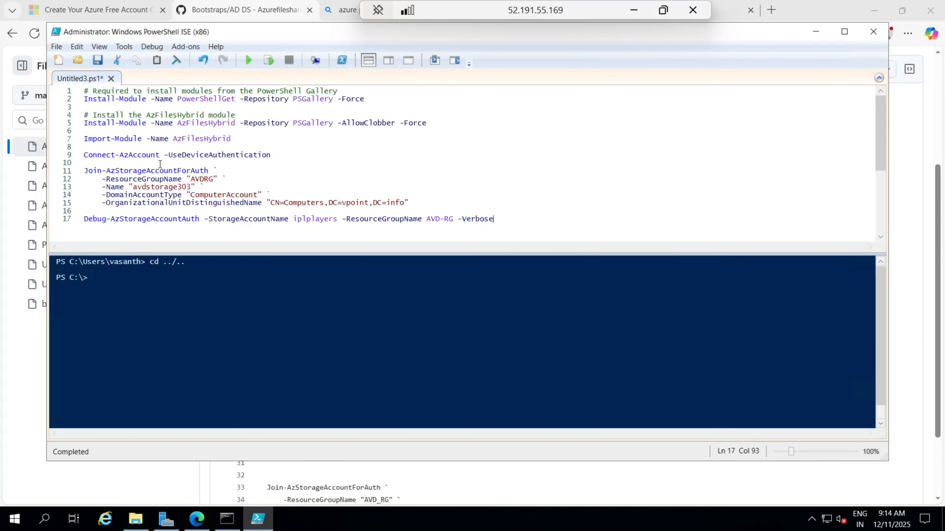
pyautogui.moveTo(233, 139); pyautogui.dragTo(79, 86)
pyautogui.click(268, 60)
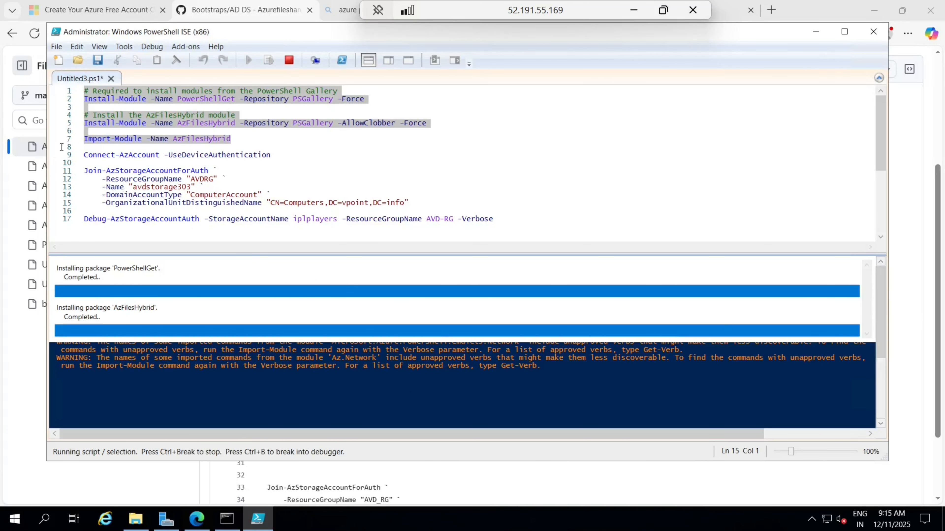
# Step: Run the Connect-AzAccount line and copy the microsoft.com/devicelogin address it prints
pyautogui.moveTo(84, 154); pyautogui.dragTo(274, 156)
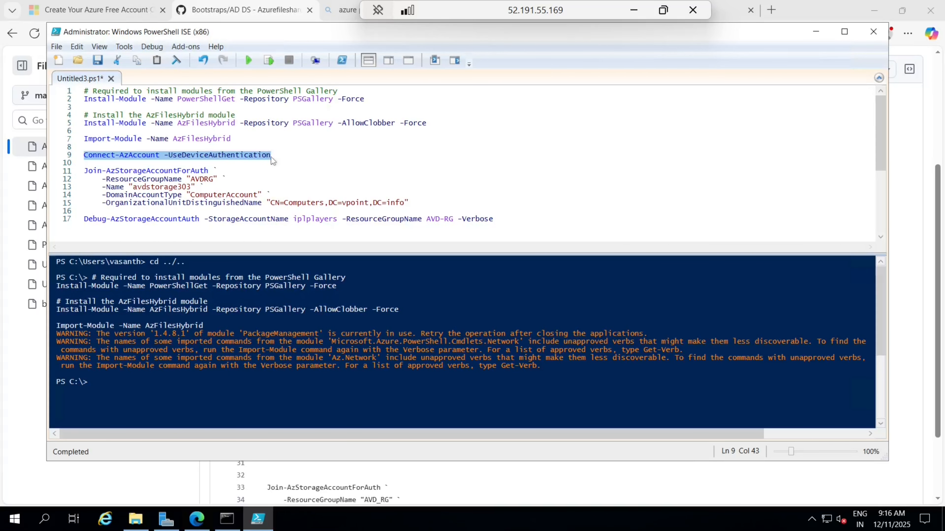
pyautogui.click(269, 60)
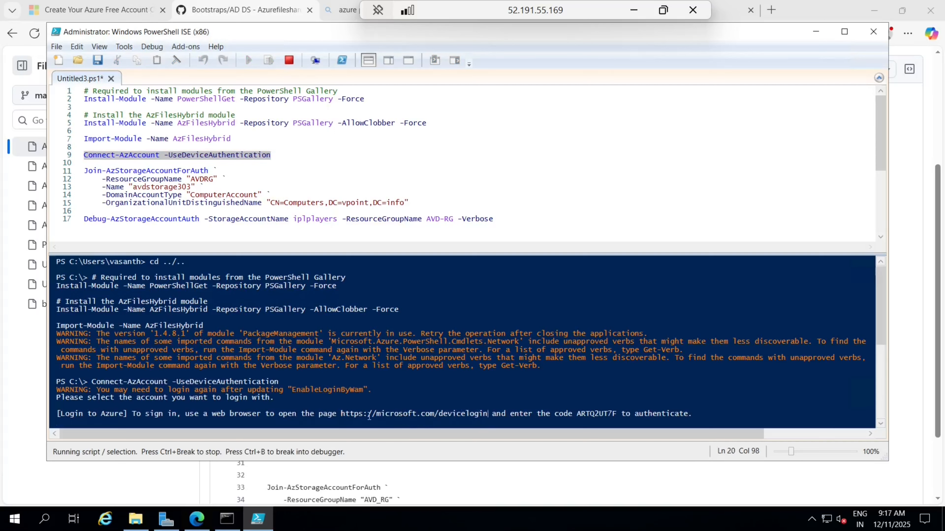
pyautogui.moveTo(487, 414); pyautogui.dragTo(344, 414)
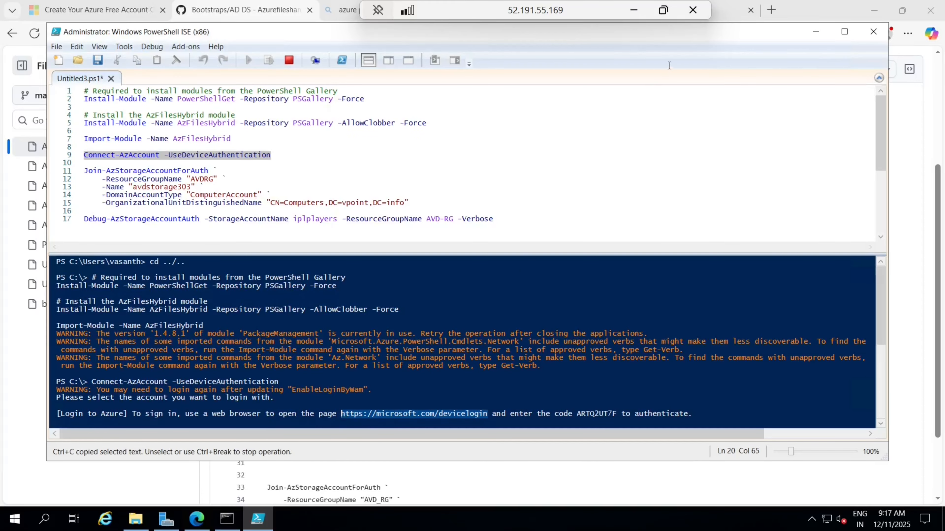
pyautogui.click(771, 10)
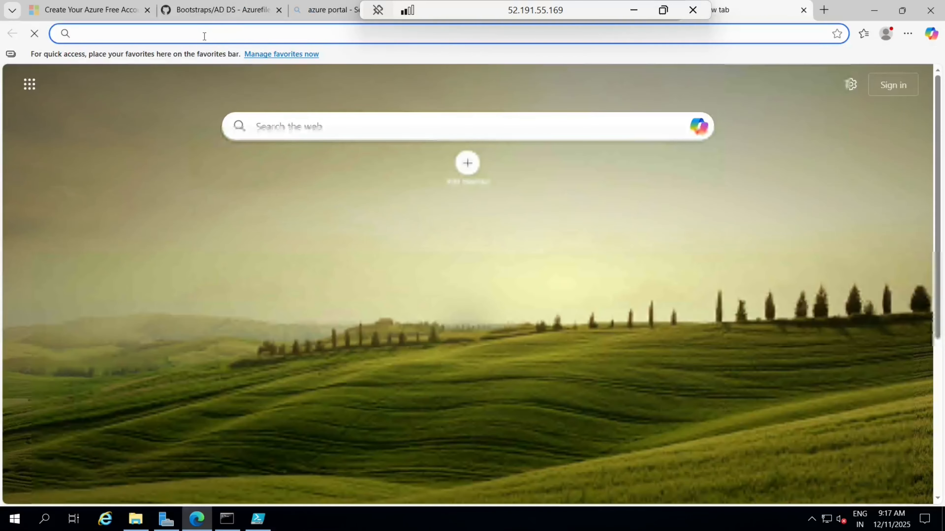
# Step: Enter the device code from PowerShell ISE at microsoft.com/devicelogin and approve the Azure PowerShell sign-in
pyautogui.write('https://microsoft.com/devicelogin')
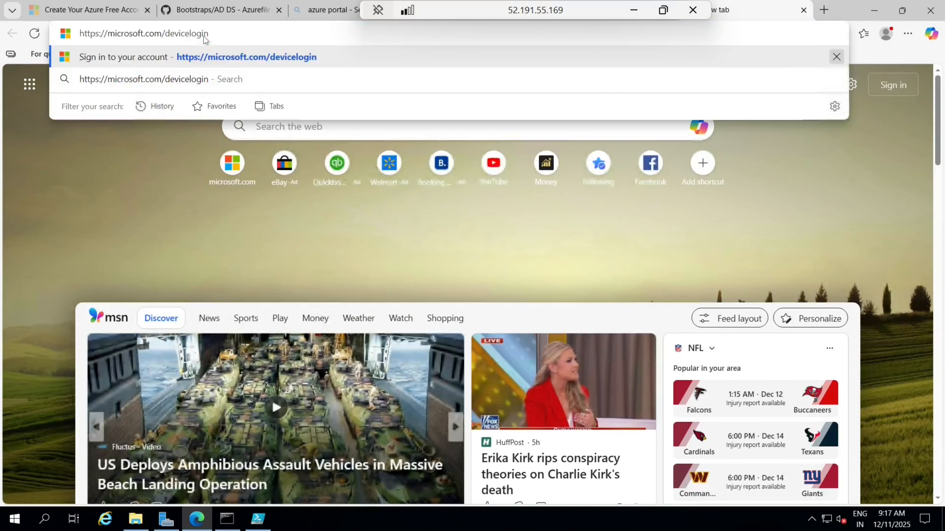
pyautogui.press('Return')
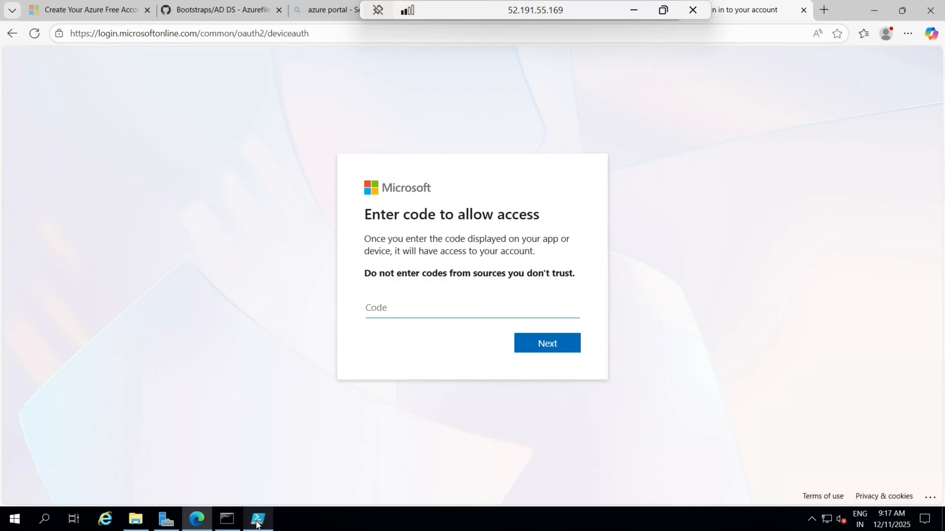
pyautogui.click(251, 527)
pyautogui.moveTo(579, 414); pyautogui.dragTo(618, 414)
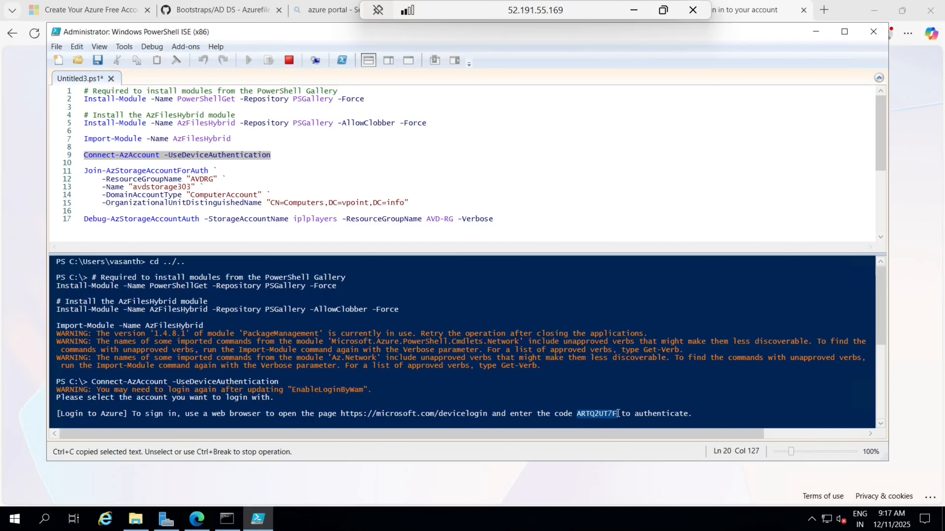
pyautogui.click(752, 16)
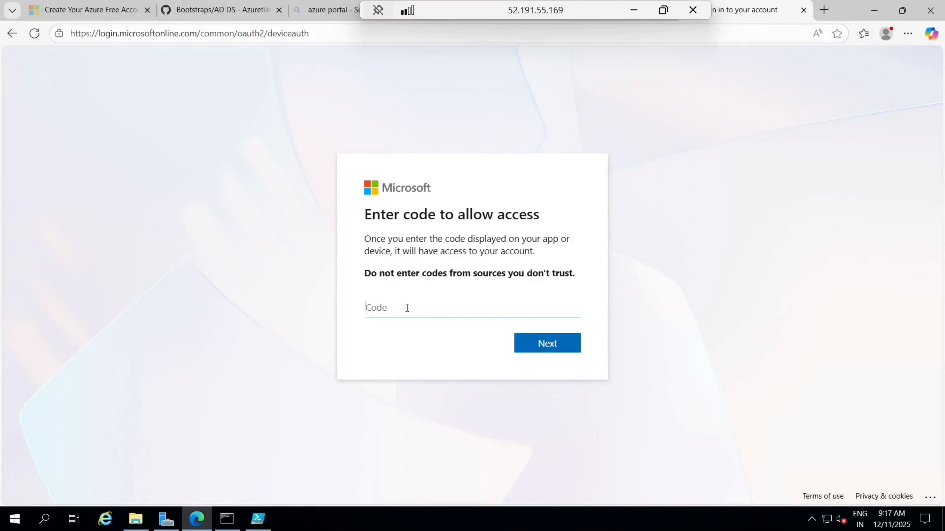
pyautogui.write('ARTQ2UT7F')
pyautogui.click(538, 343)
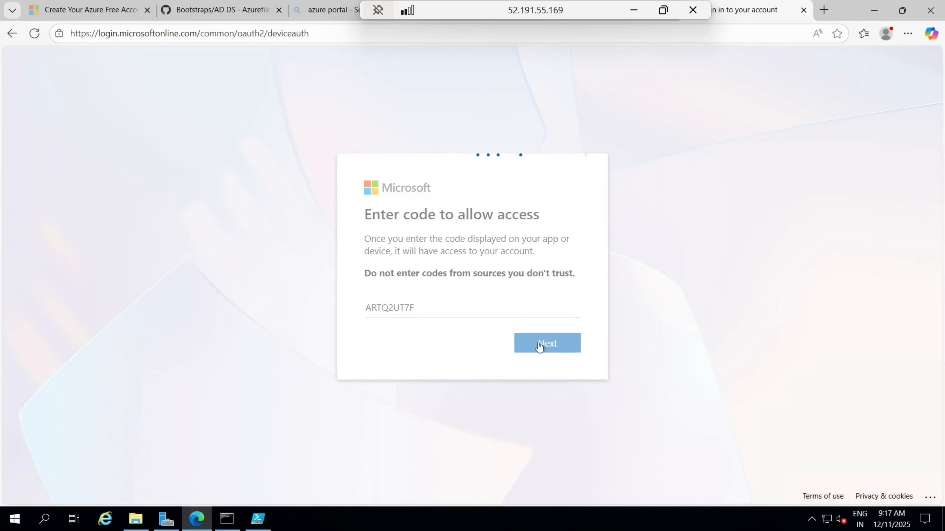
pyautogui.click(444, 273)
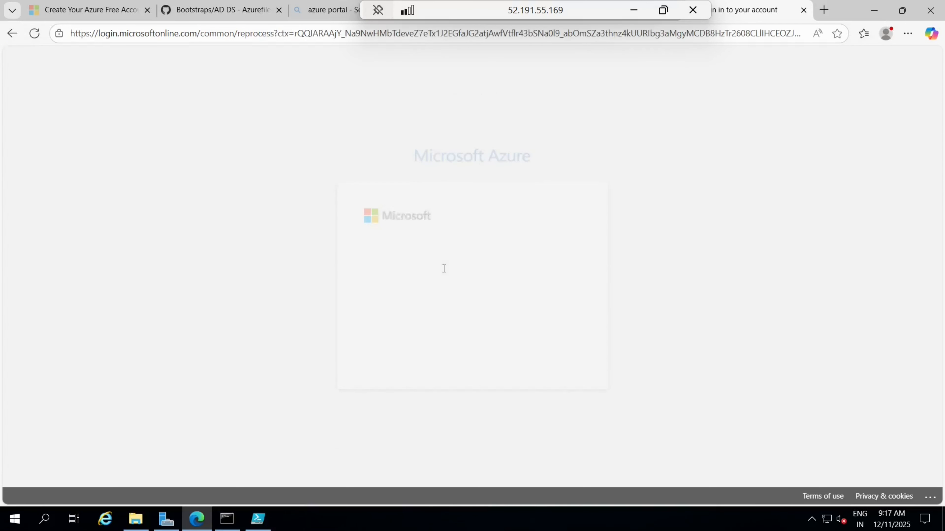
pyautogui.click(543, 355)
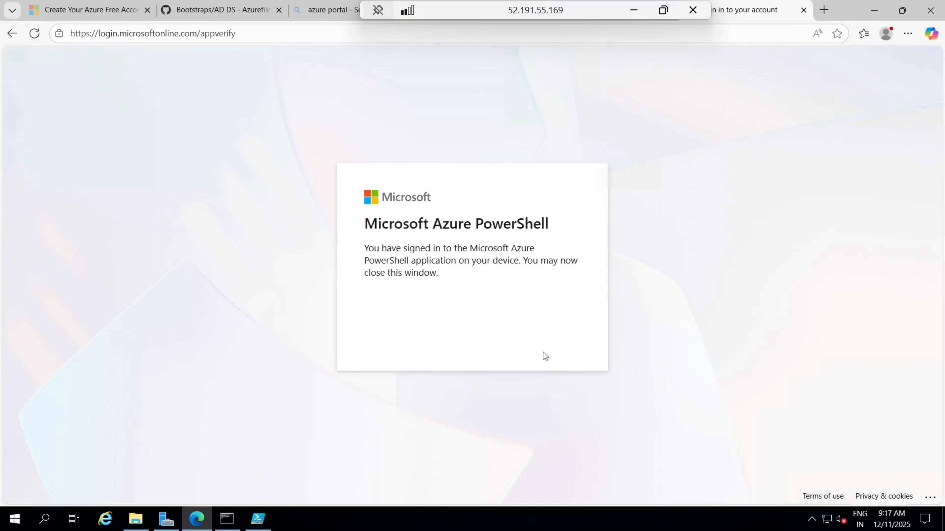
pyautogui.click(258, 518)
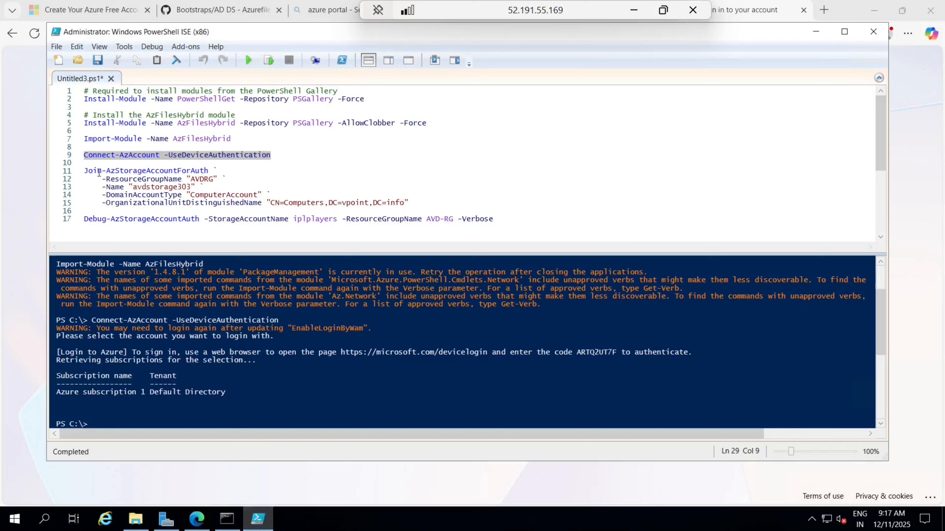
# Step: Set -ResourceGroupName to "AVD-RG" and -Name to "iplplayers", then run the Join-AzStorageAccountForAuth block
pyautogui.moveTo(84, 170); pyautogui.dragTo(411, 202)
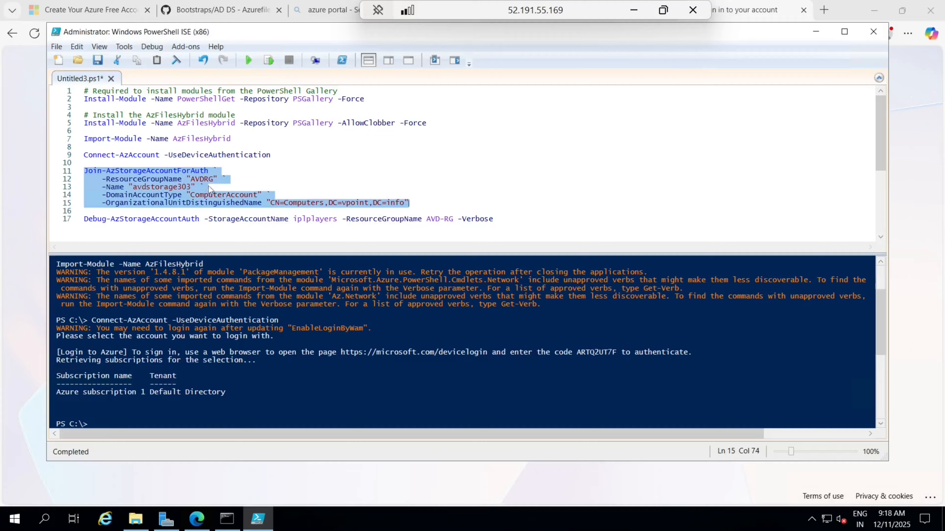
pyautogui.click(205, 177)
pyautogui.write('-')
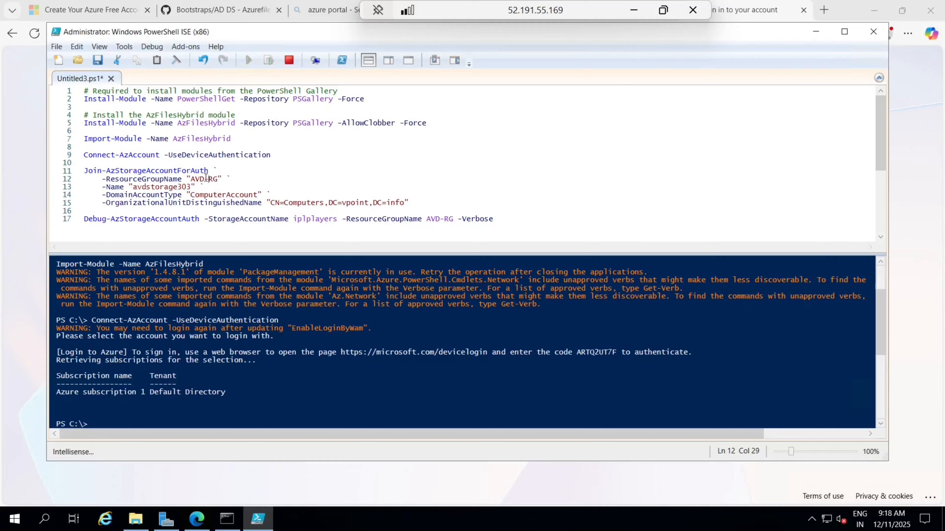
pyautogui.click(192, 187)
pyautogui.press('BackSpace')
pyautogui.press('BackSpace')
pyautogui.press('BackSpace')
pyautogui.press('BackSpace')
pyautogui.press('BackSpace')
pyautogui.press('BackSpace')
pyautogui.press('BackSpace')
pyautogui.press('BackSpace')
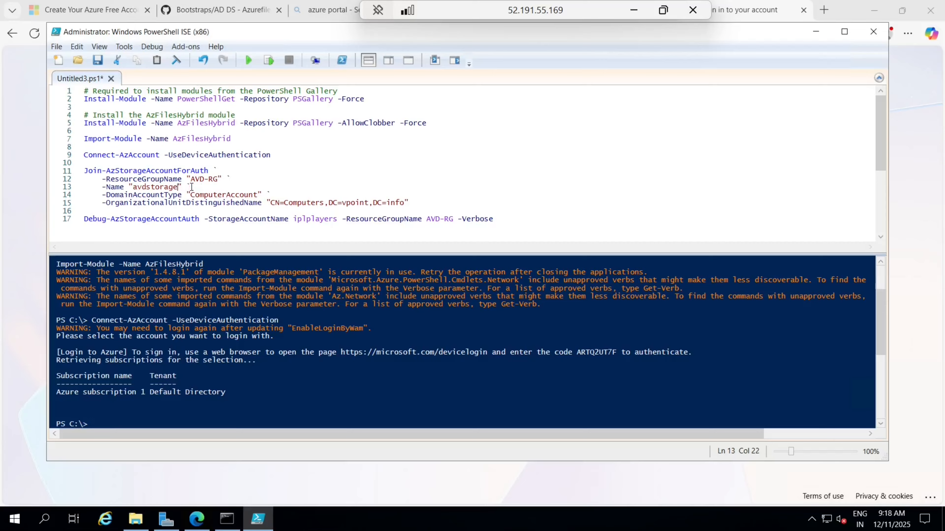
pyautogui.press('BackSpace')
pyautogui.press('BackSpace')
pyautogui.press('BackSpace')
pyautogui.press('BackSpace')
pyautogui.press('BackSpace')
pyautogui.write('iplplayers')
pyautogui.moveTo(417, 204); pyautogui.dragTo(86, 172)
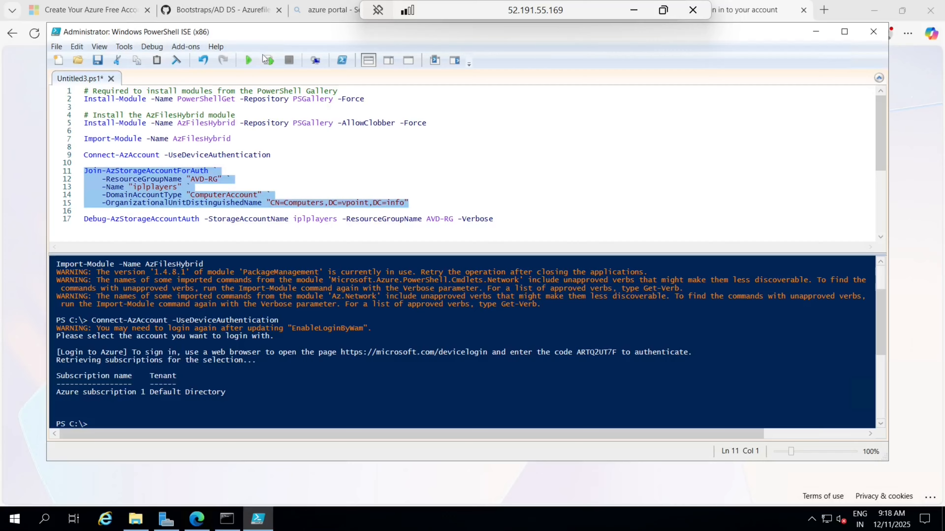
pyautogui.click(268, 60)
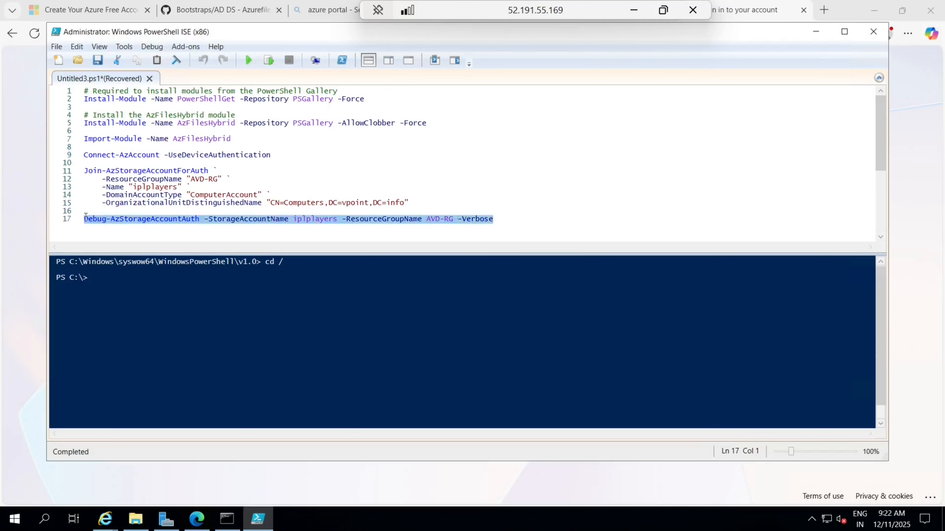
# Step: Run Debug-AzStorageAccountAuth, sign in with the account, and close the Authentication Complete browser window
pyautogui.click(270, 60)
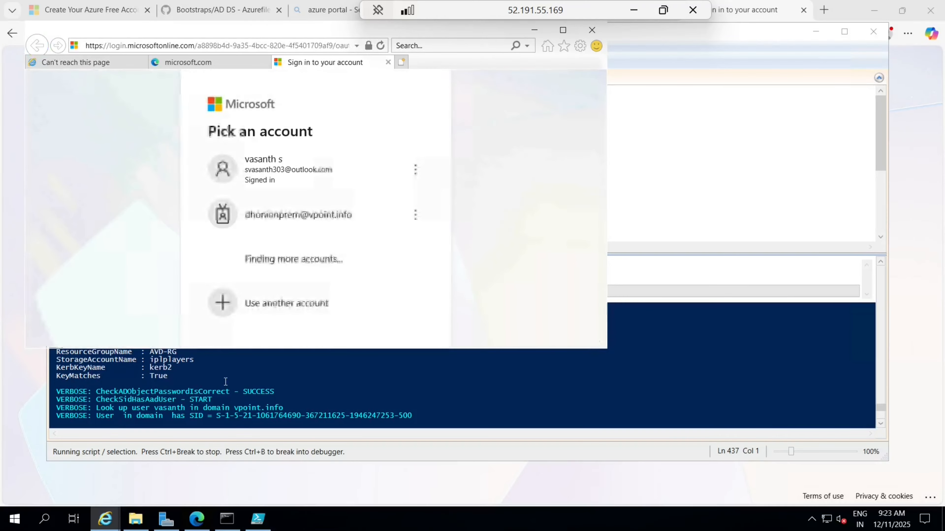
pyautogui.click(298, 186)
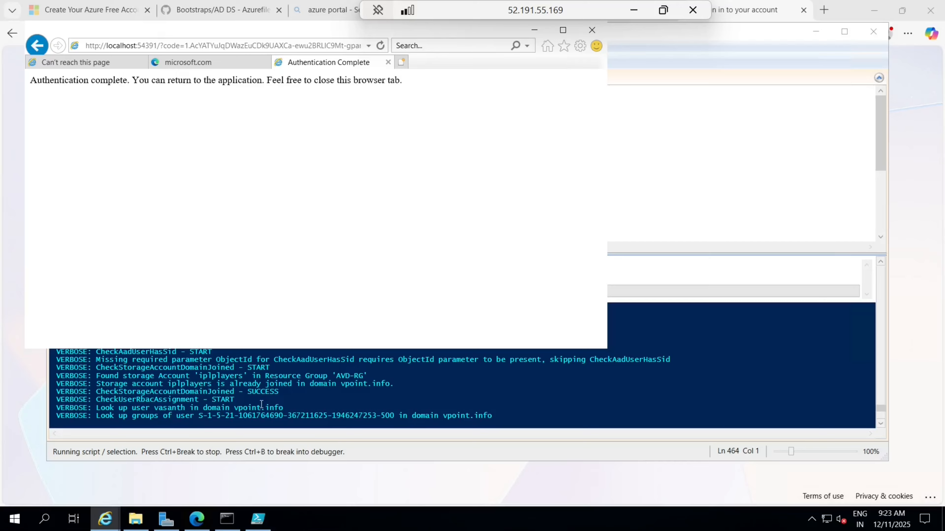
pyautogui.click(592, 31)
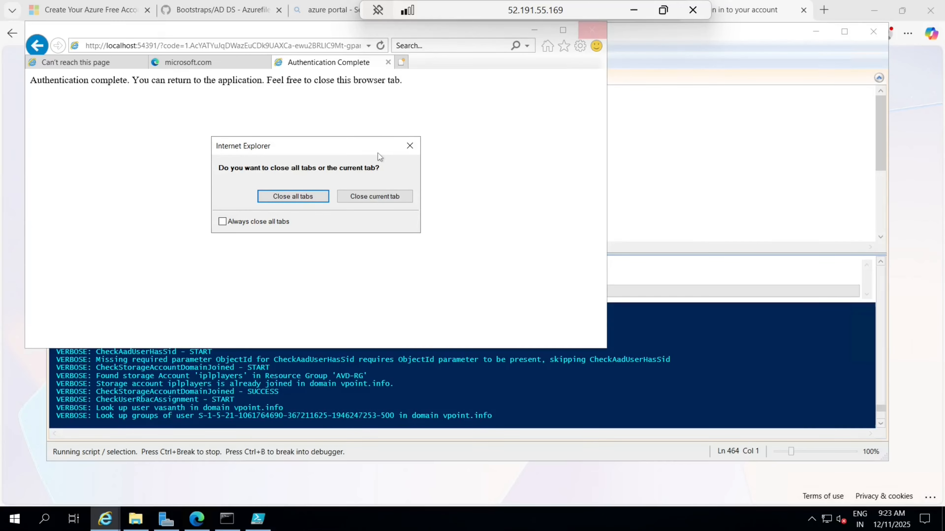
pyautogui.click(301, 195)
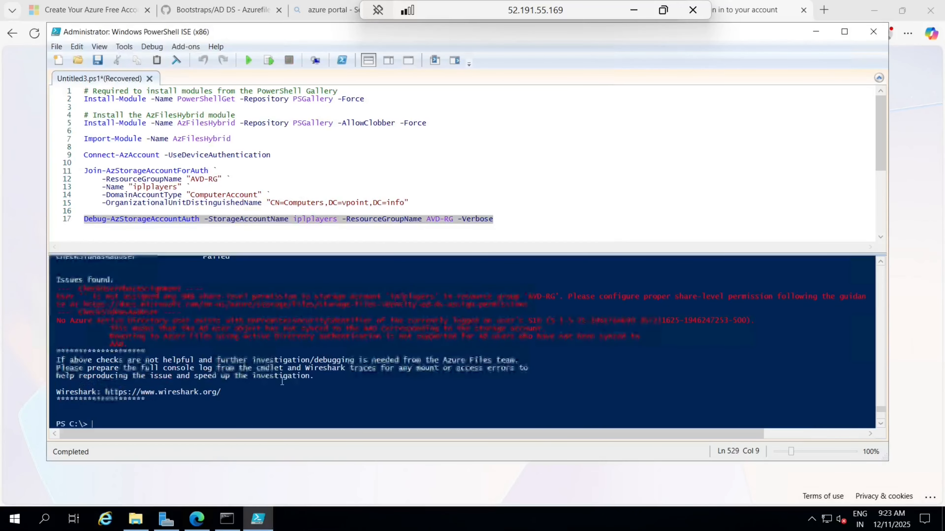
# Step: Review the Debug-AzStorageAccountAuth output, including the port 445 check and issues found
pyautogui.scroll(6, 282, 381)
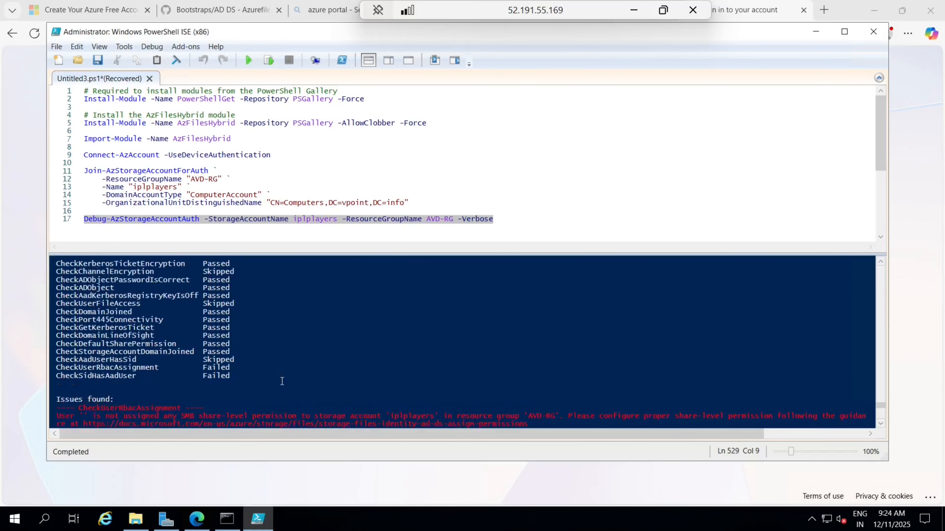
pyautogui.scroll(-8, 202, 313)
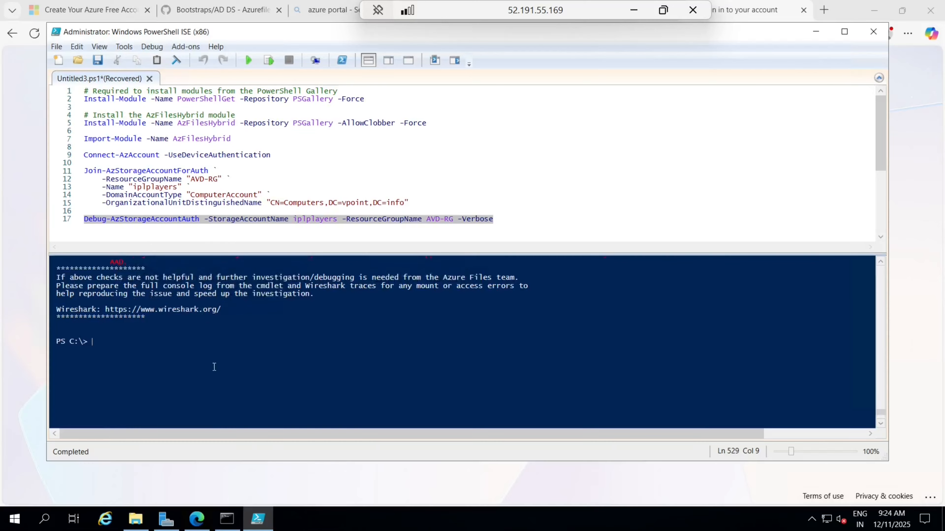
pyautogui.scroll(7, 214, 367)
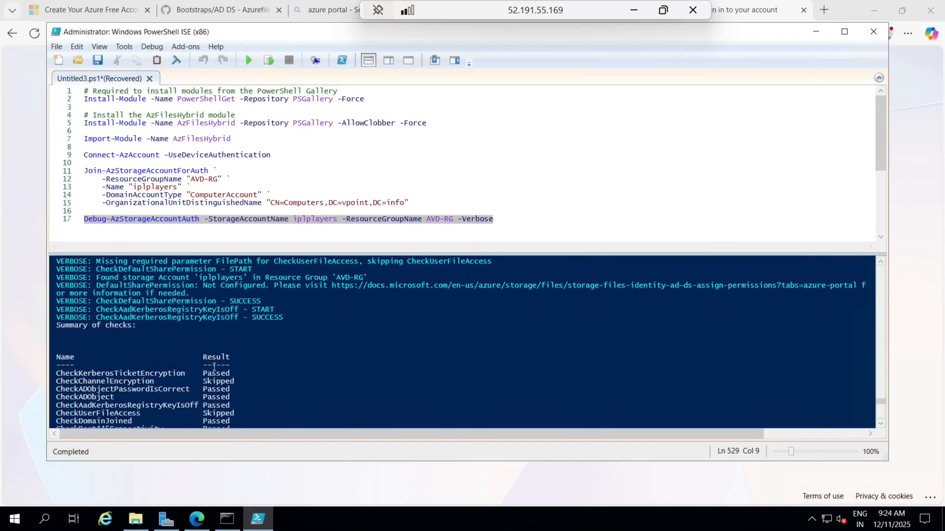
pyautogui.scroll(10, 163, 357)
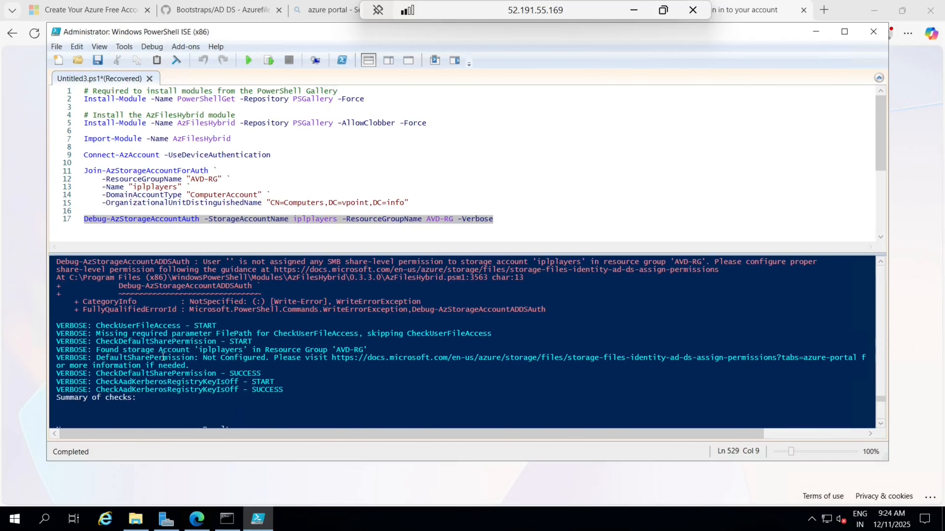
pyautogui.scroll(10, 163, 357)
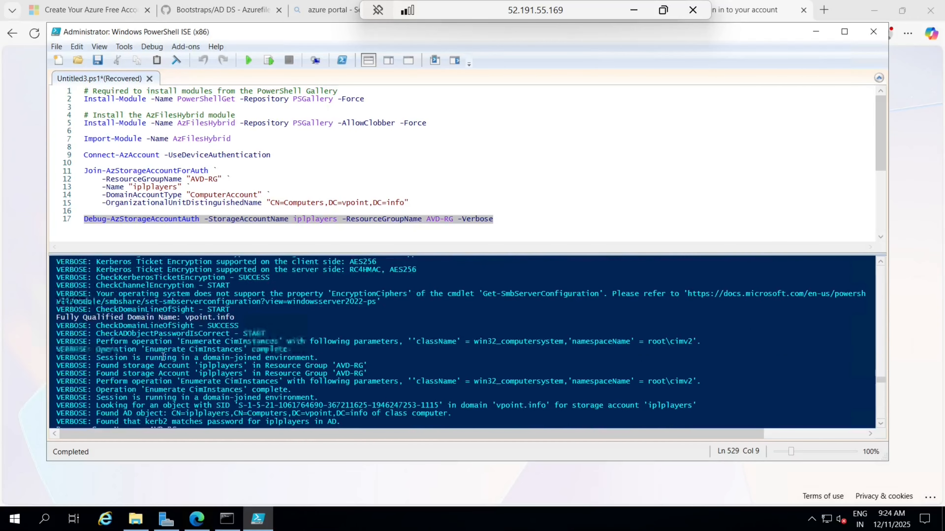
pyautogui.click(175, 360)
pyautogui.scroll(-10, 175, 361)
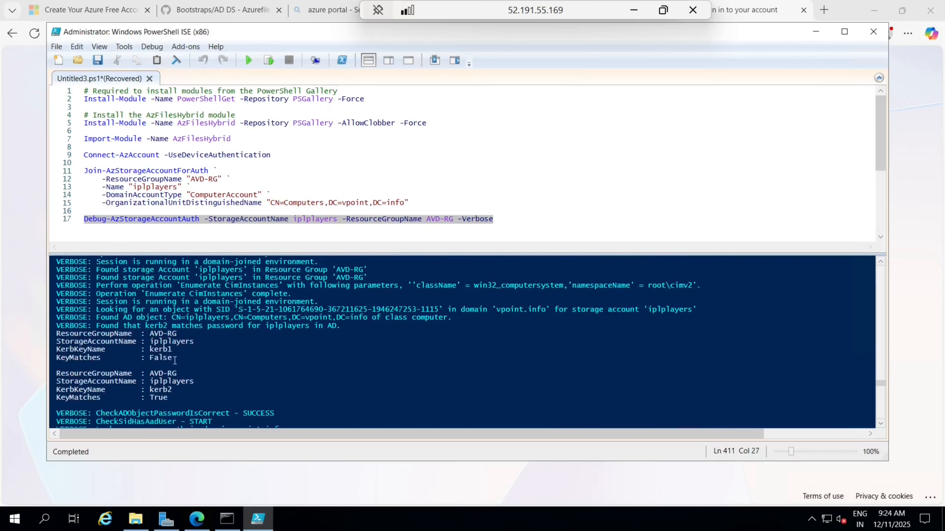
pyautogui.scroll(-10, 175, 360)
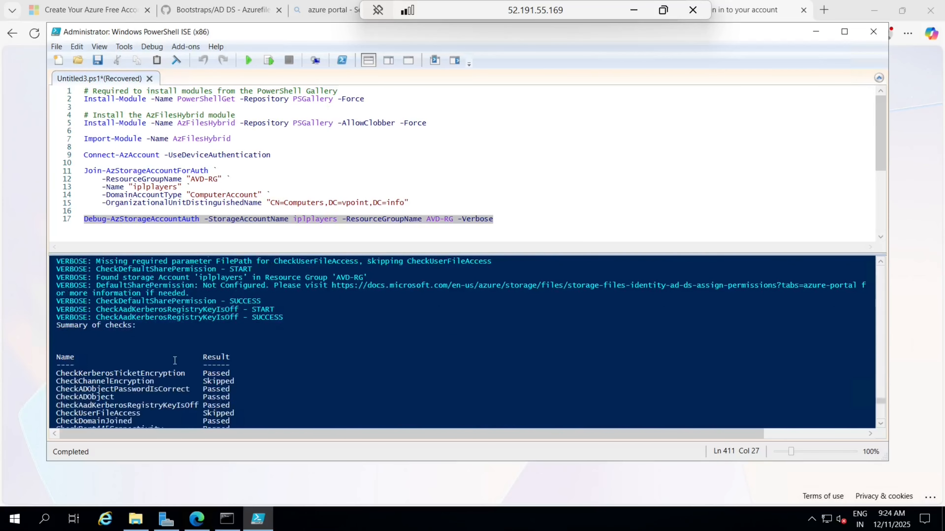
pyautogui.scroll(-5, 175, 361)
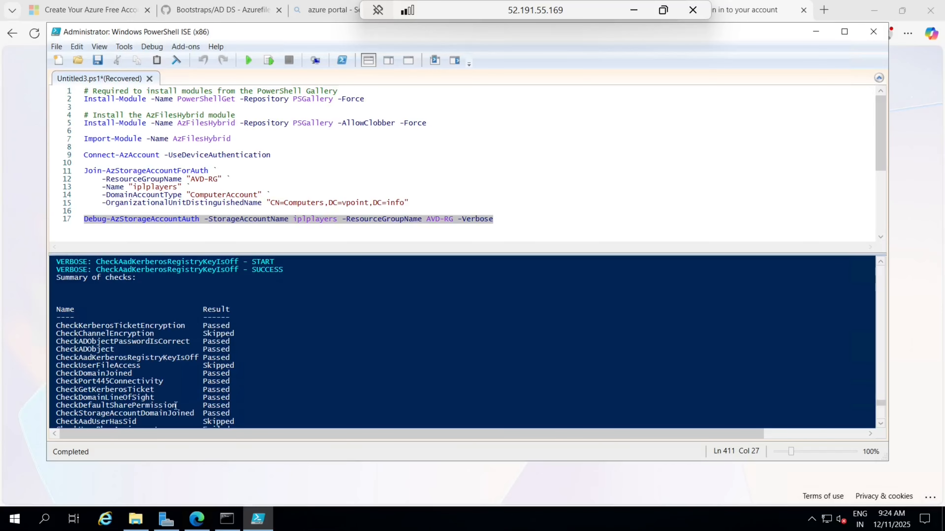
pyautogui.scroll(-6, 175, 405)
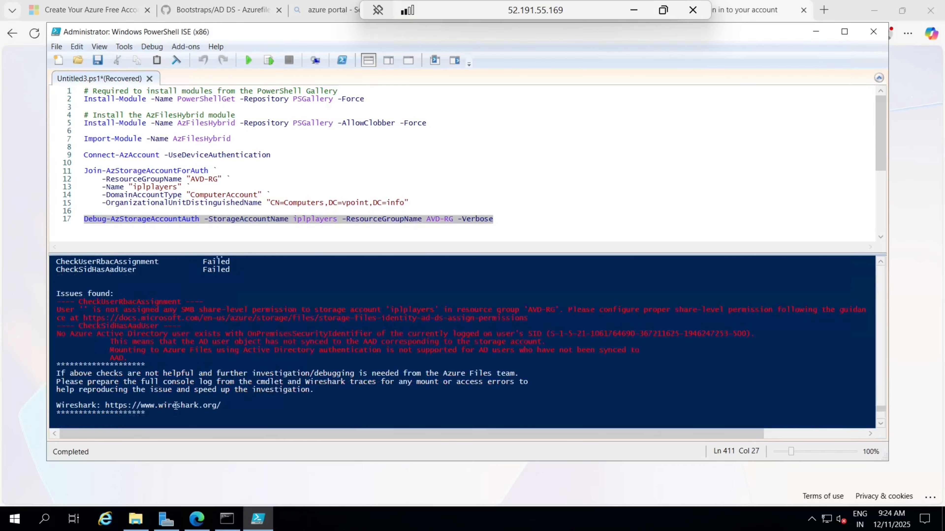
pyautogui.scroll(15, 199, 368)
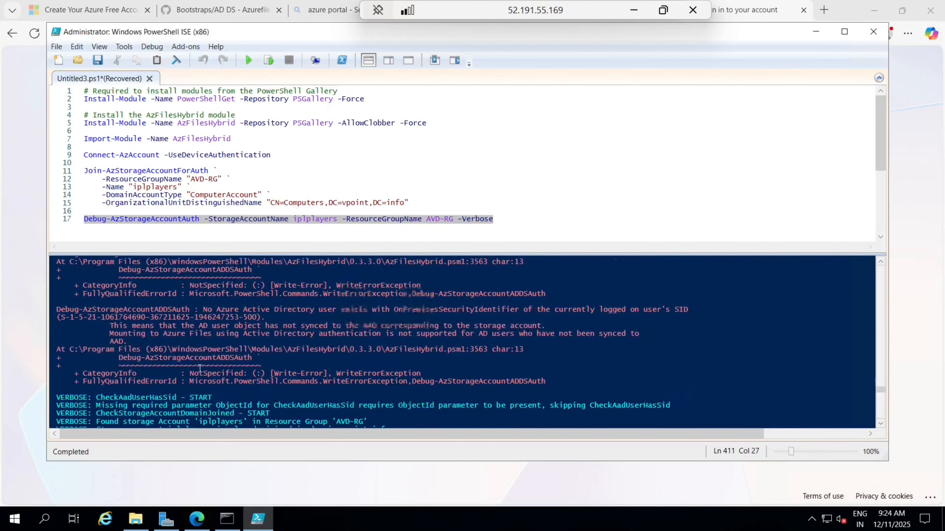
pyautogui.scroll(15, 199, 369)
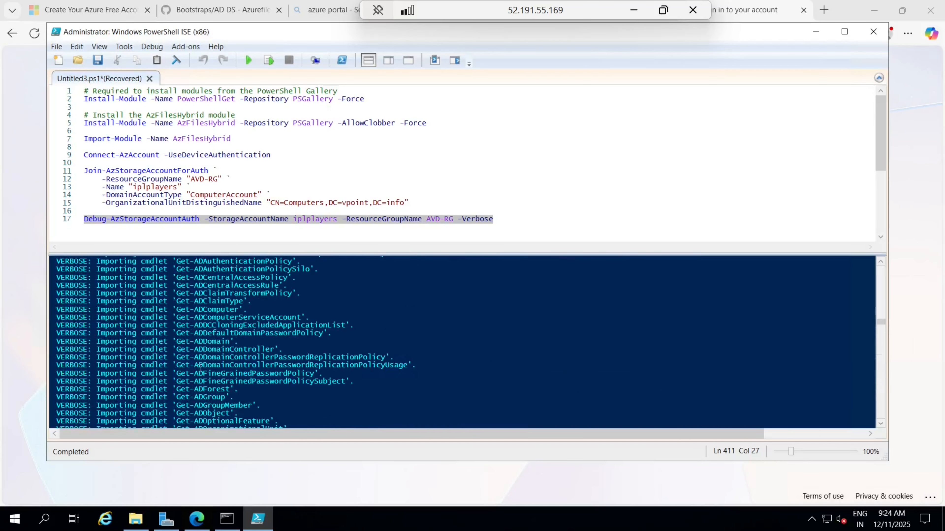
pyautogui.scroll(15, 200, 368)
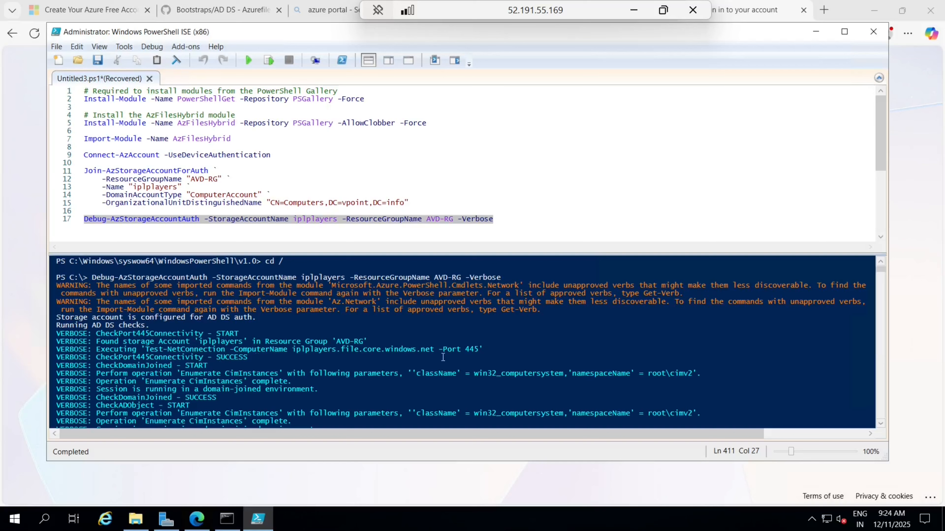
pyautogui.moveTo(436, 349); pyautogui.dragTo(484, 349)
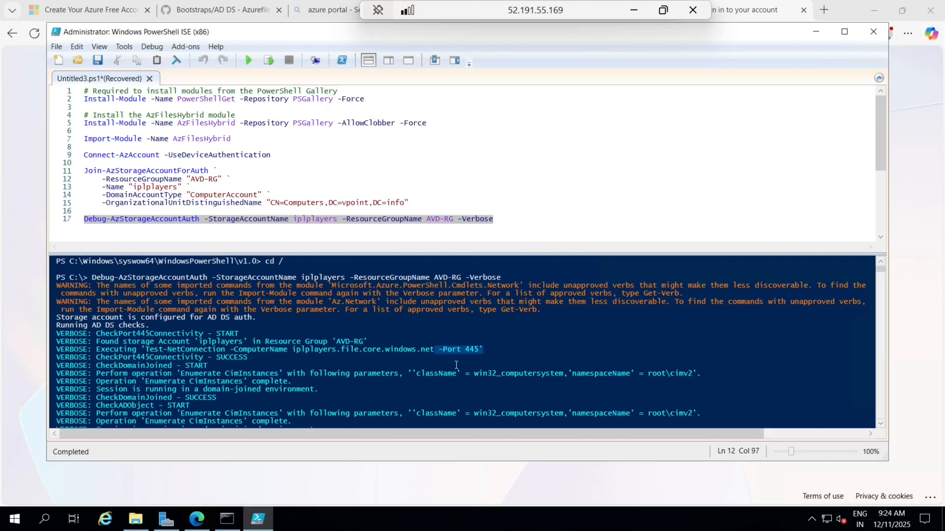
pyautogui.click(450, 367)
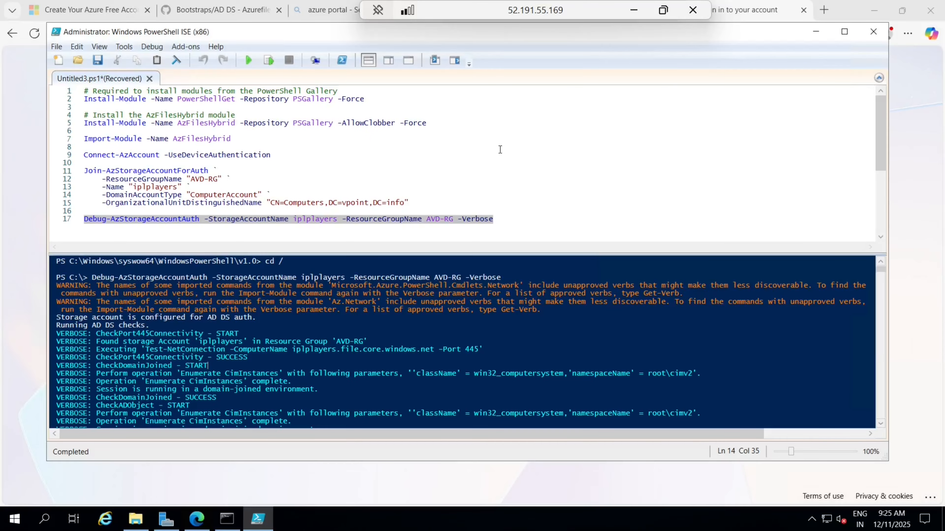
# Step: Minimize PowerShell ISE, show the Azure free account tab, and restore the remote session window
pyautogui.click(815, 32)
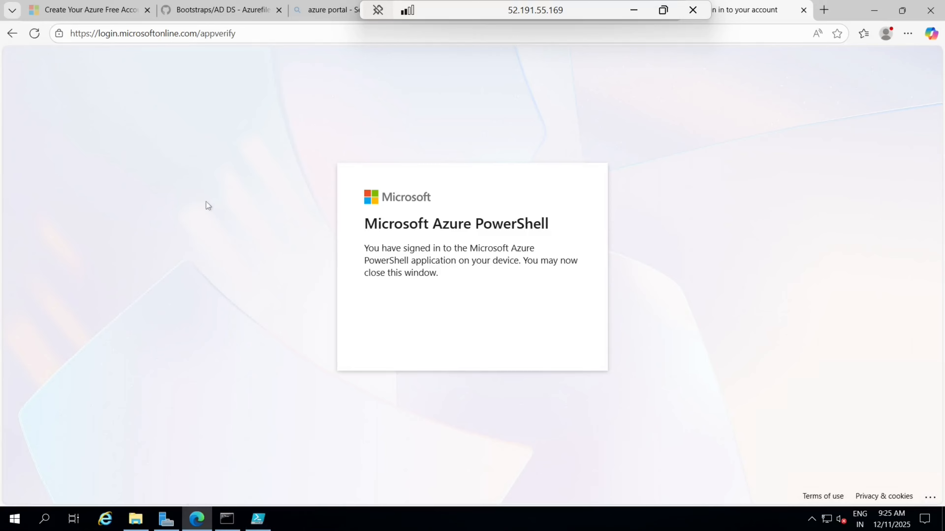
pyautogui.click(104, 10)
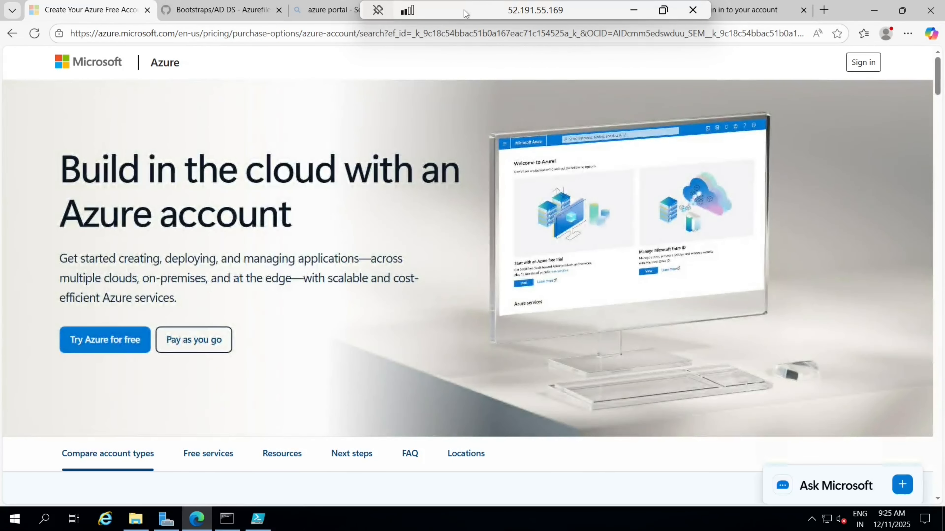
pyautogui.moveTo(464, 13); pyautogui.dragTo(640, 13)
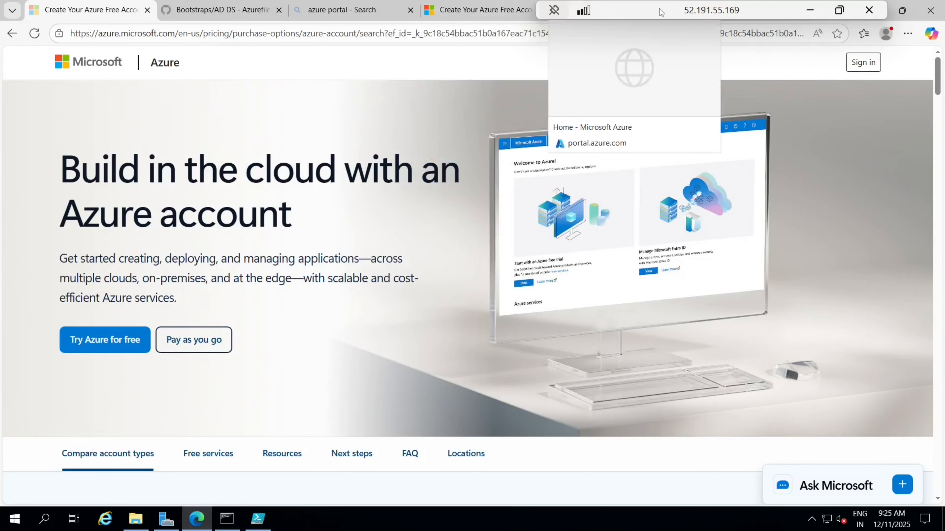
pyautogui.click(840, 10)
# Step: In the local portal, open the iplplayers storage account's file share identity-based access settings
pyautogui.moveTo(363, 27); pyautogui.dragTo(356, 23)
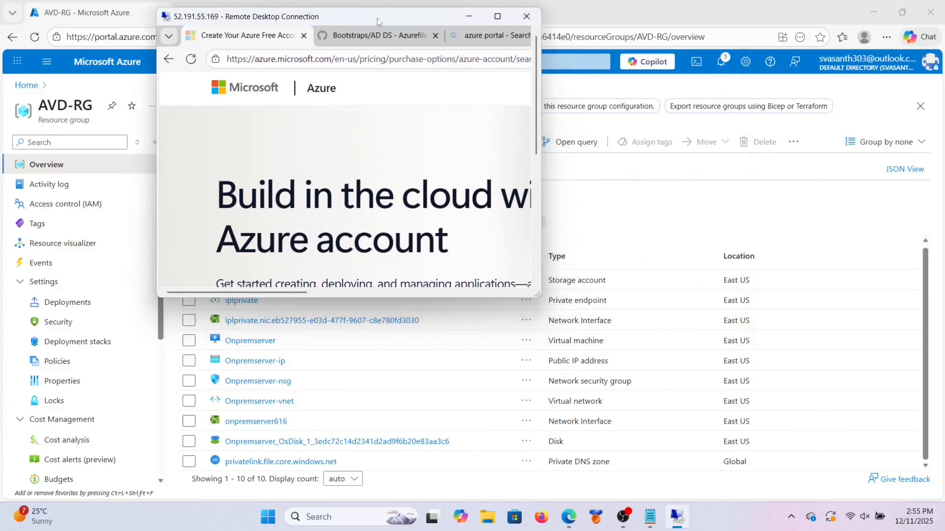
pyautogui.click(491, 18)
pyautogui.click(541, 11)
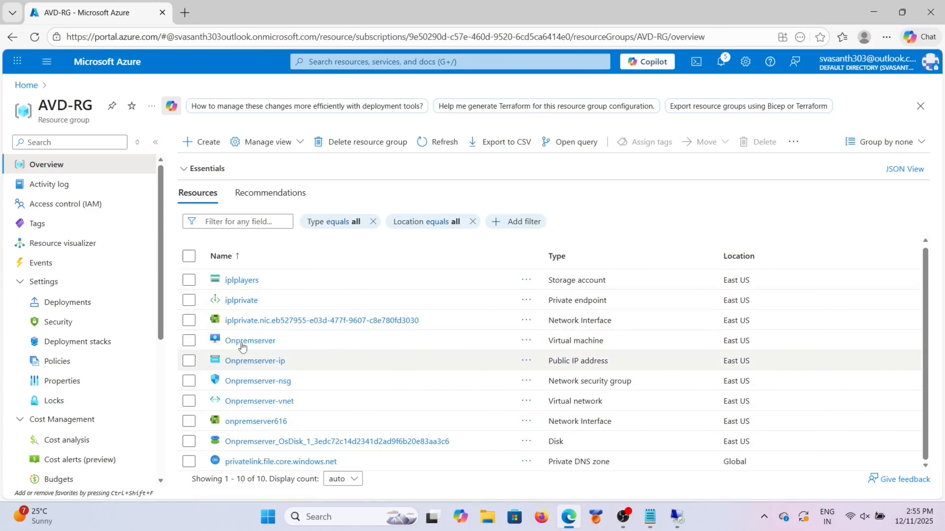
pyautogui.click(244, 281)
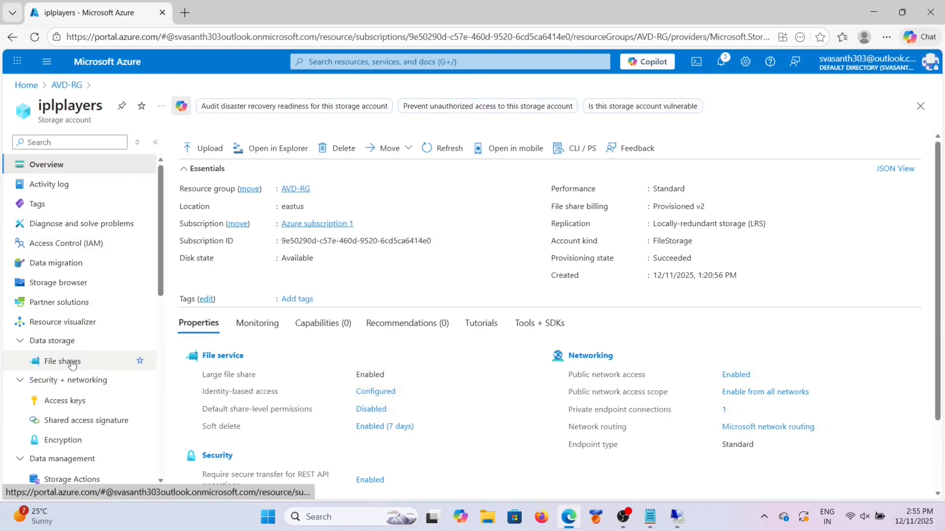
pyautogui.click(73, 361)
pyautogui.click(155, 143)
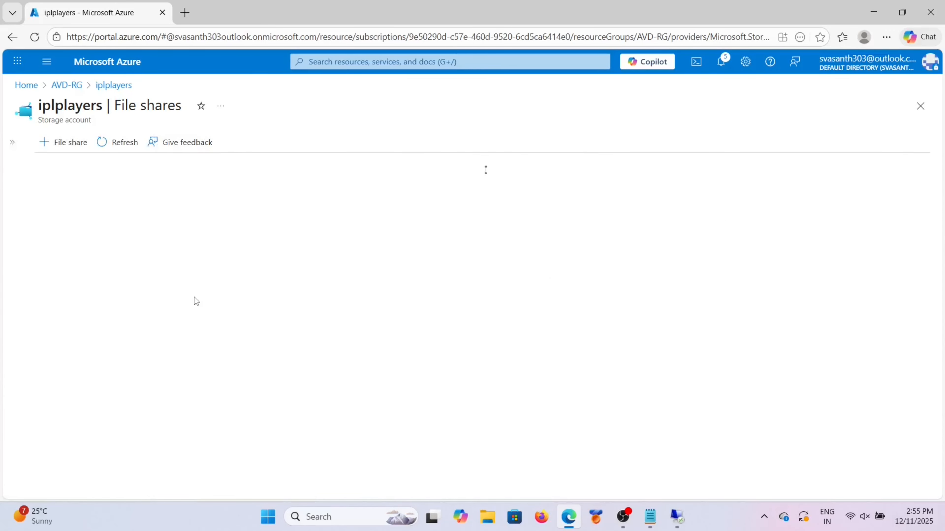
pyautogui.moveTo(96, 189); pyautogui.dragTo(190, 193)
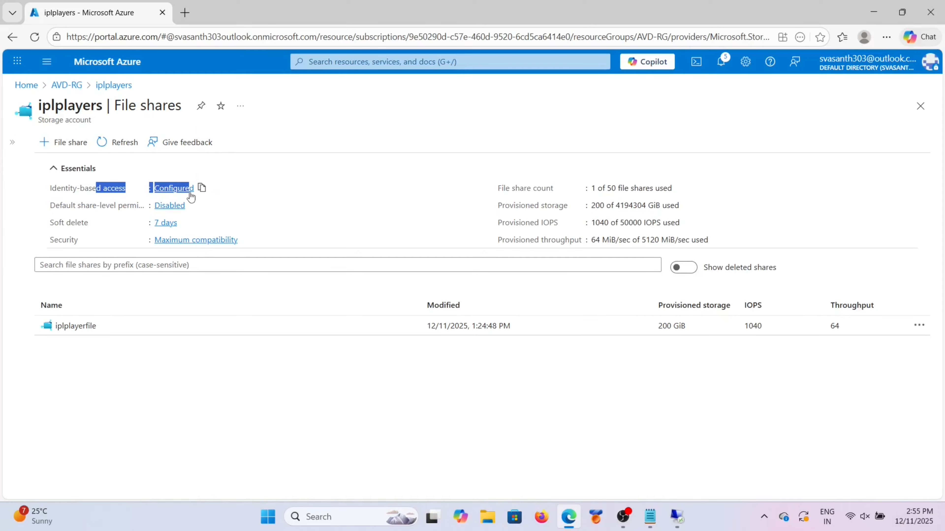
pyautogui.click(289, 206)
pyautogui.click(175, 188)
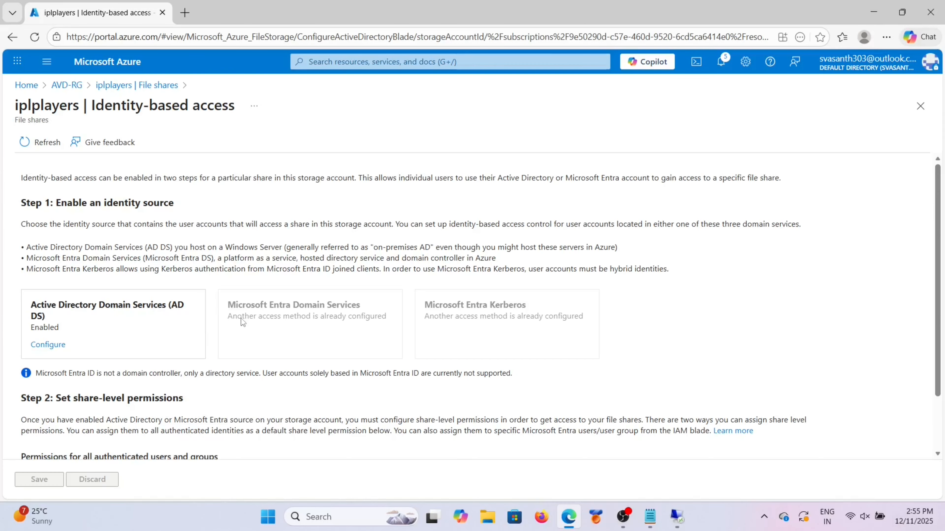
# Step: Save Storage File Data SMB Share Elevated Contributor as the default share permission for all authenticated users
pyautogui.scroll(-2, 124, 313)
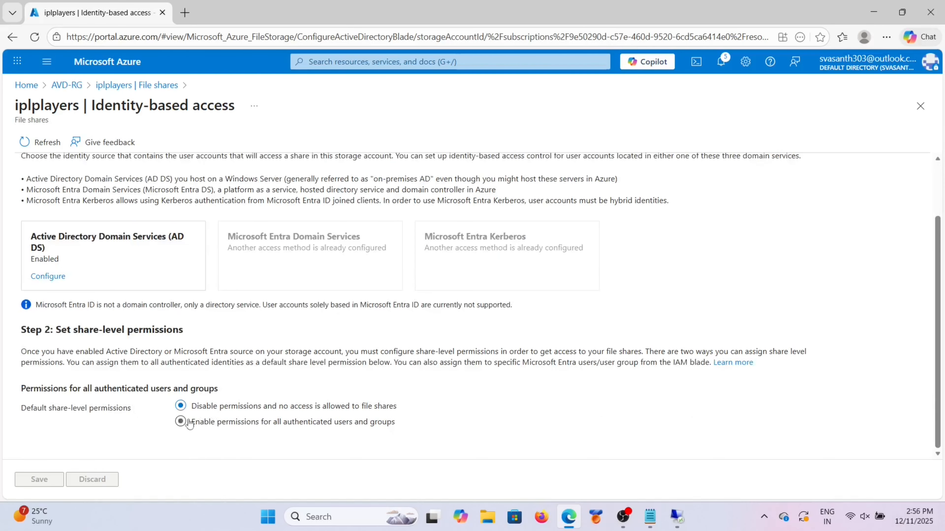
pyautogui.click(180, 421)
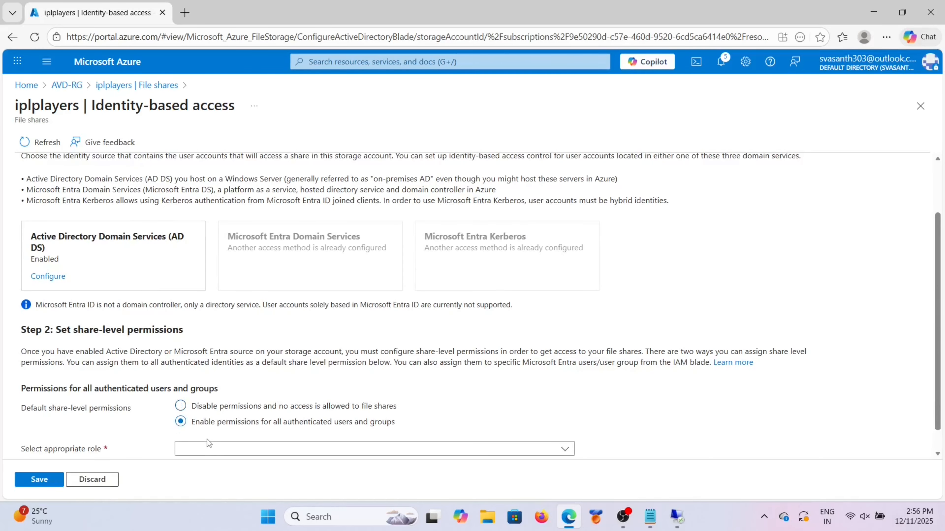
pyautogui.click(208, 449)
pyautogui.scroll(-1, 253, 390)
pyautogui.click(270, 425)
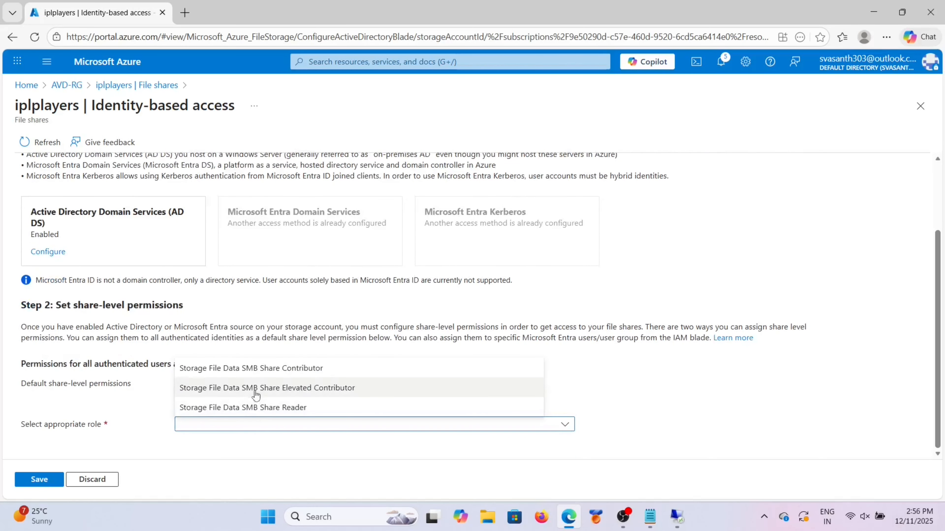
pyautogui.click(255, 389)
pyautogui.click(39, 480)
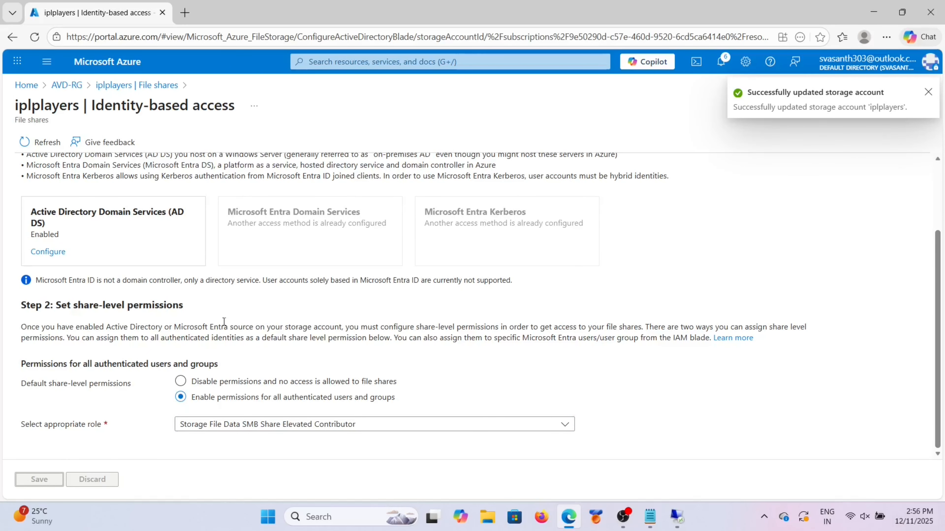
pyautogui.click(928, 92)
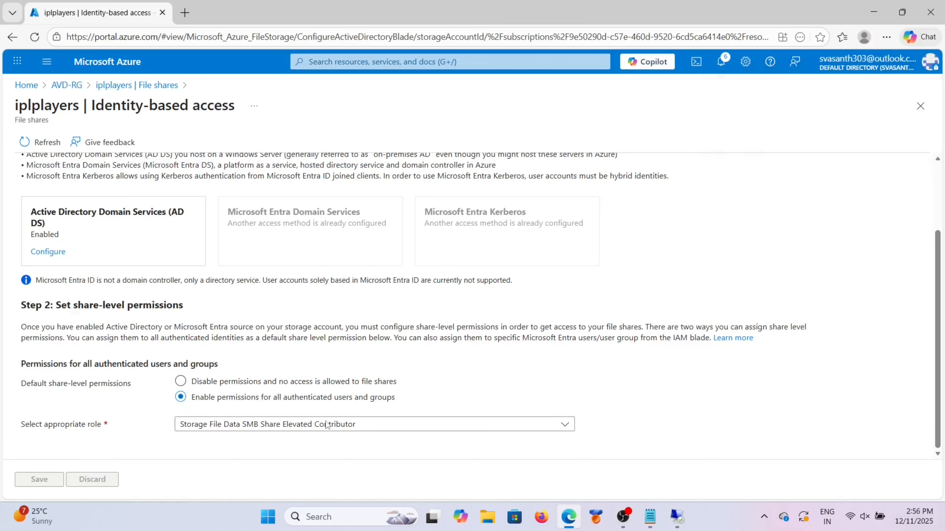
pyautogui.scroll(5, 327, 425)
pyautogui.click(66, 85)
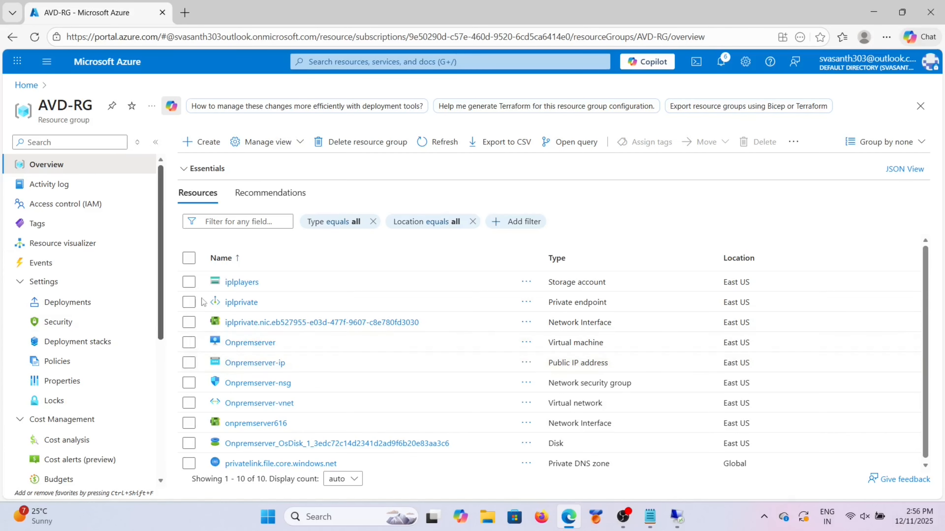
# Step: Copy the share URL of iplplayerfile in the iplplayers storage account, then return to the remote desktop
pyautogui.click(241, 282)
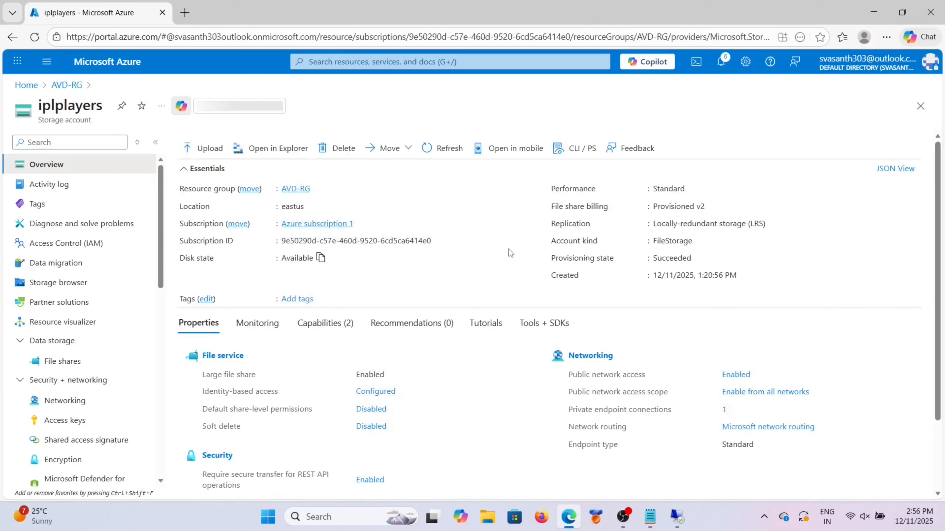
pyautogui.click(76, 362)
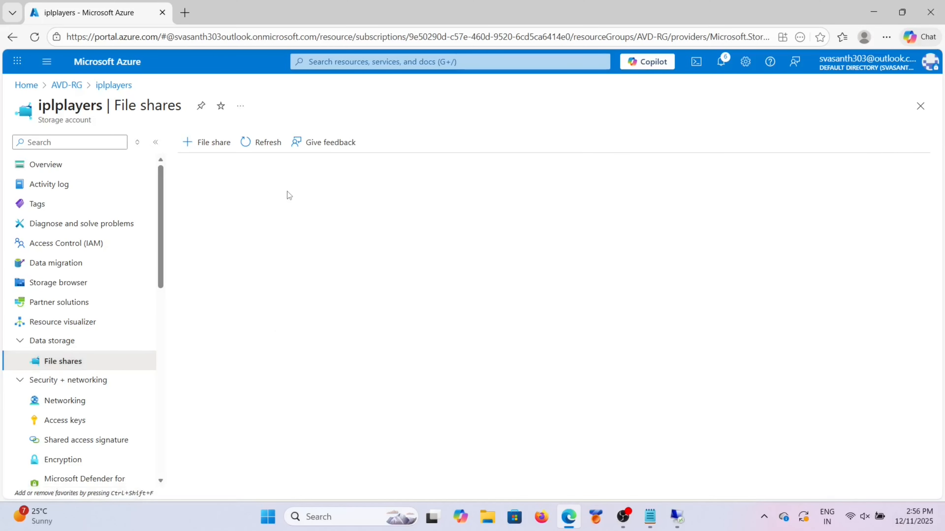
pyautogui.click(229, 326)
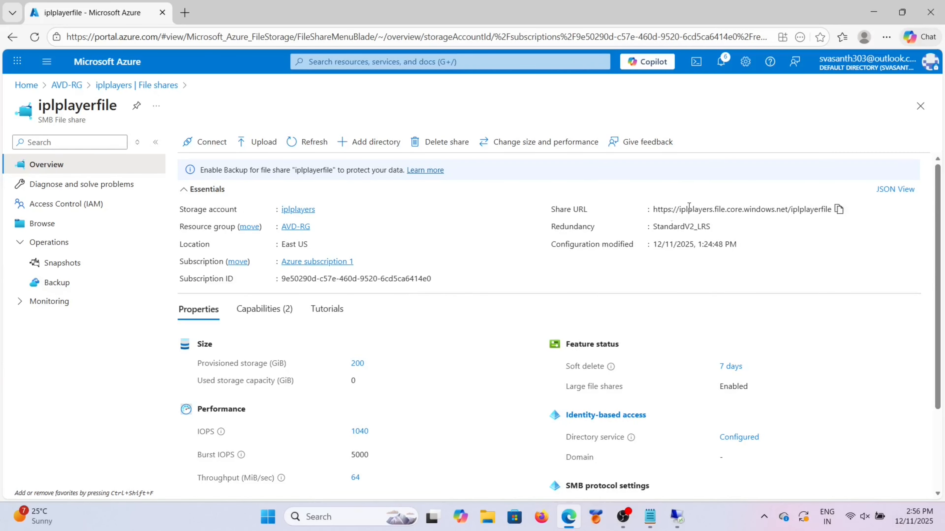
pyautogui.click(840, 210)
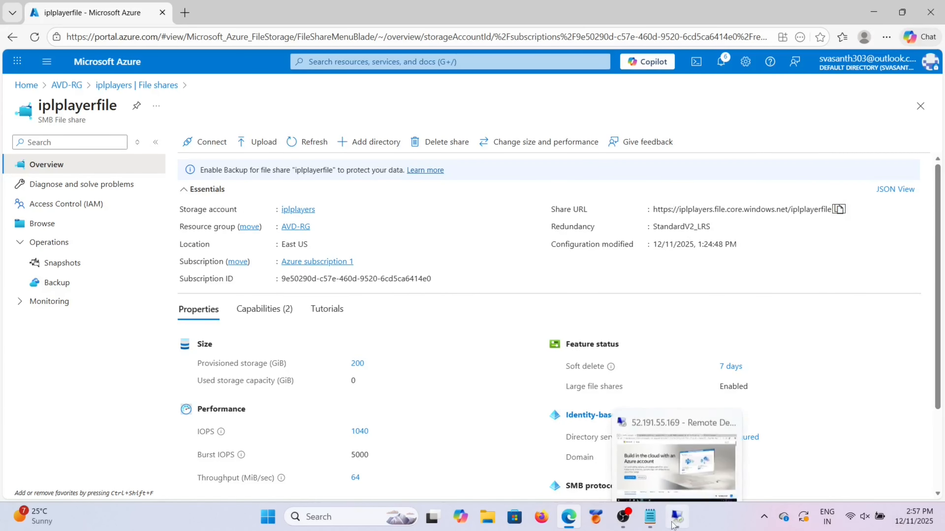
pyautogui.click(677, 517)
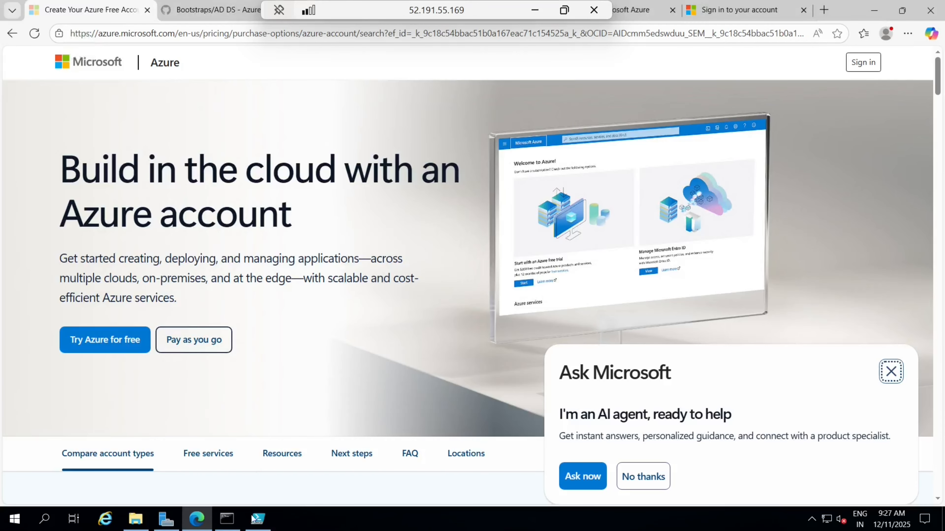
# Step: Move the PowerShell ISE window aside and open File Explorer at the Network location
pyautogui.click(252, 519)
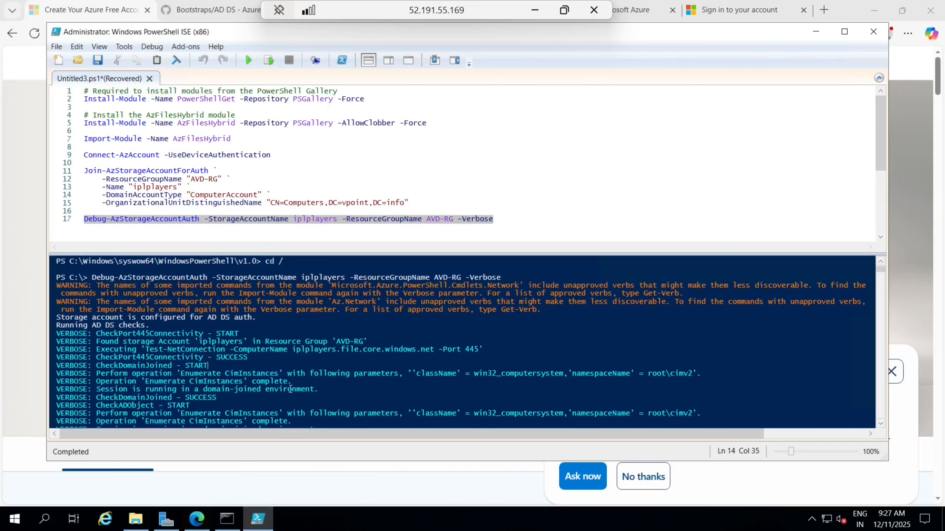
pyautogui.click(815, 30)
pyautogui.click(136, 518)
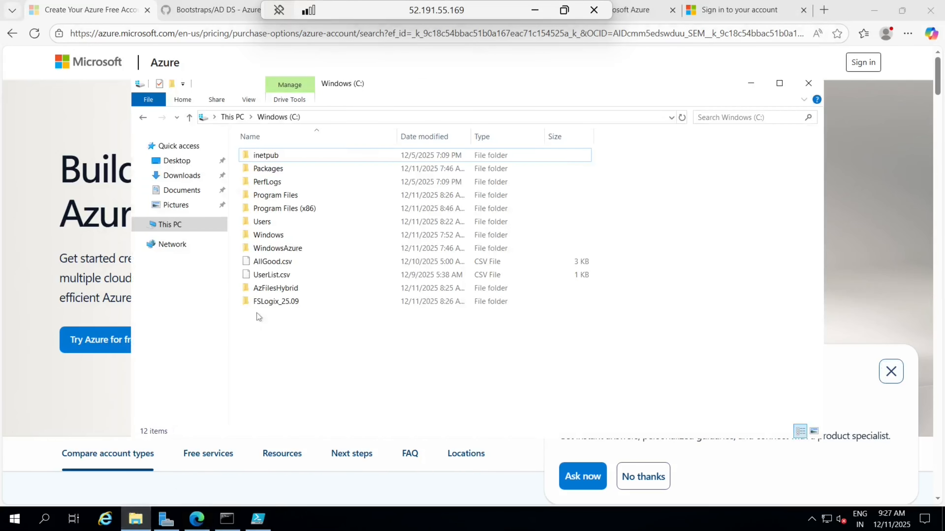
pyautogui.click(172, 244)
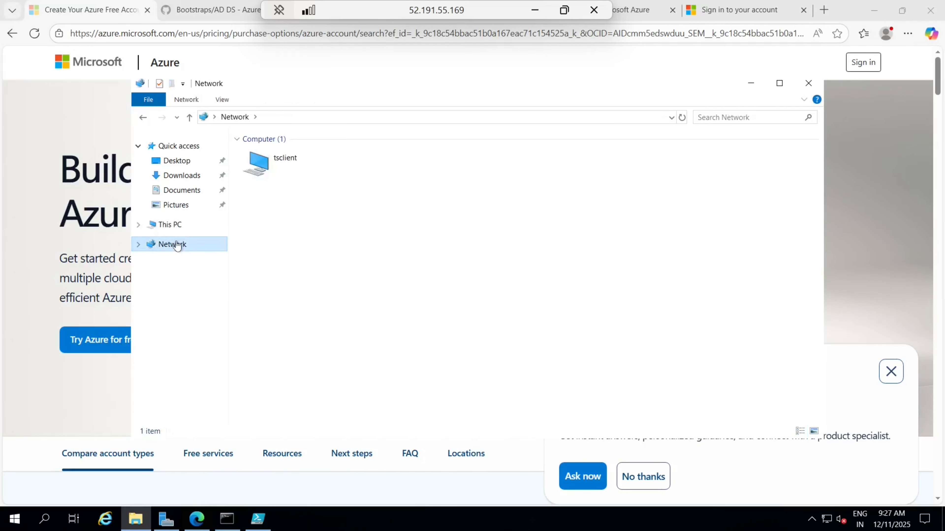
# Step: Map \\iplplayers.file.core.windows.net\iplplayerfile as drive Z: from the pasted share URL
pyautogui.rightClick(201, 248)
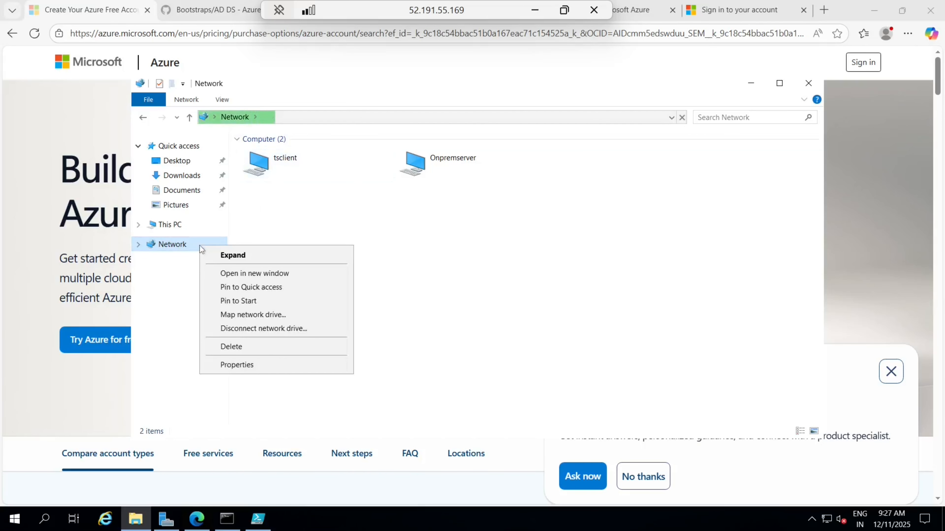
pyautogui.click(259, 313)
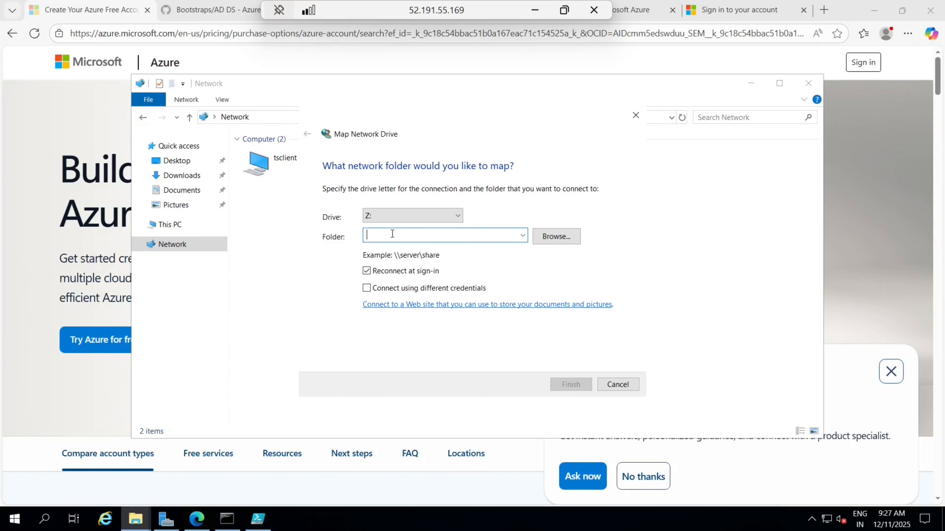
pyautogui.hotkey('ctrl', 'v')
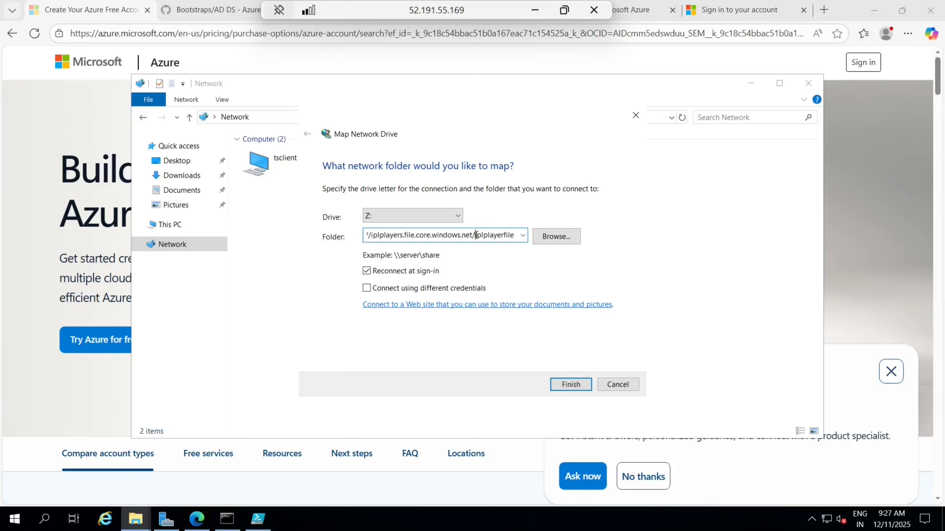
pyautogui.press('BackSpace')
pyautogui.write('\\')
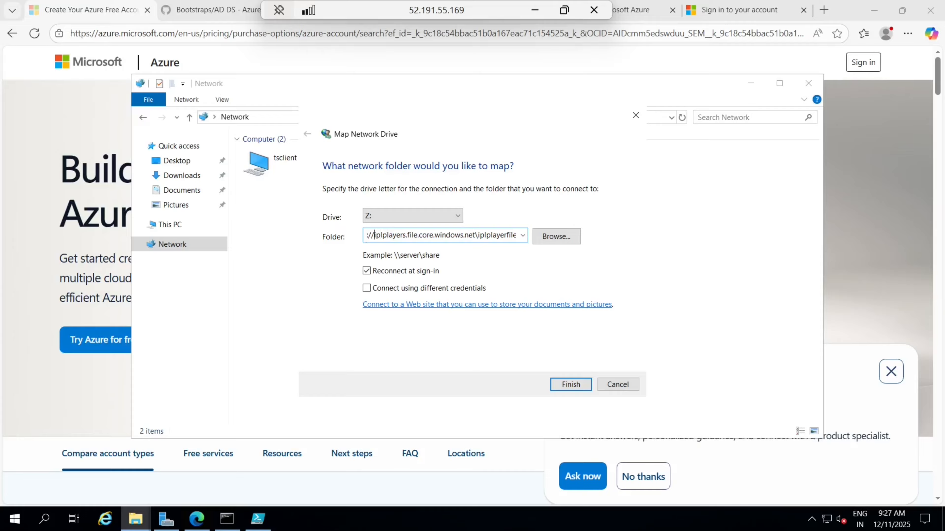
pyautogui.press('BackSpace')
pyautogui.press('BackSpace')
pyautogui.press('BackSpace')
pyautogui.press('BackSpace')
pyautogui.press('BackSpace')
pyautogui.press('BackSpace')
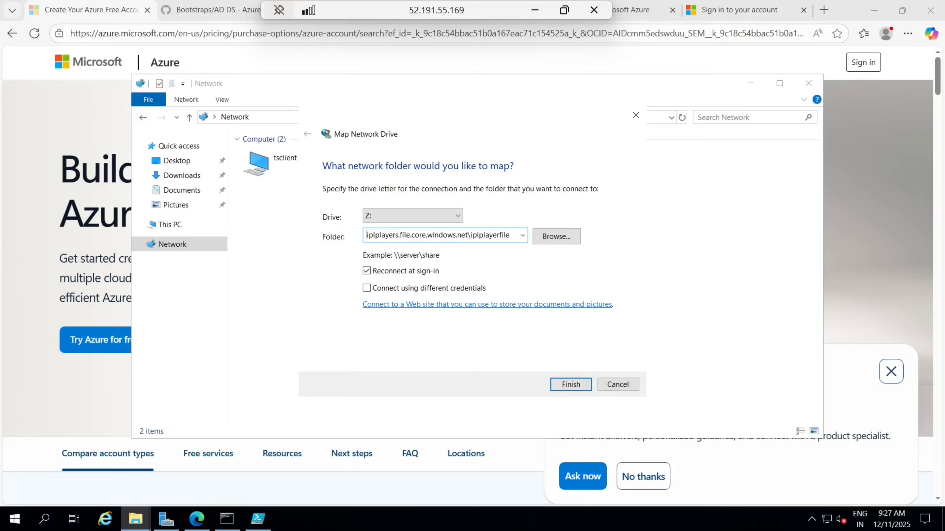
pyautogui.write('\\\\')
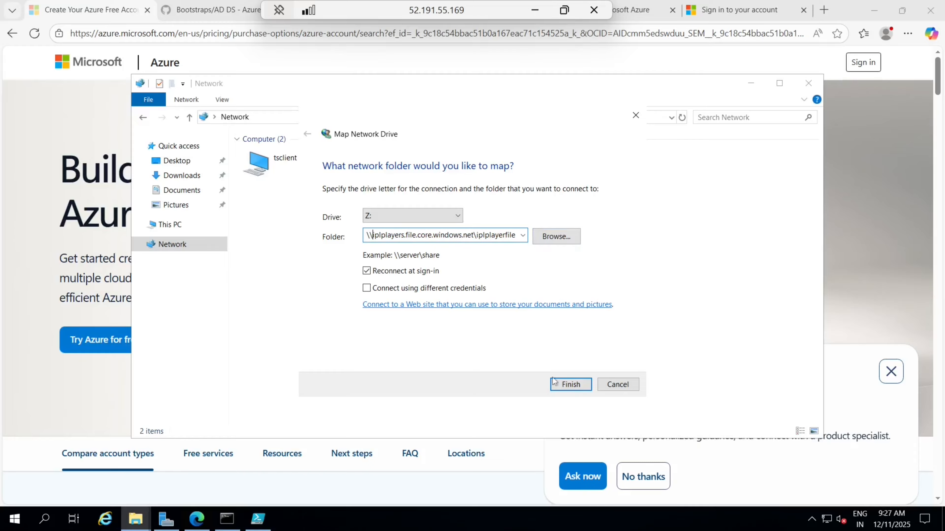
pyautogui.click(571, 385)
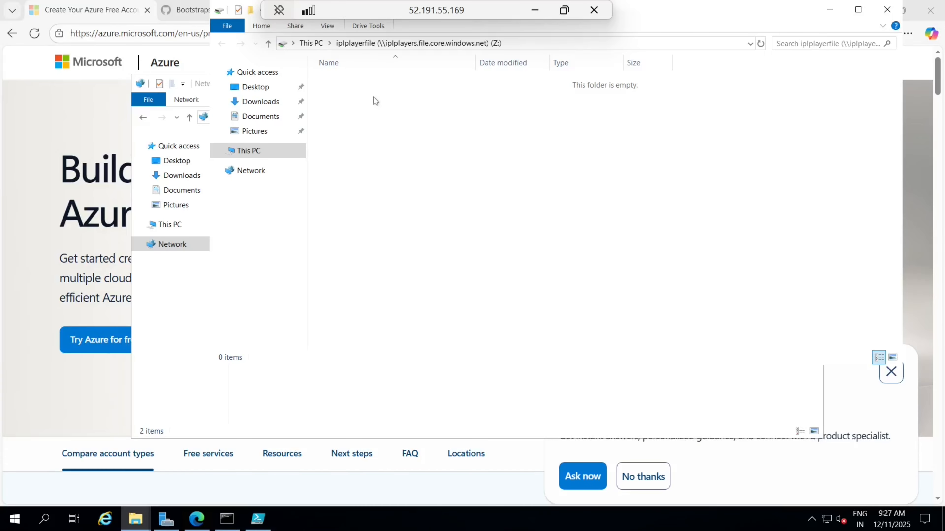
# Step: Create a new folder named AVDProfiles on drive Z:
pyautogui.click(250, 10)
pyautogui.press('capslock')
pyautogui.write('AVD')
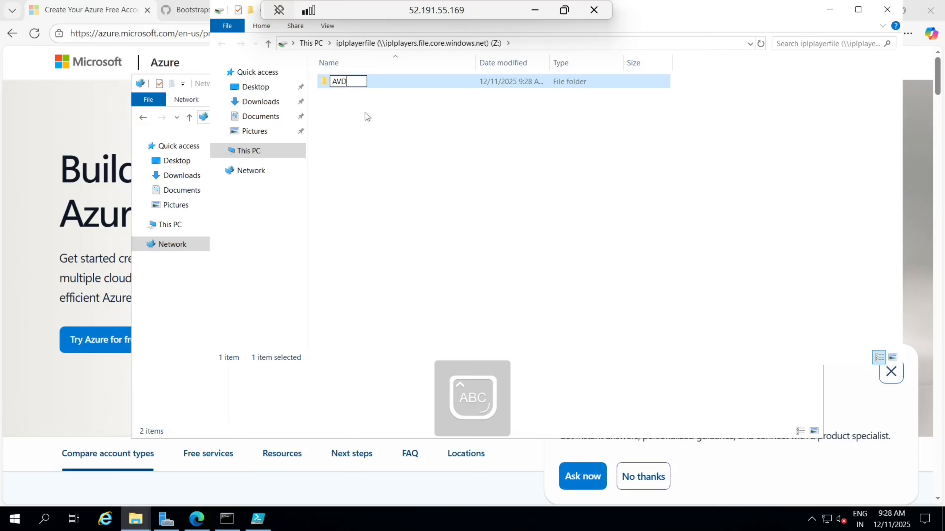
pyautogui.press('capslock')
pyautogui.write('Profiles')
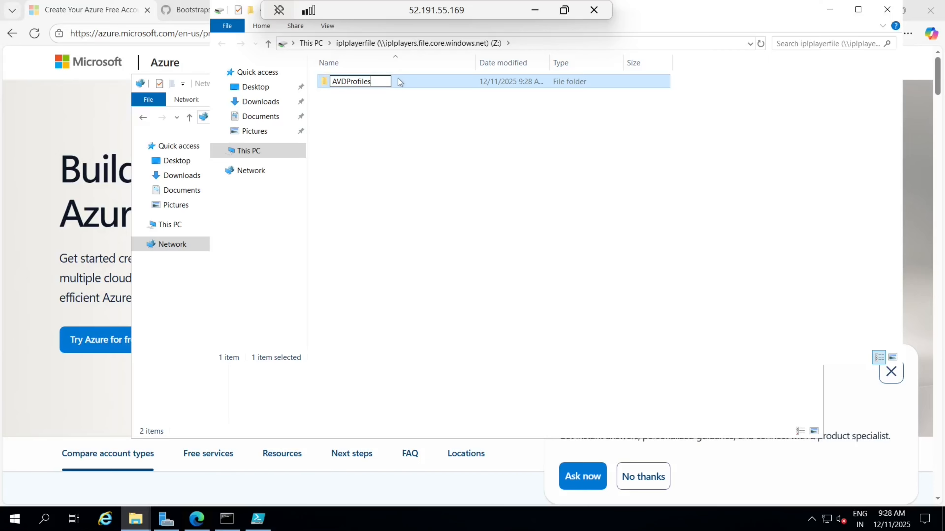
pyautogui.click(395, 198)
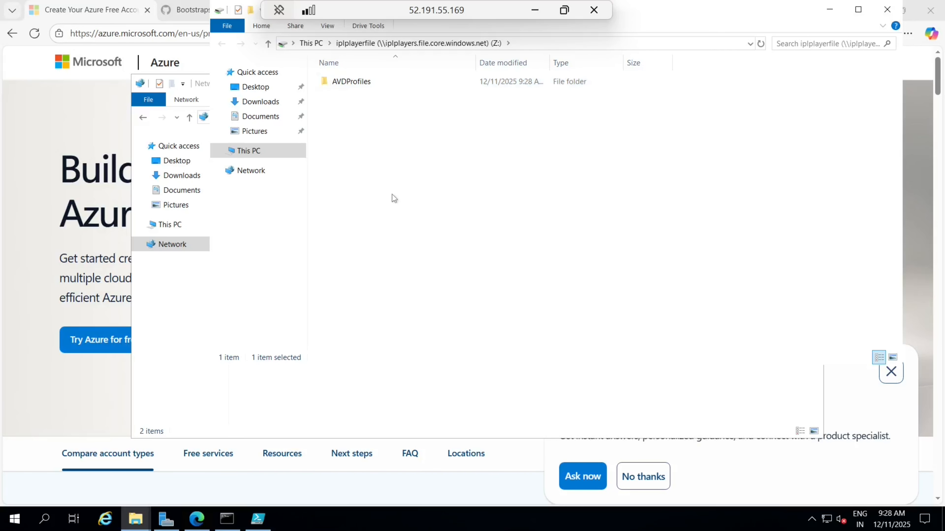
# Step: Open the Properties dialog of the AVDProfiles folder
pyautogui.click(359, 83)
pyautogui.rightClick(358, 83)
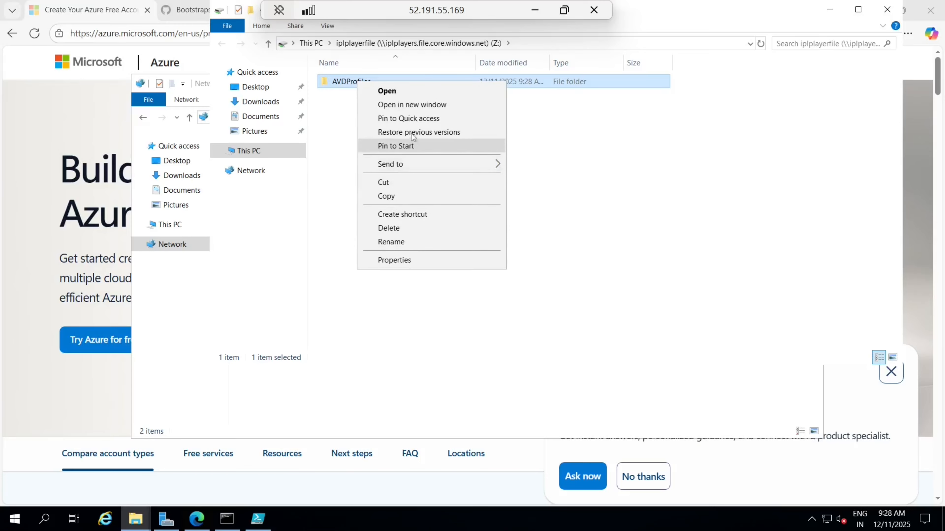
pyautogui.click(400, 262)
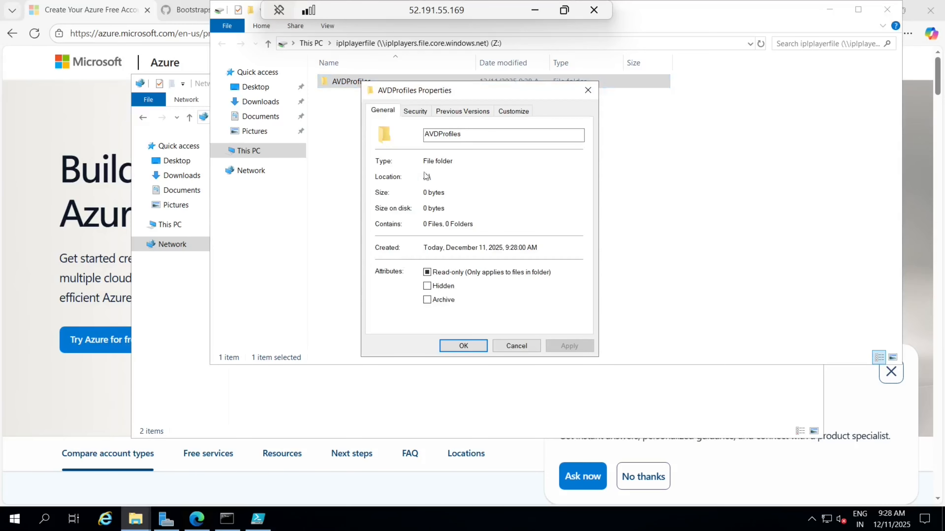
# Step: In Advanced Security, add a first domain user with Full control on AVDProfiles
pyautogui.click(414, 110)
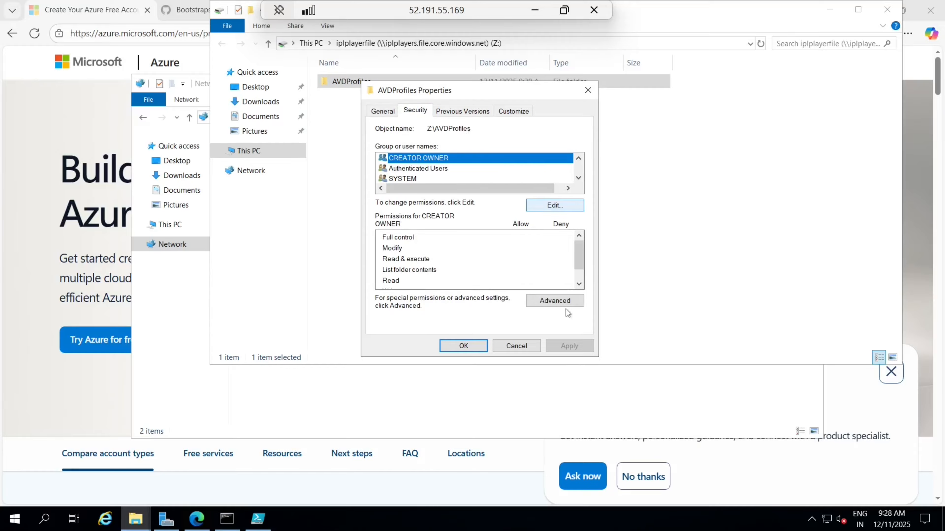
pyautogui.click(567, 301)
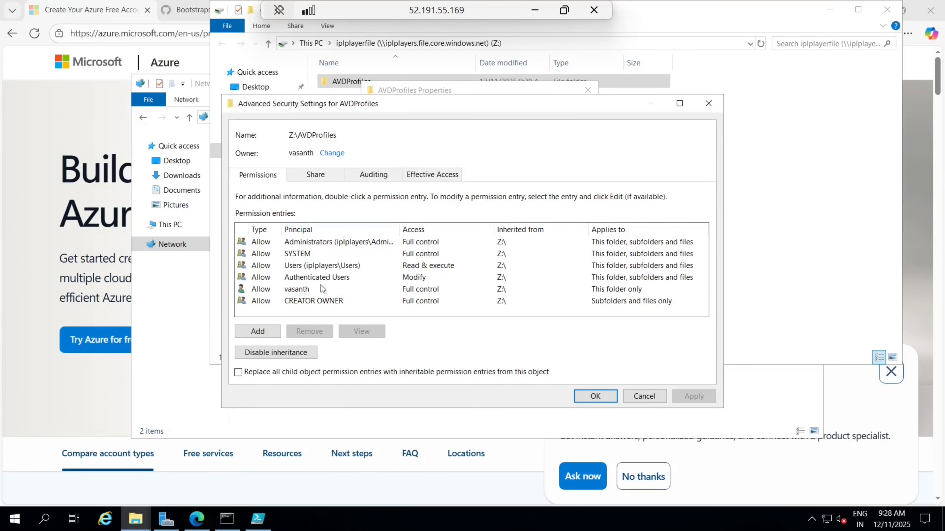
pyautogui.click(258, 331)
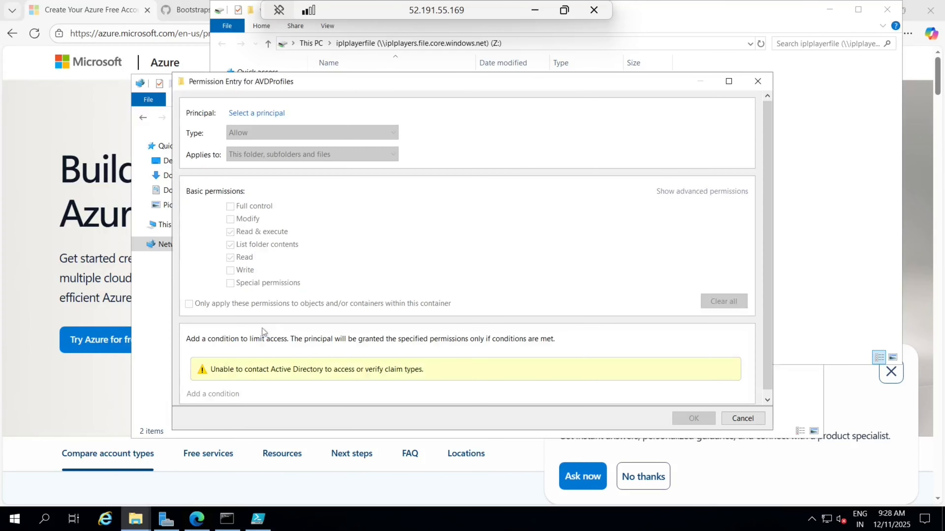
pyautogui.click(257, 114)
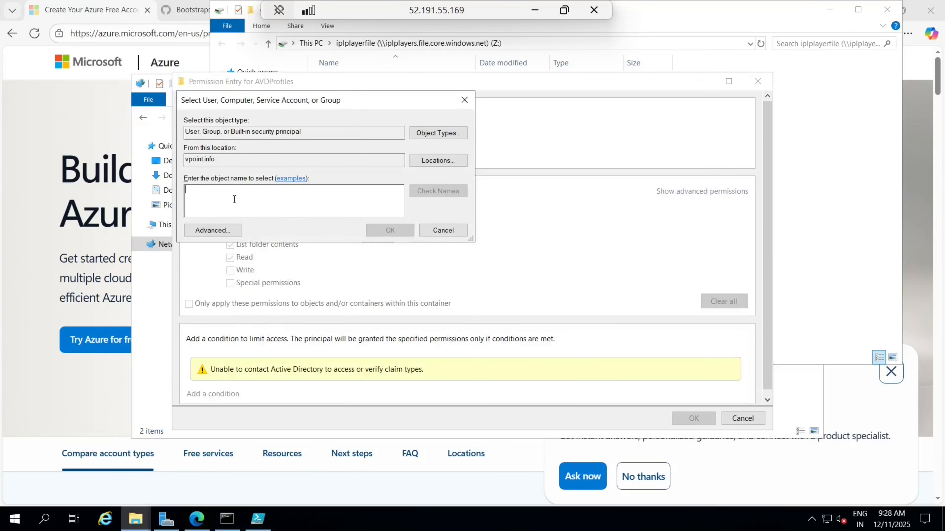
pyautogui.write('dho')
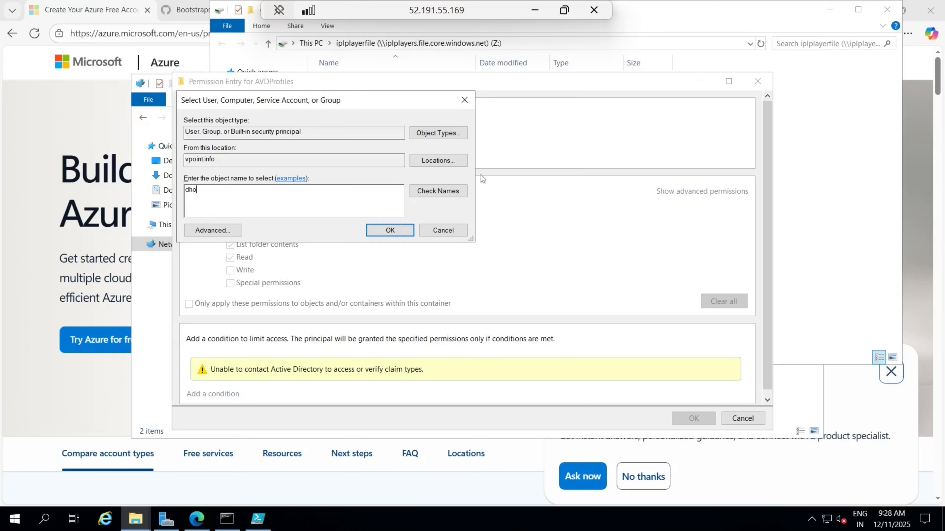
pyautogui.click(453, 191)
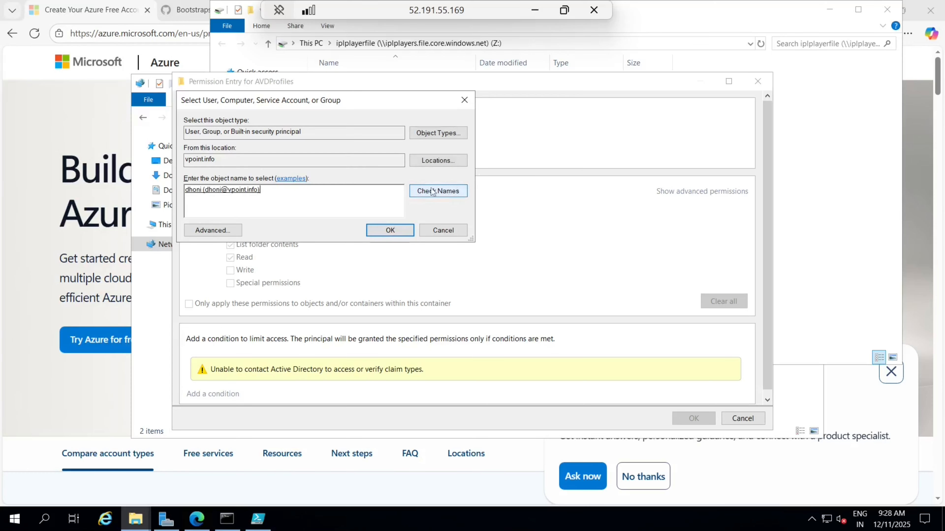
pyautogui.click(389, 231)
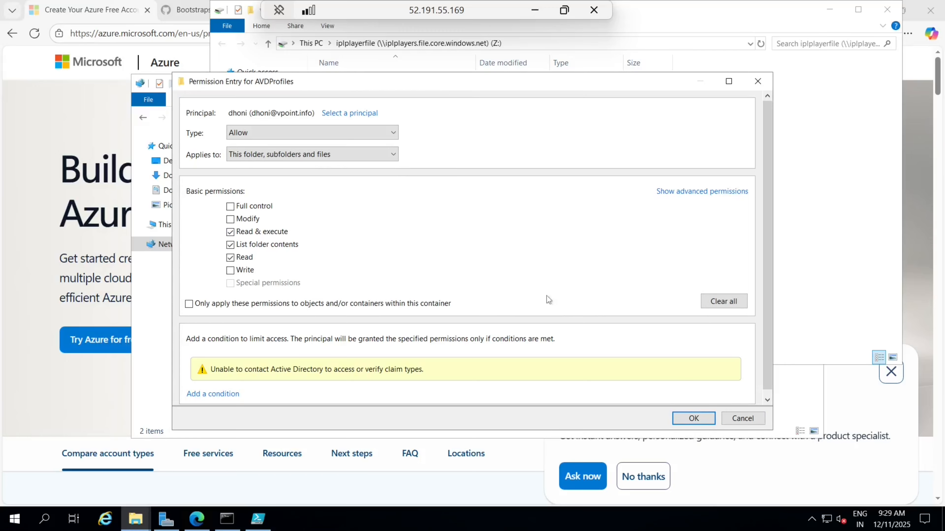
pyautogui.click(693, 419)
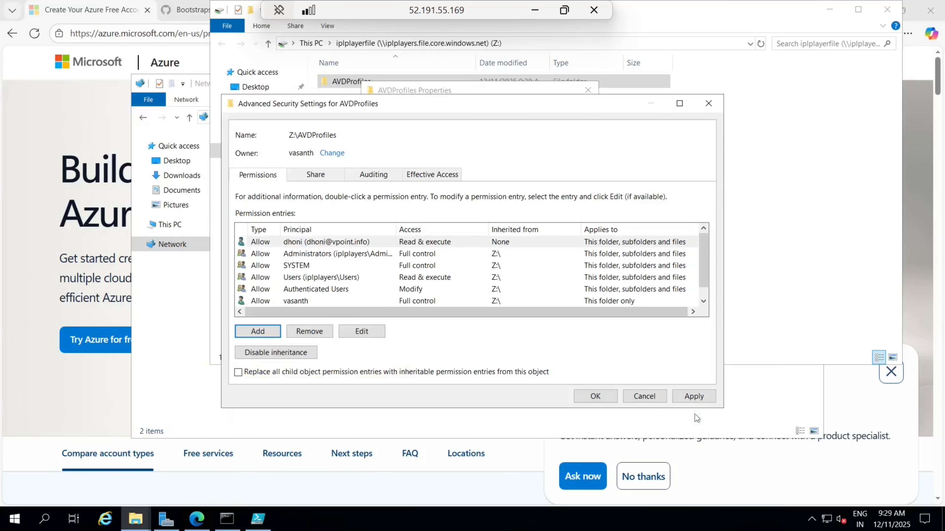
pyautogui.click(356, 331)
pyautogui.click(230, 220)
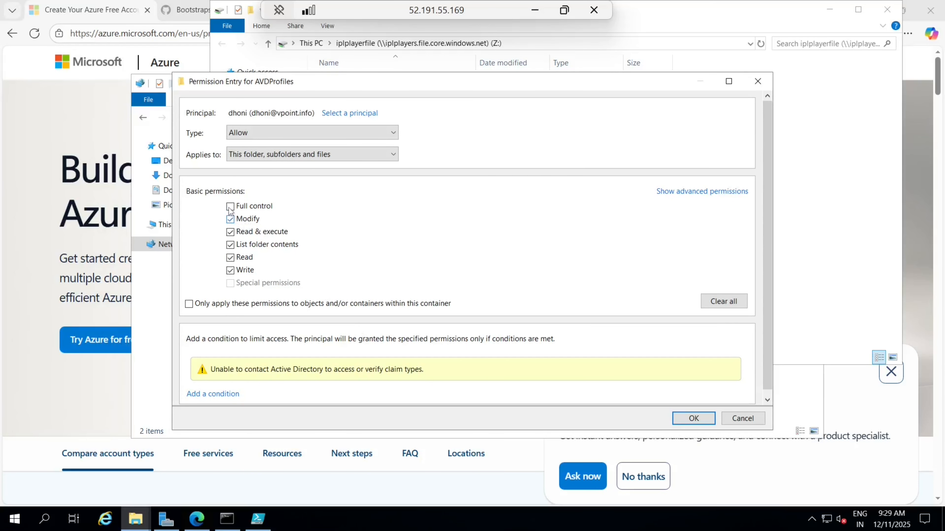
pyautogui.click(686, 418)
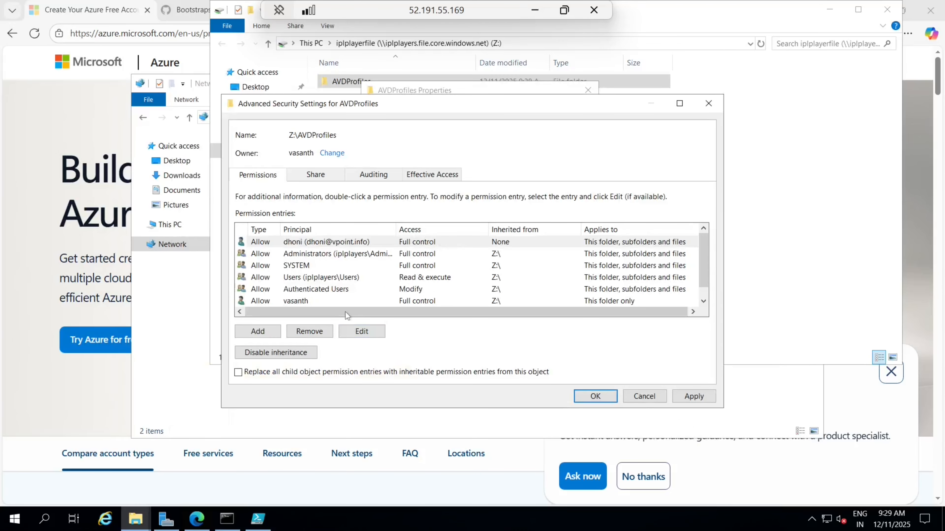
# Step: Add a second domain user with Full control, then apply and close the security dialogs
pyautogui.click(258, 331)
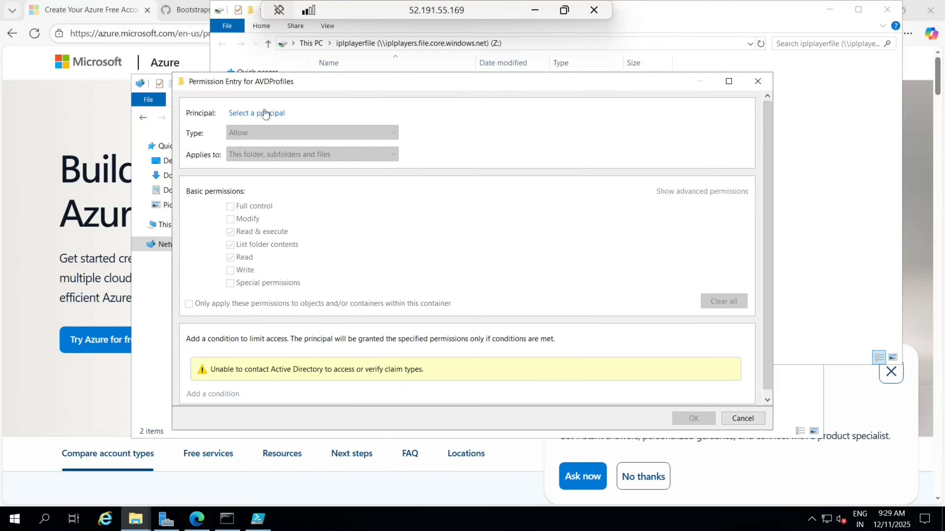
pyautogui.click(265, 113)
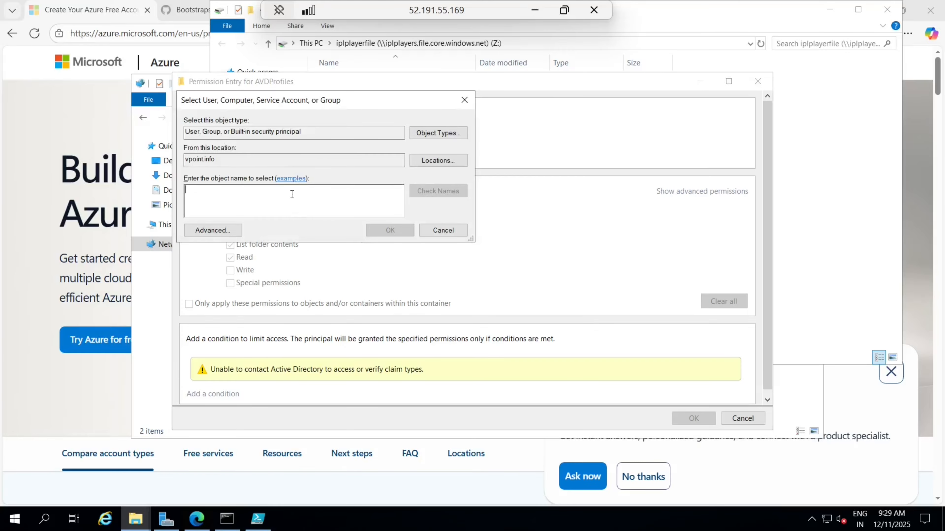
pyautogui.write('virat')
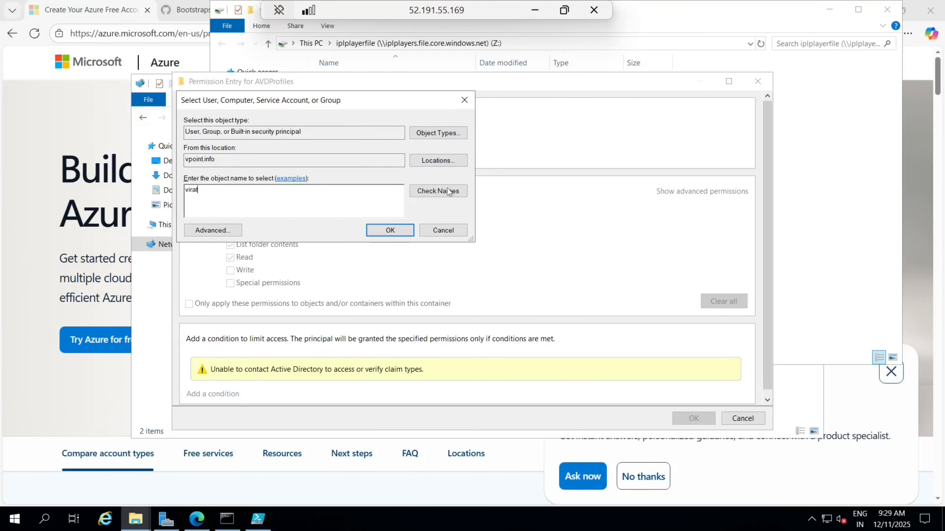
pyautogui.click(451, 191)
pyautogui.click(402, 231)
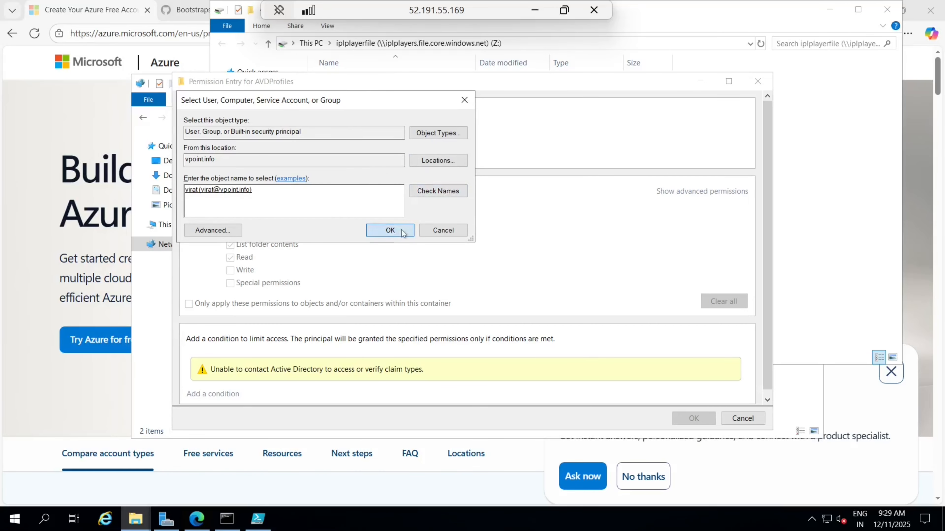
pyautogui.click(231, 218)
pyautogui.click(231, 209)
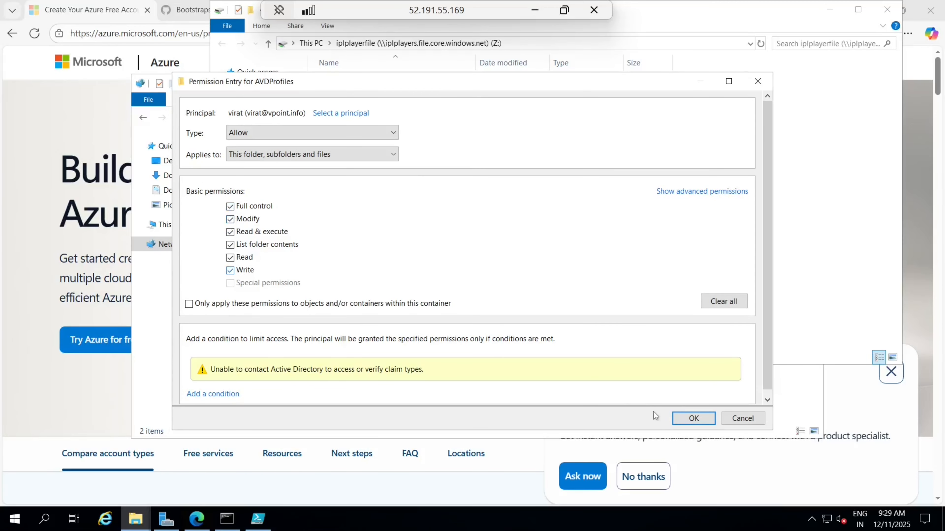
pyautogui.click(682, 420)
pyautogui.click(694, 396)
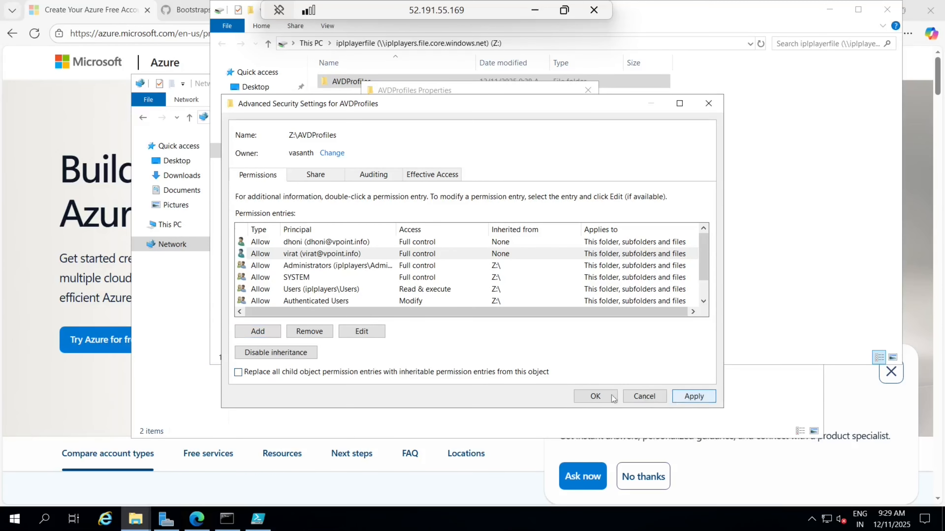
pyautogui.click(596, 396)
pyautogui.click(464, 346)
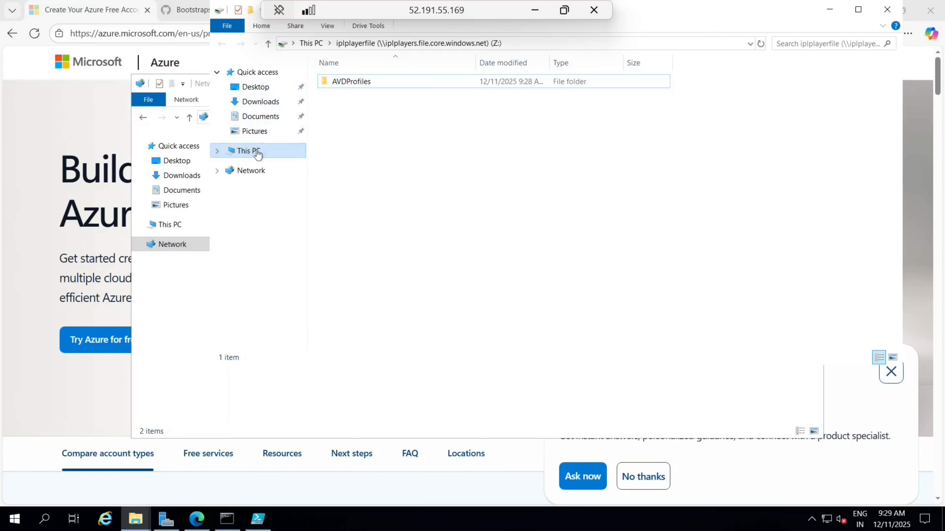
pyautogui.click(253, 151)
pyautogui.click(521, 285)
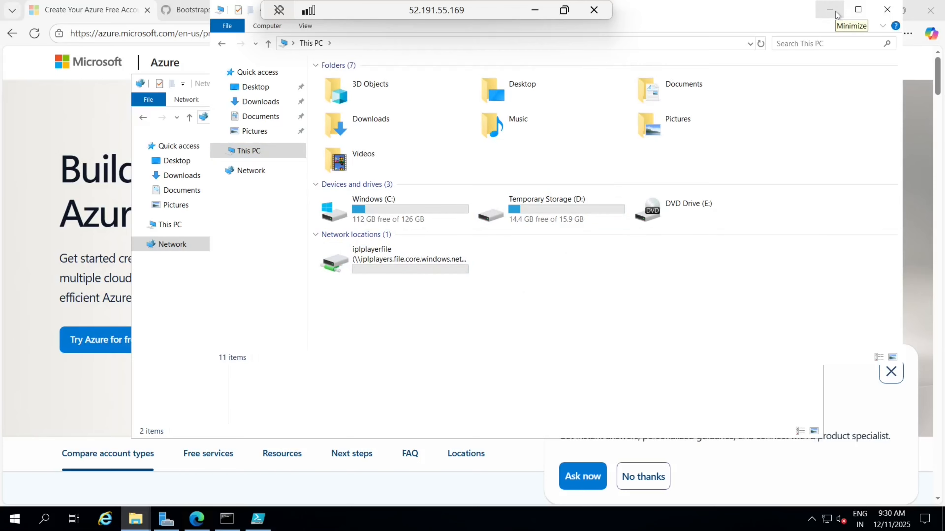
pyautogui.doubleClick(372, 257)
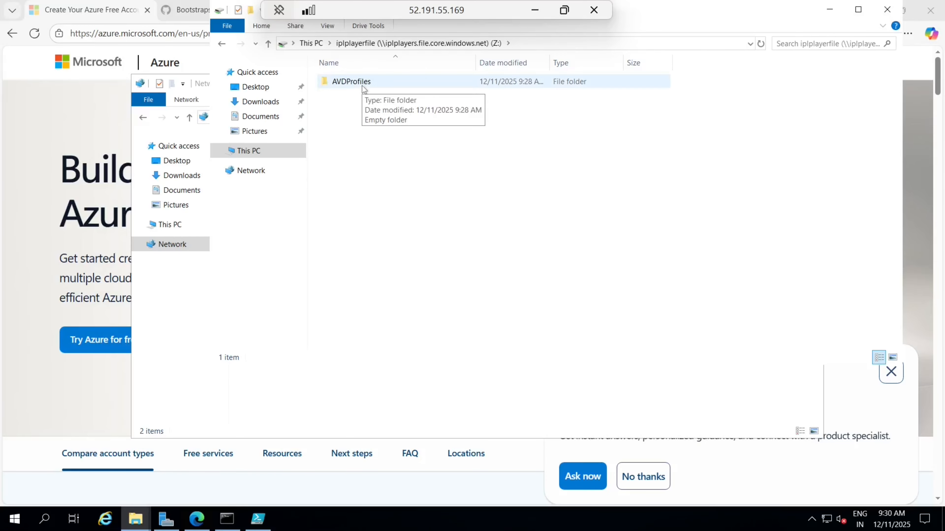
# Step: Inside Z:\AVDProfiles, create a folder named Fslogix and open it in the front window
pyautogui.doubleClick(352, 81)
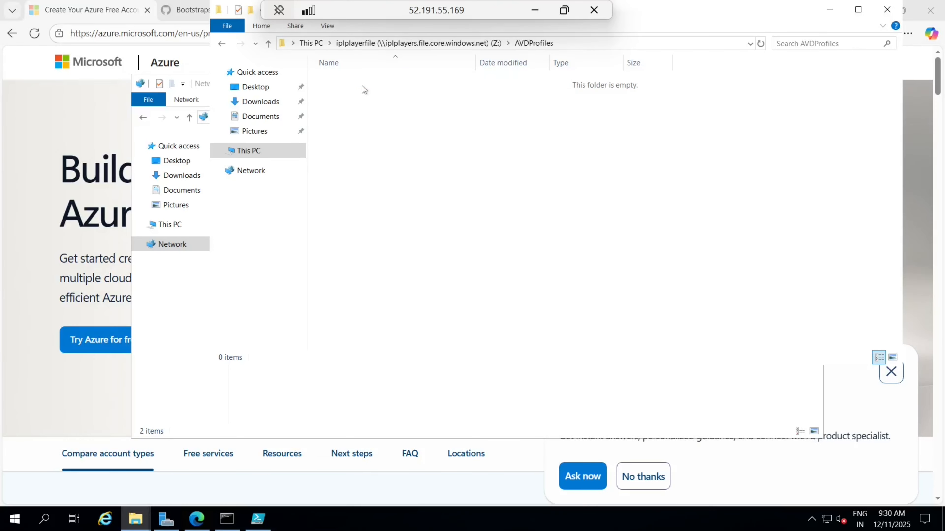
pyautogui.click(251, 10)
pyautogui.press('BackSpace')
pyautogui.press('capslock')
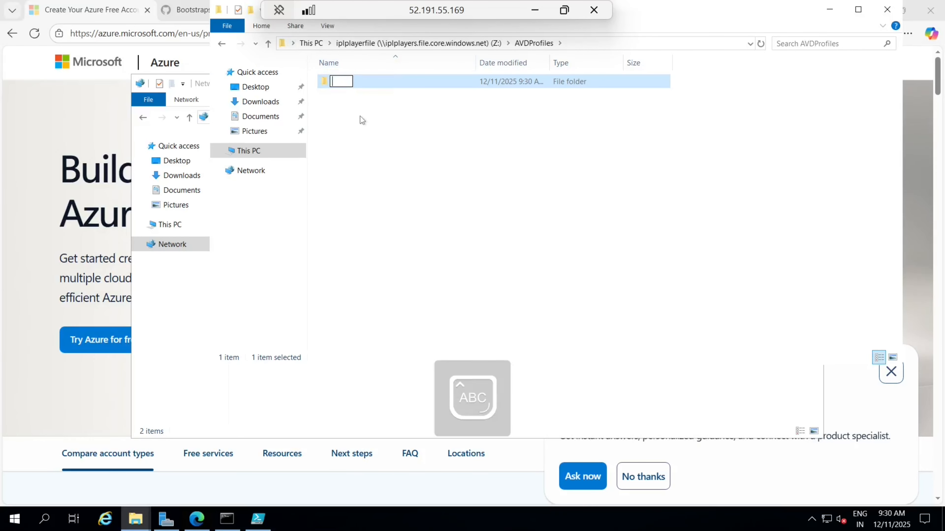
pyautogui.write('F')
pyautogui.press('capslock')
pyautogui.write('slogix')
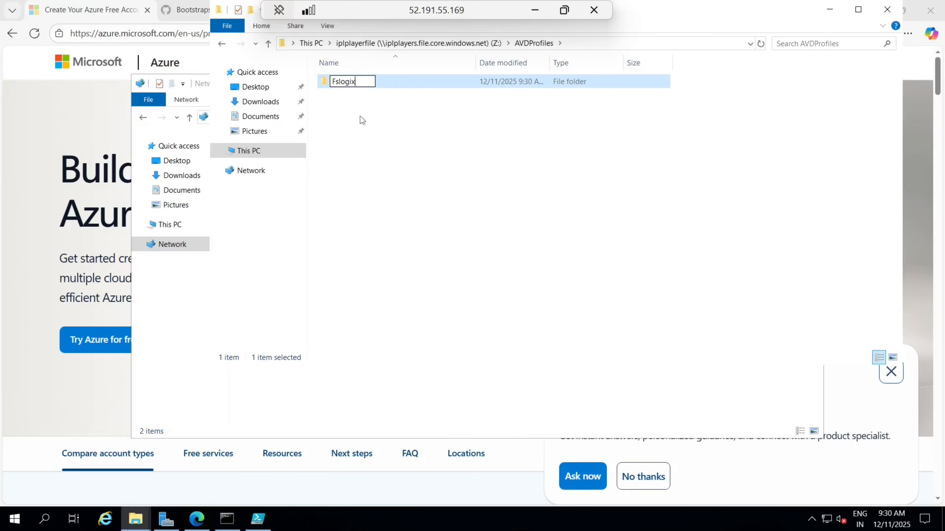
pyautogui.click(360, 116)
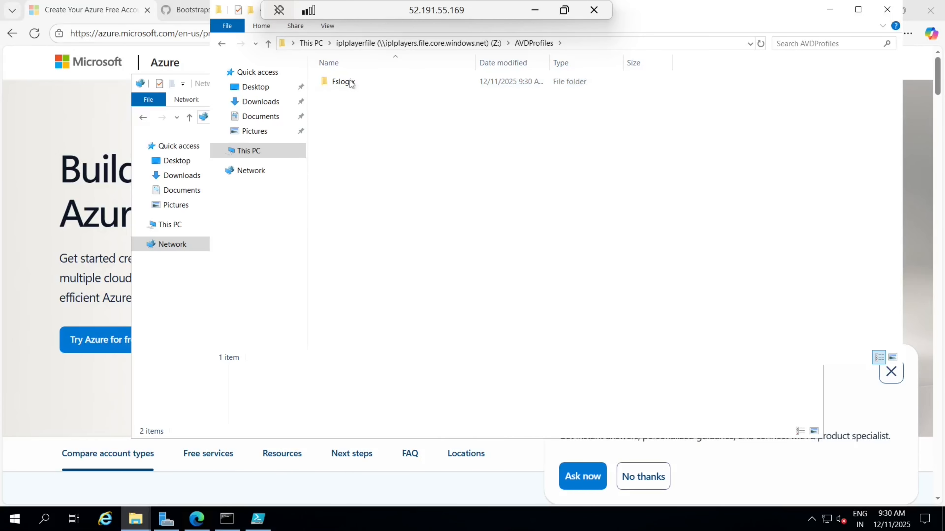
pyautogui.doubleClick(349, 81)
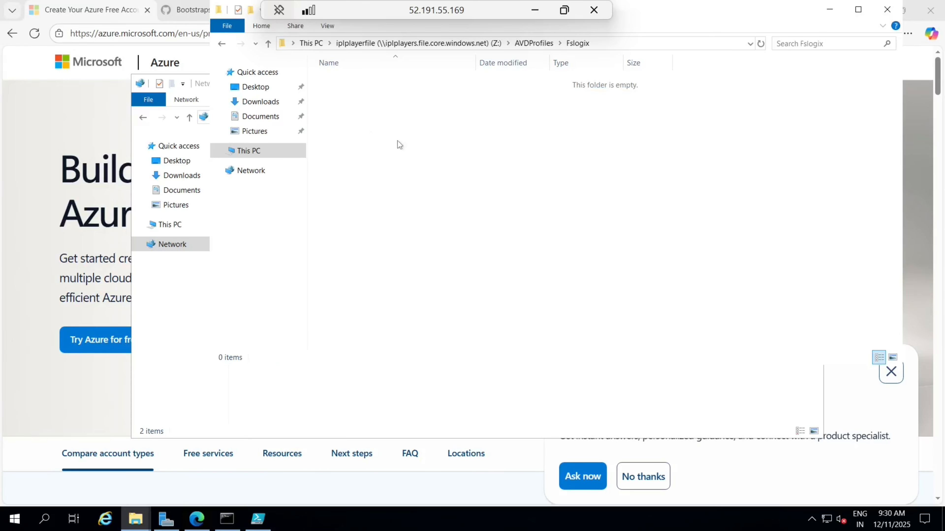
pyautogui.moveTo(144, 525)
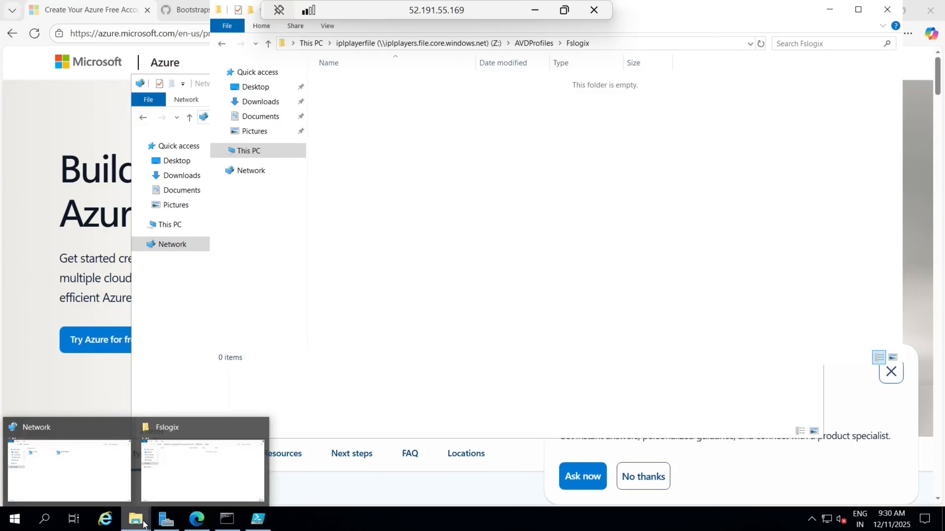
pyautogui.click(200, 475)
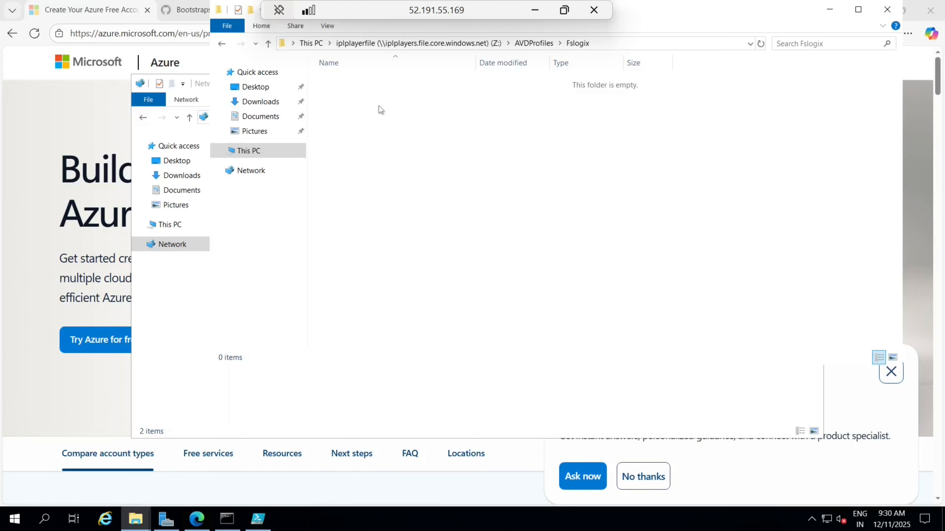
# Step: Copy the FSLogix_25.09 folder from Windows (C:) into the Fslogix folder on Z:
pyautogui.click(186, 247)
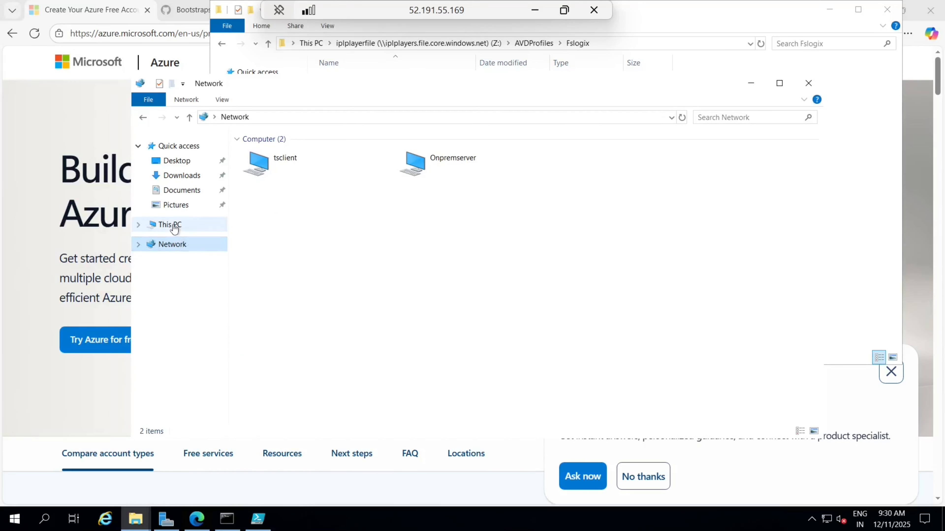
pyautogui.click(170, 225)
pyautogui.doubleClick(319, 291)
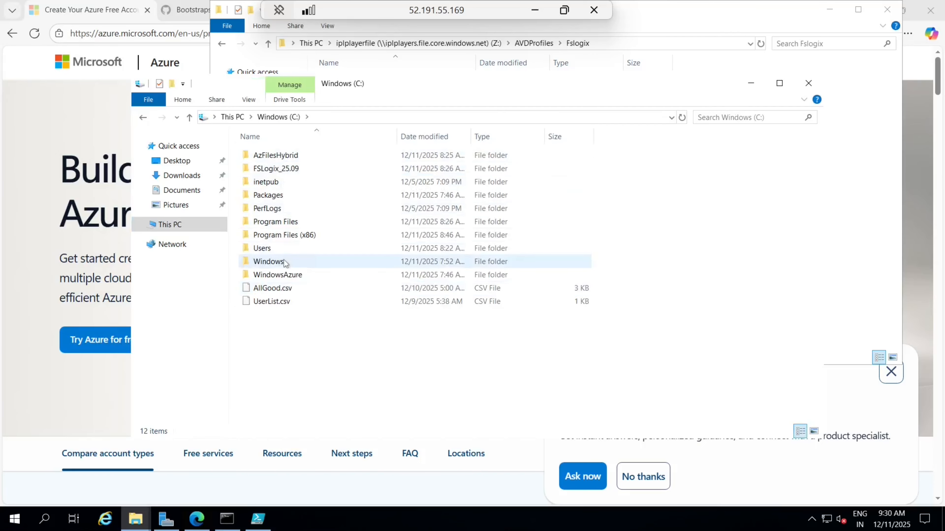
pyautogui.click(283, 168)
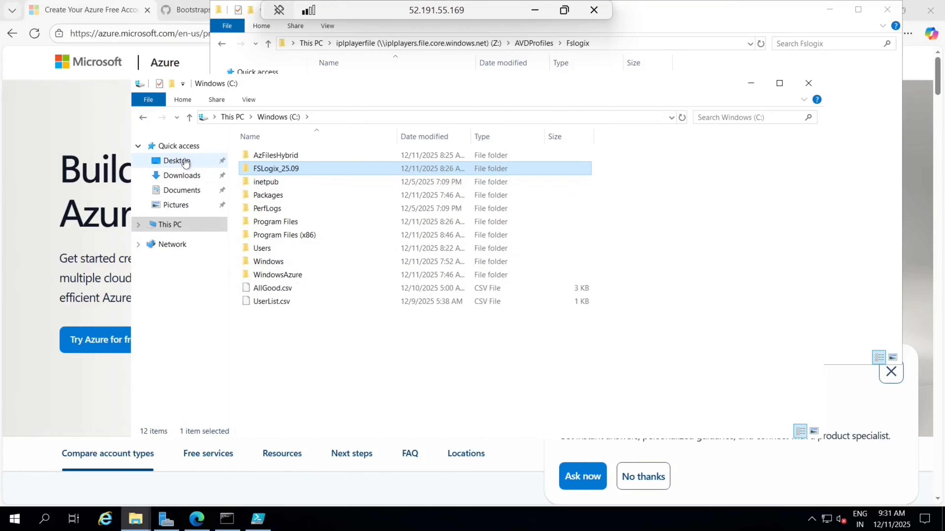
pyautogui.click(644, 20)
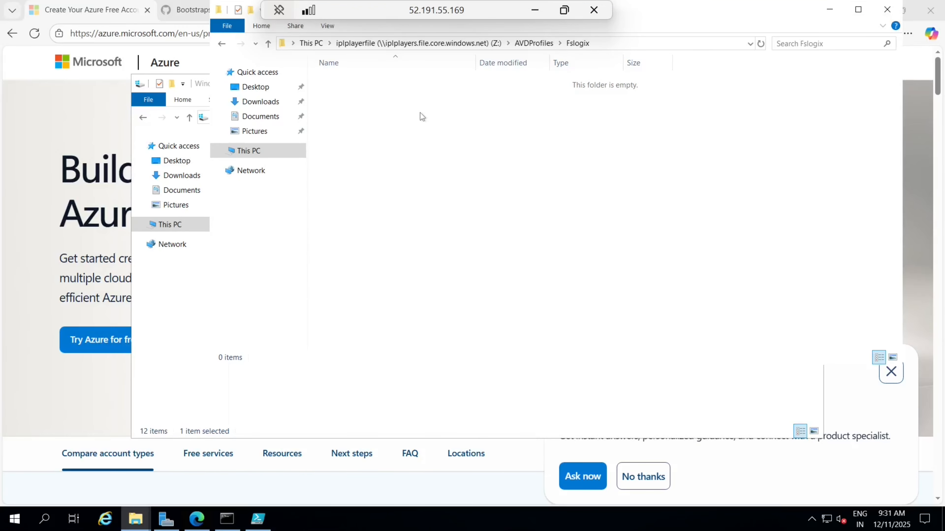
pyautogui.hotkey('ctrl', 'v')
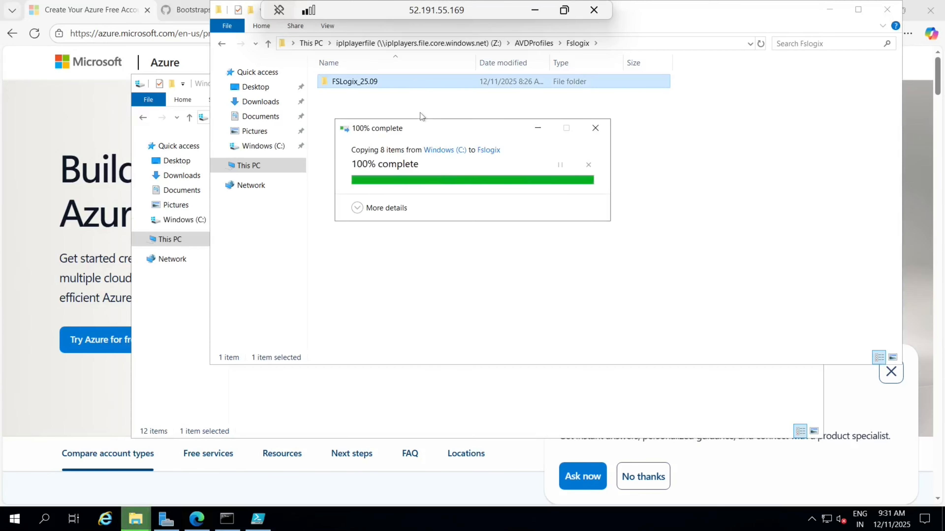
pyautogui.click(432, 252)
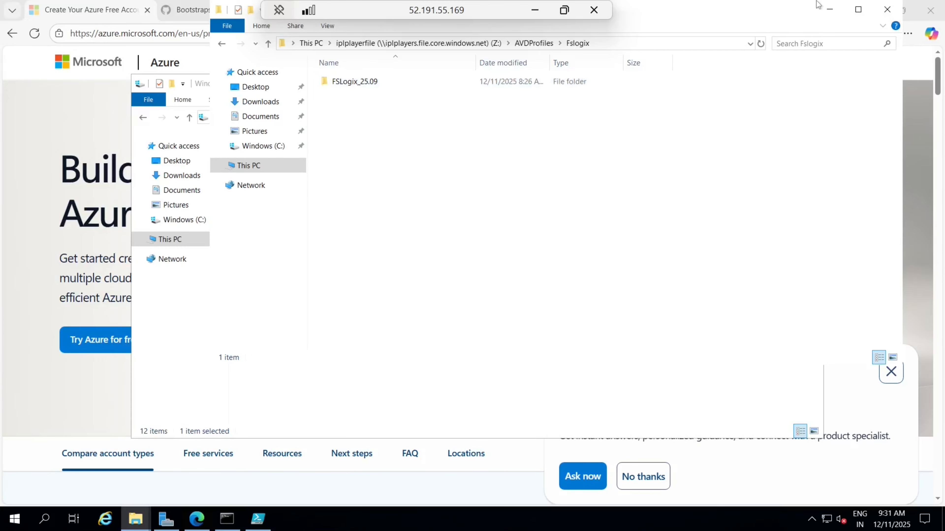
# Step: Minimise all open windows and the remote desktop session
pyautogui.click(829, 11)
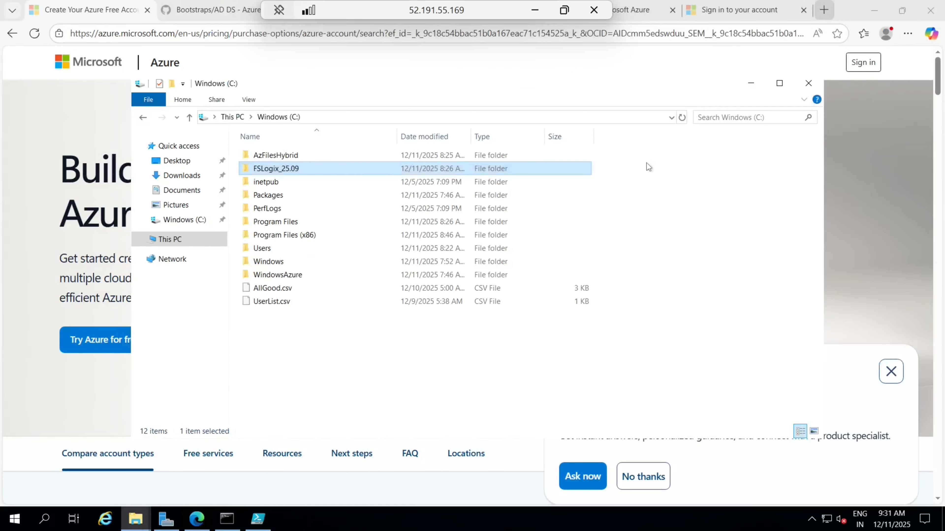
pyautogui.click(752, 86)
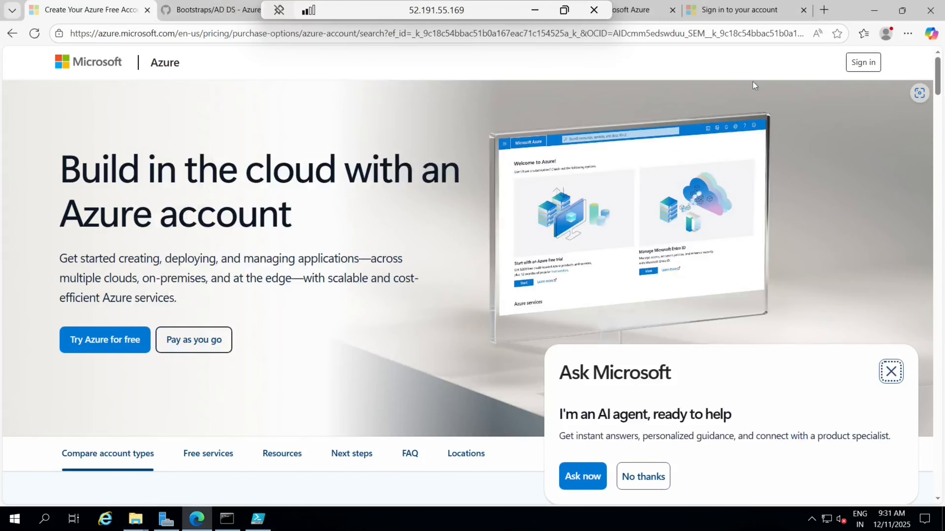
pyautogui.click(874, 11)
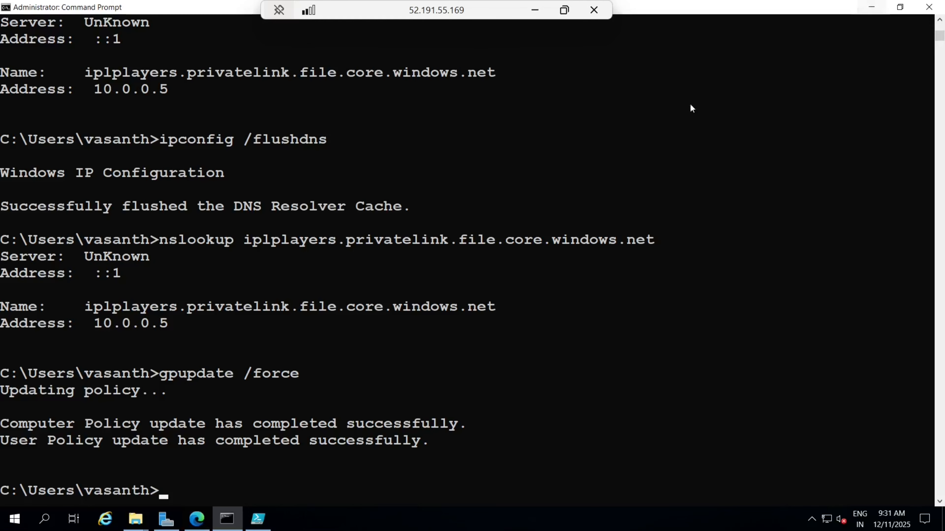
pyautogui.click(870, 7)
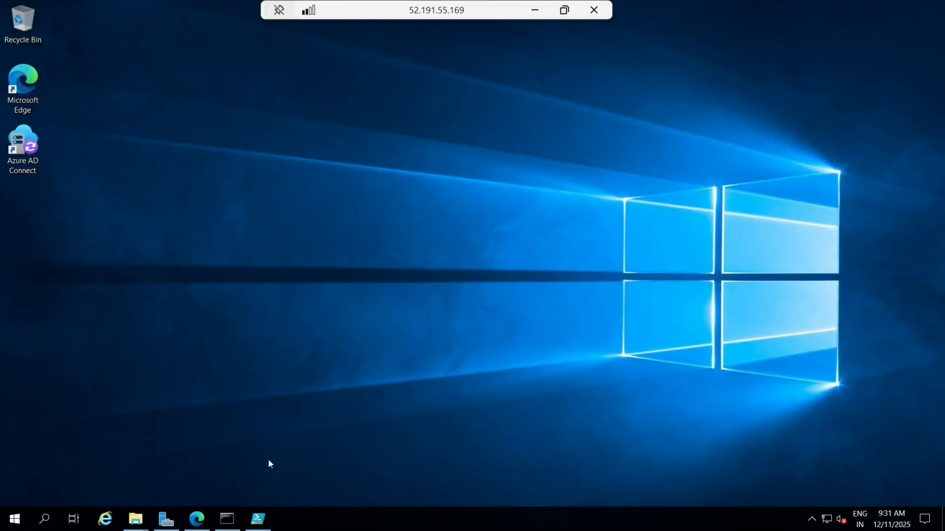
pyautogui.click(534, 10)
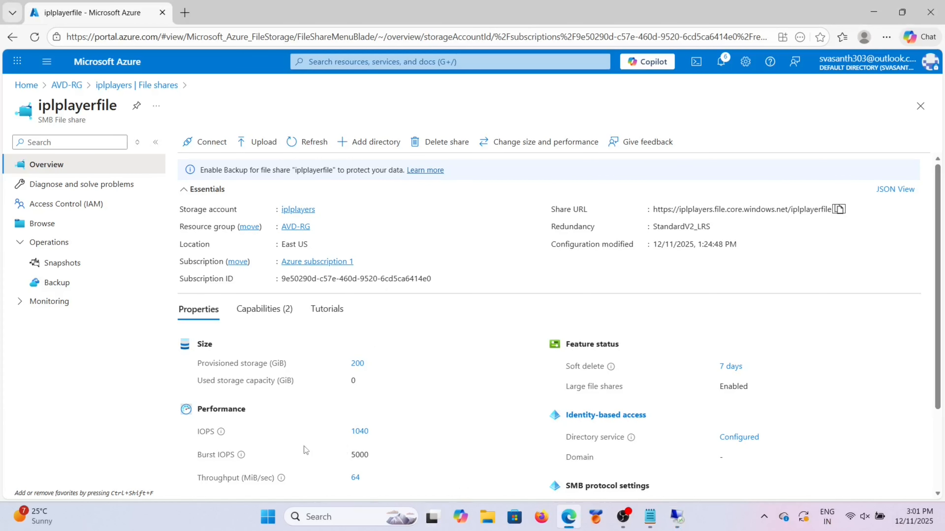
# Step: Start creating a new host pool from Azure Virtual Desktop's Host pools list
pyautogui.click(324, 63)
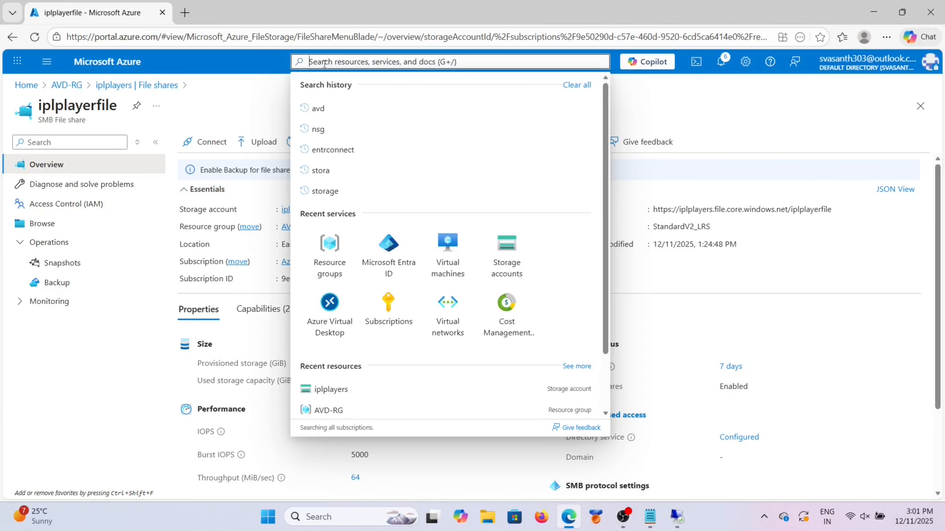
pyautogui.click(332, 307)
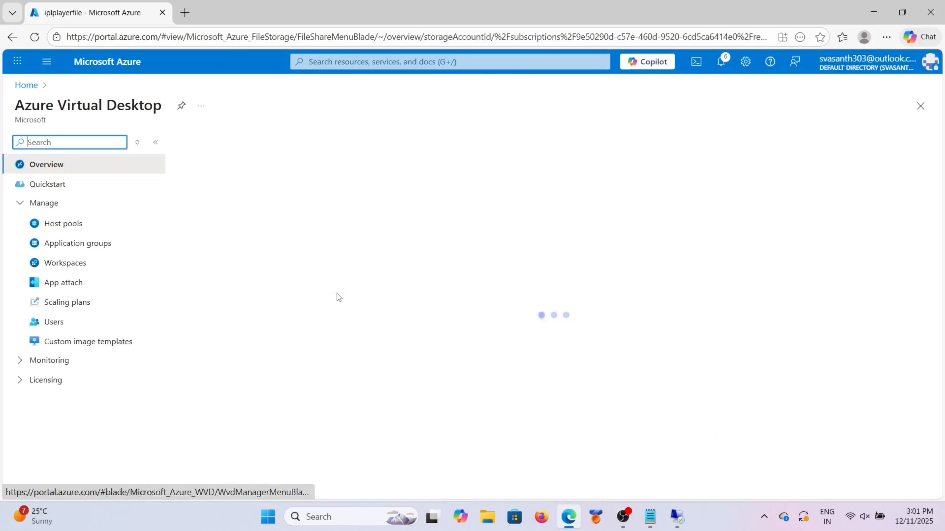
pyautogui.click(76, 228)
pyautogui.click(551, 390)
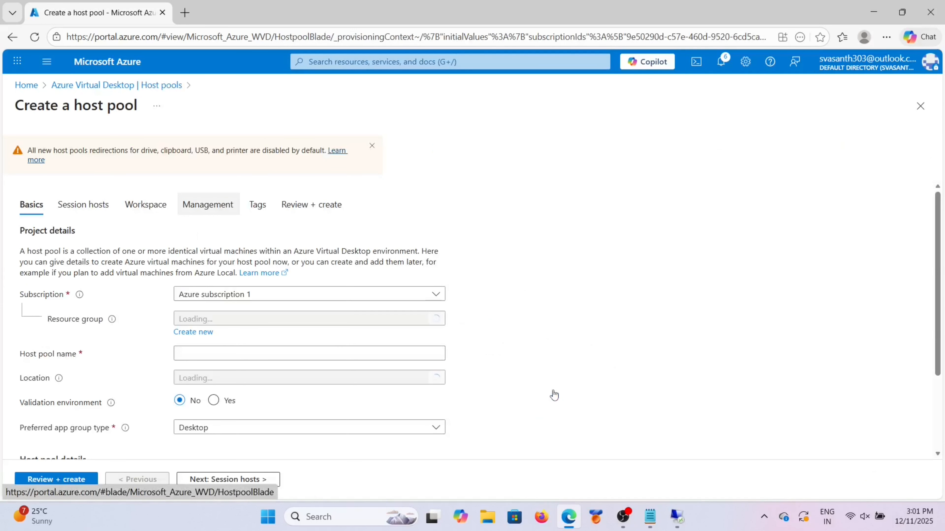
pyautogui.scroll(-2, 330, 352)
pyautogui.scroll(2, 331, 354)
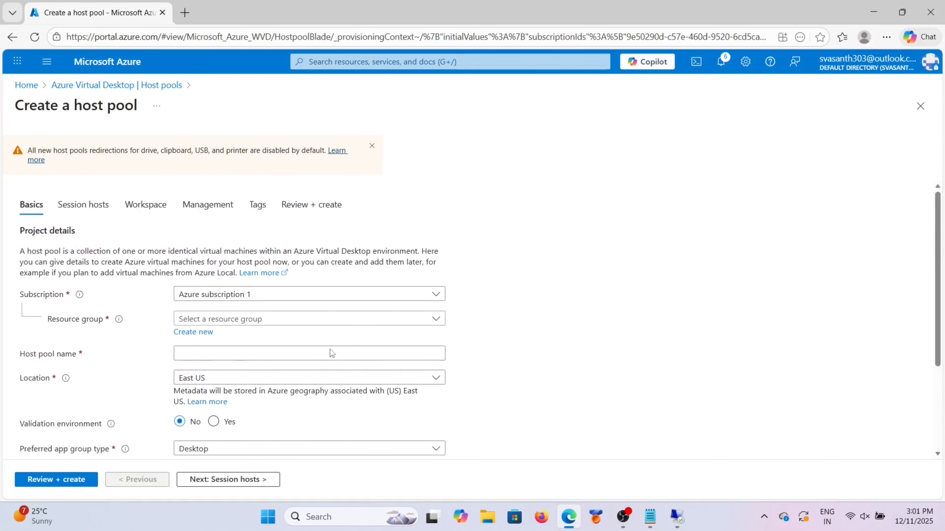
pyautogui.scroll(-2, 330, 354)
# Step: Set resource group AVD-RG and host pool name iplplayers
pyautogui.click(385, 262)
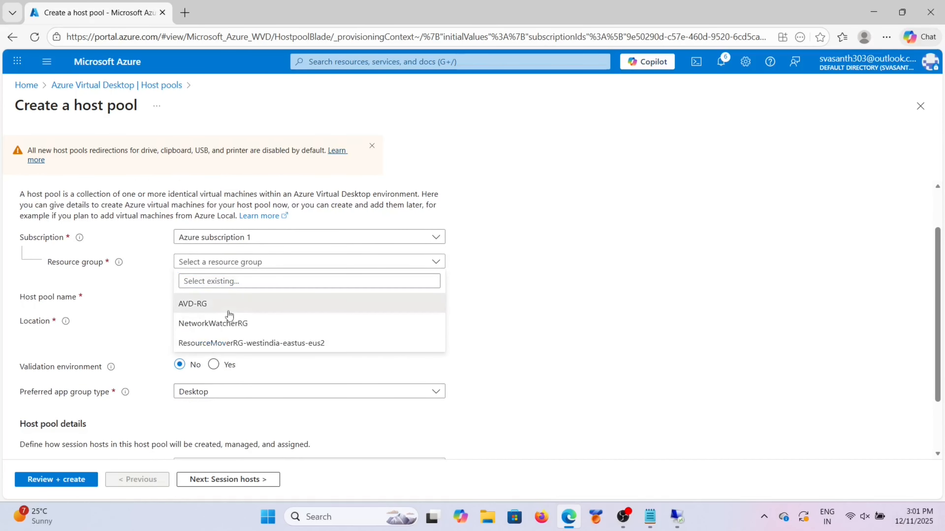
pyautogui.click(249, 298)
pyautogui.click(249, 295)
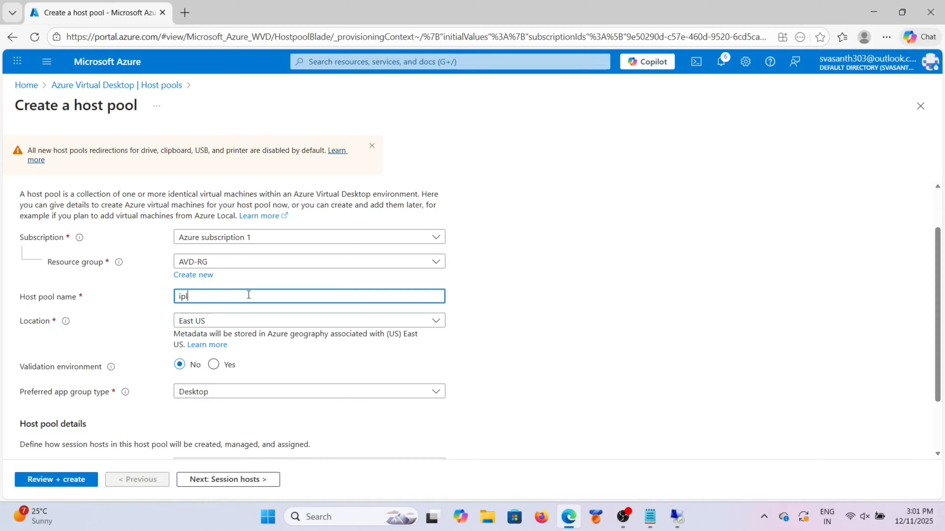
pyautogui.write('players')
pyautogui.scroll(-1, 248, 295)
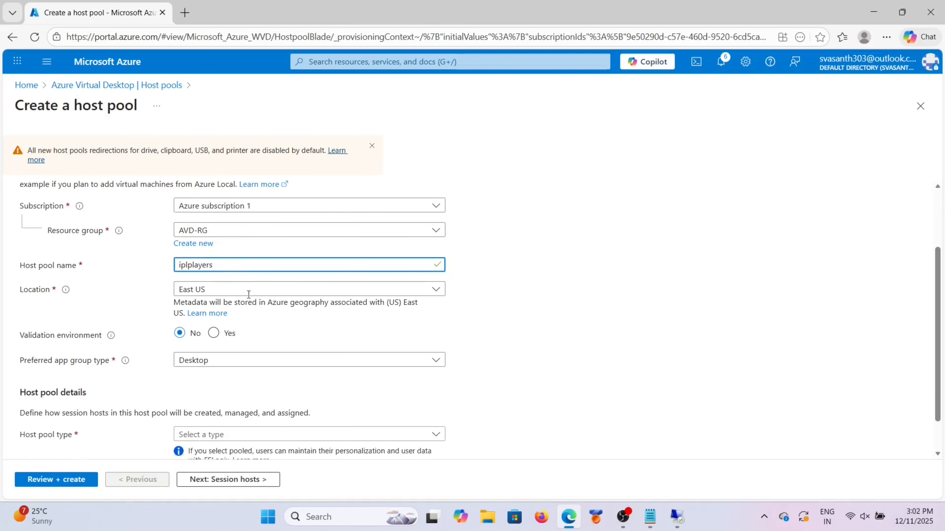
pyautogui.scroll(-1, 248, 297)
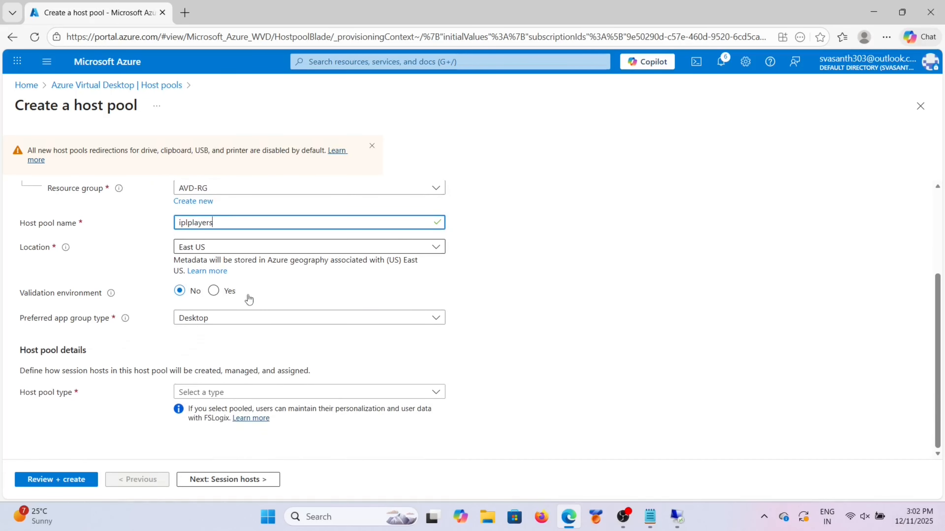
# Step: Choose location East US, Desktop app group and Pooled host pool type, then continue to Session hosts
pyautogui.click(274, 247)
pyautogui.click(249, 406)
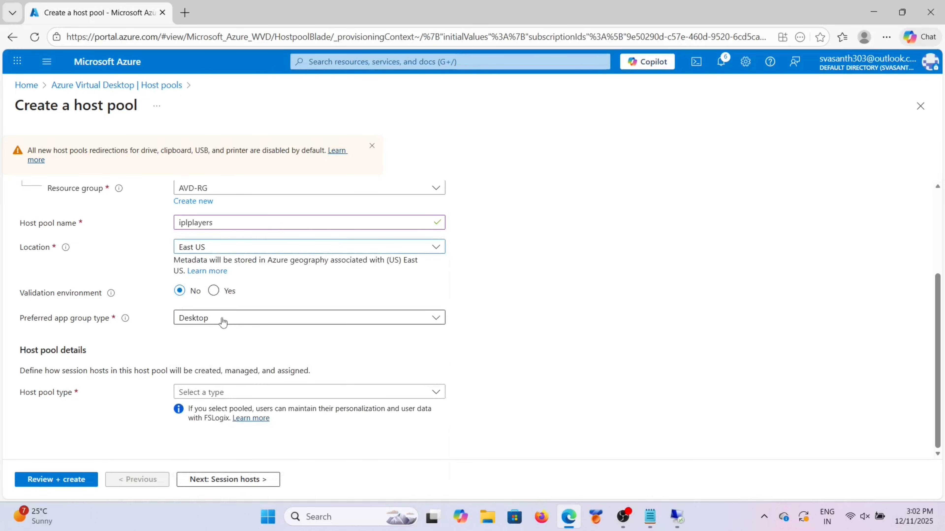
pyautogui.click(221, 319)
pyautogui.click(222, 336)
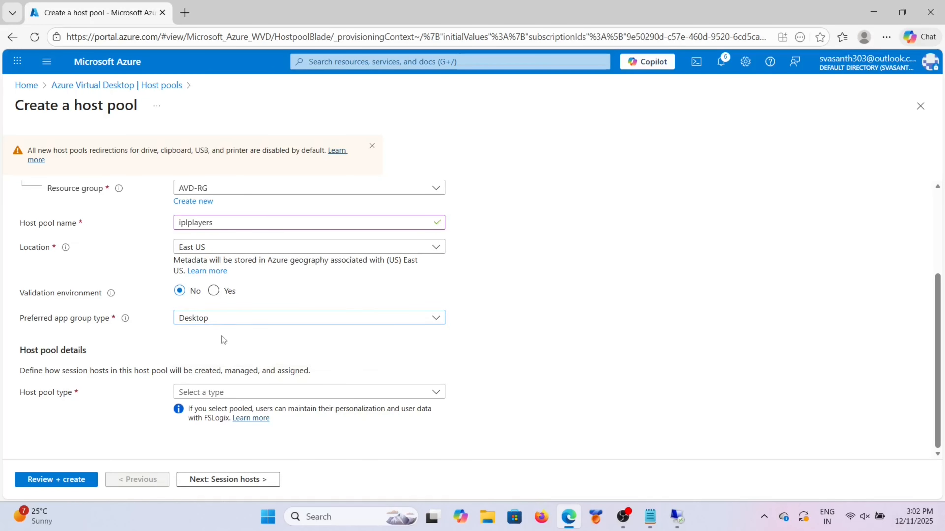
pyautogui.click(300, 394)
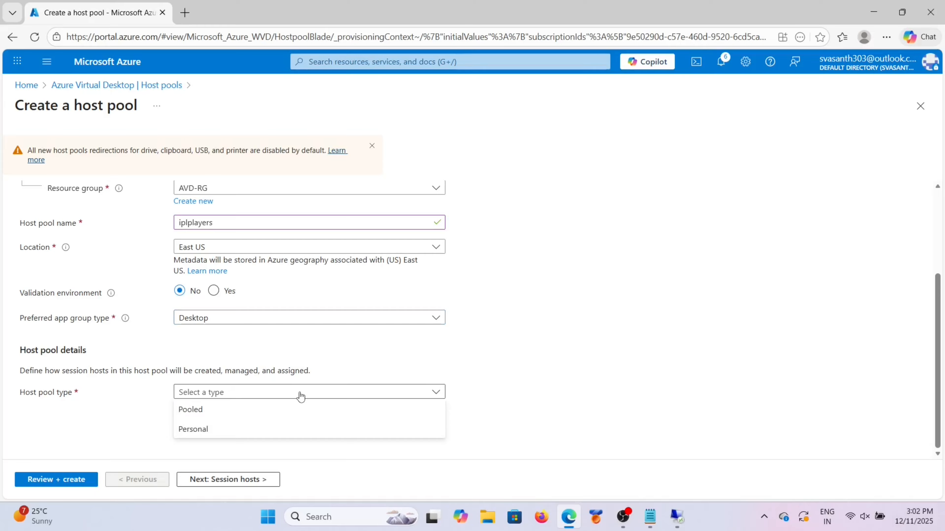
pyautogui.click(231, 407)
pyautogui.scroll(-3, 275, 358)
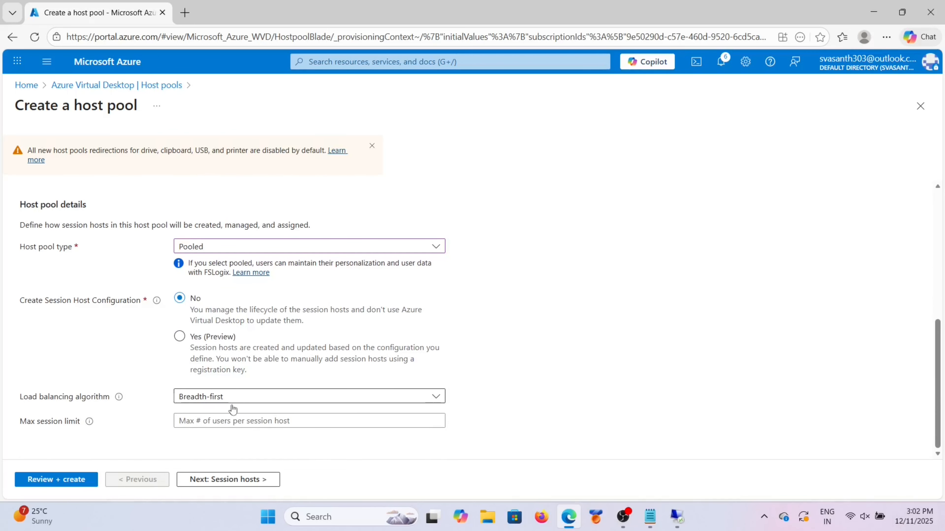
pyautogui.click(218, 481)
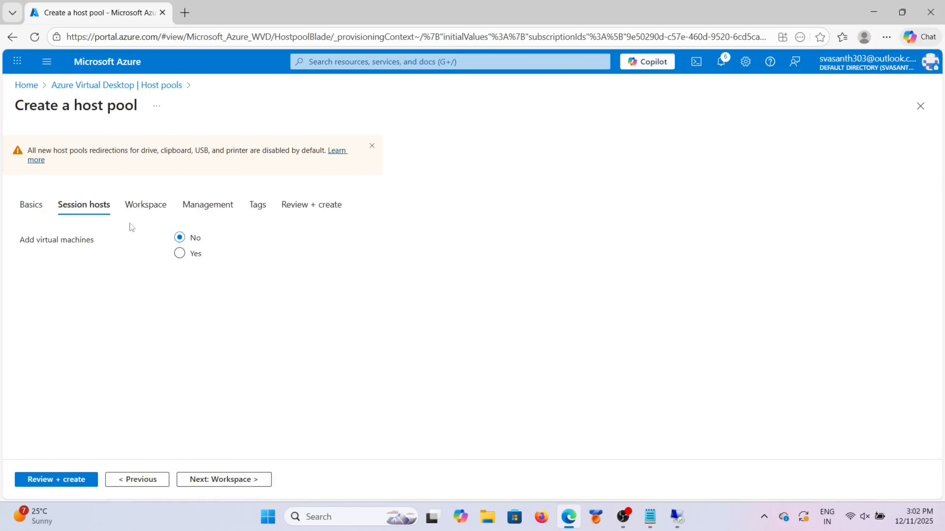
# Step: Choose to add virtual machines with the name prefix iplhosts
pyautogui.click(181, 253)
pyautogui.scroll(-3, 222, 276)
pyautogui.scroll(1, 278, 211)
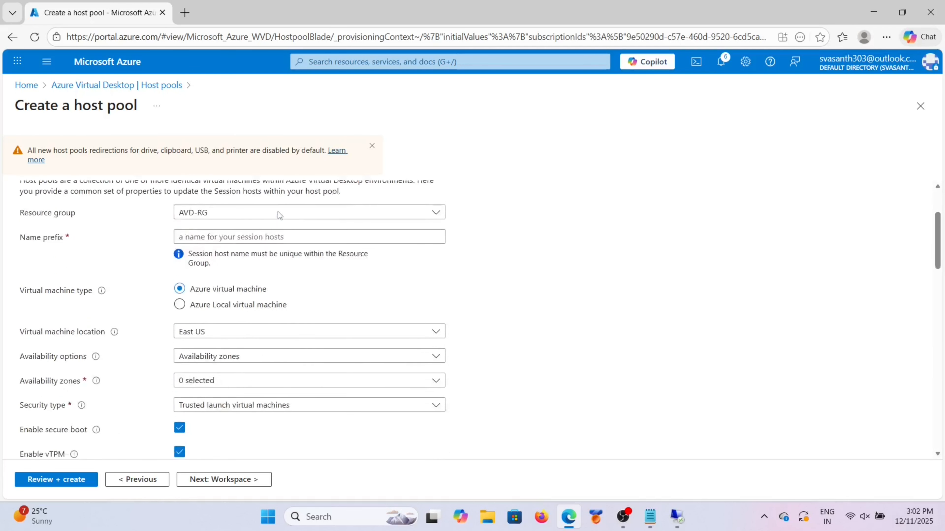
pyautogui.scroll(1, 278, 212)
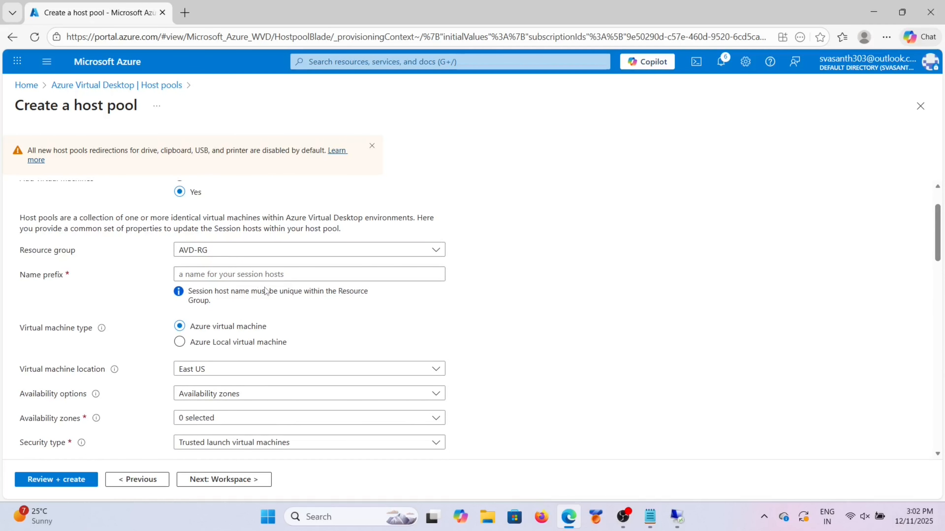
pyautogui.click(195, 274)
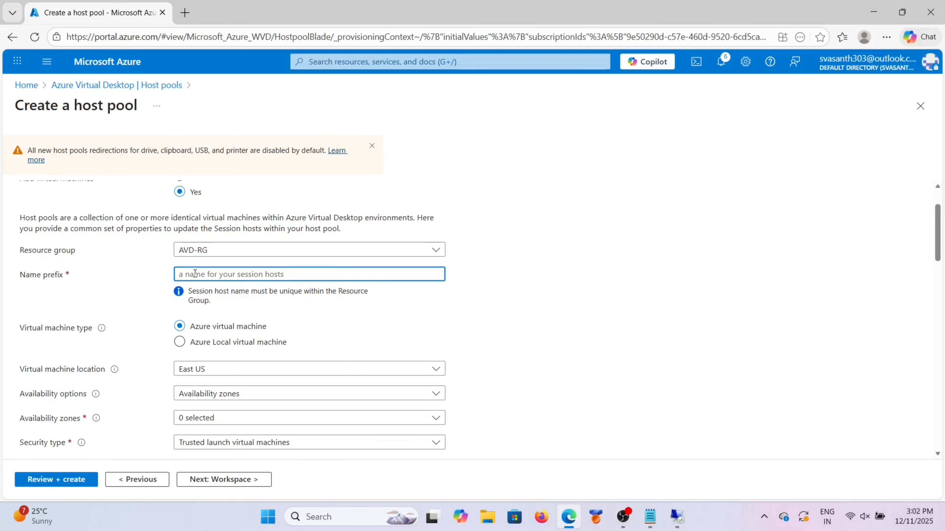
pyautogui.write('ipls')
pyautogui.write('hosts')
pyautogui.scroll(-2, 217, 294)
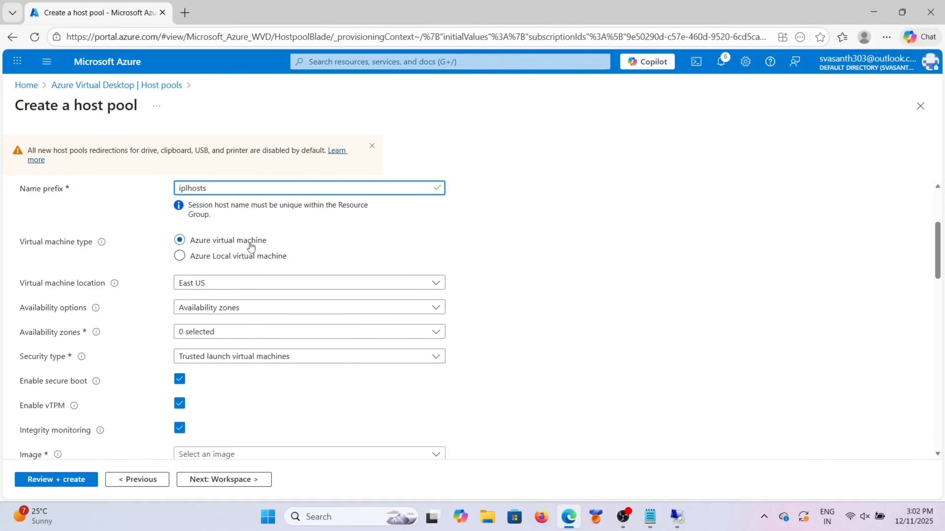
pyautogui.scroll(-1, 239, 282)
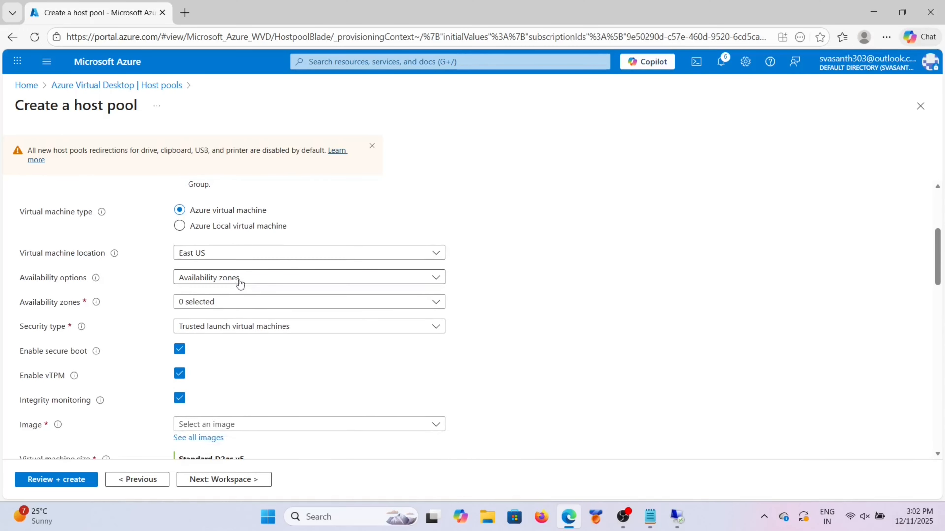
# Step: Set availability to No infrastructure redundancy and security type to Standard
pyautogui.click(289, 277)
pyautogui.click(264, 296)
pyautogui.click(263, 302)
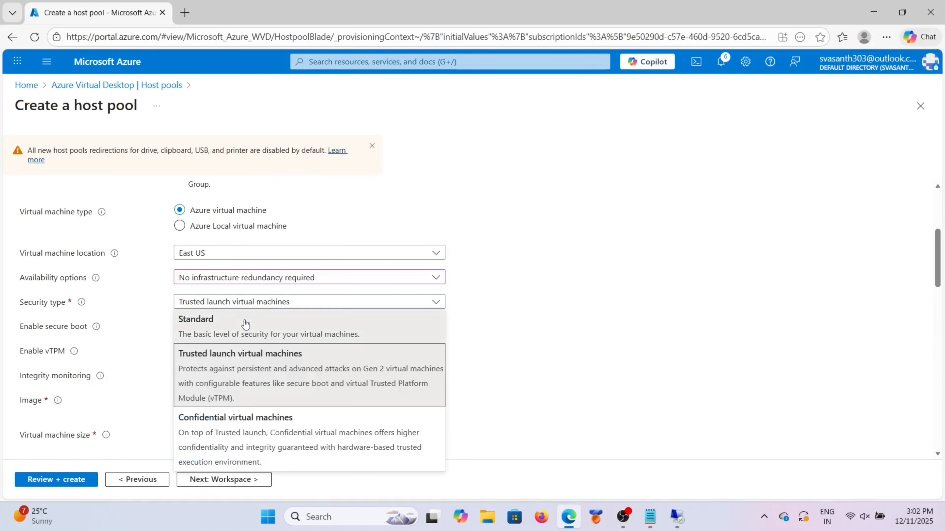
pyautogui.click(244, 321)
# Step: Browse all VM images and view the Windows multi-session image versions
pyautogui.scroll(-2, 244, 316)
pyautogui.click(297, 243)
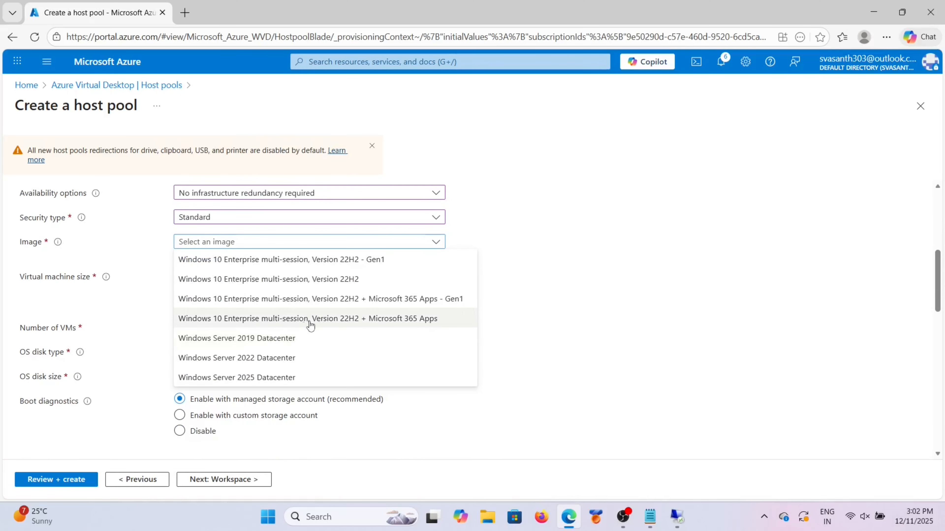
pyautogui.scroll(-2, 318, 302)
pyautogui.scroll(3, 319, 305)
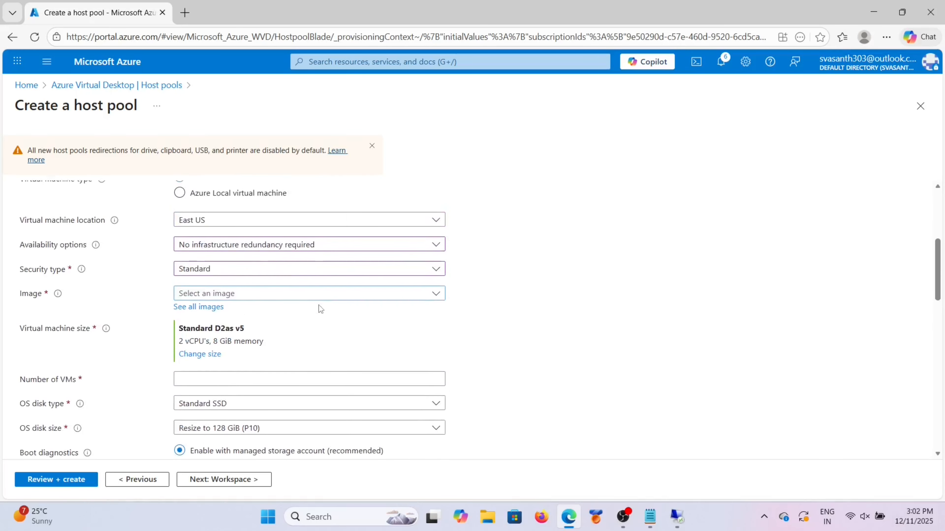
pyautogui.click(209, 306)
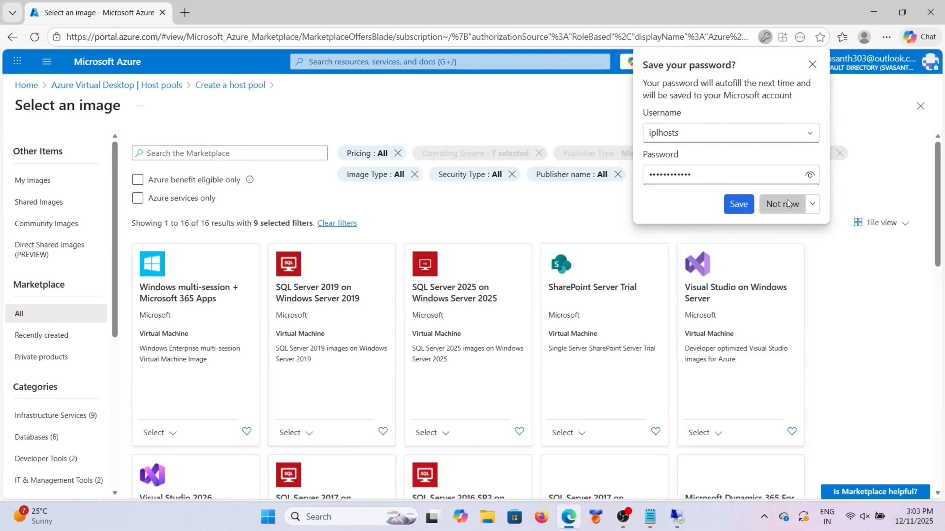
pyautogui.click(782, 204)
pyautogui.click(166, 433)
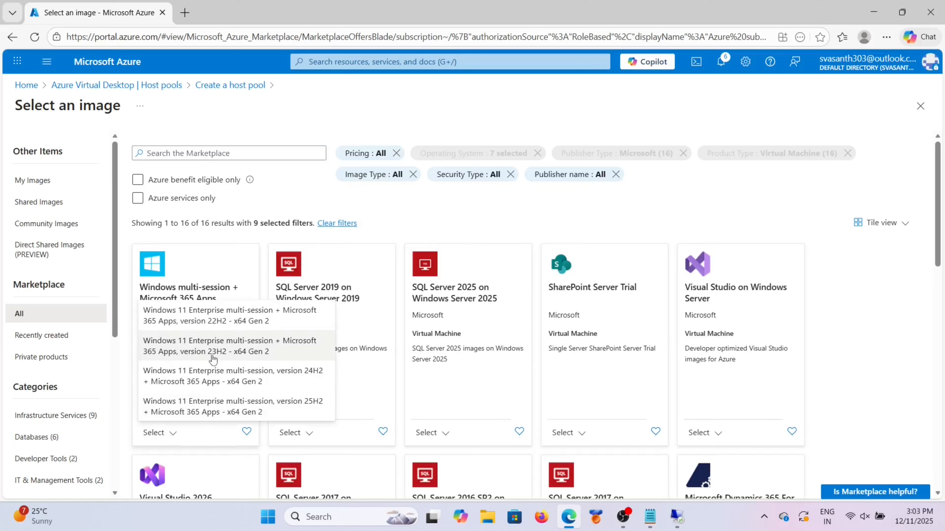
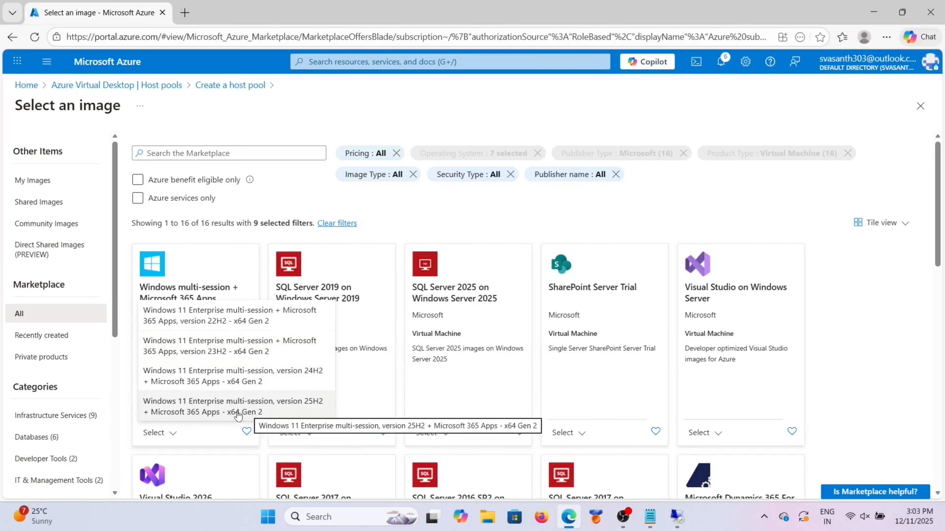
# Step: Inspect the Windows multi-session + Microsoft 365 Apps image details and the Windows 11 version list
pyautogui.click(232, 264)
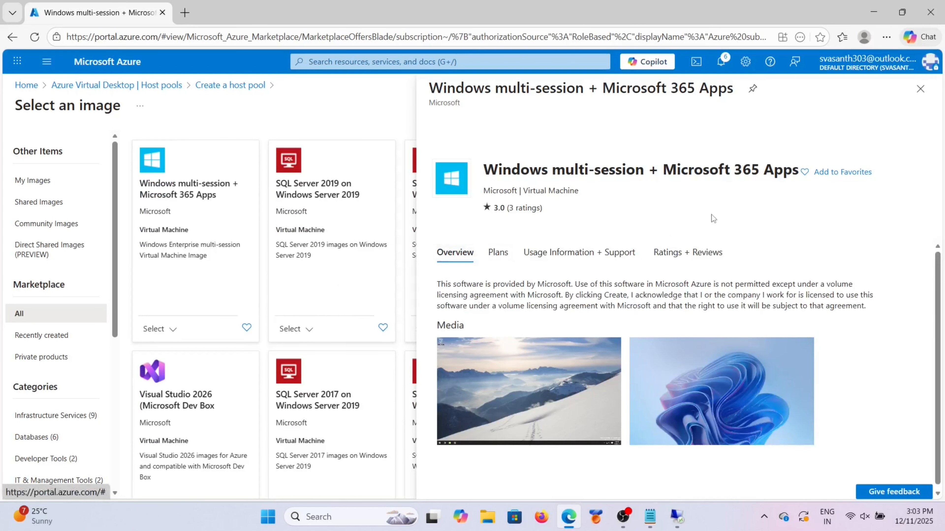
pyautogui.click(920, 90)
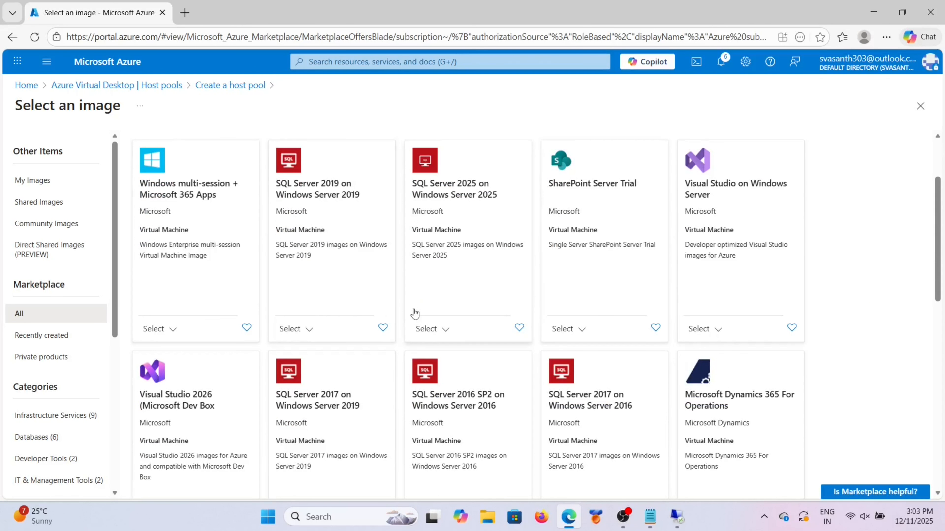
pyautogui.scroll(-5, 415, 315)
pyautogui.scroll(7, 415, 315)
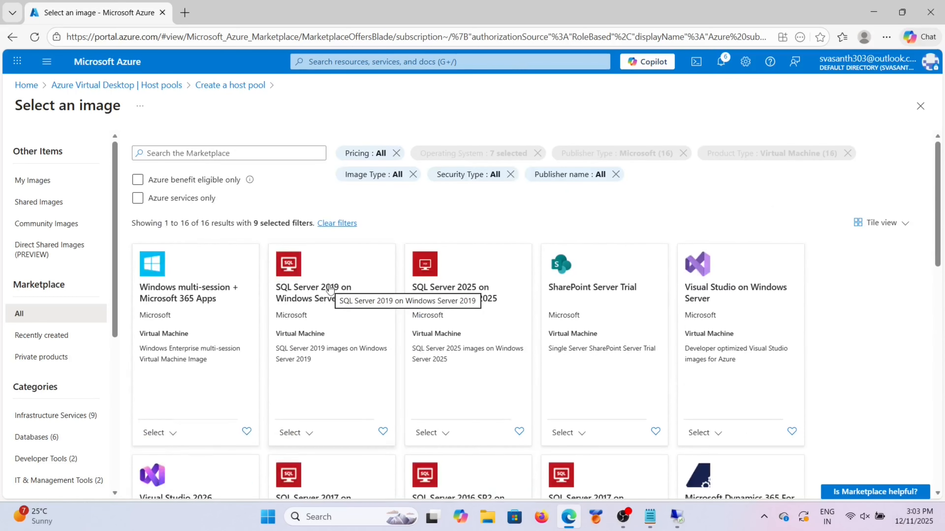
pyautogui.click(171, 433)
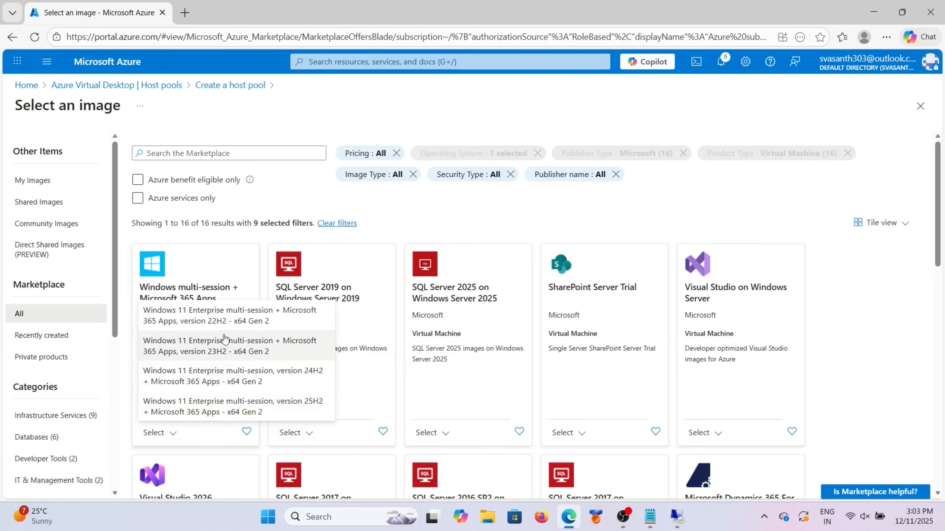
pyautogui.click(272, 207)
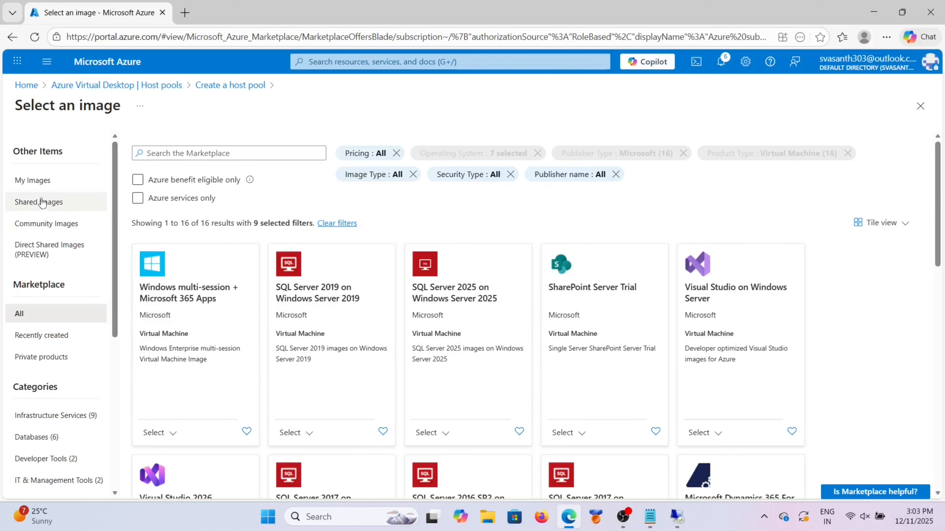
# Step: Filter to recently created images and choose Windows 11 Enterprise multi-session, version 25H2 - x64 Gen 2
pyautogui.click(57, 336)
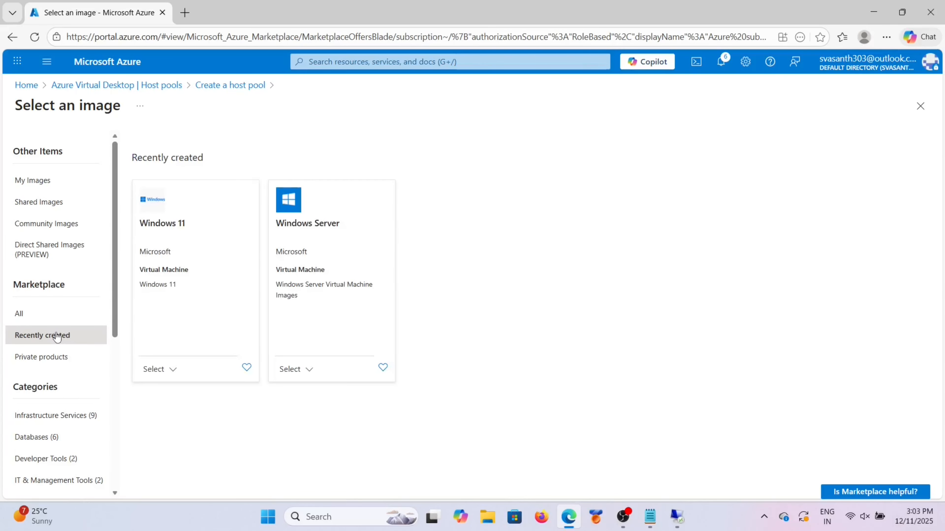
pyautogui.click(169, 376)
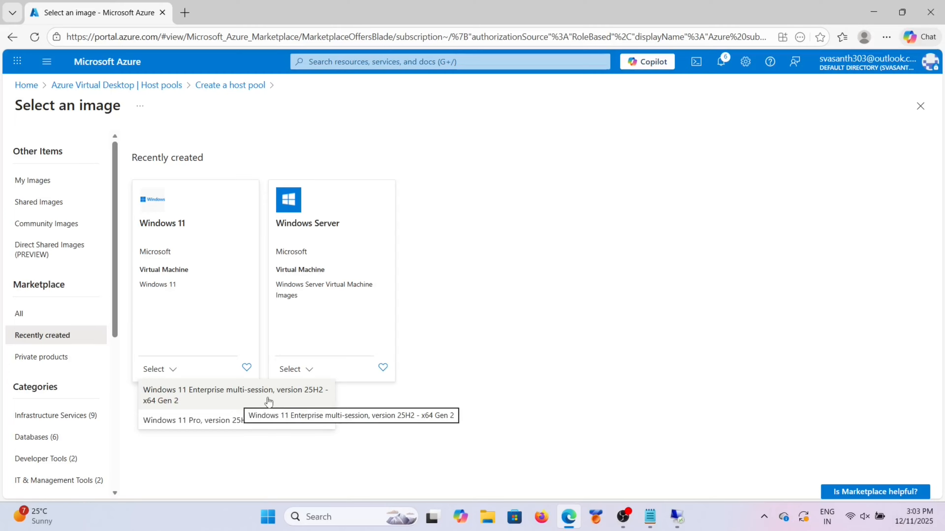
pyautogui.click(268, 385)
pyautogui.scroll(-1, 290, 318)
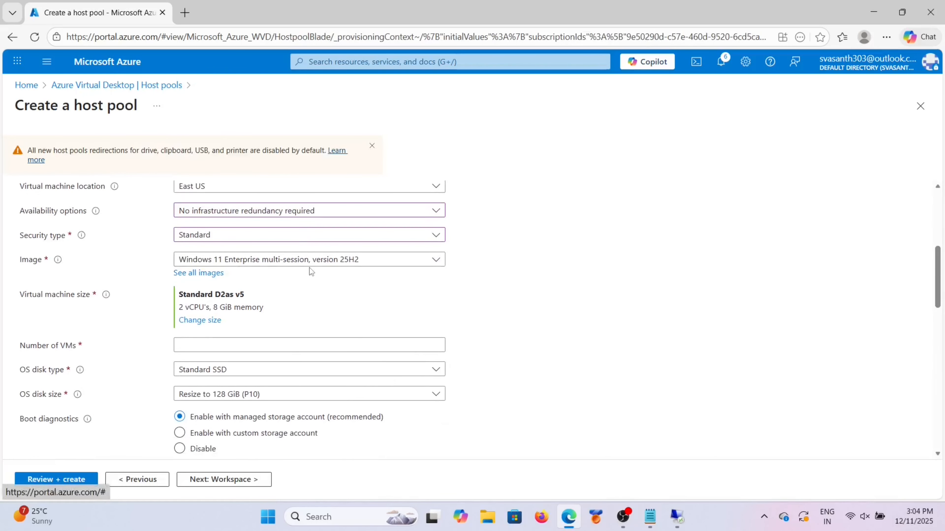
# Step: Pick Standard F2s v2 (2 vCPUs, 4 GiB) from the F-Series v2 sizes as the VM size
pyautogui.click(208, 320)
pyautogui.scroll(-2, 130, 352)
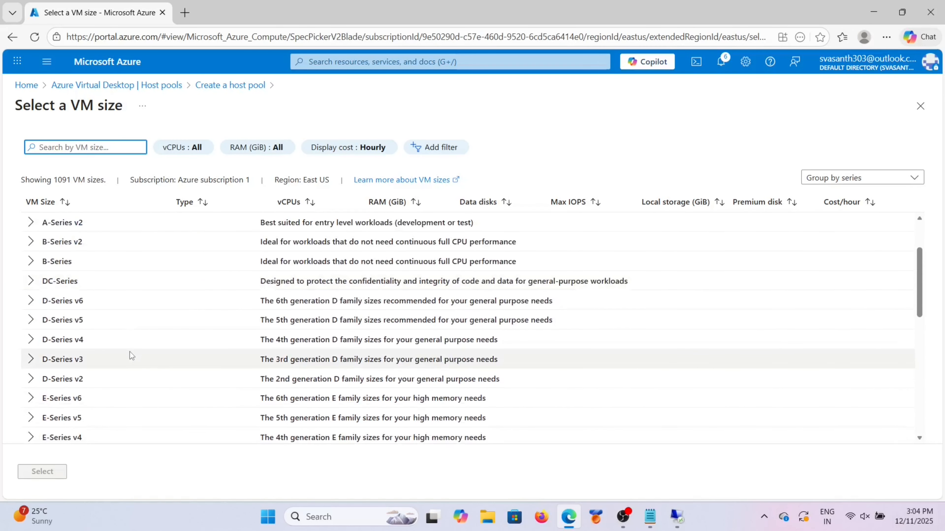
pyautogui.scroll(-5, 130, 351)
pyautogui.click(30, 275)
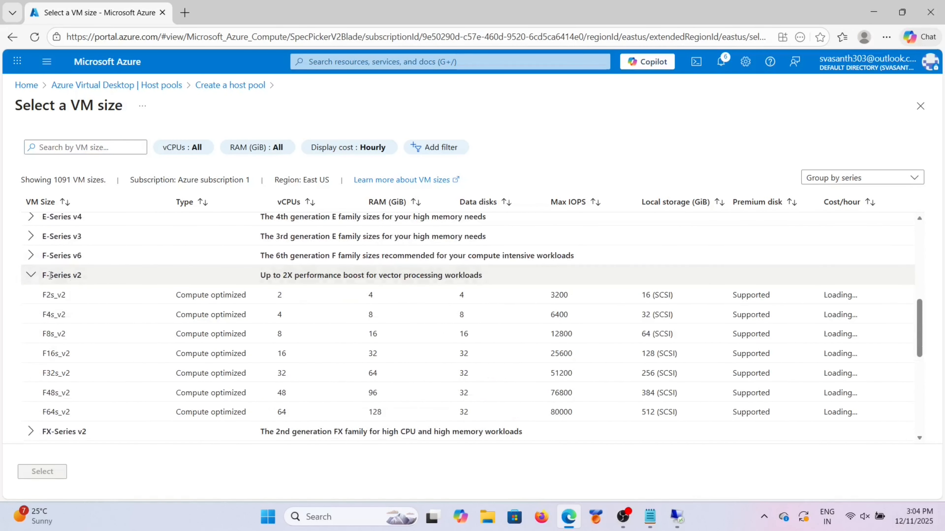
pyautogui.click(88, 298)
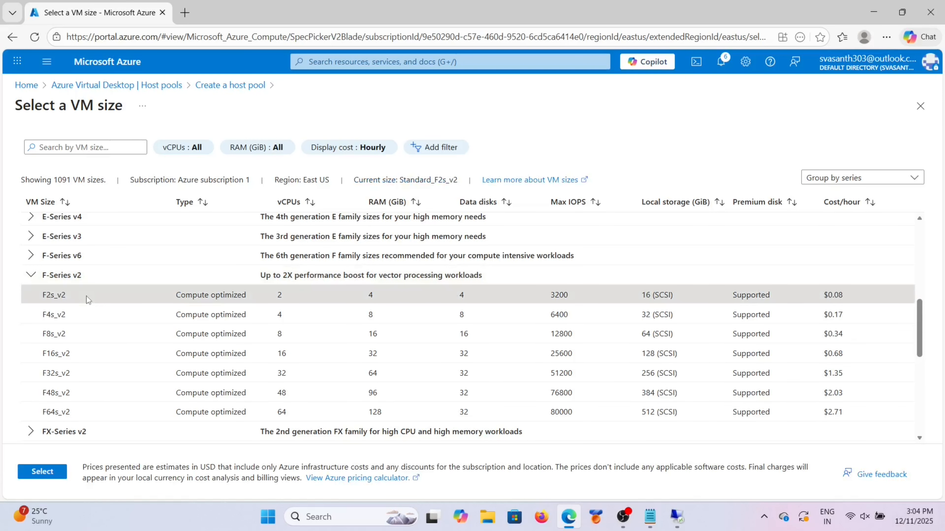
pyautogui.click(42, 472)
pyautogui.scroll(-2, 116, 376)
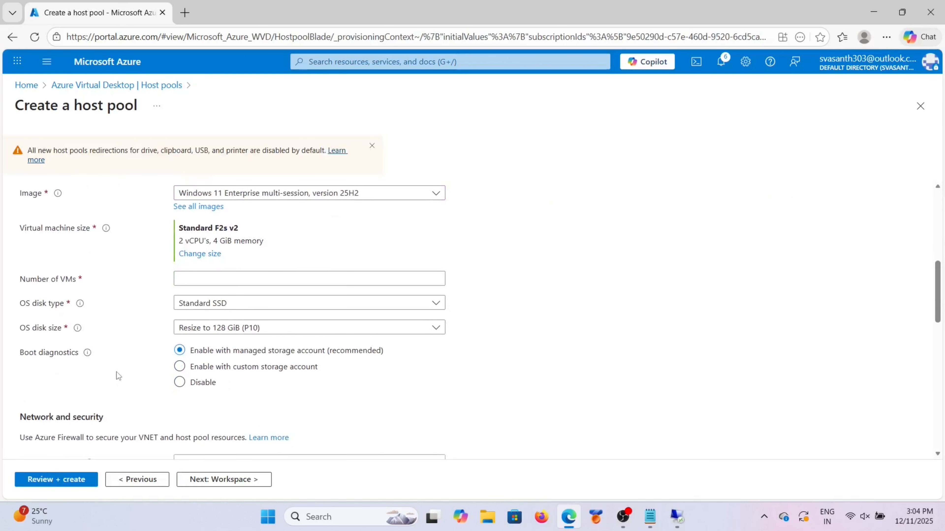
# Step: Set the number of VMs to 1
pyautogui.scroll(1, 255, 266)
pyautogui.click(210, 304)
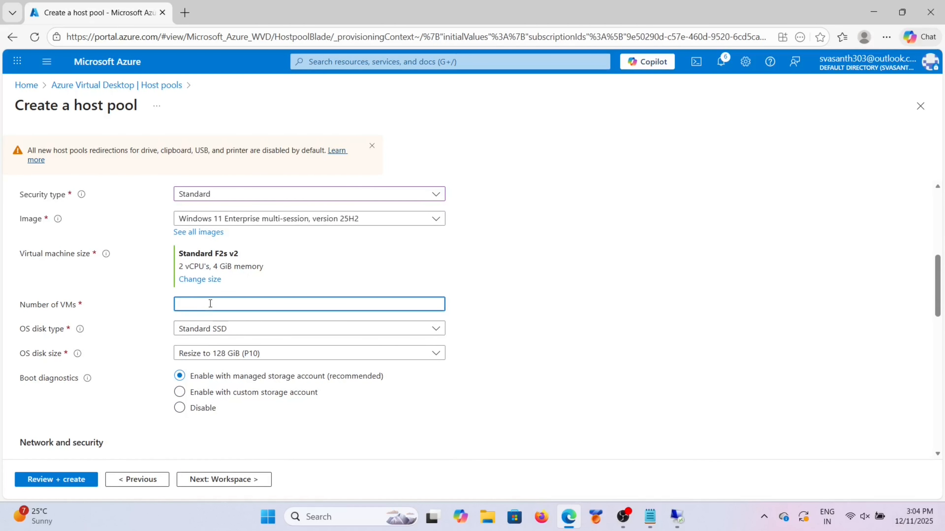
pyautogui.write('1')
pyautogui.scroll(-2, 224, 305)
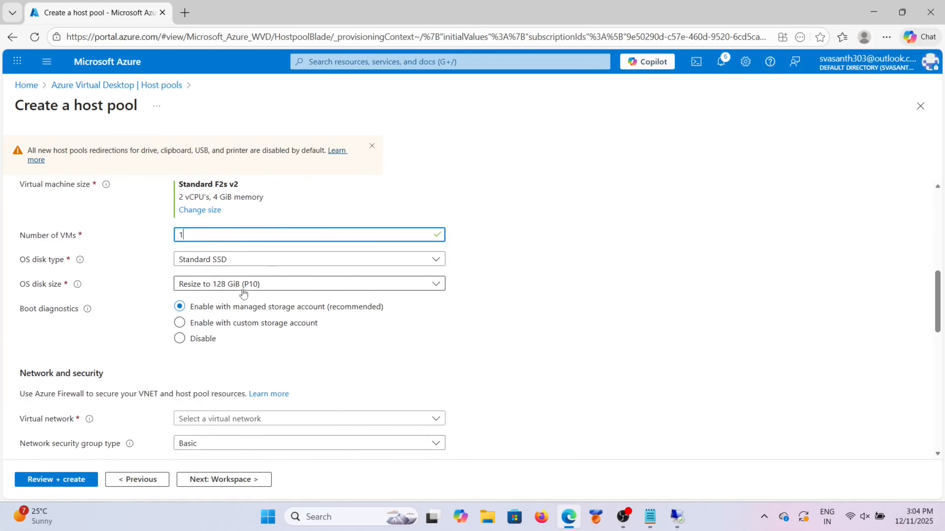
pyautogui.scroll(-1, 239, 356)
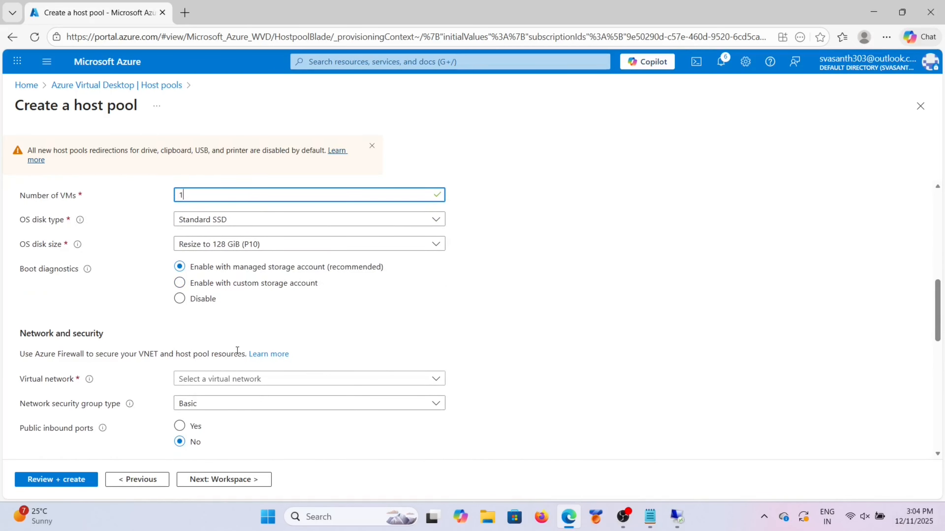
pyautogui.scroll(-2, 237, 351)
# Step: Choose the Onpremserver-vnet virtual network with its default (10.0.0.0/24) subnet
pyautogui.click(343, 312)
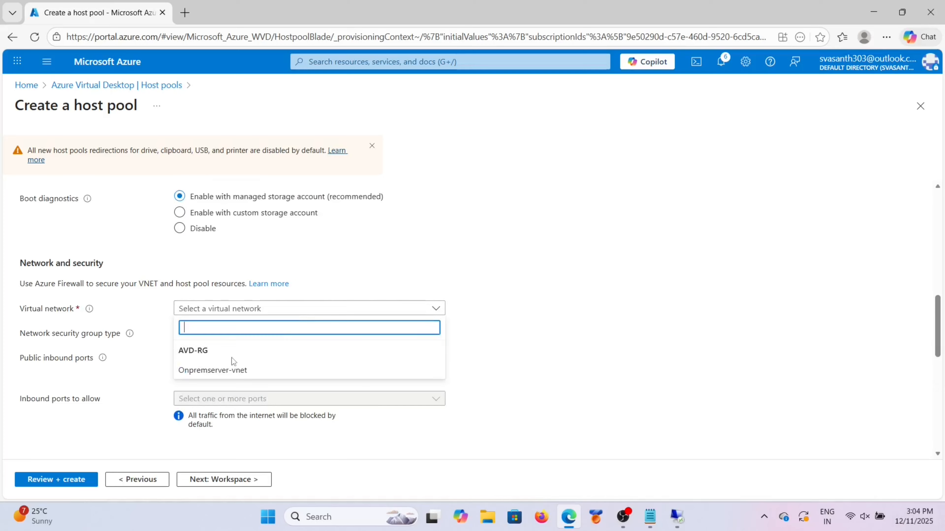
pyautogui.click(231, 369)
pyautogui.scroll(-1, 285, 347)
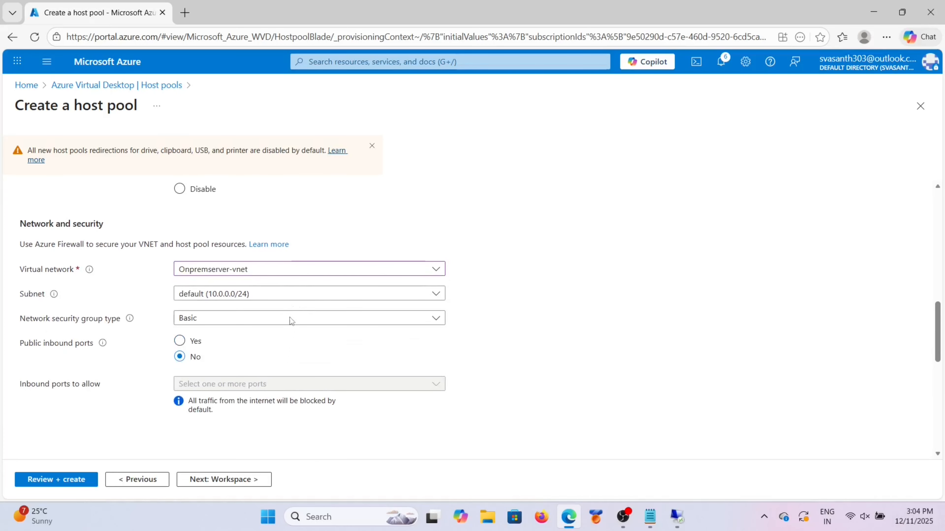
pyautogui.click(316, 292)
pyautogui.click(280, 310)
pyautogui.scroll(-3, 279, 321)
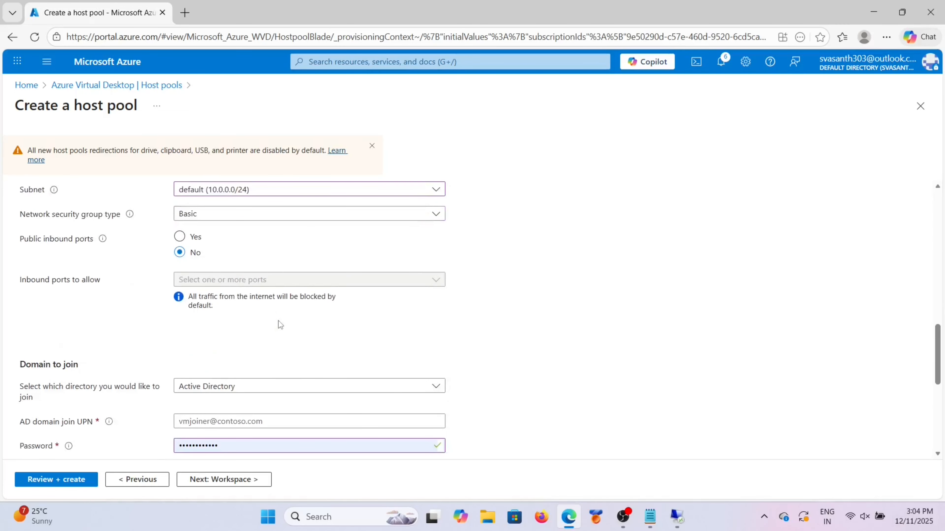
pyautogui.scroll(-2, 243, 348)
pyautogui.scroll(2, 242, 348)
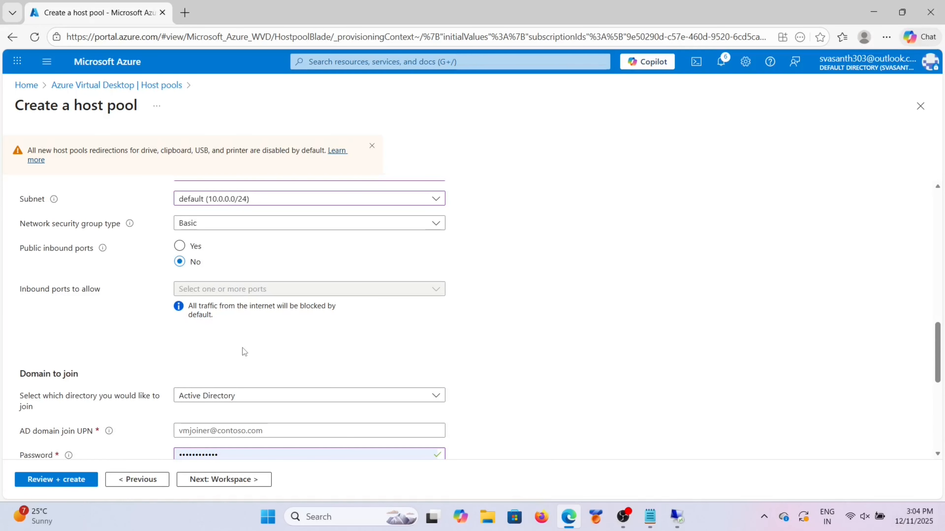
pyautogui.scroll(-2, 242, 348)
pyautogui.scroll(-2, 242, 348)
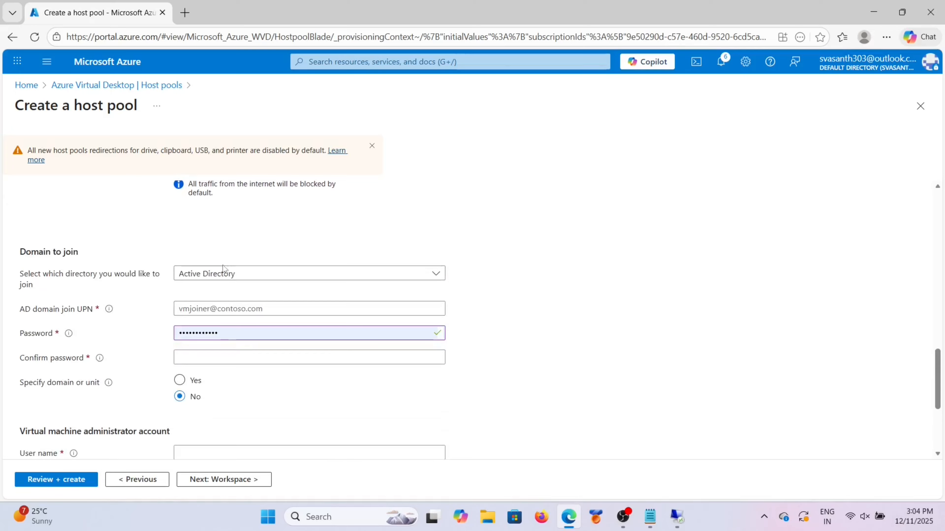
# Step: Enter the domain-join account's e-mail address as the AD domain join UPN
pyautogui.click(268, 311)
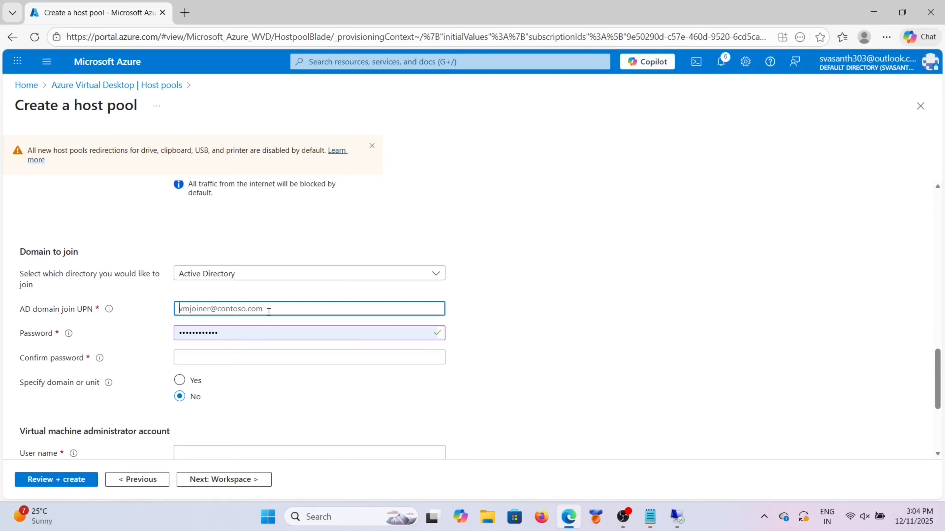
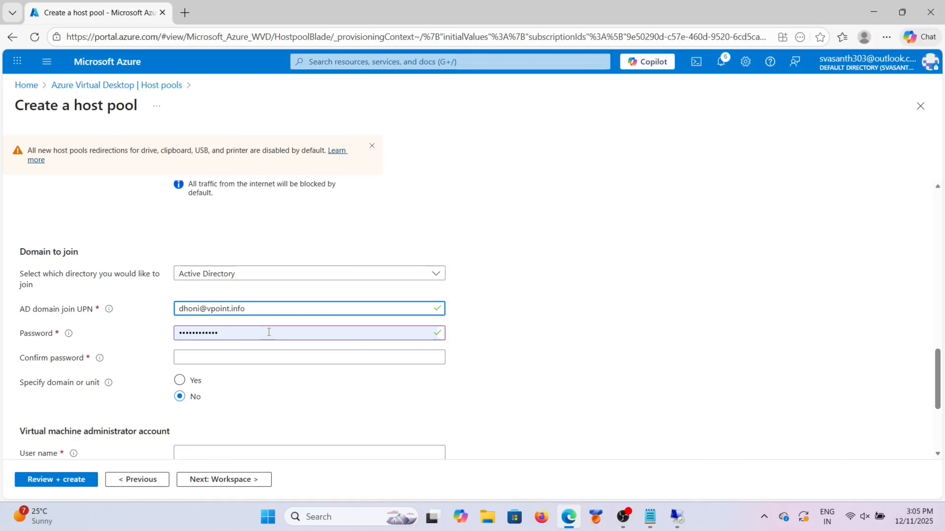
pyautogui.click(268, 359)
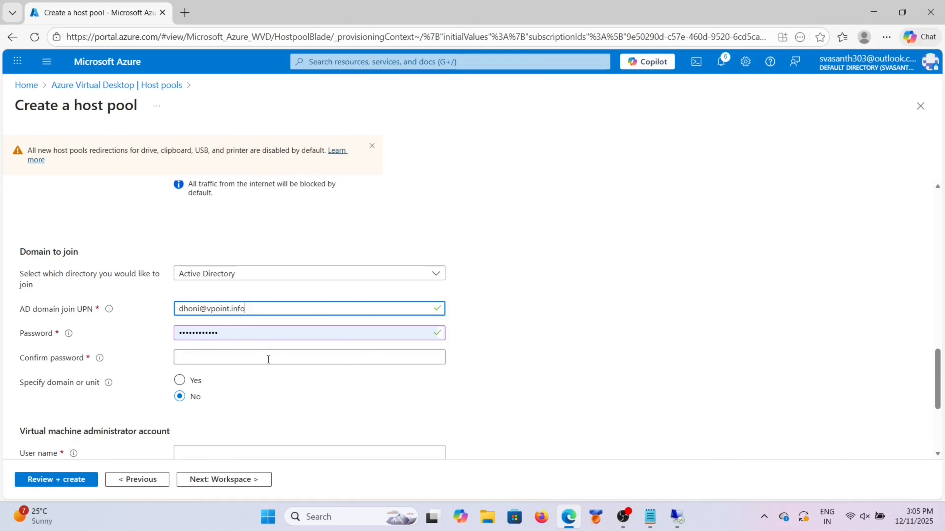
pyautogui.press('capslock')
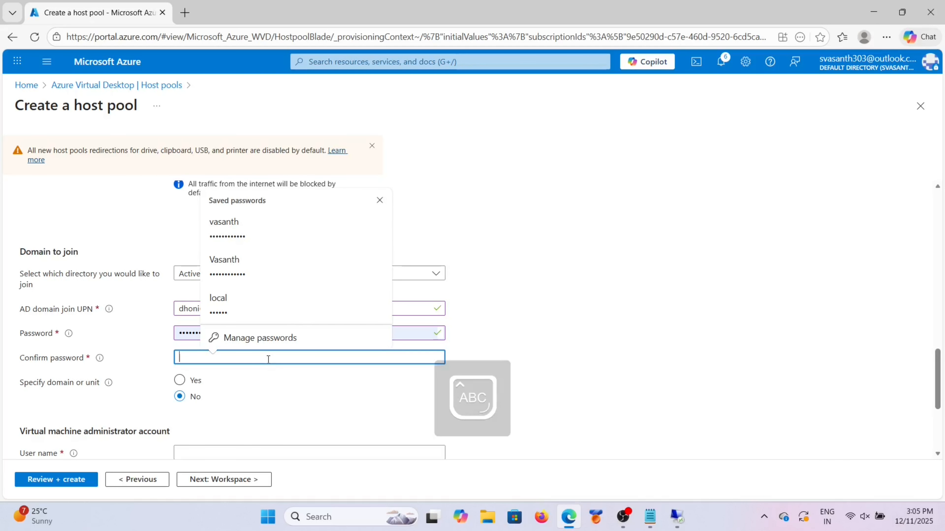
# Step: Clear and retype the domain join account password
pyautogui.click(411, 332)
pyautogui.press('Escape')
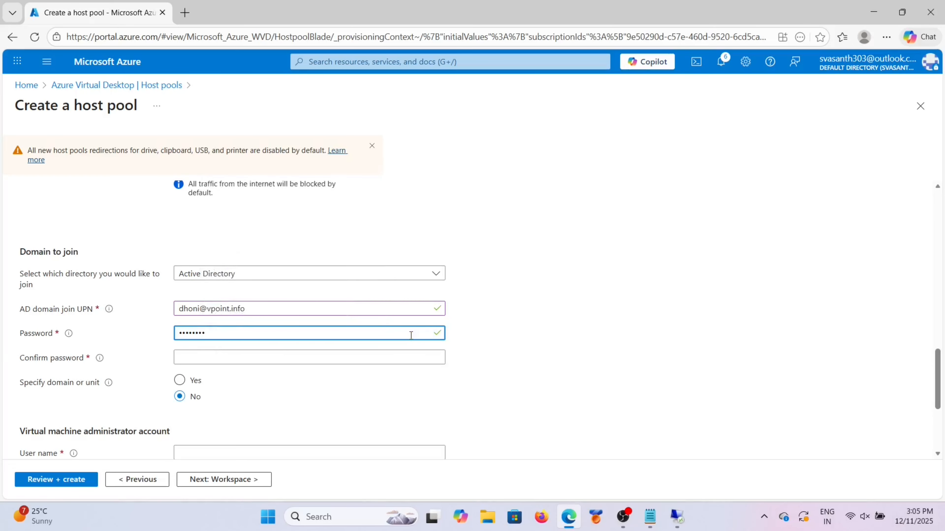
pyautogui.hotkey('ctrl', 'a')
pyautogui.press('BackSpace')
pyautogui.press('capslock')
pyautogui.write('•••')
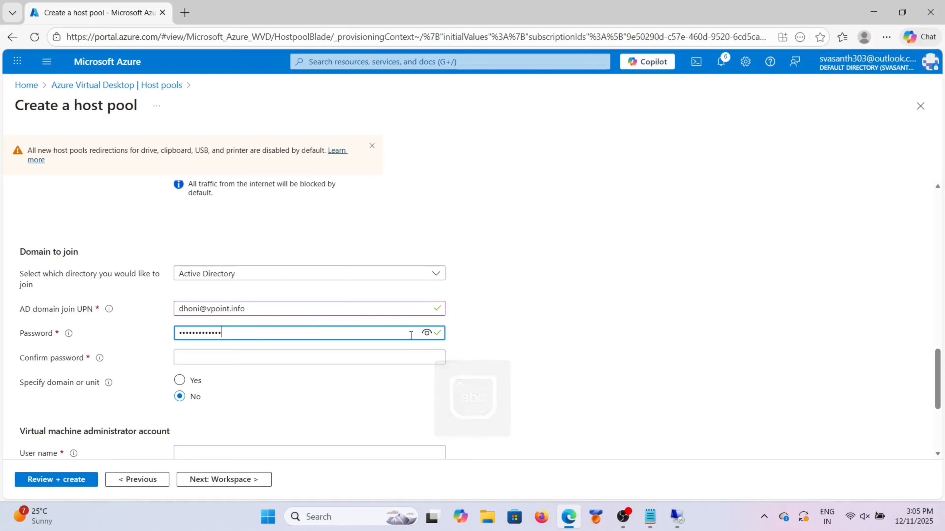
# Step: Enter the same password in Confirm password so the mismatch error clears
pyautogui.click(326, 357)
pyautogui.press('capslock')
pyautogui.write('•')
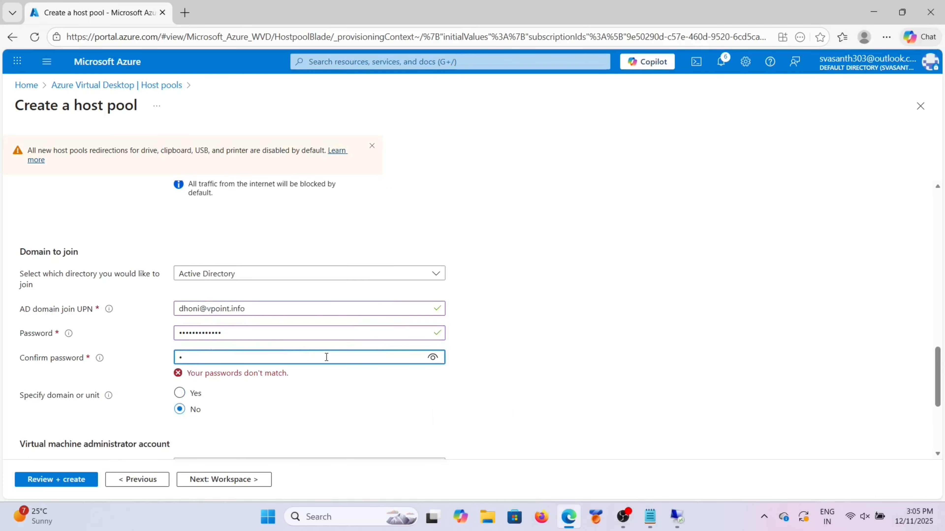
pyautogui.press('capslock')
pyautogui.write('••')
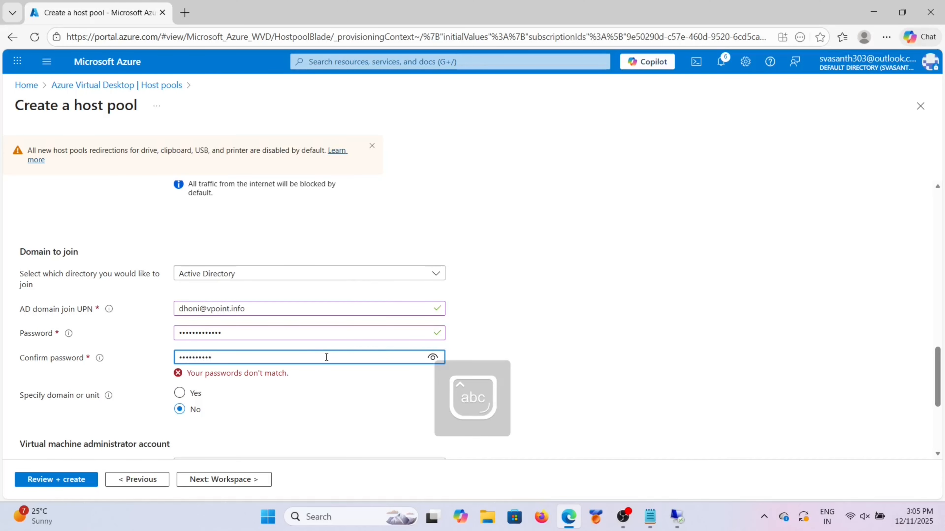
pyautogui.write('•••')
pyautogui.scroll(-3, 301, 388)
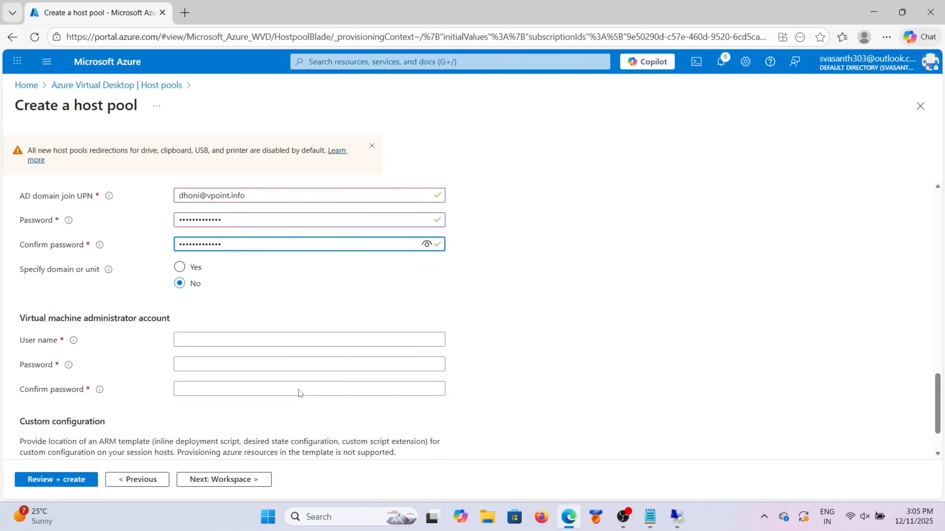
# Step: Enter the VM administrator user name
pyautogui.click(186, 336)
pyautogui.press('capslock')
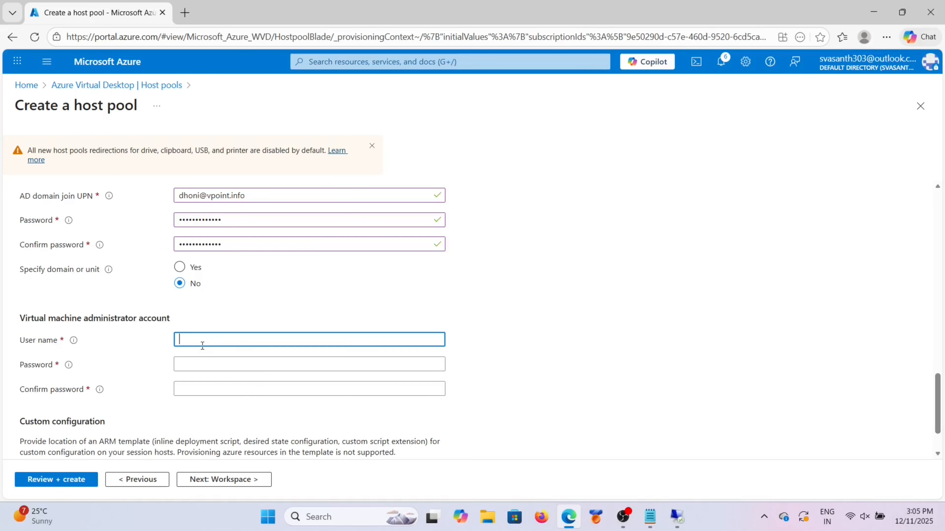
pyautogui.press('capslock')
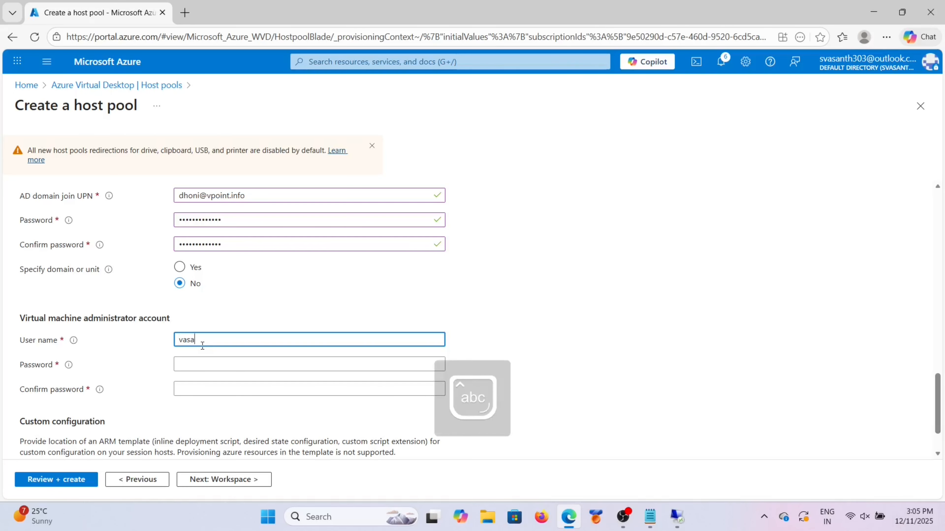
# Step: Type the VM administrator password, correcting it once
pyautogui.click(203, 363)
pyautogui.write('••')
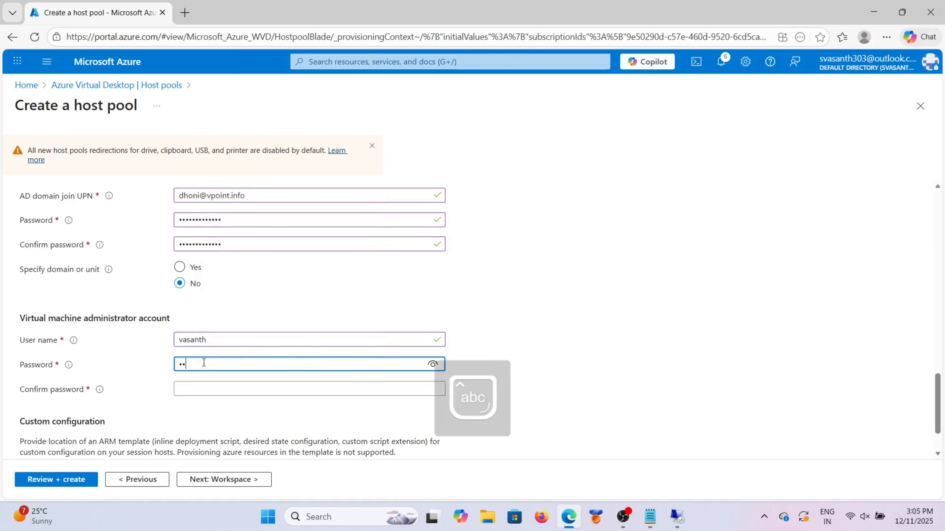
pyautogui.write('••••••••••')
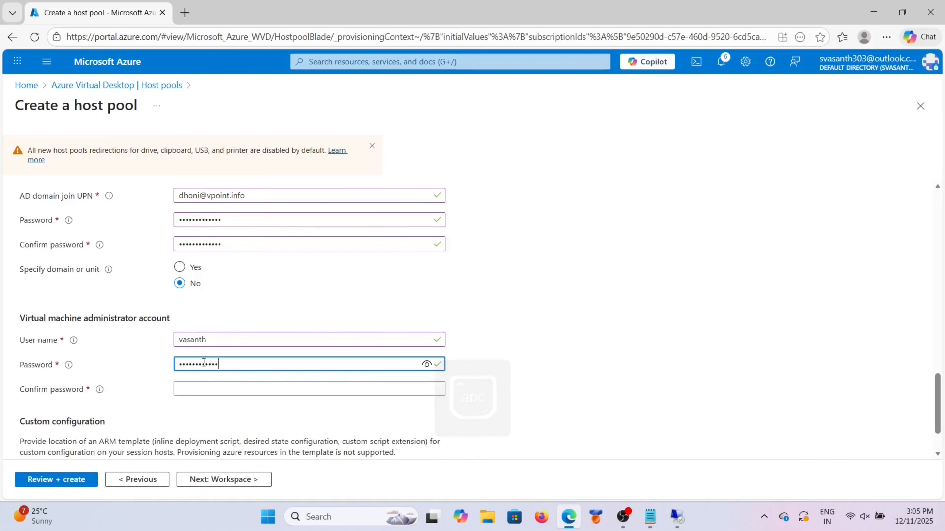
pyautogui.press('capslock')
pyautogui.write('•')
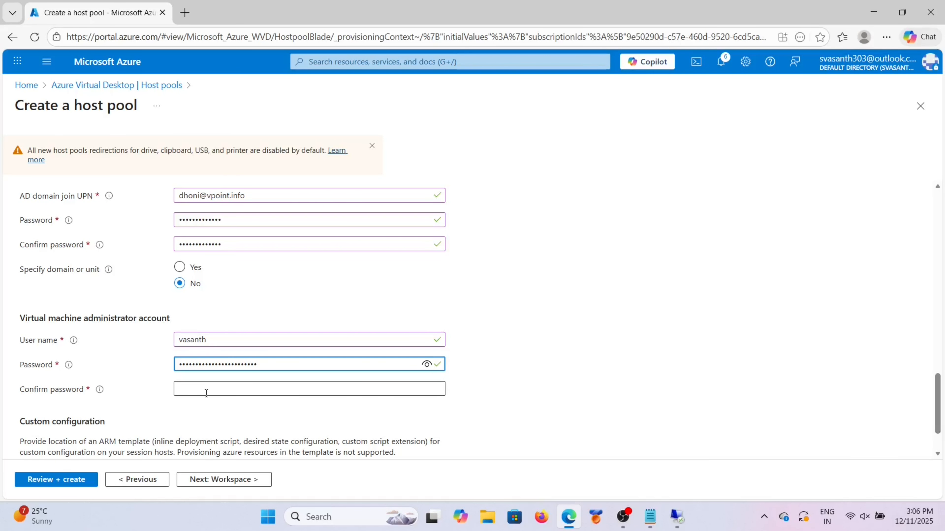
pyautogui.press('BackSpace')
pyautogui.press('BackSpace')
pyautogui.press('BackSpace')
pyautogui.press('BackSpace')
pyautogui.press('BackSpace')
pyautogui.press('BackSpace')
pyautogui.press('BackSpace')
pyautogui.press('BackSpace')
pyautogui.press('BackSpace')
pyautogui.press('BackSpace')
pyautogui.press('BackSpace')
pyautogui.press('BackSpace')
pyautogui.press('BackSpace')
pyautogui.press('BackSpace')
pyautogui.press('BackSpace')
pyautogui.press('BackSpace')
pyautogui.press('BackSpace')
pyautogui.press('BackSpace')
pyautogui.press('BackSpace')
pyautogui.press('BackSpace')
pyautogui.press('capslock')
pyautogui.write('••••••')
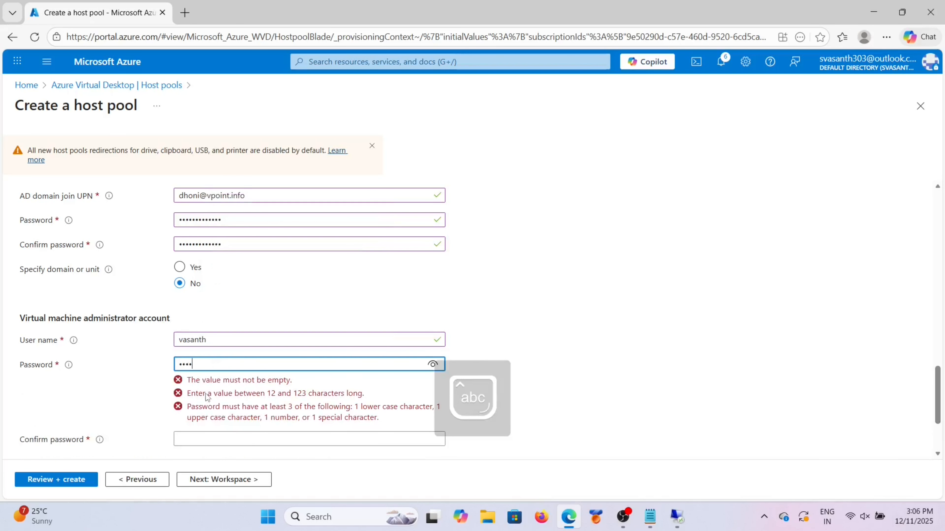
pyautogui.write('••••')
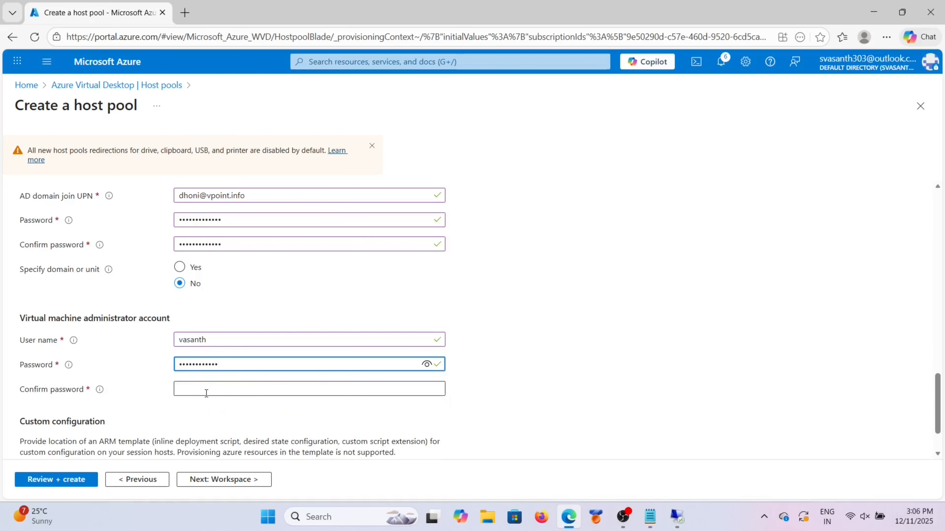
# Step: Retype the administrator password in Confirm password so both match
pyautogui.click(206, 393)
pyautogui.press('capslock')
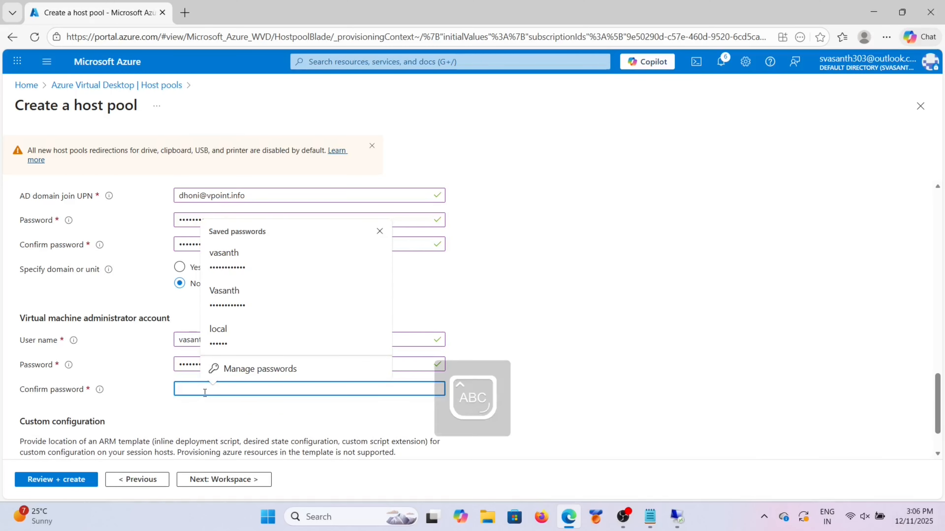
pyautogui.write('•••••')
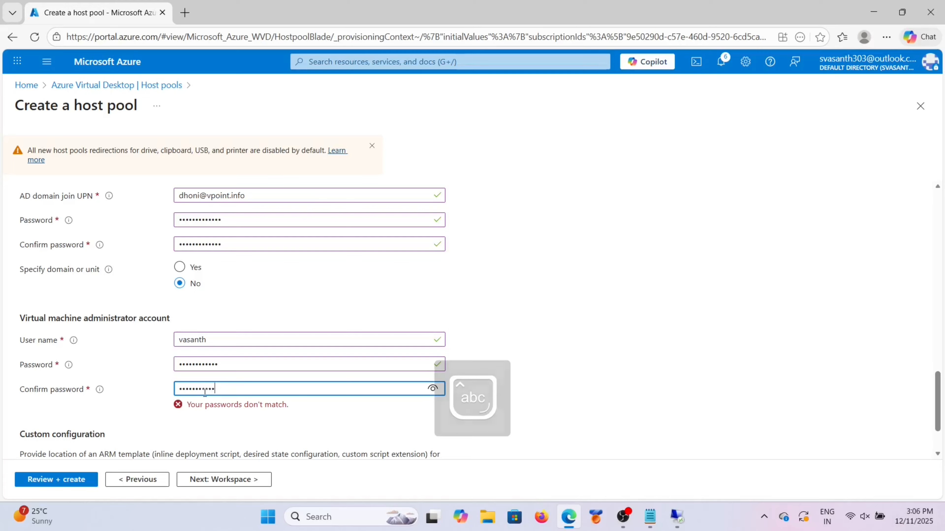
pyautogui.write('•')
pyautogui.scroll(-2, 238, 406)
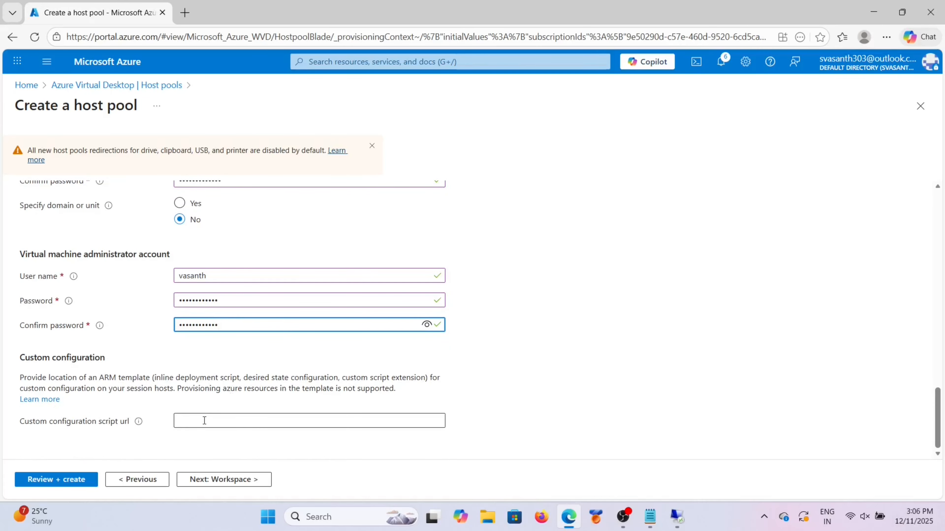
# Step: Register the desktop app group to a new workspace named iplworkspace
pyautogui.click(220, 480)
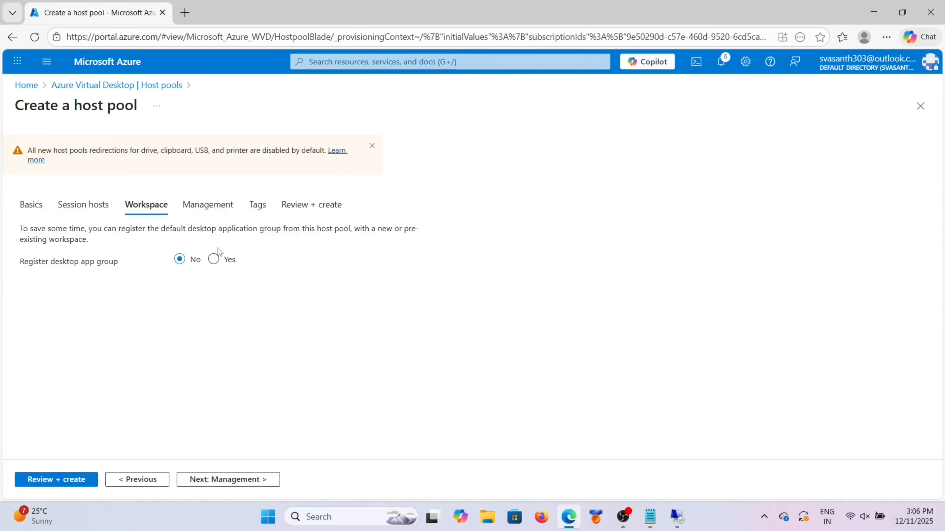
pyautogui.click(217, 262)
pyautogui.click(211, 289)
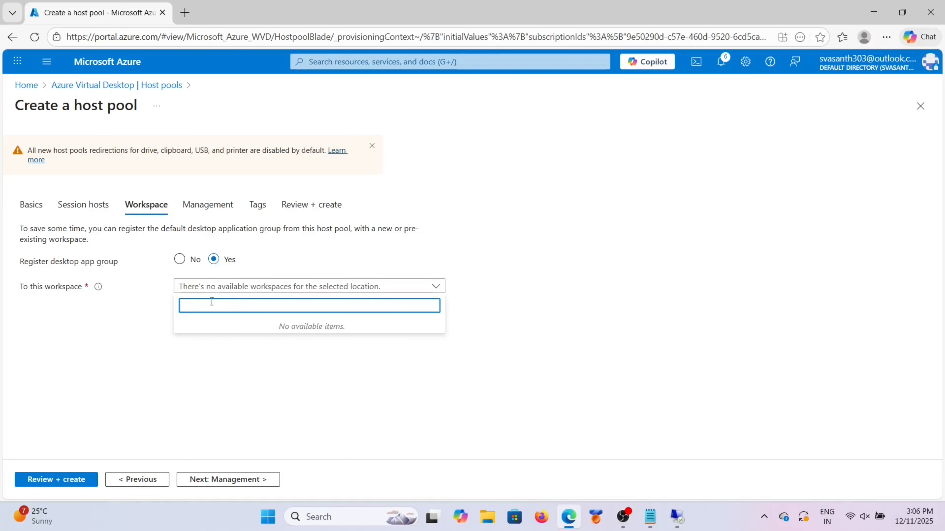
pyautogui.click(156, 307)
pyautogui.click(194, 300)
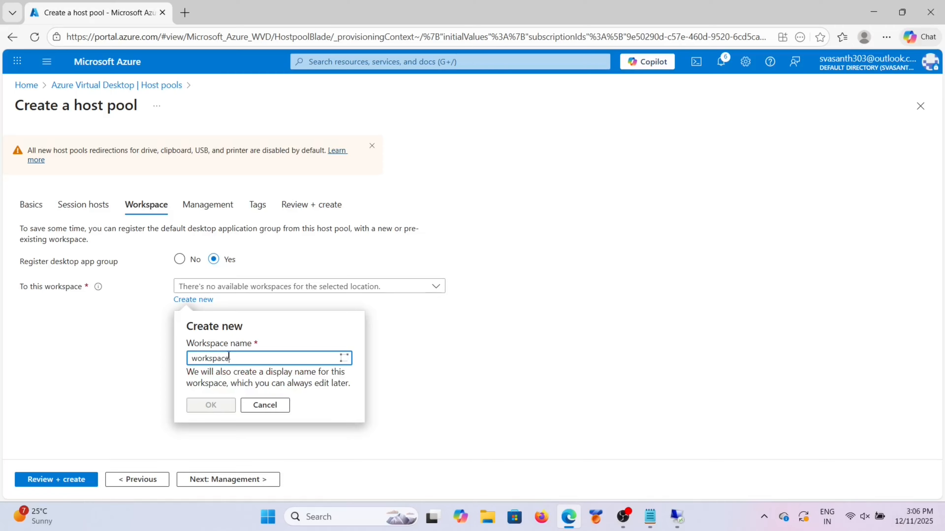
pyautogui.write('ipl')
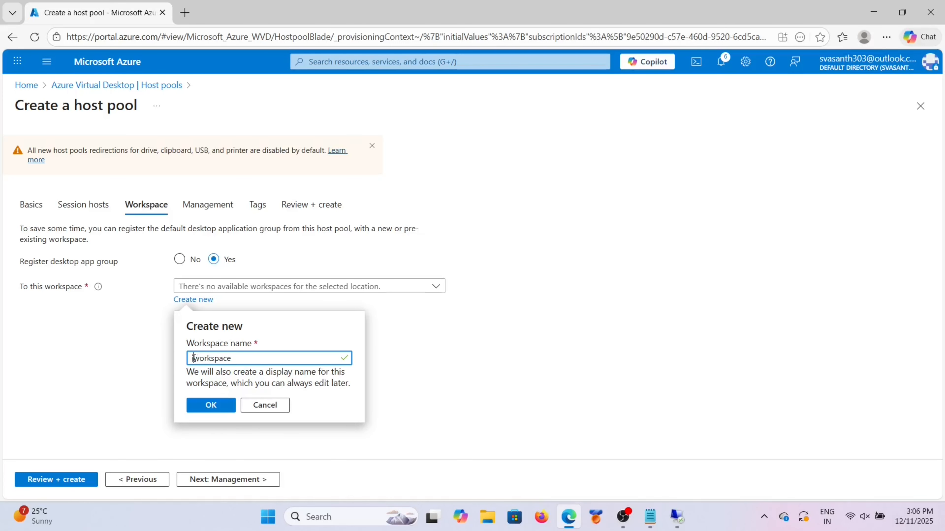
pyautogui.click(219, 408)
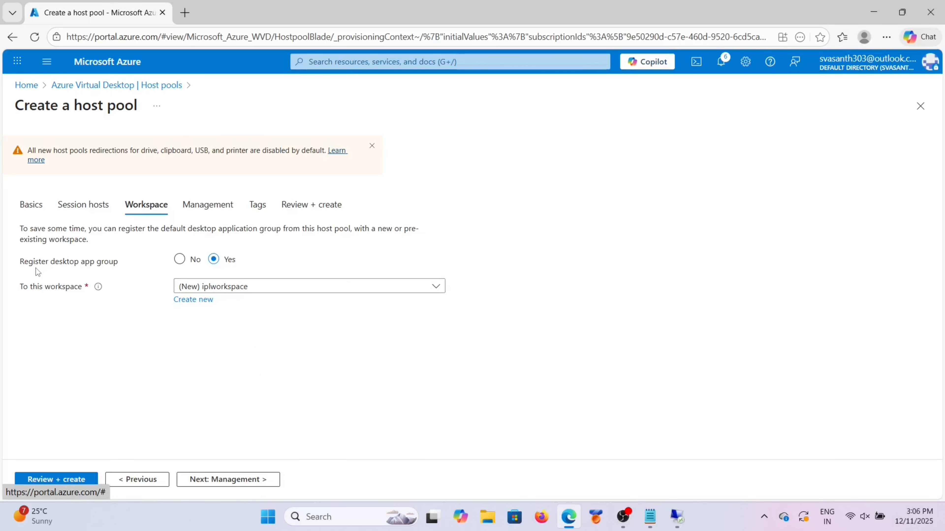
# Step: Validate the iplplayers host pool with Review + create and start its creation
pyautogui.click(220, 214)
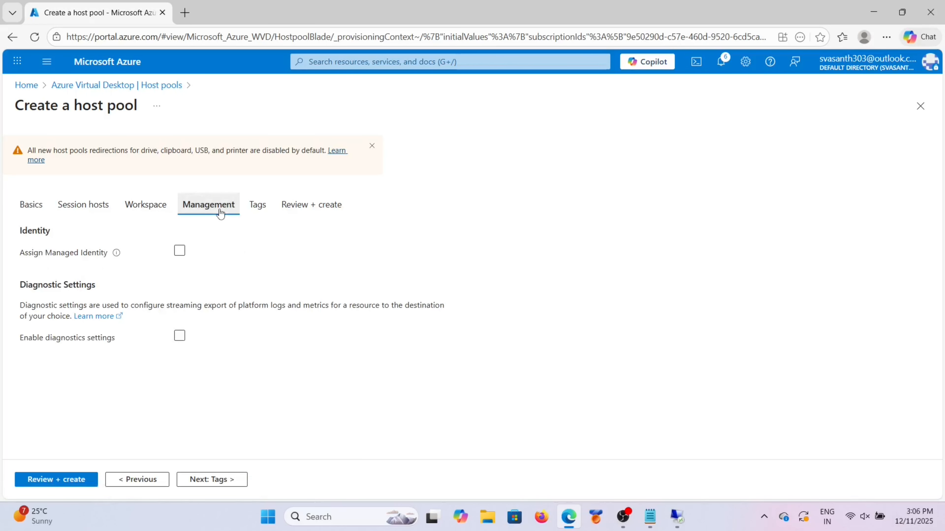
pyautogui.click(71, 484)
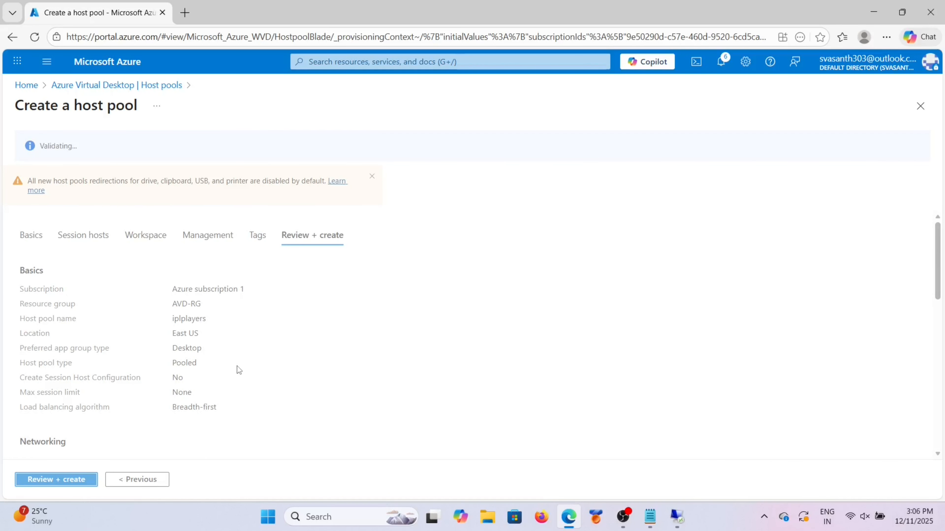
pyautogui.click(20, 486)
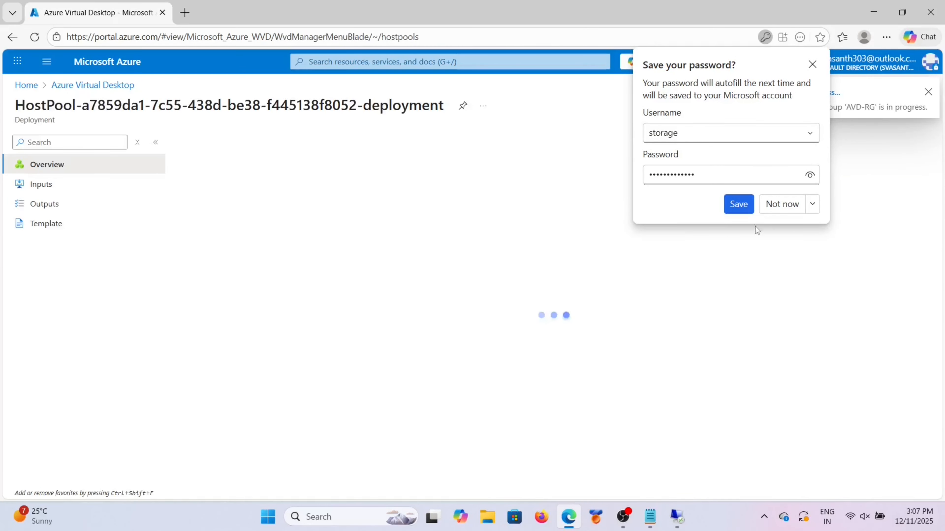
# Step: Decline Edge's password save, then search the portal for 'quota' and open Quotas
pyautogui.click(781, 206)
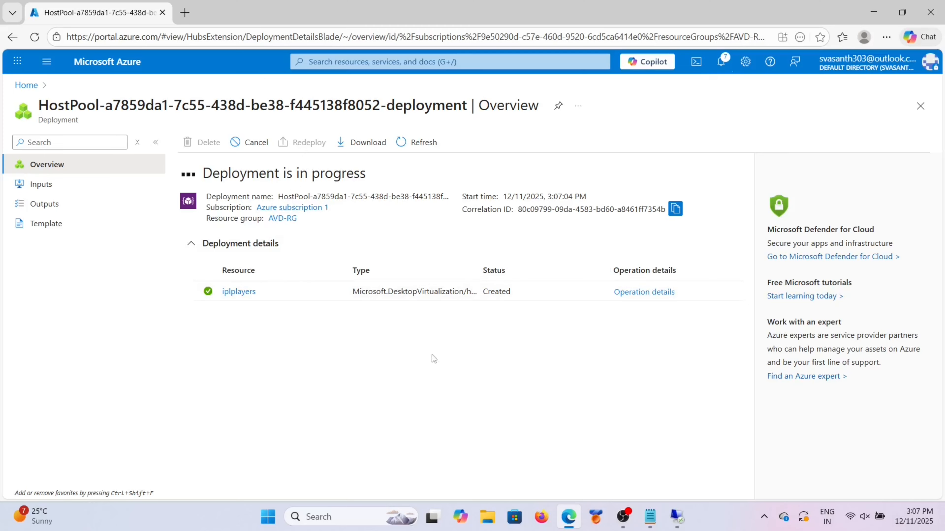
pyautogui.click(373, 61)
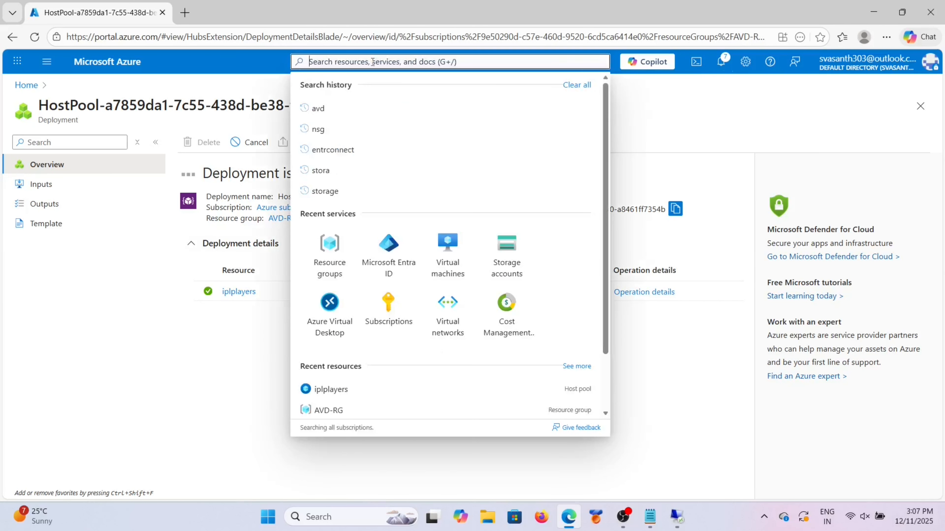
pyautogui.write('myqut')
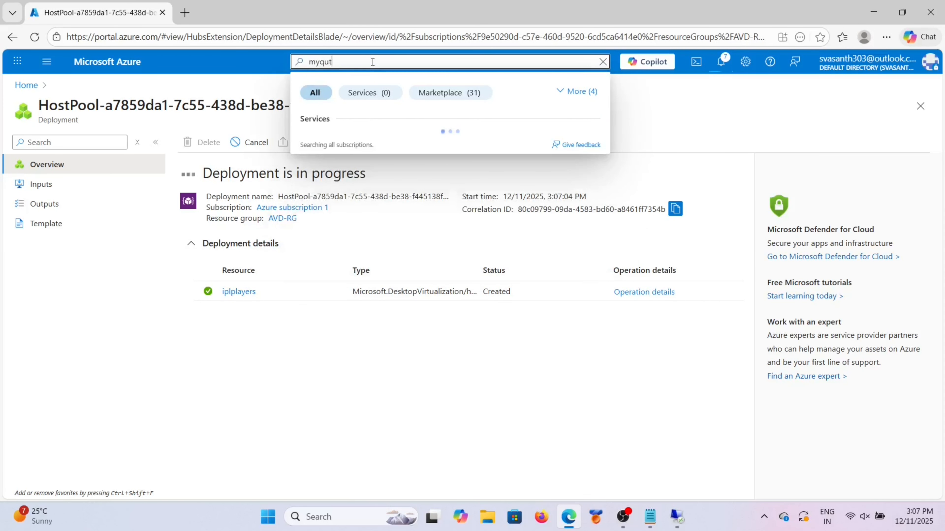
pyautogui.write('o')
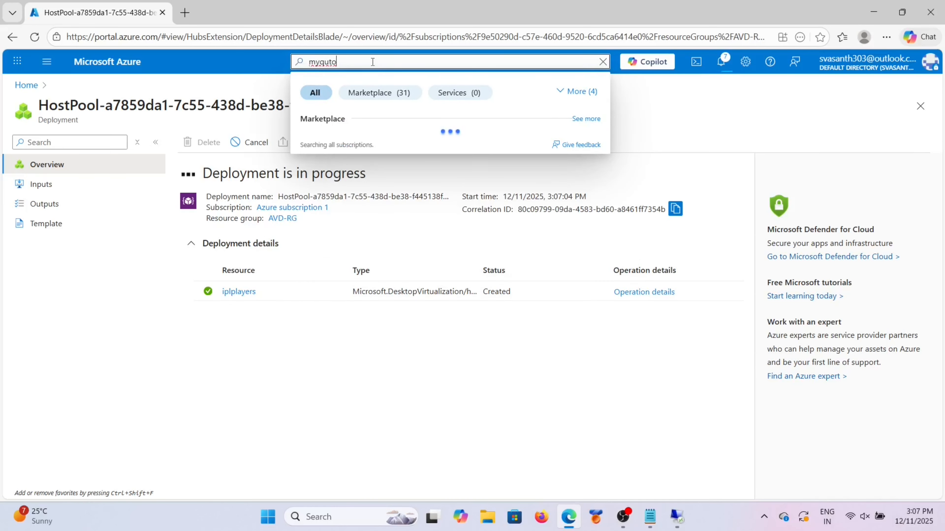
pyautogui.press('BackSpace')
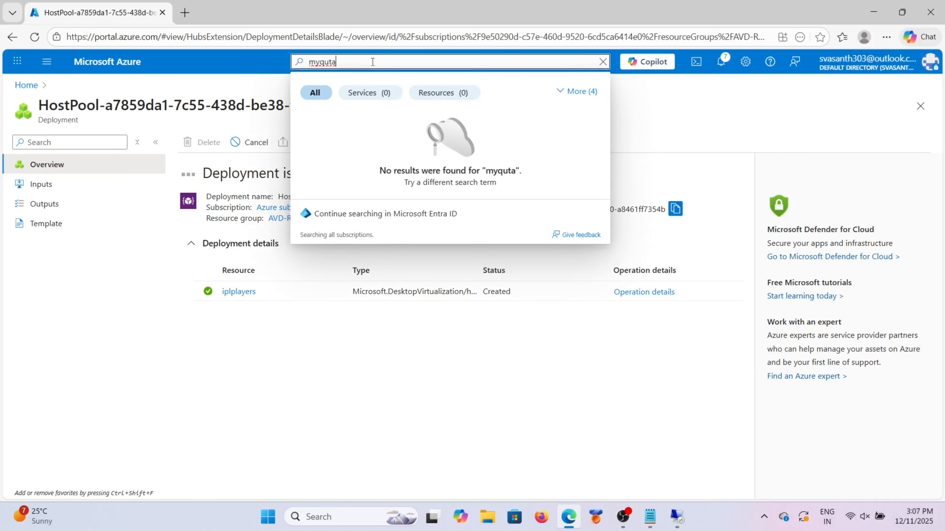
pyautogui.press('BackSpace')
pyautogui.press('BackSpace')
pyautogui.press('BackSpace')
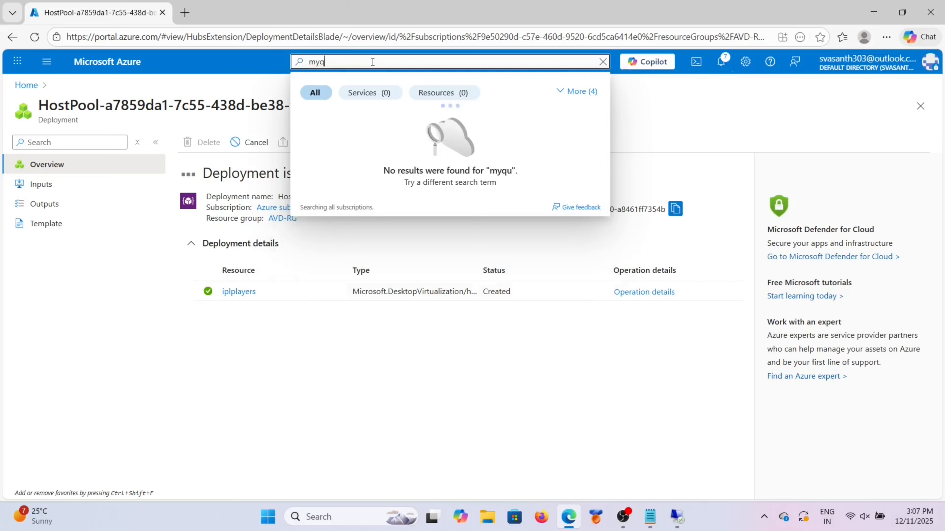
pyautogui.write('ota')
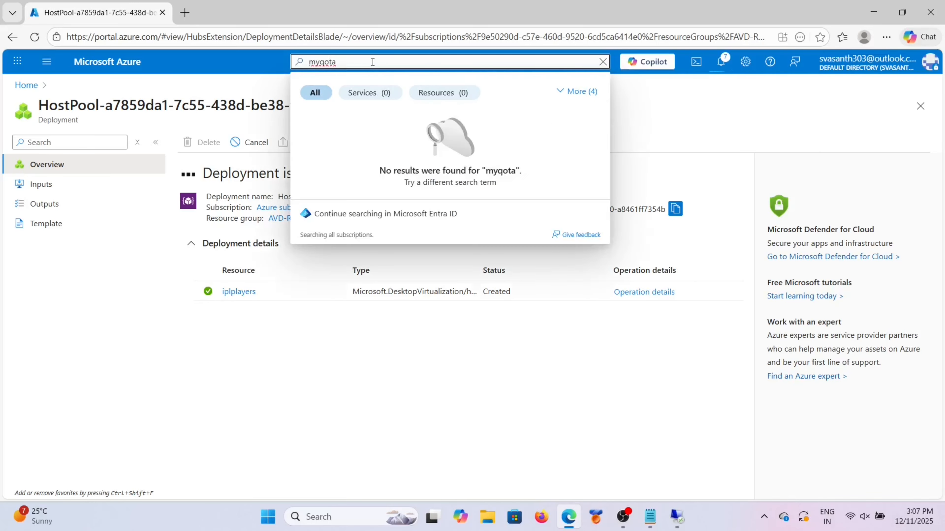
pyautogui.press('BackSpace')
pyautogui.press('BackSpace')
pyautogui.press('BackSpace')
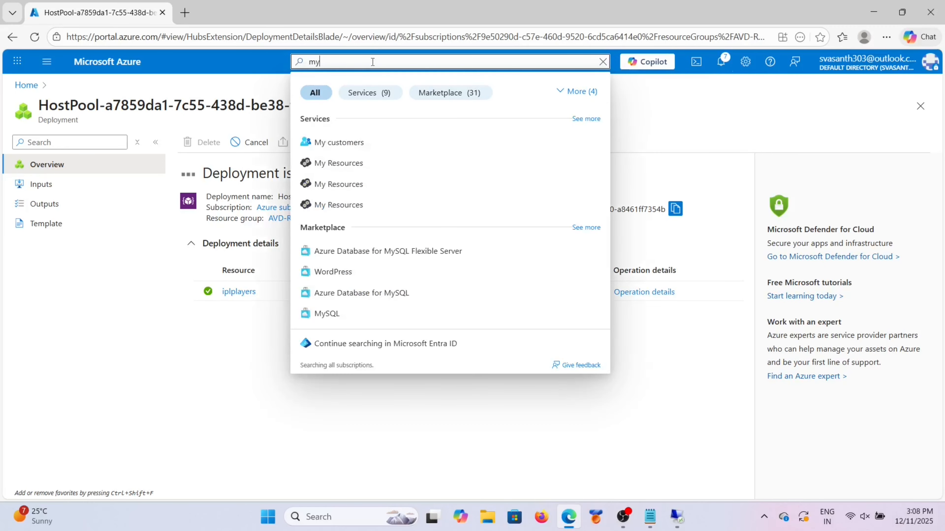
pyautogui.press('BackSpace')
pyautogui.press('BackSpace')
pyautogui.write('qu')
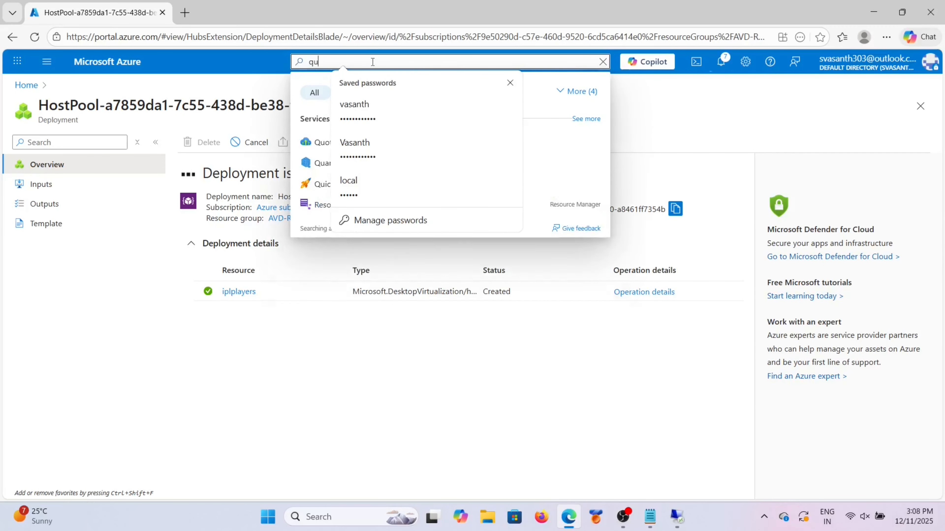
pyautogui.write('ota')
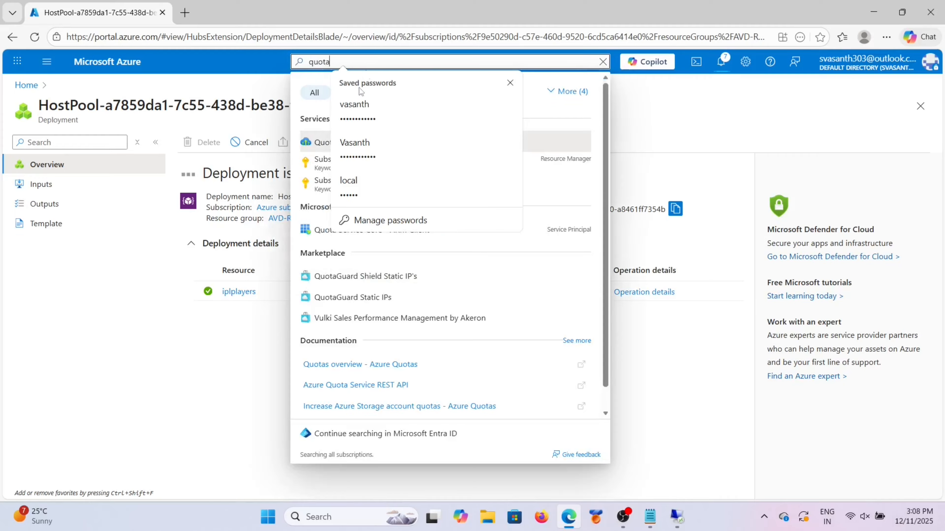
pyautogui.click(322, 143)
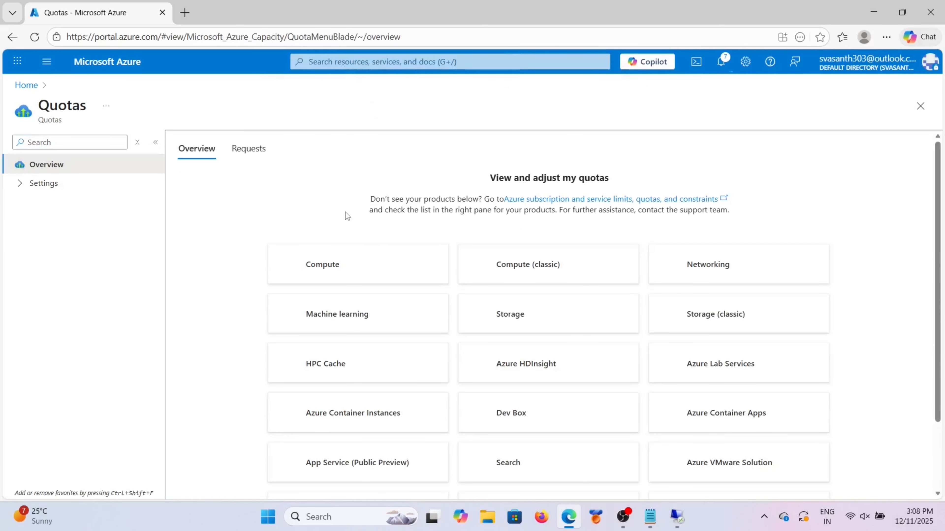
# Step: Open My quotas to find the Standard FSv2 Family vCPUs quota in East US
pyautogui.scroll(-2, 455, 342)
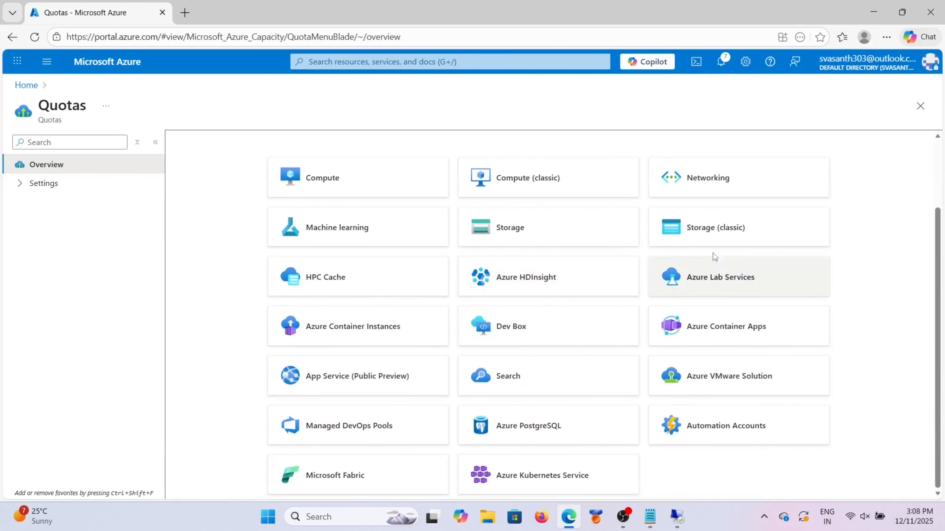
pyautogui.click(709, 235)
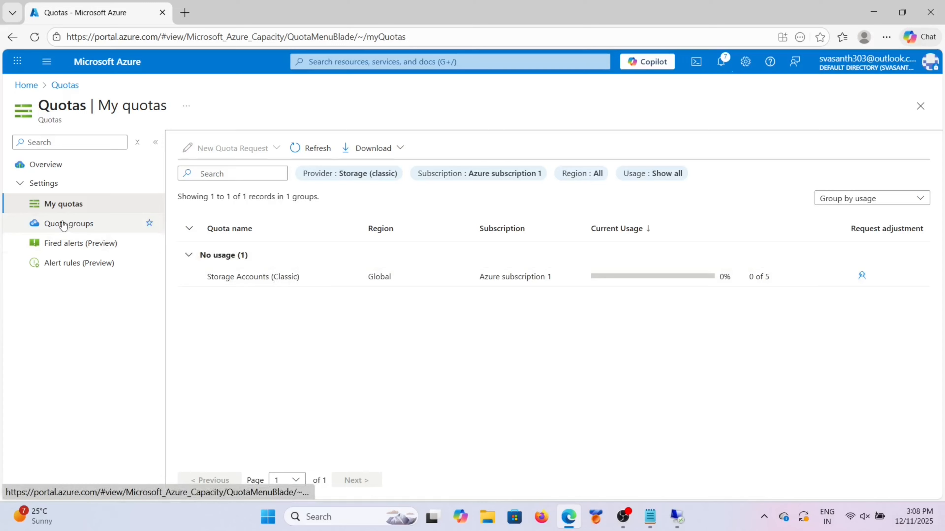
pyautogui.click(32, 89)
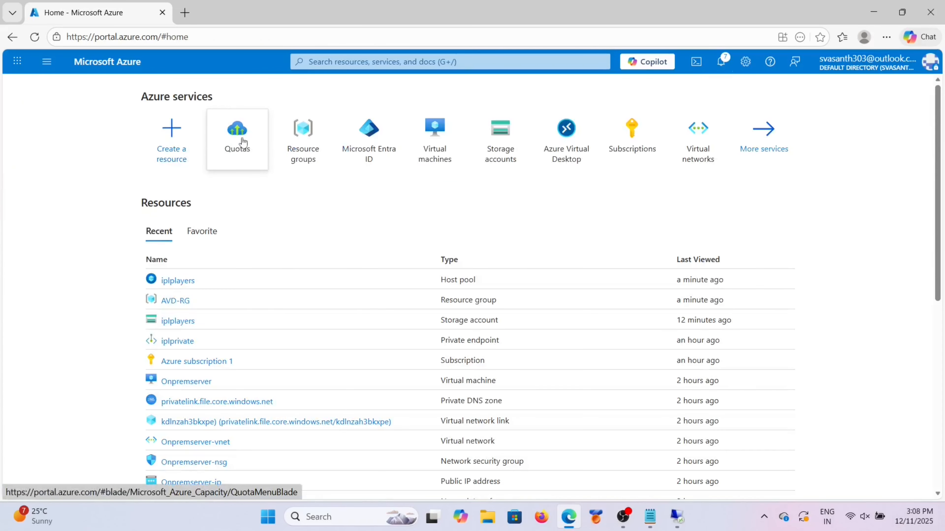
pyautogui.click(240, 142)
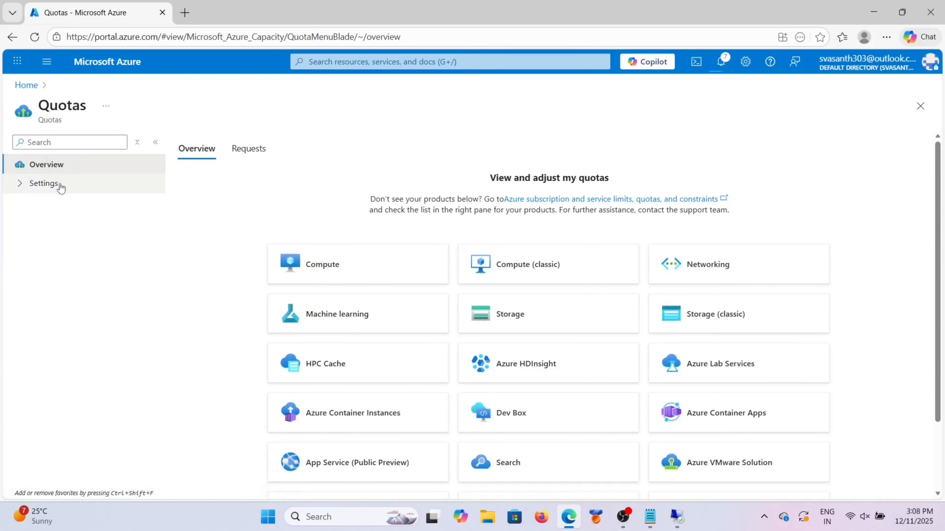
pyautogui.click(44, 184)
pyautogui.click(75, 208)
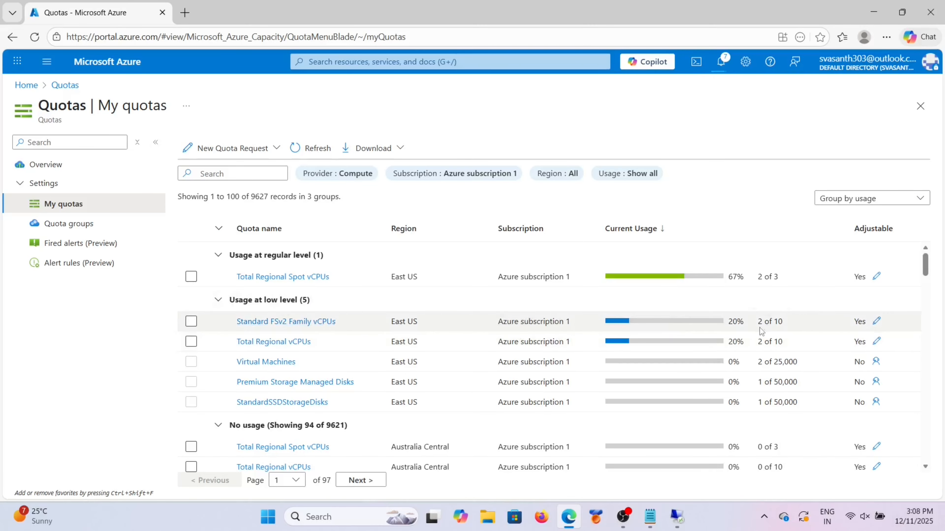
pyautogui.scroll(-1, 698, 406)
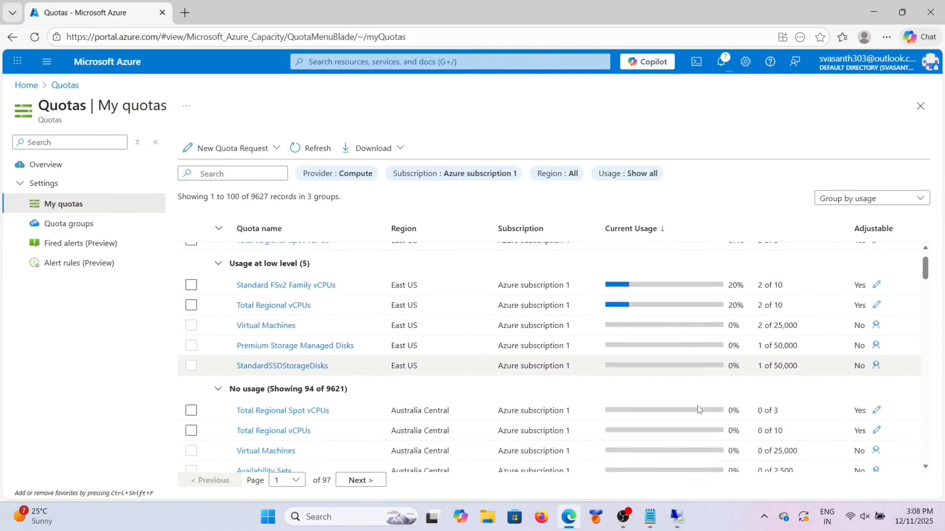
pyautogui.scroll(1, 698, 406)
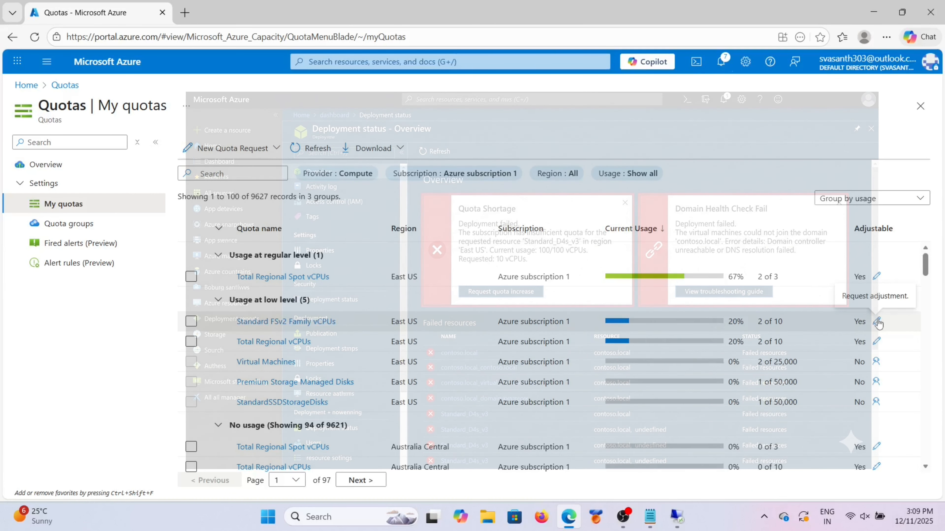
# Step: Request a new Standard FSv2 Family vCPUs limit of 10 in East US and submit it
pyautogui.click(877, 322)
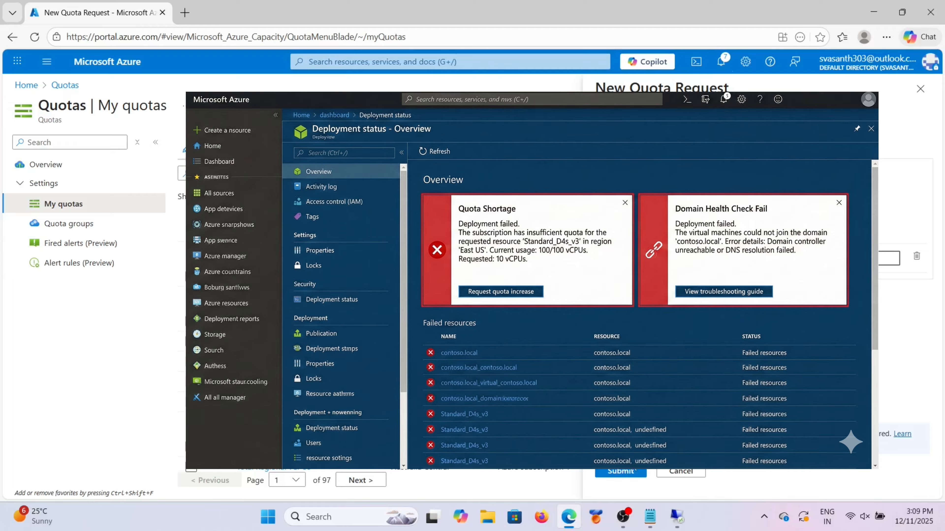
pyautogui.click(628, 471)
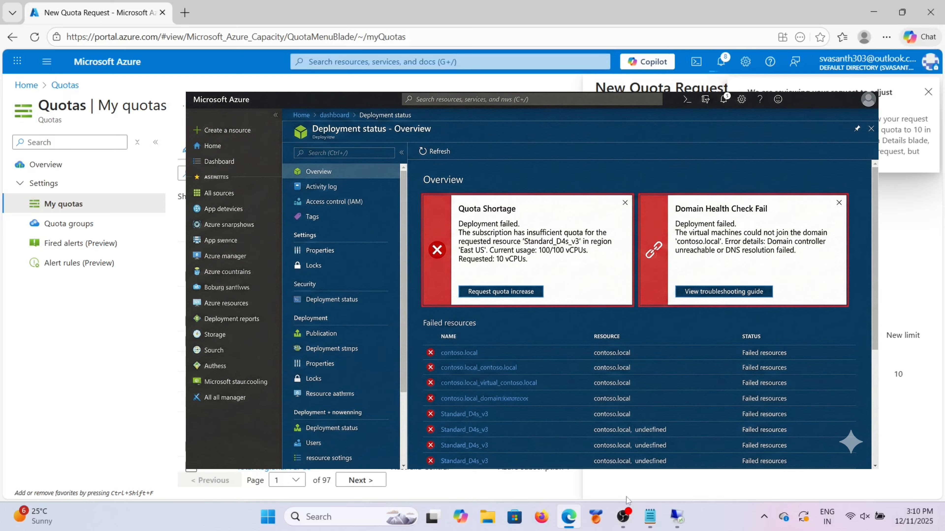
pyautogui.moveTo(572, 519)
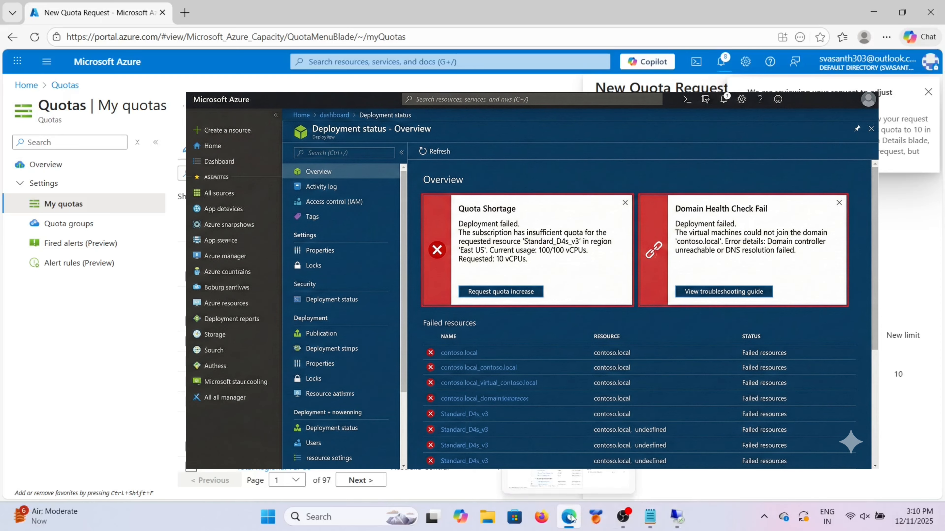
pyautogui.click(930, 93)
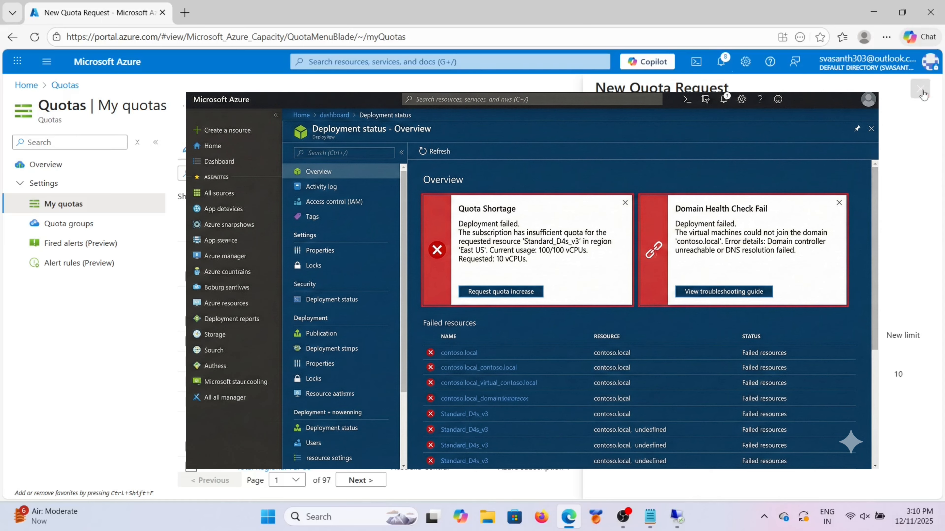
# Step: Leave the quotas page and return to the portal home page
pyautogui.click(519, 126)
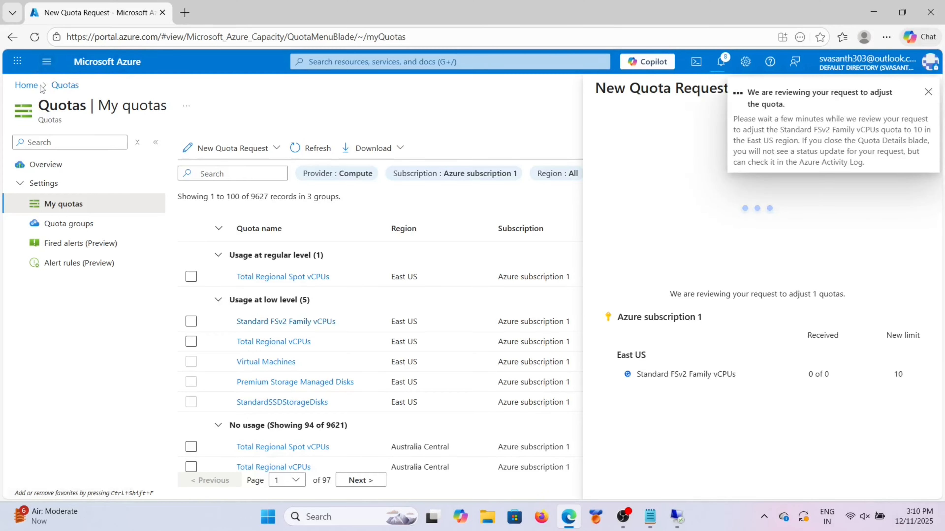
pyautogui.click(30, 88)
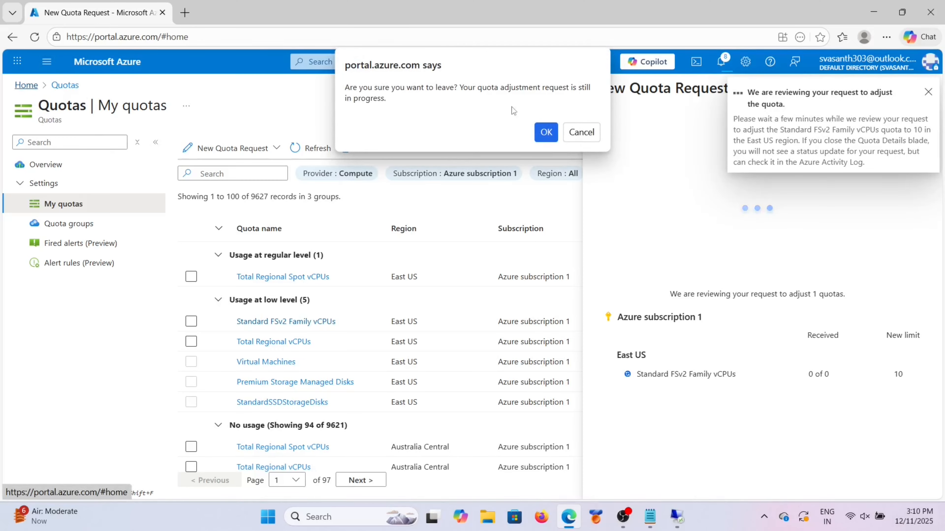
pyautogui.click(580, 133)
pyautogui.click(46, 62)
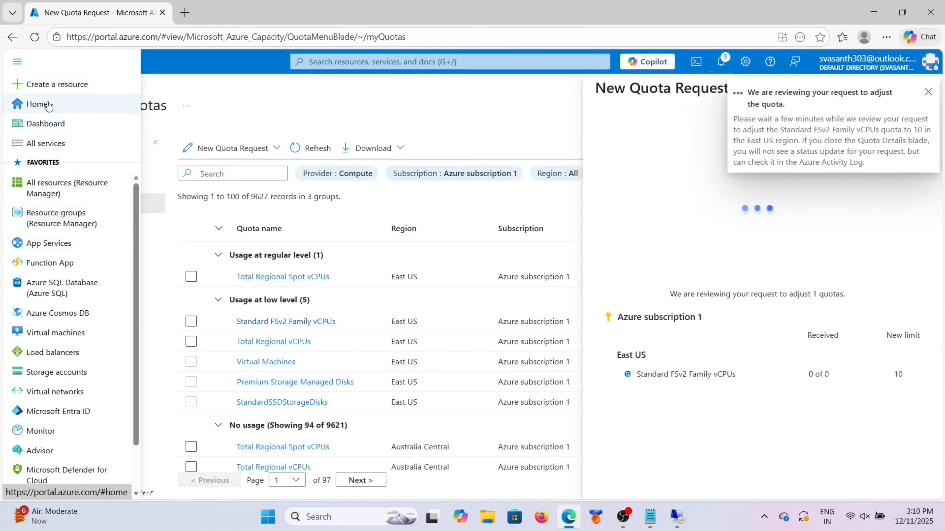
pyautogui.click(39, 102)
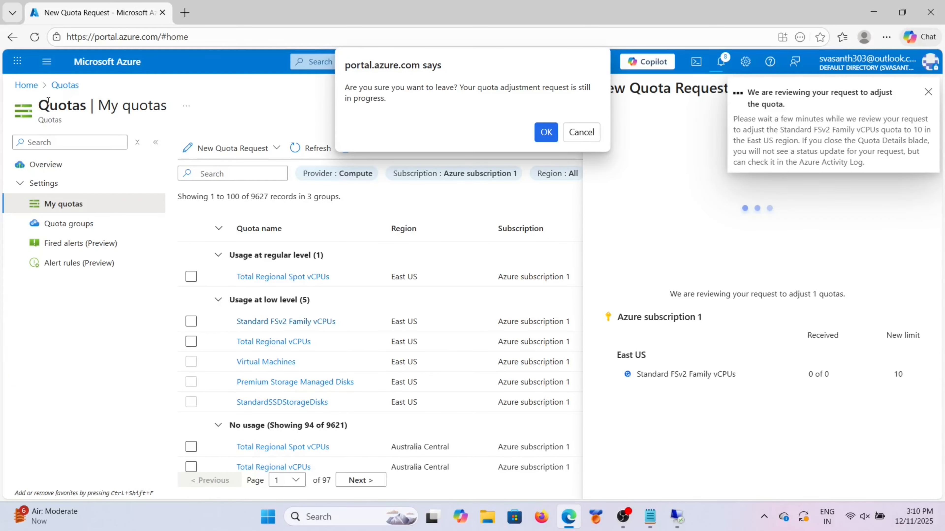
pyautogui.click(546, 137)
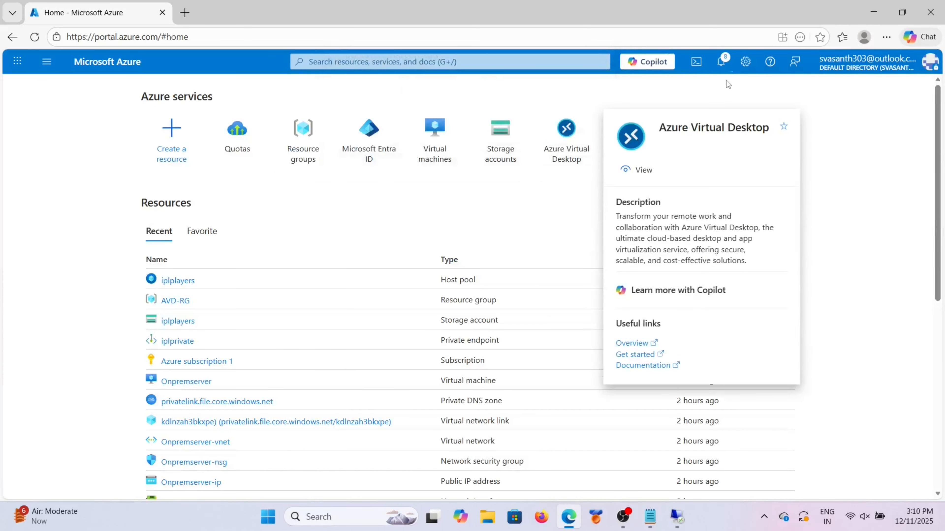
# Step: Open the in-progress AVD-RG HostPool deployment from notifications, then switch to Remote Desktop
pyautogui.click(720, 63)
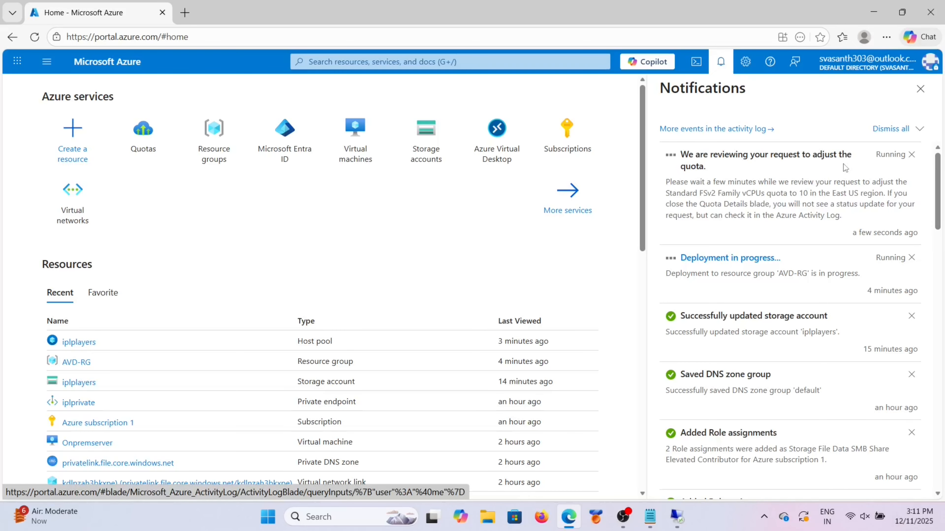
pyautogui.click(920, 88)
pyautogui.moveTo(726, 151)
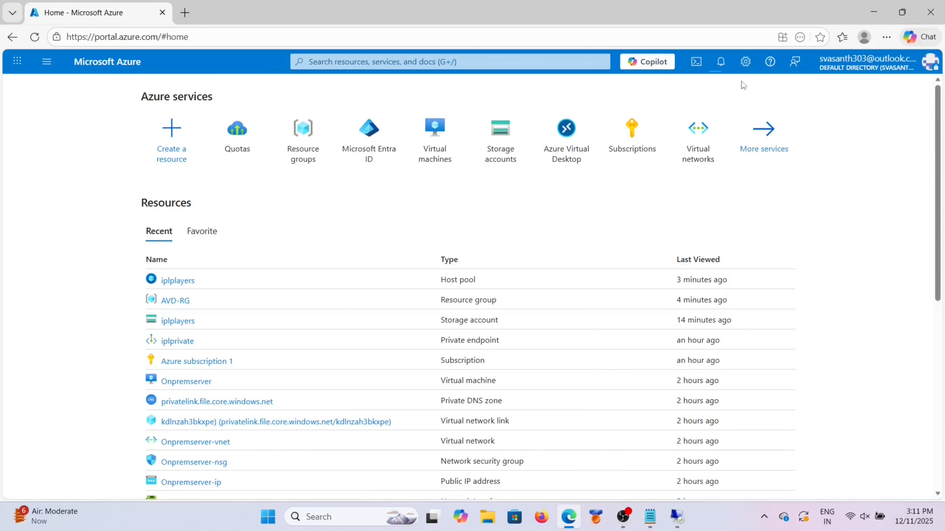
pyautogui.click(721, 62)
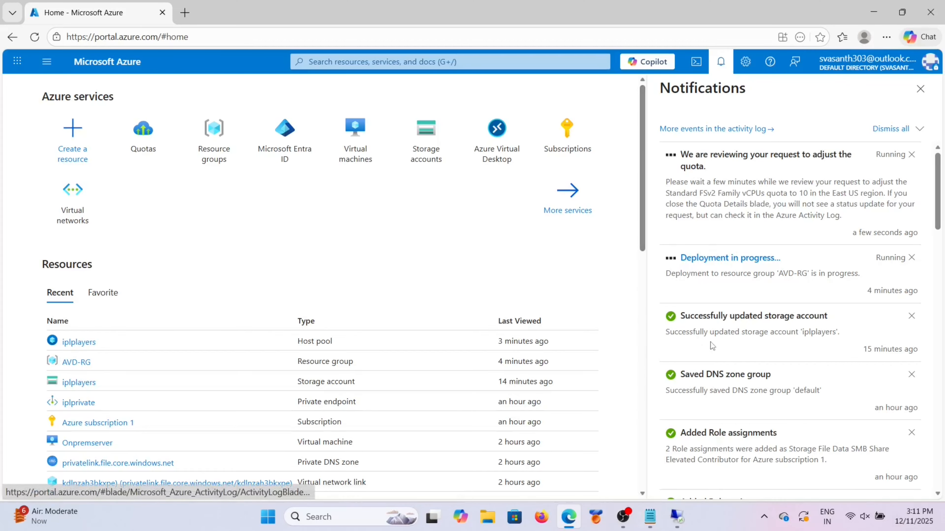
pyautogui.click(716, 264)
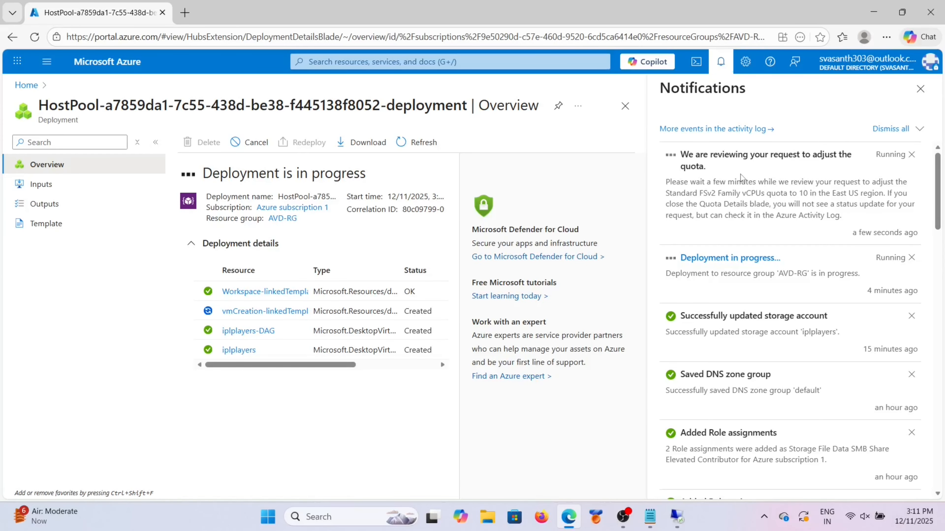
pyautogui.click(669, 517)
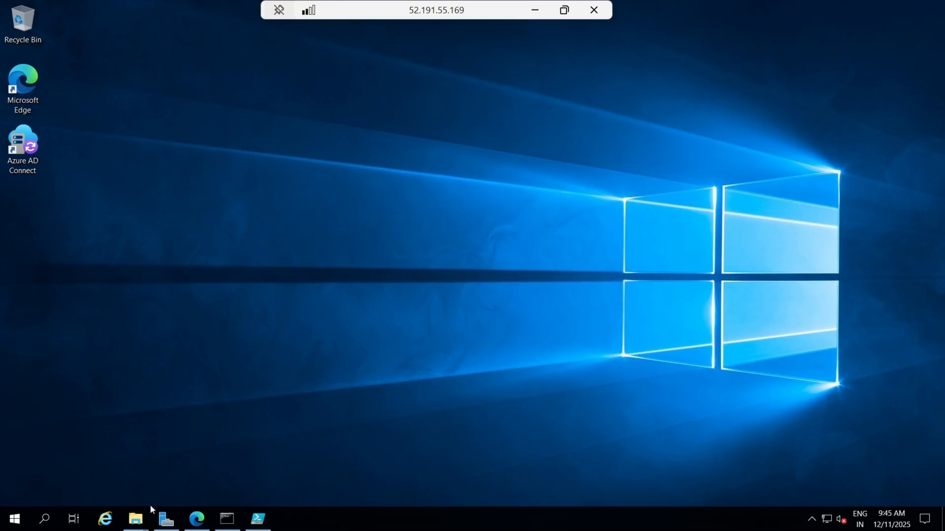
# Step: Open FSLogix_25.09 on the Z: share, select fslogix.adml and fslogix.admx, then go to Windows (C:)
pyautogui.moveTo(136, 518)
pyautogui.click(182, 483)
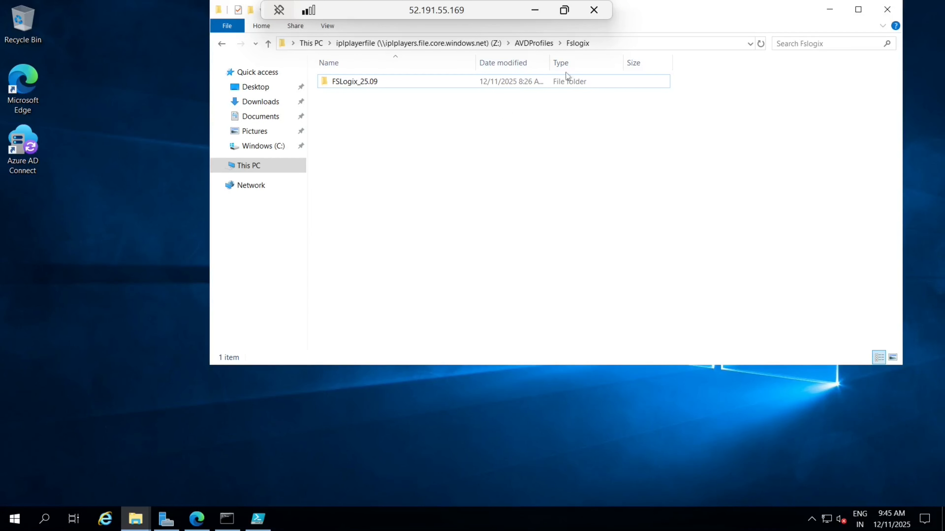
pyautogui.click(365, 85)
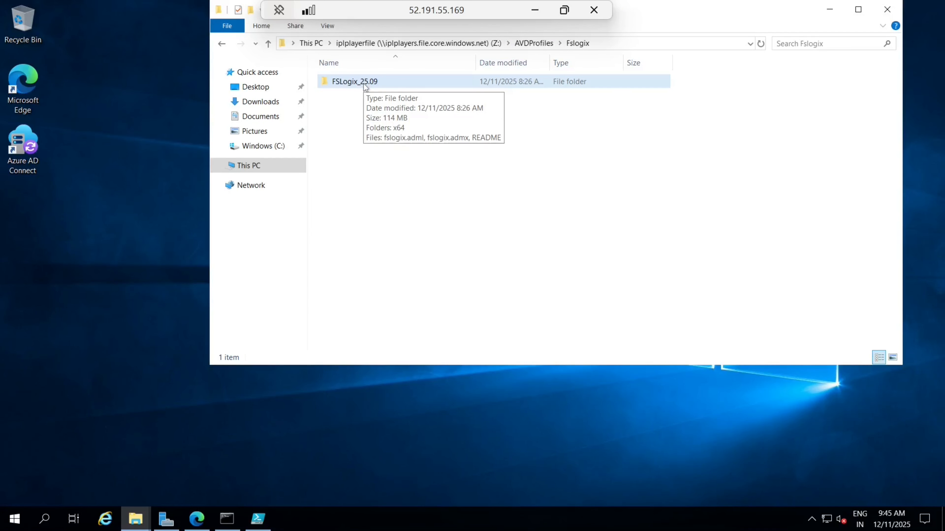
pyautogui.doubleClick(366, 84)
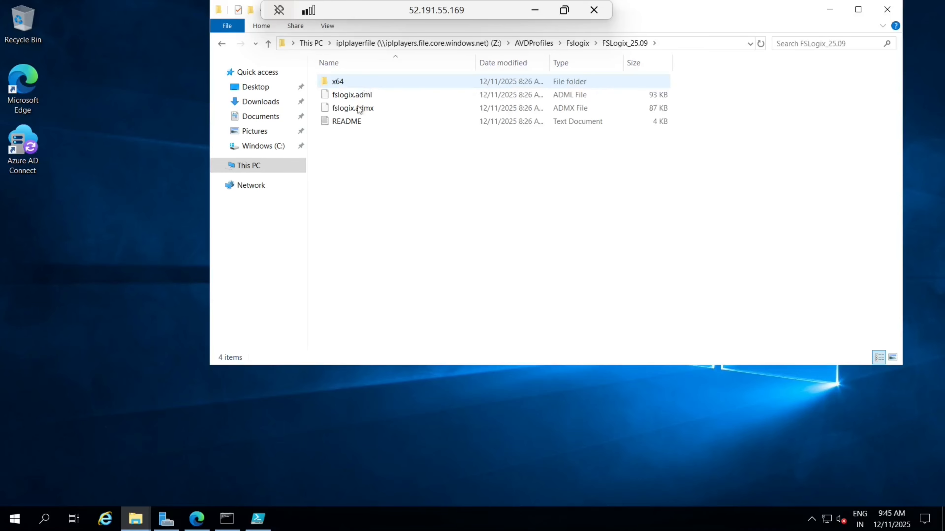
pyautogui.click(360, 99)
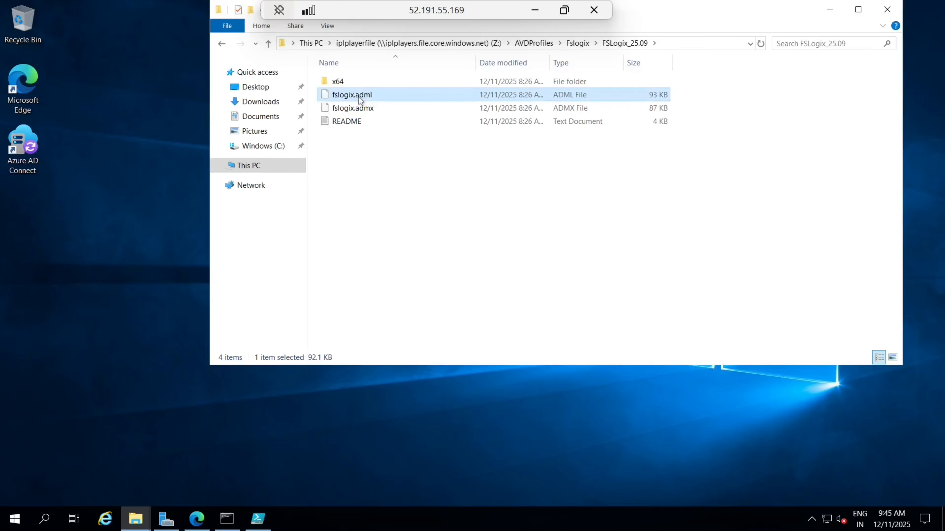
pyautogui.keyDown('ctrl'); pyautogui.click(360, 111); pyautogui.keyUp('ctrl')
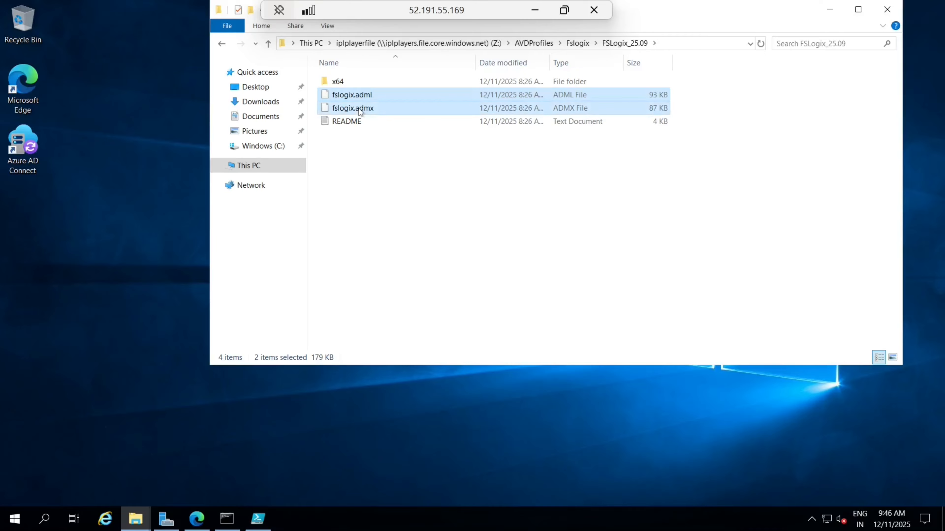
pyautogui.click(269, 147)
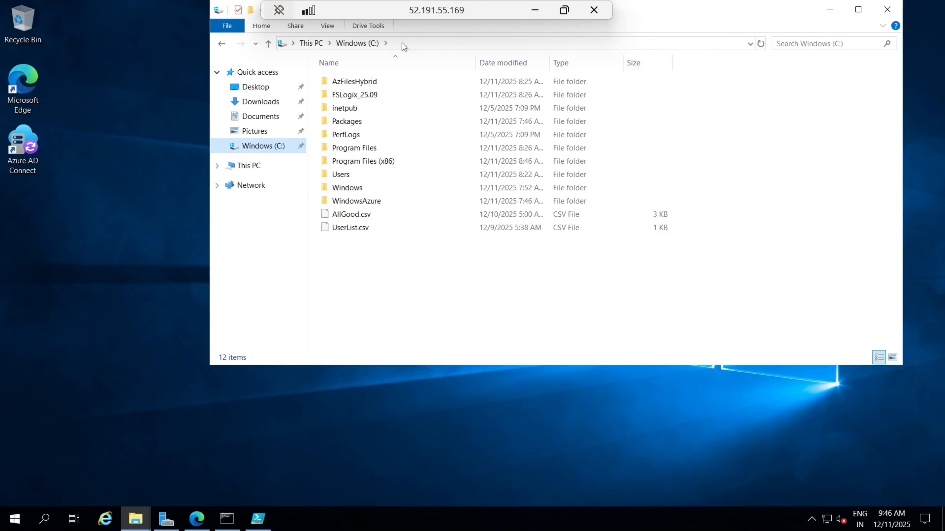
# Step: From This PC, try the incomplete path \\vpoin and dismiss the network error
pyautogui.click(249, 166)
pyautogui.click(377, 45)
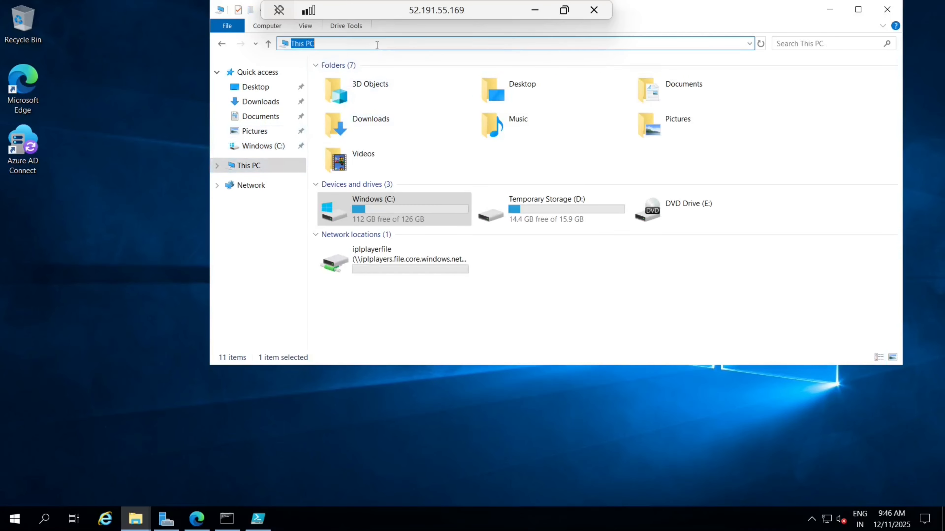
pyautogui.write('\\\\vpoint')
pyautogui.press('Return')
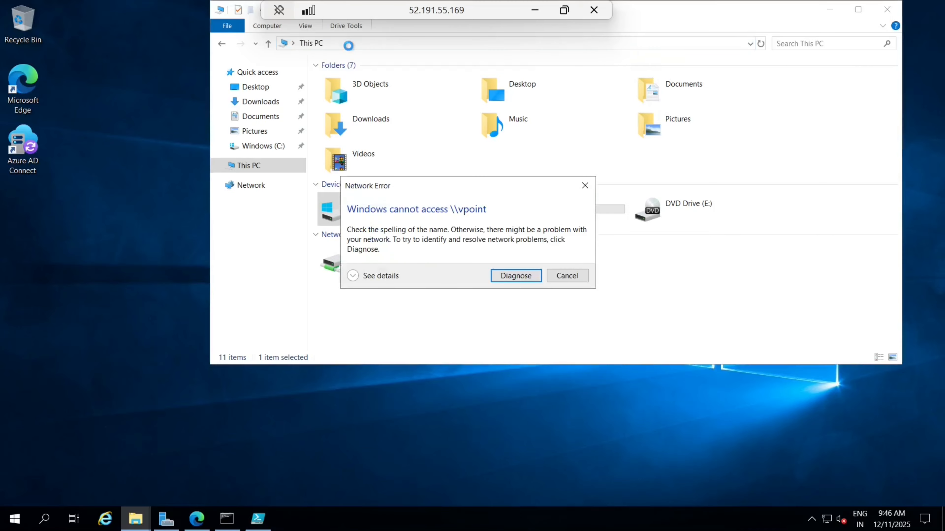
pyautogui.click(563, 276)
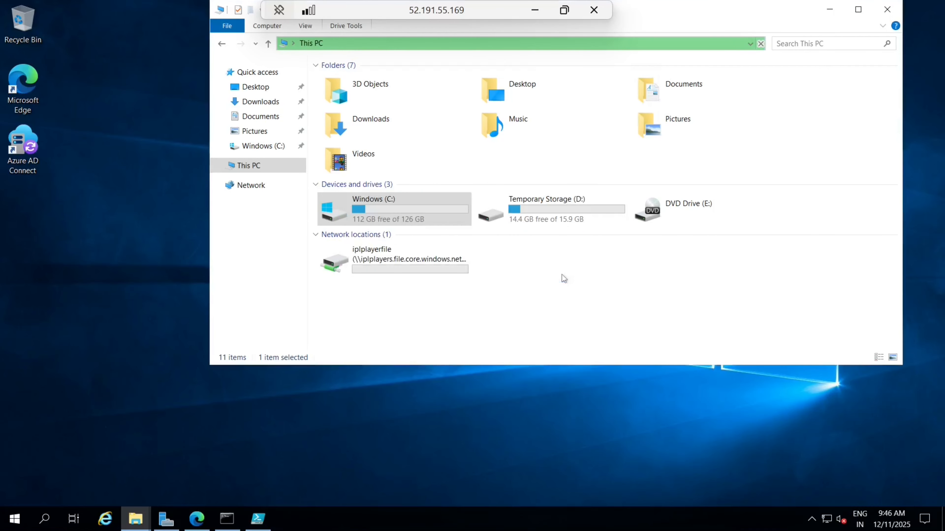
# Step: Browse \\vpoint.info into SYSVOL > vpoint.info > Policies
pyautogui.click(349, 43)
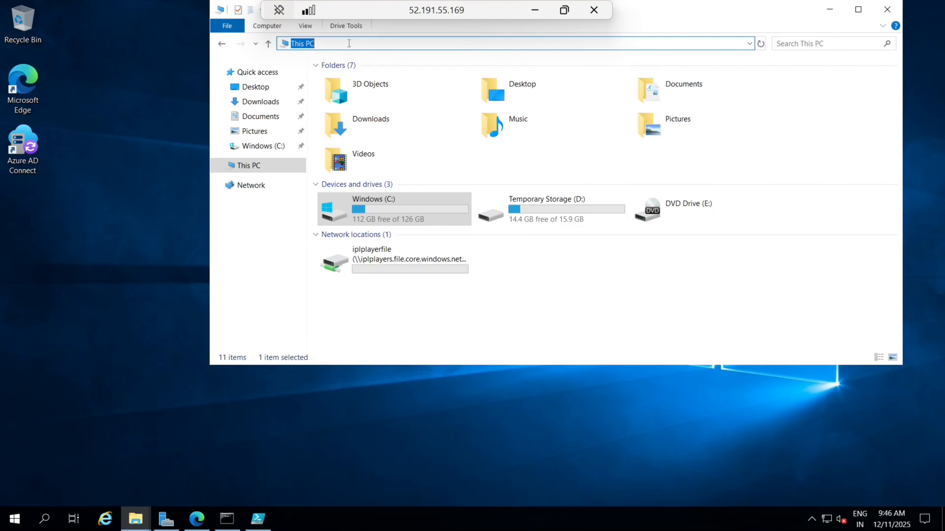
pyautogui.write('\\\\vpoint.info')
pyautogui.press('Return')
pyautogui.doubleClick(518, 82)
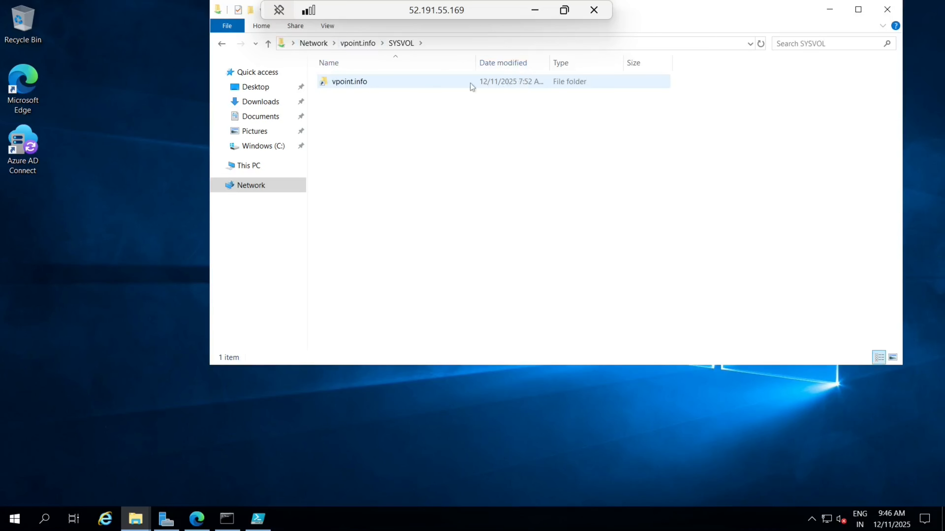
pyautogui.doubleClick(375, 84)
pyautogui.click(376, 85)
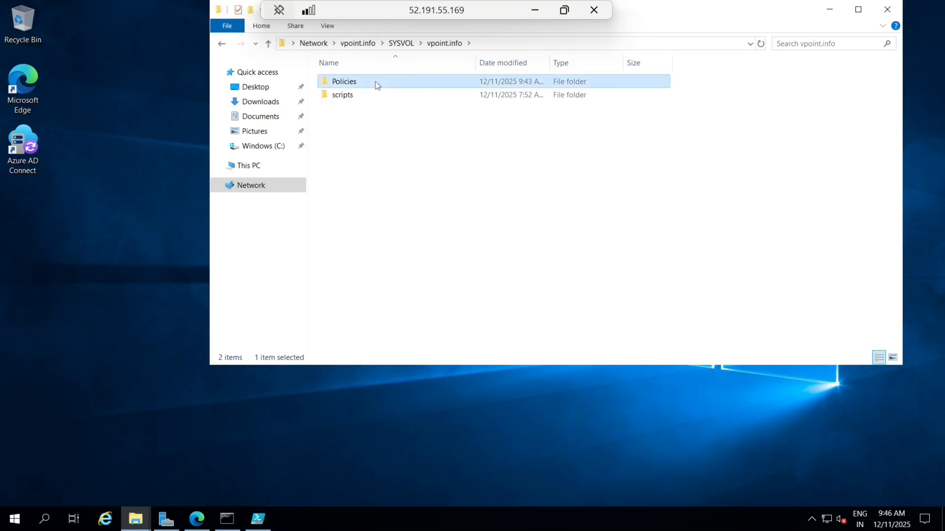
pyautogui.doubleClick(376, 84)
# Step: Create a new folder in Policies named PolicyDefinitions, correcting the spelling
pyautogui.rightClick(372, 133)
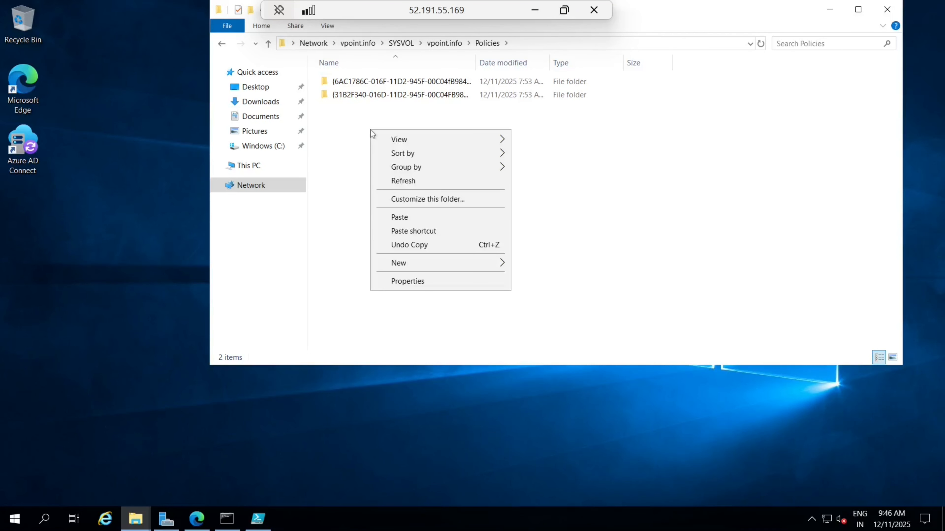
pyautogui.moveTo(416, 268)
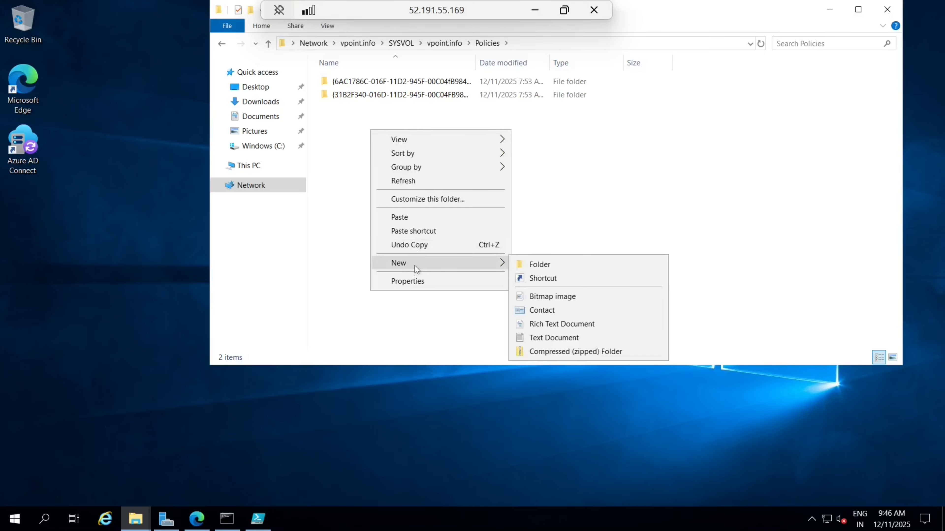
pyautogui.click(529, 264)
pyautogui.press('capslock')
pyautogui.write('P')
pyautogui.press('capslock')
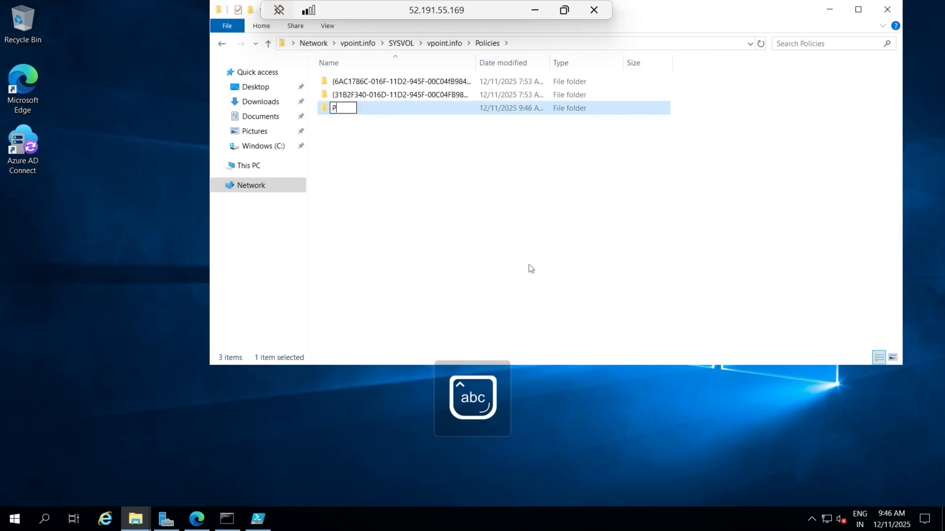
pyautogui.write('olicy')
pyautogui.press('capslock')
pyautogui.write('D')
pyautogui.press('capslock')
pyautogui.write('efination')
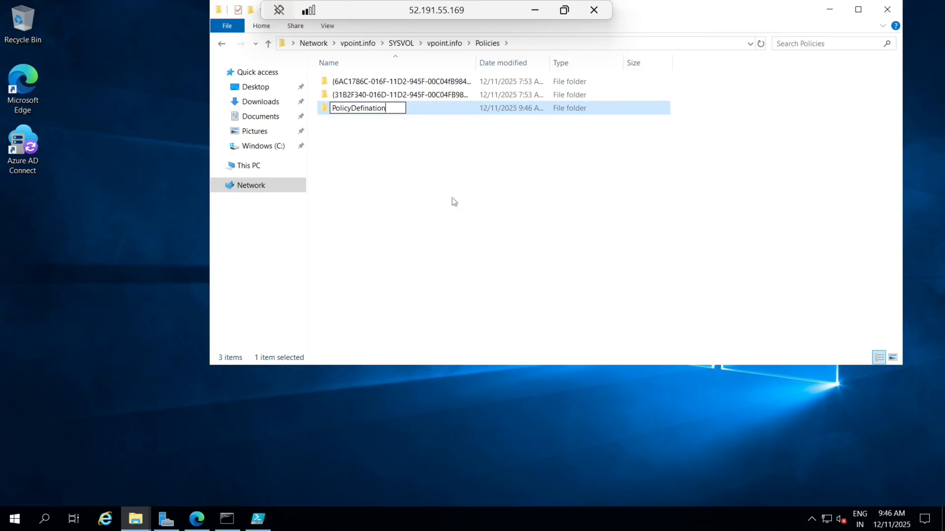
pyautogui.write('s')
pyautogui.press('Left')
pyautogui.press('Left')
pyautogui.press('Left')
pyautogui.press('Left')
pyautogui.press('Left')
pyautogui.press('BackSpace')
pyautogui.write('i')
pyautogui.click(376, 128)
# Step: Paste the fslogix template files into PolicyDefinitions and create an en-US subfolder
pyautogui.doubleClick(376, 109)
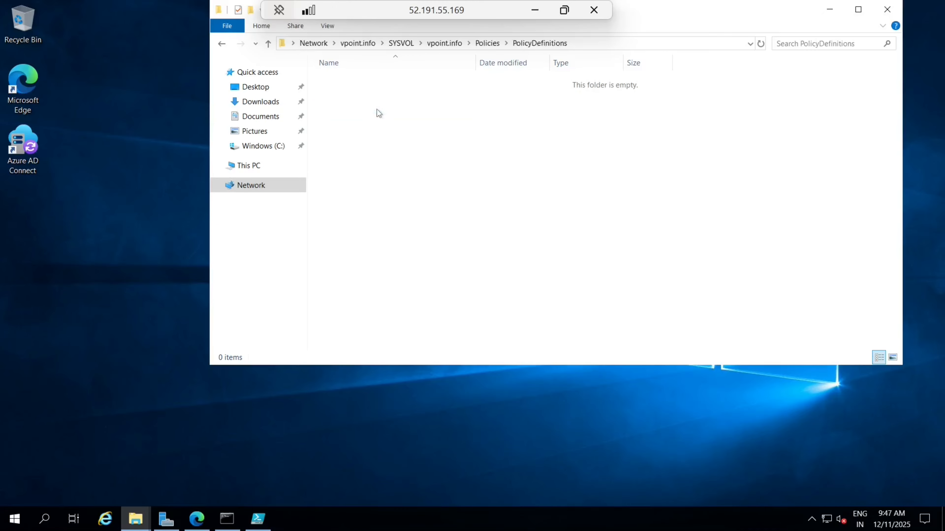
pyautogui.hotkey('ctrl', 'v')
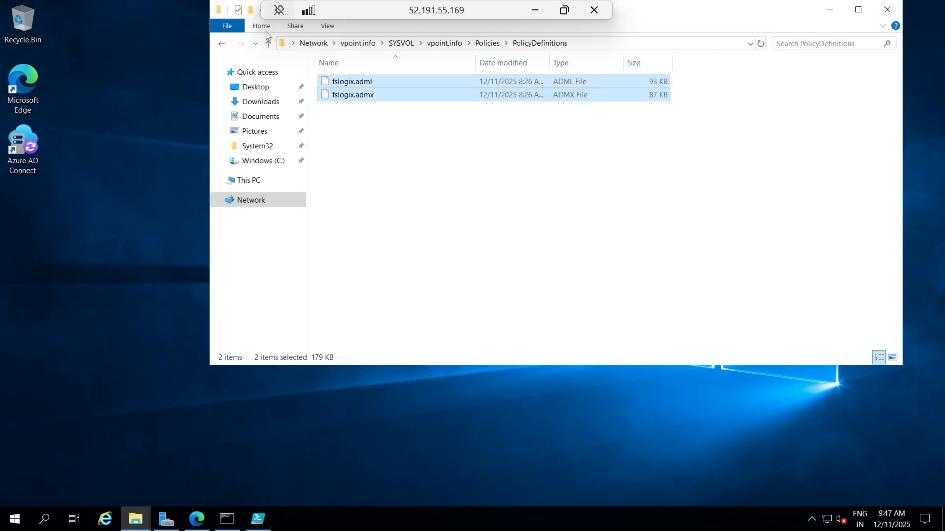
pyautogui.click(251, 9)
pyautogui.write('en-')
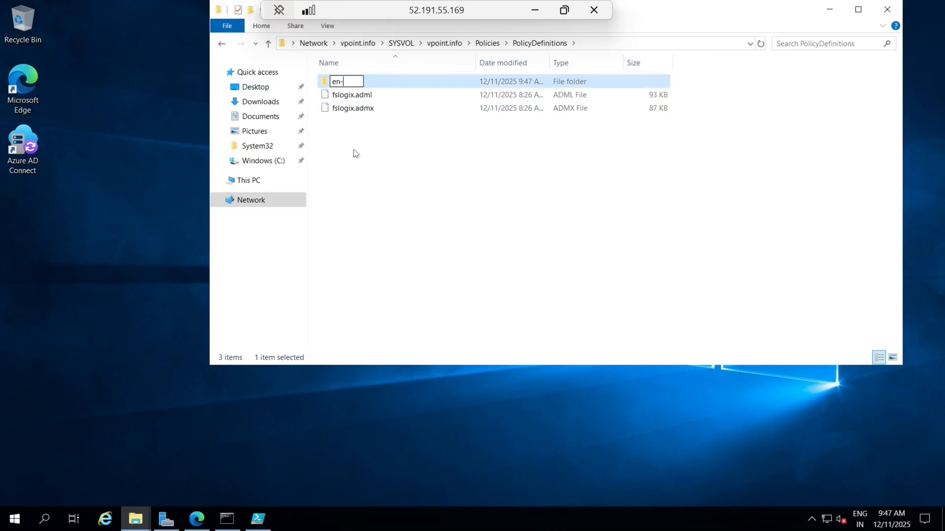
pyautogui.press('capslock')
pyautogui.write('US')
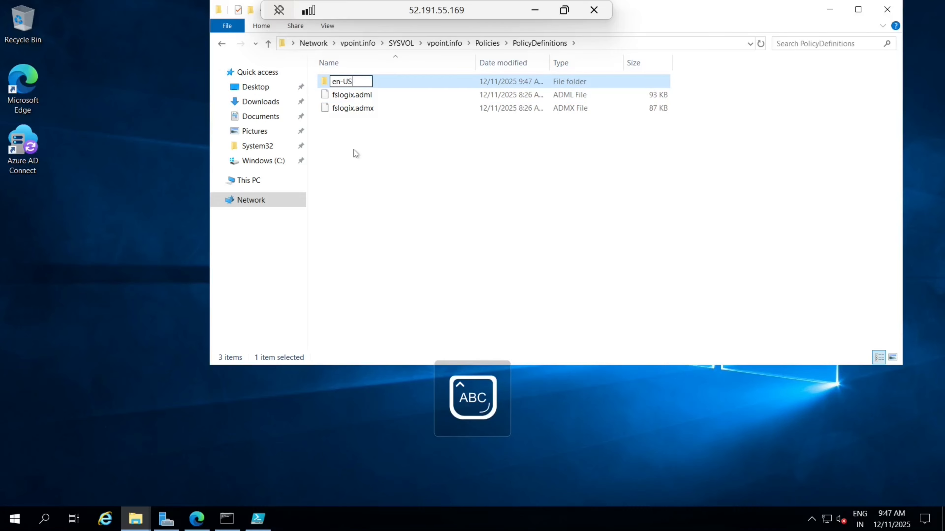
pyautogui.press('Return')
# Step: Move fslogix.adml into en-US, accepting the security warning, and check the folder's contents
pyautogui.moveTo(370, 98); pyautogui.dragTo(352, 83)
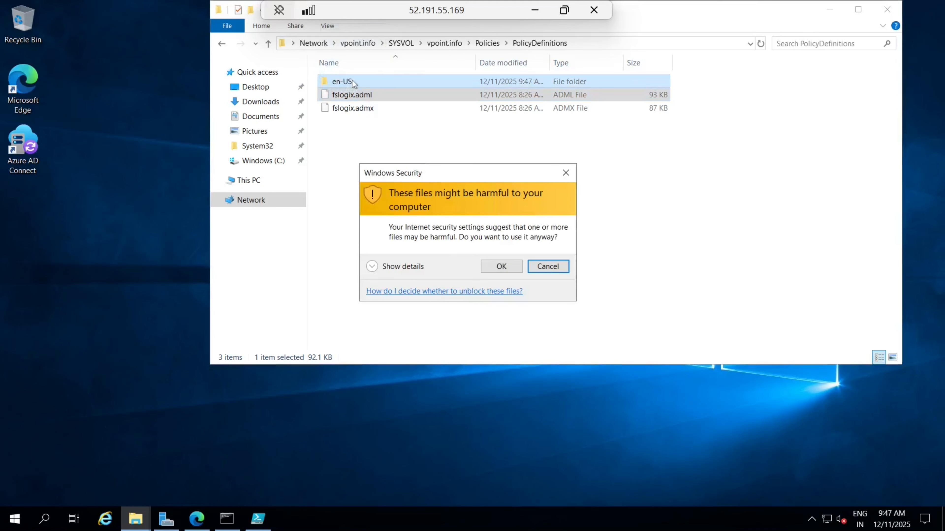
pyautogui.click(502, 274)
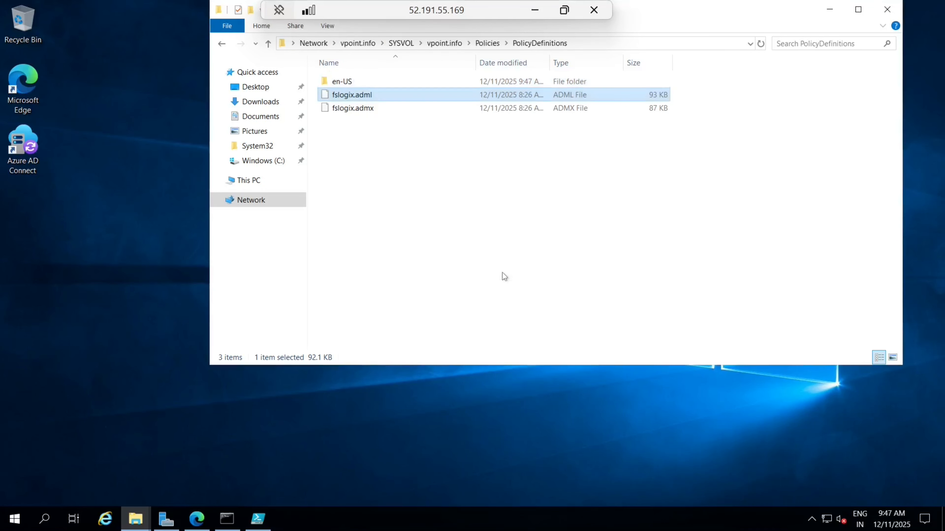
pyautogui.doubleClick(346, 81)
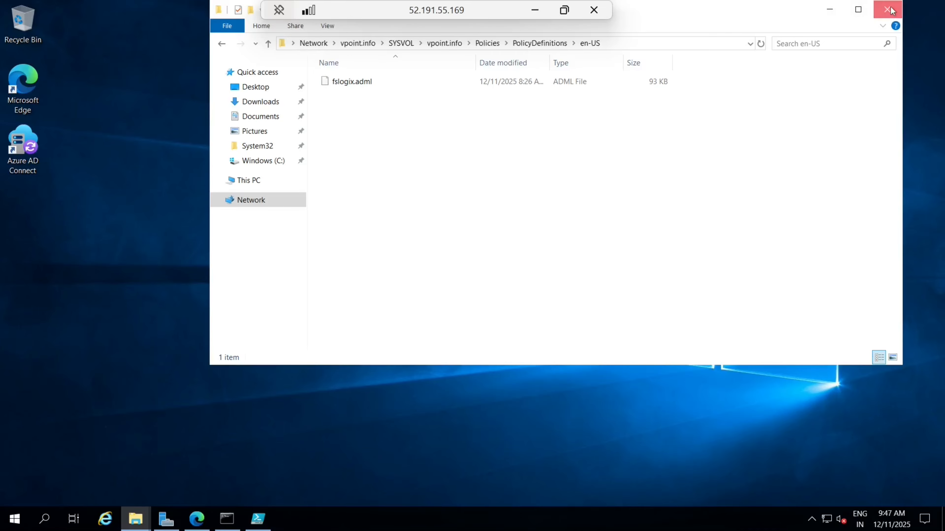
pyautogui.click(830, 10)
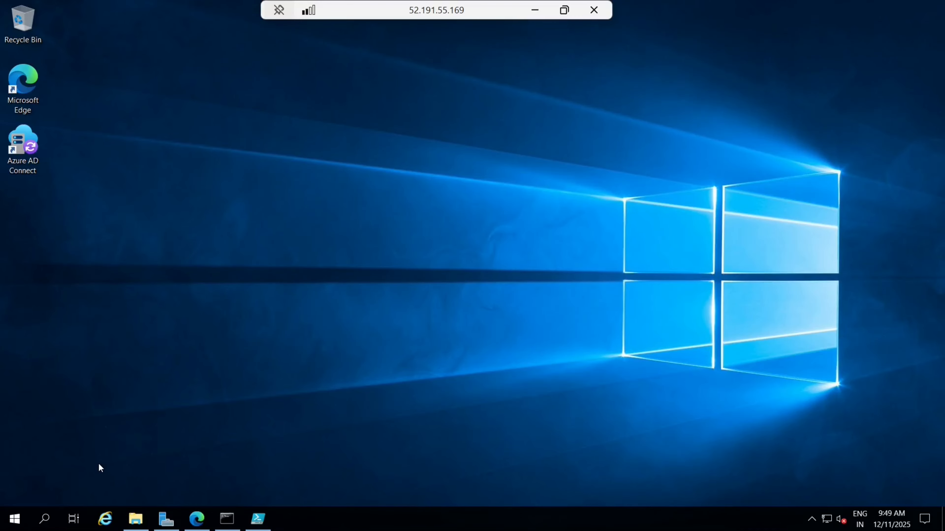
# Step: Launch gpmc.msc and expand the forest down to the vpoint.info domain
pyautogui.press('super+r')
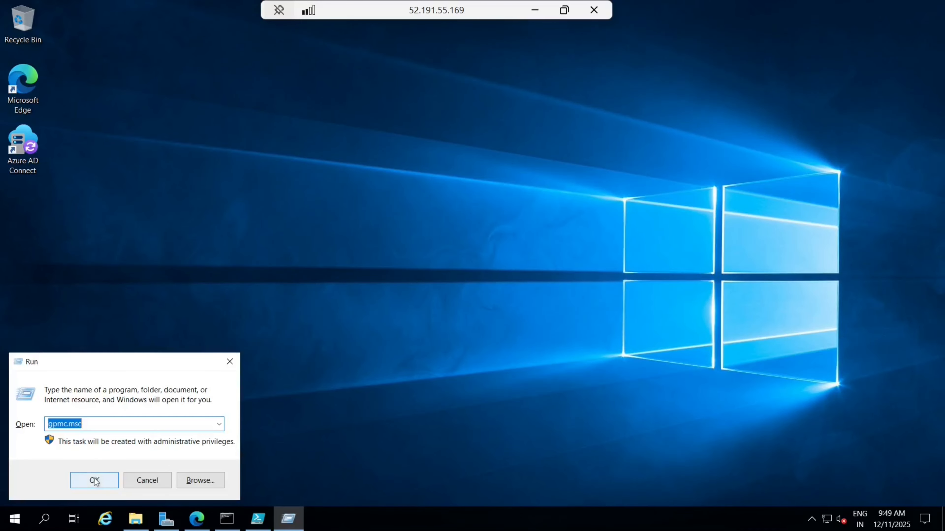
pyautogui.click(94, 477)
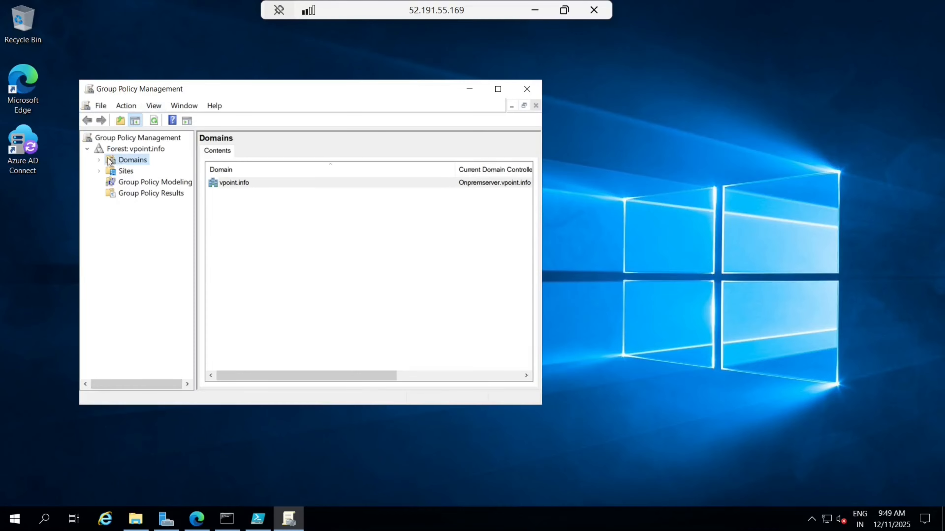
pyautogui.click(88, 148)
pyautogui.click(88, 149)
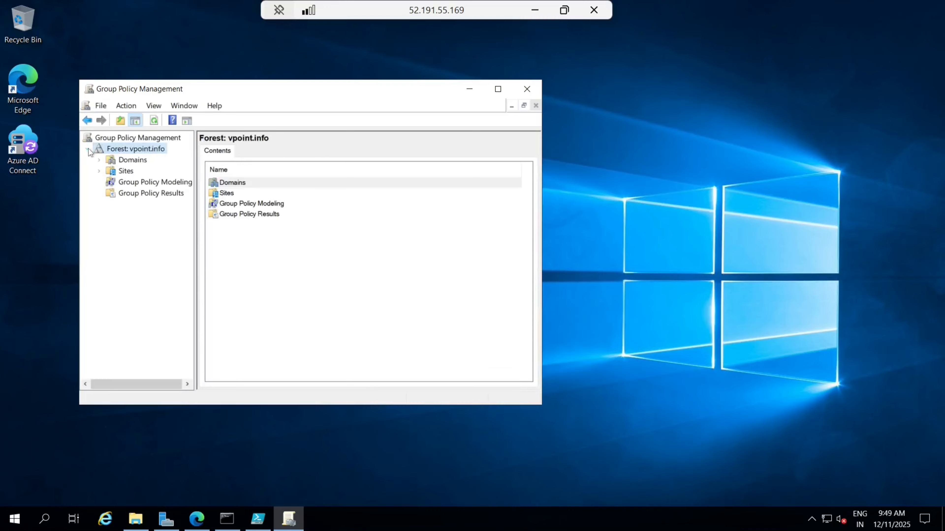
pyautogui.click(99, 160)
pyautogui.click(143, 172)
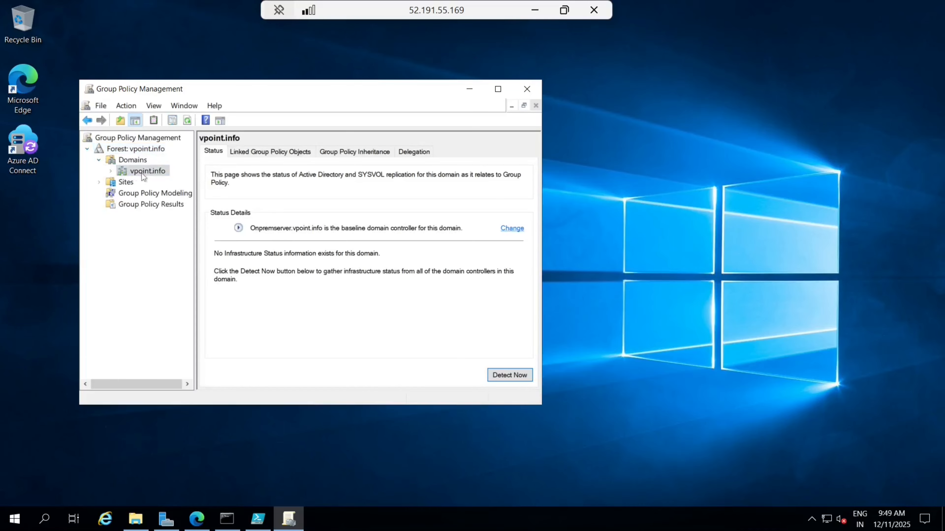
pyautogui.rightClick(142, 174)
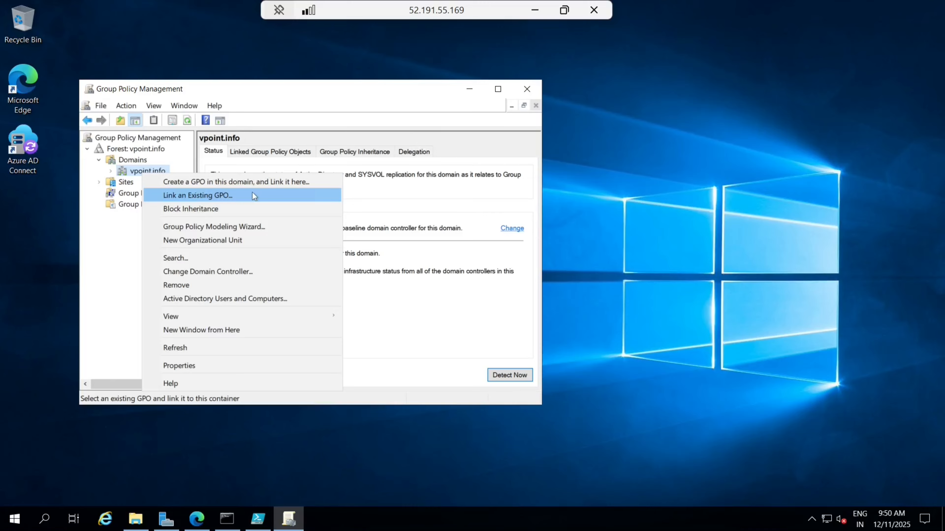
pyautogui.click(101, 245)
# Step: Under Group Policy Objects, create a new GPO named 'Fxlogix Profiles'
pyautogui.click(111, 171)
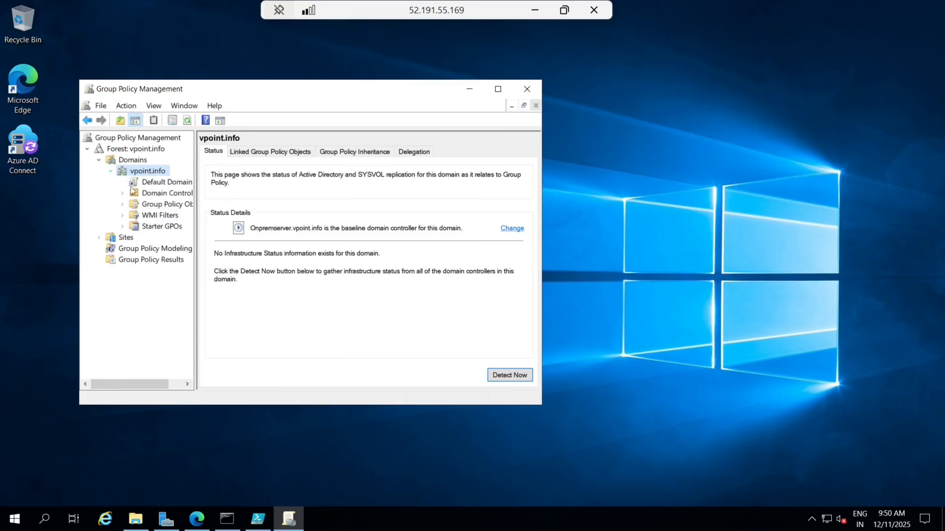
pyautogui.click(149, 207)
pyautogui.rightClick(148, 207)
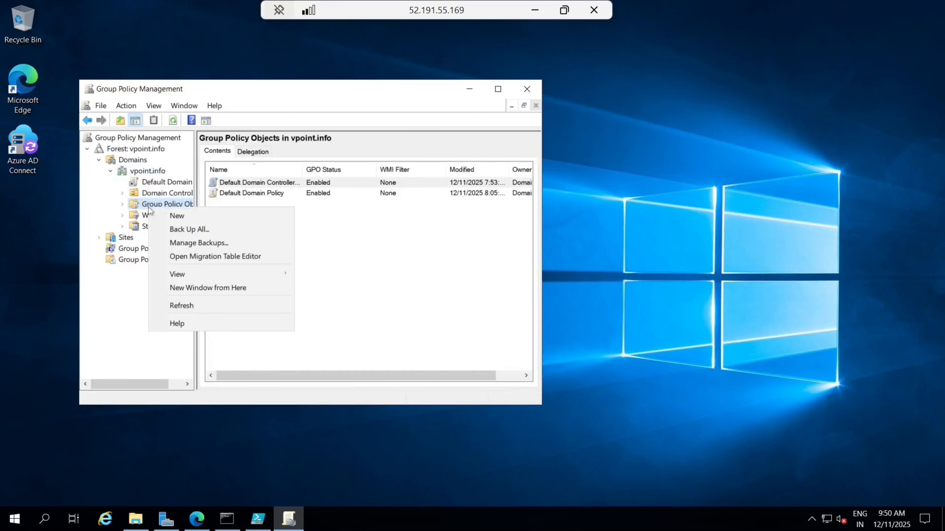
pyautogui.click(207, 218)
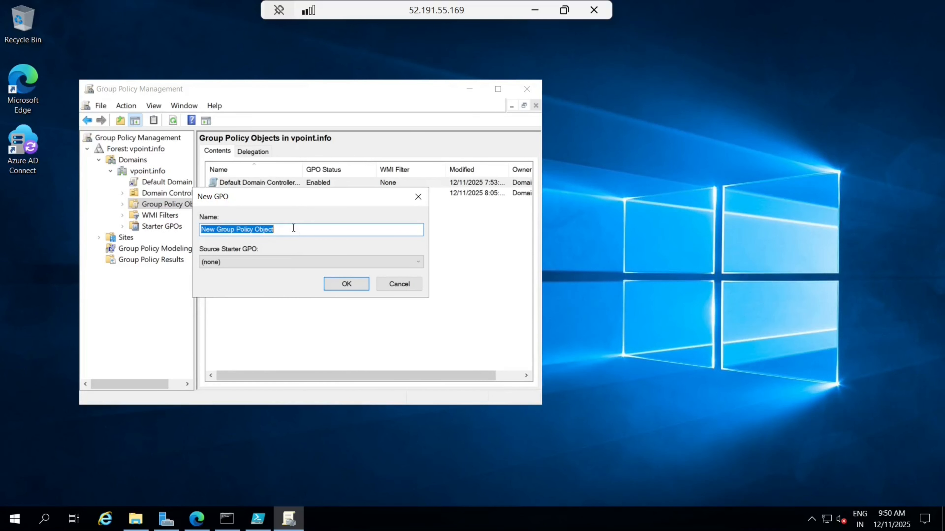
pyautogui.press('BackSpace')
pyautogui.write('Fx')
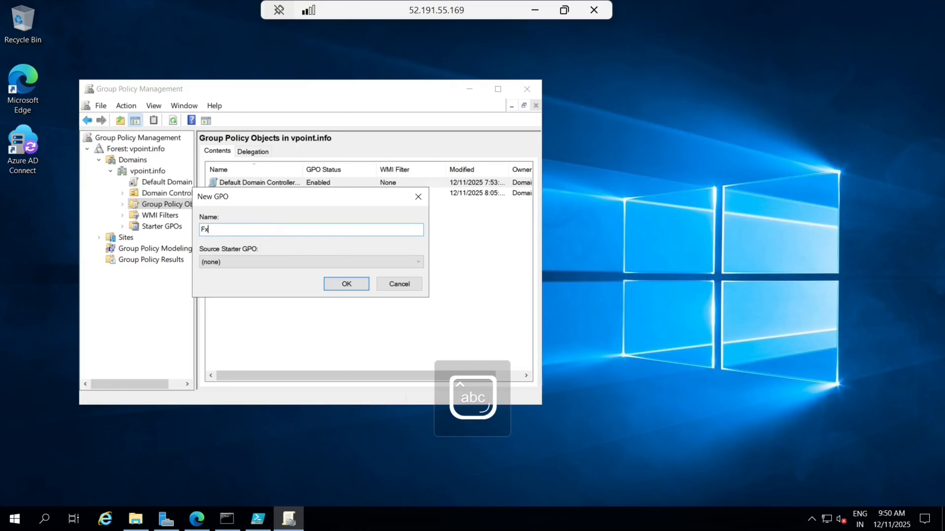
pyautogui.write('logix Profiles')
pyautogui.press('Return')
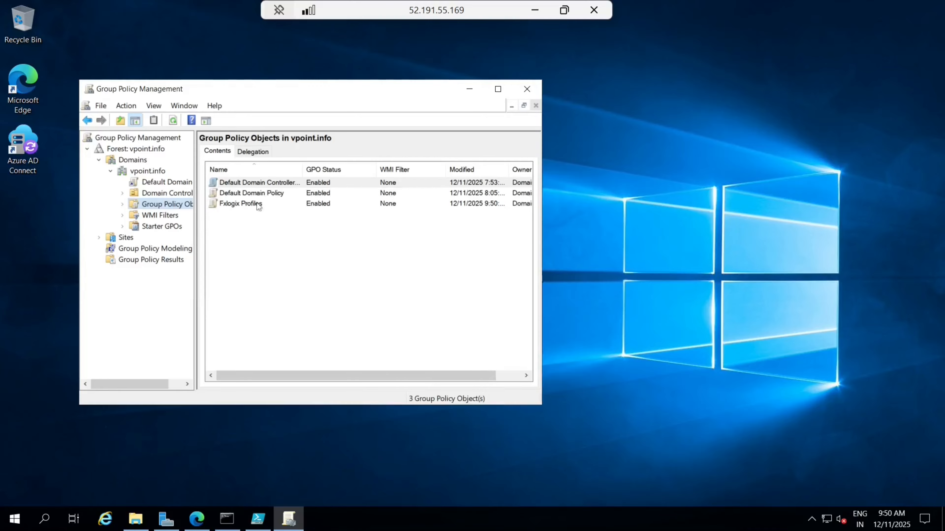
pyautogui.click(245, 206)
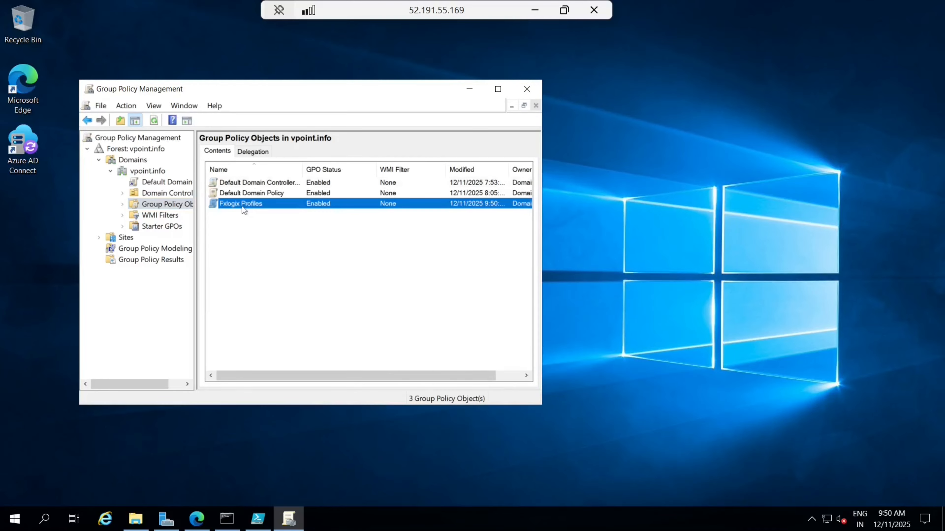
pyautogui.rightClick(242, 206)
# Step: Edit Fxlogix Profiles and show Computer Configuration > Administrative Templates > FSLogix > Profile Containers, maximized
pyautogui.click(287, 213)
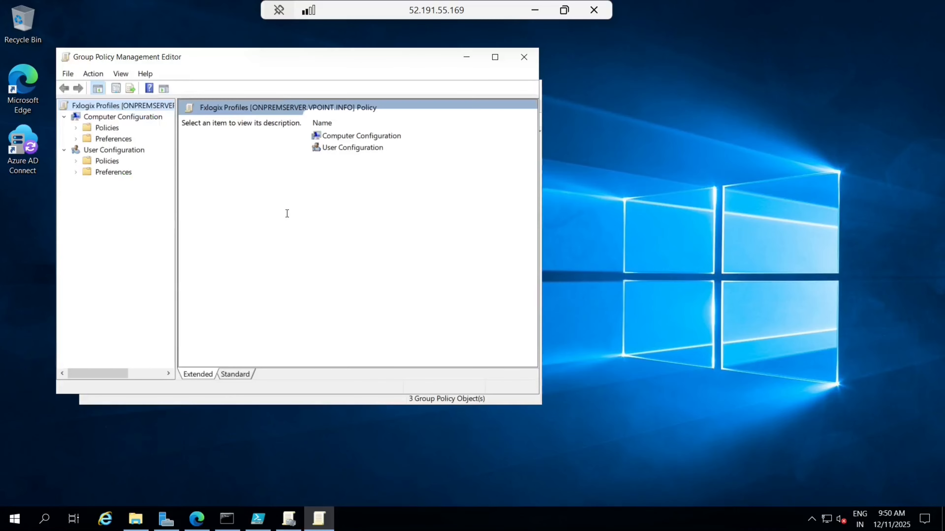
pyautogui.click(76, 128)
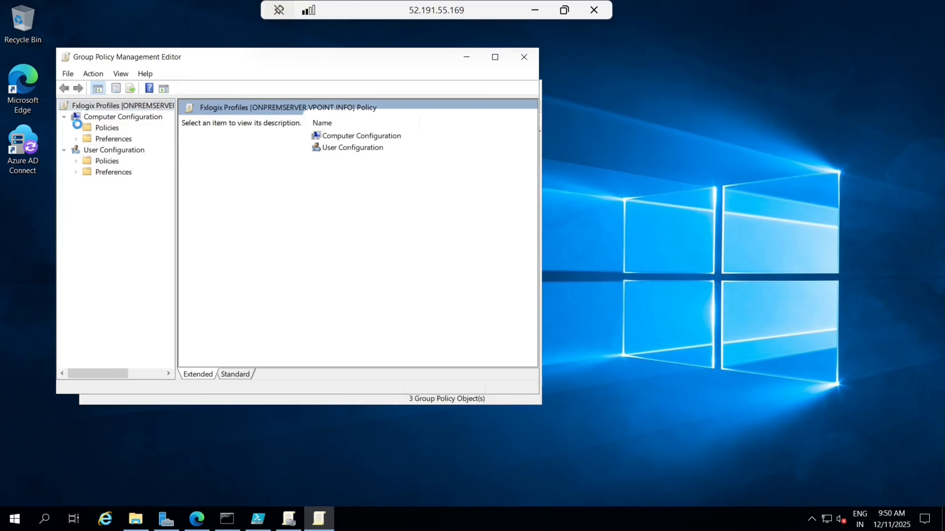
pyautogui.click(88, 160)
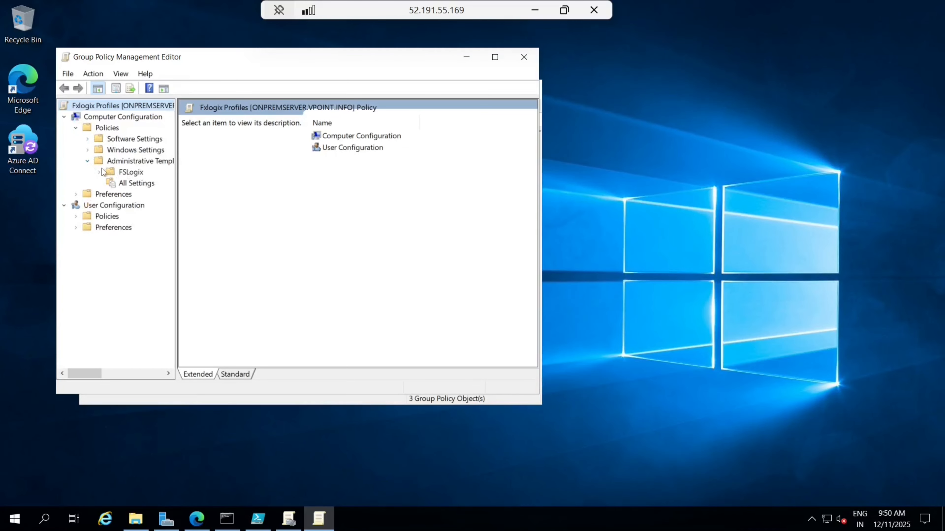
pyautogui.click(100, 172)
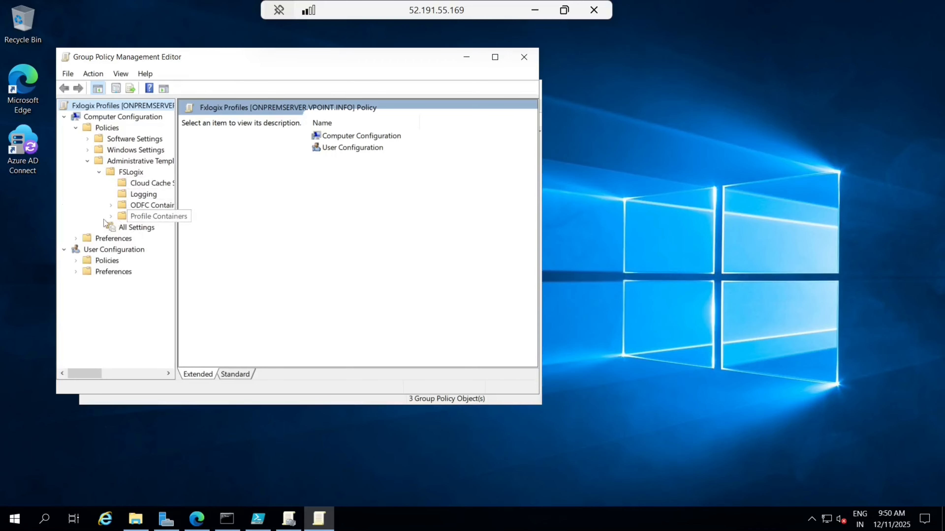
pyautogui.click(111, 216)
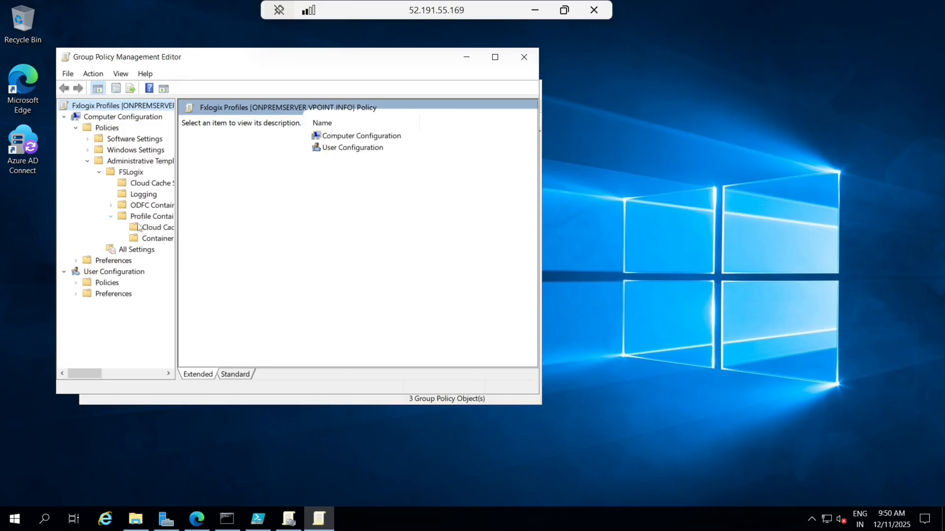
pyautogui.click(152, 218)
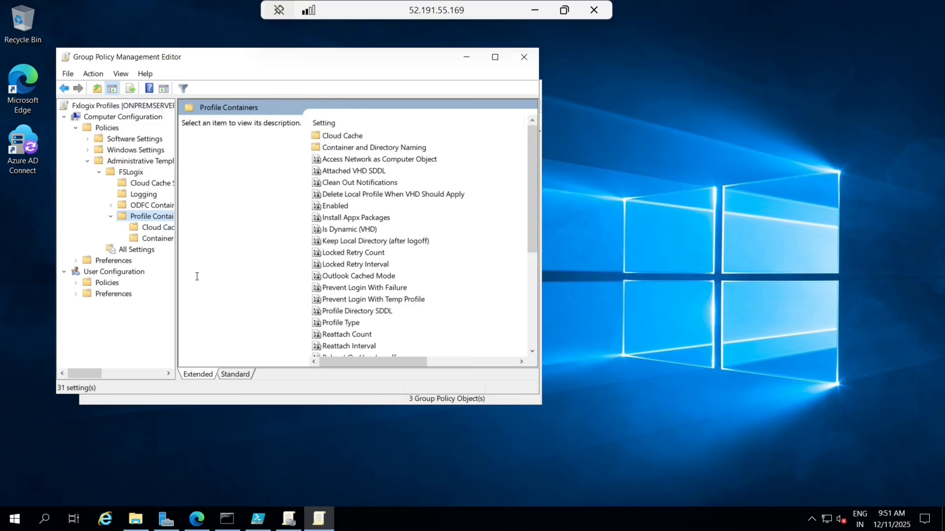
pyautogui.click(495, 57)
# Step: Enable the Delete Local Profile When VHD Should Apply policy with its option set to Enabled
pyautogui.click(320, 141)
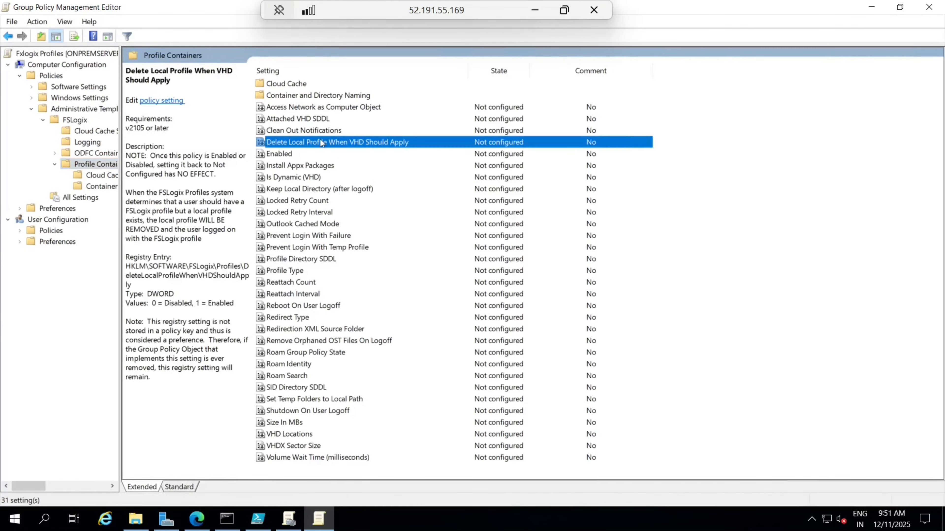
pyautogui.rightClick(321, 142)
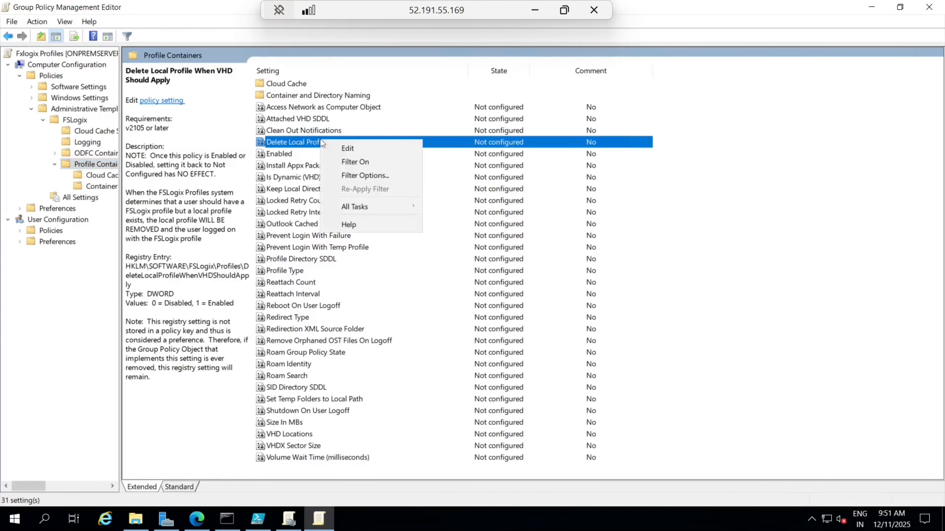
pyautogui.click(364, 150)
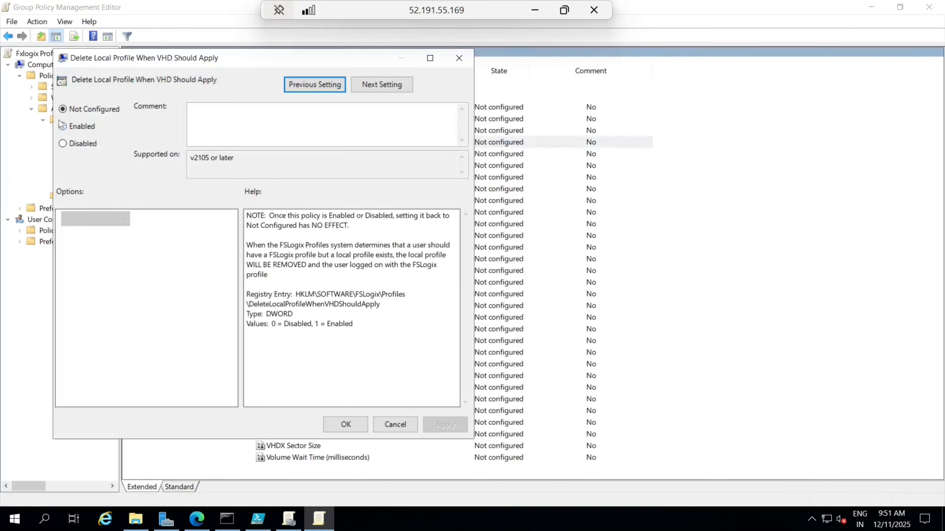
pyautogui.click(62, 126)
pyautogui.click(111, 219)
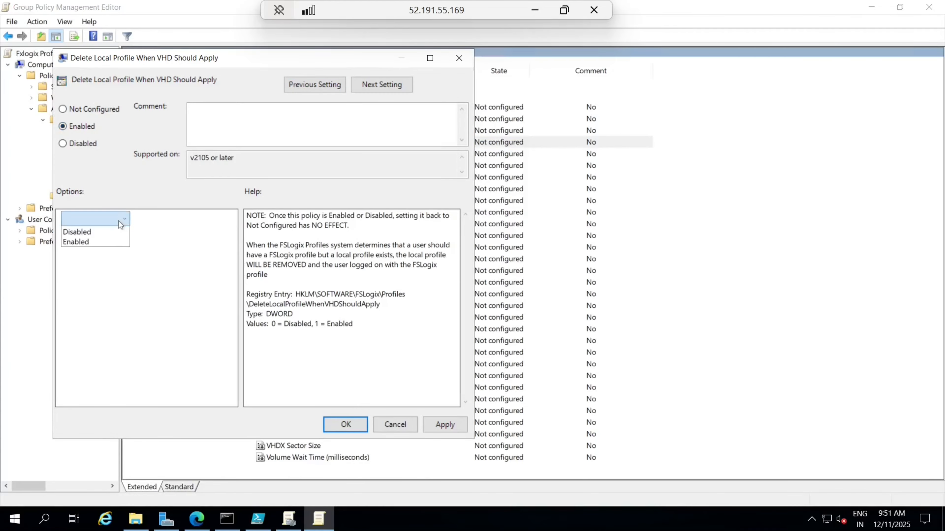
pyautogui.click(101, 240)
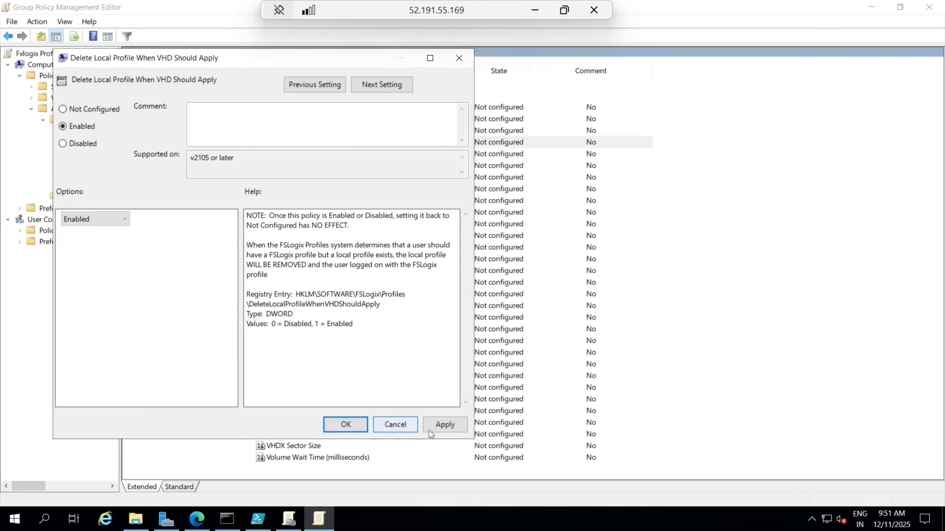
pyautogui.click(432, 425)
pyautogui.click(346, 425)
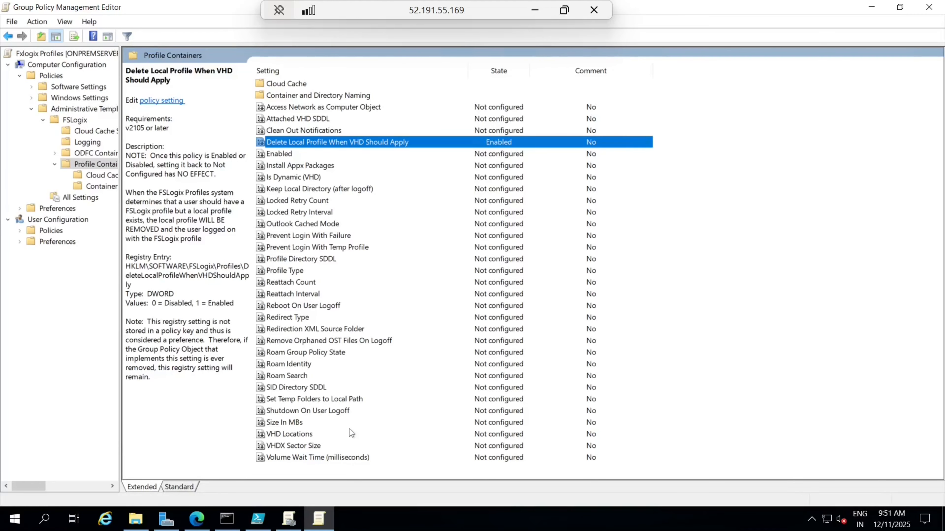
# Step: Enable the Profiles Enabled policy with its option set to Enabled
pyautogui.rightClick(282, 158)
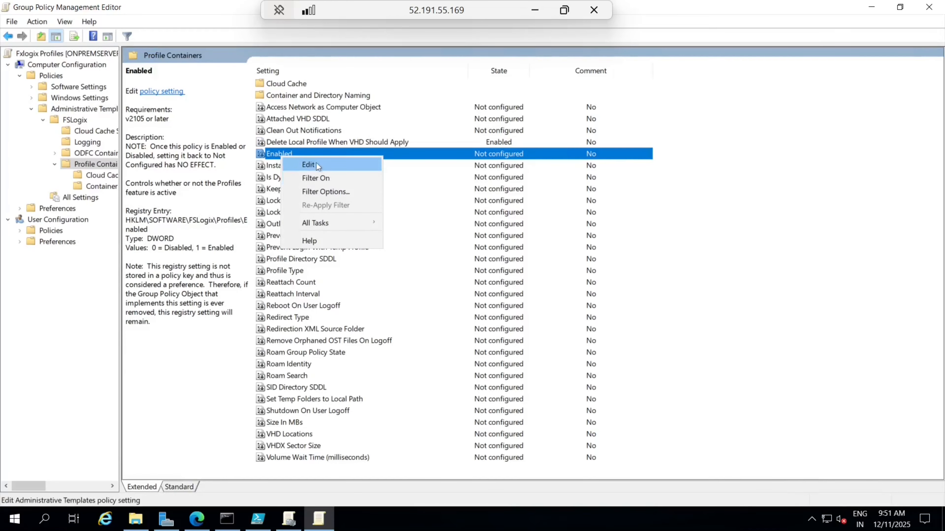
pyautogui.click(316, 165)
pyautogui.click(80, 144)
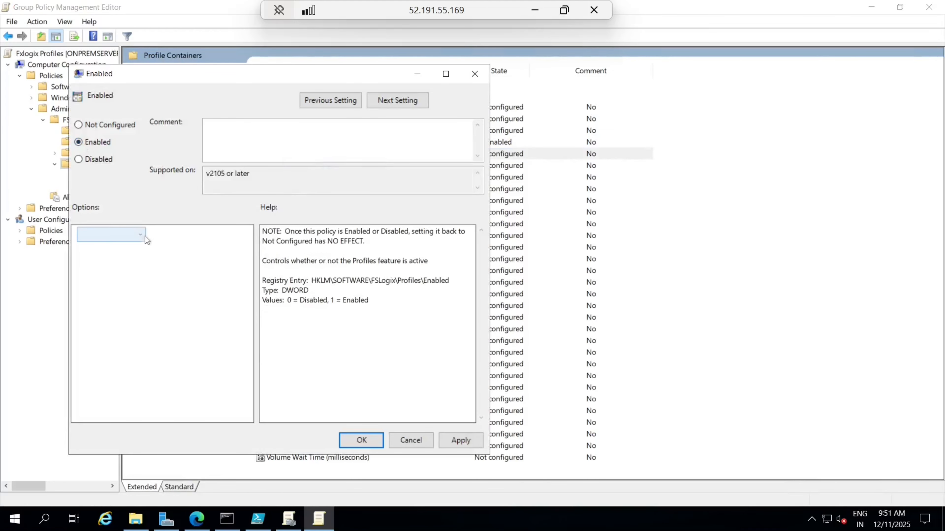
pyautogui.click(145, 236)
pyautogui.click(112, 254)
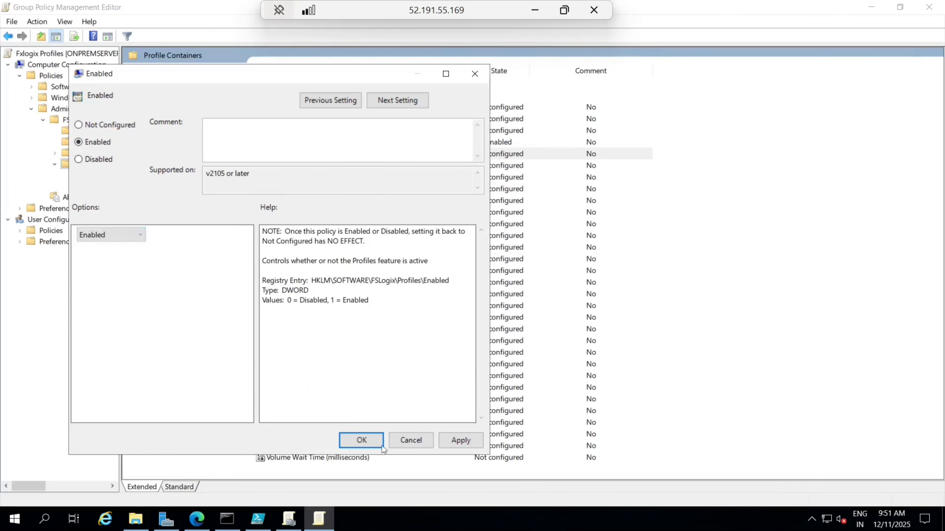
pyautogui.click(460, 440)
pyautogui.click(368, 440)
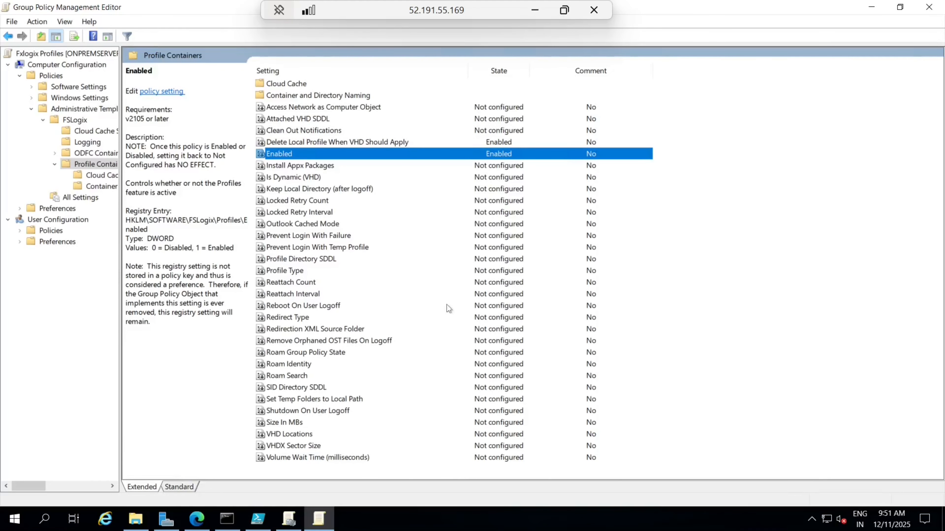
# Step: Switch to the Azure portal, dismiss notifications, and return to the remote session
pyautogui.click(535, 10)
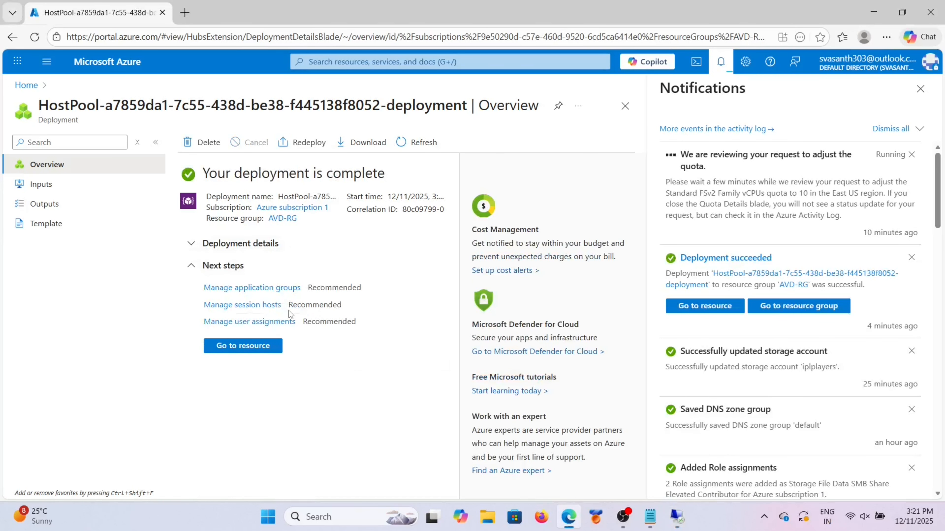
pyautogui.click(922, 92)
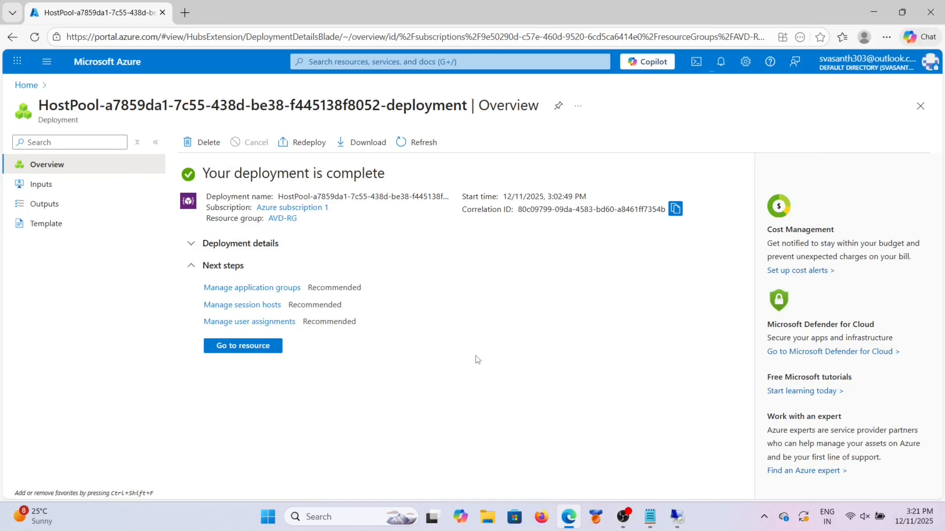
pyautogui.moveTo(677, 517)
pyautogui.click(675, 463)
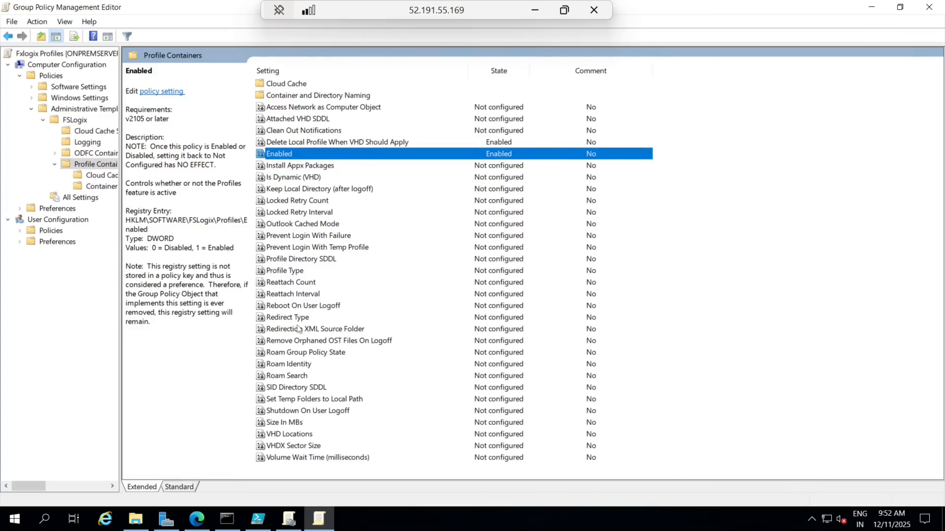
# Step: Enable the VHD Locations policy, place the cursor in its path field, then minimize the session
pyautogui.click(293, 434)
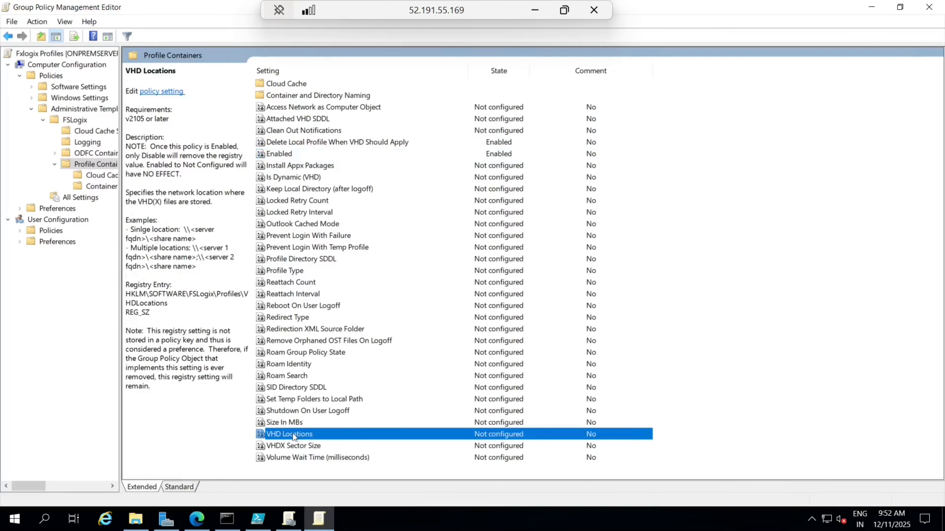
pyautogui.rightClick(293, 434)
pyautogui.click(329, 351)
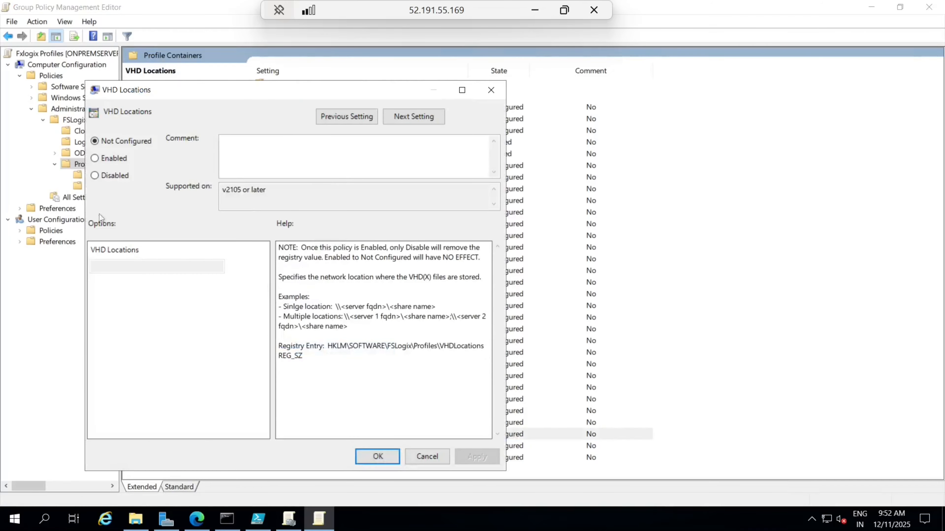
pyautogui.click(95, 159)
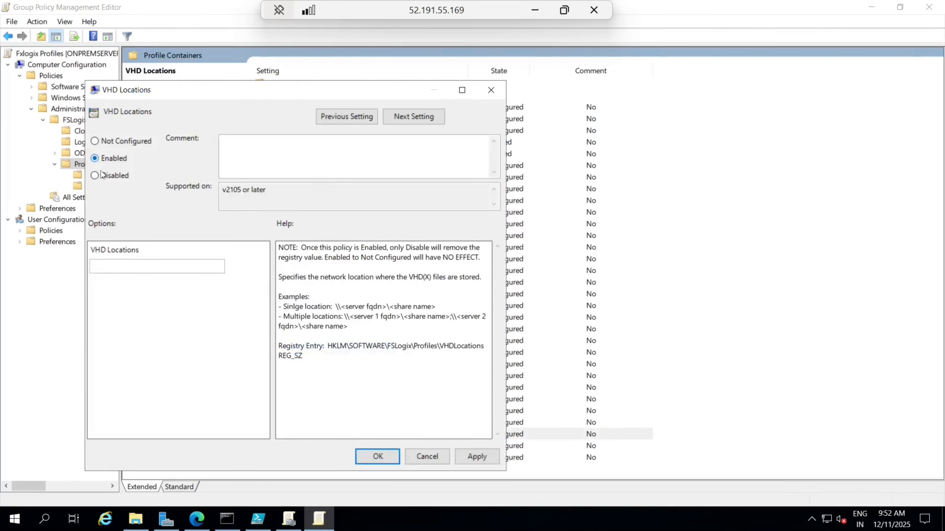
pyautogui.click(143, 269)
pyautogui.moveTo(197, 519)
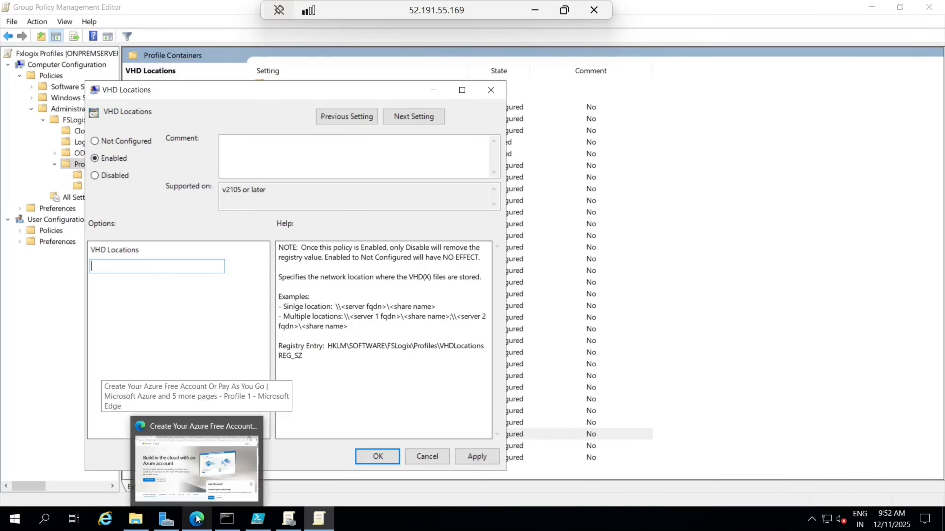
pyautogui.click(534, 8)
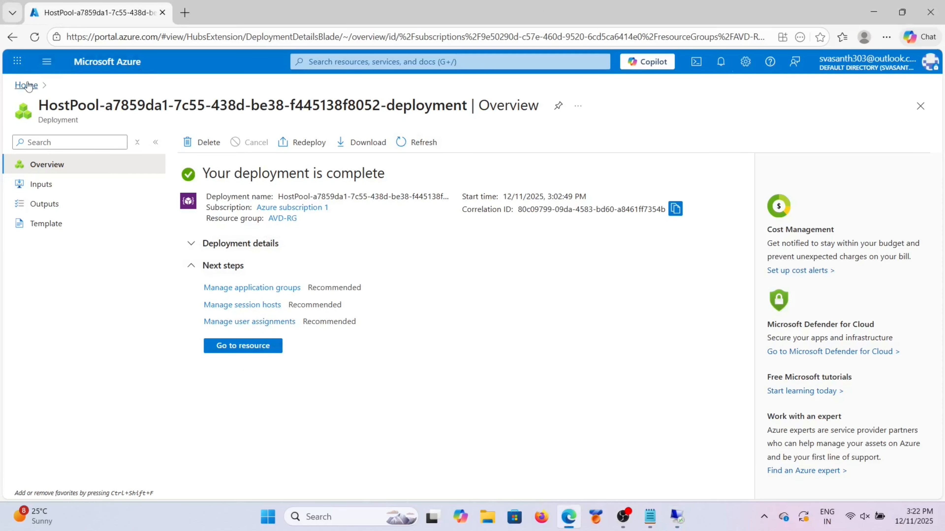
# Step: Open the iplplayerfile share in storage account iplplayers, copy its Share URL, and return to the session
pyautogui.click(46, 61)
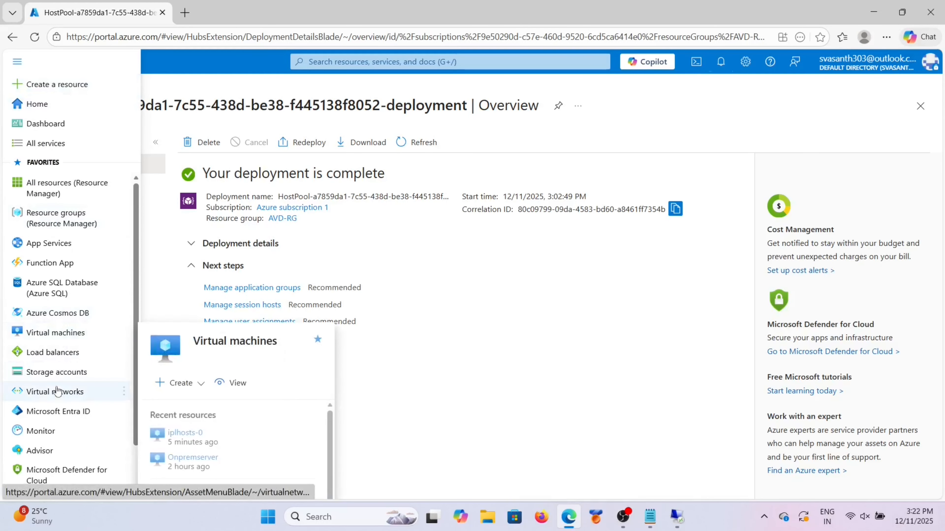
pyautogui.click(55, 372)
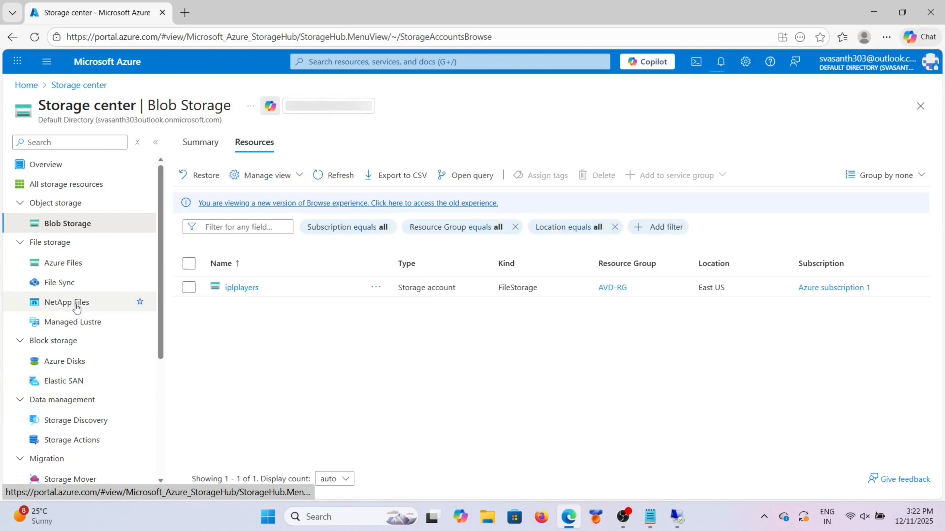
pyautogui.click(156, 142)
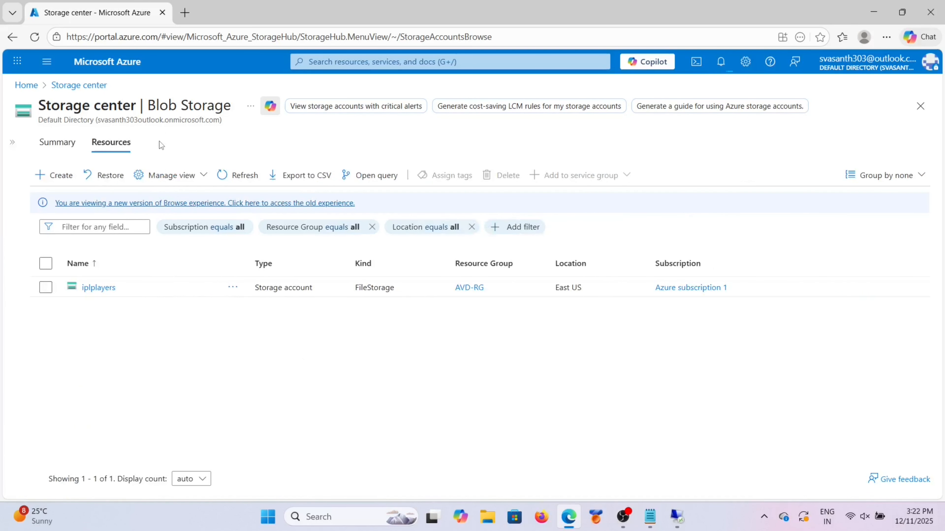
pyautogui.click(99, 288)
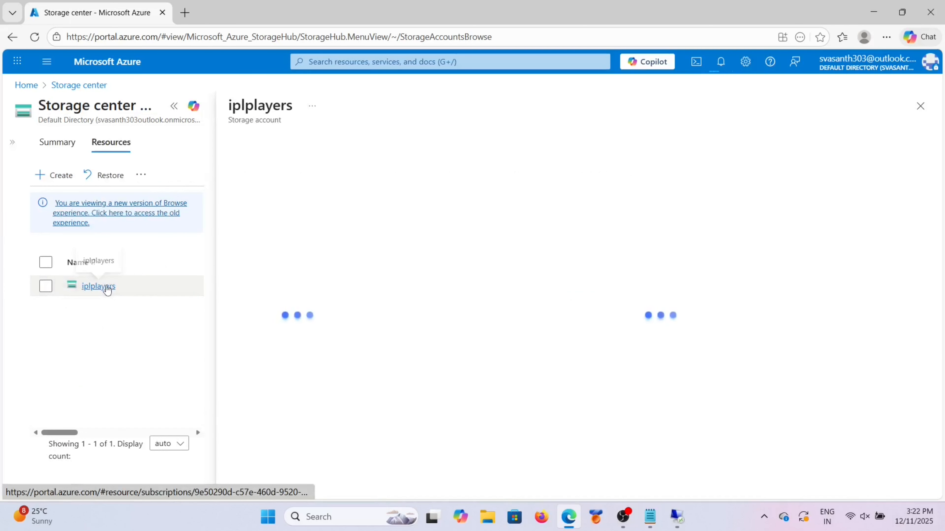
pyautogui.click(173, 112)
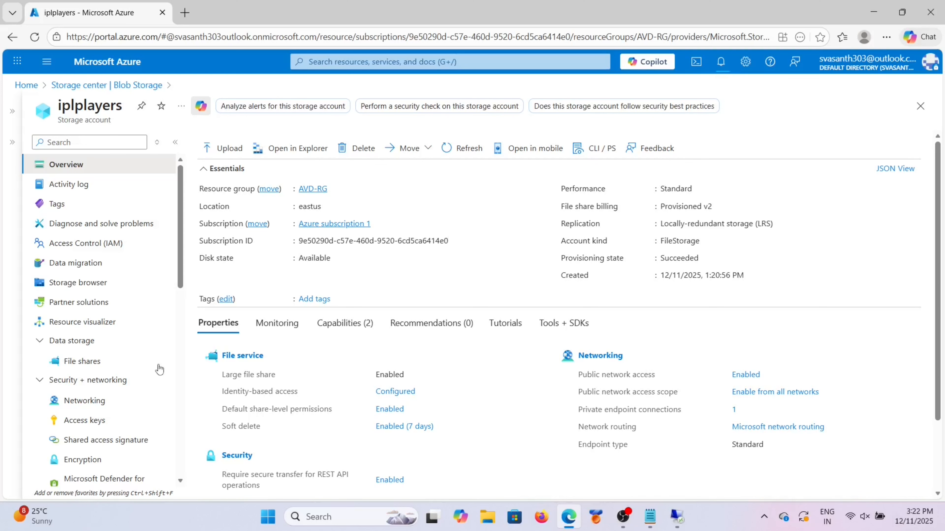
pyautogui.click(109, 363)
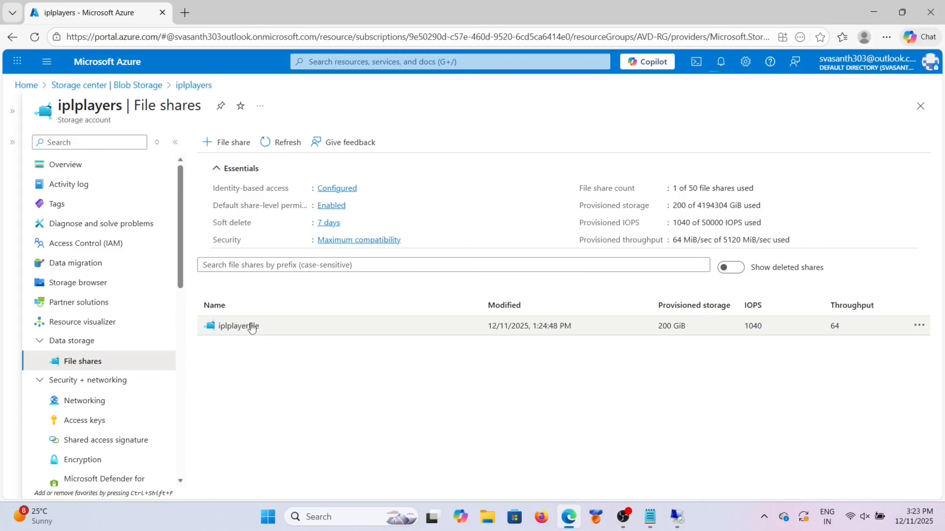
pyautogui.click(252, 327)
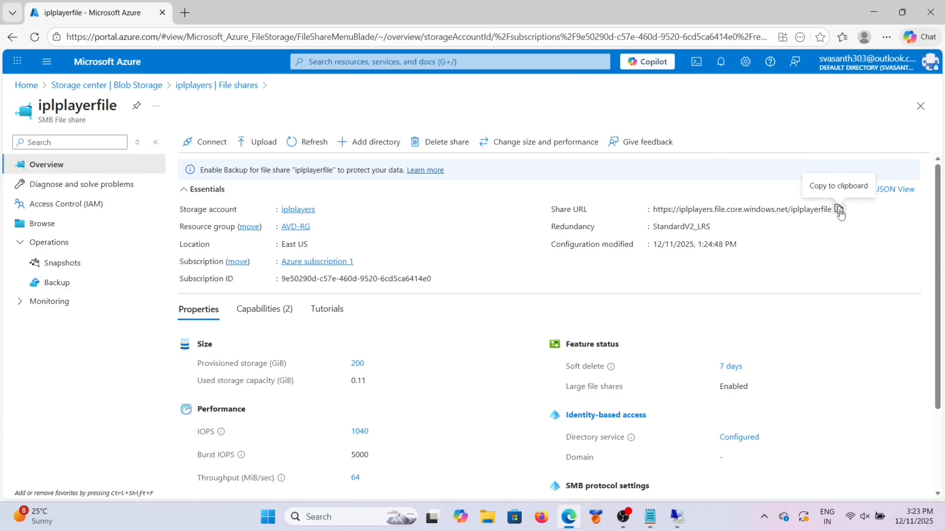
pyautogui.moveTo(677, 517)
pyautogui.click(671, 474)
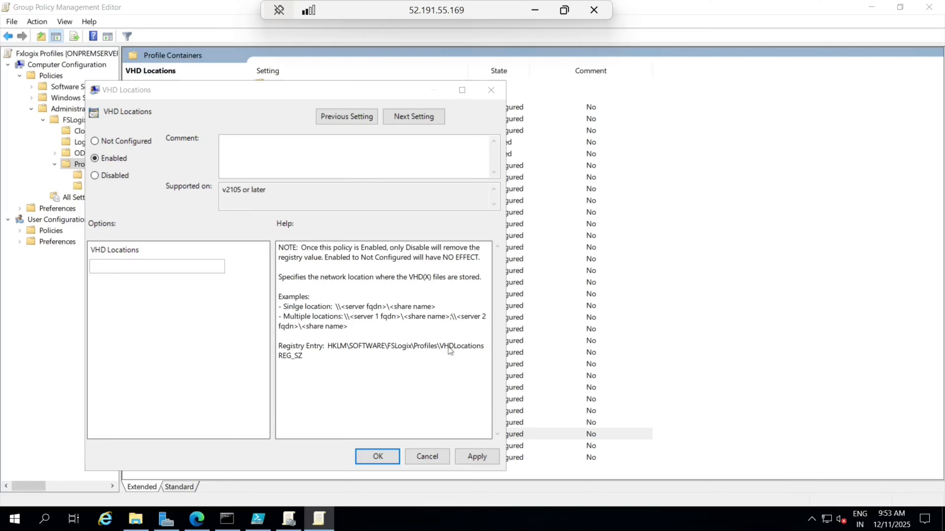
# Step: Paste the iplplayerfile share URL into VHD Locations and append \AVDProfiles
pyautogui.hotkey('ctrl', 'v')
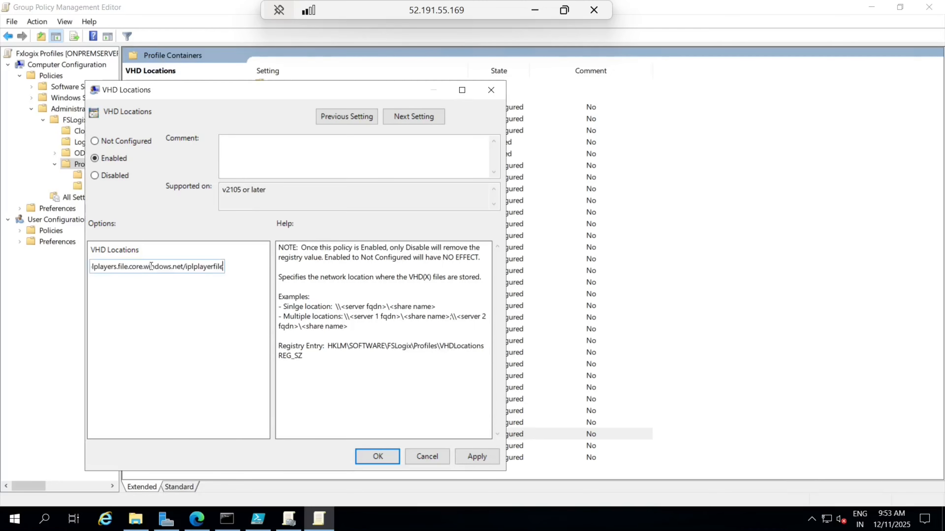
pyautogui.write('\\')
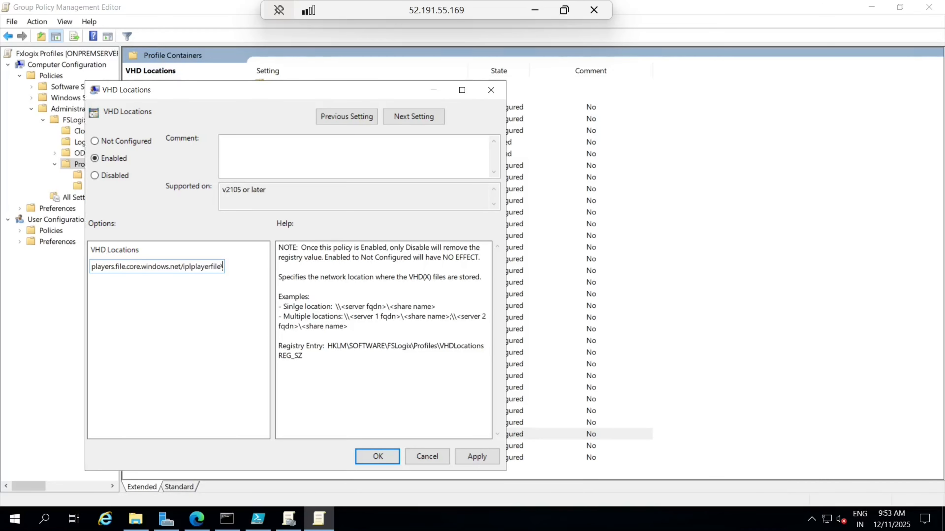
pyautogui.press('capslock')
pyautogui.write('AVDPr')
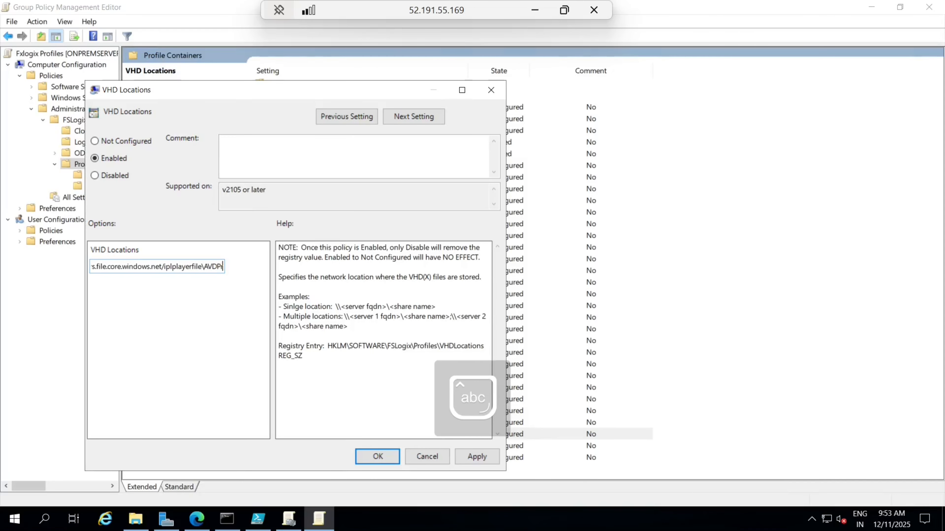
pyautogui.write('ofil')
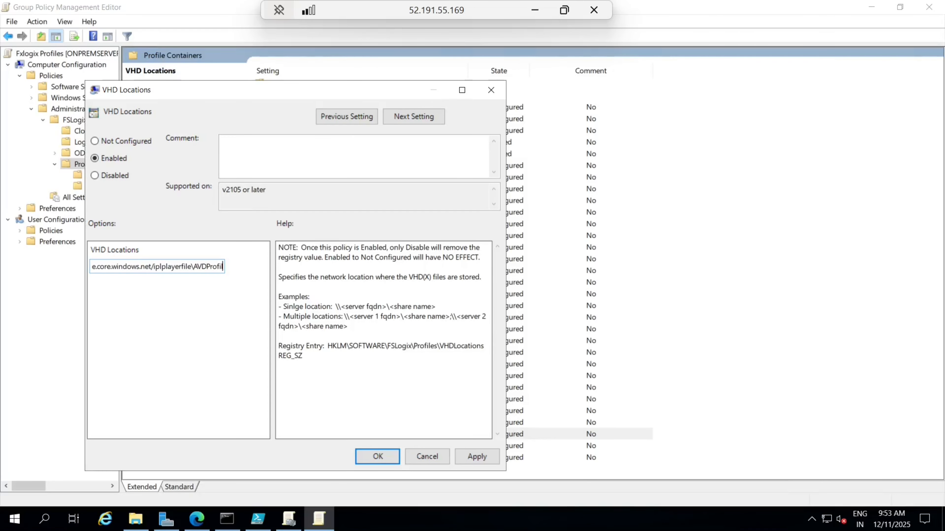
pyautogui.write('es')
pyautogui.press('Left')
pyautogui.press('Left')
pyautogui.press('Left')
pyautogui.press('Left')
pyautogui.press('Left')
pyautogui.press('Left')
pyautogui.press('Left')
pyautogui.press('Left')
pyautogui.press('Left')
pyautogui.press('Left')
pyautogui.press('Left')
pyautogui.press('Left')
pyautogui.press('Left')
pyautogui.press('Left')
pyautogui.press('Left')
pyautogui.press('Left')
pyautogui.press('Left')
pyautogui.press('Left')
pyautogui.press('Left')
pyautogui.press('Left')
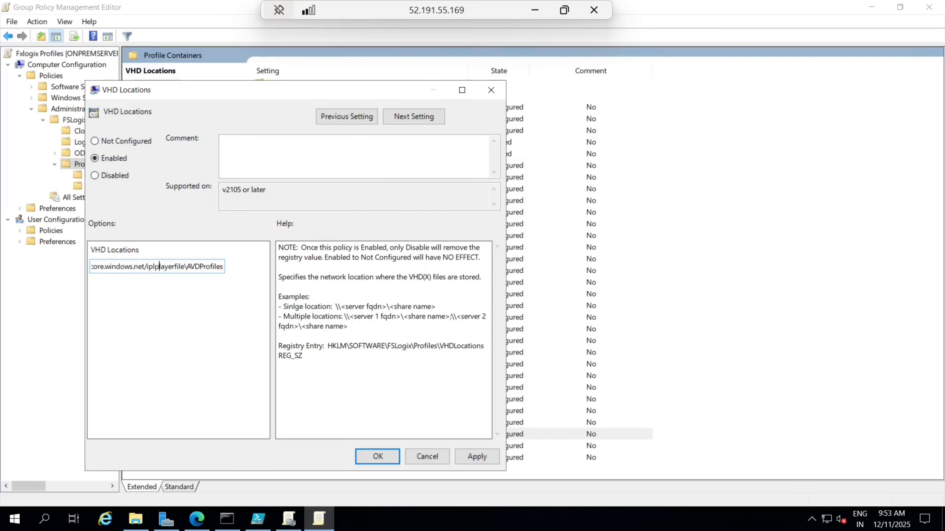
pyautogui.press('Left')
pyautogui.press('Left')
pyautogui.press('Left')
pyautogui.press('Left')
pyautogui.press('BackSpace')
pyautogui.write('\\')
pyautogui.press('Left')
pyautogui.press('Left')
pyautogui.press('Left')
pyautogui.press('Left')
pyautogui.press('Left')
pyautogui.press('Left')
pyautogui.press('Left')
pyautogui.press('Left')
pyautogui.press('Left')
pyautogui.press('Left')
pyautogui.press('Left')
pyautogui.press('Left')
pyautogui.press('Left')
pyautogui.press('Left')
pyautogui.press('Left')
pyautogui.press('Left')
pyautogui.press('Left')
pyautogui.press('Left')
pyautogui.press('Left')
pyautogui.press('Left')
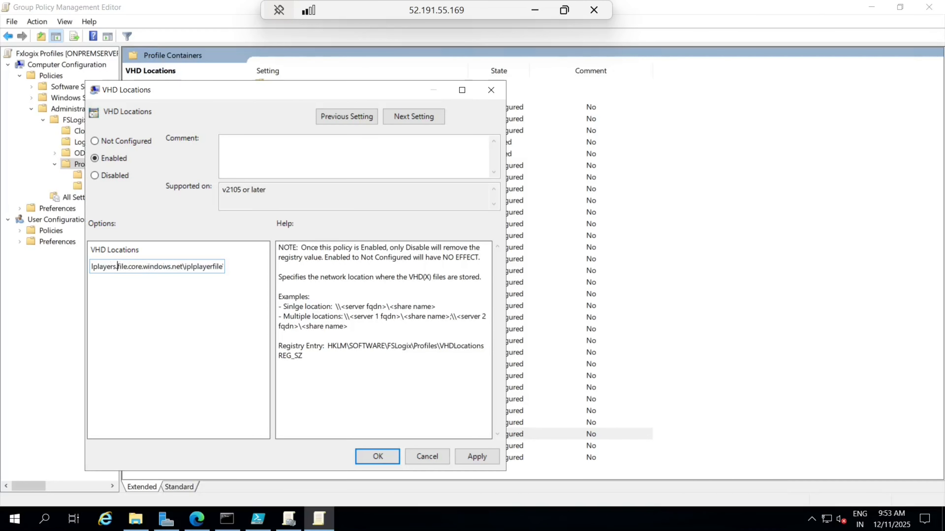
pyautogui.press('Left')
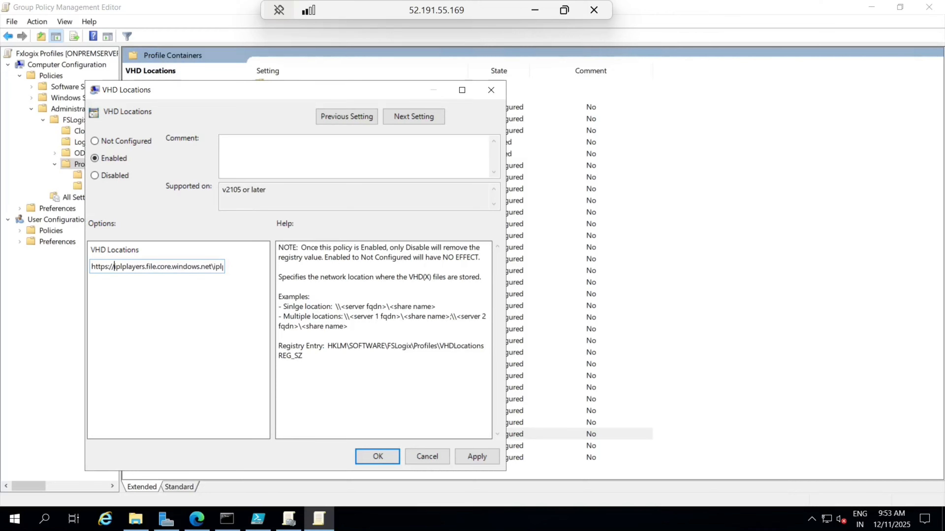
pyautogui.press('BackSpace')
pyautogui.press('BackSpace')
pyautogui.press('BackSpace')
pyautogui.press('BackSpace')
pyautogui.press('BackSpace')
pyautogui.press('BackSpace')
pyautogui.press('BackSpace')
pyautogui.press('BackSpace')
pyautogui.write('\\\\')
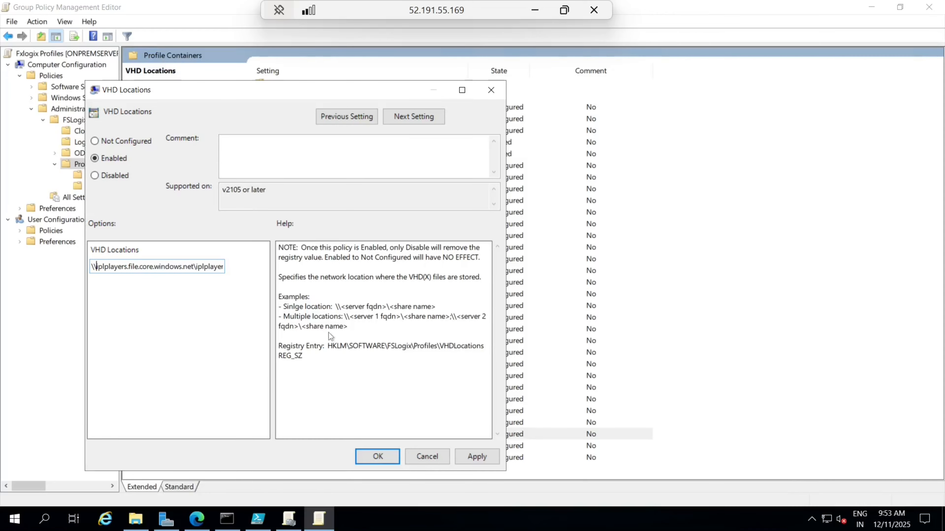
pyautogui.click(380, 451)
pyautogui.click(306, 444)
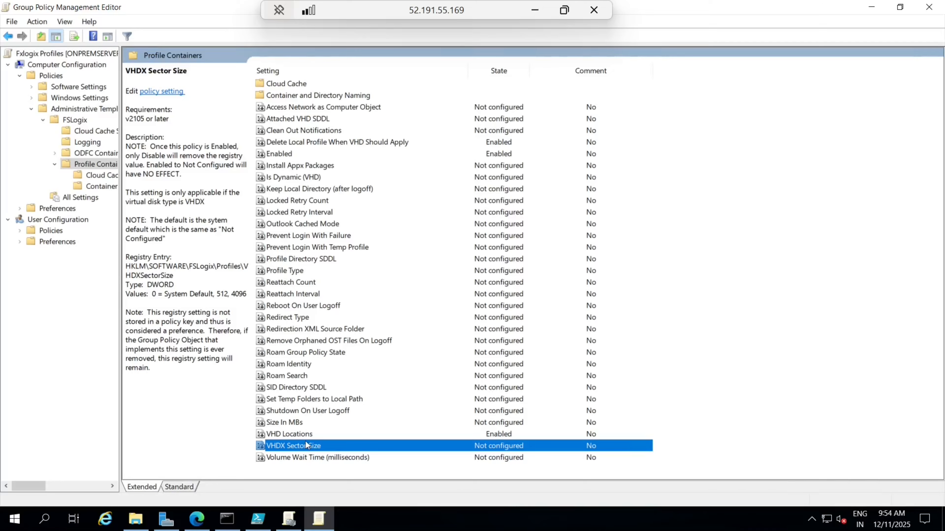
# Step: Set Size In MBs to Enabled with 30000 MB and save it
pyautogui.click(285, 424)
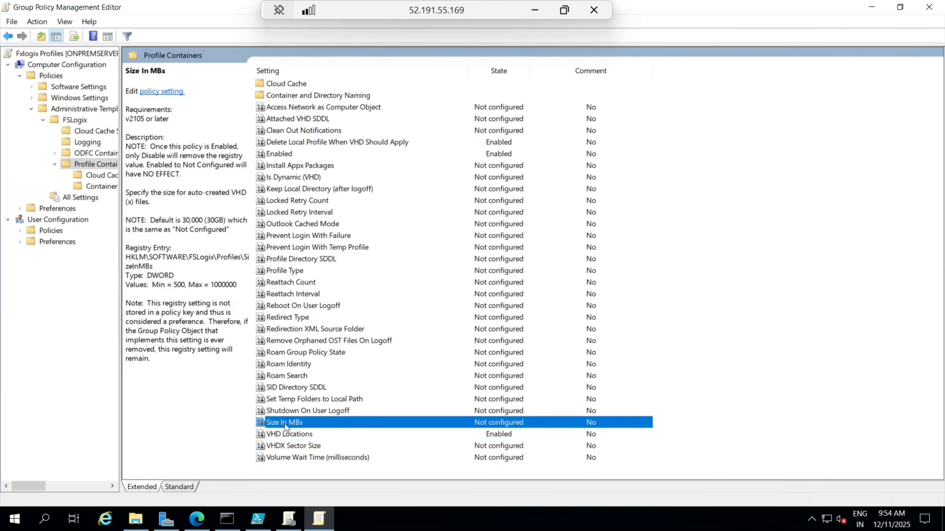
pyautogui.doubleClick(285, 423)
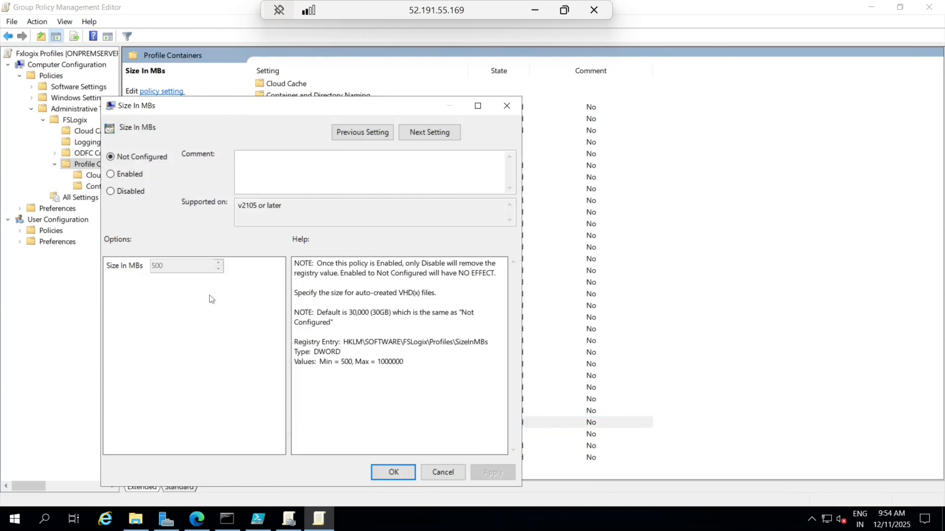
pyautogui.click(111, 174)
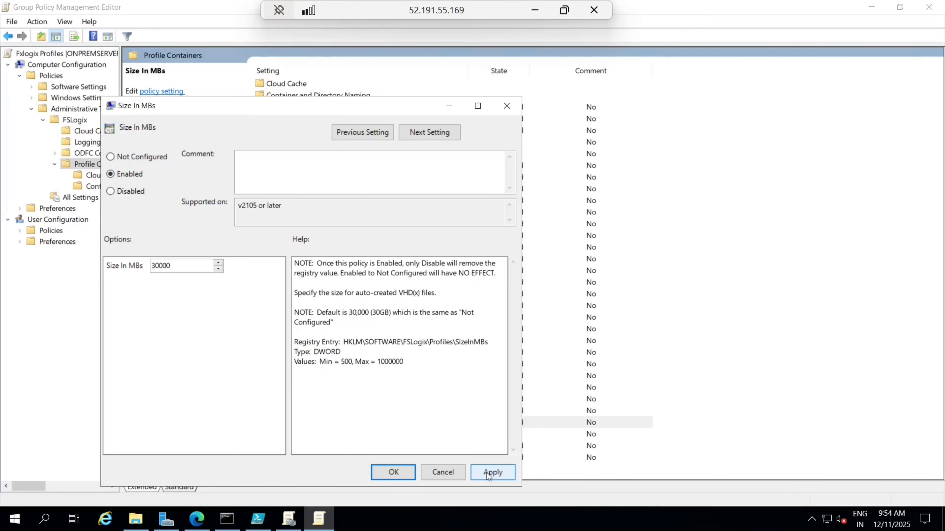
pyautogui.click(400, 472)
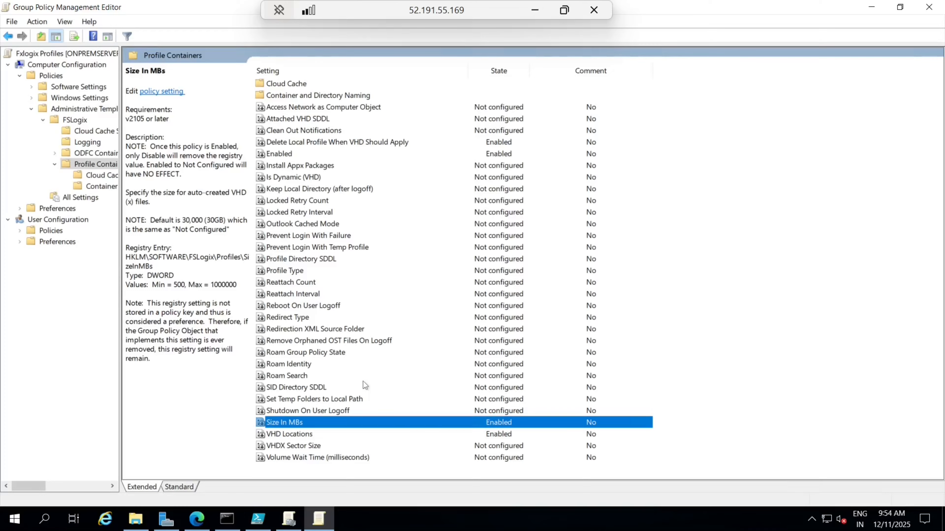
pyautogui.click(375, 144)
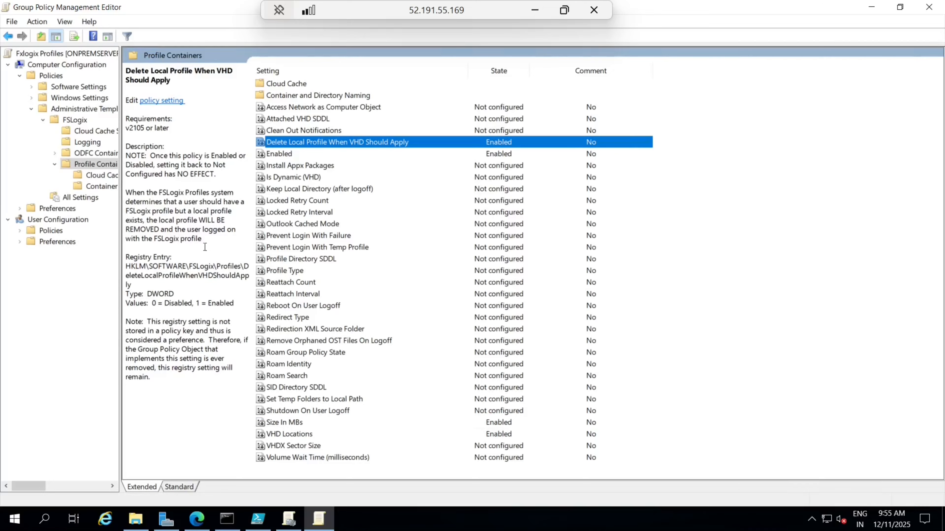
# Step: Under Container and Directory Naming, enable Flip Flop Profile Directory Name with option Enabled
pyautogui.click(92, 187)
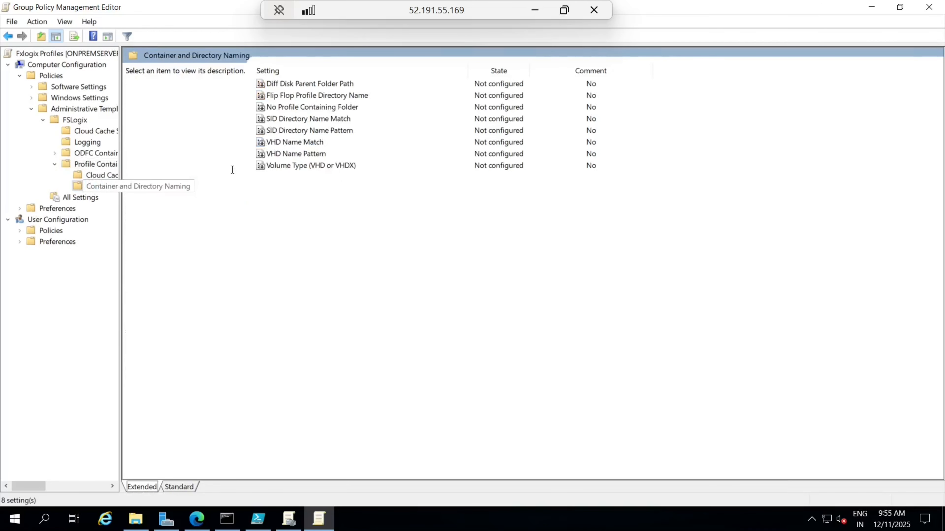
pyautogui.click(311, 95)
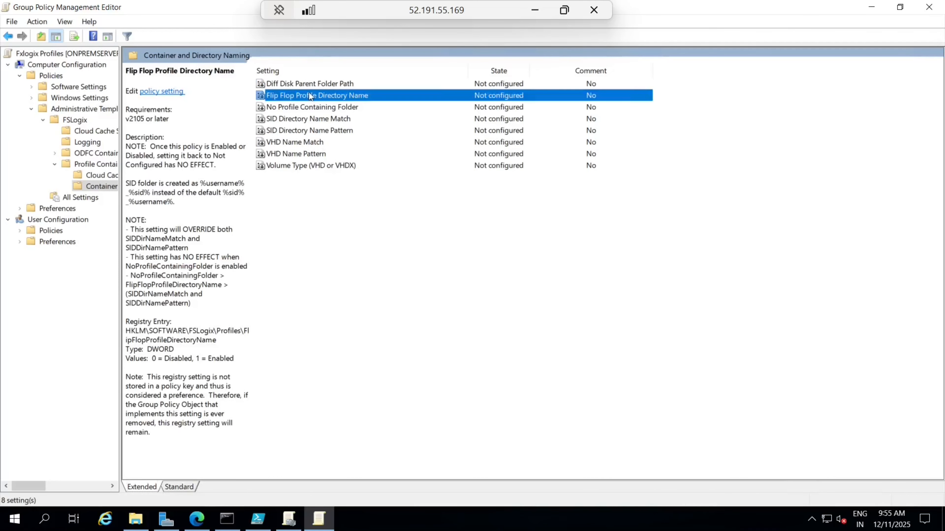
pyautogui.doubleClick(310, 96)
pyautogui.click(126, 190)
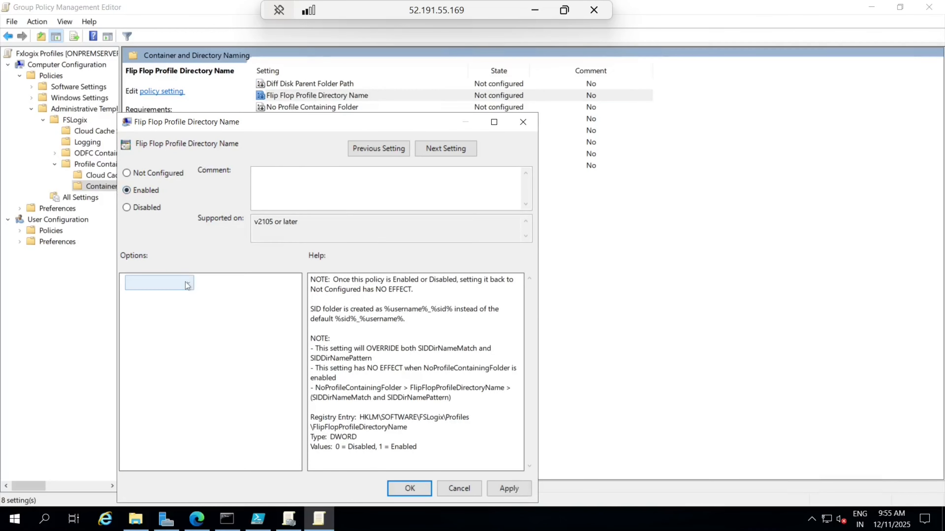
pyautogui.click(187, 285)
pyautogui.click(145, 307)
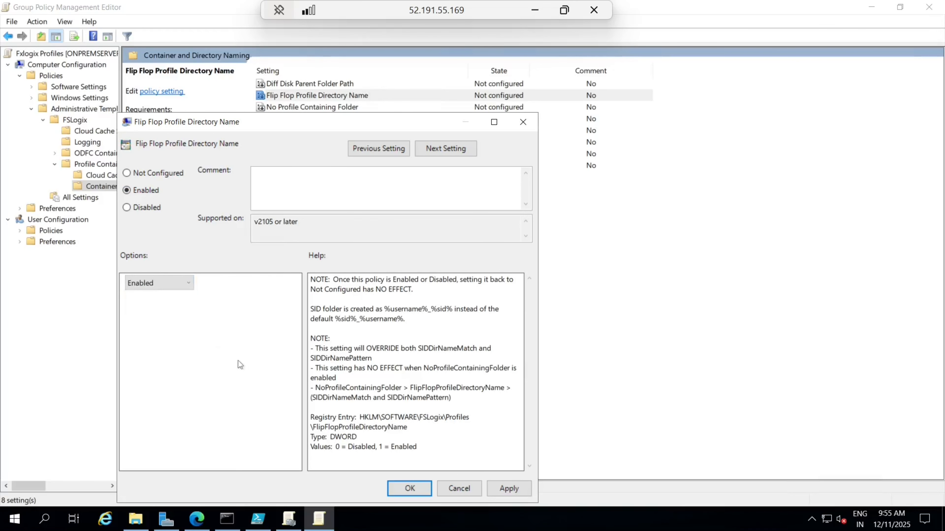
pyautogui.click(509, 494)
pyautogui.click(410, 489)
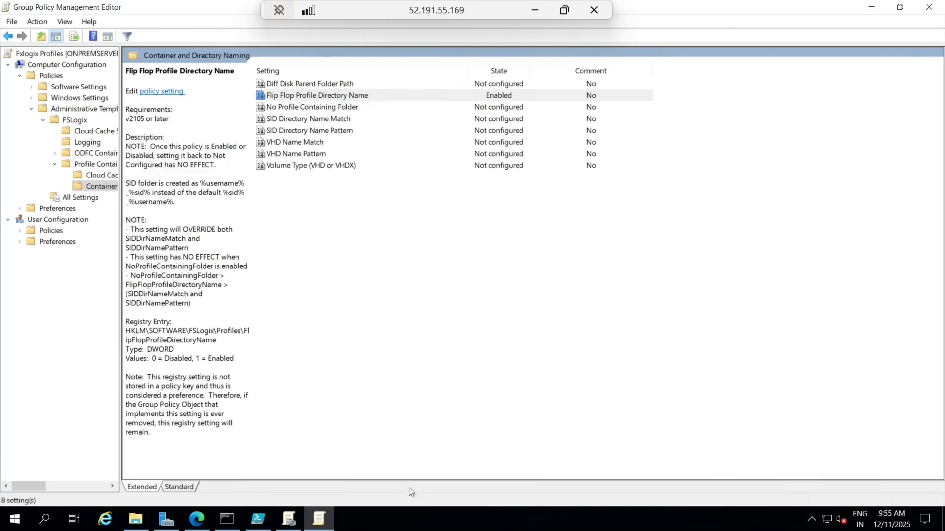
# Step: Enable Volume Type with VHDX as the disk type, then minimize the remote session
pyautogui.doubleClick(344, 166)
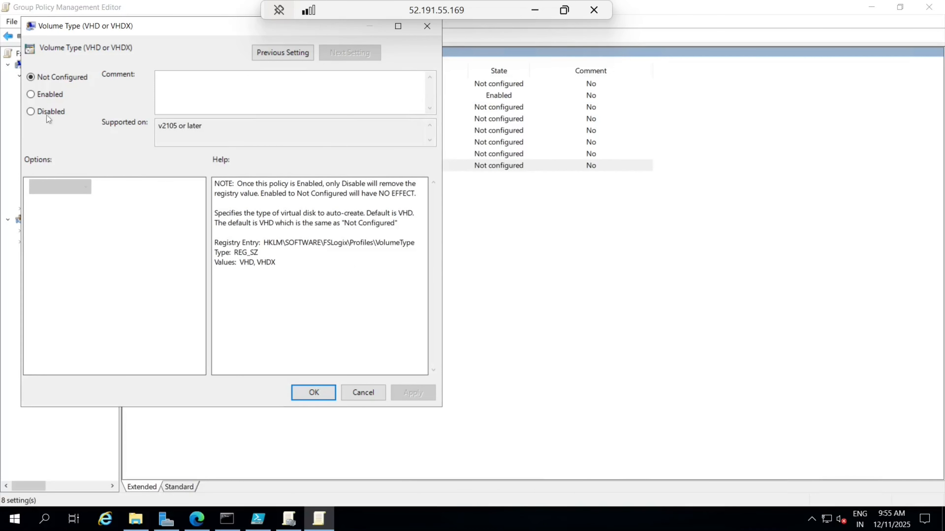
pyautogui.click(32, 95)
pyautogui.click(63, 182)
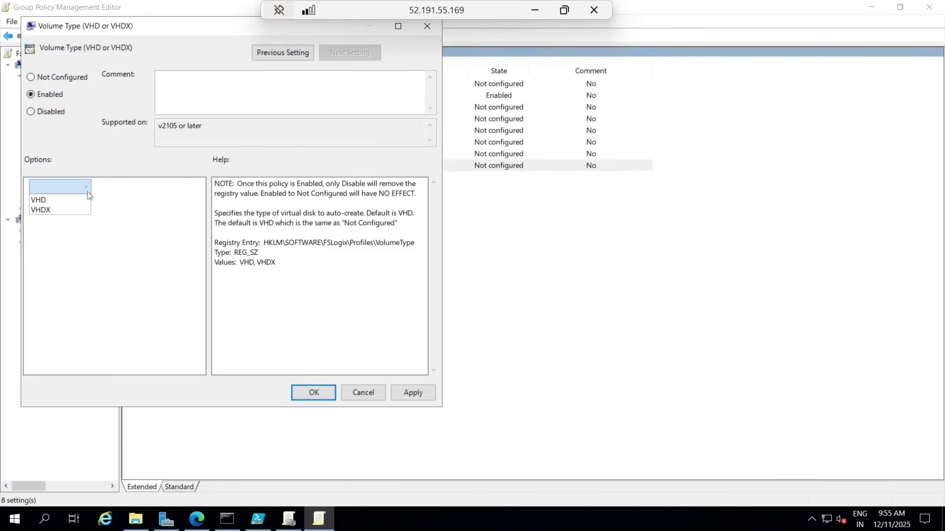
pyautogui.click(66, 212)
pyautogui.click(413, 393)
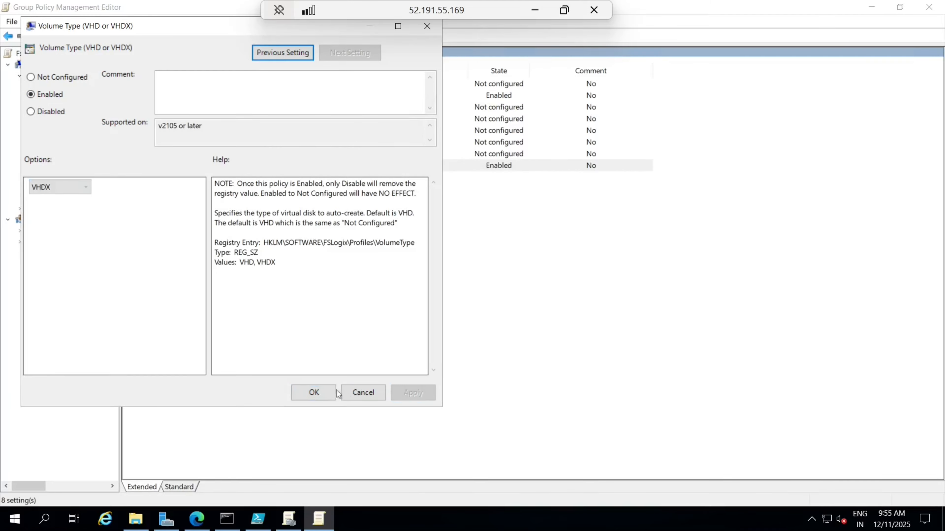
pyautogui.click(320, 392)
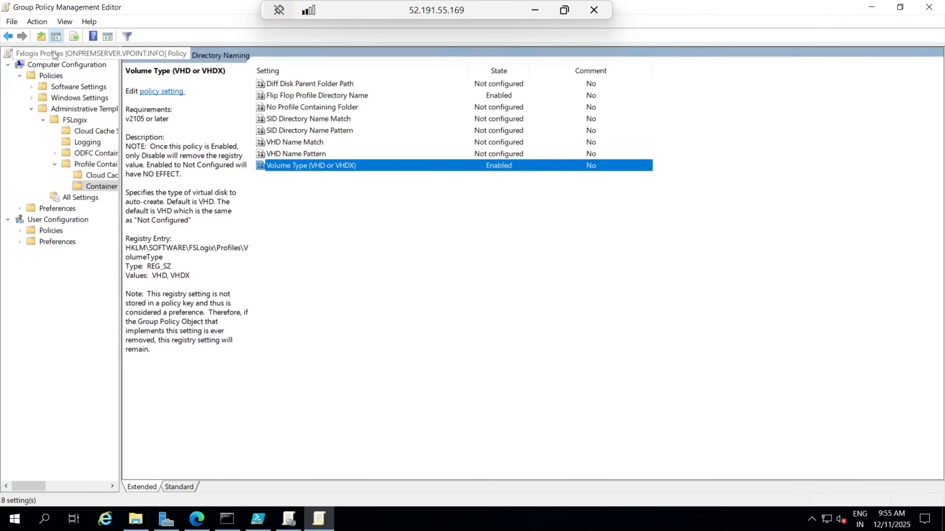
pyautogui.click(335, 303)
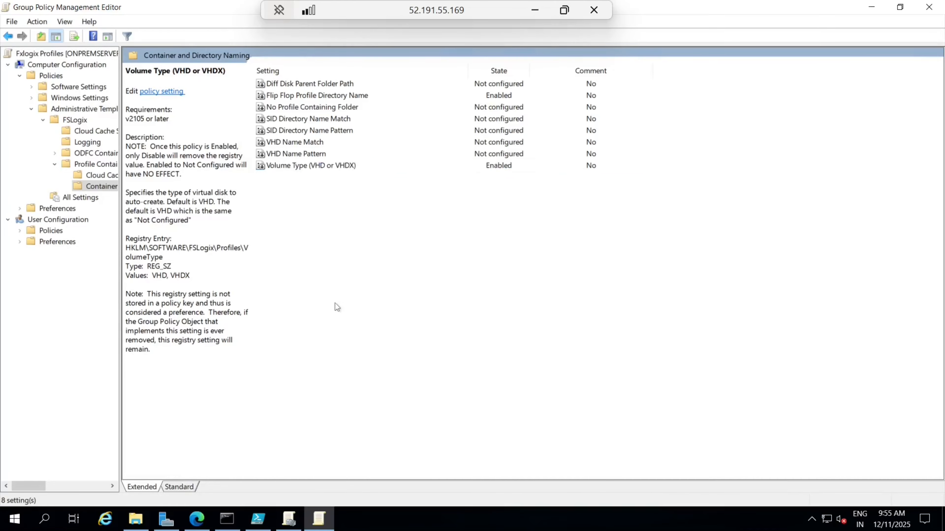
pyautogui.click(532, 11)
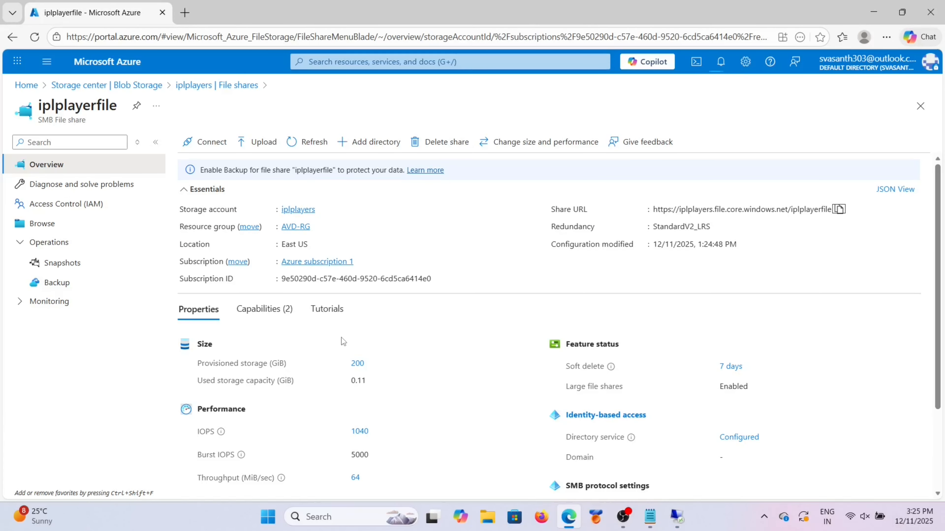
# Step: Open the portal's main navigation menu from the iplplayerfile file share overview
pyautogui.scroll(-2, 443, 369)
pyautogui.scroll(2, 443, 370)
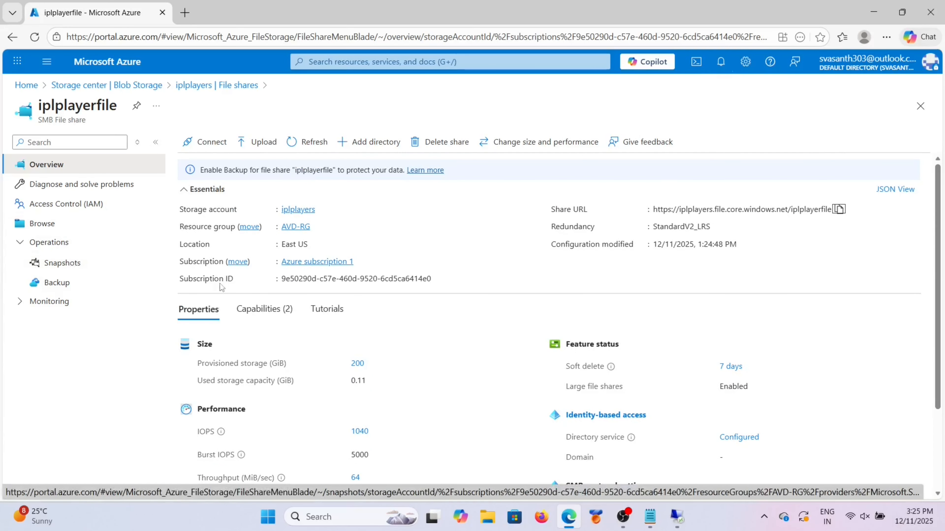
pyautogui.click(47, 62)
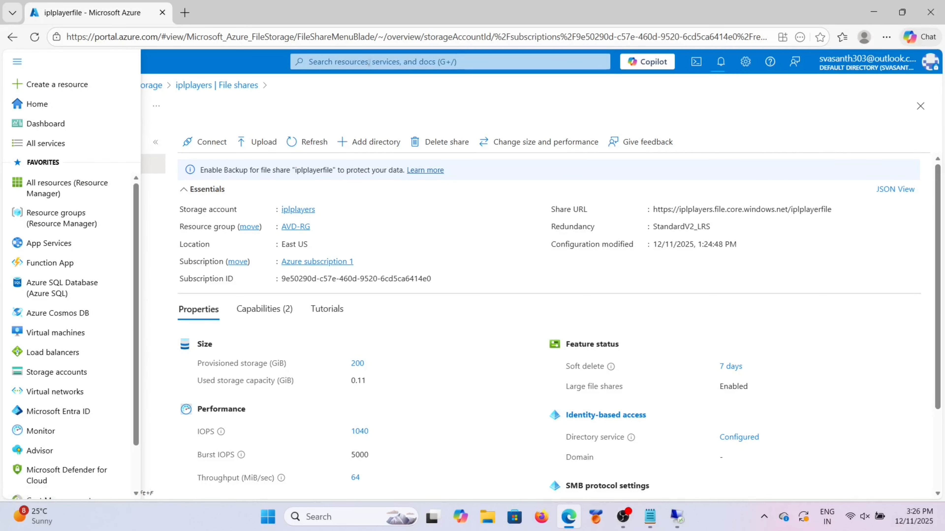
# Step: Go to the iplplayers-DAG application group of the iplplayers host pool in Azure Virtual Desktop
pyautogui.click(342, 61)
pyautogui.click(387, 312)
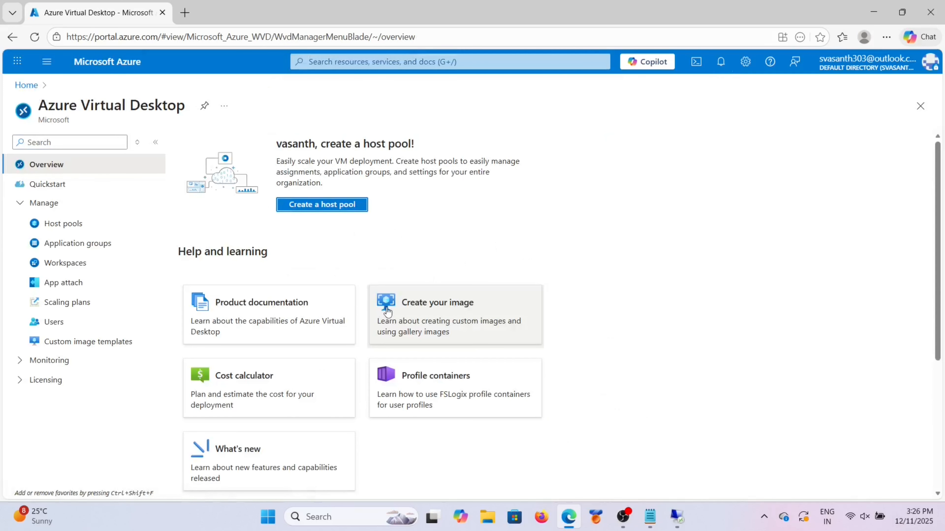
pyautogui.click(58, 226)
pyautogui.click(242, 260)
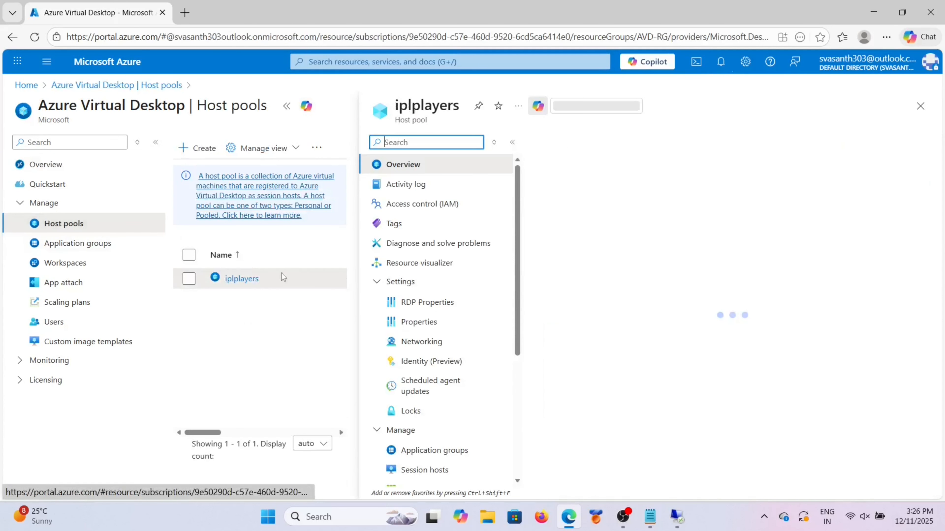
pyautogui.click(286, 108)
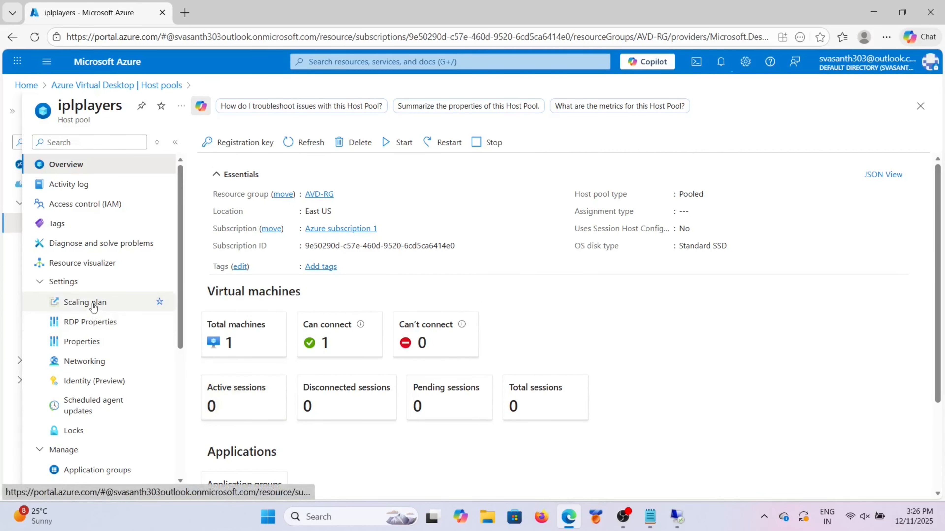
pyautogui.scroll(-2, 107, 360)
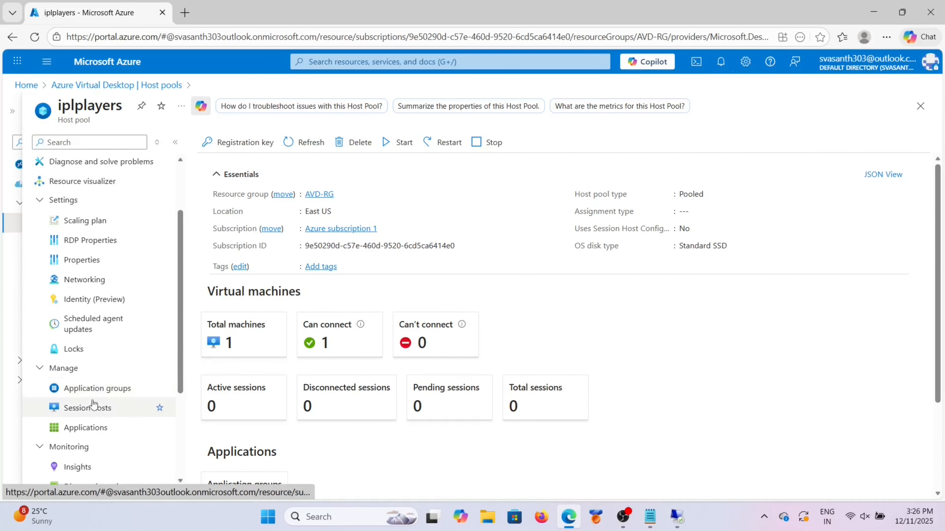
pyautogui.click(93, 397)
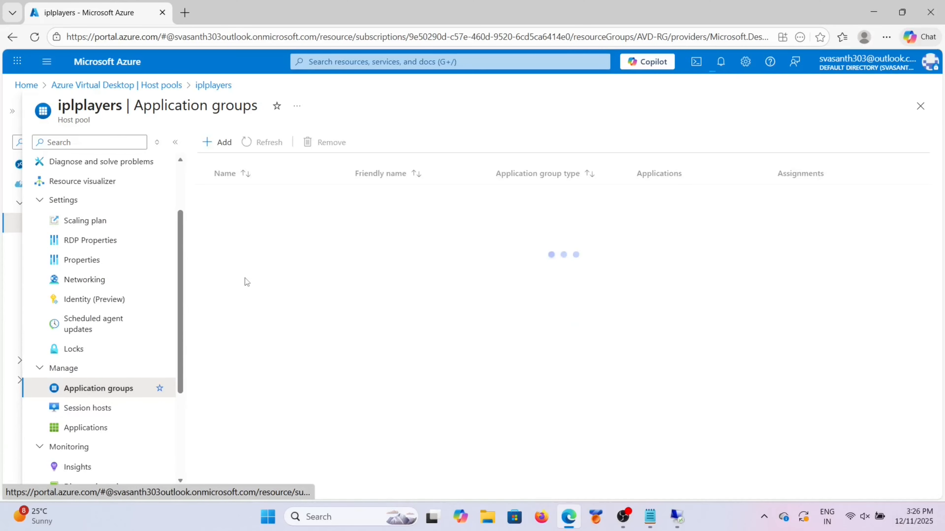
pyautogui.click(239, 193)
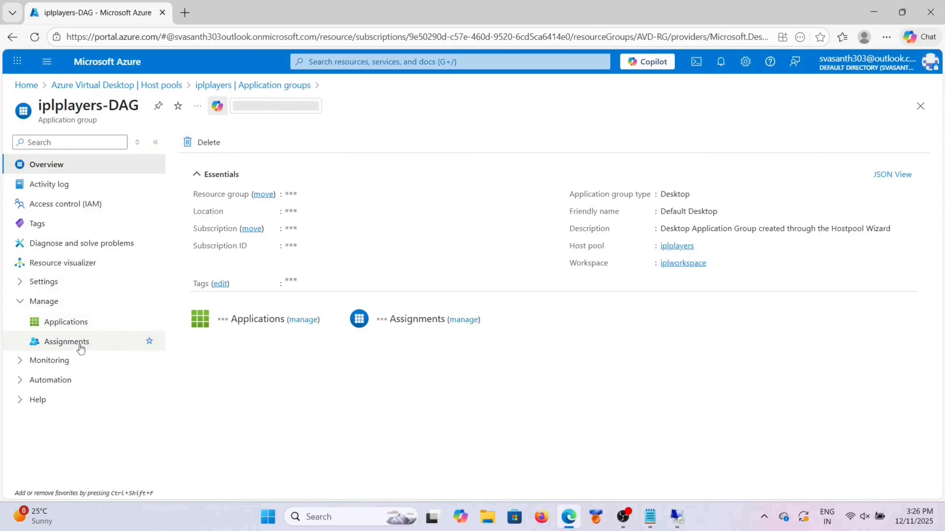
# Step: Add two directory users to the iplplayers-DAG assignments
pyautogui.click(76, 344)
pyautogui.click(194, 143)
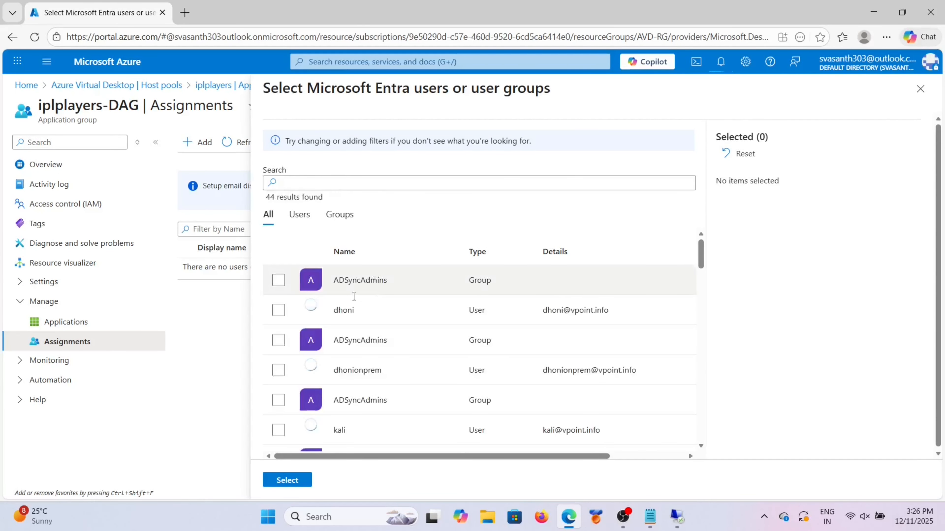
pyautogui.click(279, 310)
pyautogui.scroll(-5, 367, 365)
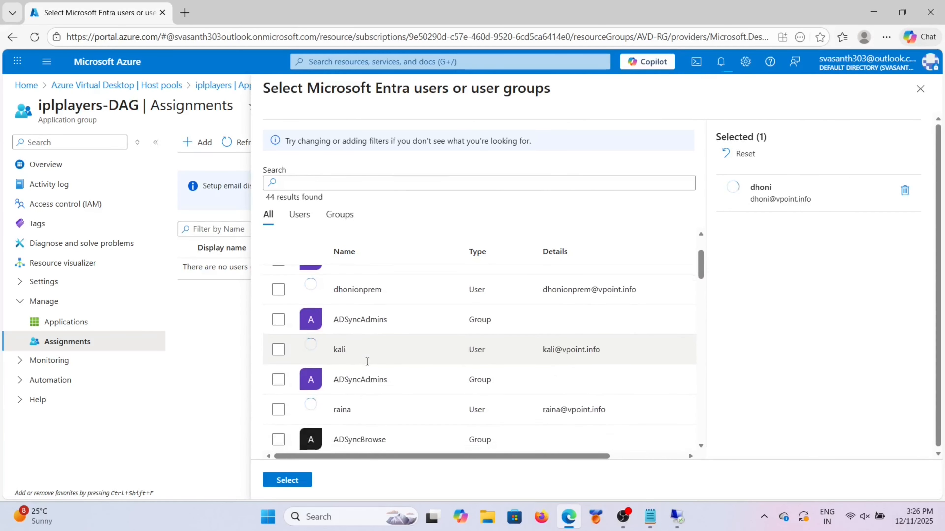
pyautogui.click(278, 370)
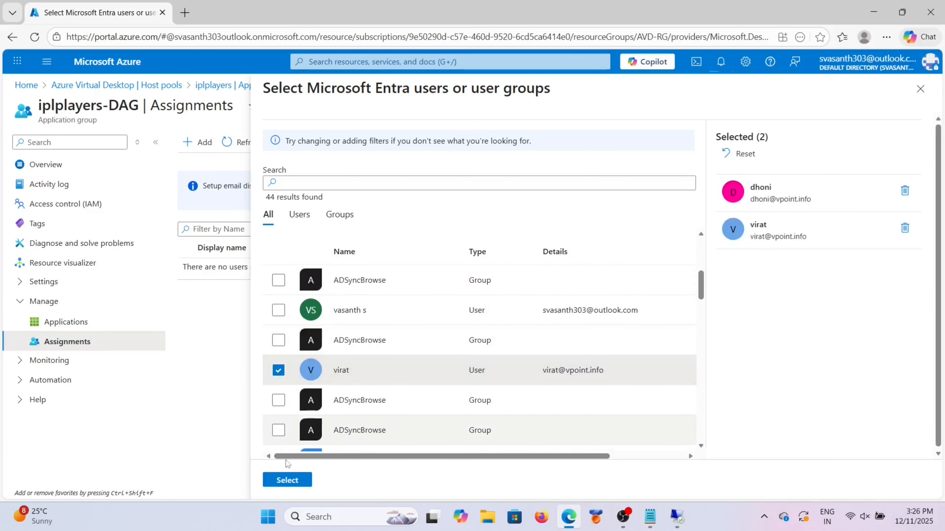
pyautogui.click(287, 481)
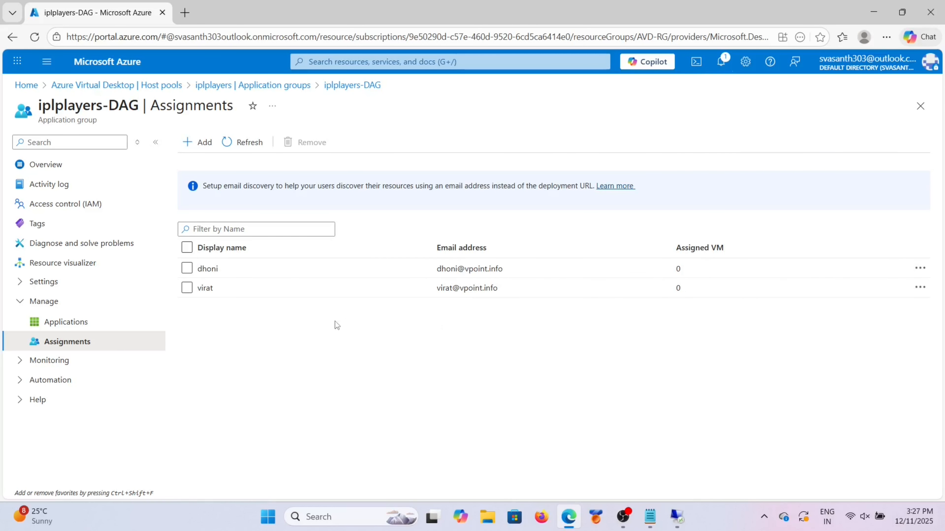
# Step: Go back through the breadcrumbs to the Azure Virtual Desktop Workspaces list
pyautogui.click(212, 87)
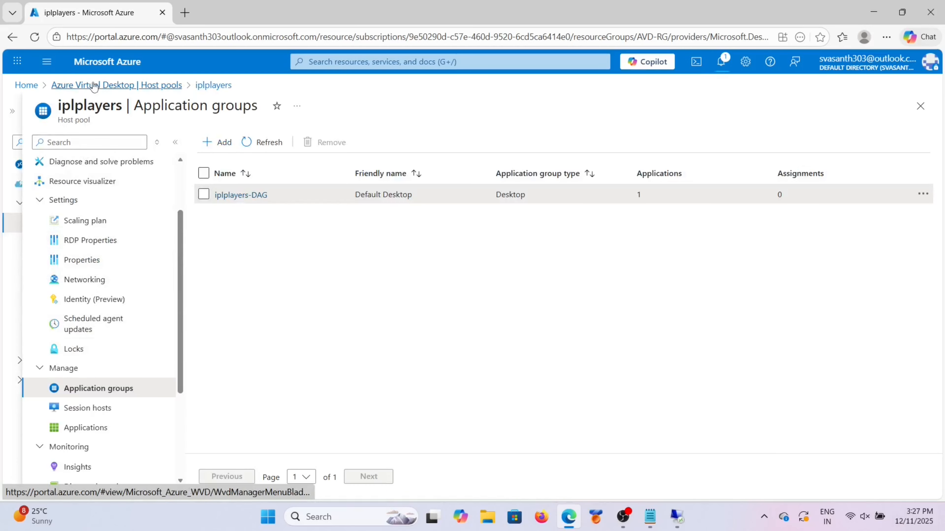
pyautogui.click(111, 85)
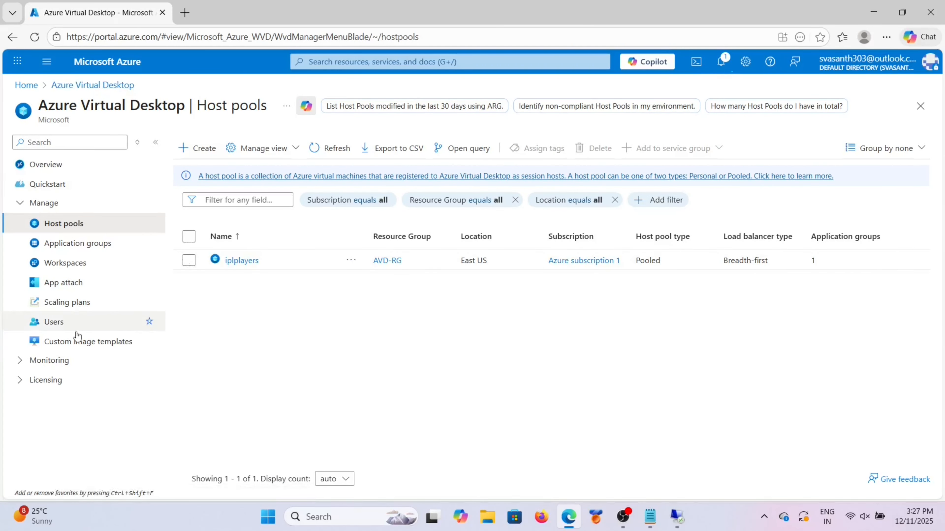
pyautogui.click(87, 270)
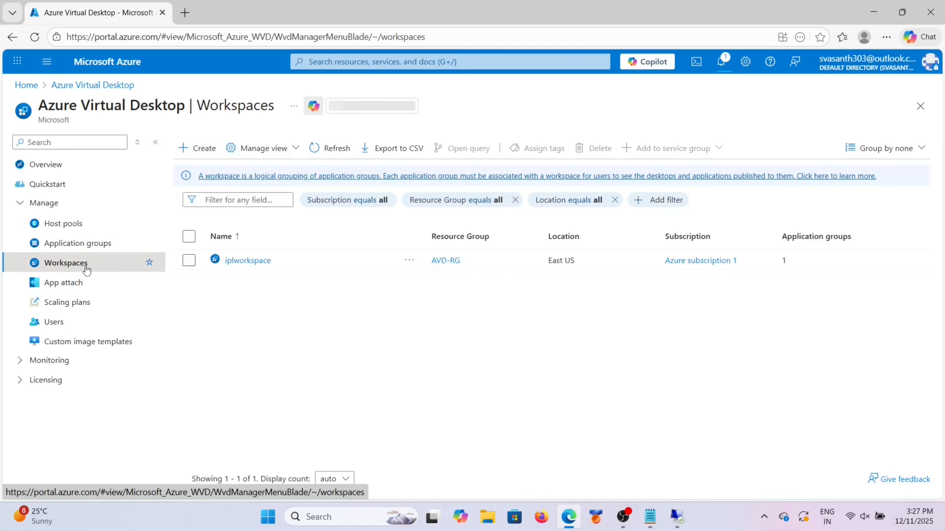
# Step: In Remote Desktop, remove the iplworkspace feed and unsubscribe from the Unavailable feed
pyautogui.click(337, 515)
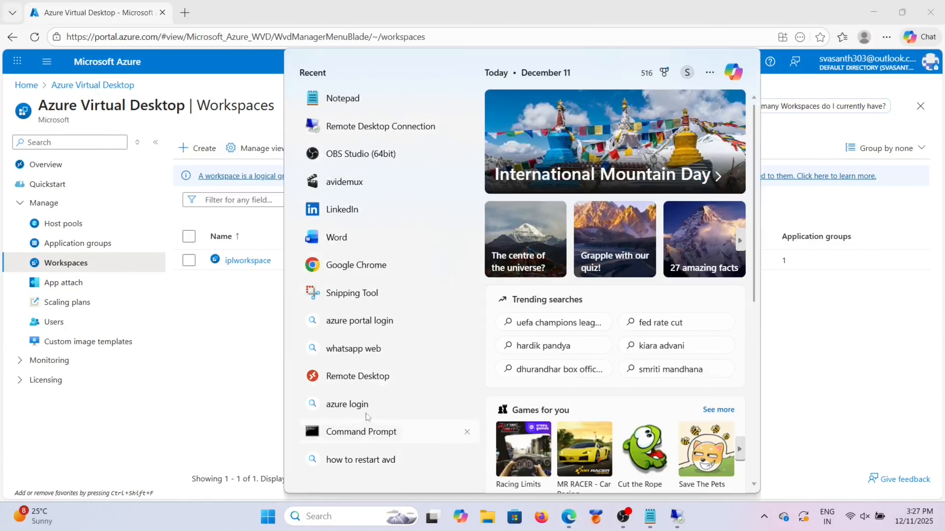
pyautogui.click(374, 376)
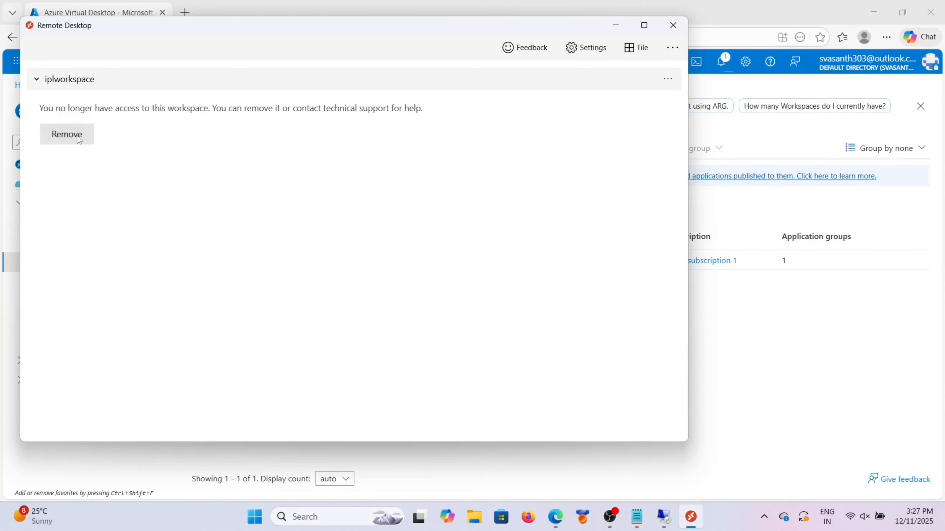
pyautogui.click(76, 138)
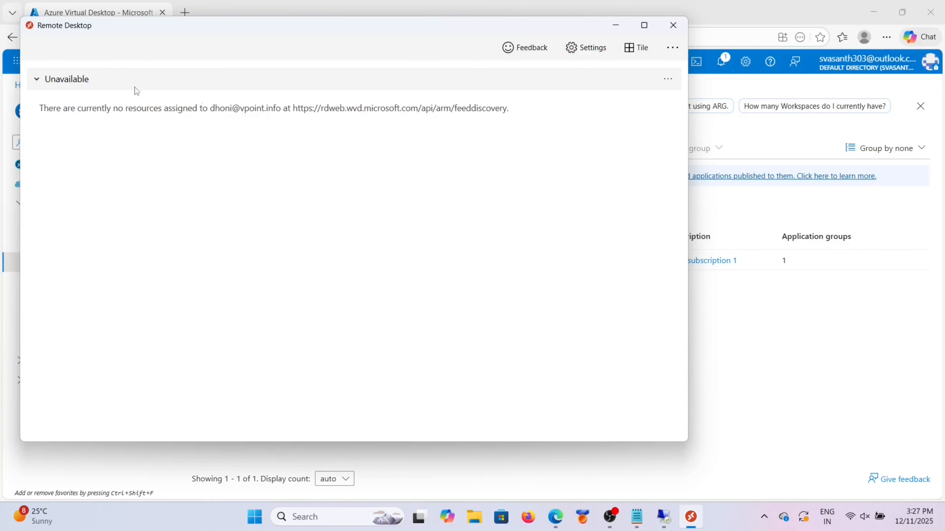
pyautogui.click(668, 79)
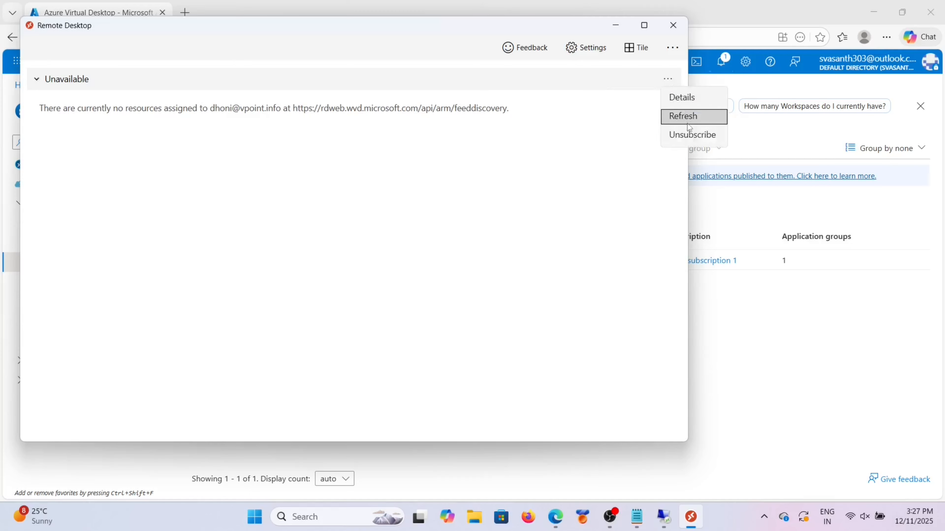
pyautogui.click(689, 136)
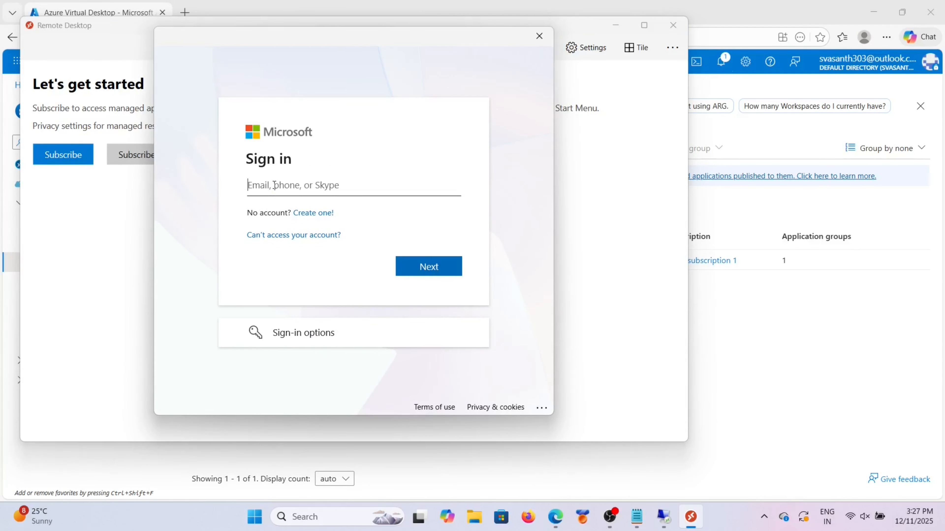
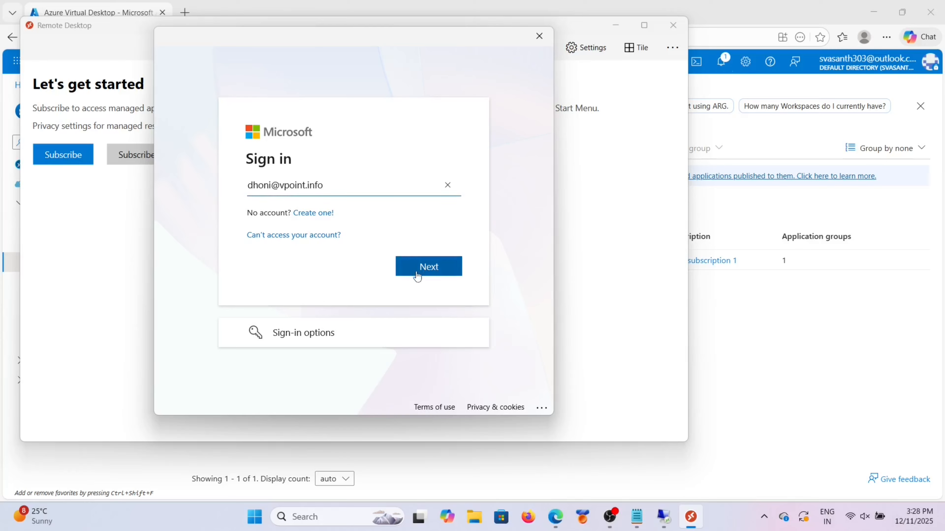
# Step: Sign in with the work account's e-mail address and password
pyautogui.click(417, 272)
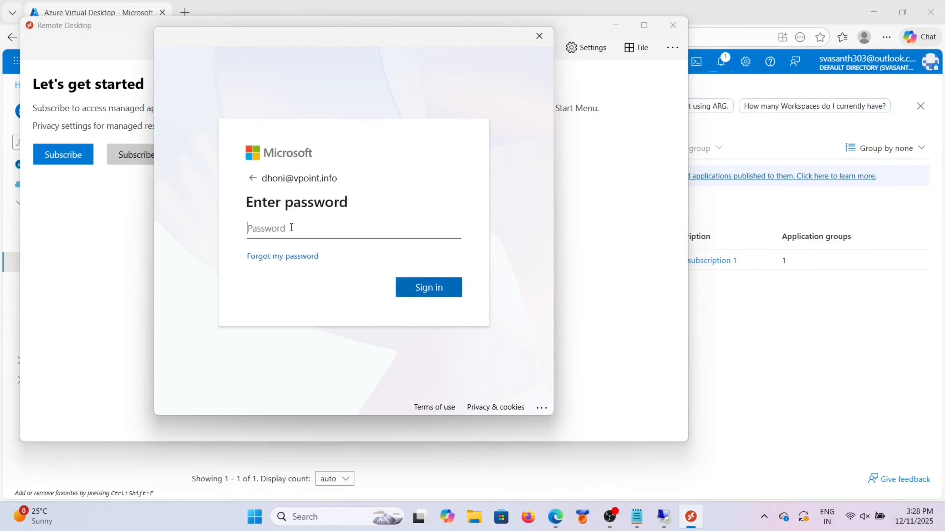
pyautogui.write('•••••••')
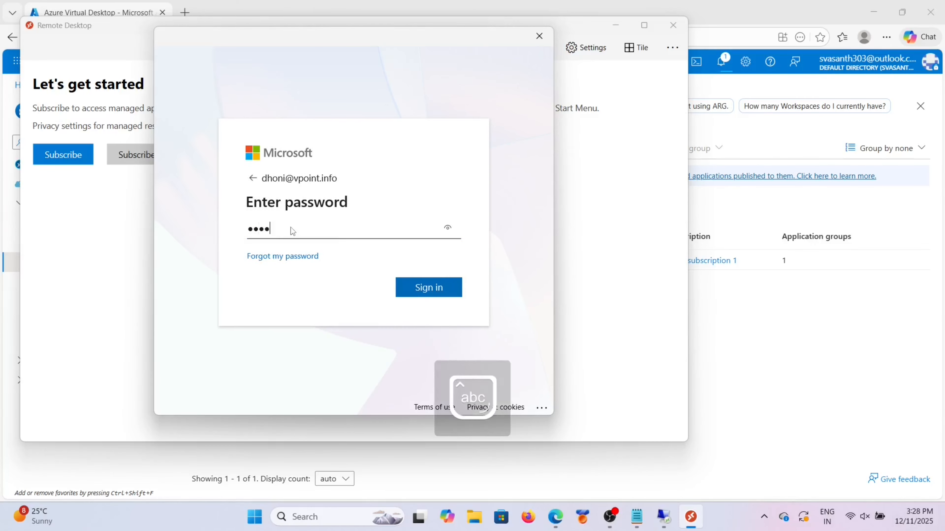
pyautogui.write('•••••••')
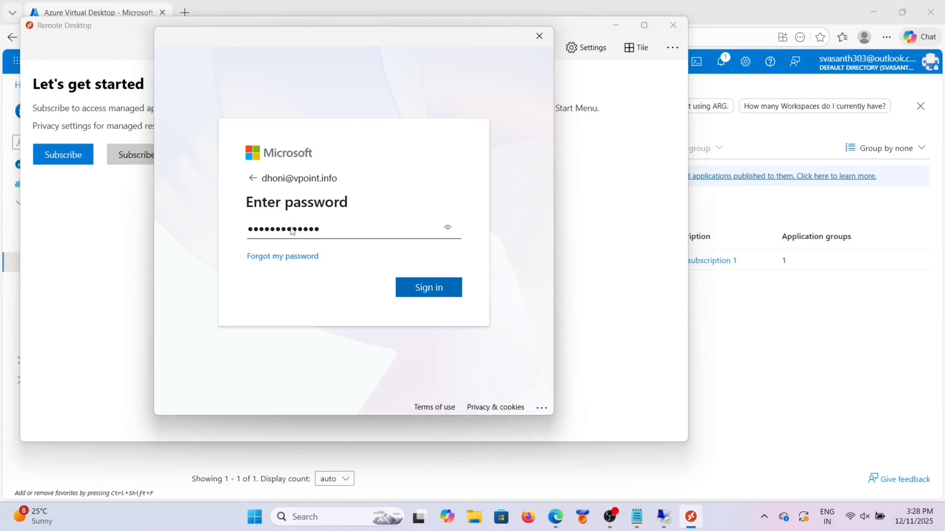
pyautogui.click(440, 293)
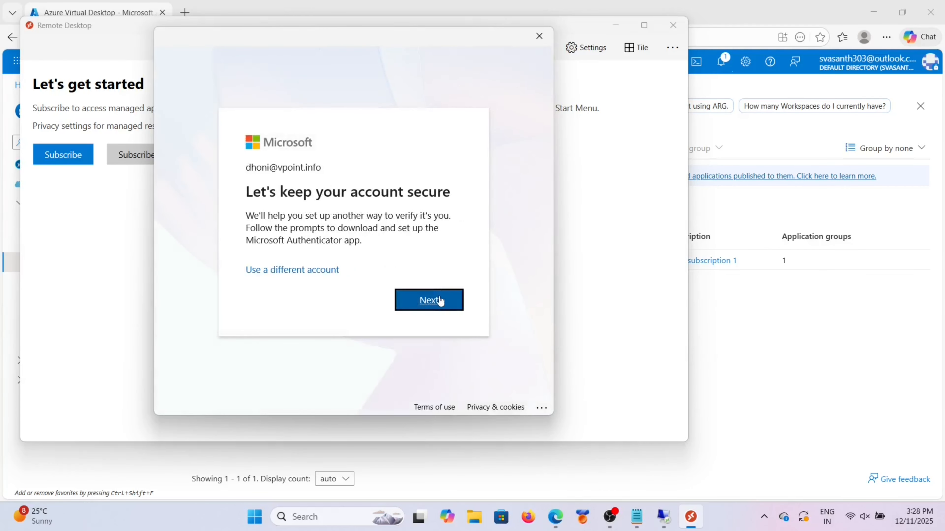
# Step: Register the Microsoft Authenticator app by scanning the QR code and approving the test notification
pyautogui.click(439, 301)
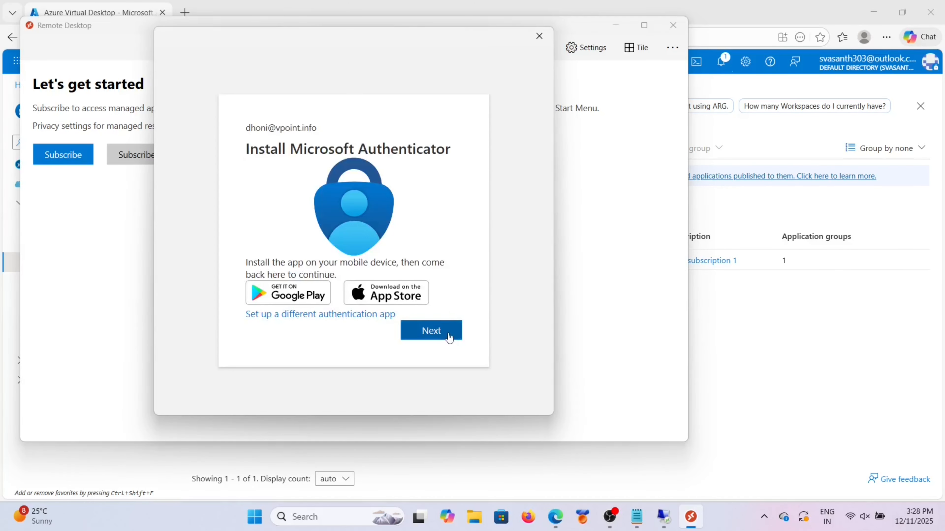
pyautogui.click(448, 333)
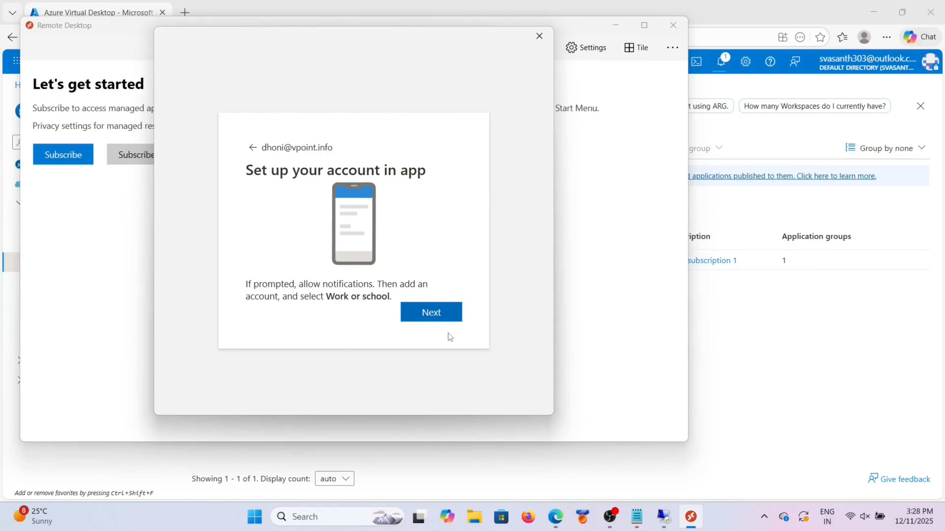
pyautogui.click(437, 312)
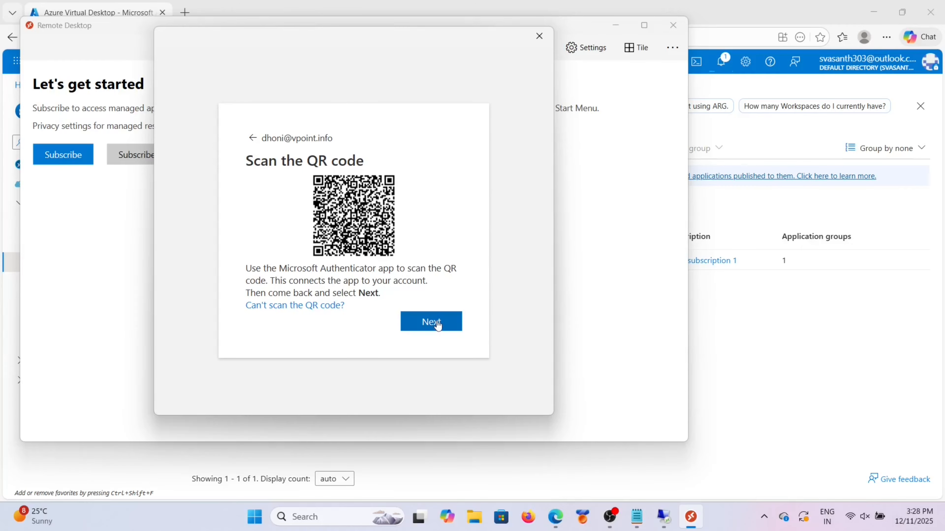
pyautogui.click(438, 324)
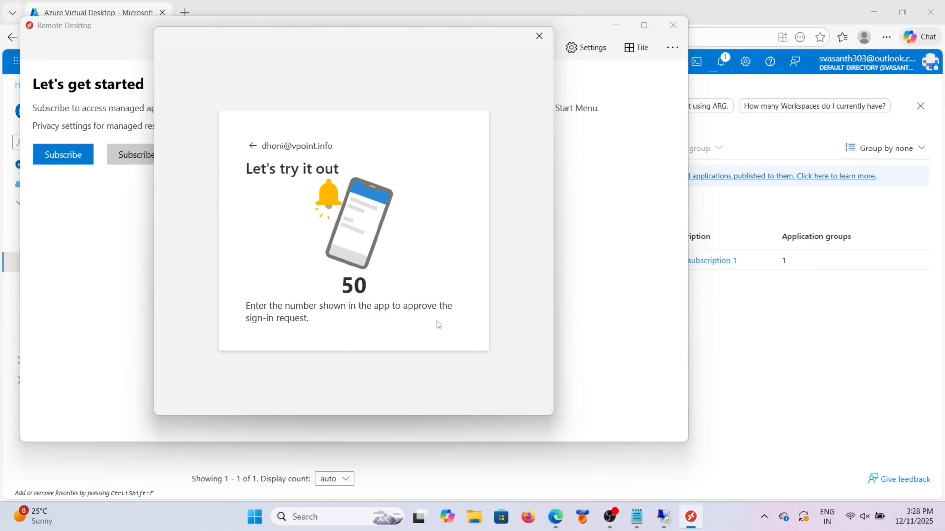
pyautogui.click(437, 324)
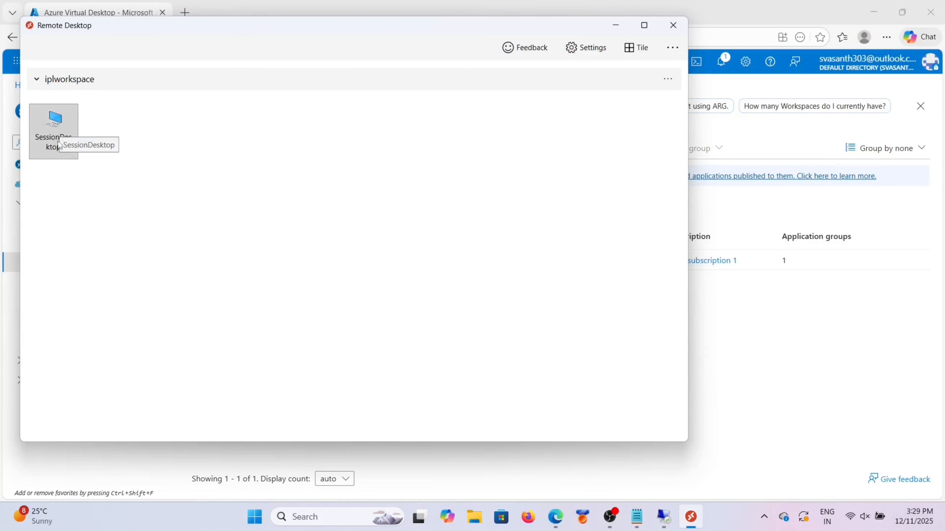
# Step: Launch SessionDesktop and enter the account password in Windows Security to connect
pyautogui.click(45, 128)
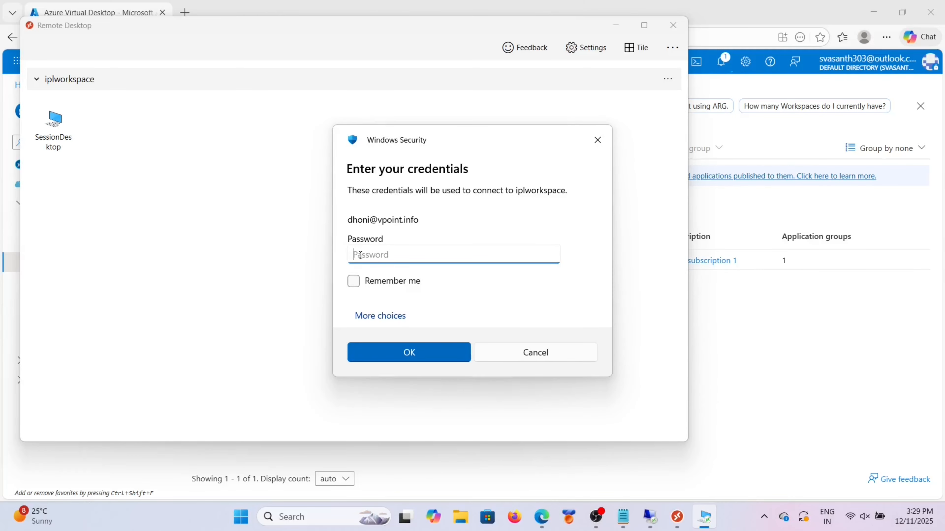
pyautogui.press('capslock')
pyautogui.write('P')
pyautogui.press('capslock')
pyautogui.write('•••')
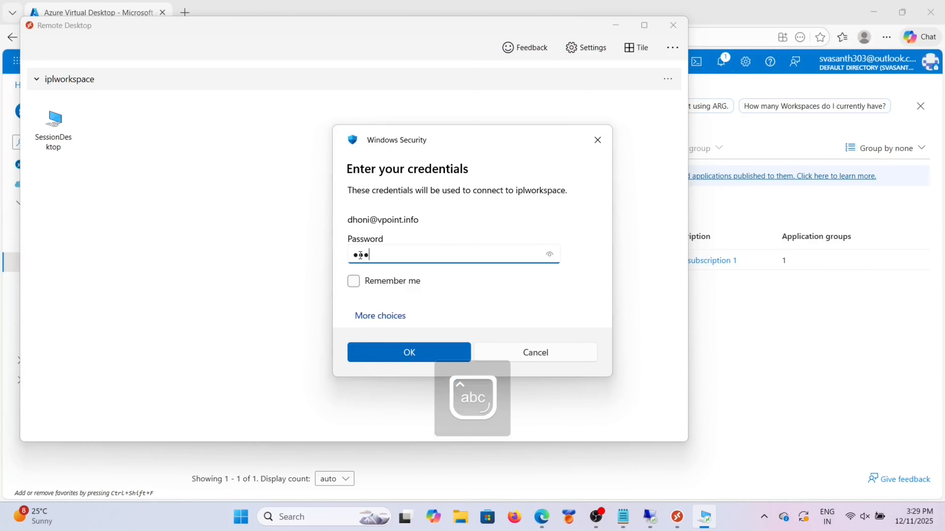
pyautogui.press('BackSpace')
pyautogui.press('BackSpace')
pyautogui.press('BackSpace')
pyautogui.press('BackSpace')
pyautogui.write('••••••••')
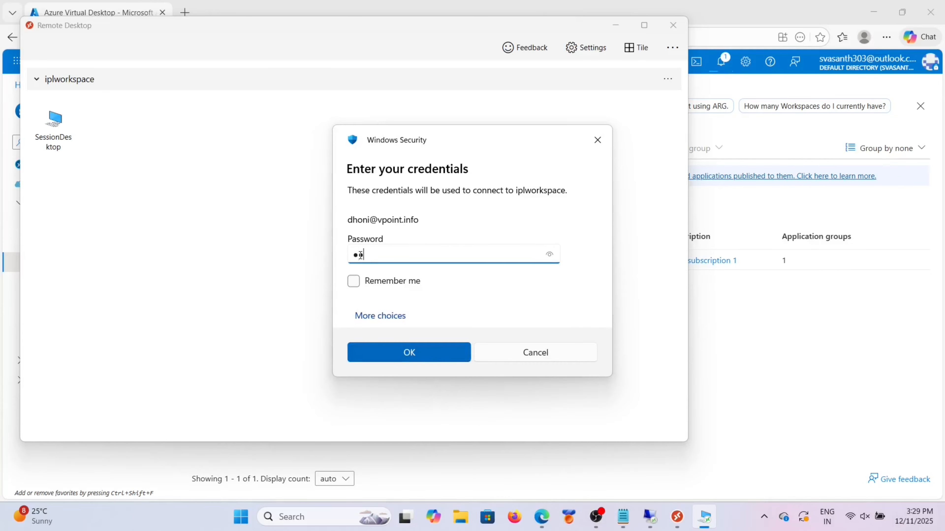
pyautogui.write('•••••')
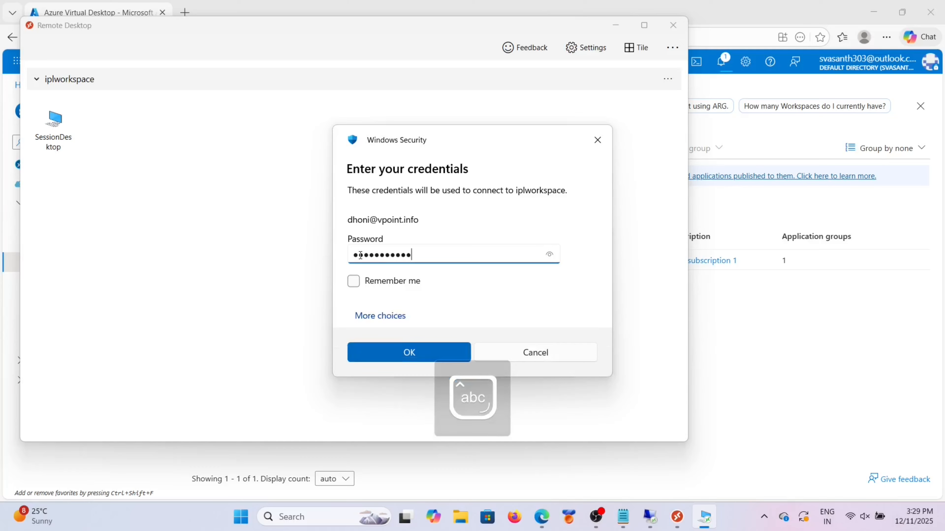
pyautogui.click(379, 346)
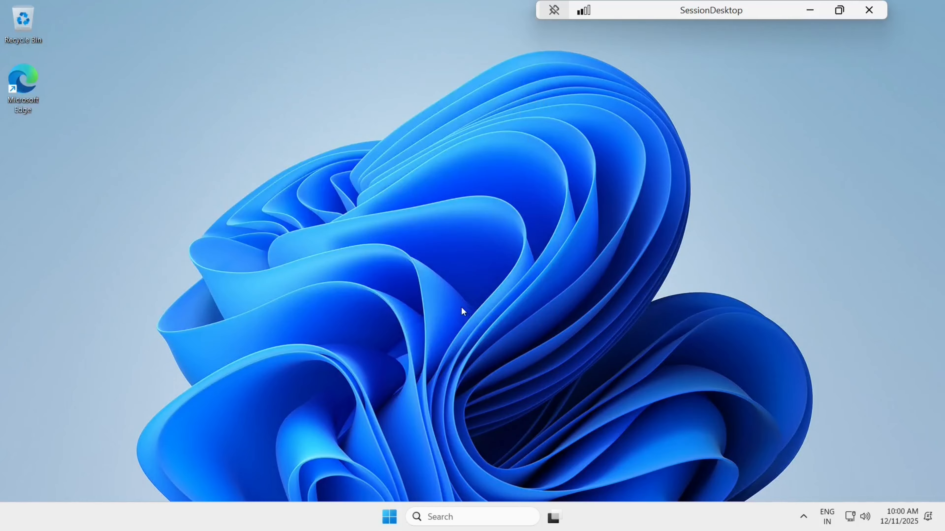
# Step: Launch Edge in the session and complete its first-run setup without signing in
pyautogui.doubleClick(25, 71)
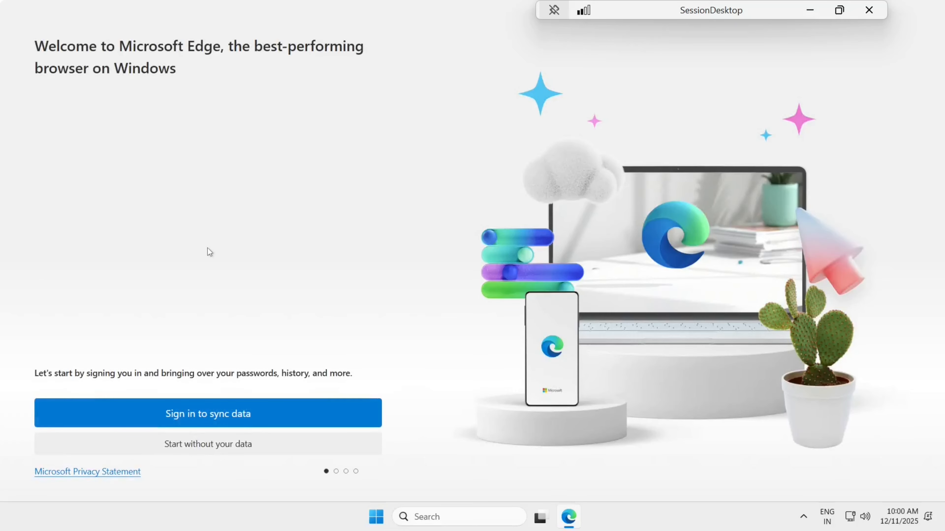
pyautogui.click(208, 443)
pyautogui.click(129, 447)
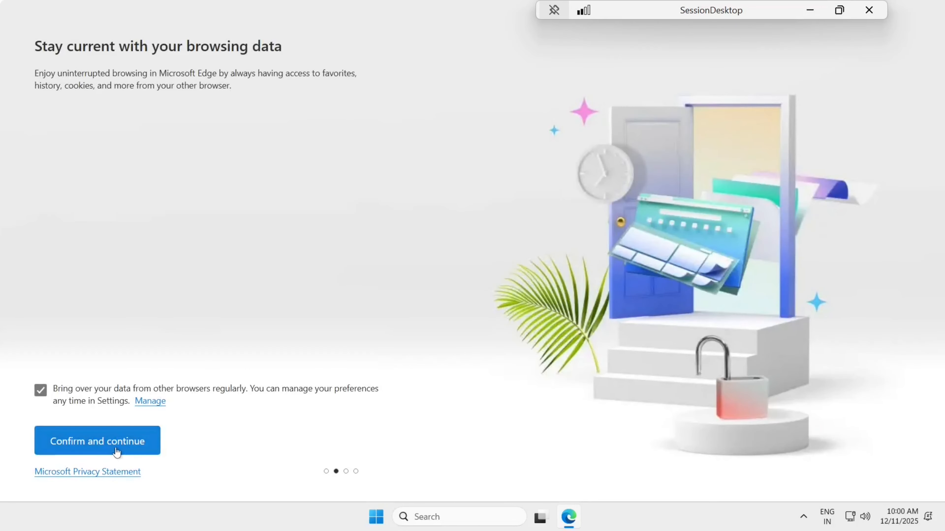
pyautogui.click(176, 448)
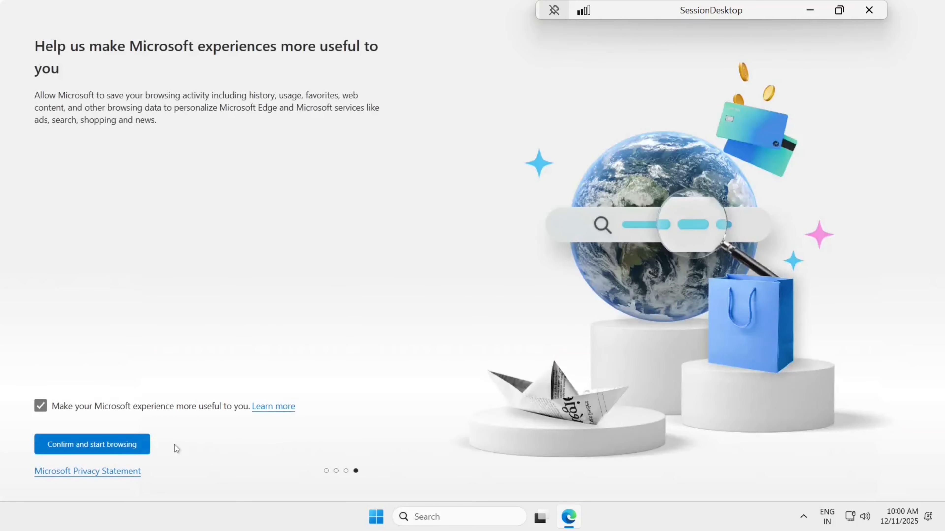
pyautogui.click(116, 446)
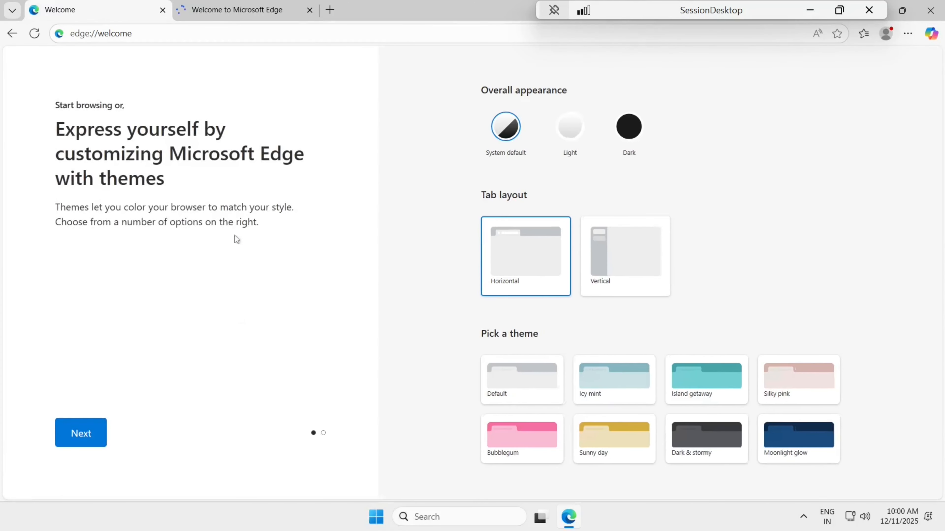
pyautogui.click(82, 432)
pyautogui.click(82, 432)
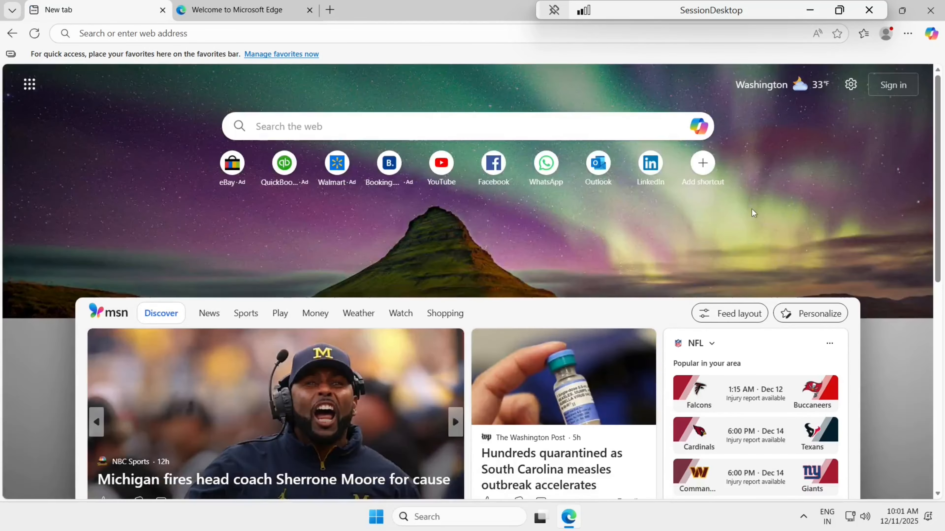
# Step: Minimize Edge and open File Explorer on the Network location
pyautogui.moveTo(784, 15); pyautogui.dragTo(681, 16)
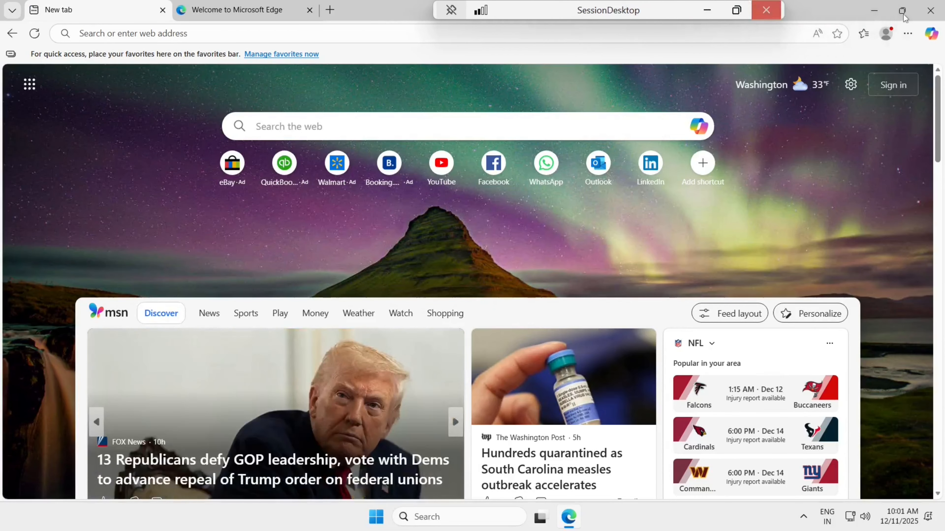
pyautogui.click(873, 10)
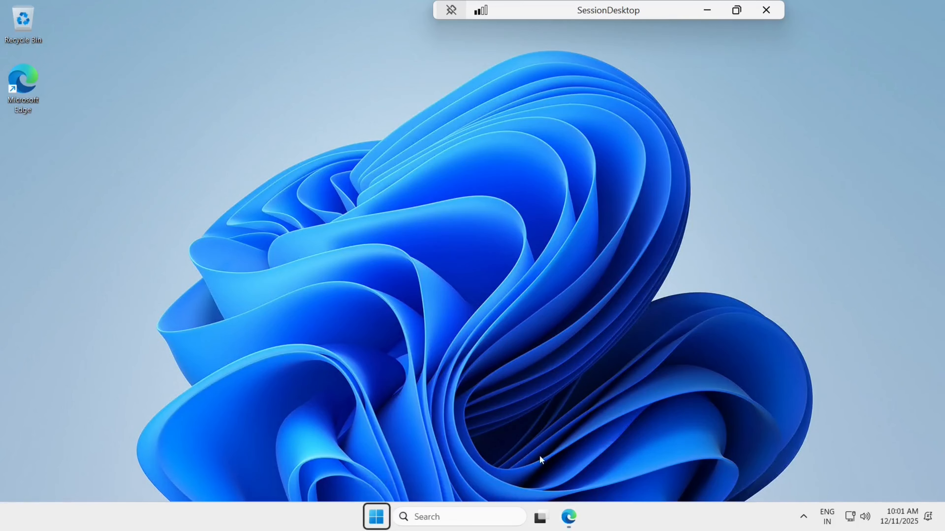
pyautogui.press('super+e')
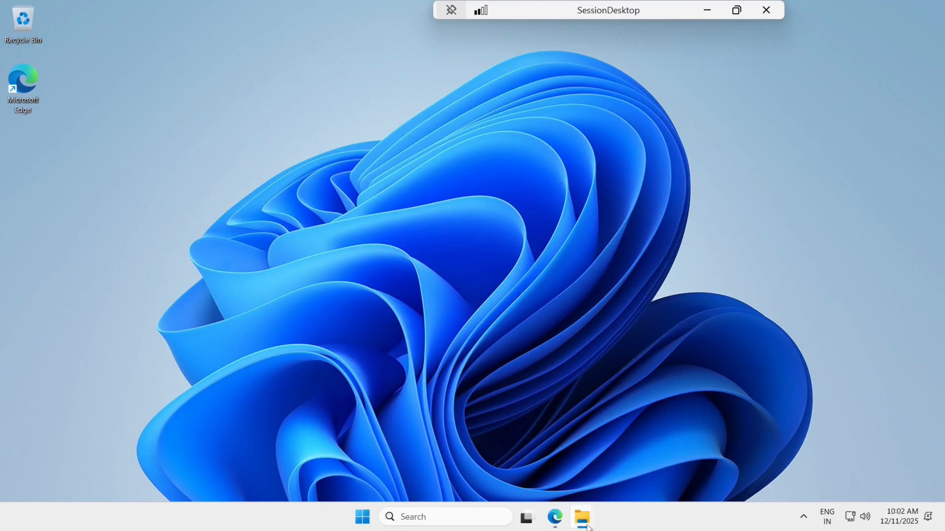
pyautogui.moveTo(584, 523)
pyautogui.click(620, 466)
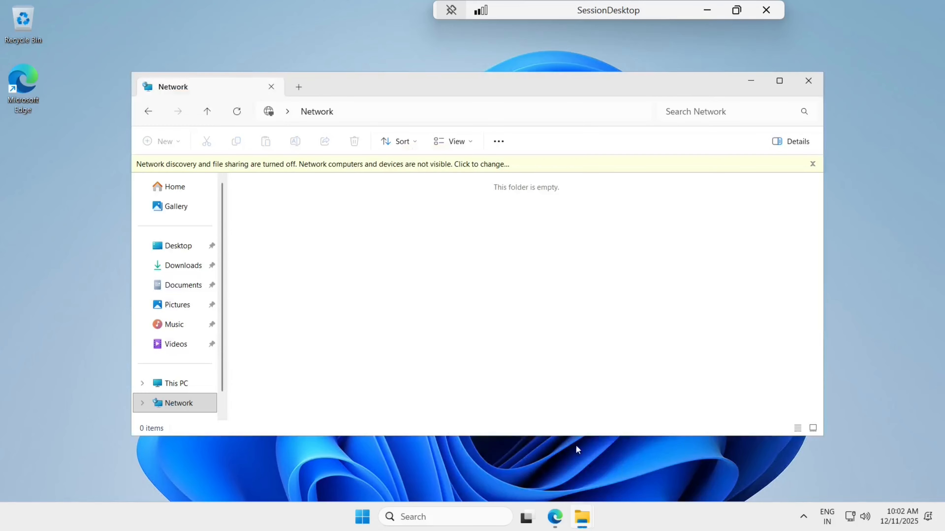
# Step: Map drive Z: with folder \\iplplayers.file.core.windows.net\ entered, then minimize the session
pyautogui.rightClick(185, 400)
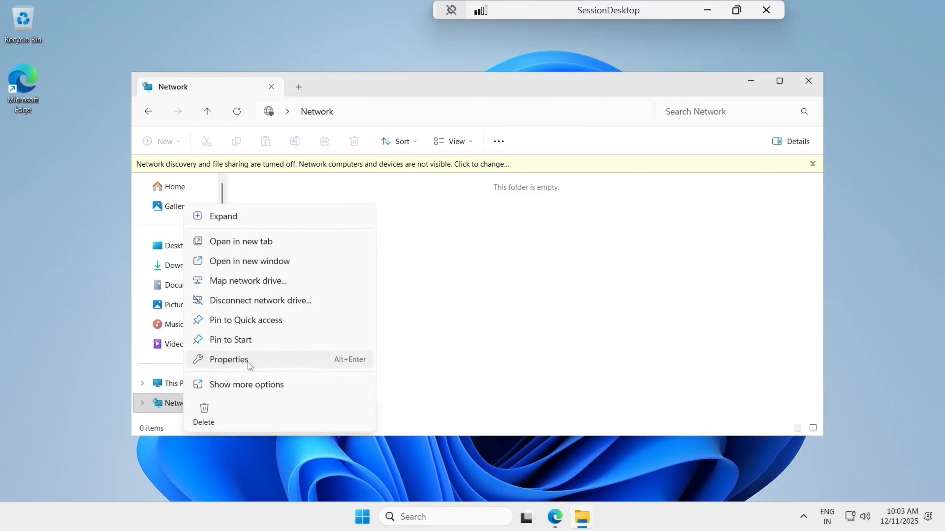
pyautogui.click(257, 280)
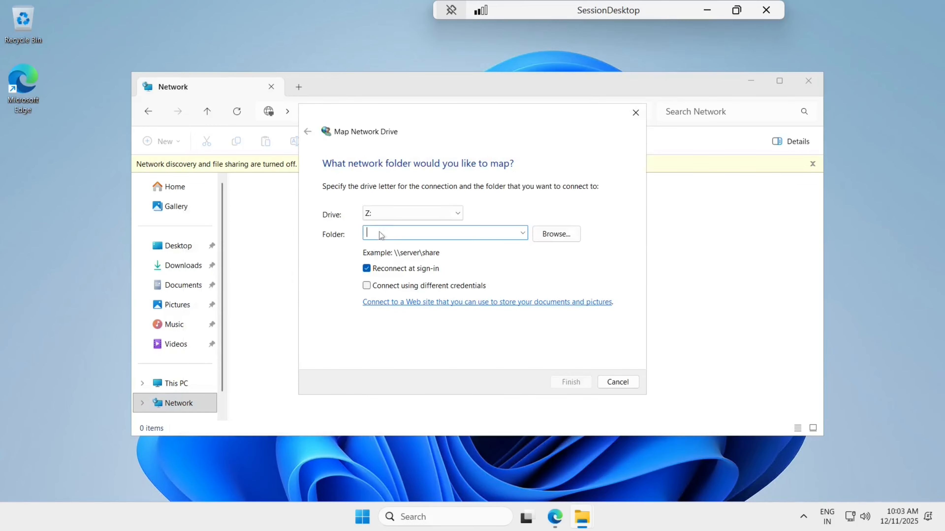
pyautogui.write('\\\\ipl')
pyautogui.write('ayers')
pyautogui.press('Left')
pyautogui.press('Left')
pyautogui.press('Left')
pyautogui.write('players')
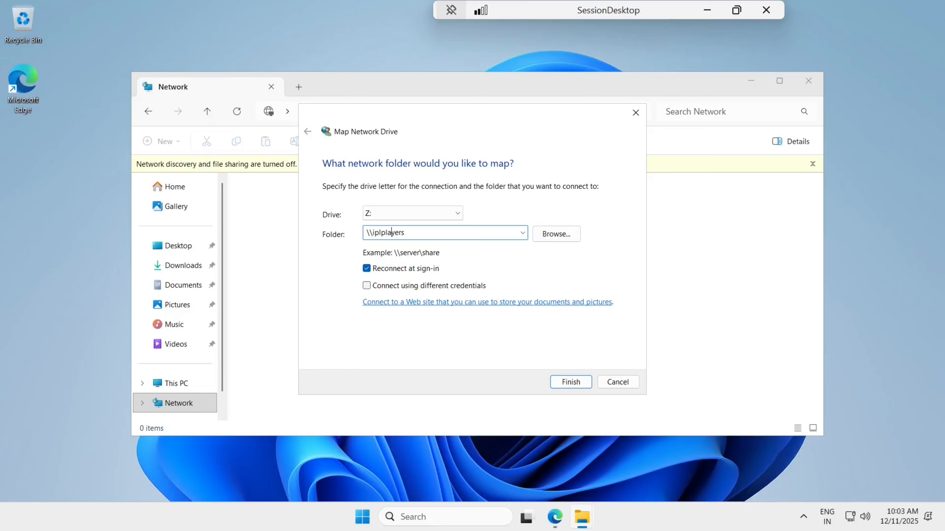
pyautogui.write('.file.core.windows.net\\')
pyautogui.press('capslock')
pyautogui.write('AVD')
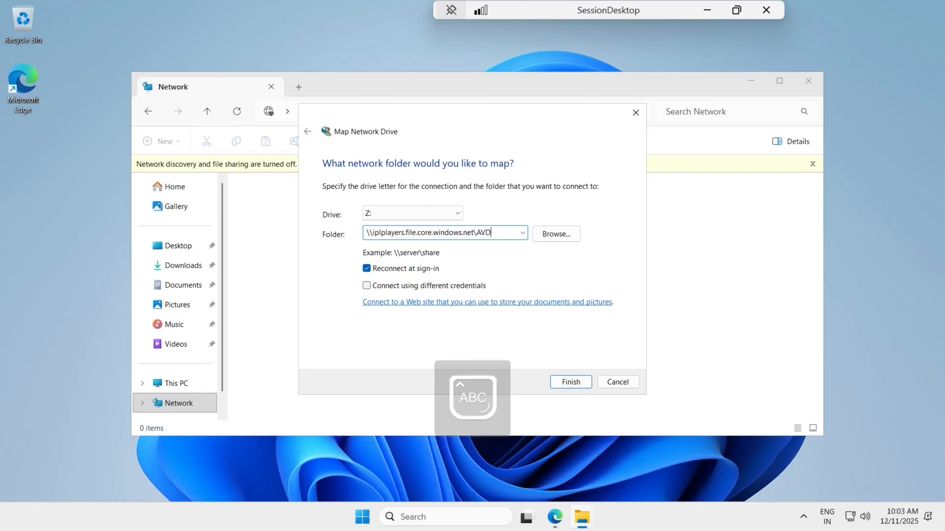
pyautogui.press('capslock')
pyautogui.write('Profiles')
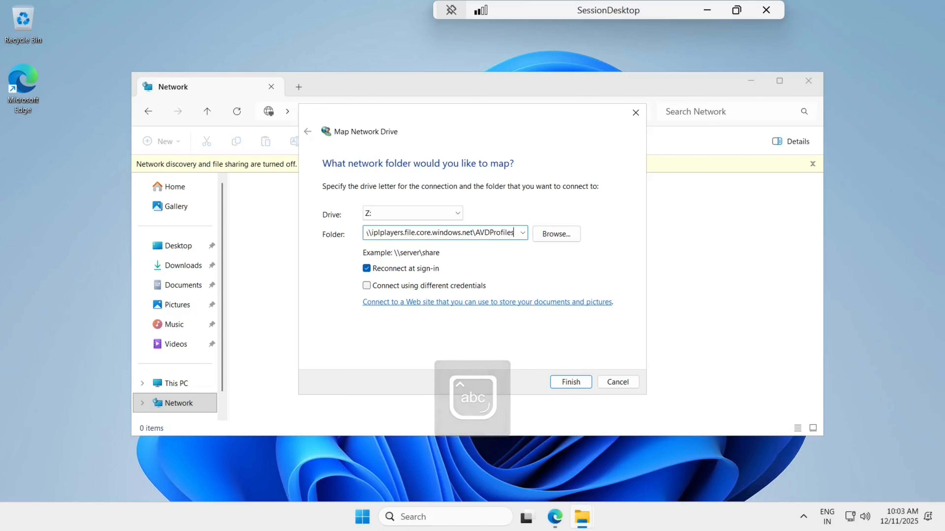
pyautogui.press('BackSpace')
pyautogui.press('BackSpace')
pyautogui.press('BackSpace')
pyautogui.press('BackSpace')
pyautogui.press('BackSpace')
pyautogui.press('BackSpace')
pyautogui.press('BackSpace')
pyautogui.press('BackSpace')
pyautogui.press('BackSpace')
pyautogui.press('BackSpace')
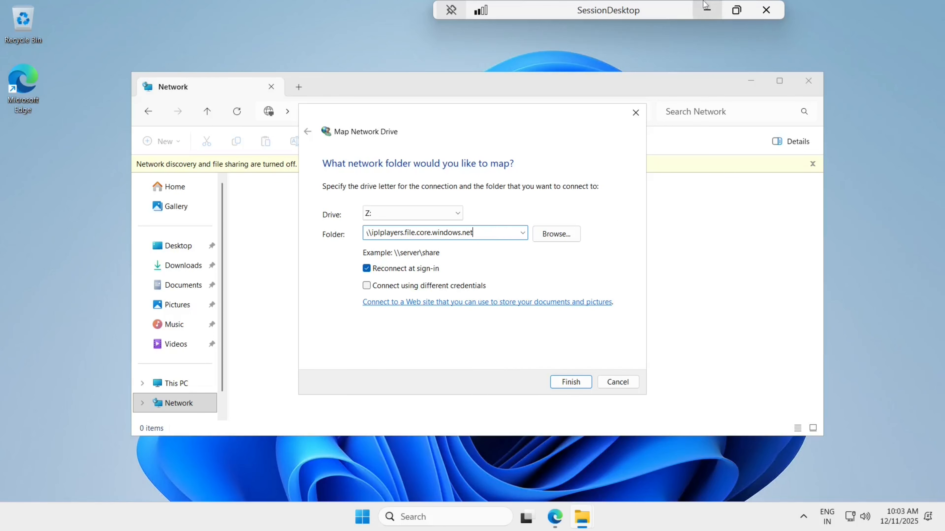
pyautogui.click(707, 10)
# Step: Open the iplplayerfile share in the iplplayers storage account via Storage center's Azure Files
pyautogui.click(616, 25)
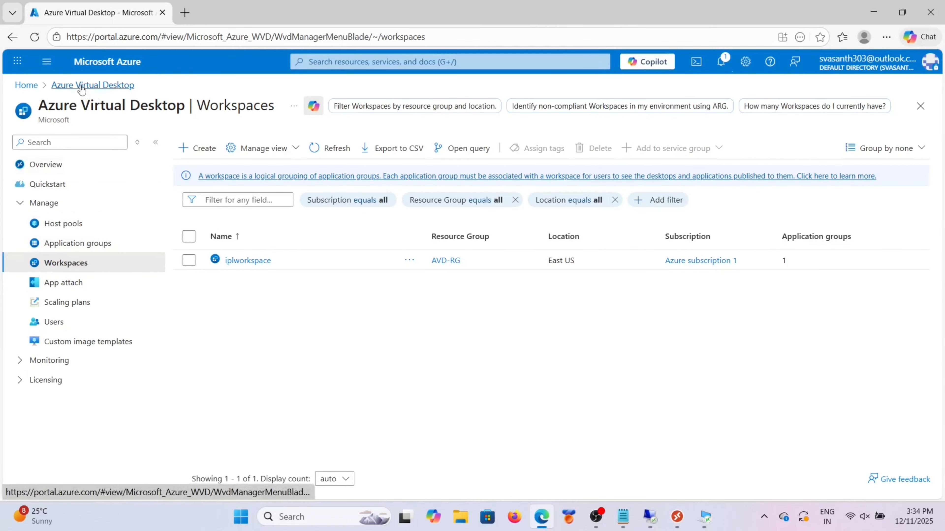
pyautogui.click(47, 61)
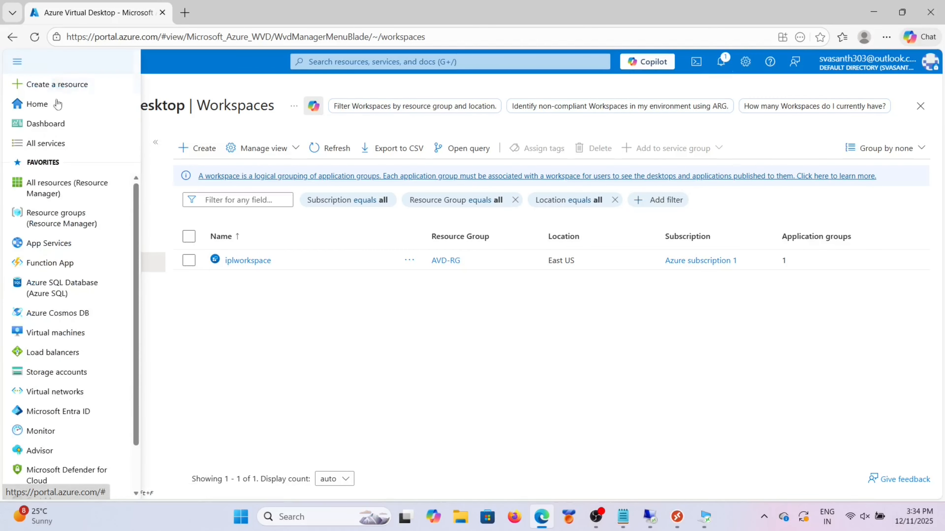
pyautogui.click(63, 372)
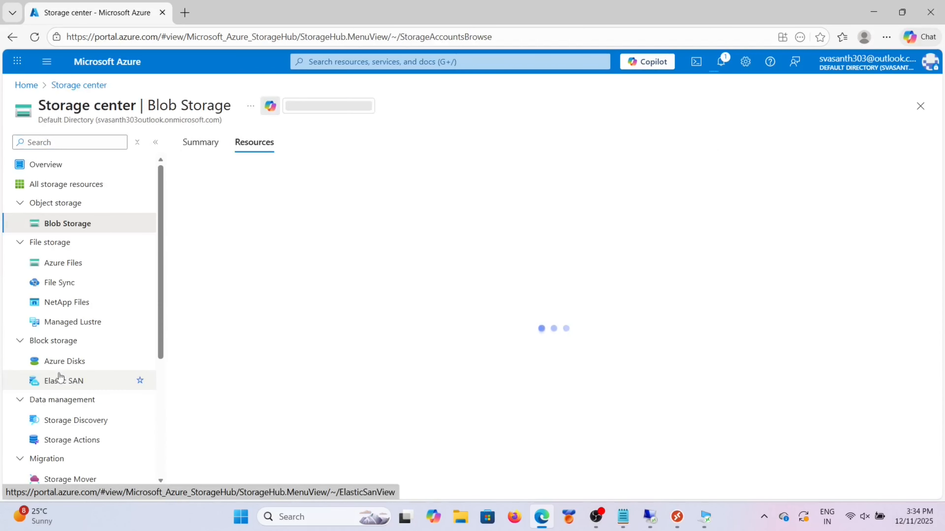
pyautogui.click(72, 260)
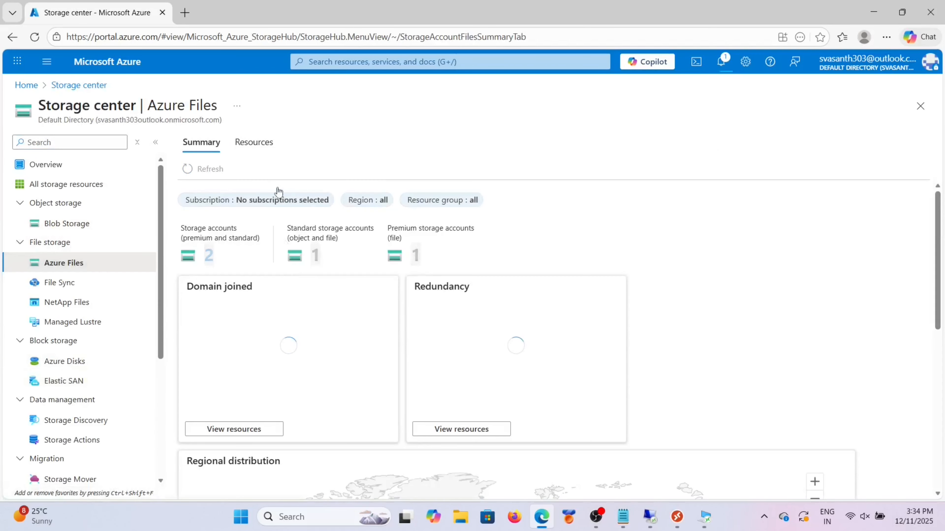
pyautogui.click(255, 145)
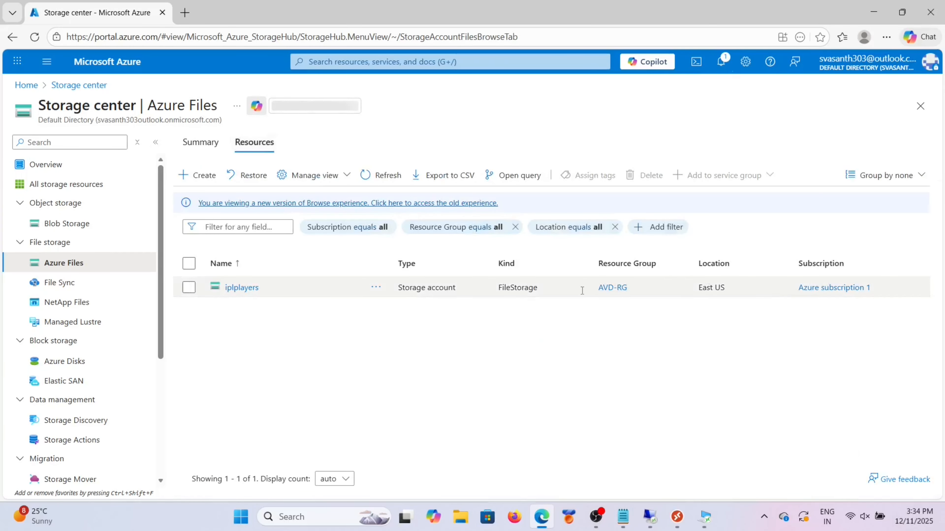
pyautogui.click(241, 287)
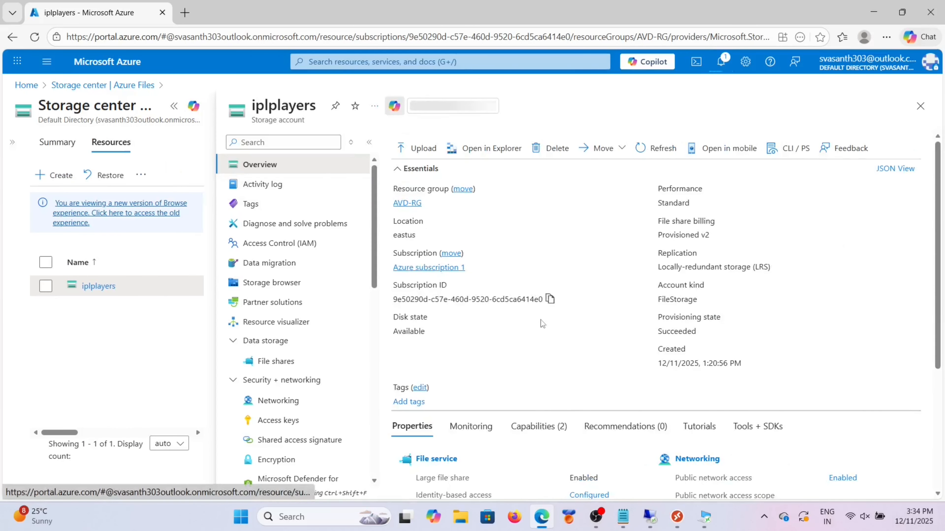
pyautogui.scroll(-2, 492, 345)
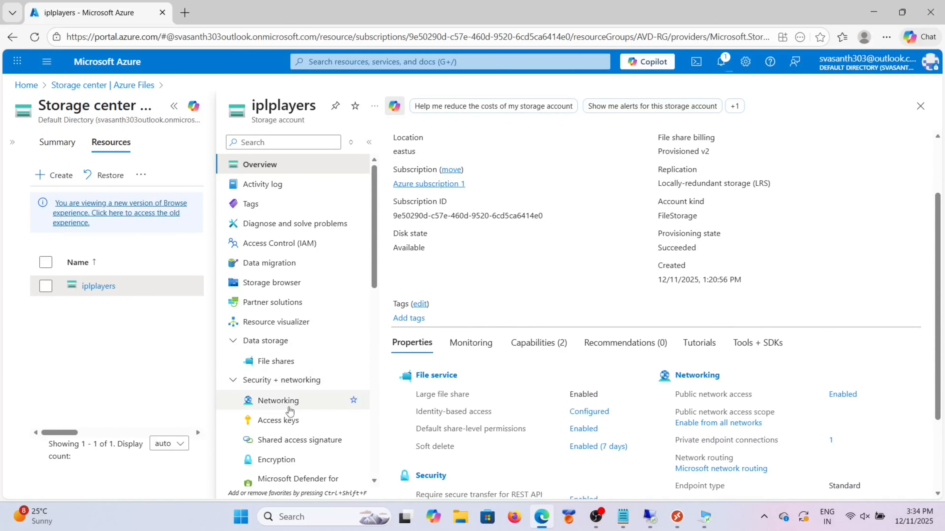
pyautogui.click(285, 361)
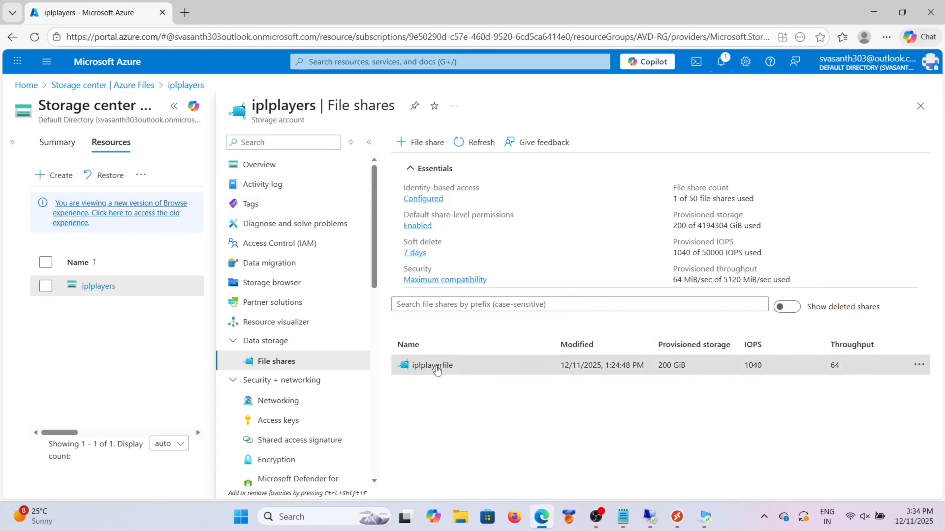
pyautogui.click(435, 367)
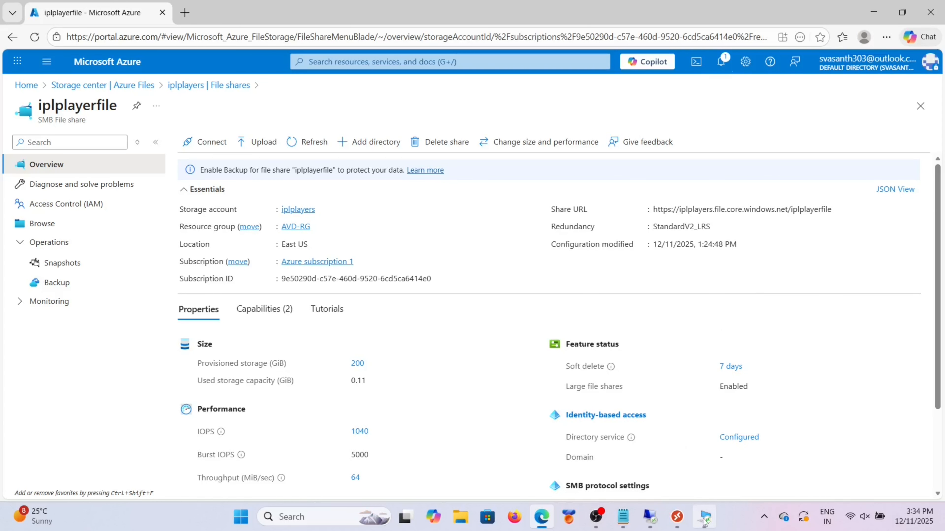
# Step: Return to the remote session and select the whole Map Network Drive folder path
pyautogui.moveTo(704, 517)
pyautogui.click(705, 453)
pyautogui.hotkey('ctrl', 'a')
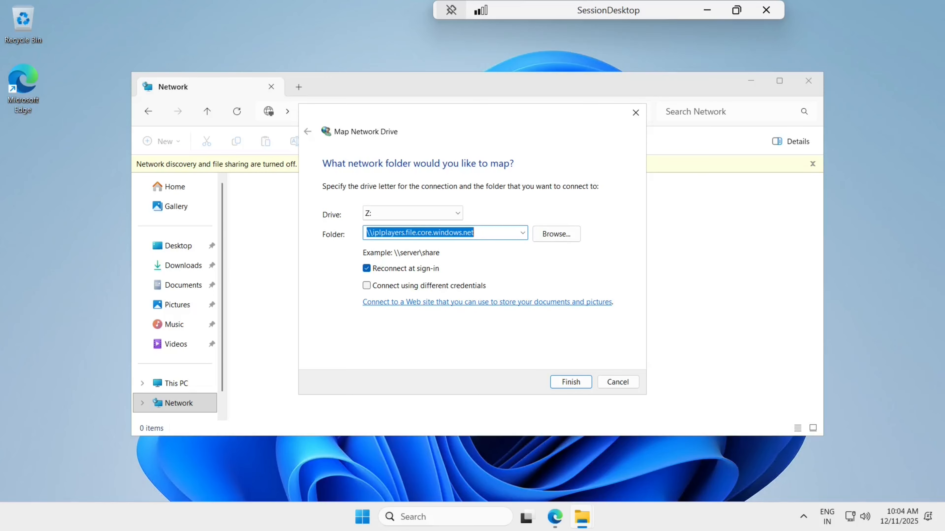
# Step: Try mapping Z: to \\iplplayers.file.core.windows.net, cancel the network error, and minimize the session
pyautogui.click(482, 233)
pyautogui.click(564, 384)
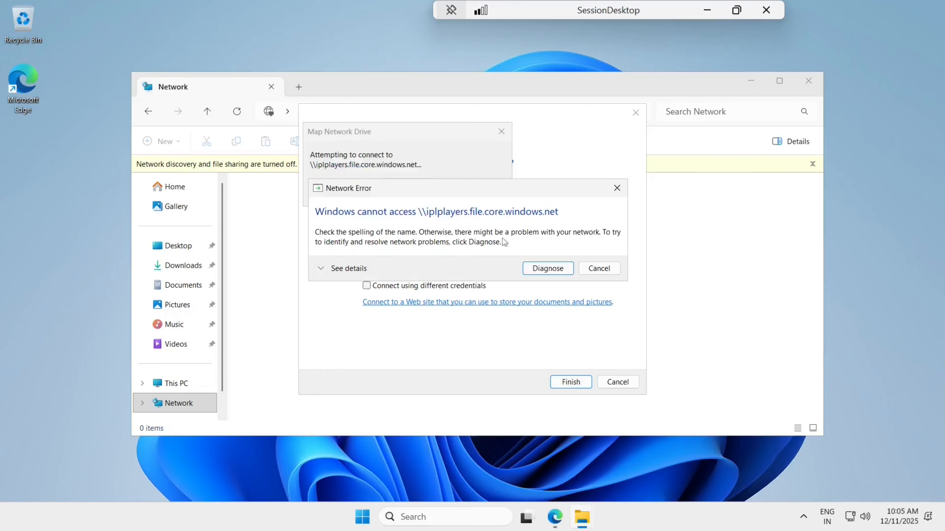
pyautogui.click(594, 275)
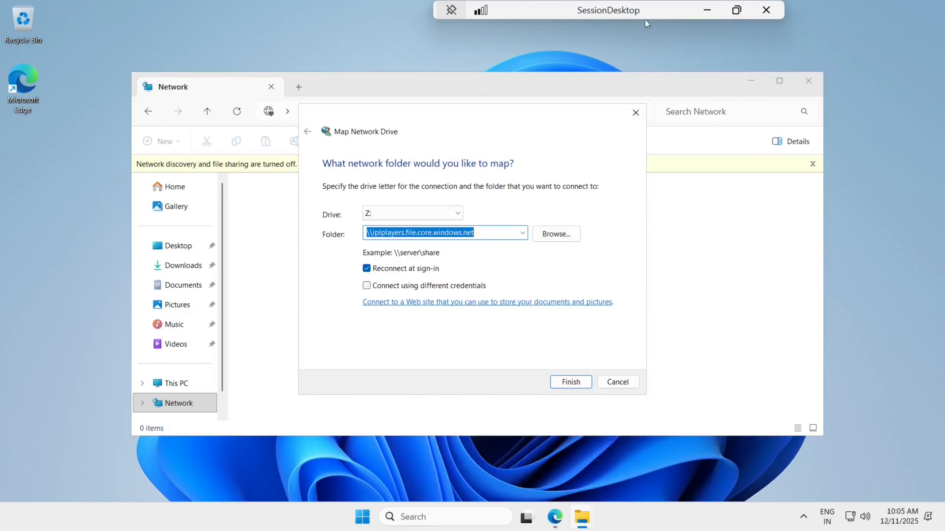
pyautogui.click(707, 10)
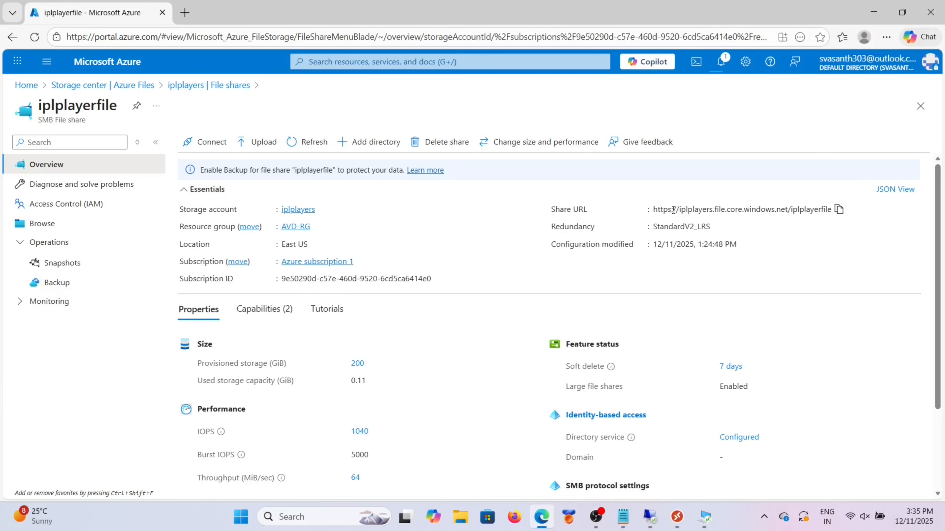
# Step: Select the iplplayerfile Share URL text, then return to the remote session
pyautogui.moveTo(672, 211); pyautogui.dragTo(855, 210)
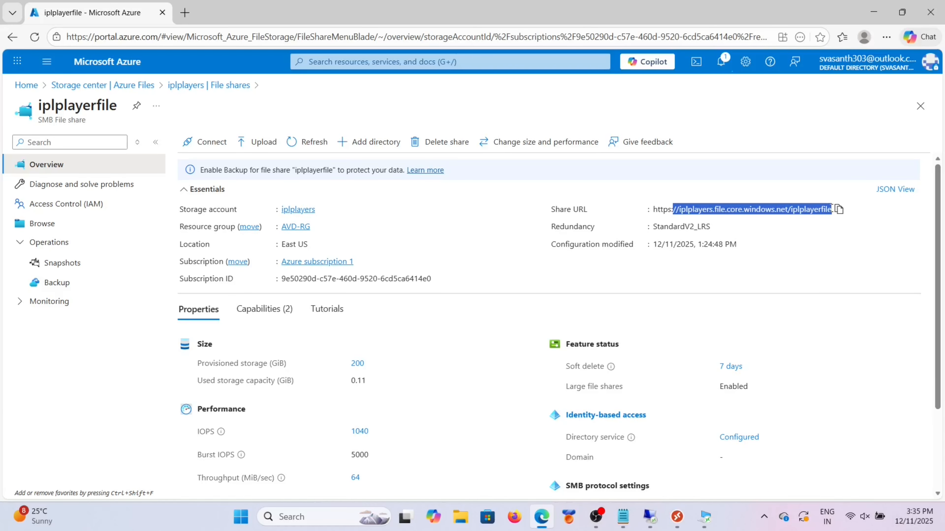
pyautogui.click(704, 517)
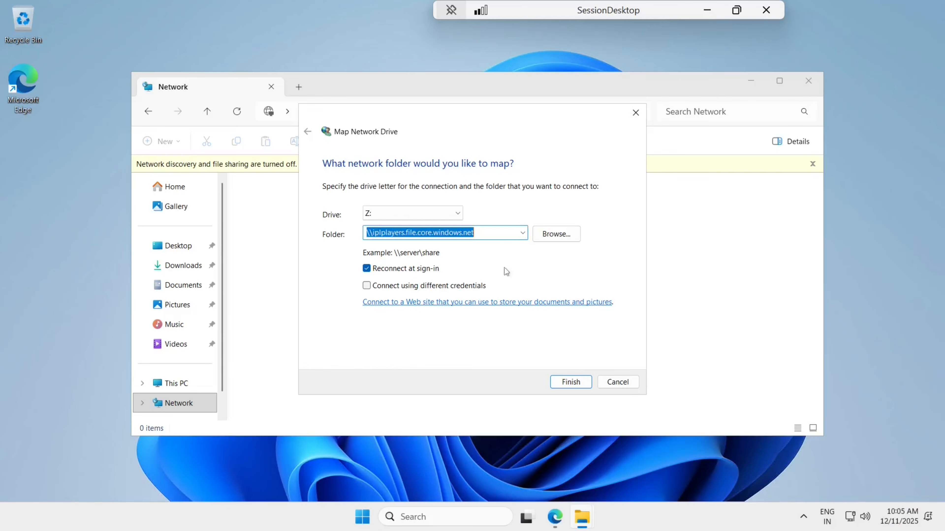
# Step: Replace the old Folder path with the recalled share path, ending it in 'iplfileshare'
pyautogui.press('End')
pyautogui.press('BackSpace')
pyautogui.press('BackSpace')
pyautogui.press('BackSpace')
pyautogui.press('BackSpace')
pyautogui.press('BackSpace')
pyautogui.press('BackSpace')
pyautogui.press('BackSpace')
pyautogui.press('BackSpace')
pyautogui.press('BackSpace')
pyautogui.press('BackSpace')
pyautogui.press('BackSpace')
pyautogui.press('BackSpace')
pyautogui.press('BackSpace')
pyautogui.press('BackSpace')
pyautogui.press('BackSpace')
pyautogui.press('BackSpace')
pyautogui.press('BackSpace')
pyautogui.press('BackSpace')
pyautogui.press('BackSpace')
pyautogui.press('BackSpace')
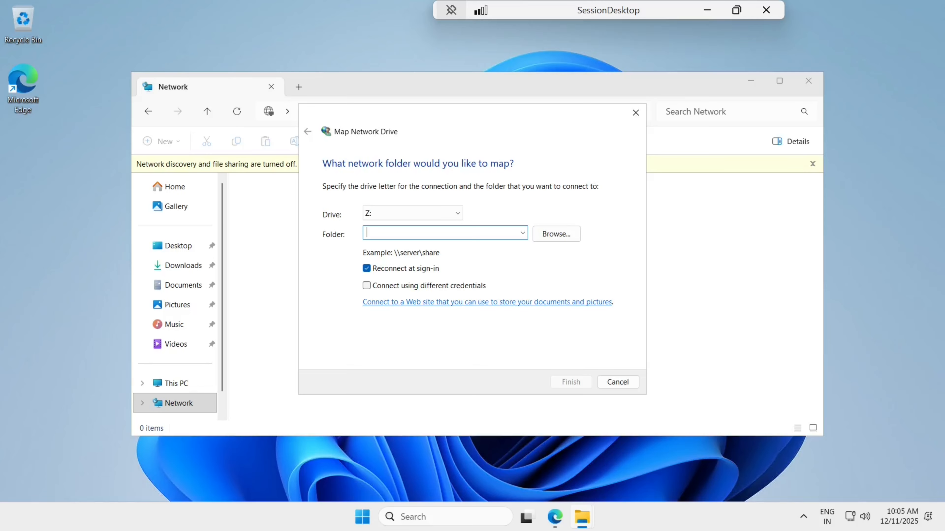
pyautogui.write('\\\\')
pyautogui.press('Down')
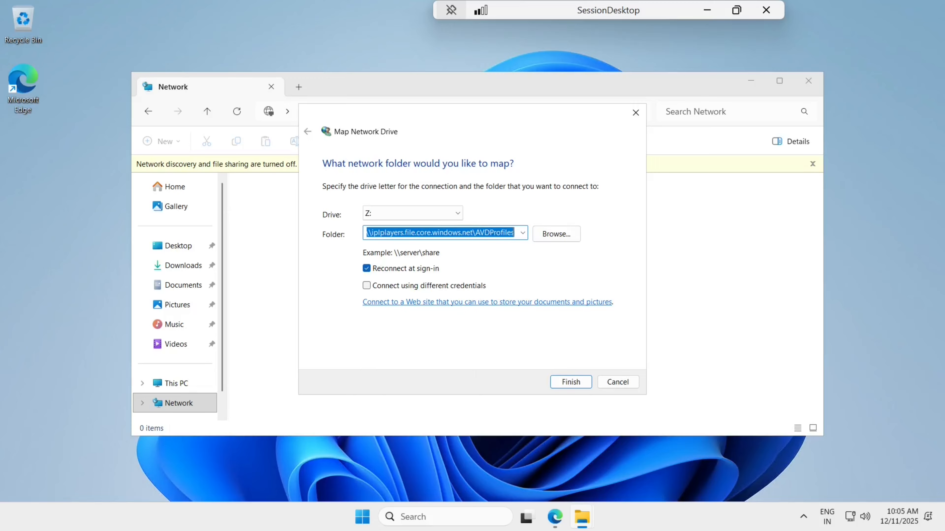
pyautogui.press('End')
pyautogui.press('BackSpace')
pyautogui.press('BackSpace')
pyautogui.press('BackSpace')
pyautogui.press('BackSpace')
pyautogui.press('BackSpace')
pyautogui.press('BackSpace')
pyautogui.press('BackSpace')
pyautogui.press('BackSpace')
pyautogui.press('BackSpace')
pyautogui.press('BackSpace')
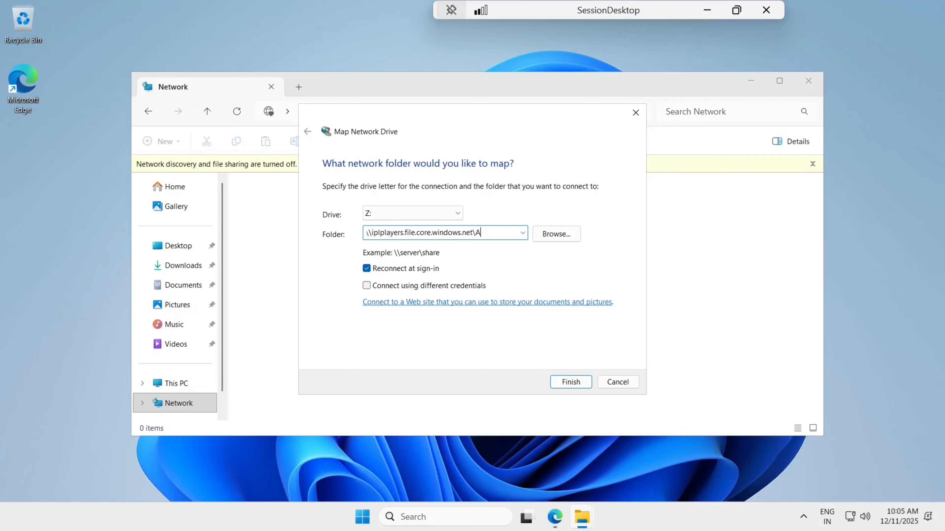
pyautogui.press('BackSpace')
pyautogui.write('iplfileshare')
# Step: Check the correct file share URL outside the remote session, then return to it
pyautogui.moveTo(584, 519)
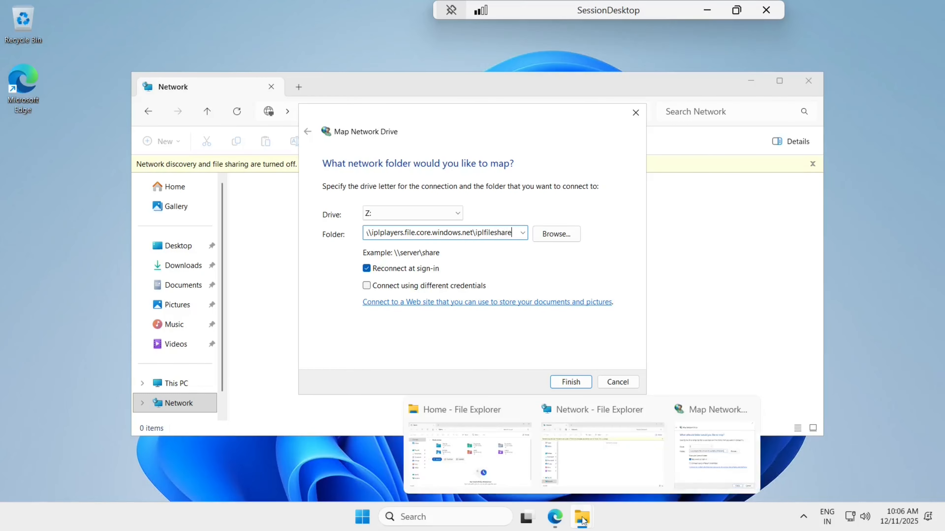
pyautogui.click(554, 517)
pyautogui.moveTo(583, 516)
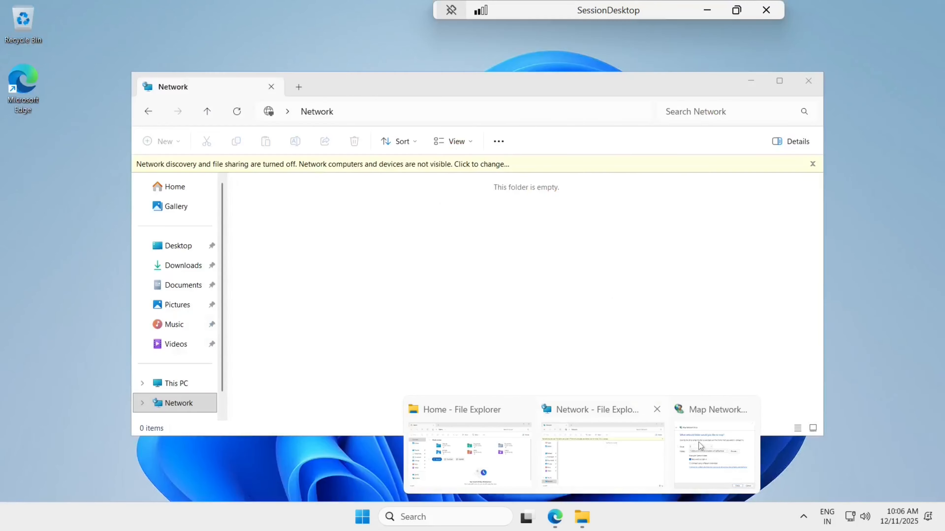
pyautogui.click(701, 442)
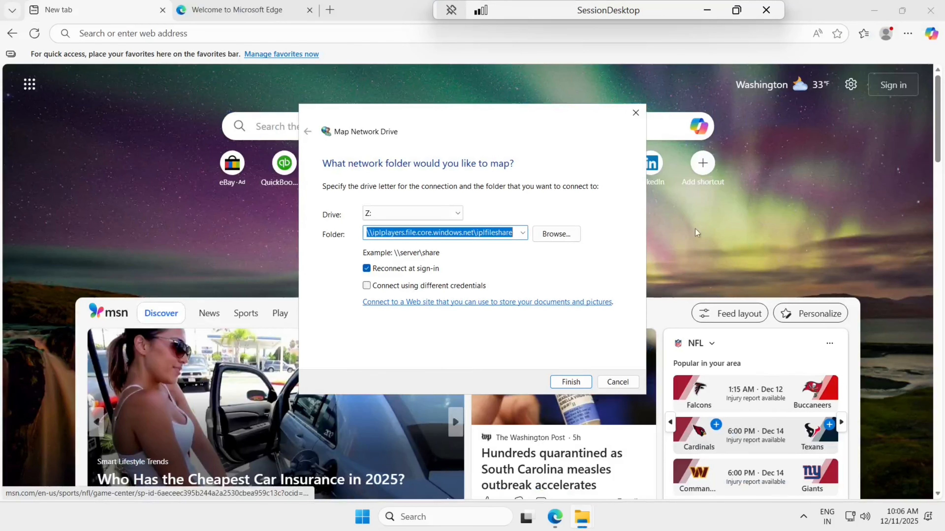
pyautogui.click(874, 11)
pyautogui.click(707, 10)
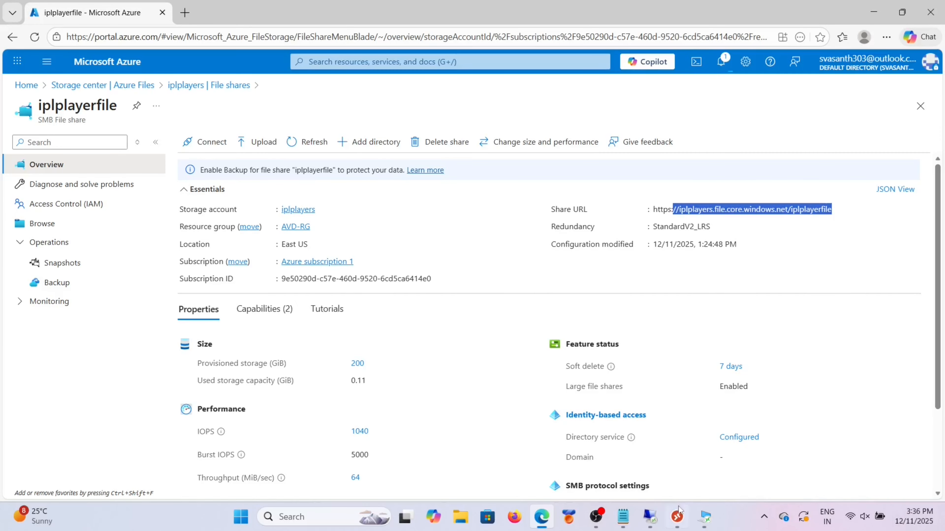
pyautogui.moveTo(704, 516)
pyautogui.click(702, 466)
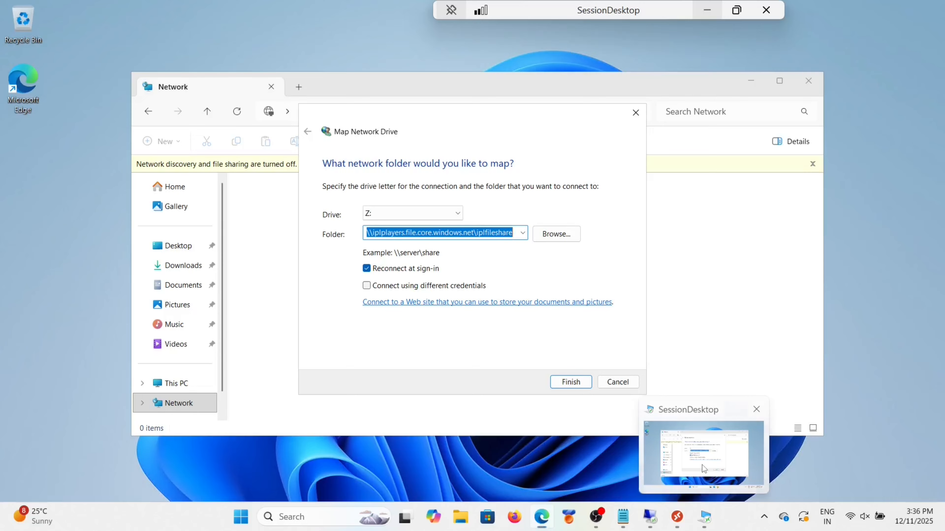
# Step: Correct the path to \\iplplayers.file.core.windows.net\iplplayerfile and finish mapping Z:
pyautogui.click(514, 233)
pyautogui.press('BackSpace')
pyautogui.press('BackSpace')
pyautogui.press('BackSpace')
pyautogui.press('BackSpace')
pyautogui.press('BackSpace')
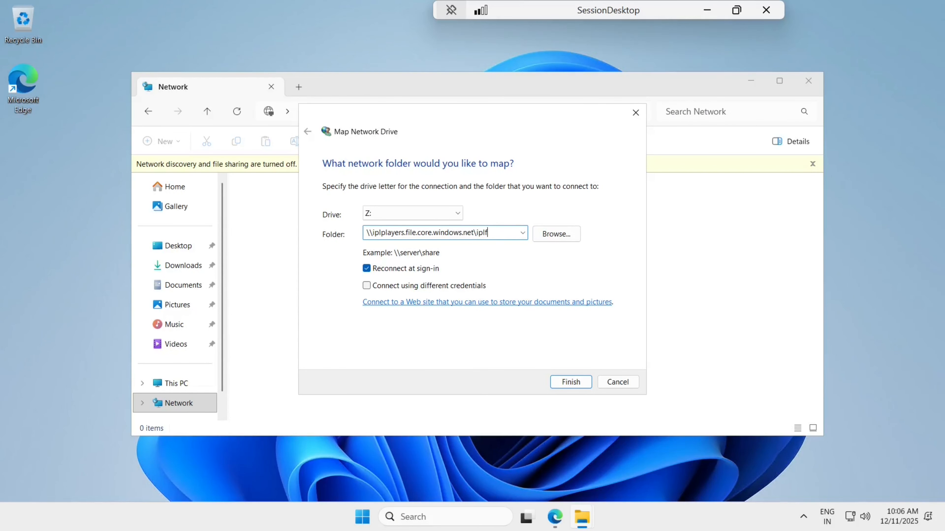
pyautogui.write('playerfile')
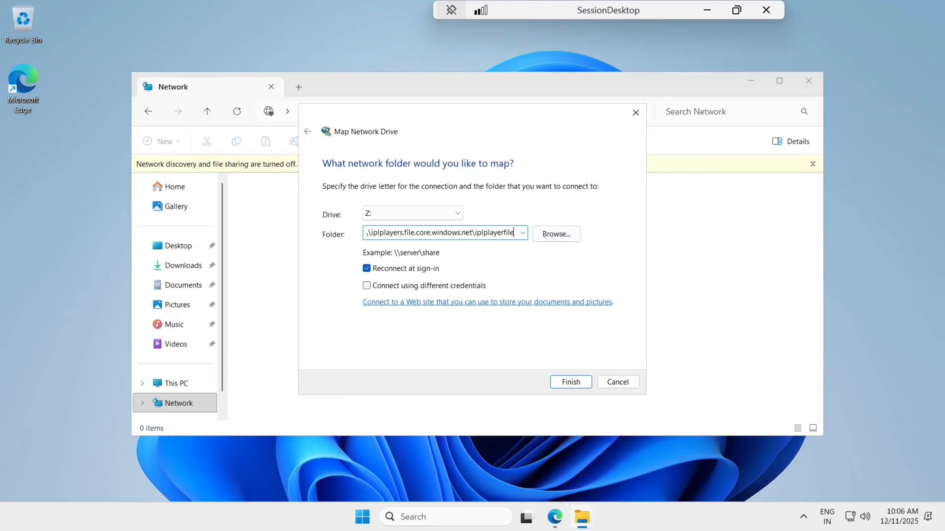
pyautogui.click(571, 382)
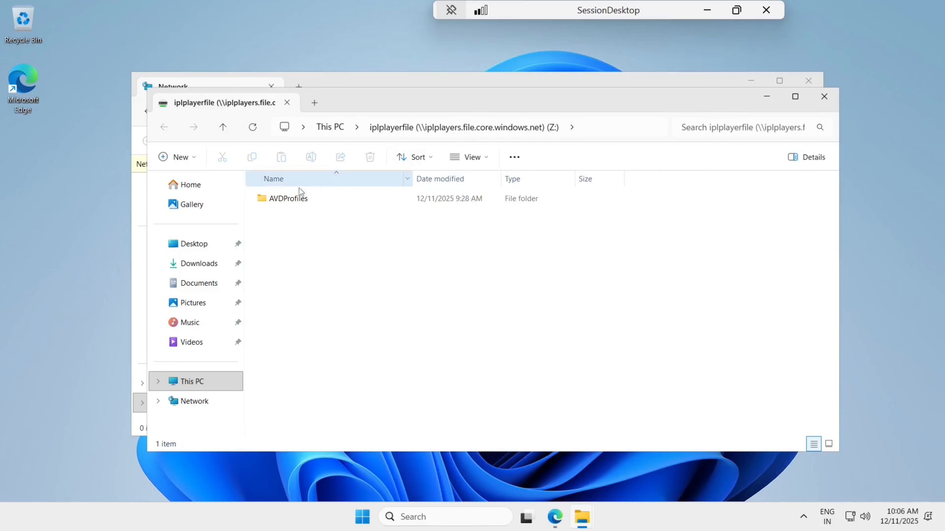
# Step: Browse Z: to AVDProfiles\Fslogix\FSLogix_25.09\x64\Release and select FSLogixAppsSetup
pyautogui.doubleClick(294, 197)
pyautogui.doubleClick(309, 203)
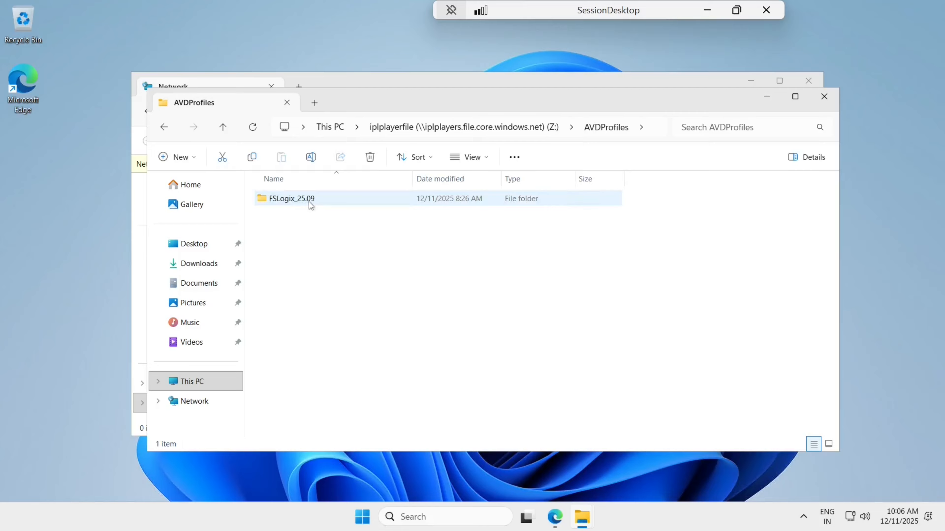
pyautogui.doubleClick(308, 202)
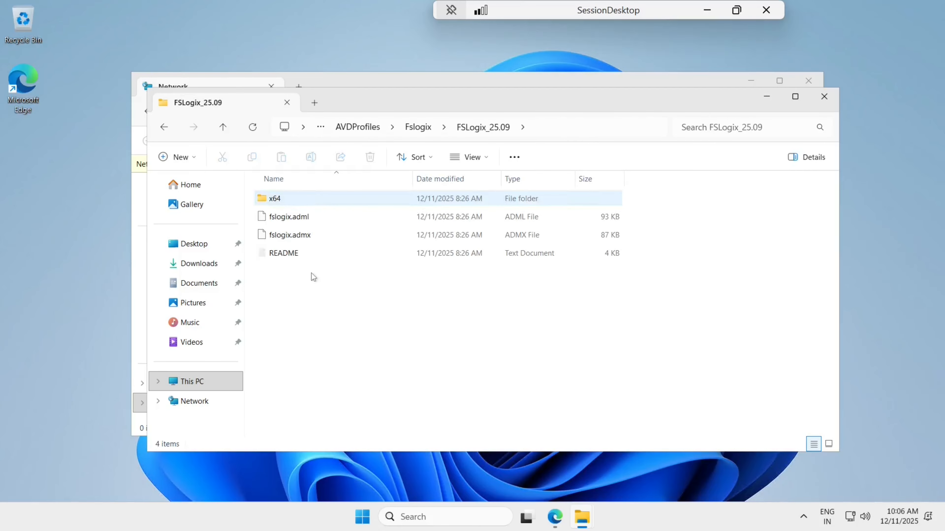
pyautogui.doubleClick(293, 201)
pyautogui.click(293, 201)
pyautogui.doubleClick(293, 201)
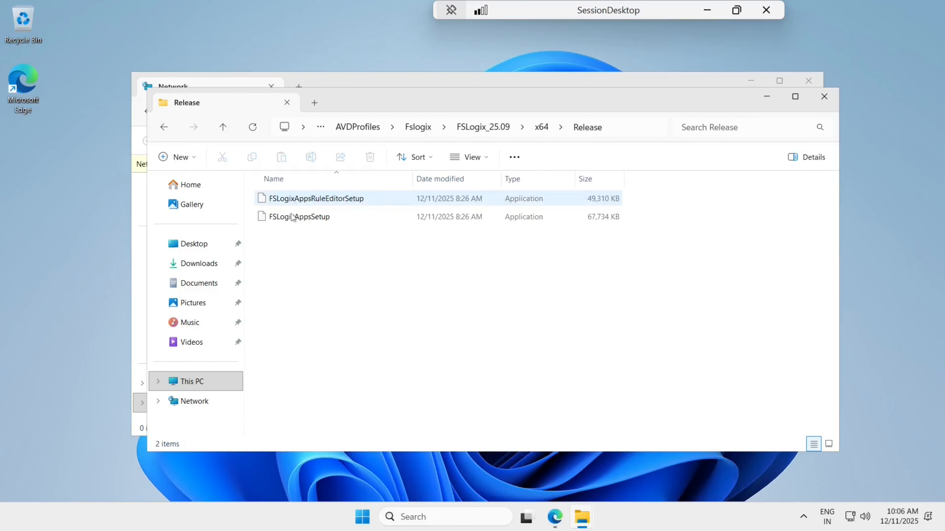
pyautogui.click(292, 217)
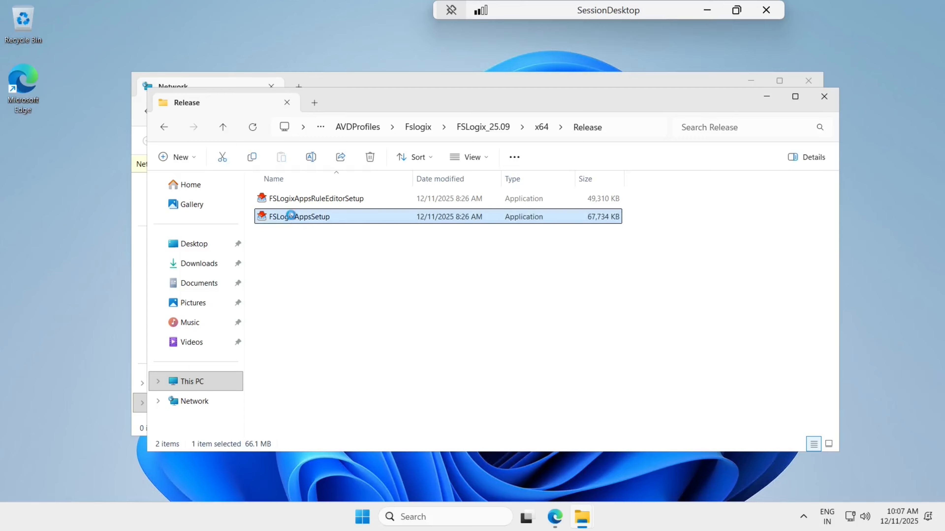
# Step: Run FSLogixAppsSetup as administrator, approve the security prompts, and choose Repair
pyautogui.rightClick(292, 216)
pyautogui.click(361, 322)
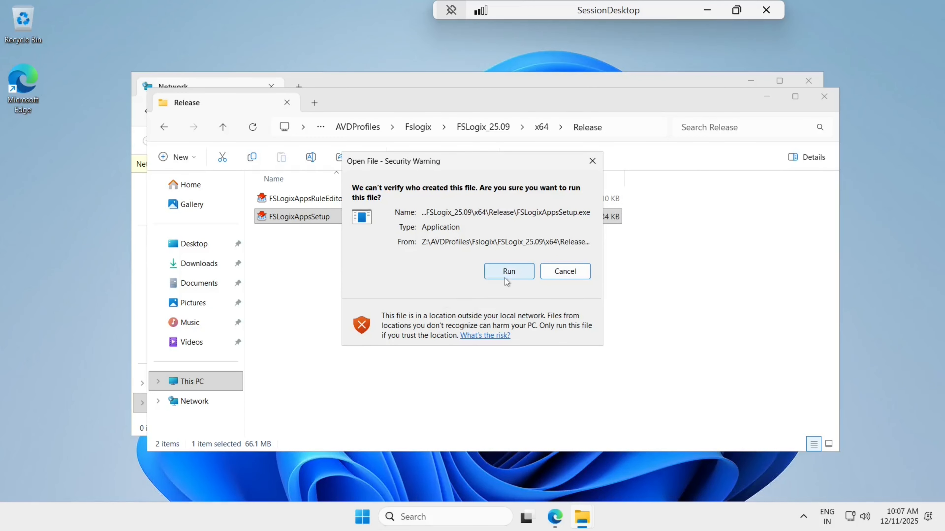
pyautogui.click(508, 271)
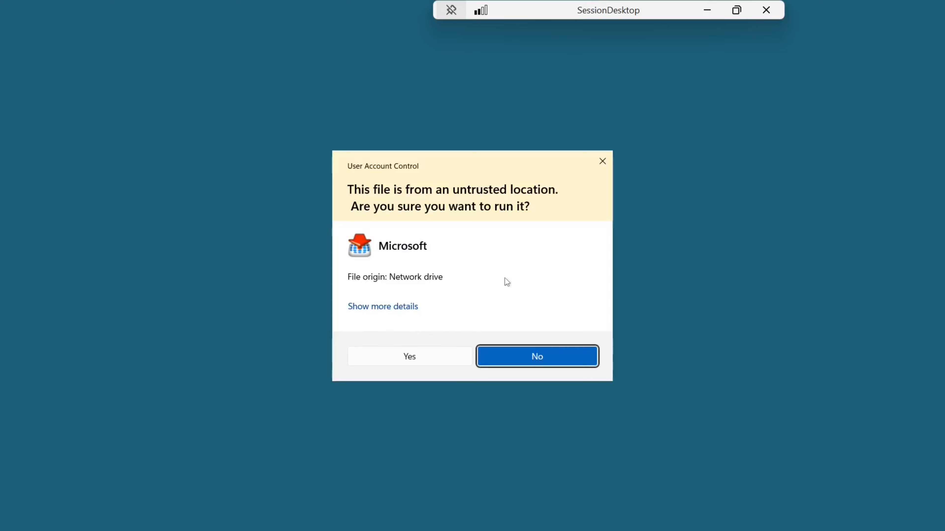
pyautogui.click(402, 357)
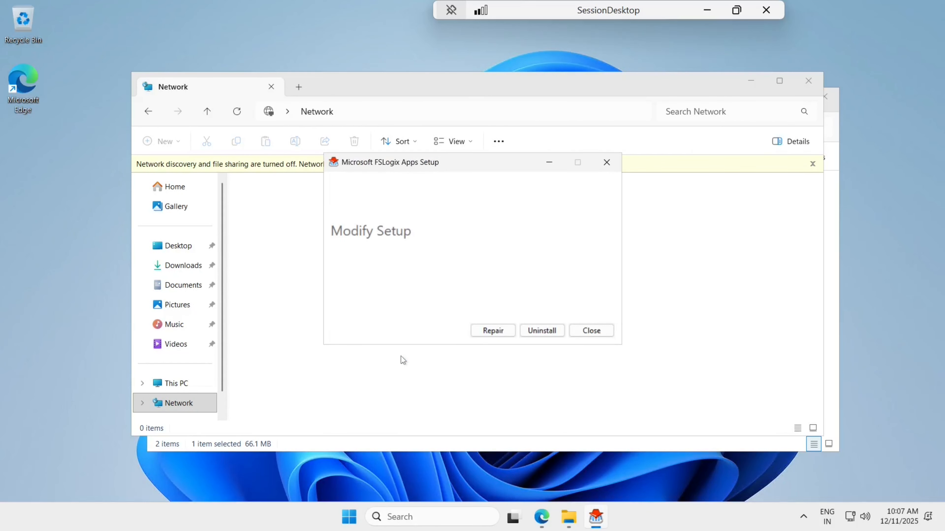
pyautogui.click(484, 331)
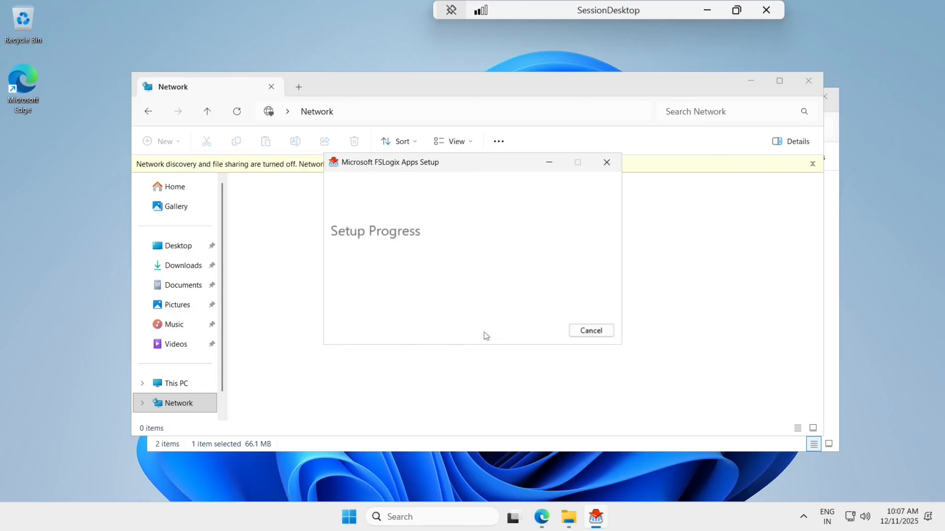
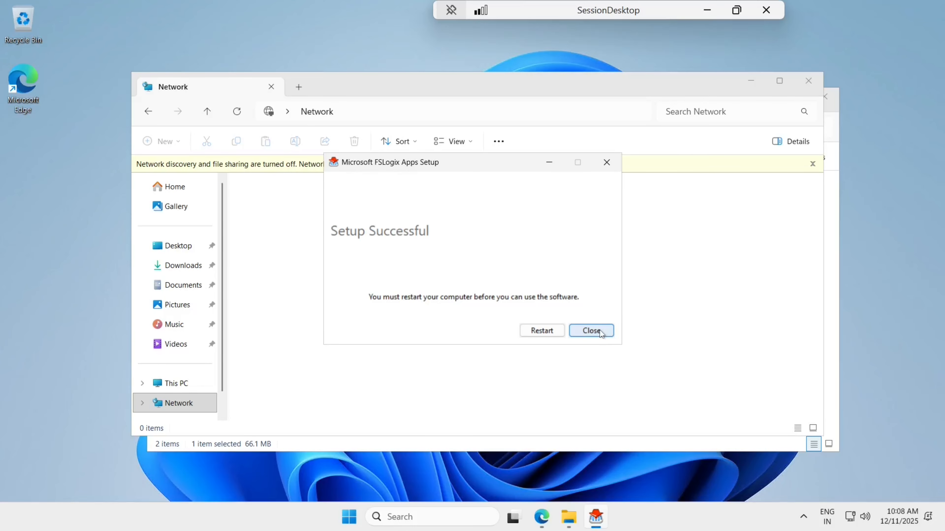
# Step: Close the FSLogix setup-successful message and minimize both Explorer windows and the SessionDesktop session
pyautogui.click(599, 330)
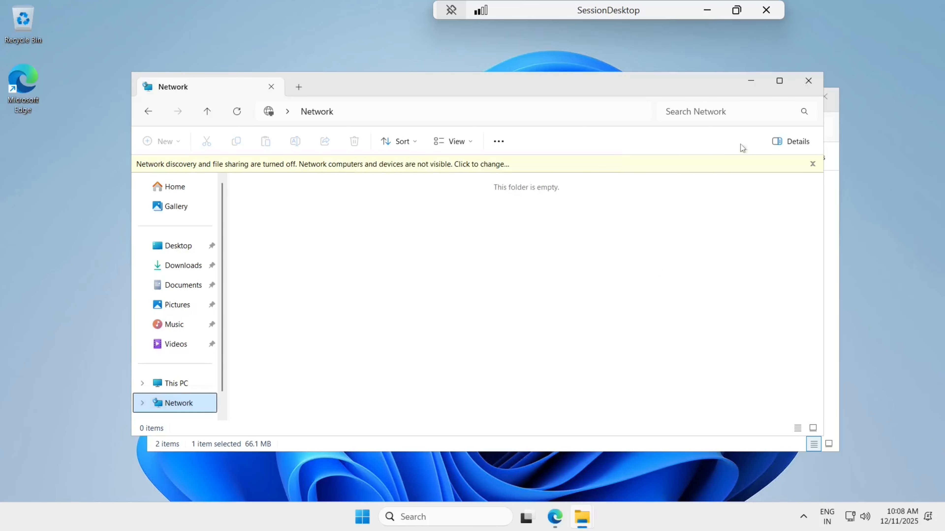
pyautogui.click(753, 76)
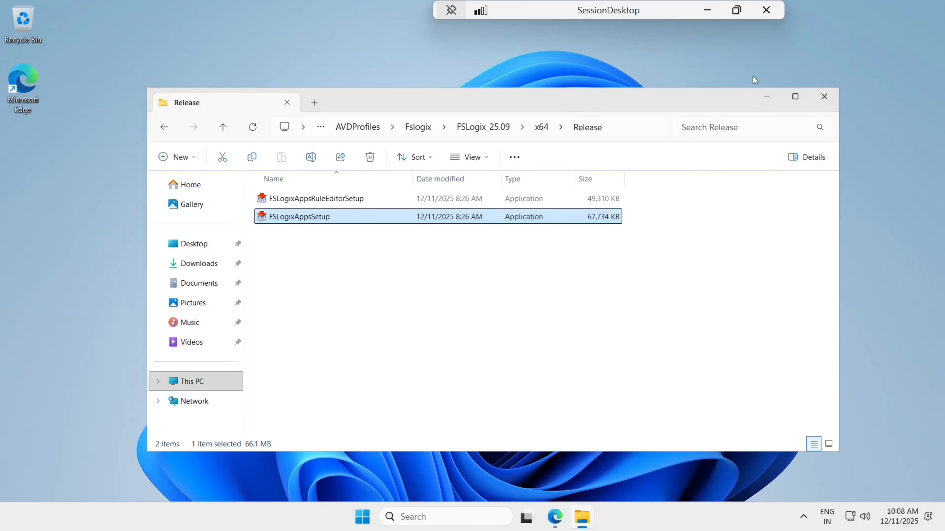
pyautogui.click(767, 98)
pyautogui.click(703, 11)
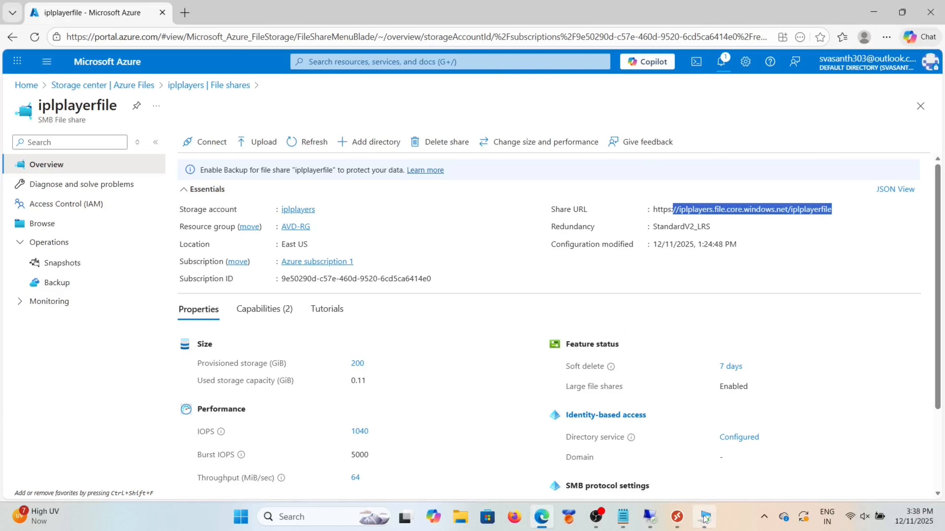
# Step: On the domain server, close the Fxlogix Profiles policy editor and Group Policy Management
pyautogui.click(654, 519)
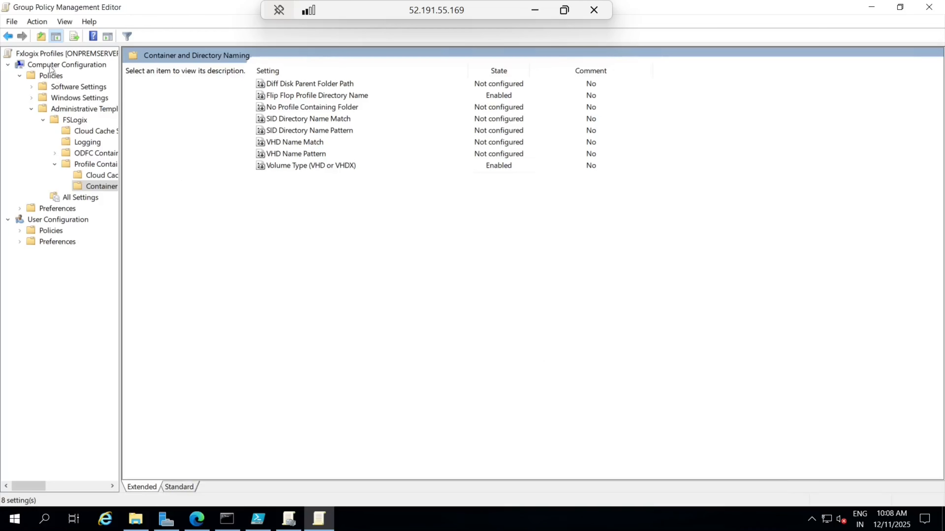
pyautogui.click(930, 8)
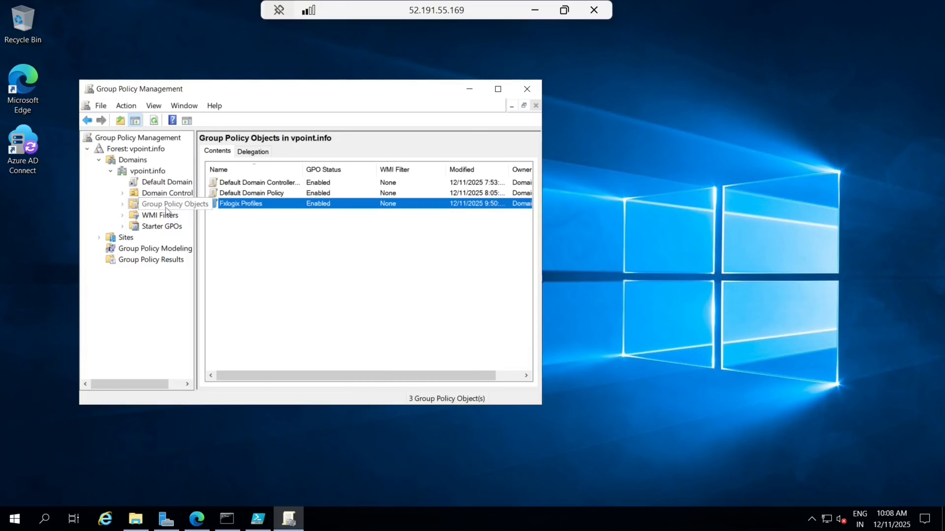
pyautogui.click(238, 238)
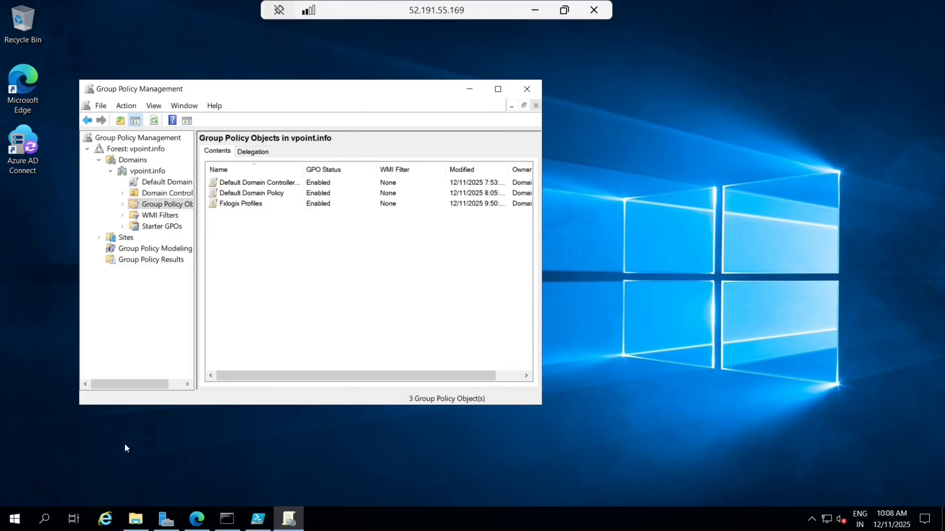
pyautogui.click(527, 88)
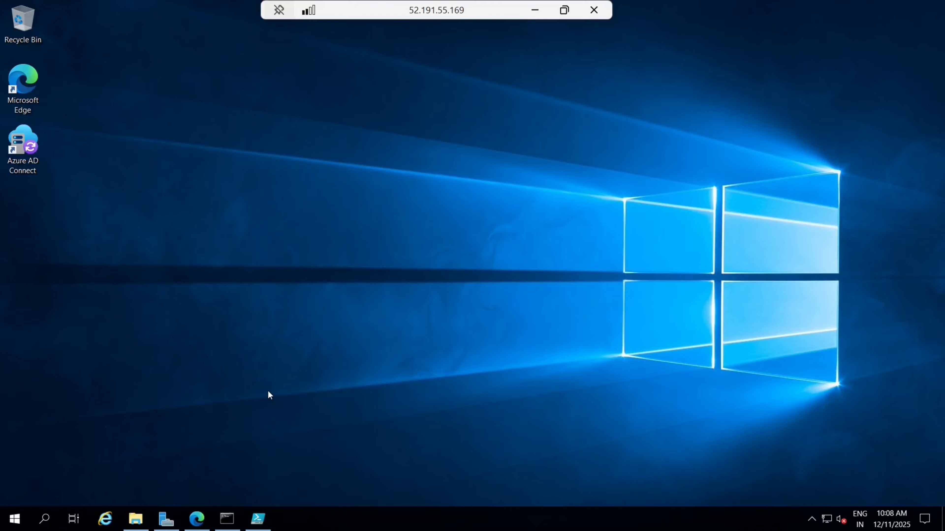
# Step: Relaunch Group Policy Management, view the vpoint.info domain, then close it again
pyautogui.press('super+r')
pyautogui.click(101, 483)
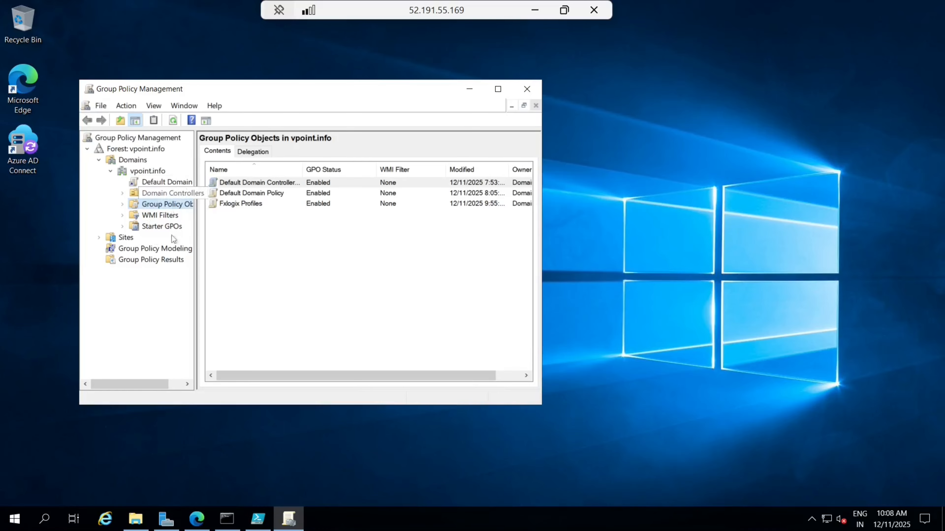
pyautogui.click(144, 172)
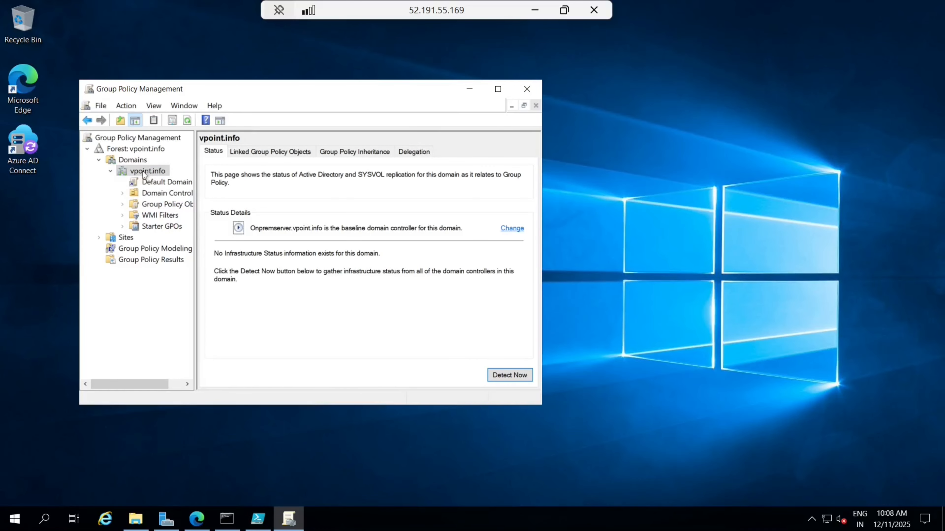
pyautogui.rightClick(142, 171)
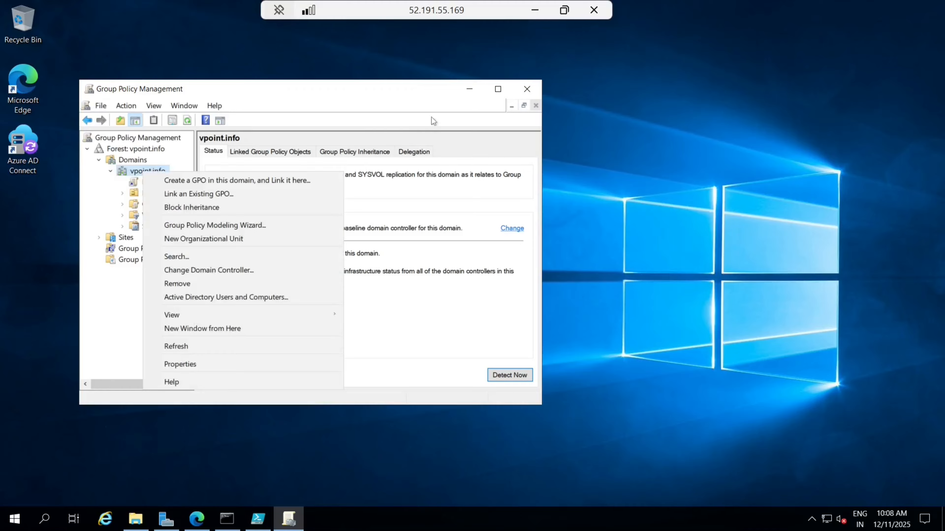
pyautogui.click(526, 90)
# Step: Pick dsa.msc from the Run box's command history
pyautogui.press('super+r')
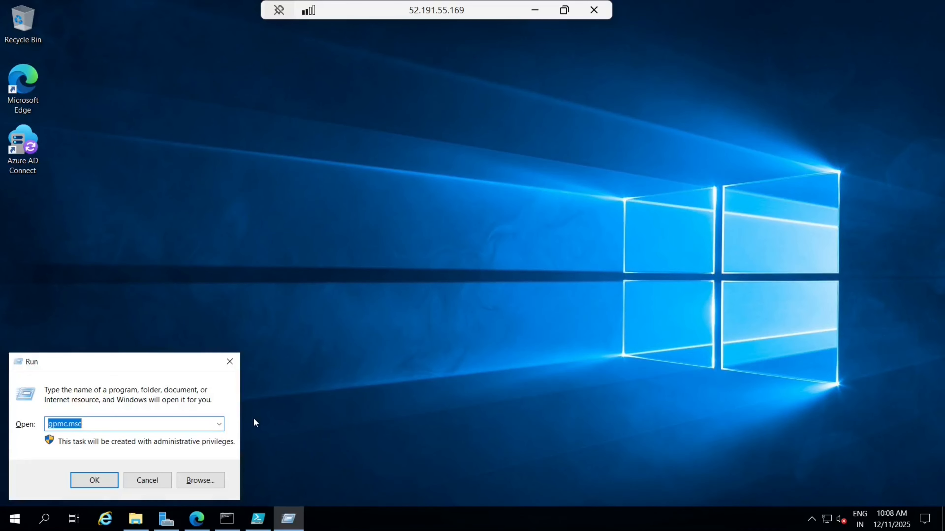
pyautogui.click(219, 424)
pyautogui.click(76, 457)
# Step: Create a new organizational unit named iplsessionhosts under vpoint.info
pyautogui.click(94, 480)
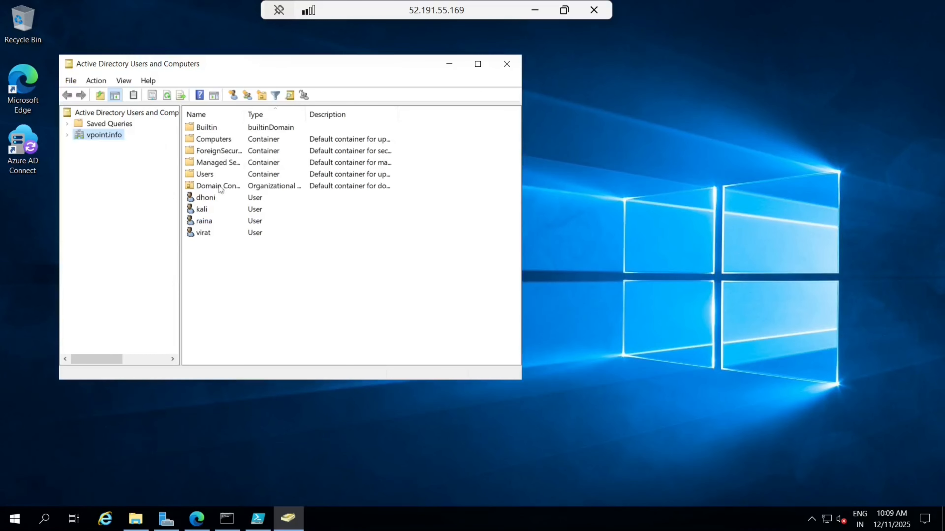
pyautogui.rightClick(105, 133)
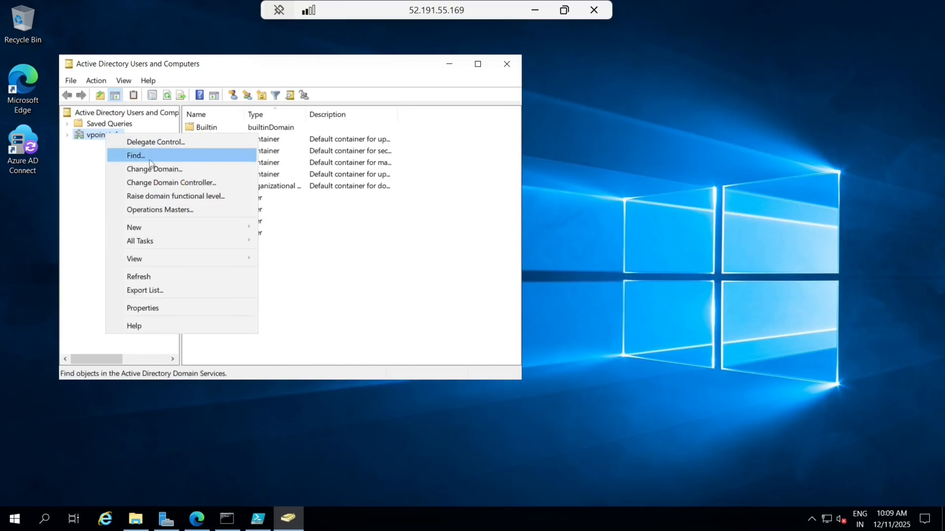
pyautogui.moveTo(233, 223)
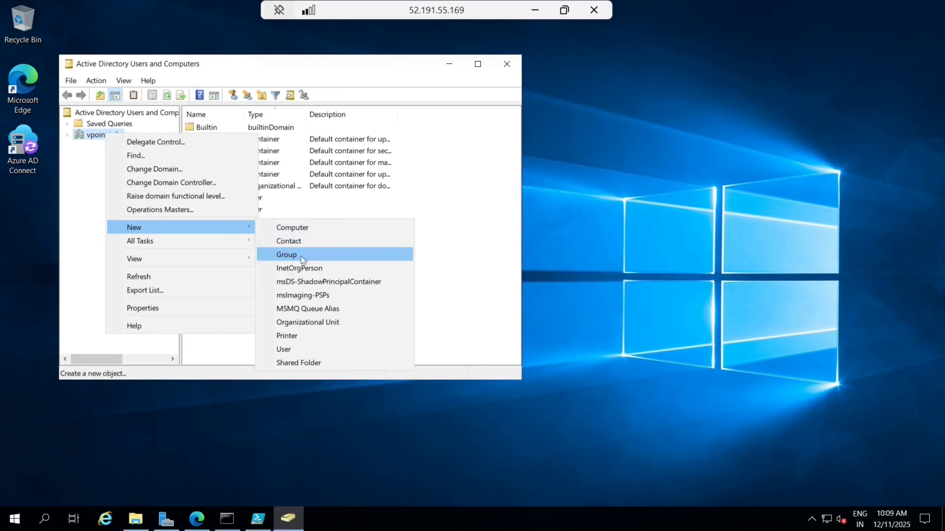
pyautogui.click(298, 322)
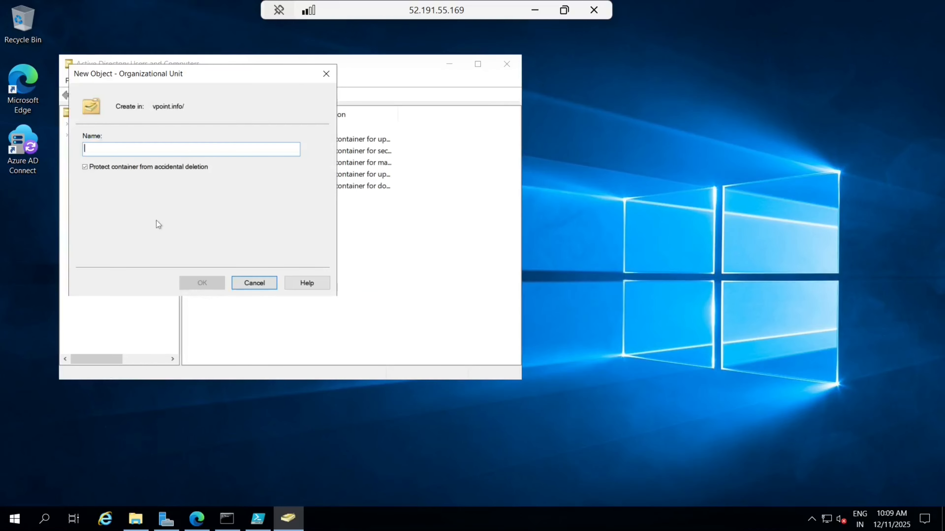
pyautogui.write('ipse')
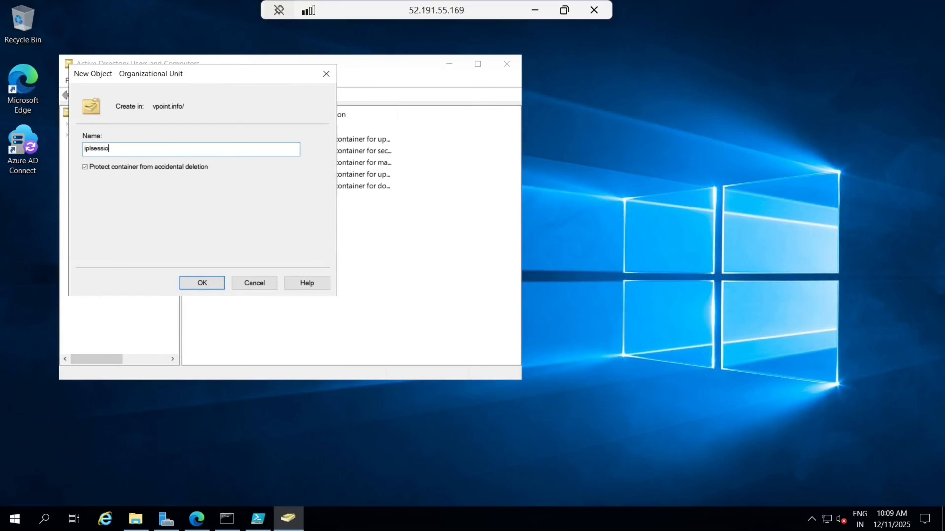
pyautogui.write('essionhosts')
pyautogui.click(203, 284)
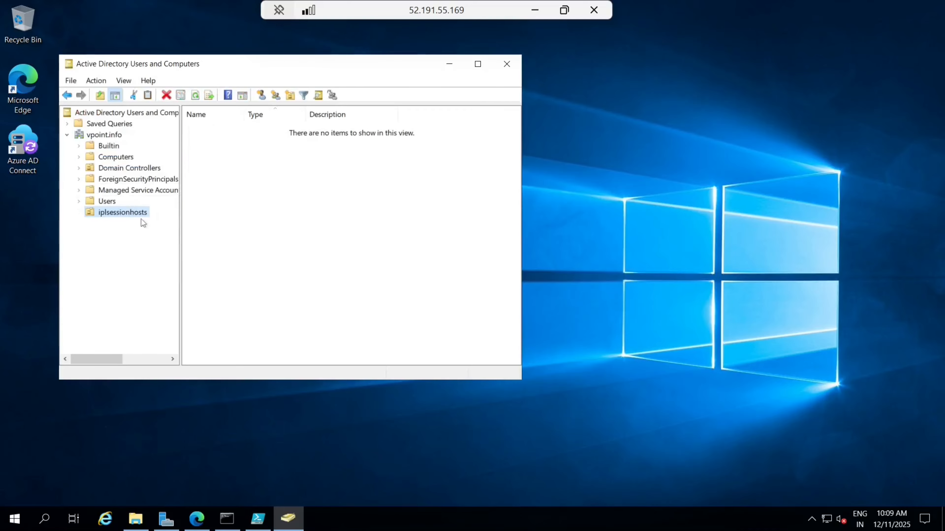
# Step: Locate iplhosts-0 in the Computers container, then set the server session aside
pyautogui.click(119, 157)
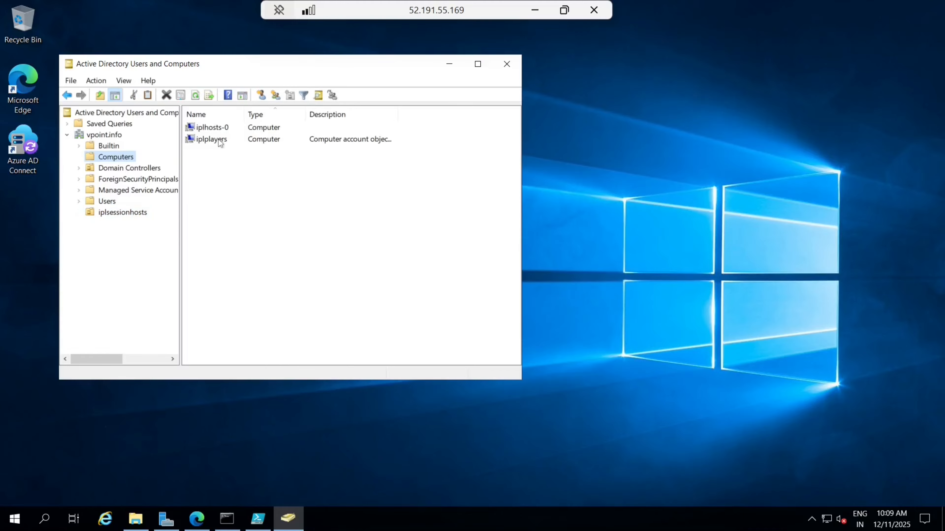
pyautogui.click(224, 129)
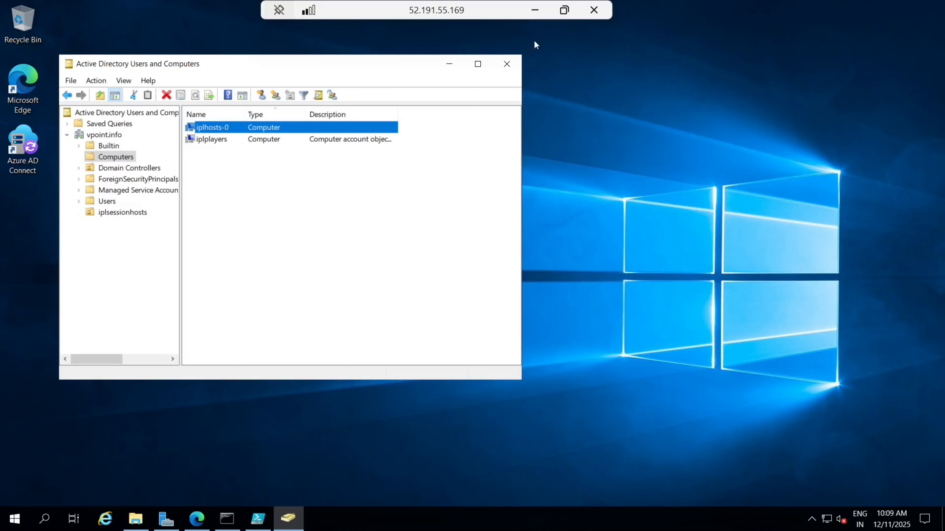
pyautogui.click(534, 11)
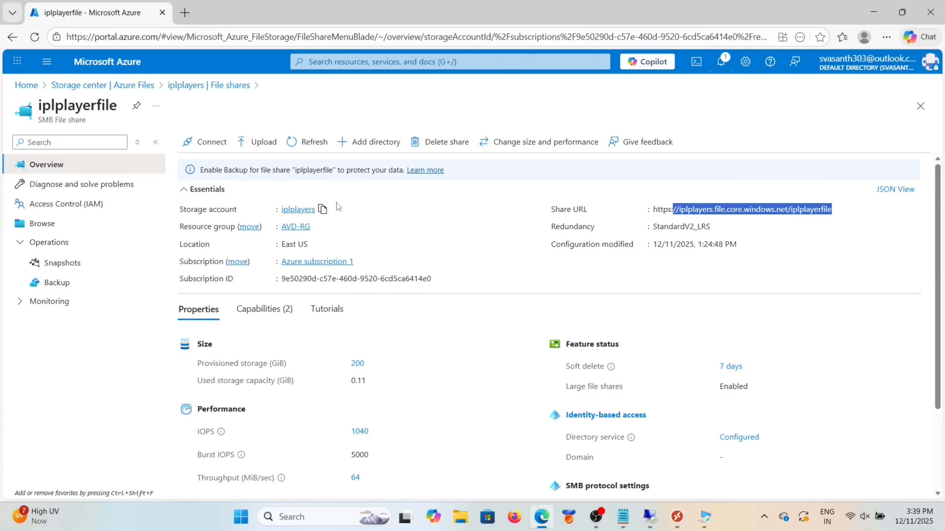
# Step: Go to Azure Virtual Desktop's iplplayers host pool and view its session hosts
pyautogui.click(46, 61)
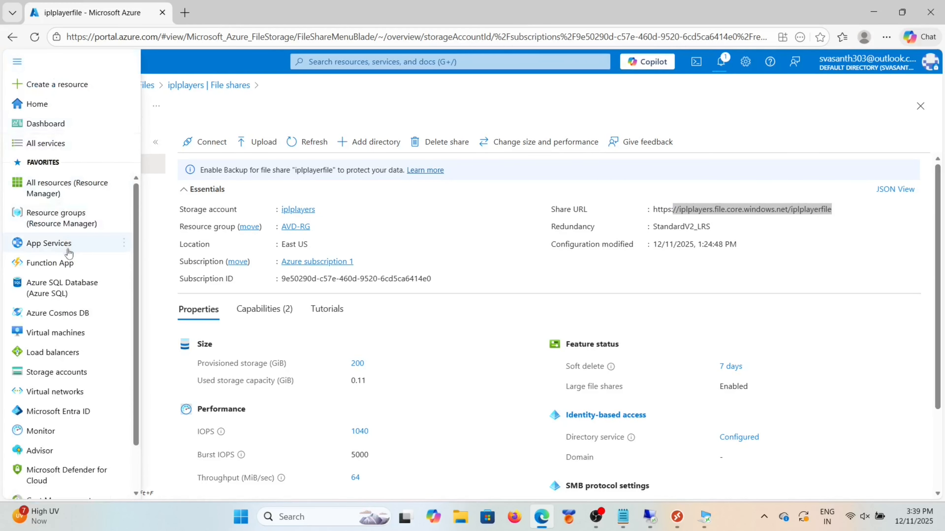
pyautogui.click(372, 62)
pyautogui.click(395, 311)
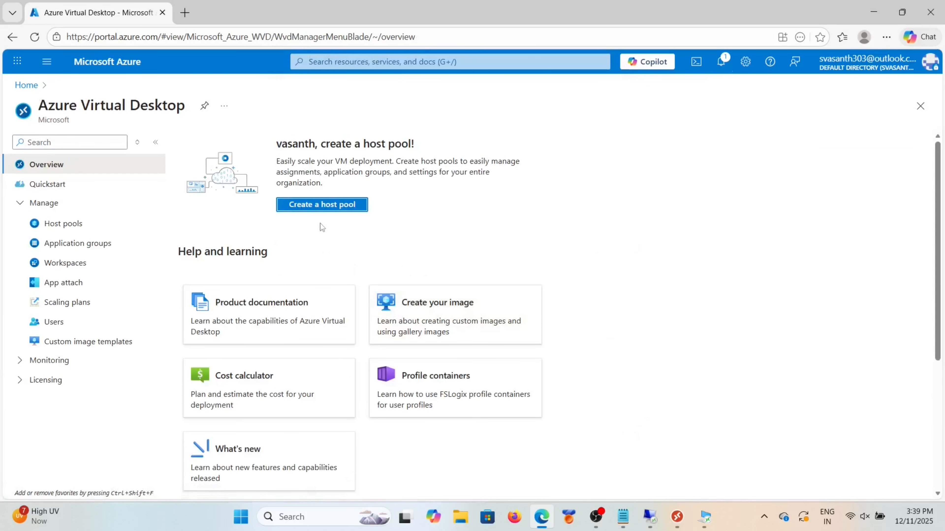
pyautogui.click(70, 226)
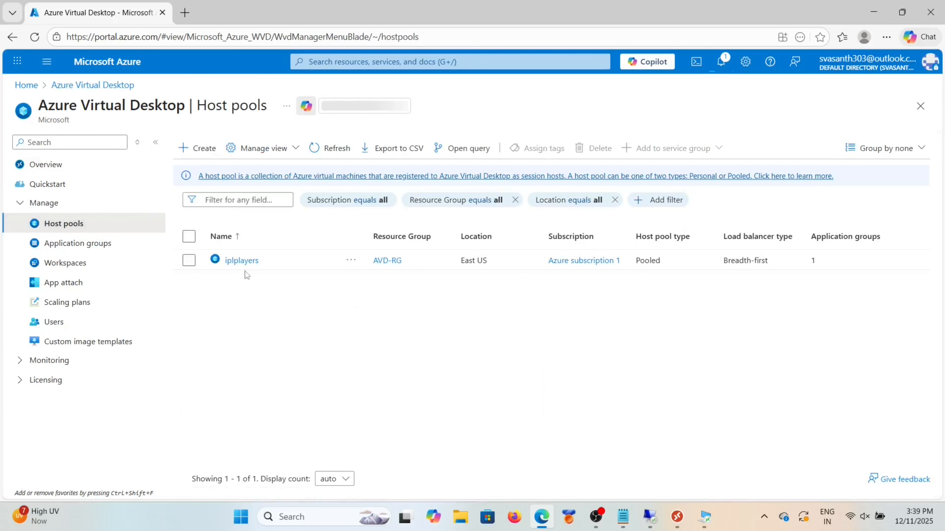
pyautogui.click(240, 263)
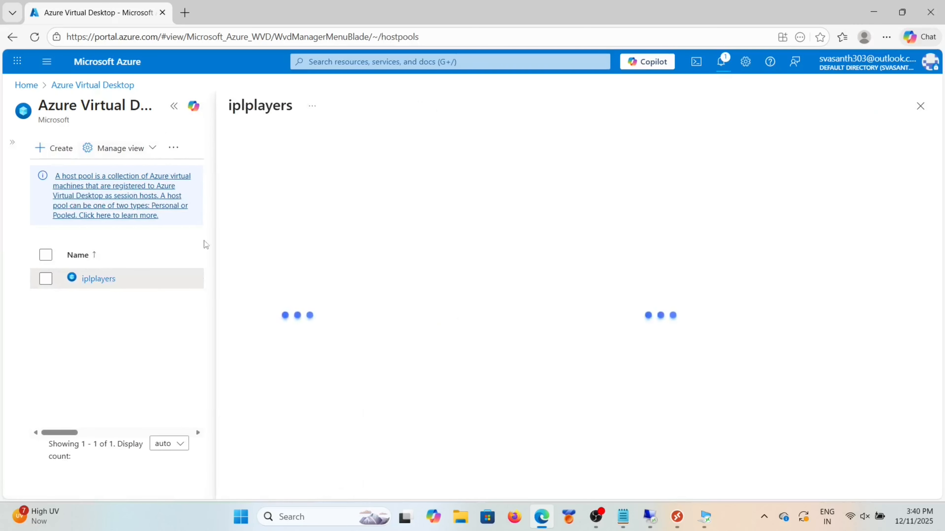
pyautogui.scroll(-2, 309, 329)
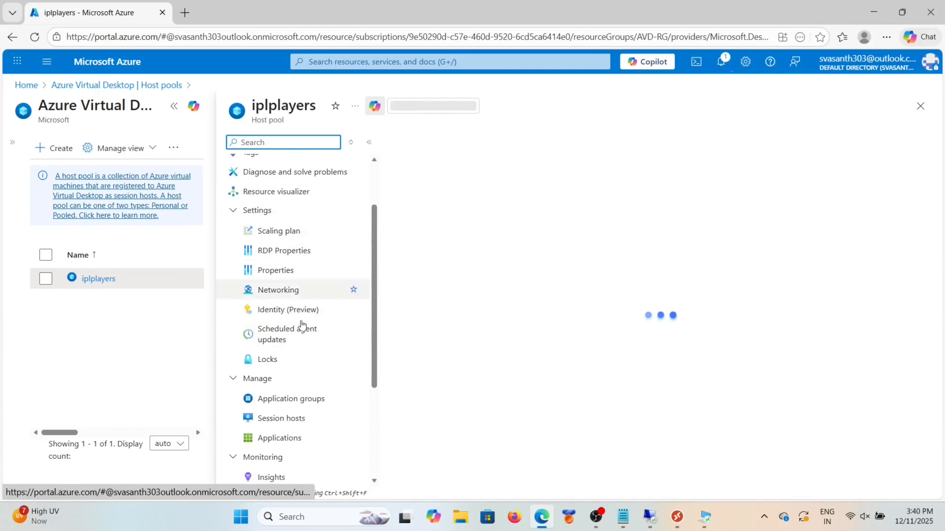
pyautogui.click(303, 418)
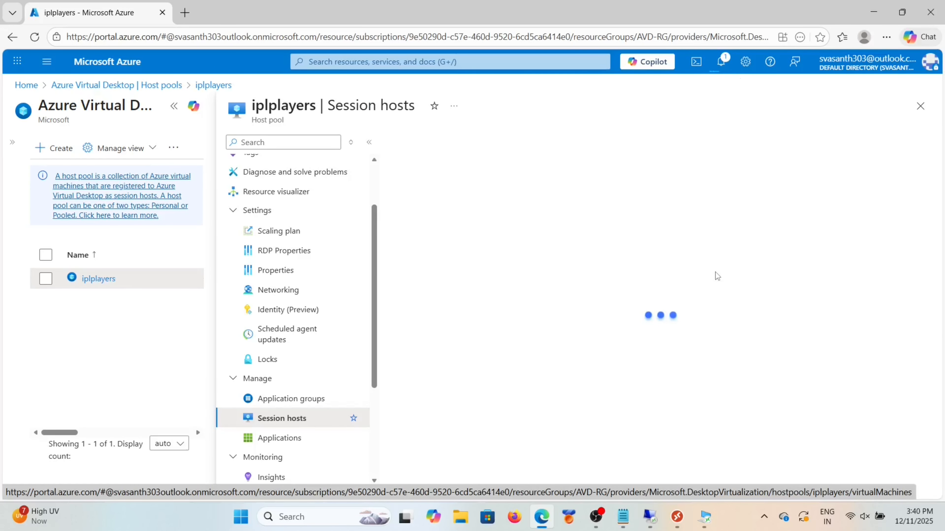
# Step: Recheck iplplayers' session host machines, then bring the Remote Desktop session forward
pyautogui.click(175, 106)
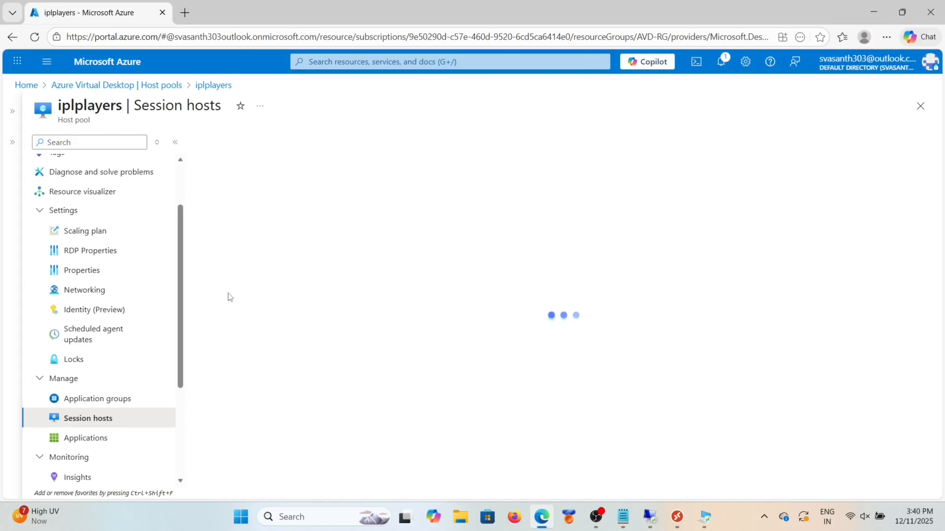
pyautogui.scroll(2, 120, 232)
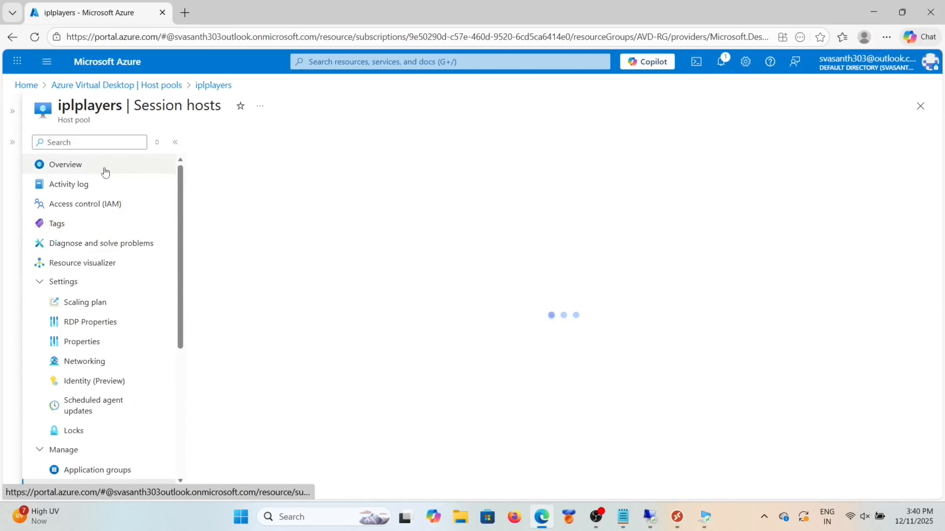
pyautogui.click(104, 171)
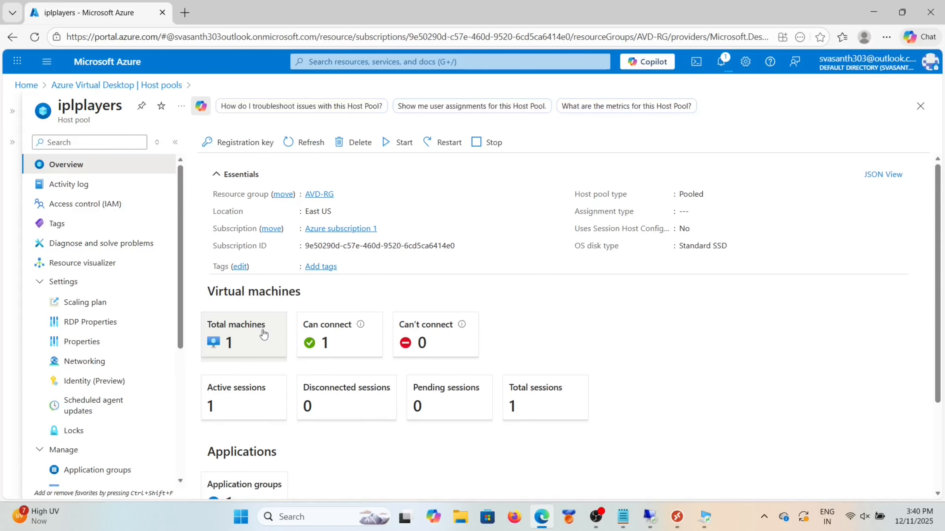
pyautogui.click(264, 333)
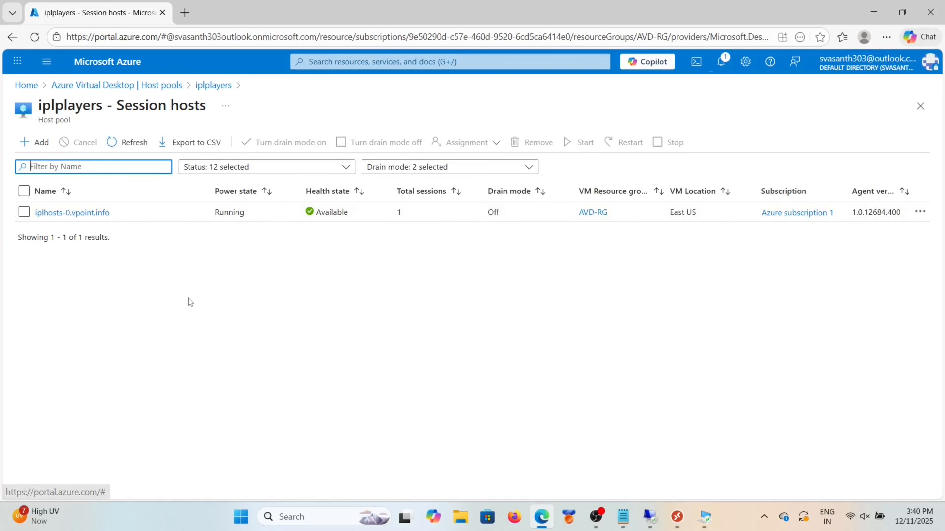
pyautogui.moveTo(685, 522)
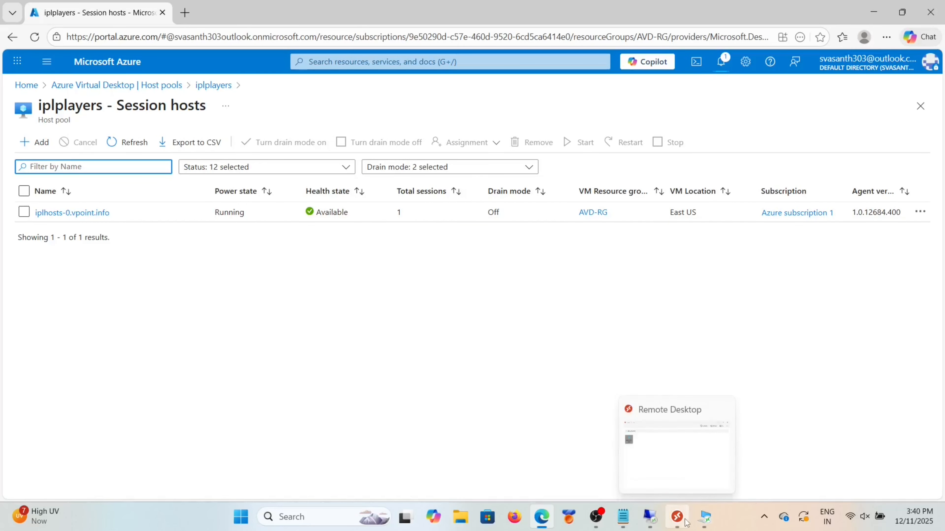
pyautogui.click(657, 458)
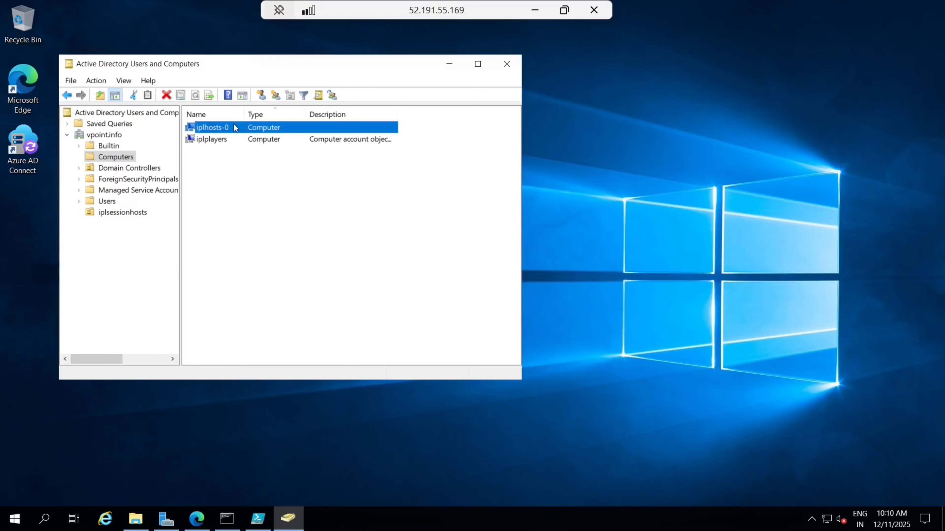
# Step: Move iplhosts-0 into the iplsessionhosts OU, verify it there, and close Active Directory Users and Computers
pyautogui.rightClick(234, 128)
pyautogui.click(277, 174)
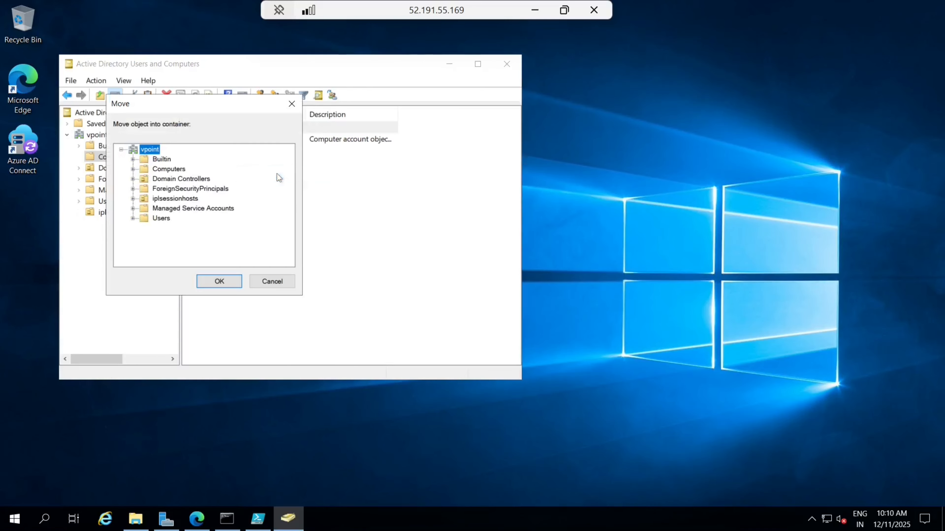
pyautogui.click(162, 219)
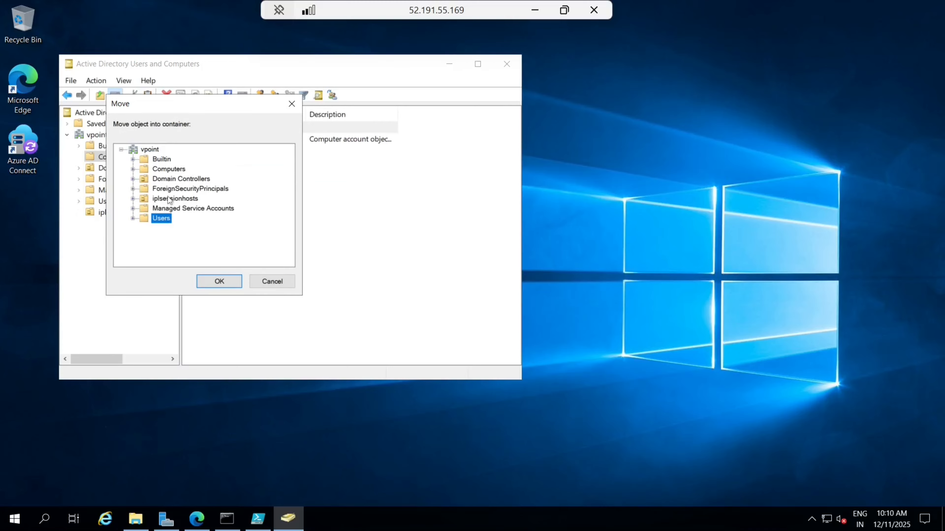
pyautogui.click(170, 199)
pyautogui.click(219, 281)
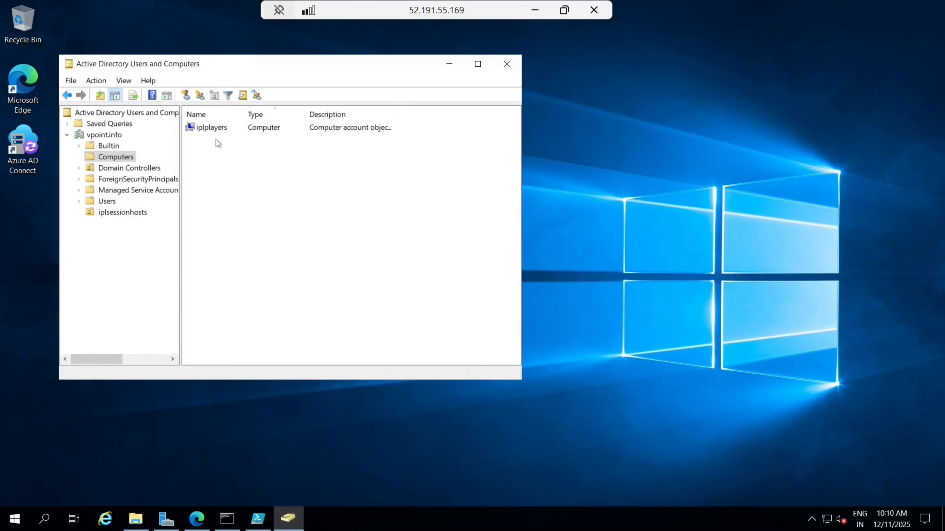
pyautogui.click(117, 214)
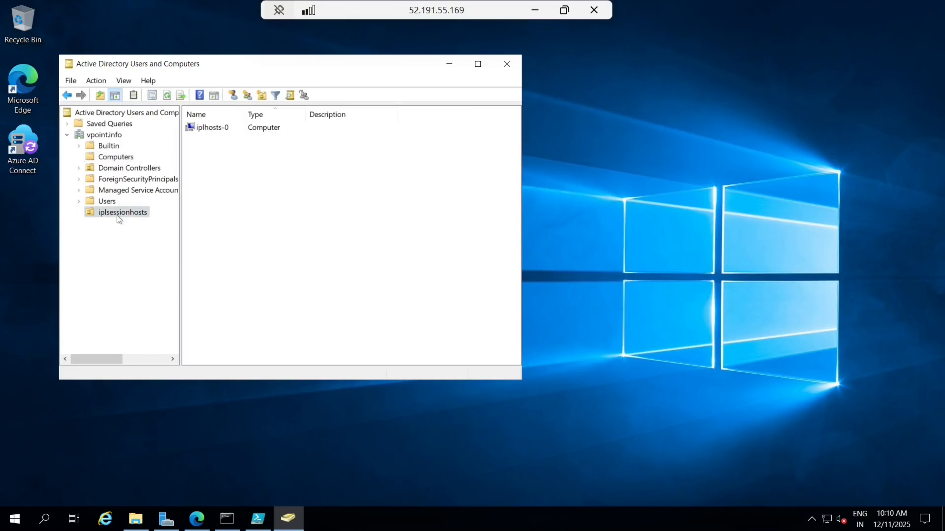
pyautogui.click(507, 65)
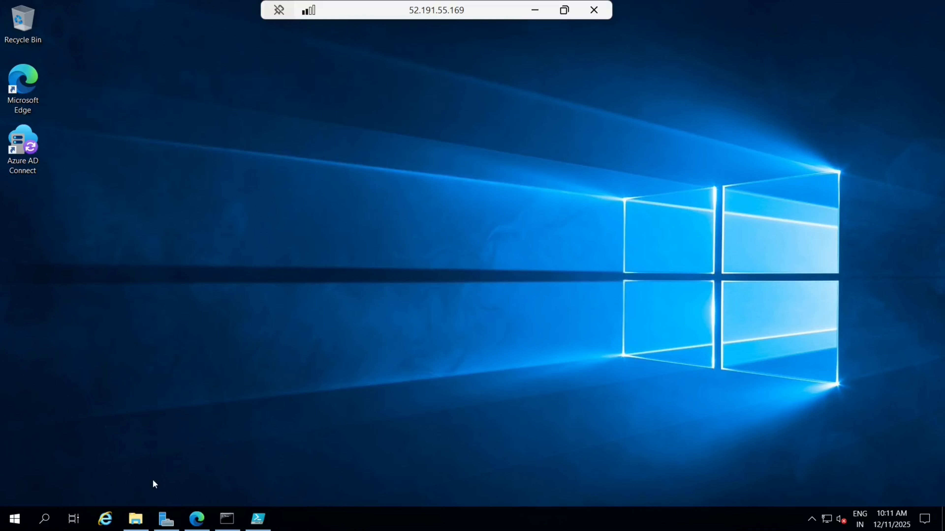
pyautogui.press('super+r')
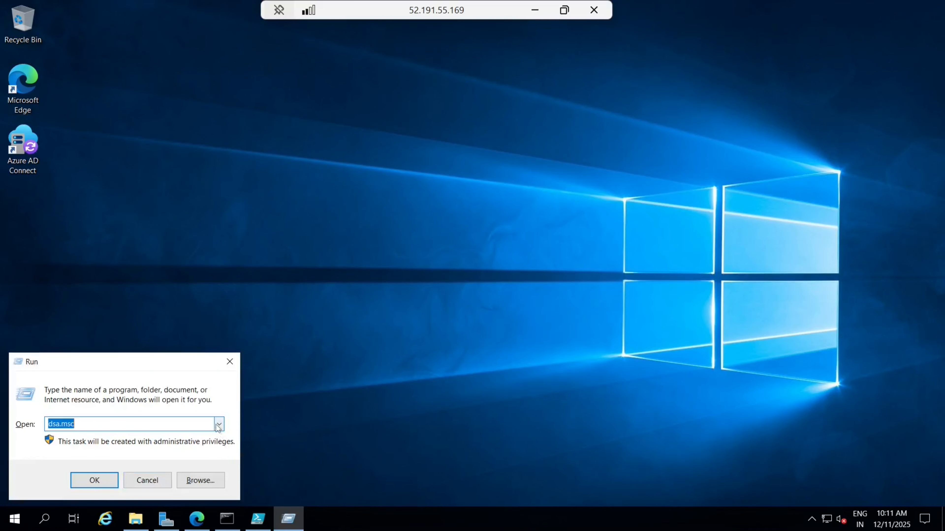
# Step: Launch gpmc.msc and expand Domains > vpoint.info to reveal its OUs
pyautogui.click(219, 424)
pyautogui.click(78, 448)
pyautogui.press('Return')
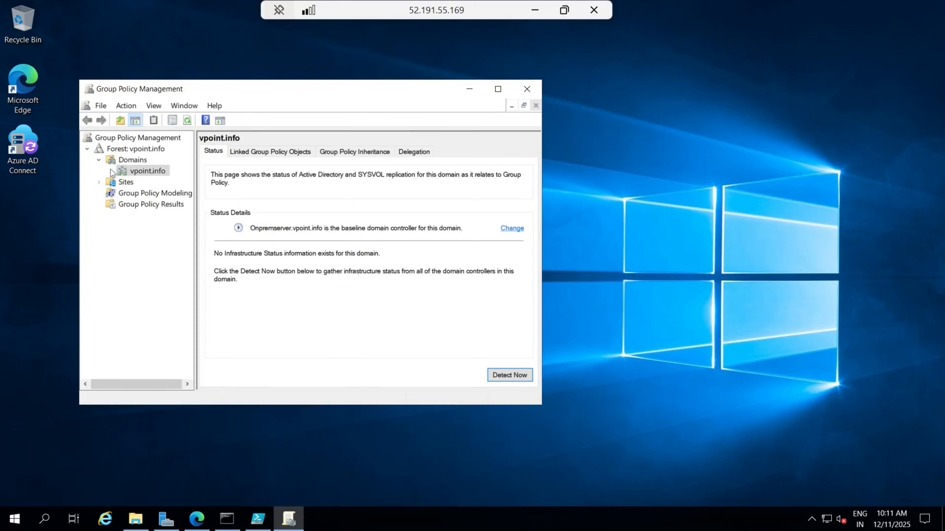
pyautogui.click(111, 171)
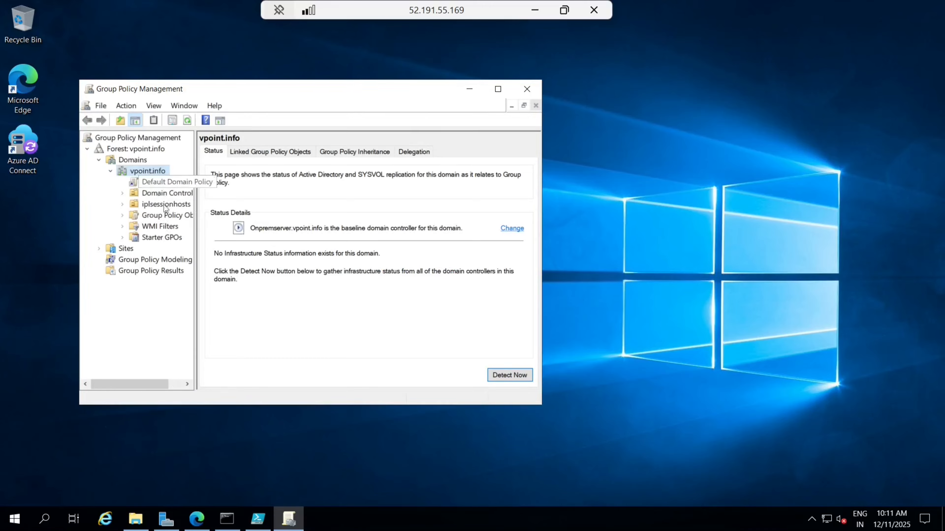
pyautogui.click(165, 216)
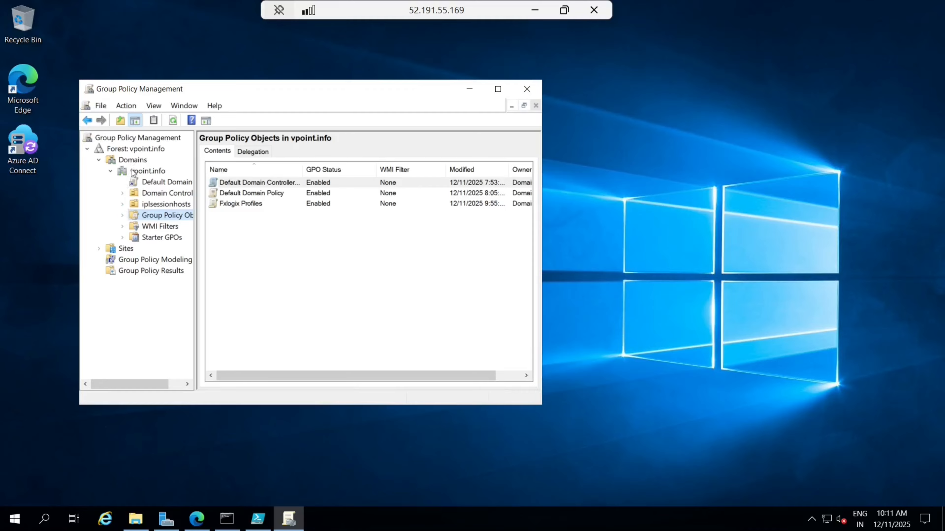
pyautogui.click(99, 160)
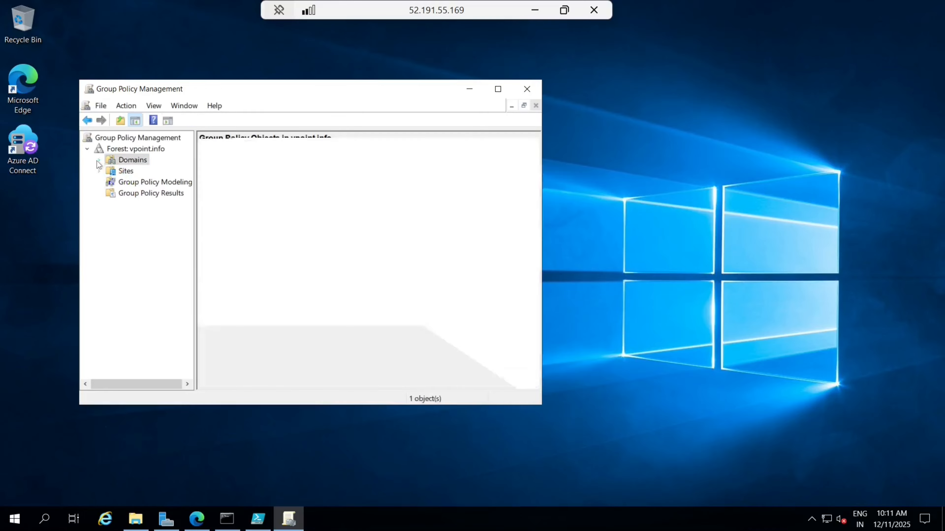
pyautogui.click(98, 160)
pyautogui.click(110, 171)
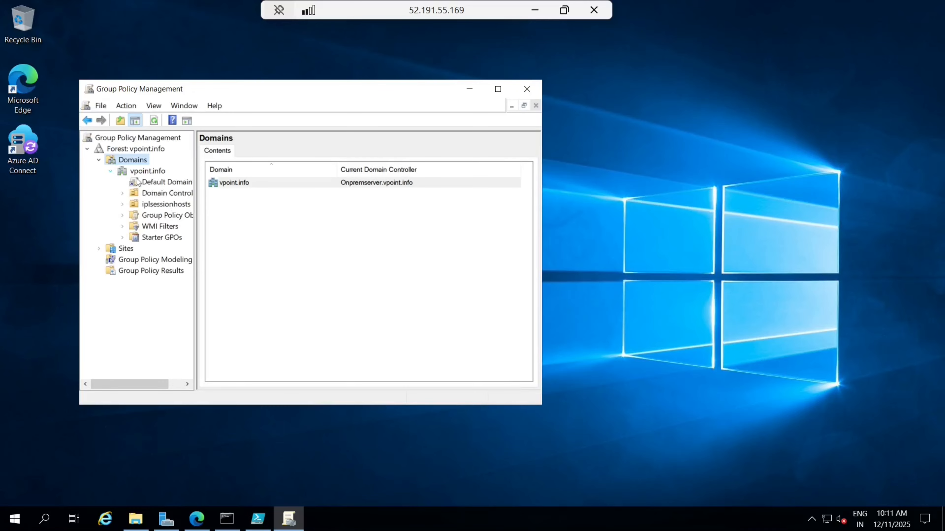
# Step: Link the existing Fxlogix Profiles GPO to the iplsessionhosts OU and close the console
pyautogui.click(148, 206)
pyautogui.rightClick(148, 205)
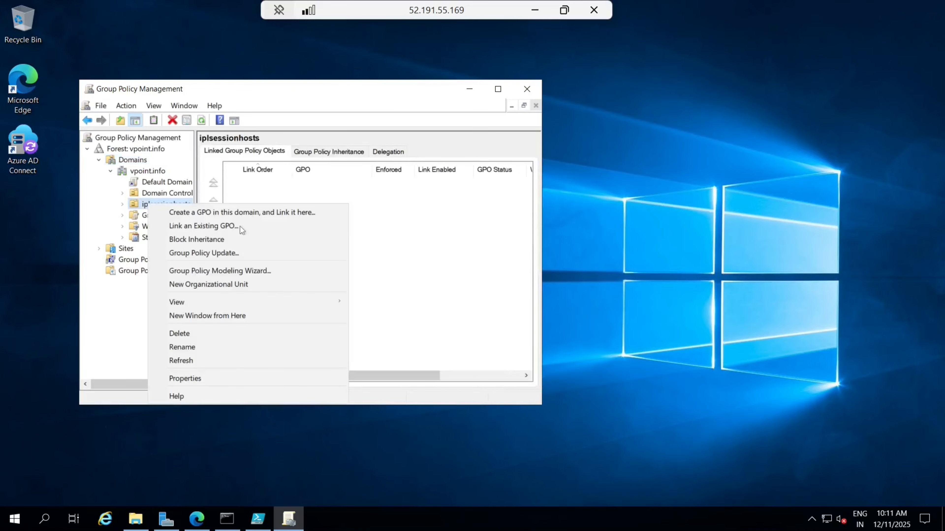
pyautogui.click(225, 226)
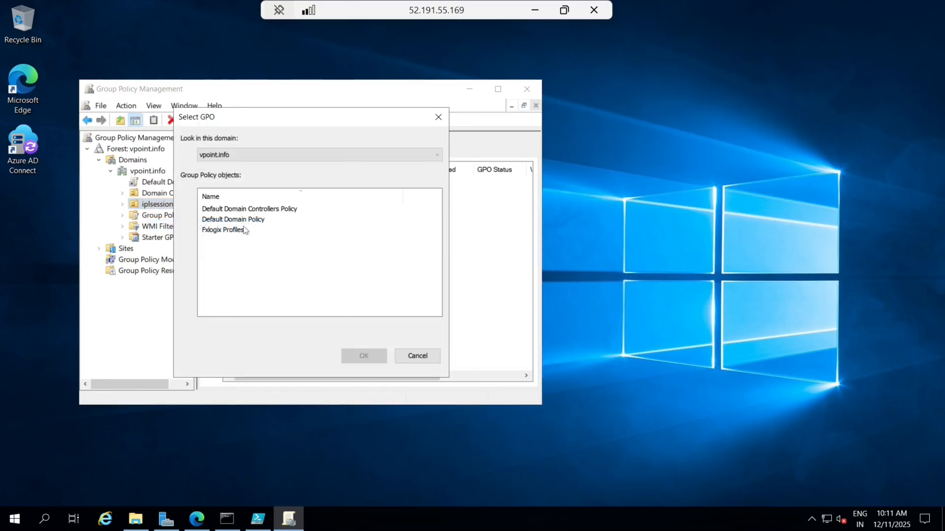
pyautogui.click(236, 228)
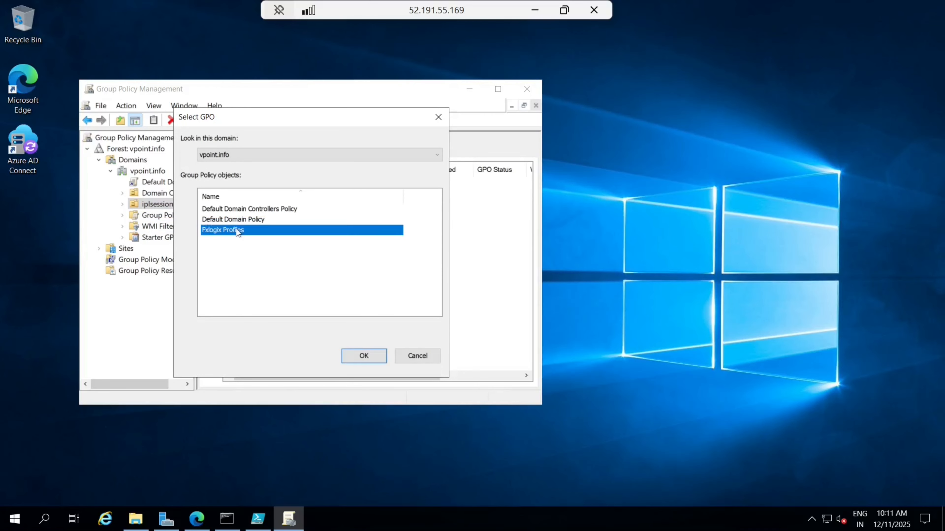
pyautogui.click(365, 355)
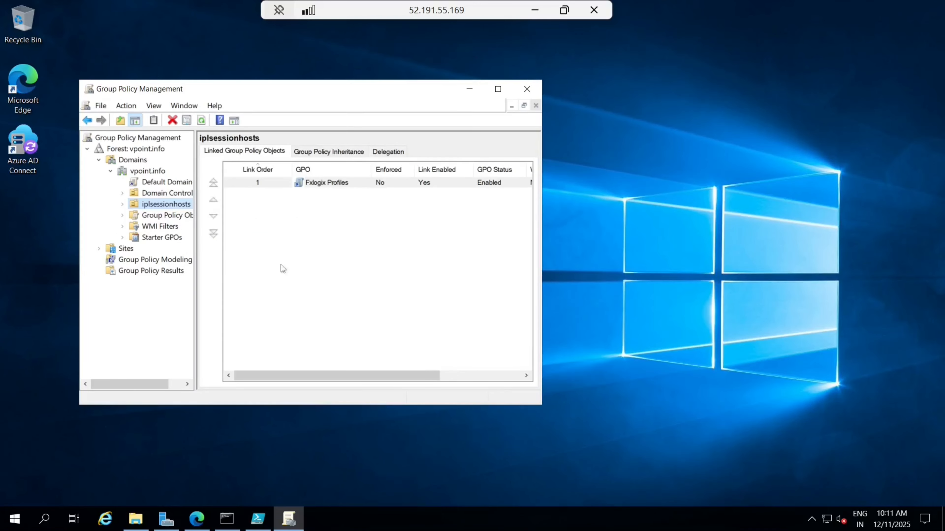
pyautogui.click(358, 252)
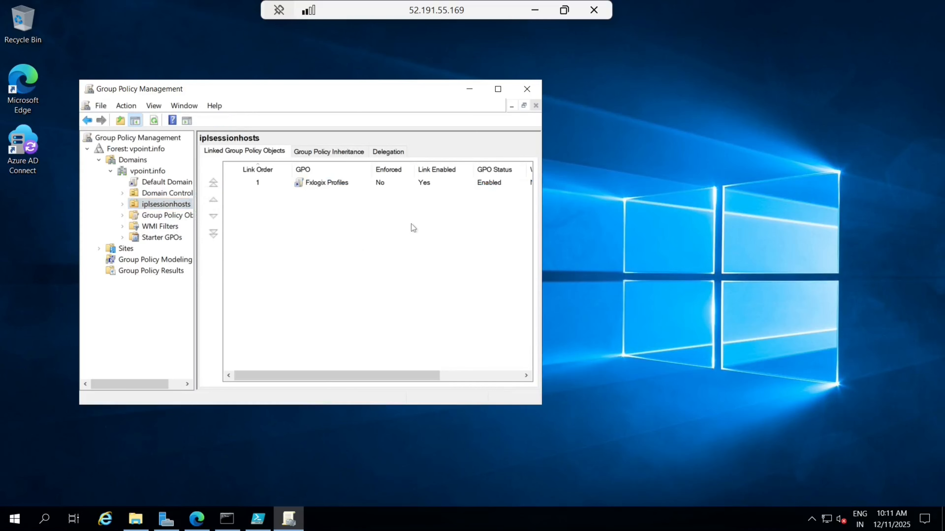
pyautogui.click(524, 91)
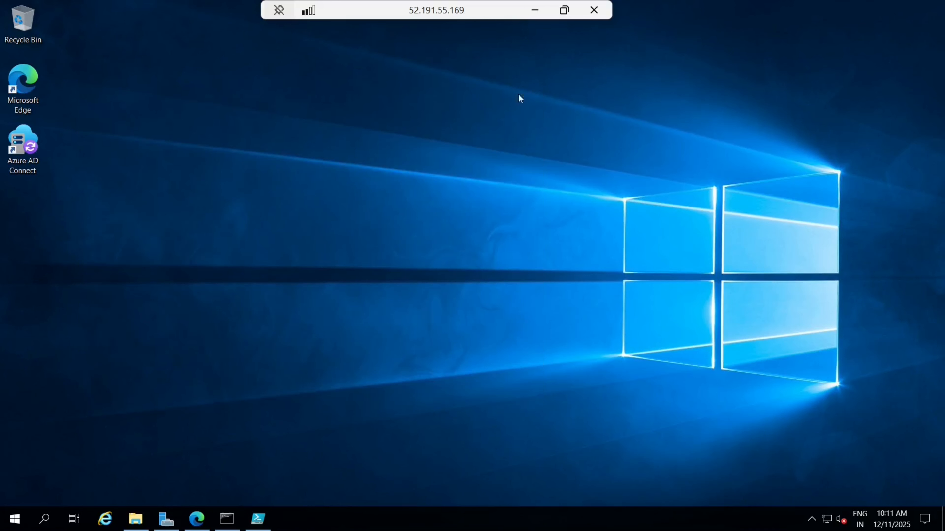
# Step: Run gpupdate /force in Command Prompt to apply the newly linked policy
pyautogui.click(228, 519)
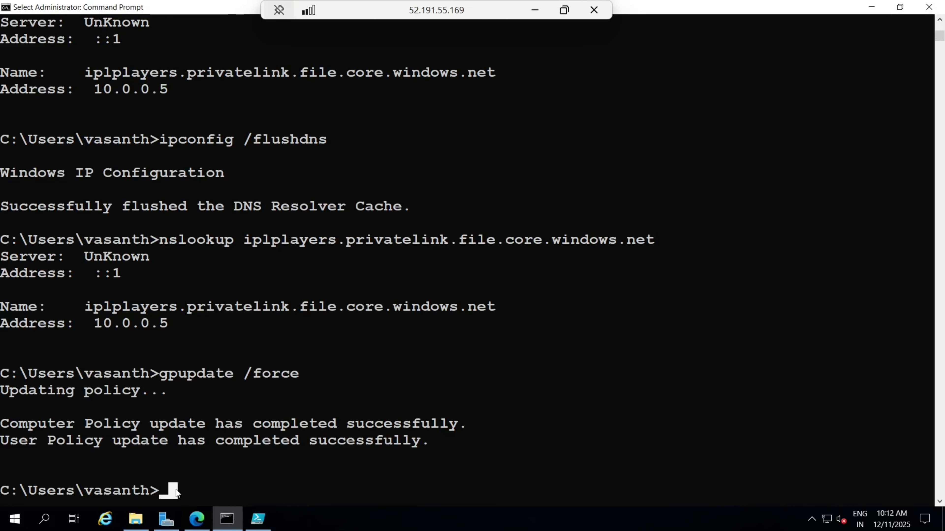
pyautogui.write('gpu')
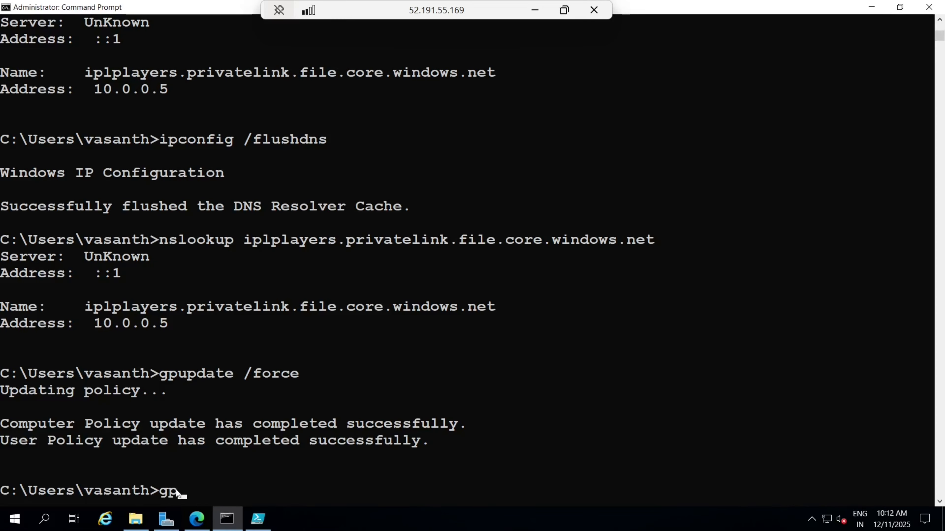
pyautogui.write('pdate /force')
pyautogui.press('Return')
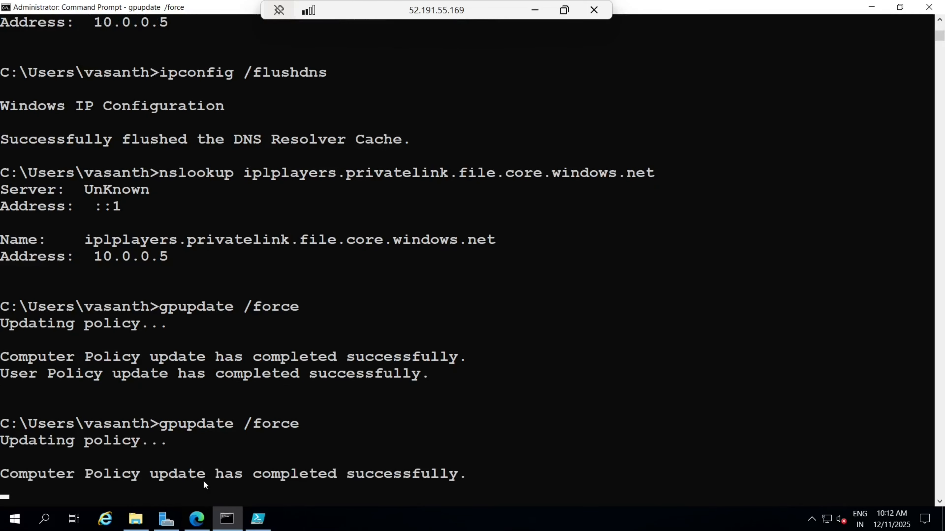
pyautogui.scroll(-5, 227, 397)
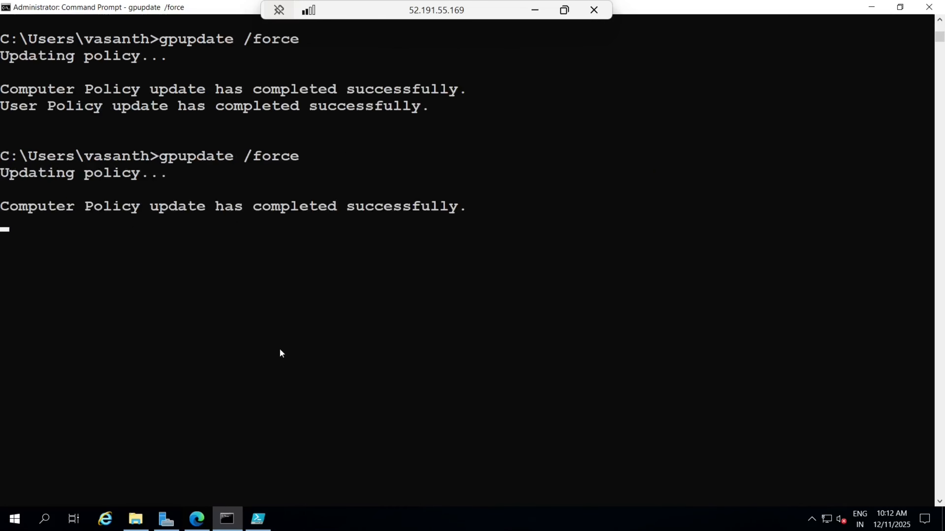
pyautogui.scroll(4, 279, 348)
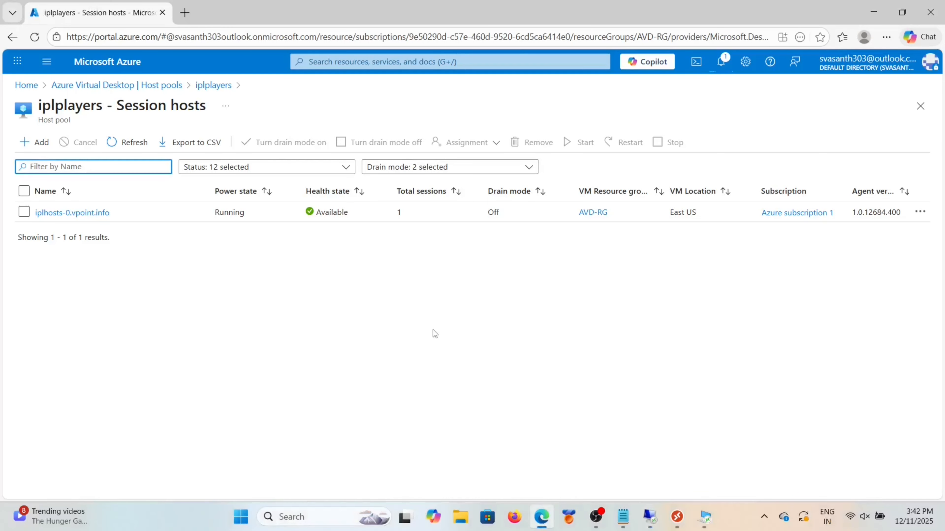
# Step: Copy the two WhatsApp images from the local Downloads folder
pyautogui.click(461, 517)
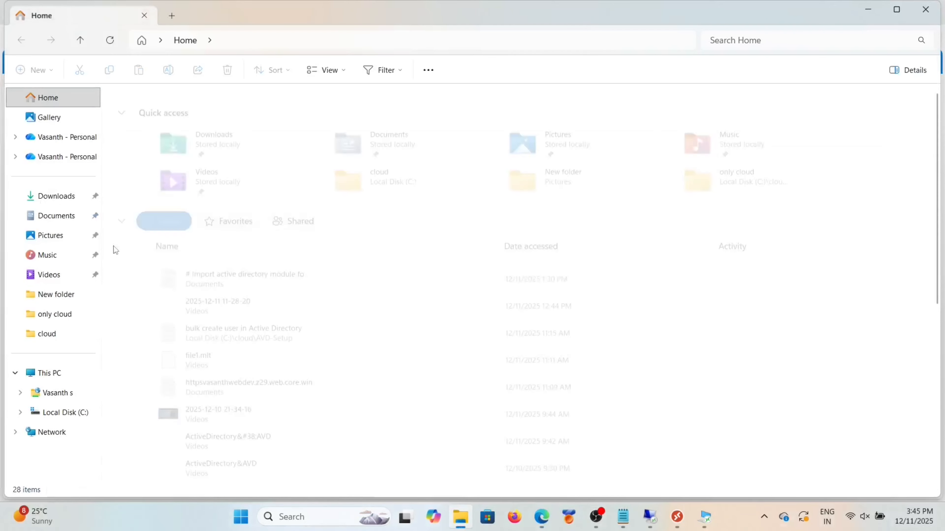
pyautogui.click(59, 198)
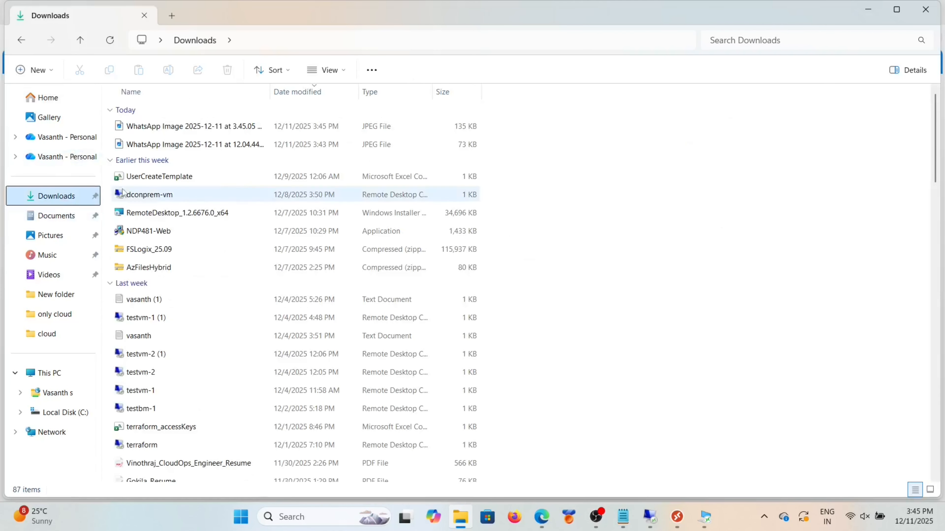
pyautogui.click(208, 131)
pyautogui.keyDown('shift'); pyautogui.click(209, 144); pyautogui.keyUp('shift')
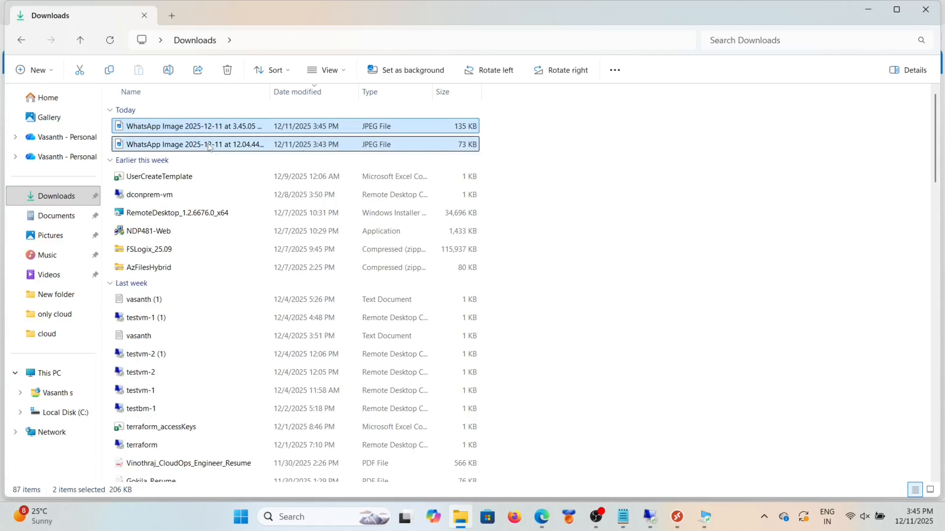
pyautogui.hotkey('ctrl', 'c')
# Step: On the server, paste the images into AVDProfiles on the iplplayerfile (Z:) share
pyautogui.moveTo(675, 517)
pyautogui.click(644, 453)
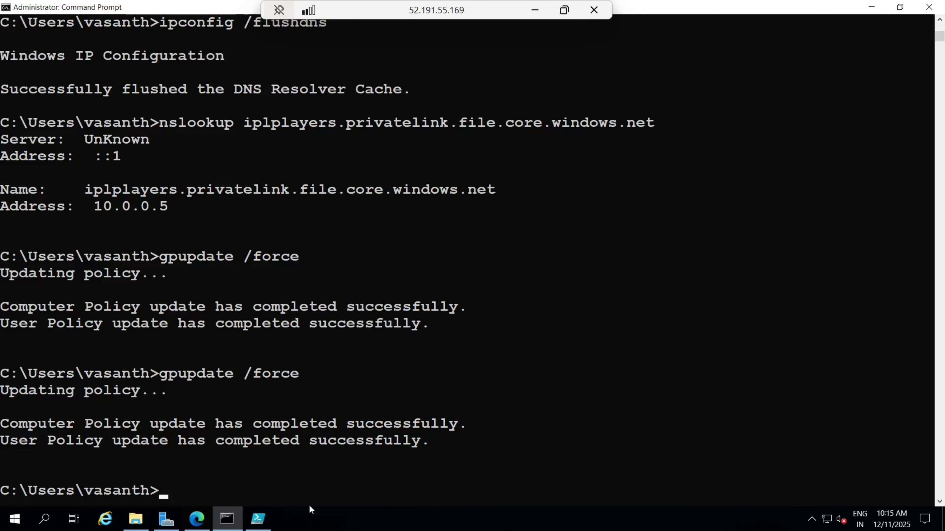
pyautogui.click(144, 521)
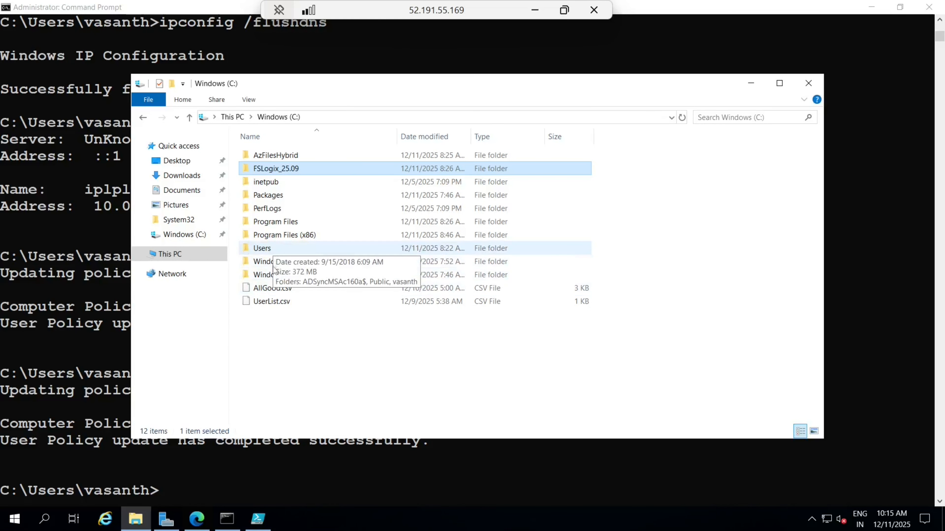
pyautogui.click(172, 274)
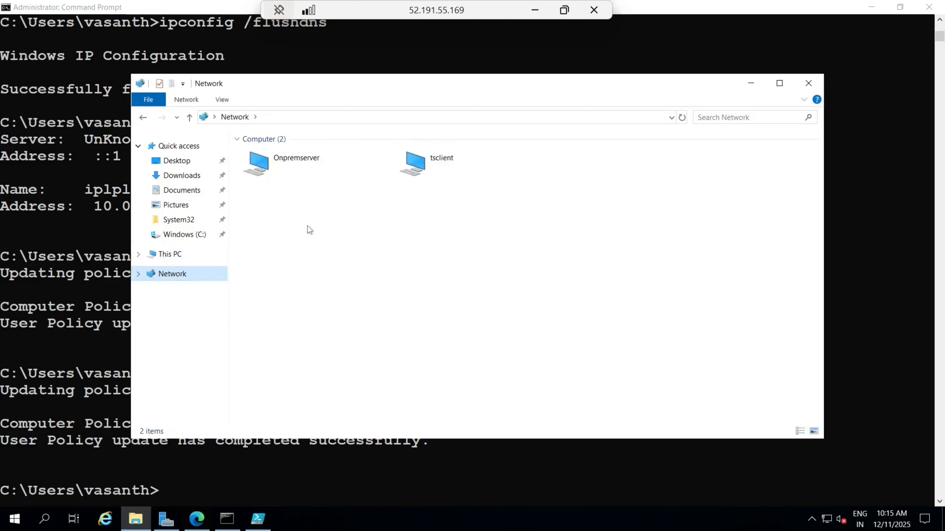
pyautogui.doubleClick(283, 327)
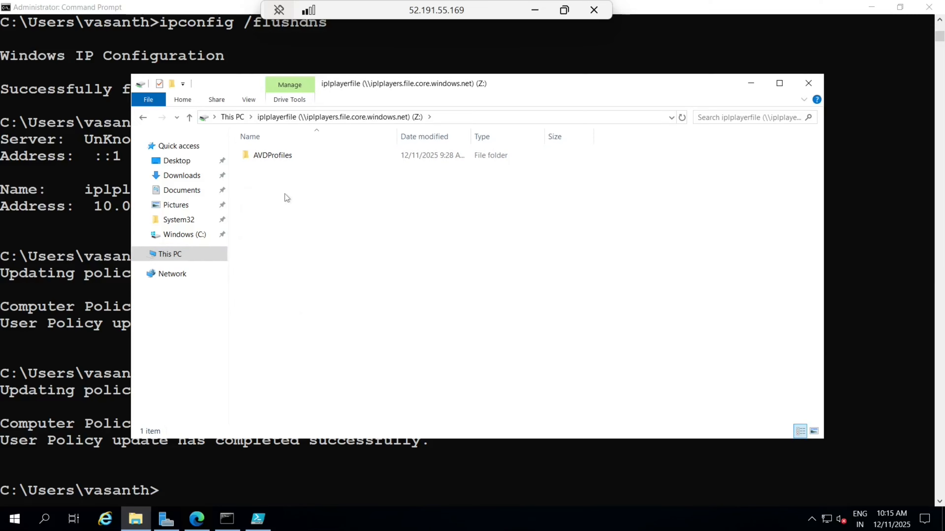
pyautogui.doubleClick(278, 156)
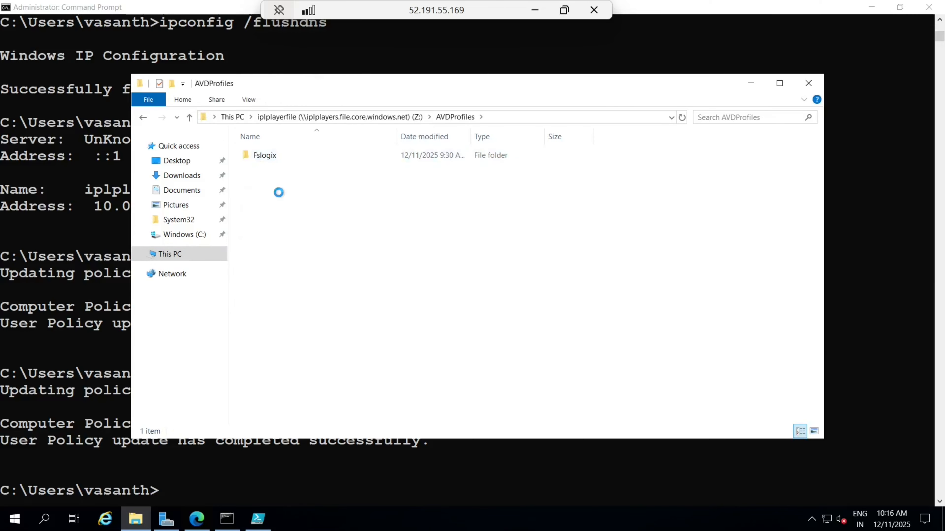
pyautogui.hotkey('ctrl', 'v')
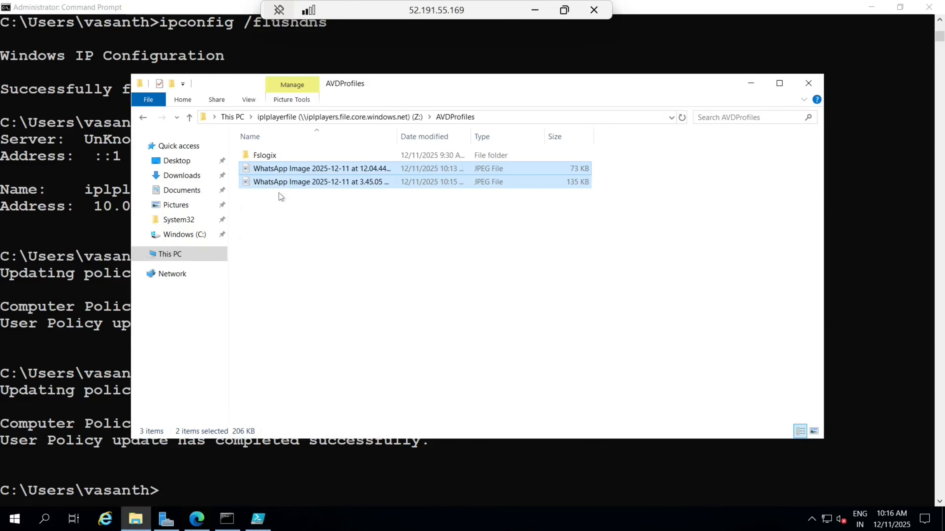
pyautogui.click(283, 247)
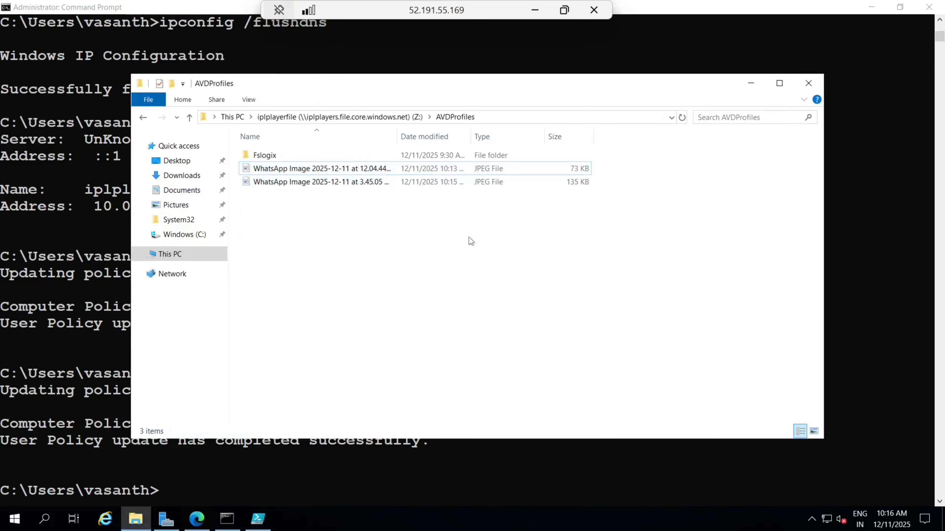
# Step: Minimize the AVDProfiles, server and Downloads windows and switch to SessionDesktop
pyautogui.click(750, 79)
pyautogui.click(535, 10)
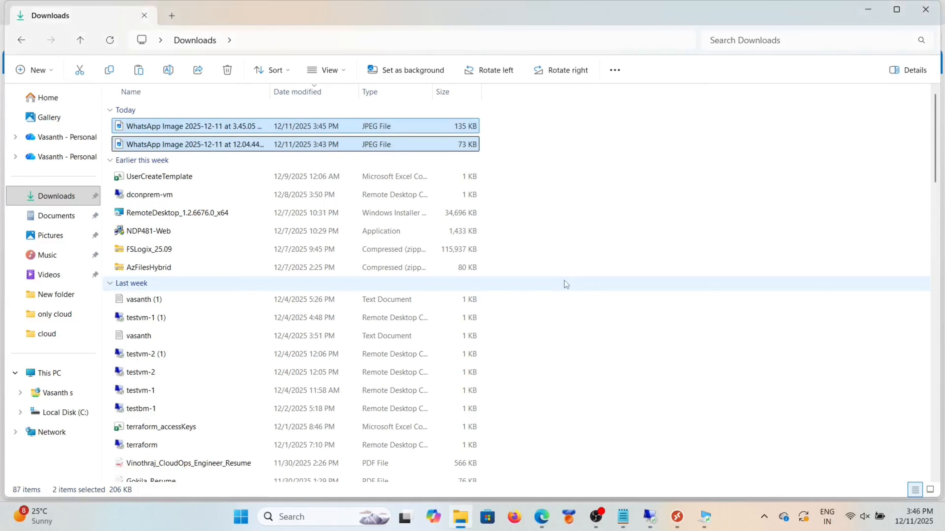
pyautogui.click(869, 10)
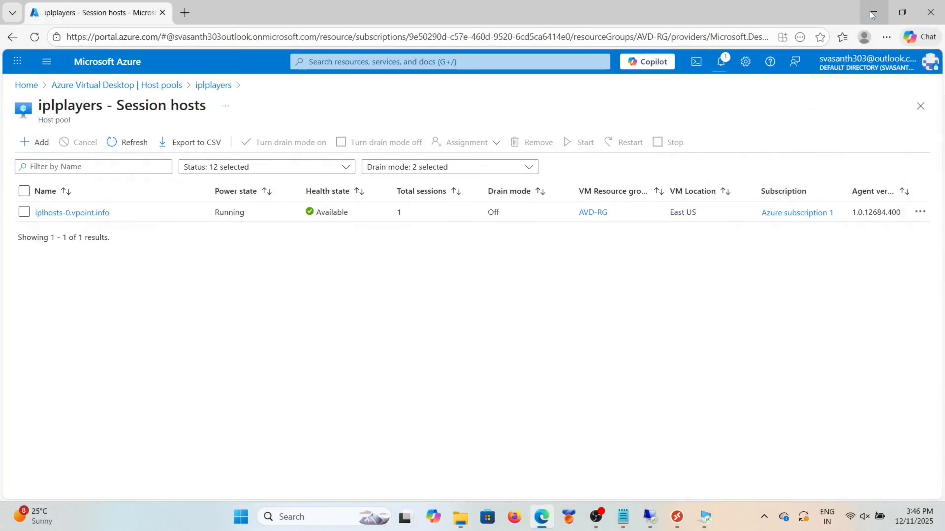
pyautogui.click(704, 517)
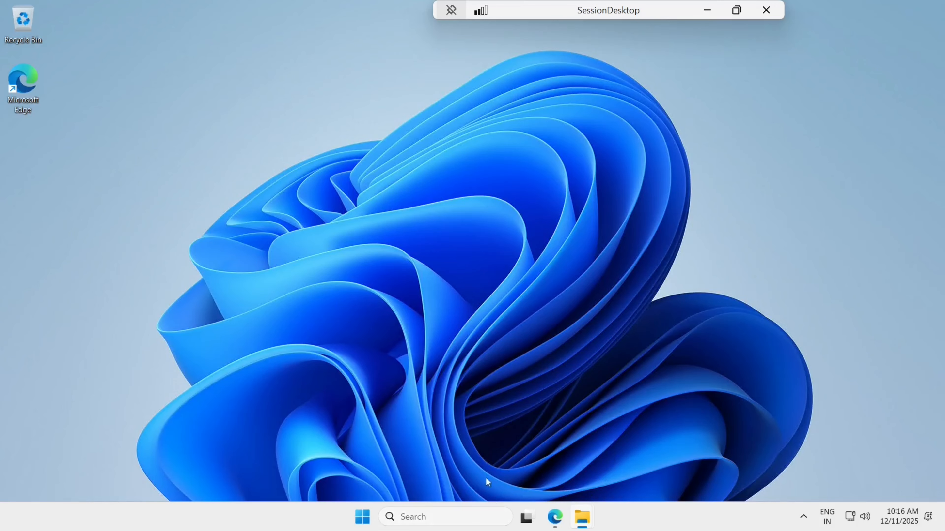
# Step: Shut down the session host from the Start menu and acknowledge the session-ended notice
pyautogui.click(362, 518)
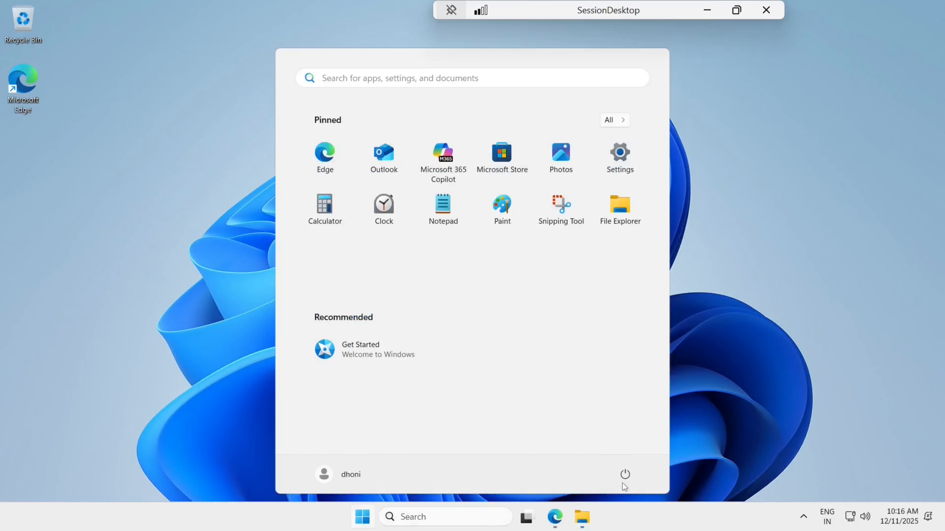
pyautogui.click(624, 474)
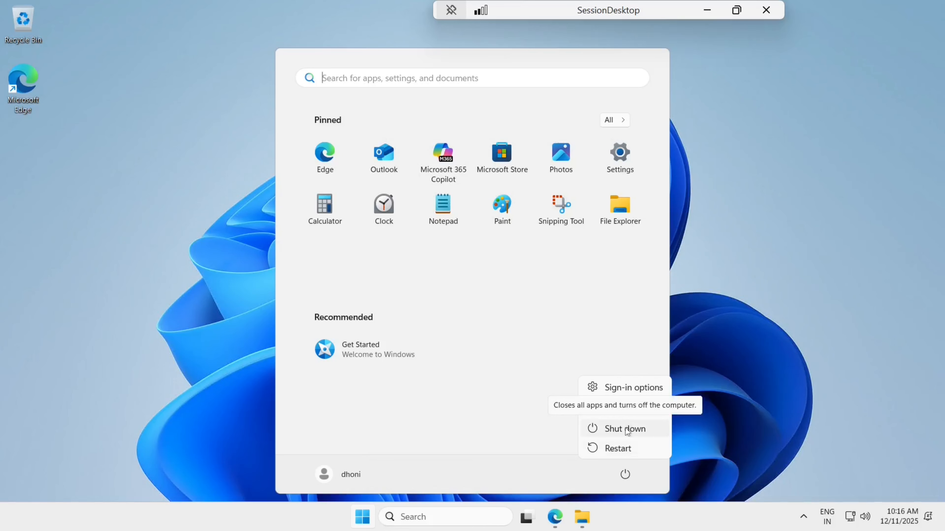
pyautogui.click(626, 430)
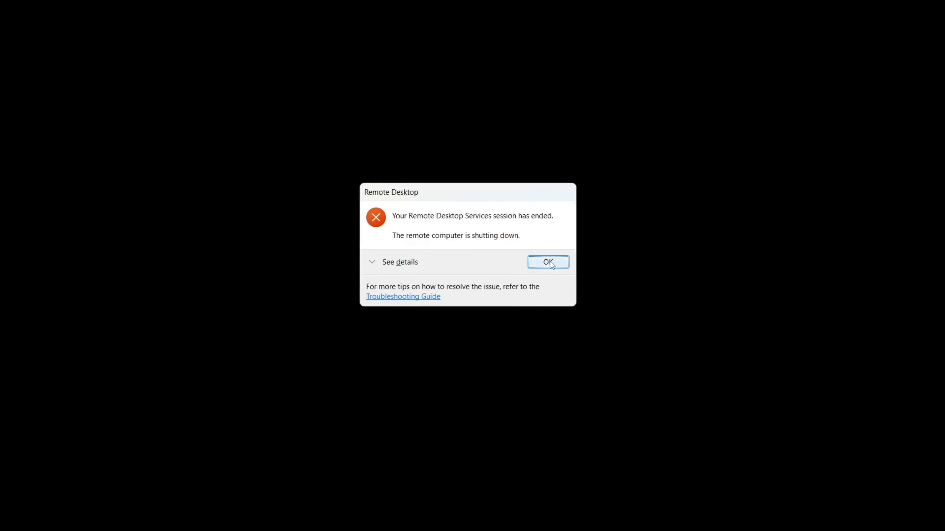
pyautogui.click(549, 263)
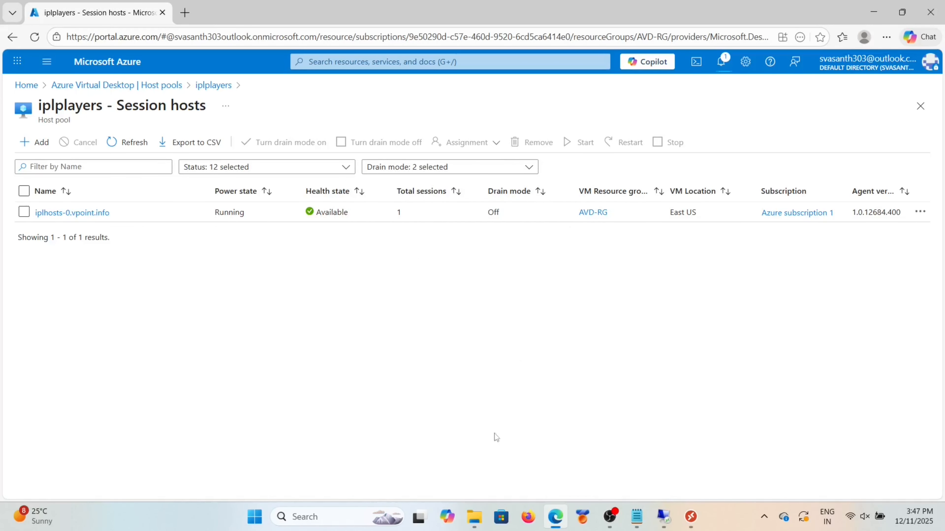
pyautogui.moveTo(694, 519)
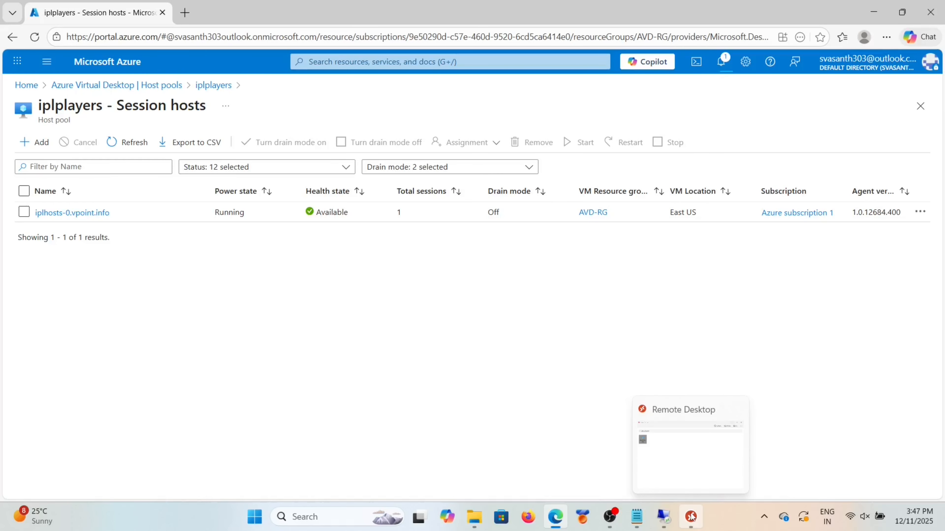
# Step: Refresh session hosts and try connecting to SessionDesktop, dismissing the connection failure
pyautogui.click(137, 141)
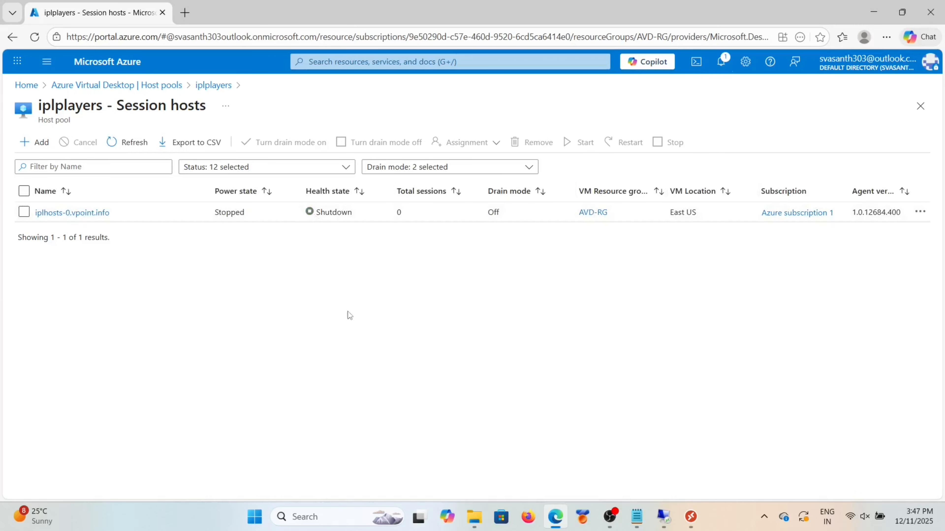
pyautogui.click(689, 517)
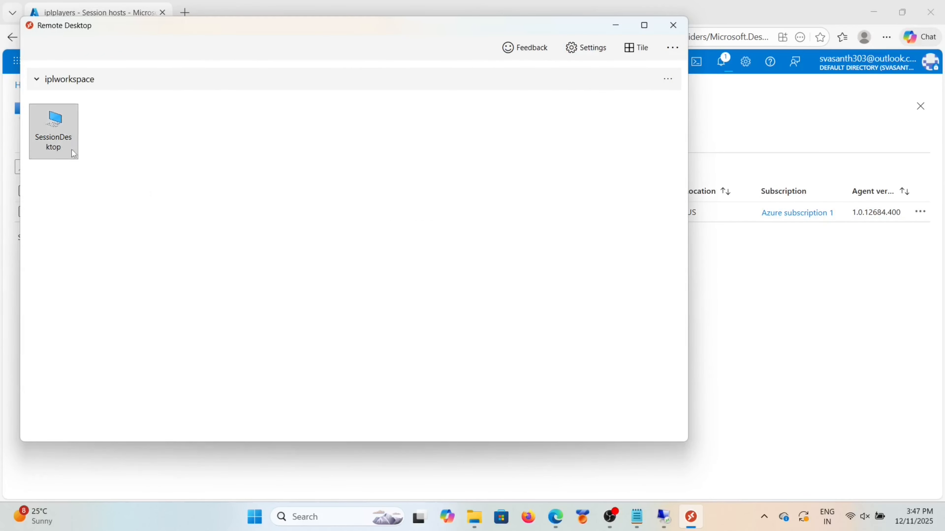
pyautogui.click(68, 145)
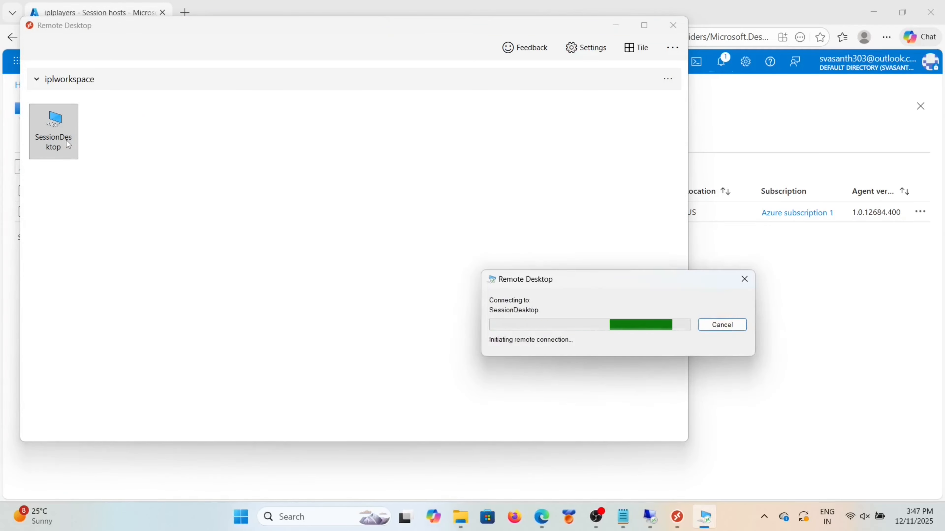
pyautogui.click(747, 318)
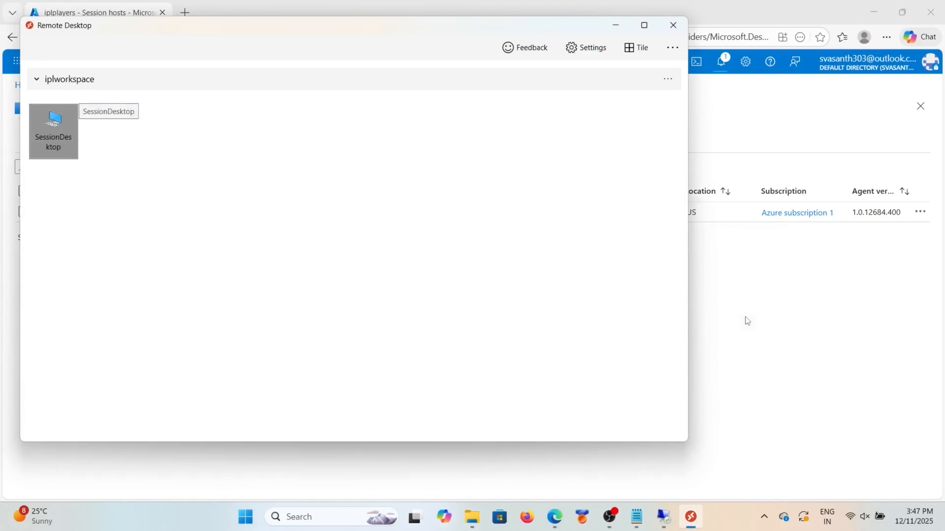
pyautogui.click(615, 25)
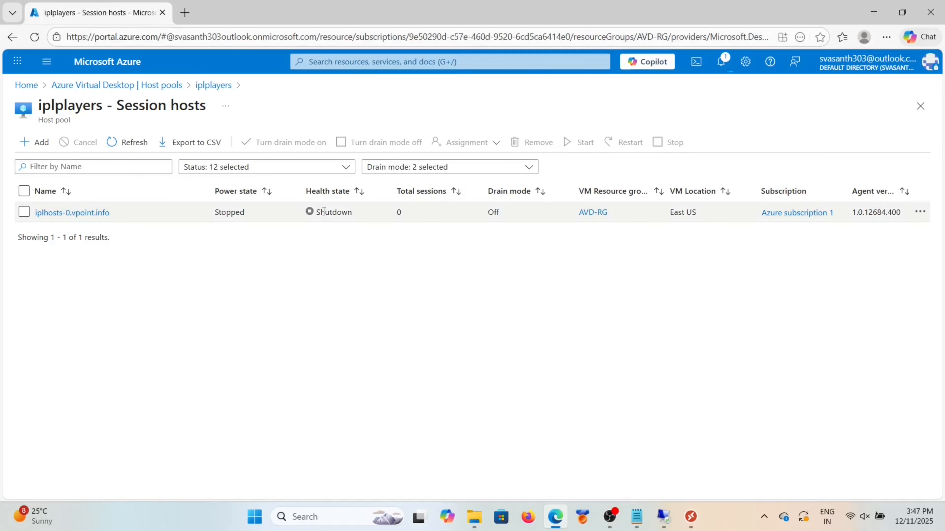
# Step: Start the iplhosts-0.vpoint.info session host and refresh its status
pyautogui.click(24, 212)
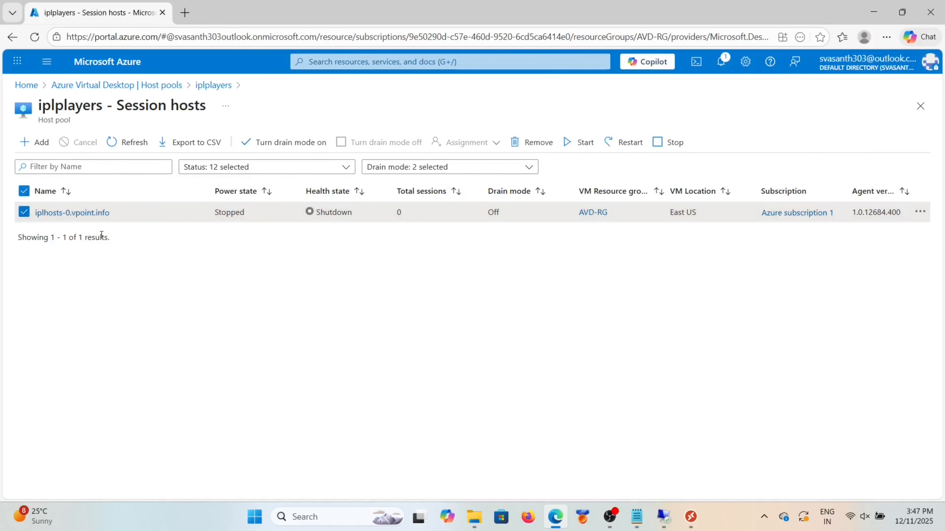
pyautogui.click(576, 143)
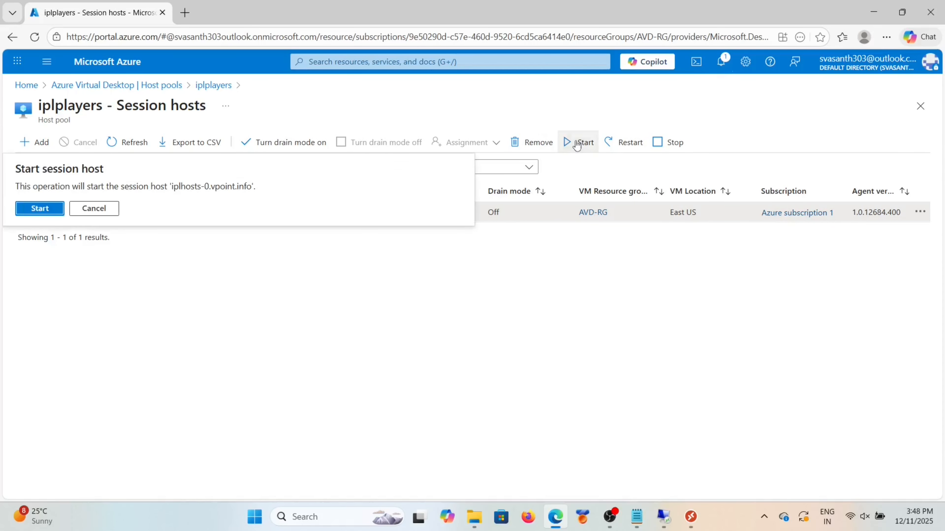
pyautogui.click(40, 209)
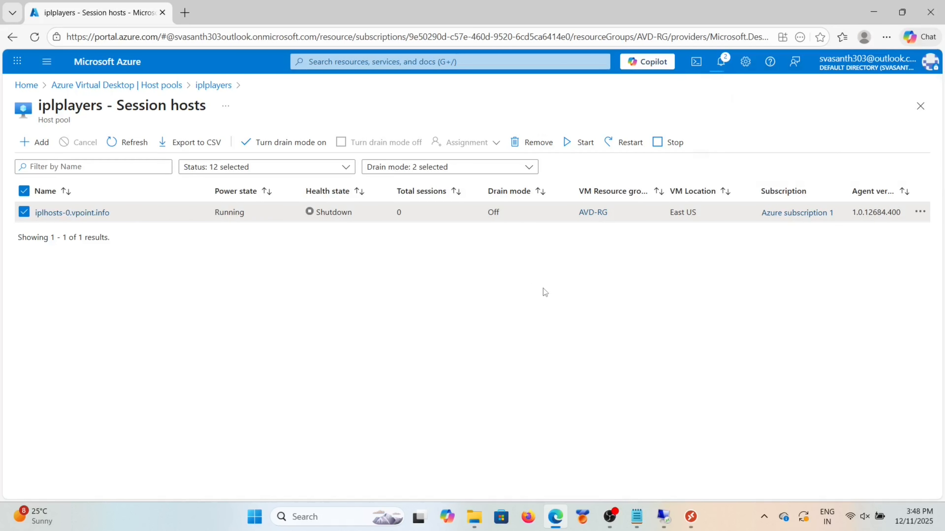
pyautogui.click(123, 142)
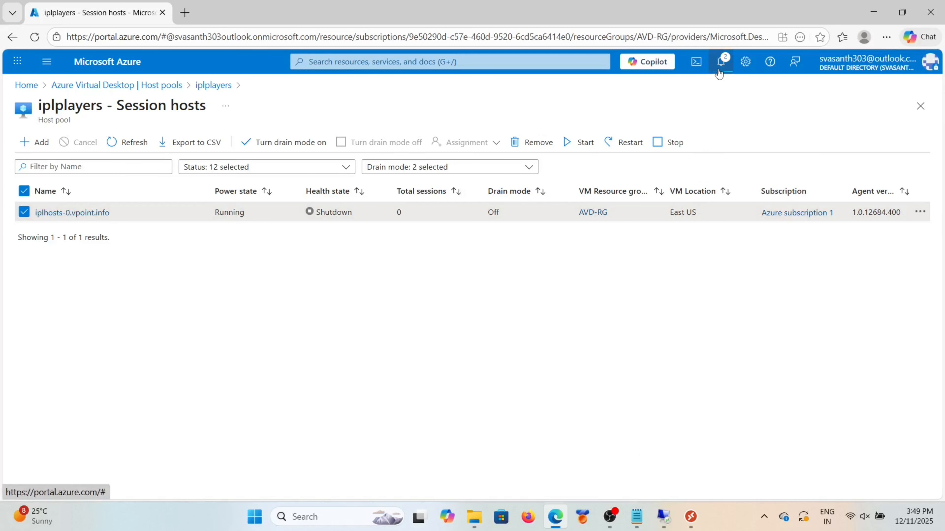
# Step: Dismiss the quota review notification and refresh the session host status again
pyautogui.click(721, 62)
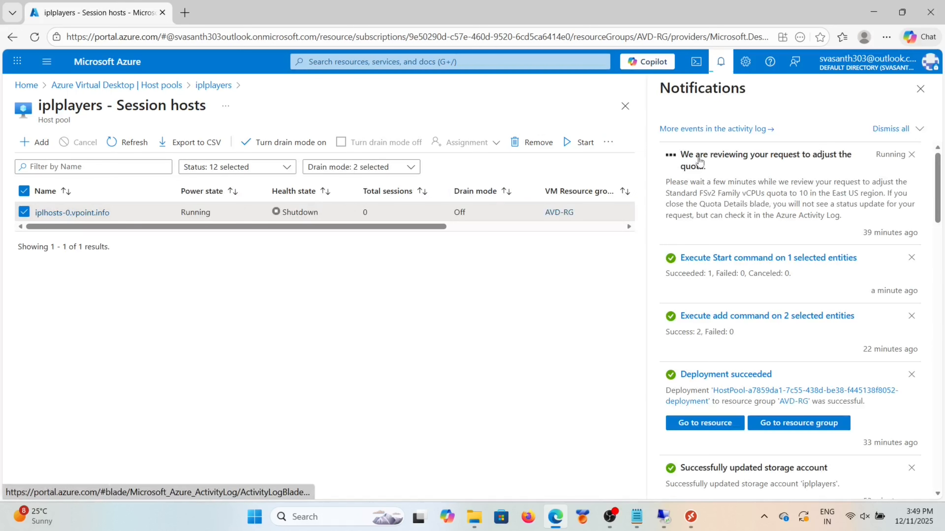
pyautogui.click(911, 154)
pyautogui.click(920, 88)
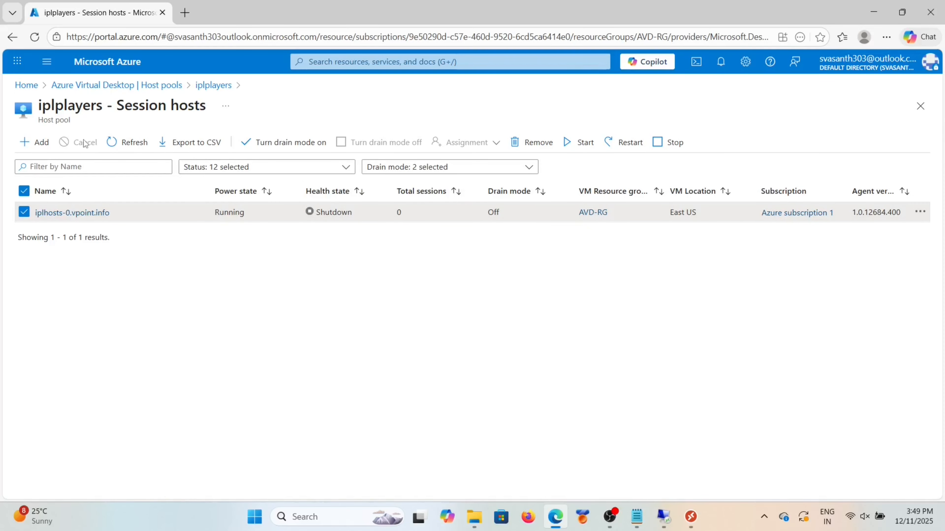
pyautogui.click(129, 148)
# Step: Launch the SessionDesktop connection from iplworkspace and type the account password into the Windows Security prompt
pyautogui.click(691, 517)
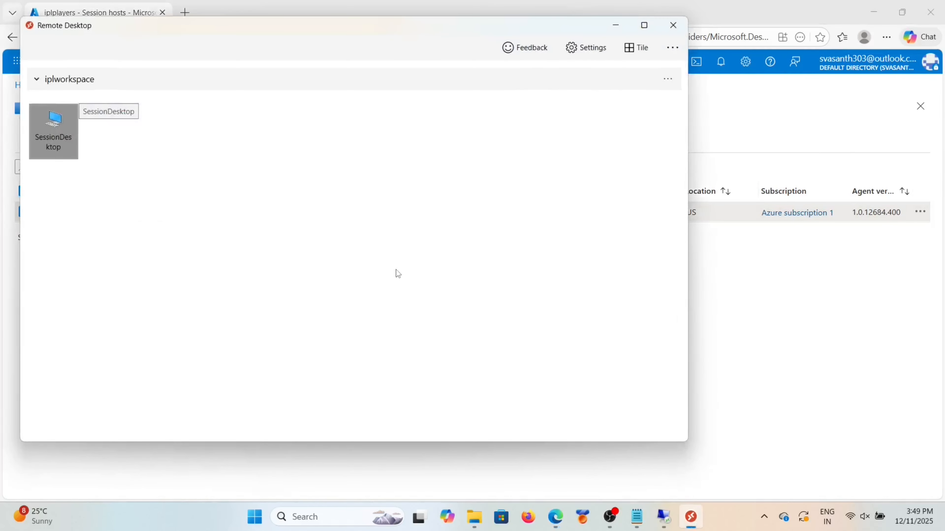
pyautogui.doubleClick(74, 140)
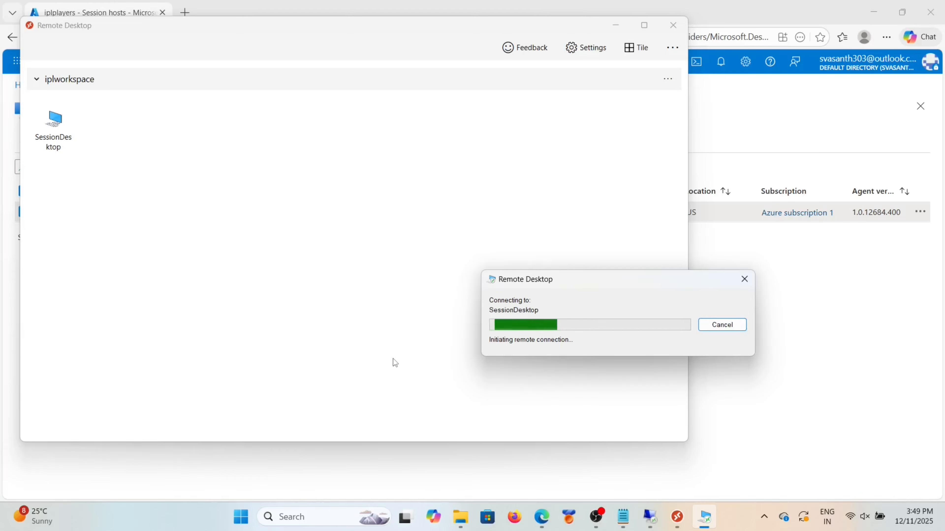
pyautogui.press('capslock')
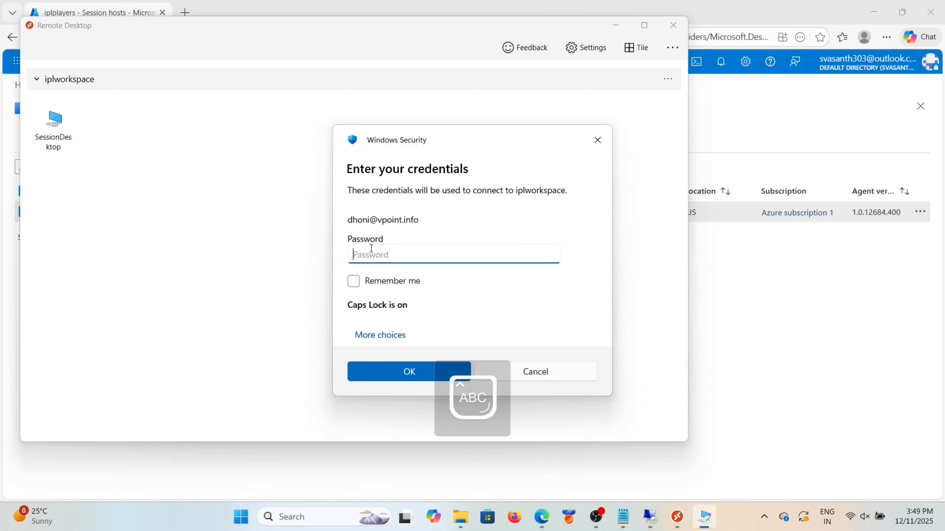
pyautogui.write('•')
pyautogui.press('capslock')
pyautogui.write('•••••••••')
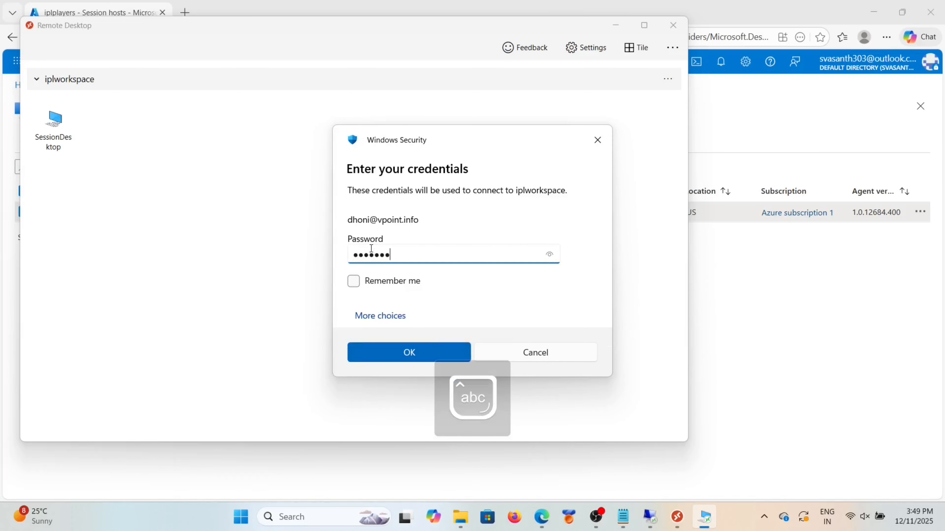
pyautogui.press('BackSpace')
pyautogui.press('BackSpace')
pyautogui.press('BackSpace')
pyautogui.press('BackSpace')
pyautogui.press('BackSpace')
pyautogui.press('BackSpace')
pyautogui.press('BackSpace')
pyautogui.press('BackSpace')
pyautogui.press('BackSpace')
pyautogui.press('BackSpace')
pyautogui.write('••')
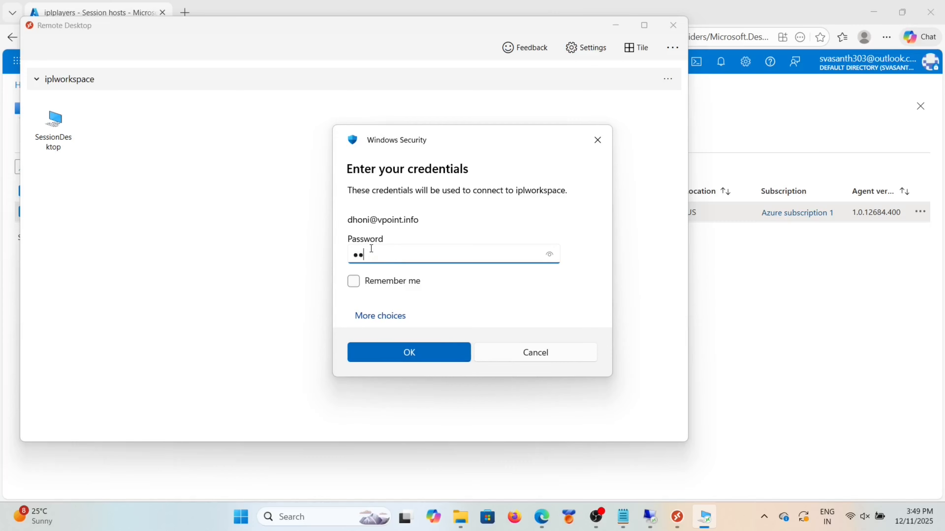
pyautogui.press('capslock')
pyautogui.write('•')
pyautogui.press('capslock')
pyautogui.write('•••••••••••')
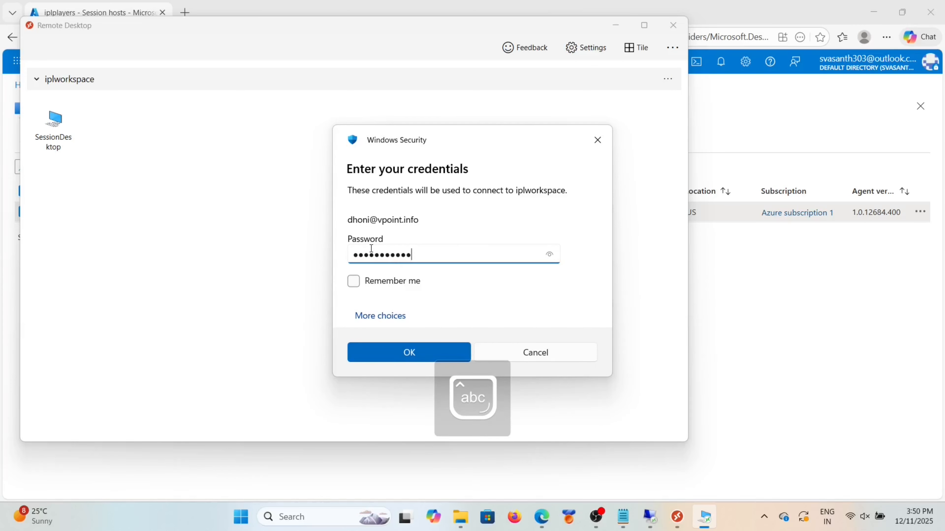
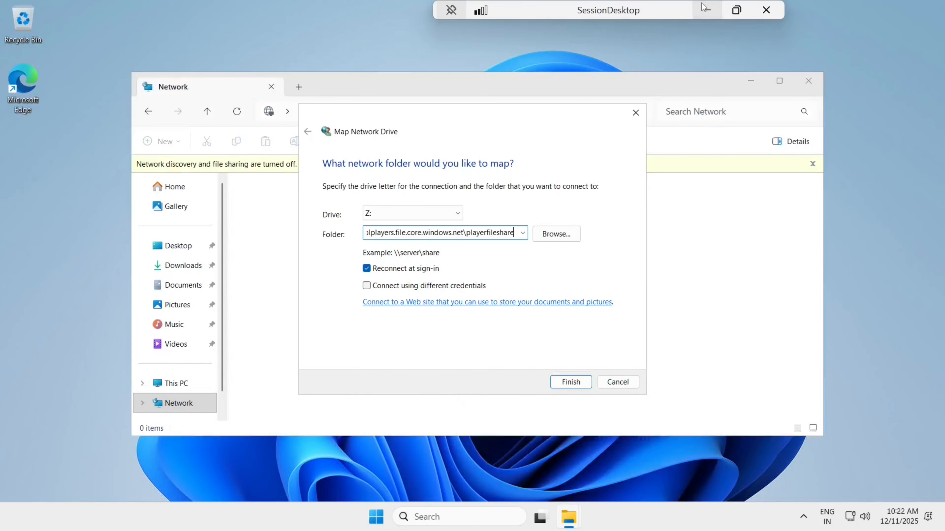
# Step: Minimize the full-screen SessionDesktop session and the Remote Desktop client to reveal the Azure portal
pyautogui.click(707, 9)
pyautogui.click(615, 28)
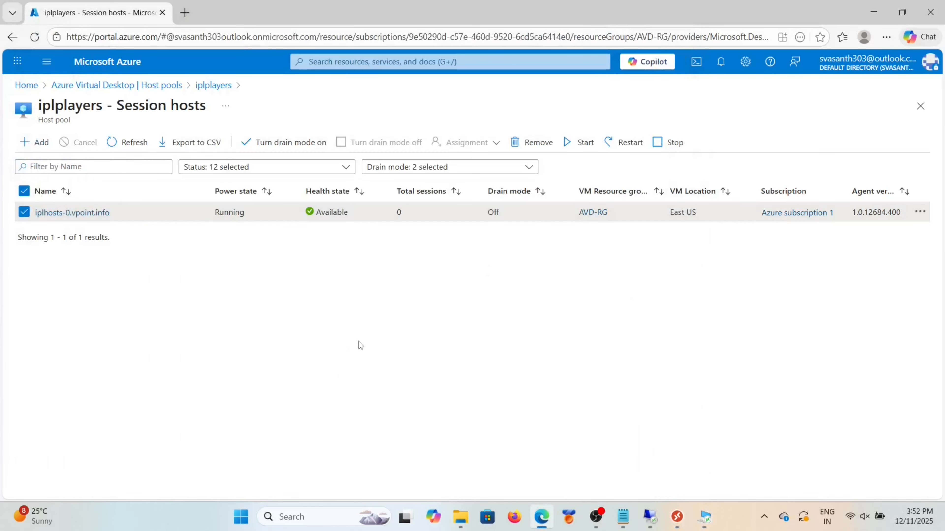
# Step: Open the portal Home in a new tab and continue with the signed-in account
pyautogui.rightClick(32, 85)
pyautogui.click(48, 92)
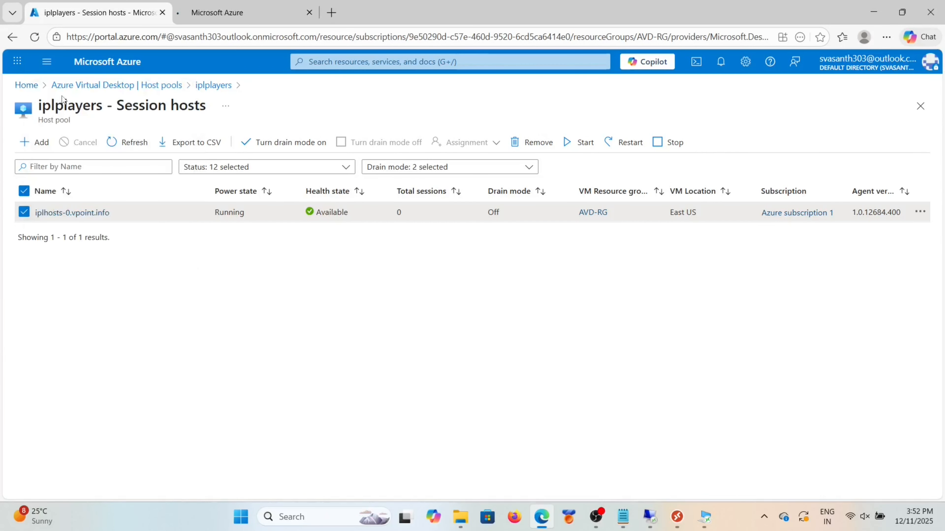
pyautogui.click(233, 11)
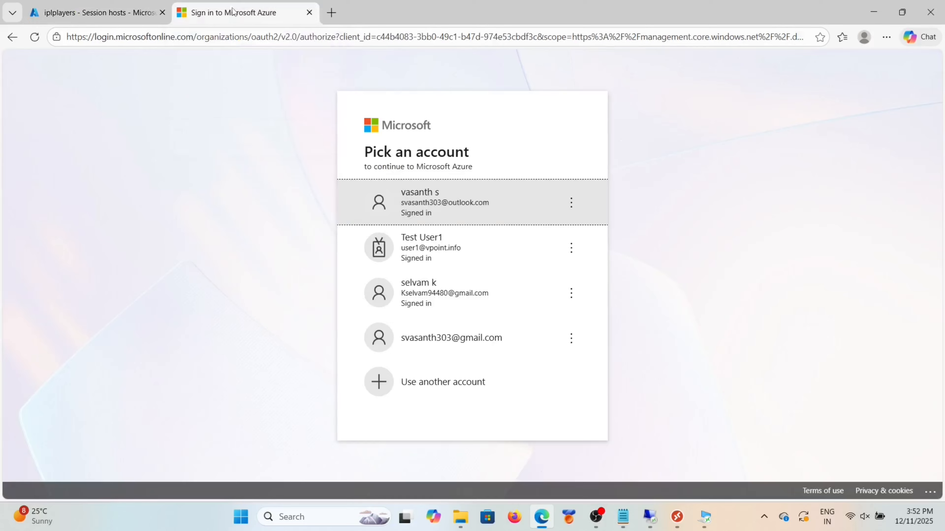
pyautogui.click(451, 196)
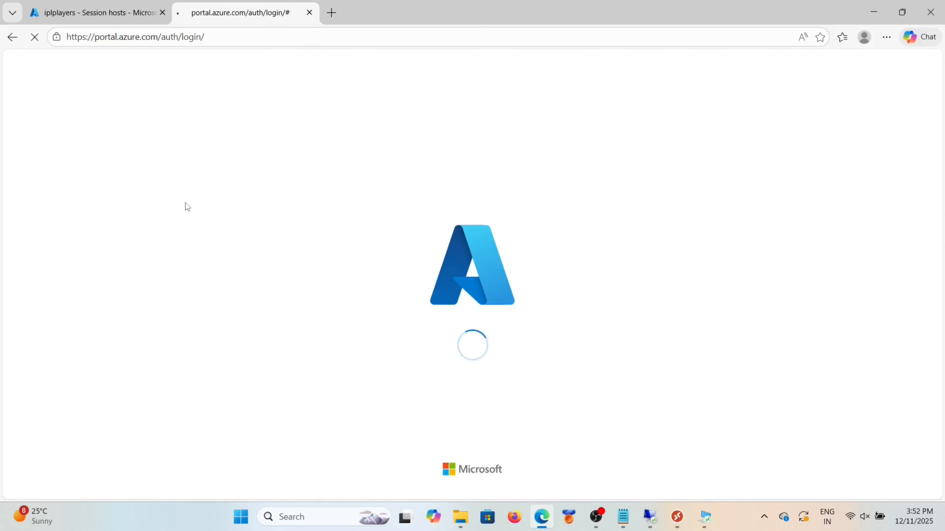
# Step: Navigate to Storage accounts > iplplayers > File shares > iplplayerfile to view its overview
pyautogui.click(240, 144)
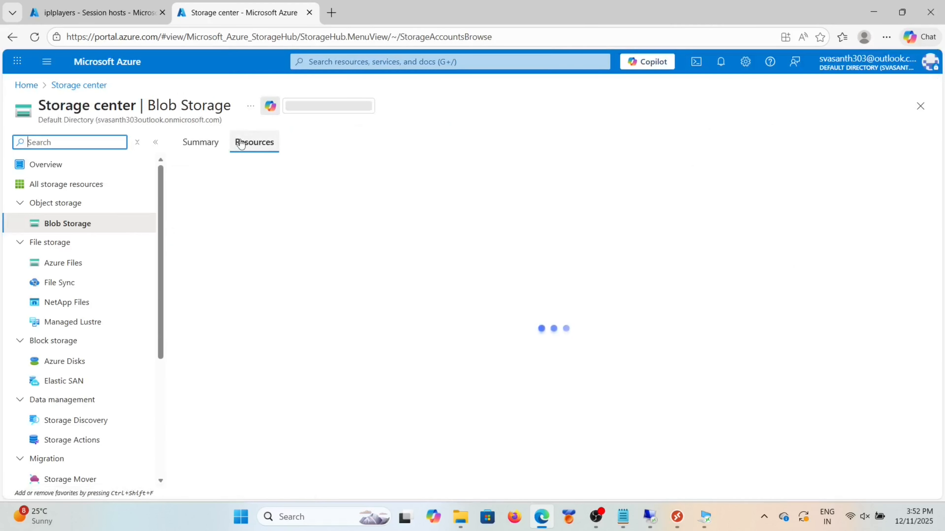
pyautogui.scroll(-3, 81, 407)
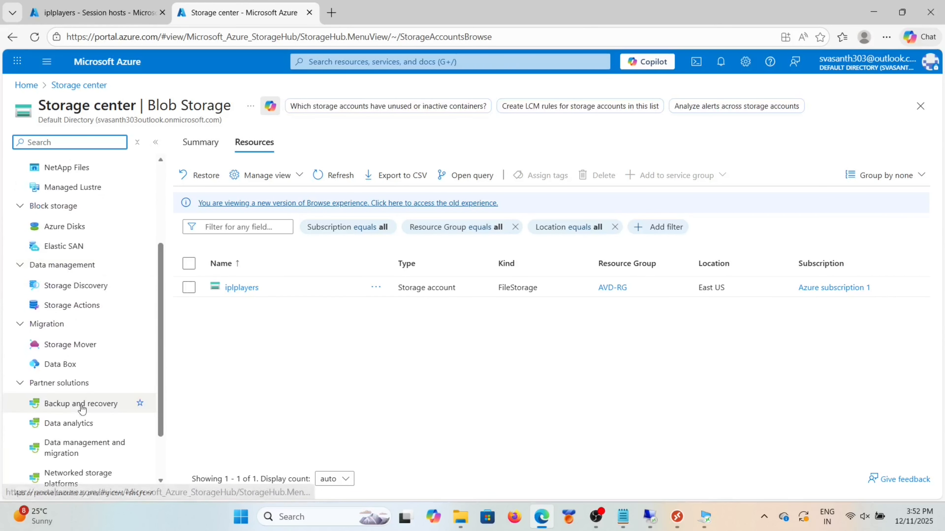
pyautogui.scroll(3, 86, 372)
pyautogui.click(238, 288)
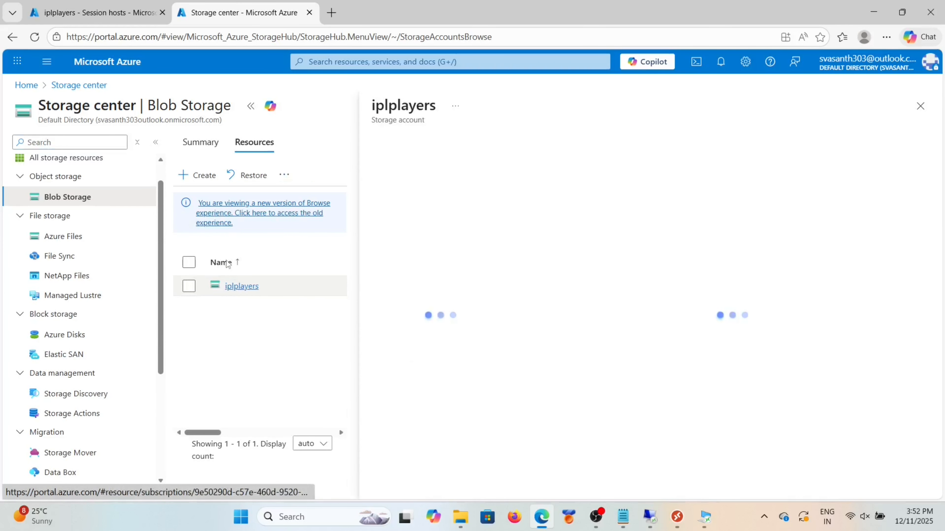
pyautogui.click(250, 106)
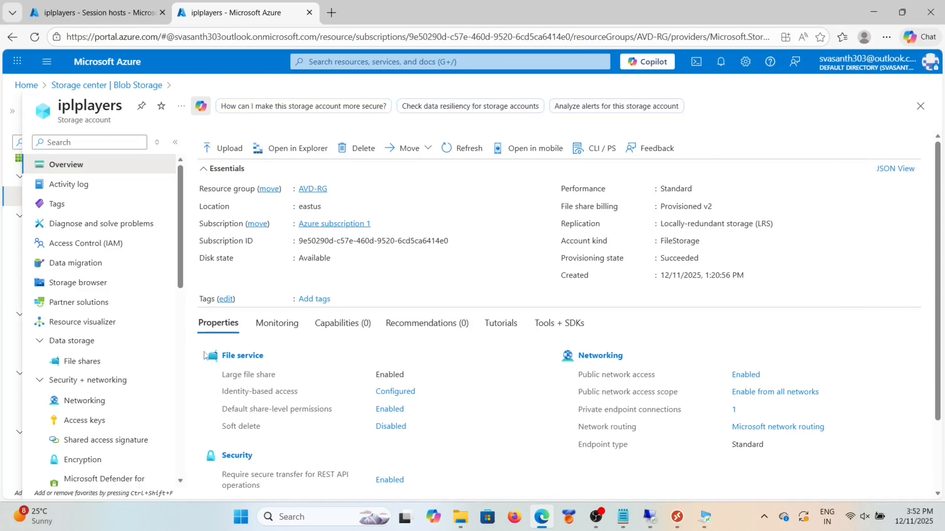
pyautogui.click(72, 356)
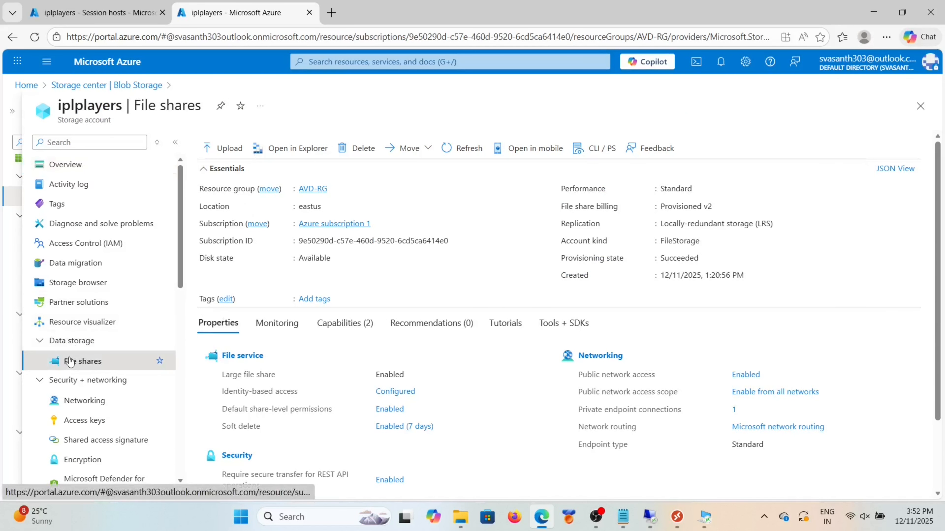
pyautogui.click(177, 143)
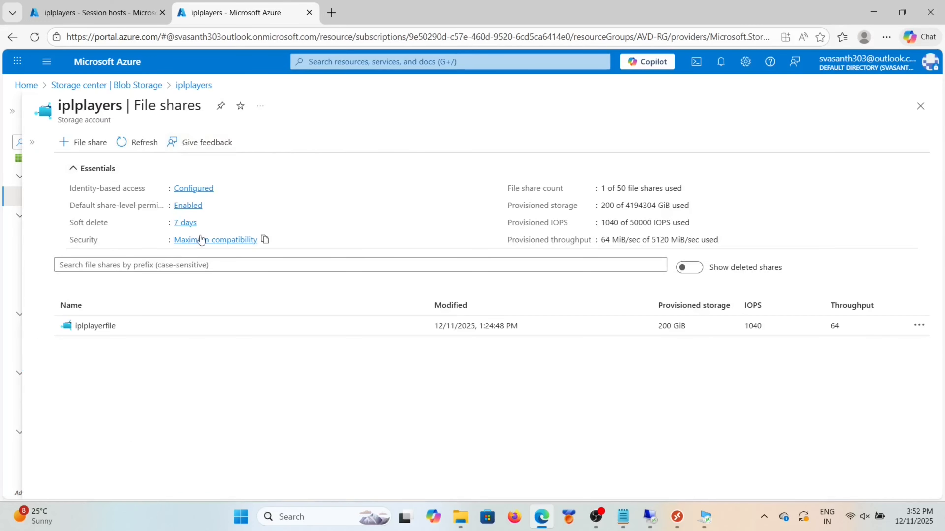
pyautogui.click(95, 326)
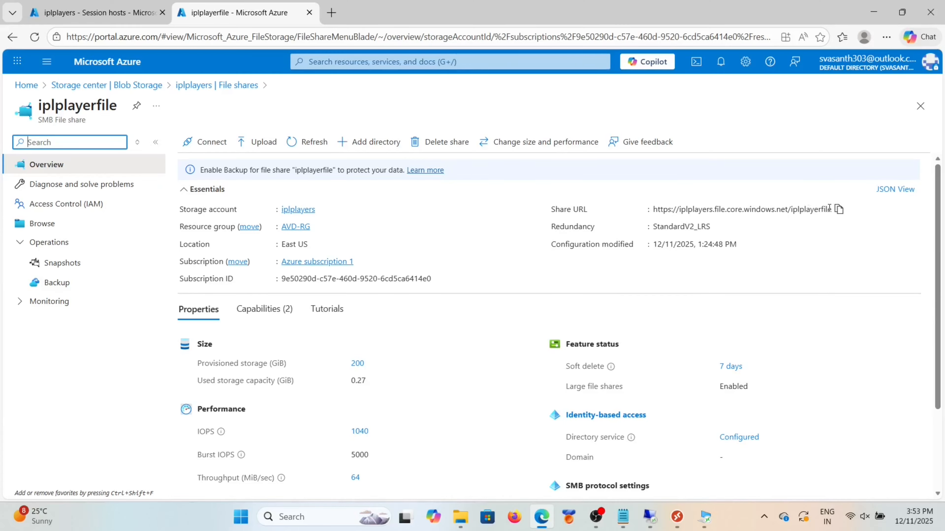
# Step: Correct the folder path to \\iplplayers.file.core.windows.net\iplplayerfile and finish mapping drive Z:
pyautogui.click(714, 525)
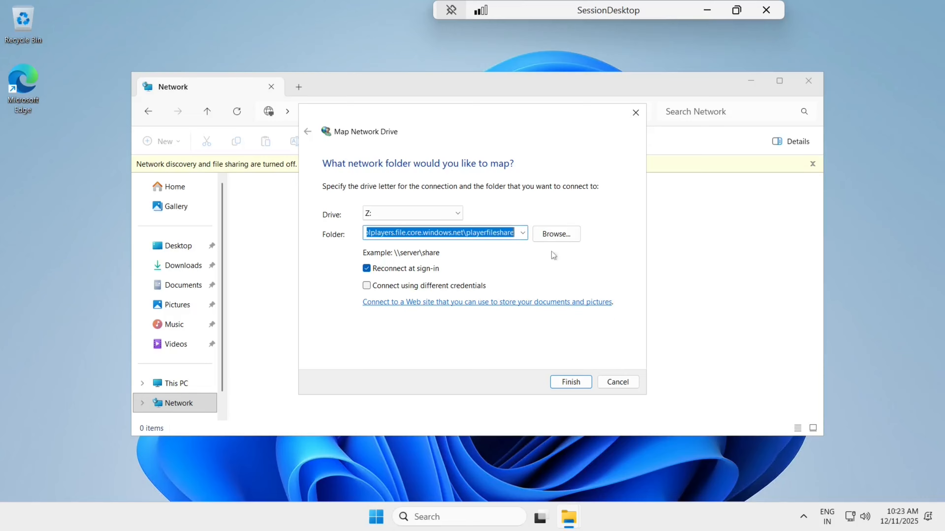
pyautogui.click(511, 232)
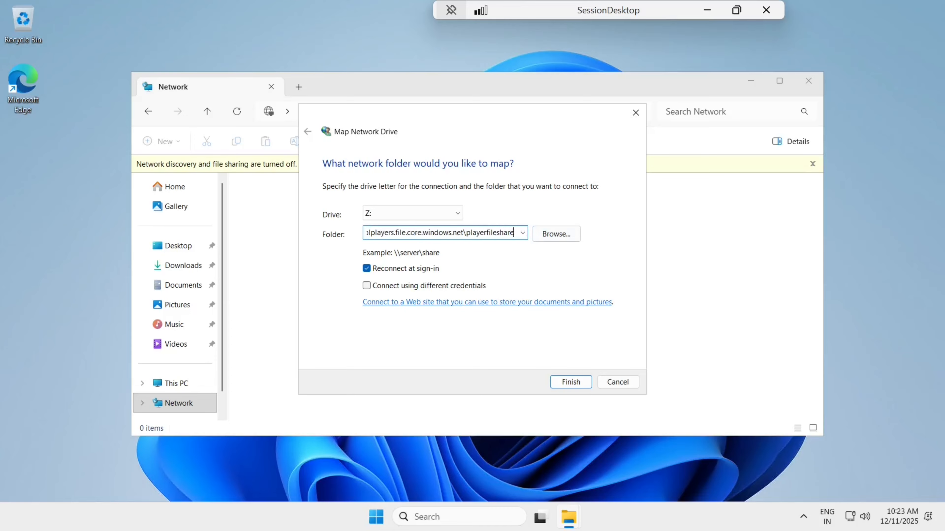
pyautogui.press('BackSpace')
pyautogui.press('BackSpace')
pyautogui.press('BackSpace')
pyautogui.press('BackSpace')
pyautogui.press('BackSpace')
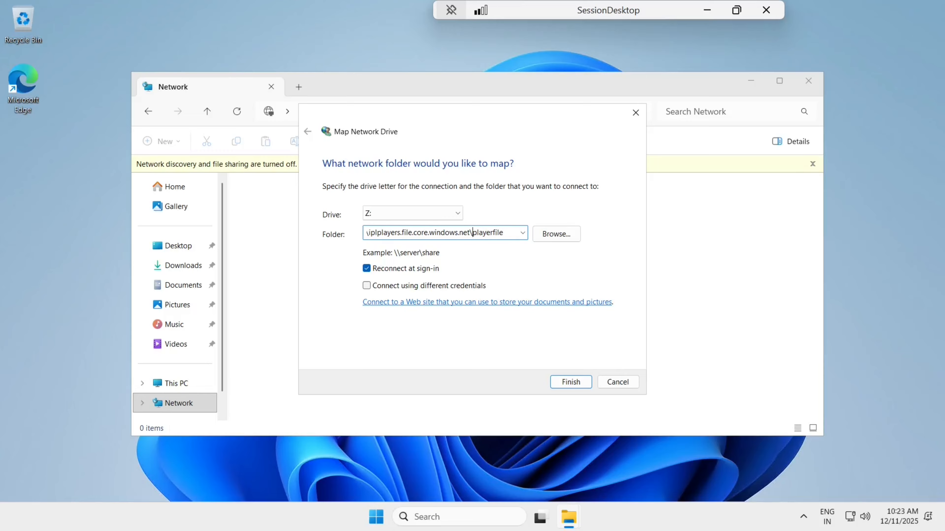
pyautogui.write('ipl')
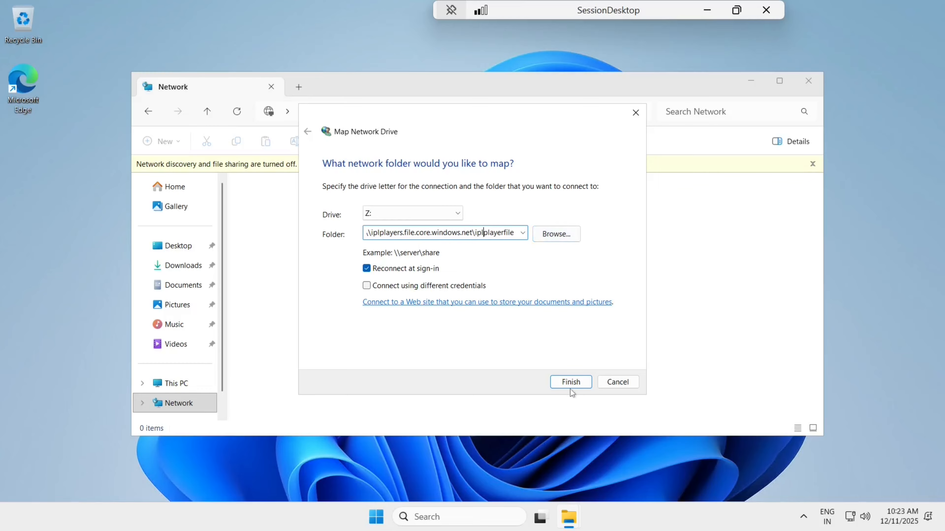
pyautogui.click(570, 382)
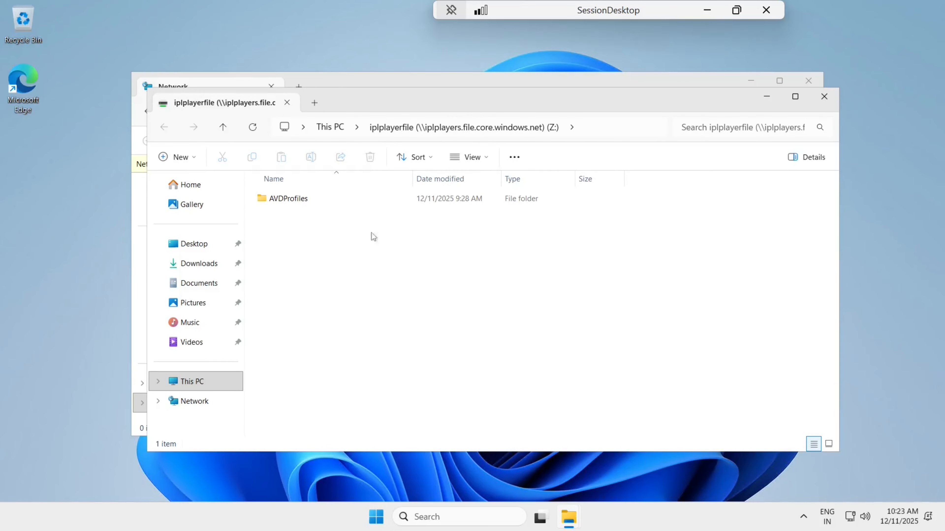
# Step: Set the first WhatsApp image in AVDProfiles as the desktop background, then close Explorer windows
pyautogui.doubleClick(308, 198)
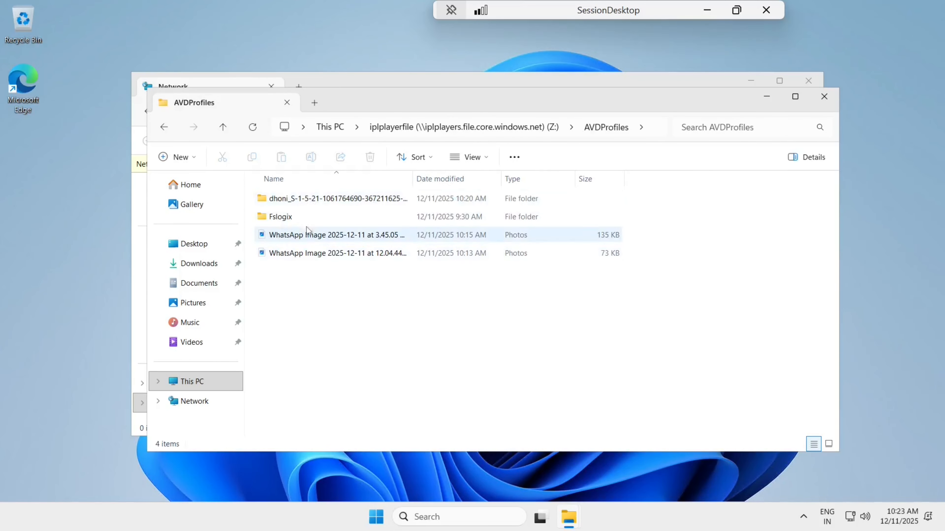
pyautogui.click(306, 236)
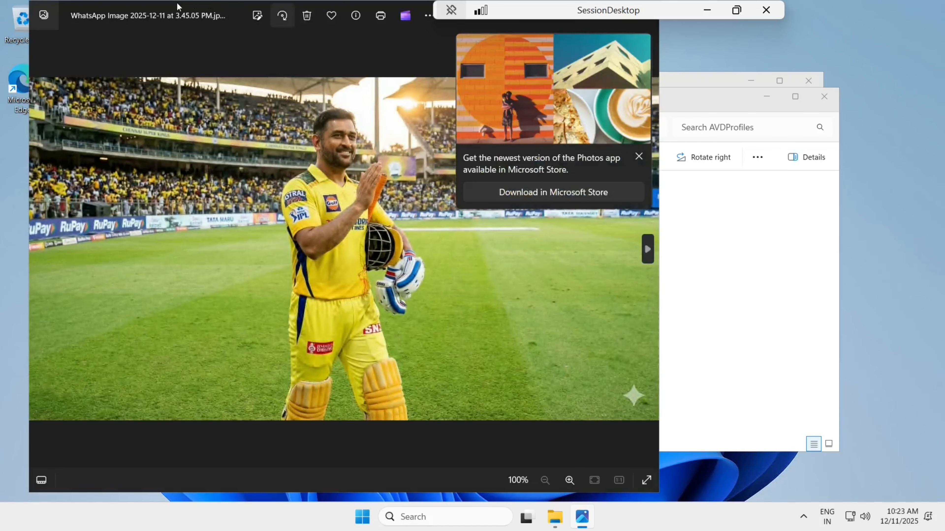
pyautogui.moveTo(177, 6); pyautogui.dragTo(171, 99)
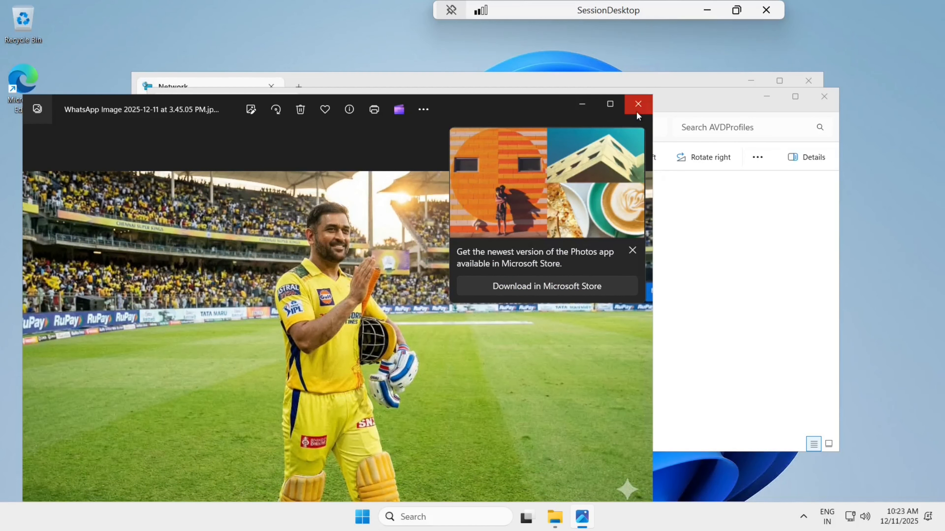
pyautogui.click(636, 114)
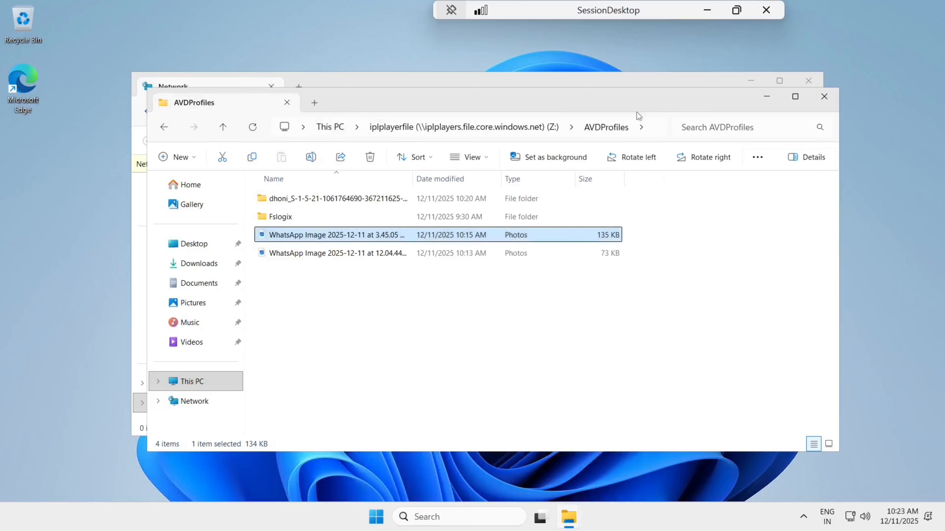
pyautogui.click(549, 158)
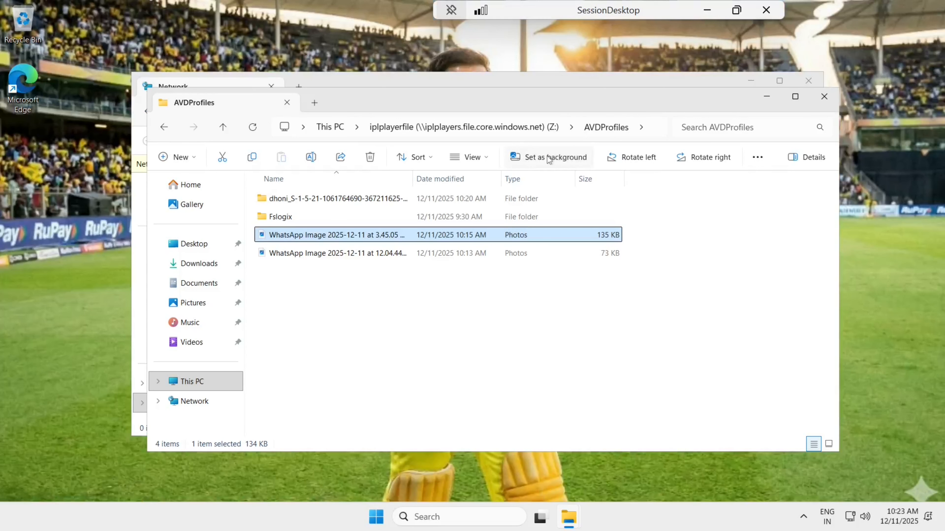
pyautogui.click(360, 373)
pyautogui.click(824, 97)
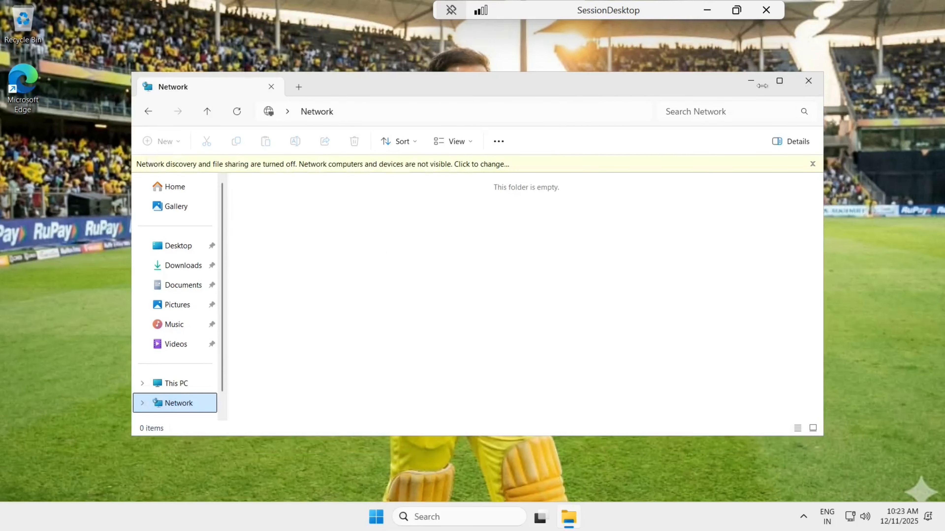
pyautogui.click(750, 82)
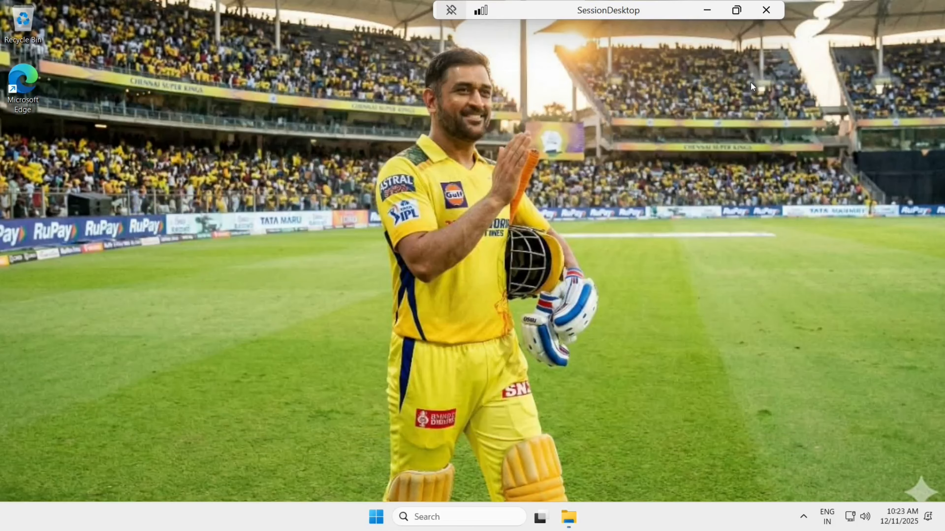
# Step: Launch Edge, finish its first-run setup without importing data, and search for mxkitdhoni
pyautogui.click(377, 524)
pyautogui.click(94, 166)
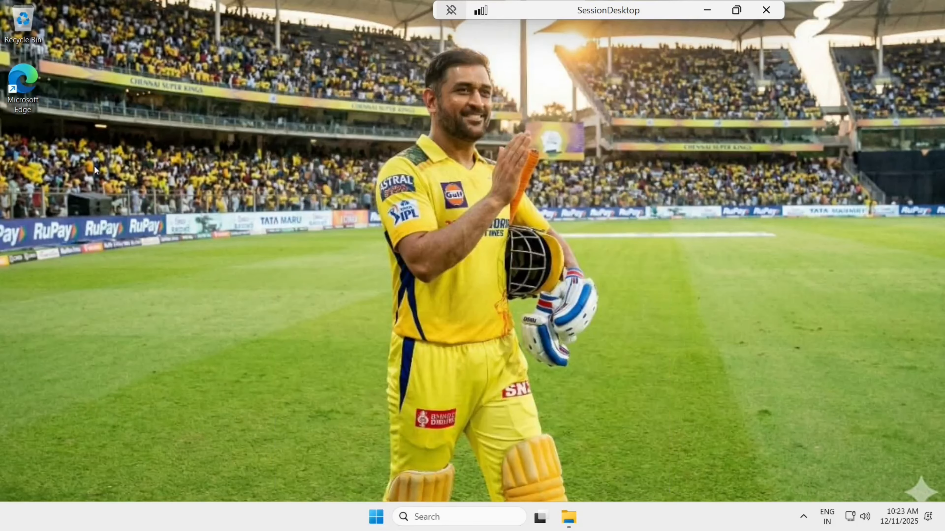
pyautogui.doubleClick(24, 83)
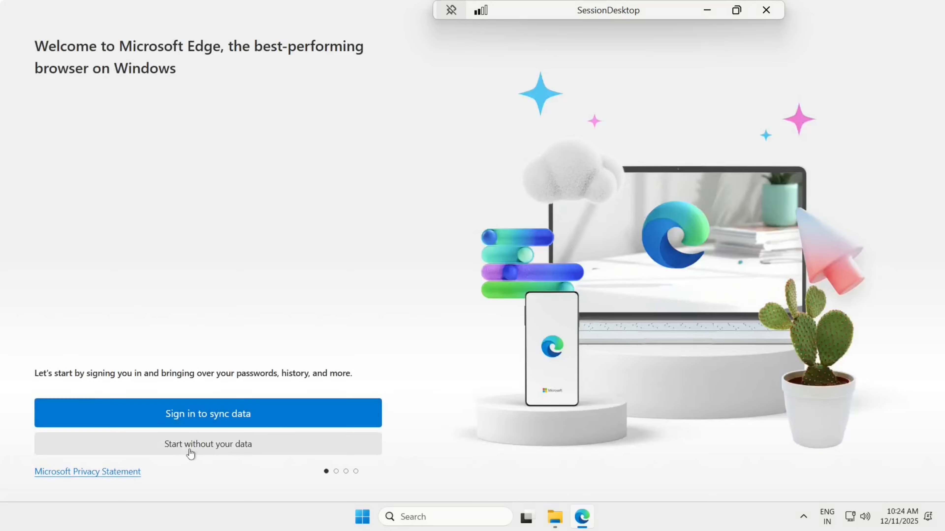
pyautogui.click(189, 448)
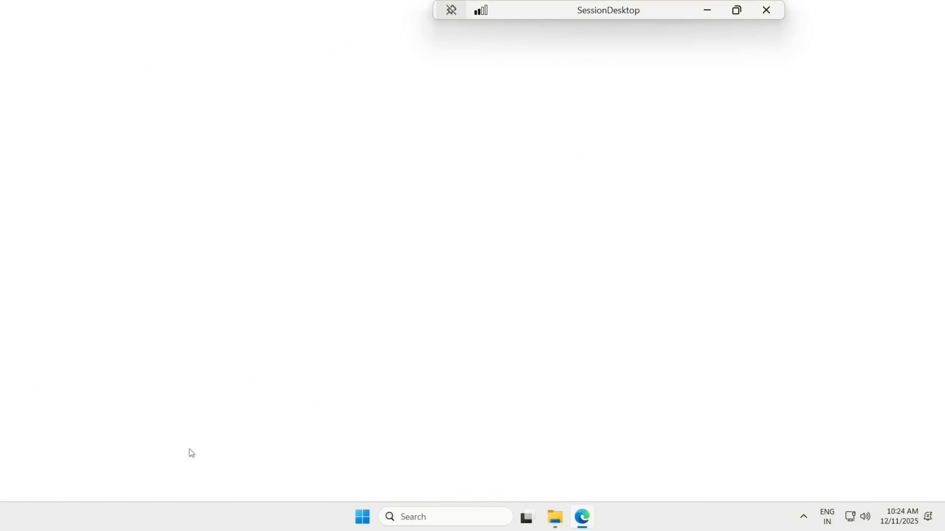
pyautogui.click(112, 450)
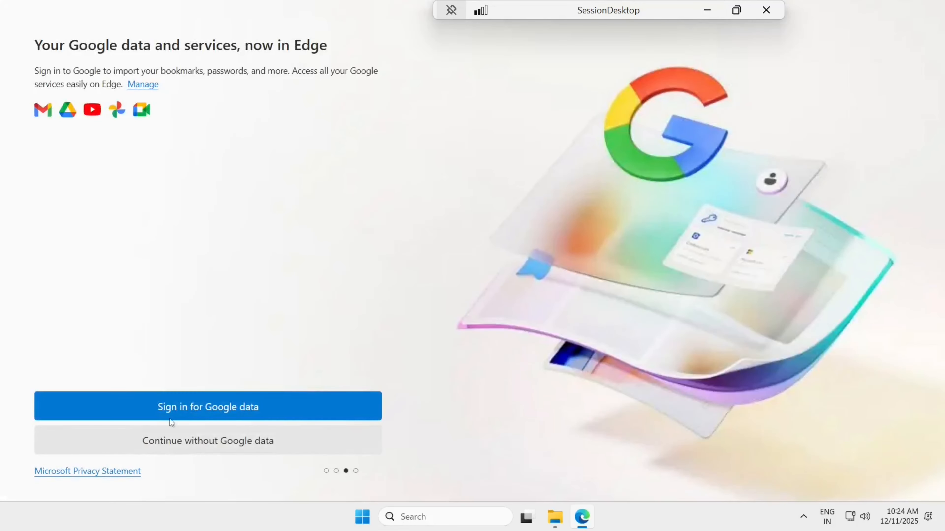
pyautogui.click(170, 445)
pyautogui.click(126, 445)
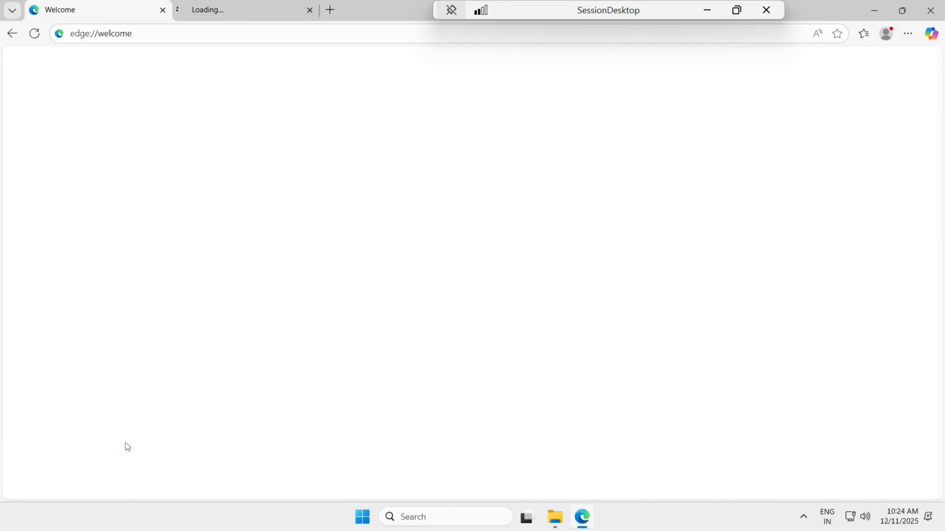
pyautogui.click(97, 441)
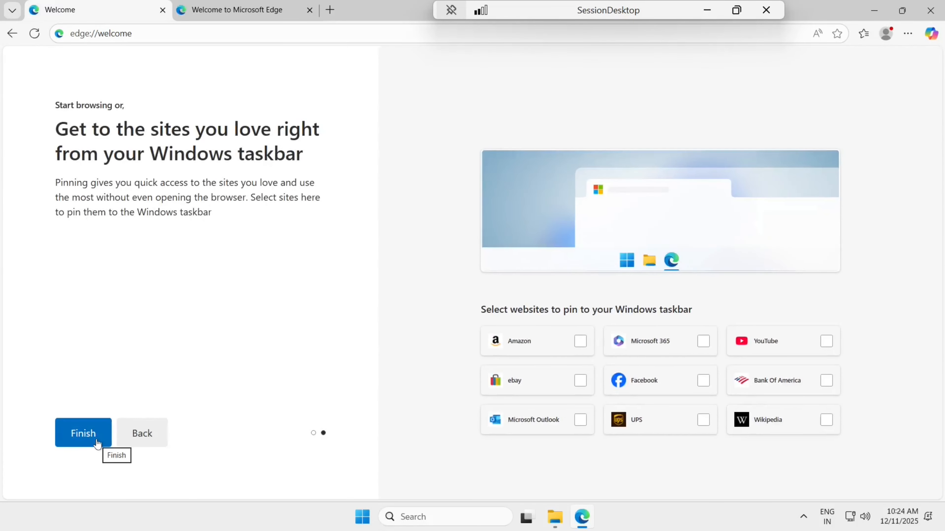
pyautogui.click(96, 440)
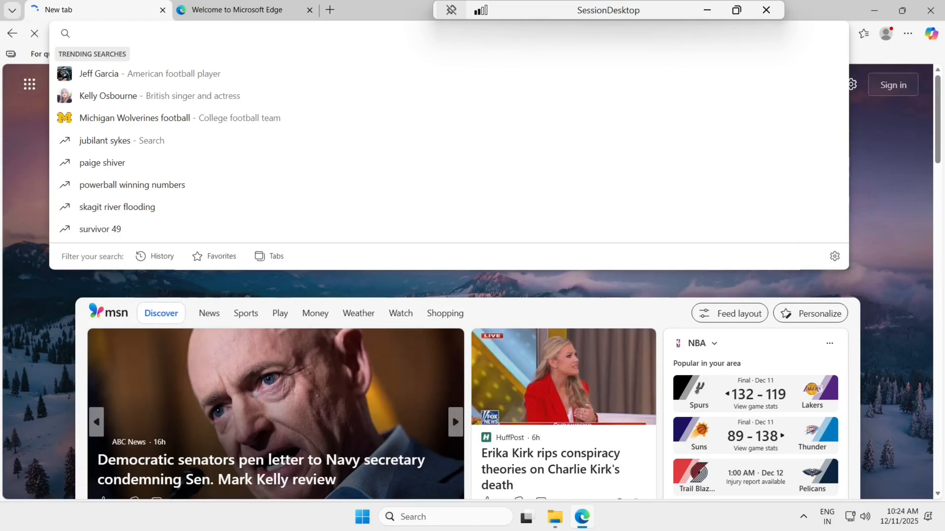
pyautogui.write('mxkit')
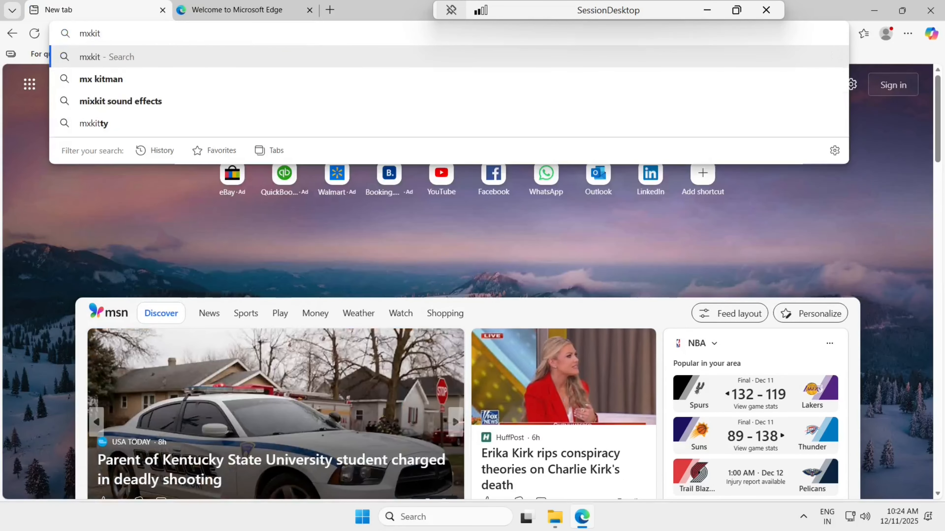
pyautogui.write('dhoni')
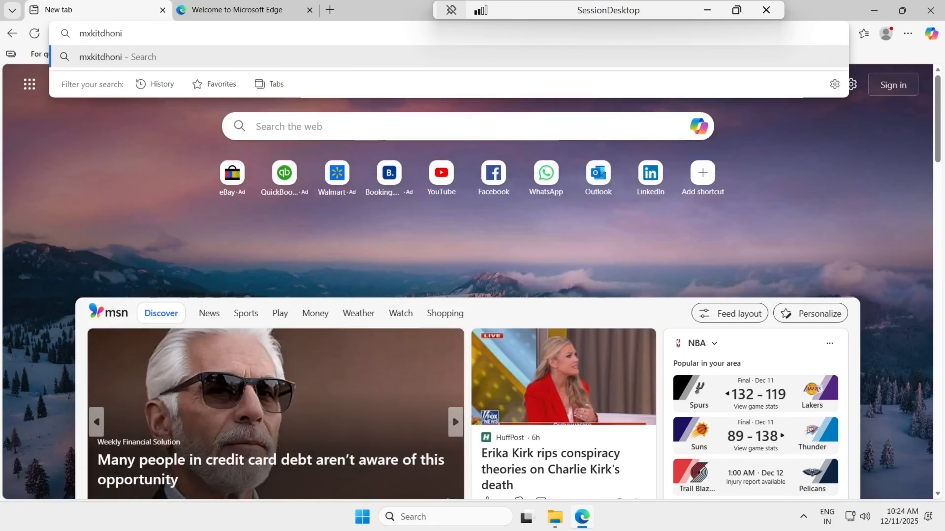
pyautogui.press('Return')
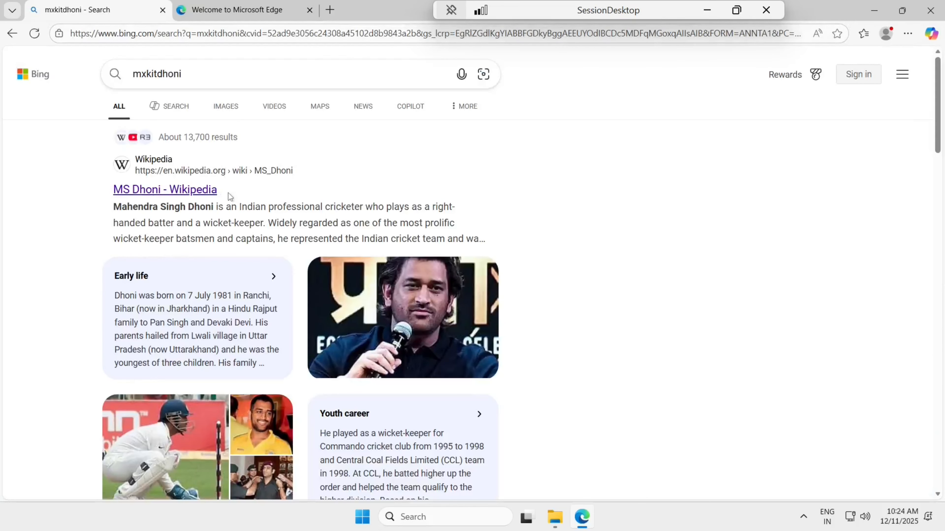
# Step: Change the Bing search to "mxkit videos" and run it
pyautogui.scroll(-10, 228, 194)
pyautogui.scroll(-3, 228, 193)
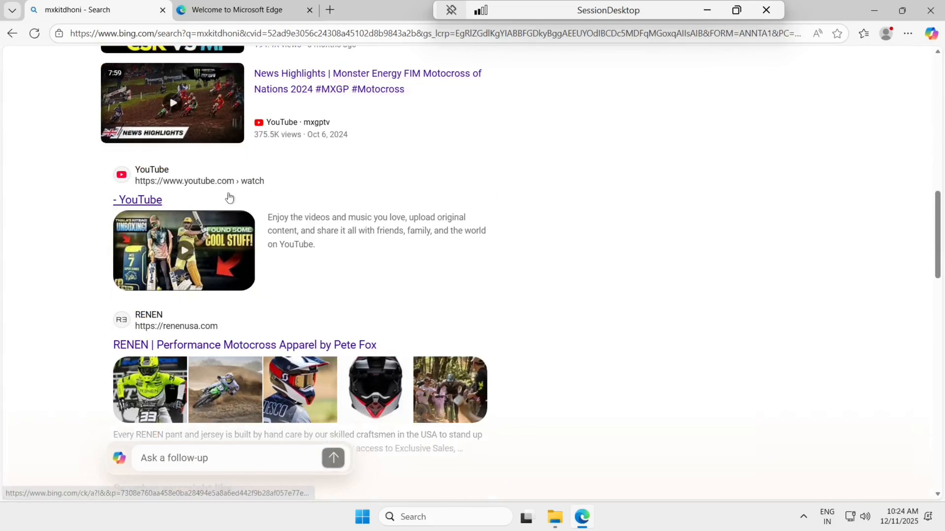
pyautogui.scroll(-8, 229, 198)
pyautogui.scroll(6, 229, 198)
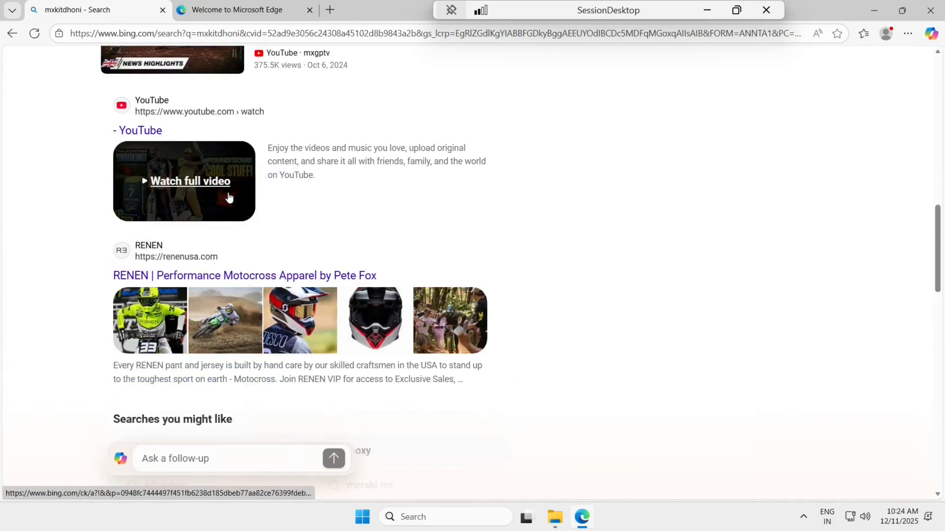
pyautogui.scroll(-3, 228, 193)
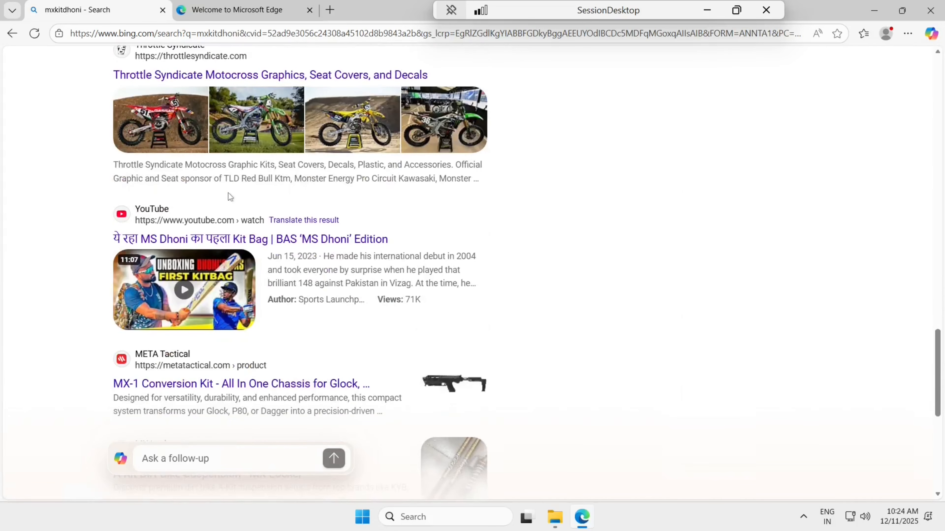
pyautogui.scroll(-4, 228, 193)
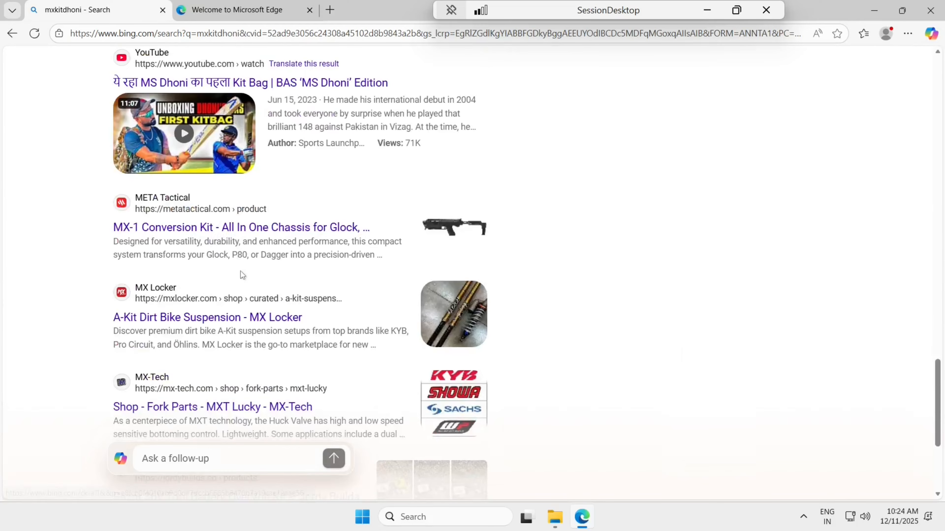
pyautogui.scroll(15, 206, 409)
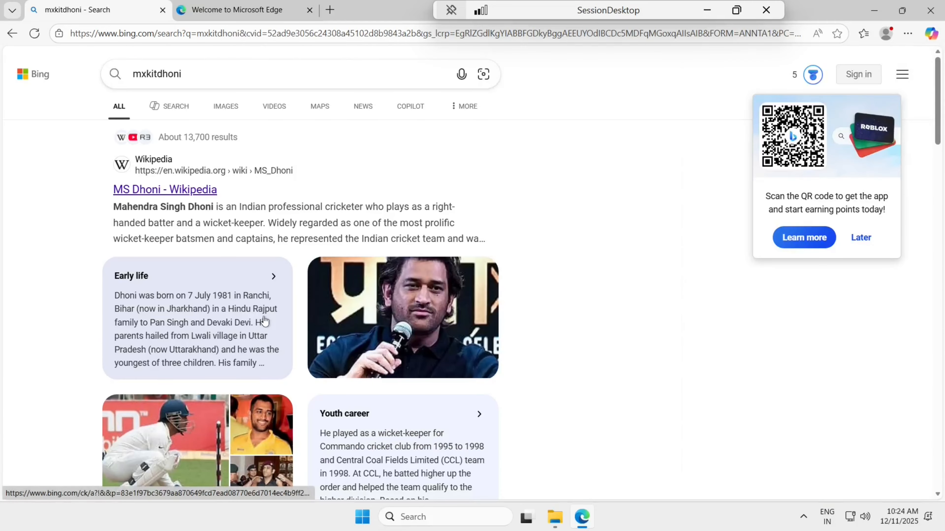
pyautogui.click(208, 73)
pyautogui.press('BackSpace')
pyautogui.press('BackSpace')
pyautogui.press('BackSpace')
pyautogui.press('BackSpace')
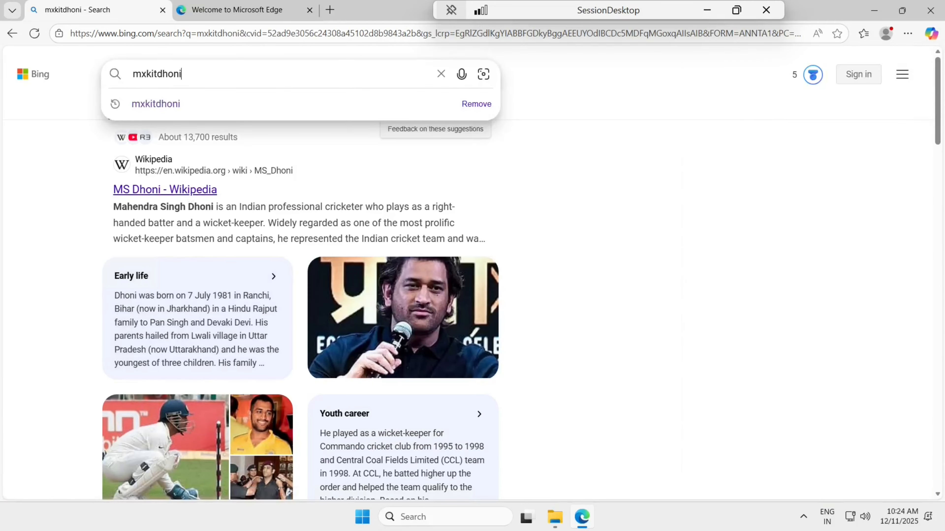
pyautogui.press('BackSpace')
pyautogui.write('videos')
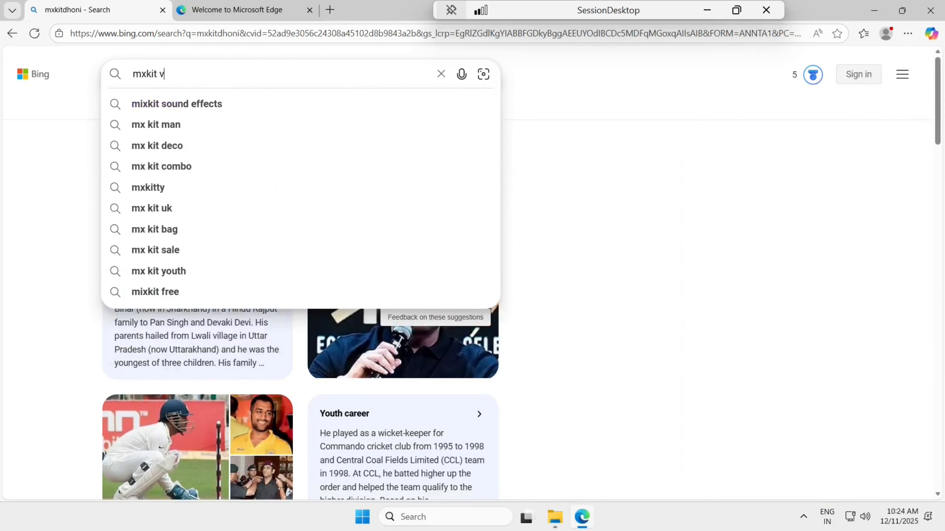
pyautogui.press('Return')
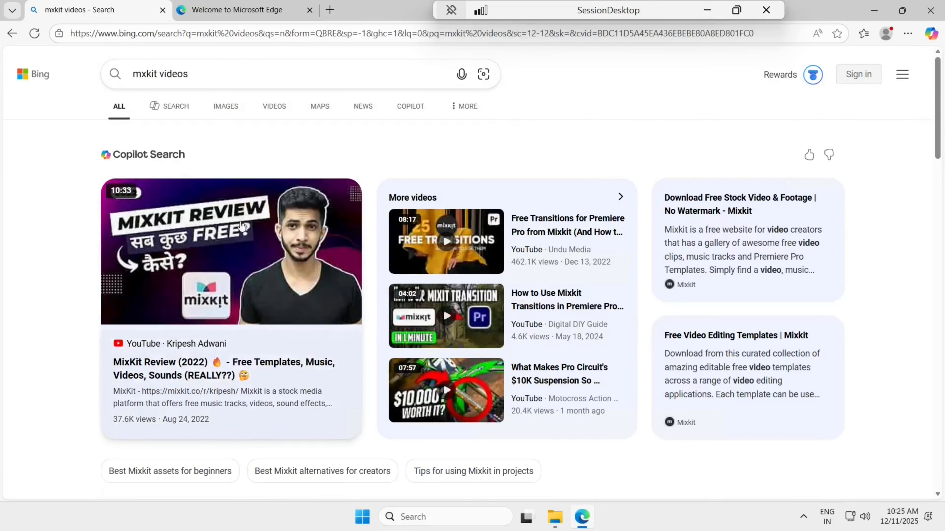
# Step: Open the Mixkit site from the results and browse to Animals > Pets videos
pyautogui.scroll(-10, 246, 255)
pyautogui.scroll(6, 245, 250)
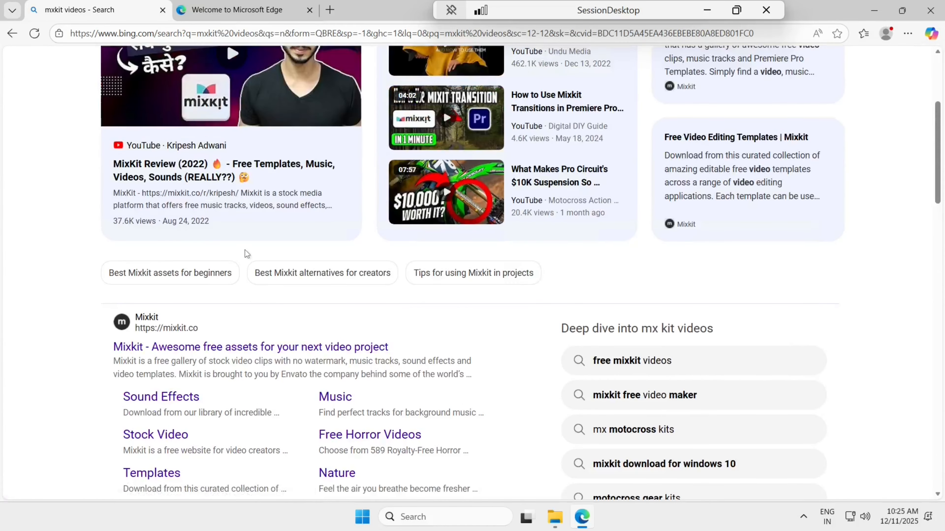
pyautogui.scroll(-1, 232, 307)
pyautogui.click(232, 319)
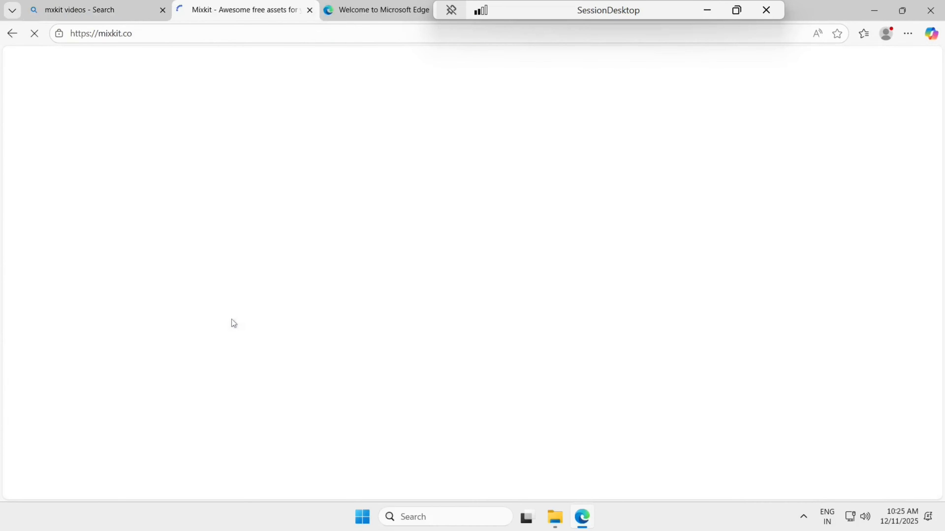
pyautogui.scroll(-4, 282, 324)
pyautogui.scroll(3, 282, 324)
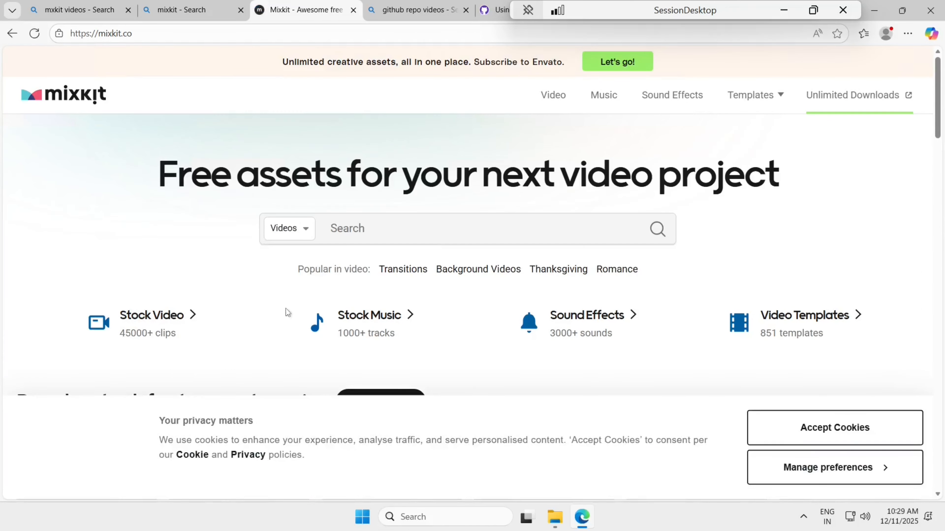
pyautogui.scroll(-7, 286, 309)
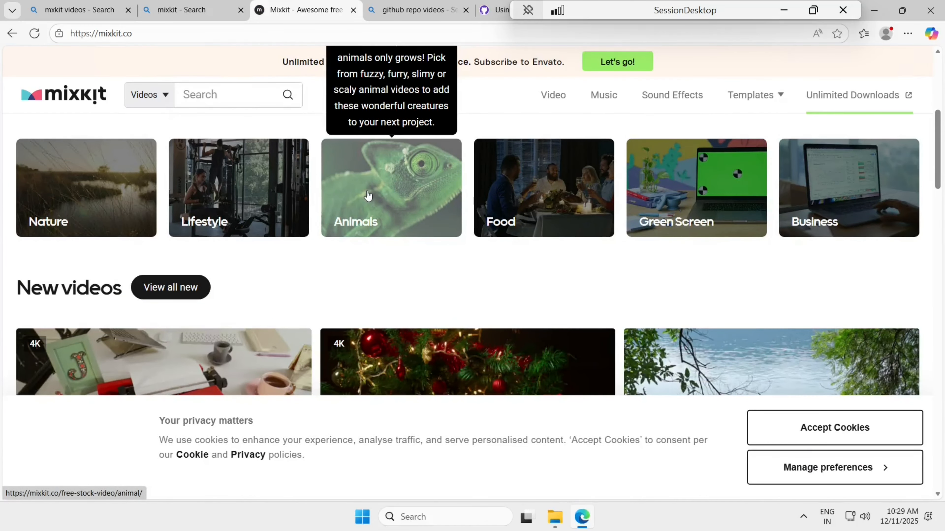
pyautogui.click(367, 195)
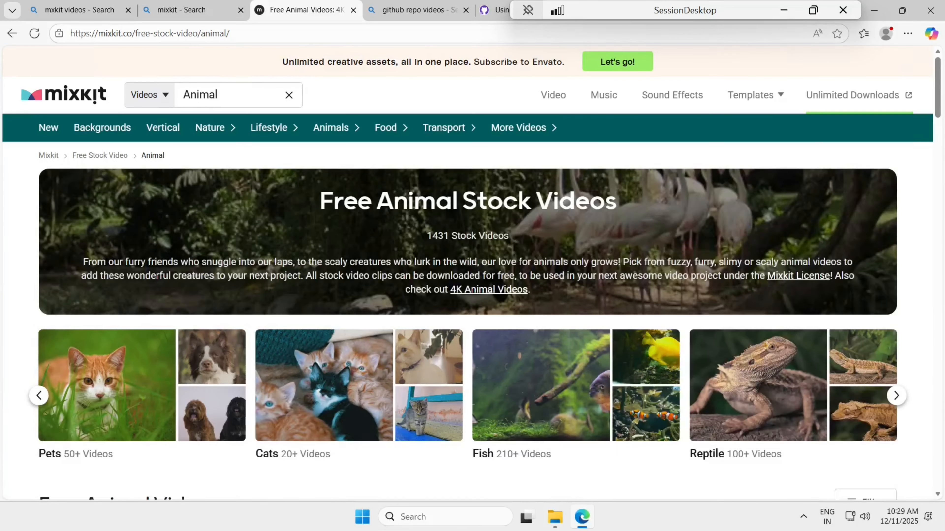
pyautogui.scroll(-4, 360, 288)
pyautogui.scroll(3, 261, 259)
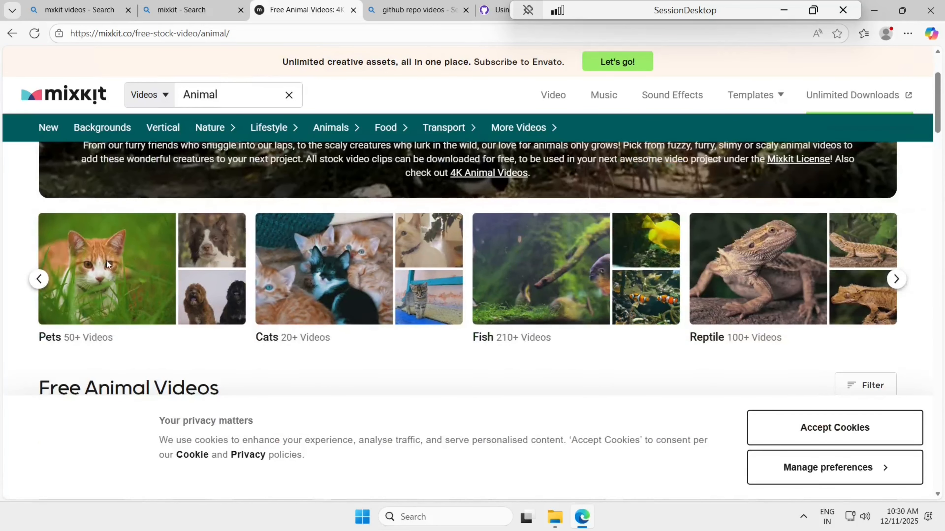
pyautogui.click(107, 260)
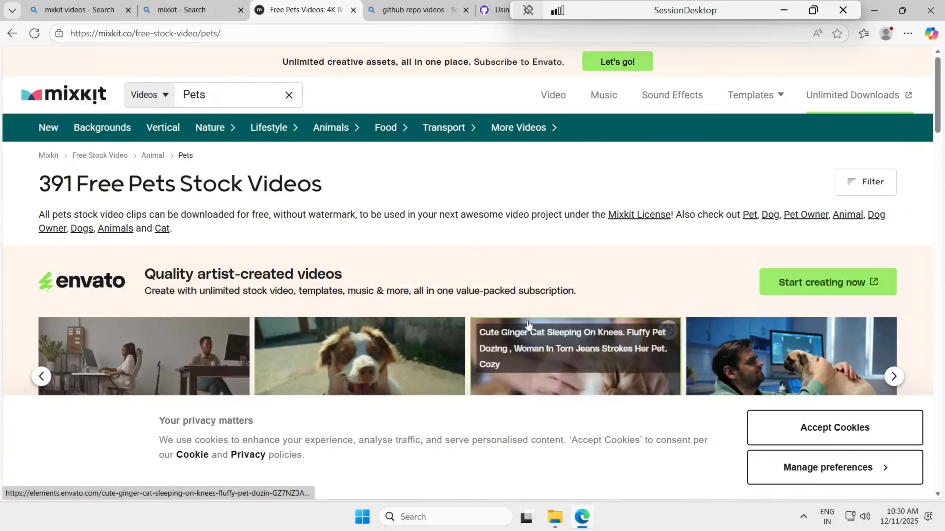
# Step: Open the white cat lying among the grasses video and download it in HD Ready
pyautogui.scroll(-4, 525, 326)
pyautogui.scroll(4, 529, 325)
pyautogui.scroll(-2, 529, 325)
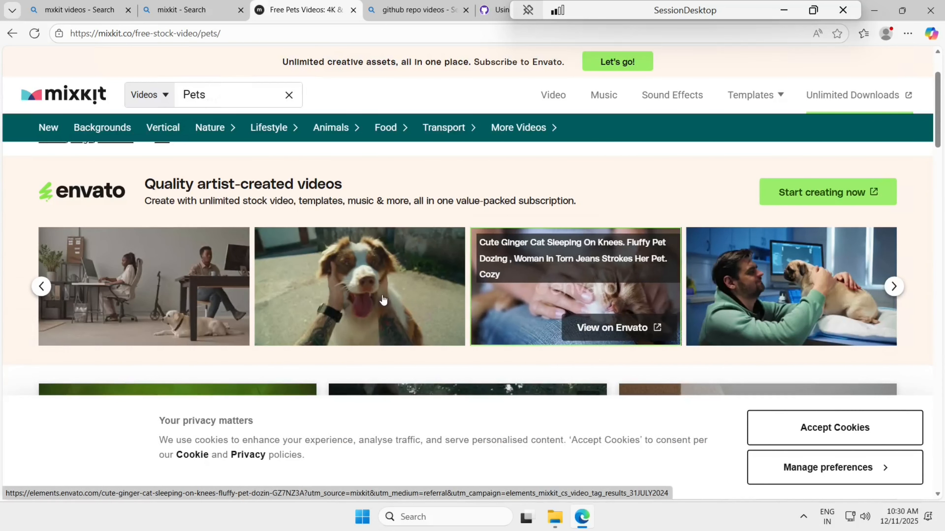
pyautogui.scroll(2, 411, 300)
pyautogui.scroll(-4, 411, 300)
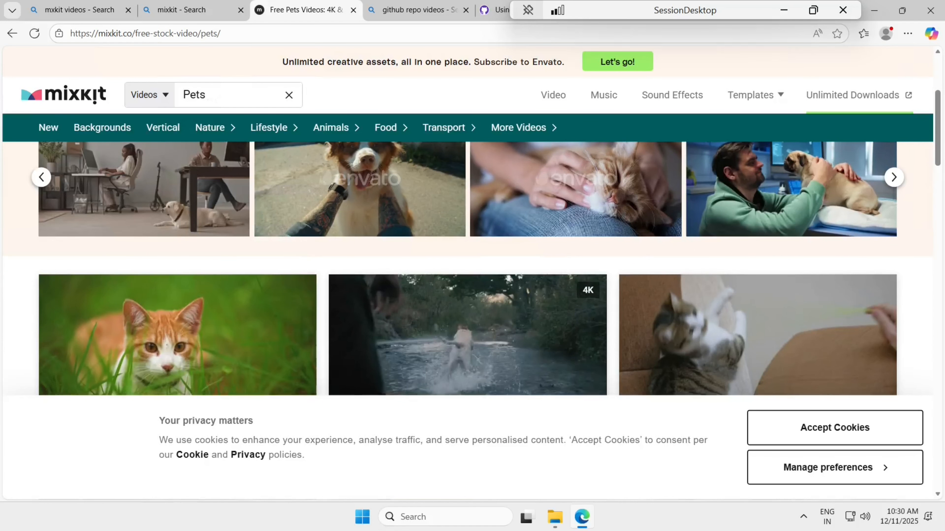
pyautogui.click(259, 328)
pyautogui.scroll(-3, 481, 344)
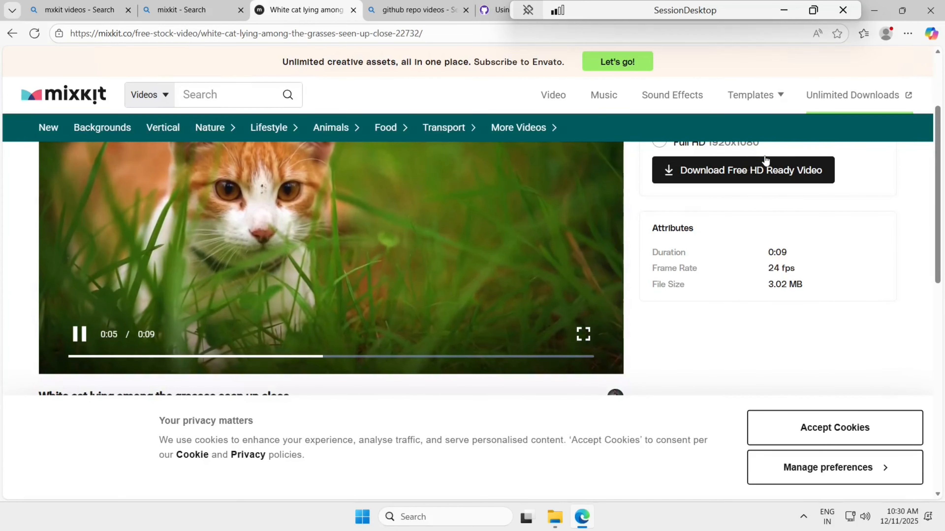
pyautogui.click(753, 170)
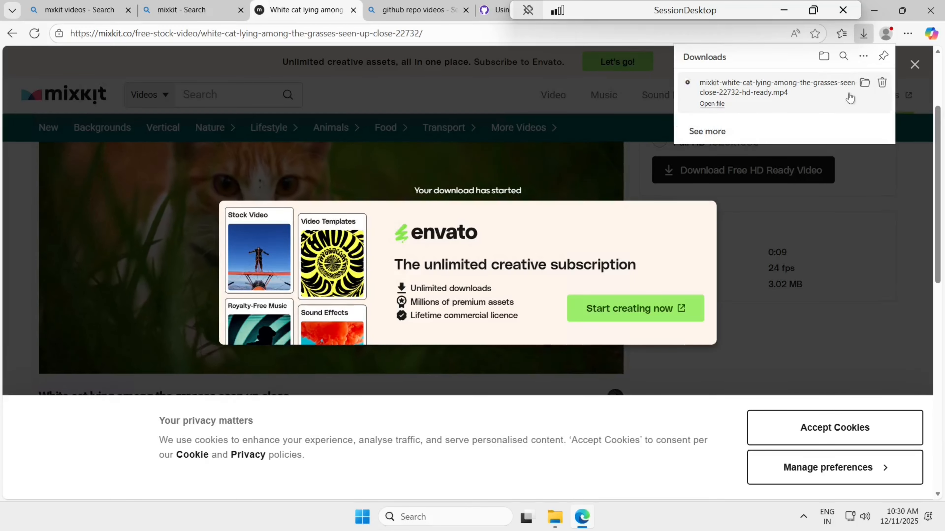
# Step: Check the downloaded cat clip in its Downloads folder, then close the folder and downloads flyout
pyautogui.click(864, 82)
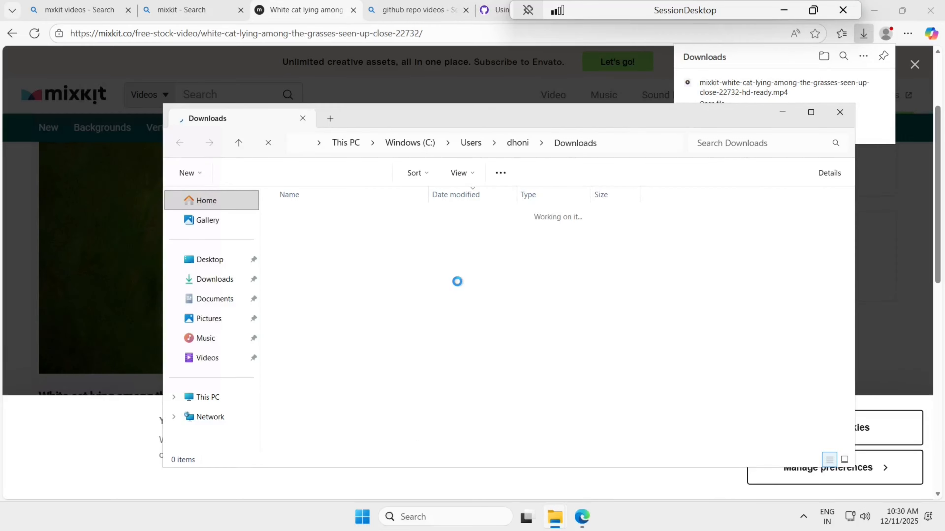
pyautogui.click(466, 297)
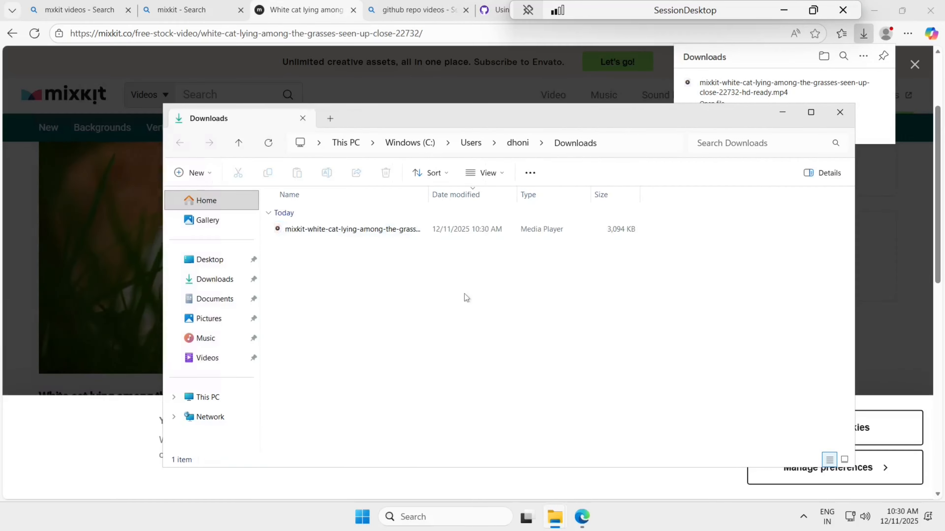
pyautogui.click(840, 114)
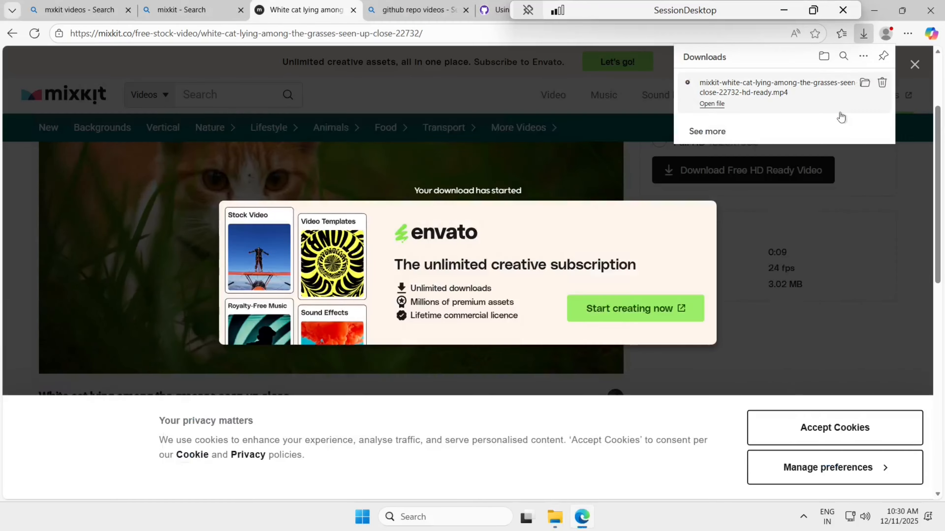
pyautogui.click(699, 152)
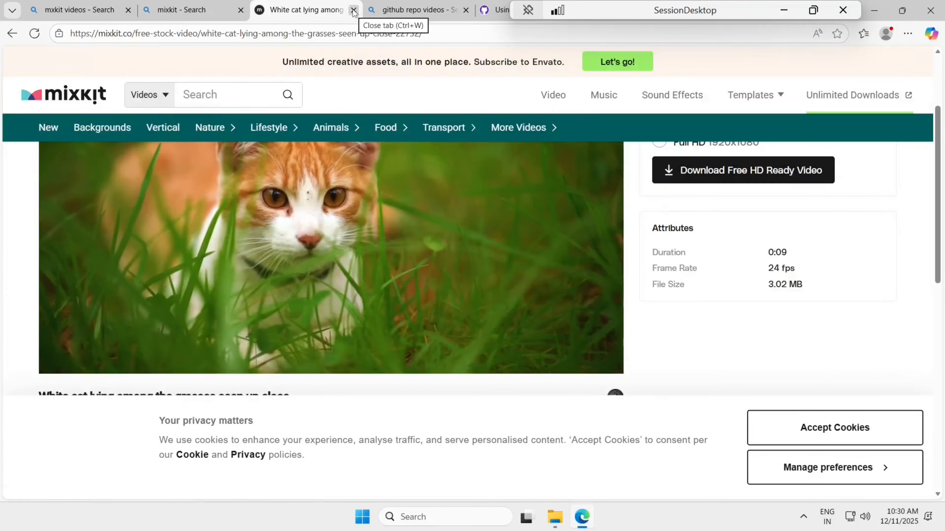
# Step: Close the white cat, GitHub, shutterstock and Welcome to Microsoft Edge tabs
pyautogui.click(354, 11)
pyautogui.click(354, 10)
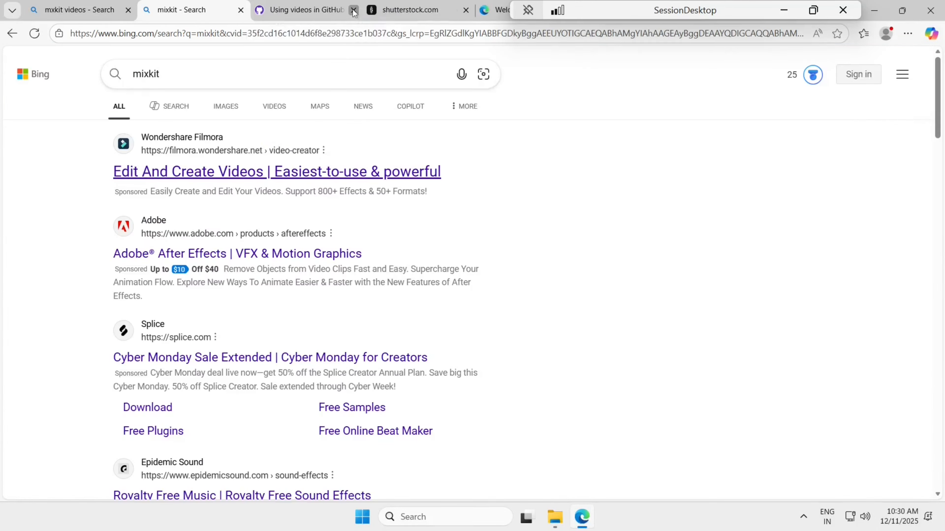
pyautogui.click(354, 11)
pyautogui.click(353, 11)
pyautogui.click(353, 11)
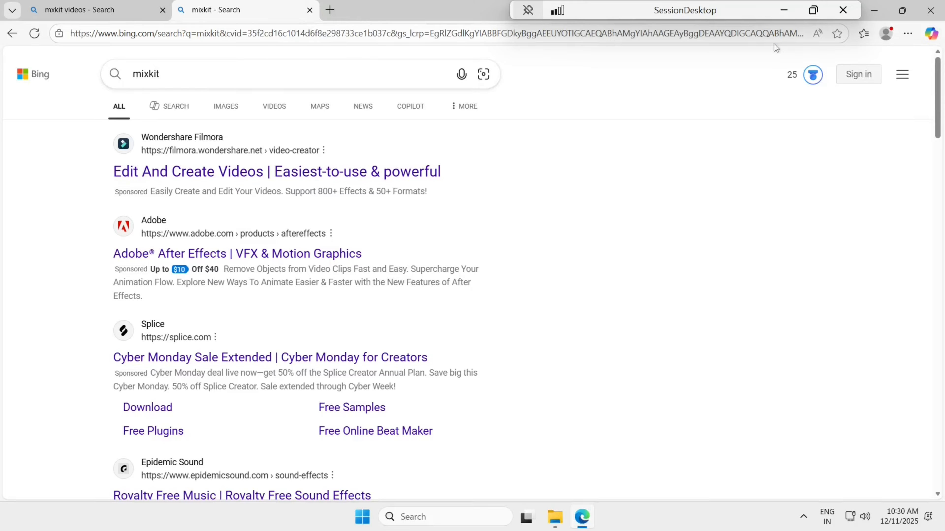
# Step: Minimize the remote browser and remote session to get back to the local Azure portal
pyautogui.click(790, 13)
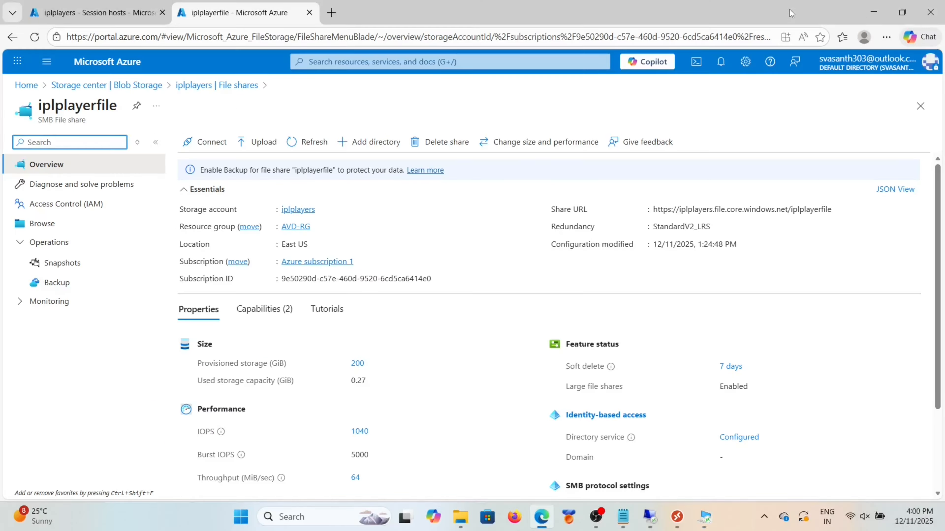
pyautogui.moveTo(649, 526)
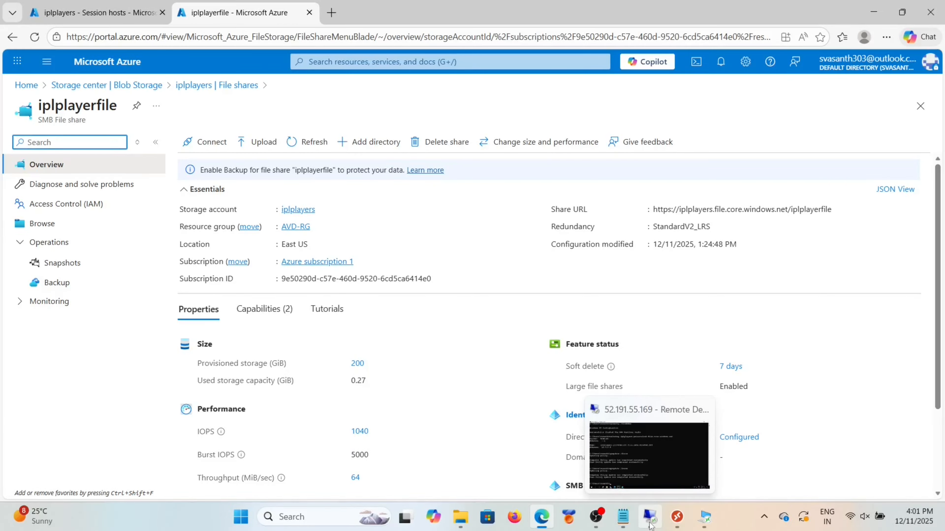
pyautogui.click(705, 518)
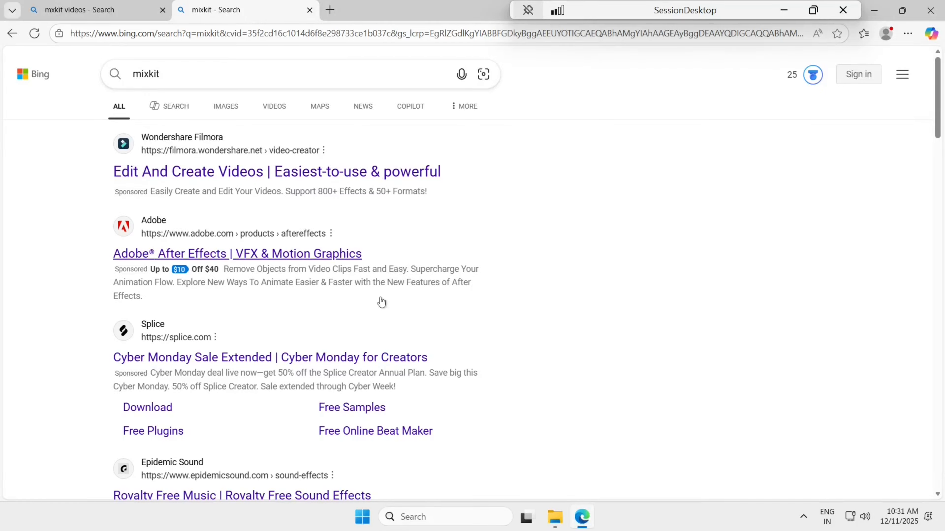
pyautogui.click(874, 10)
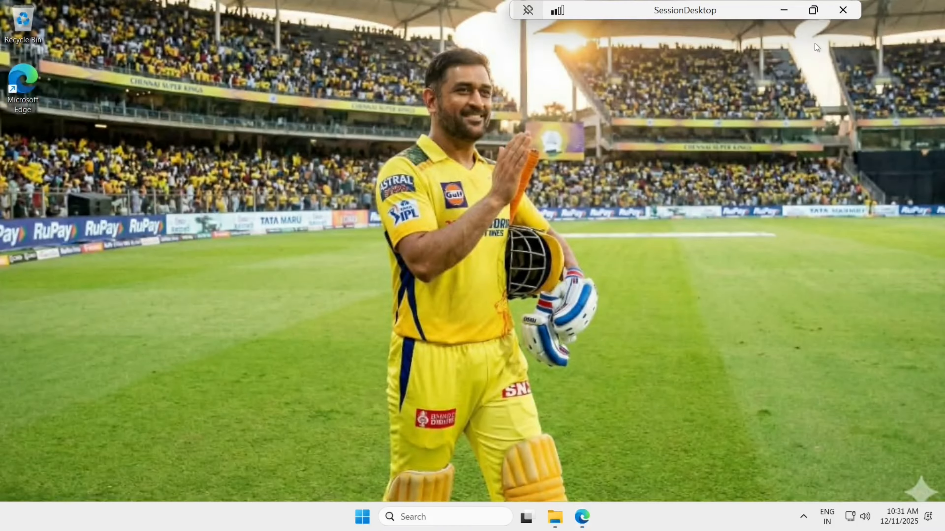
pyautogui.click(782, 11)
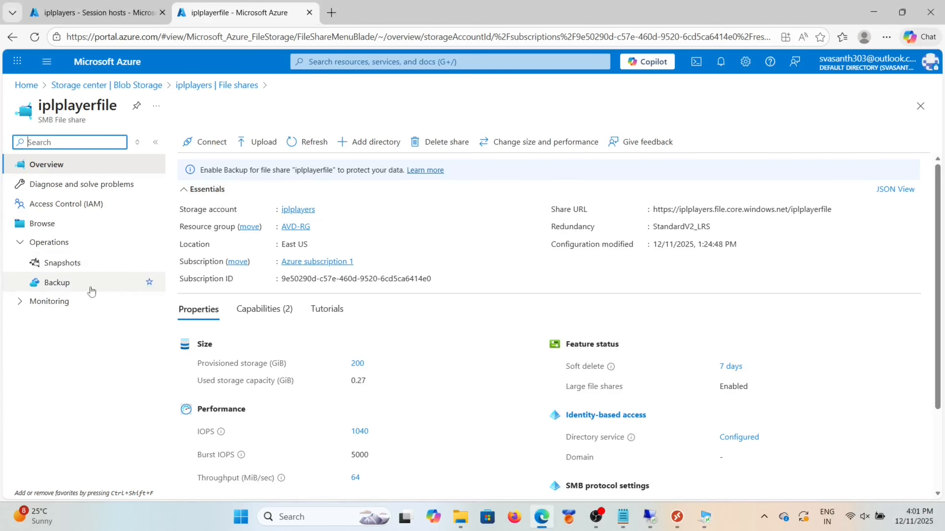
# Step: Browse iplplayerfile > AVDProfiles to find the user's profile VHDX, then return to iplplayers session hosts
pyautogui.click(69, 225)
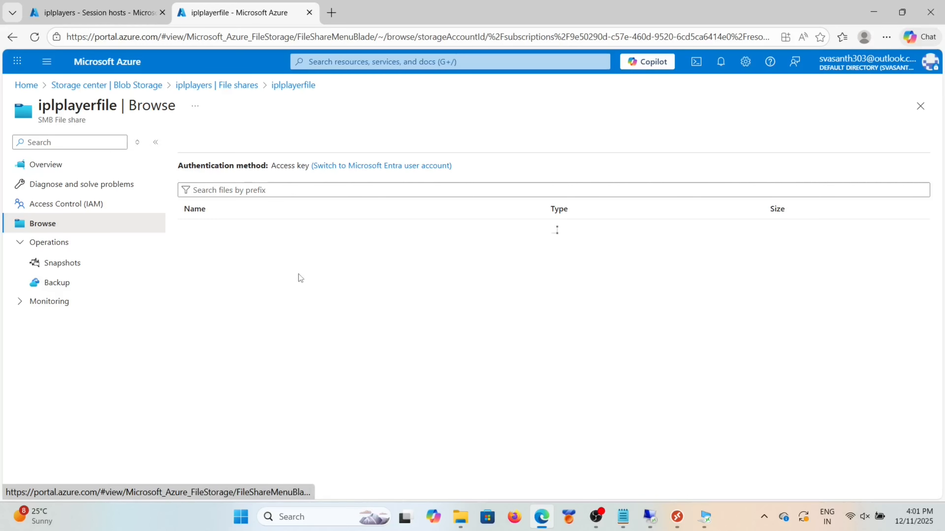
pyautogui.click(226, 237)
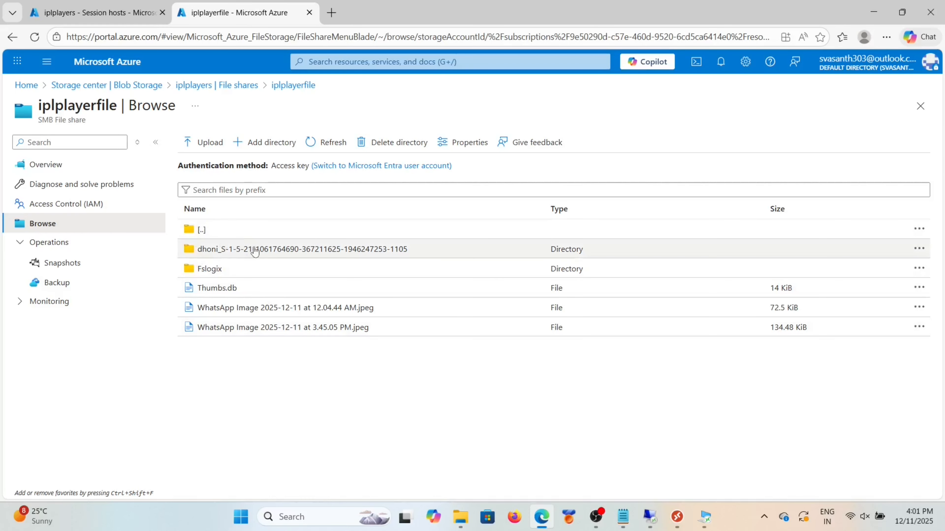
pyautogui.click(261, 254)
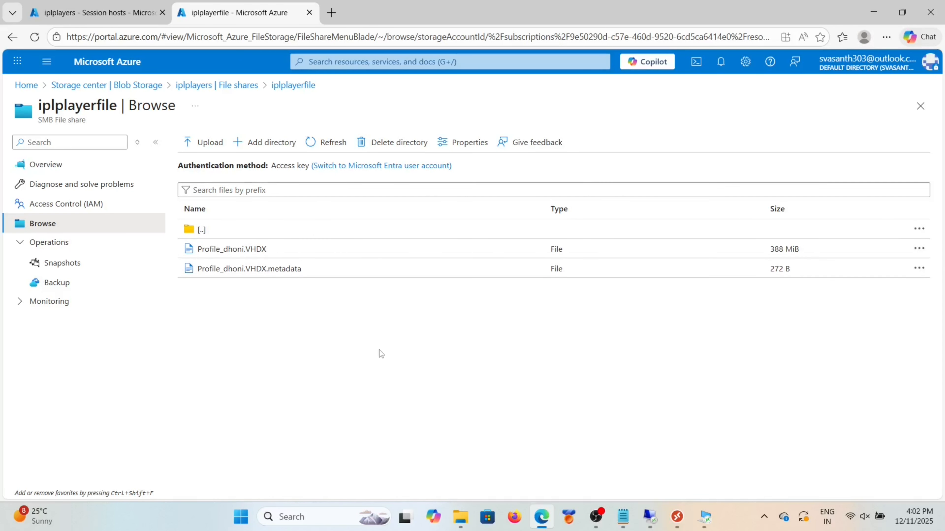
pyautogui.click(96, 12)
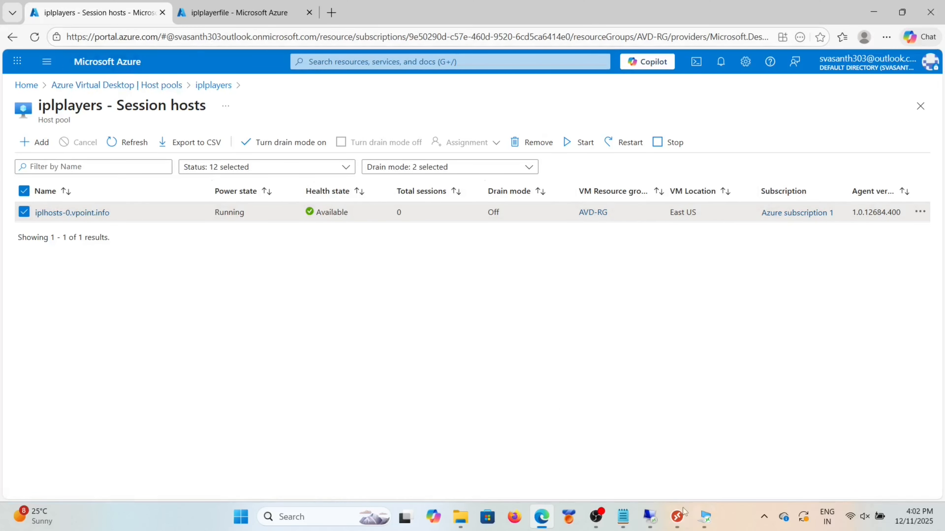
# Step: Launch SessionDesktop and sign in with a different domain account's e-mail and password
pyautogui.click(678, 516)
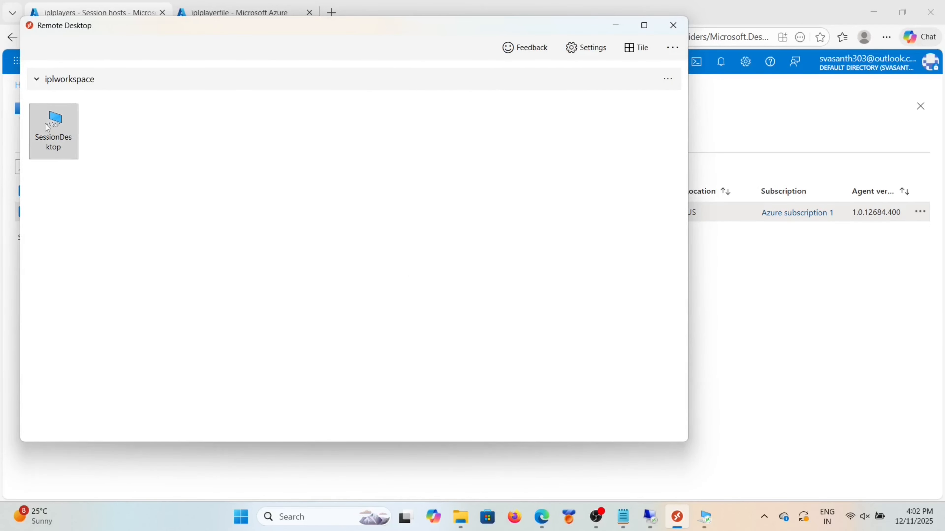
pyautogui.doubleClick(48, 127)
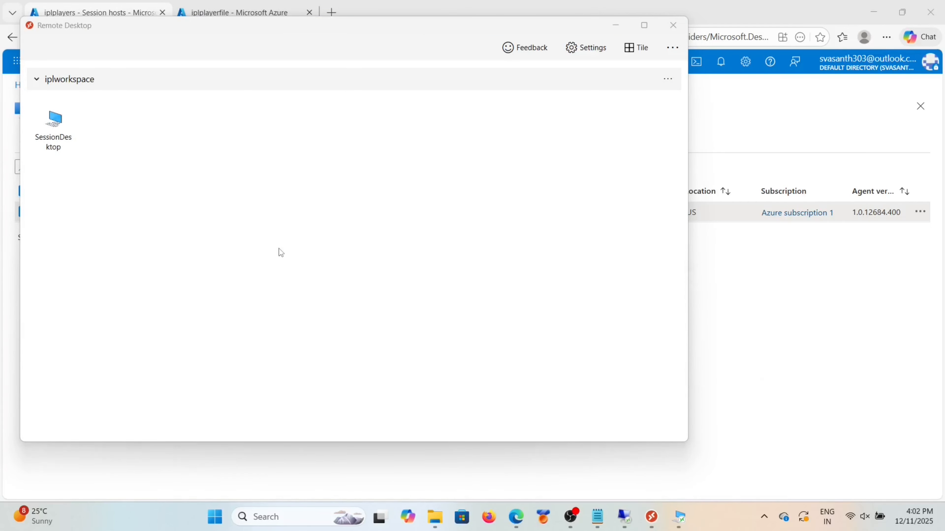
pyautogui.click(377, 316)
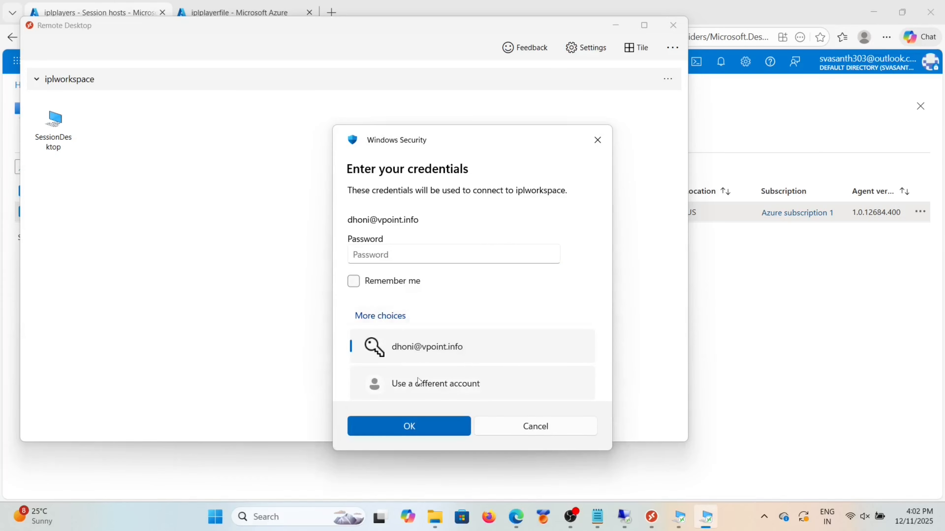
pyautogui.click(422, 385)
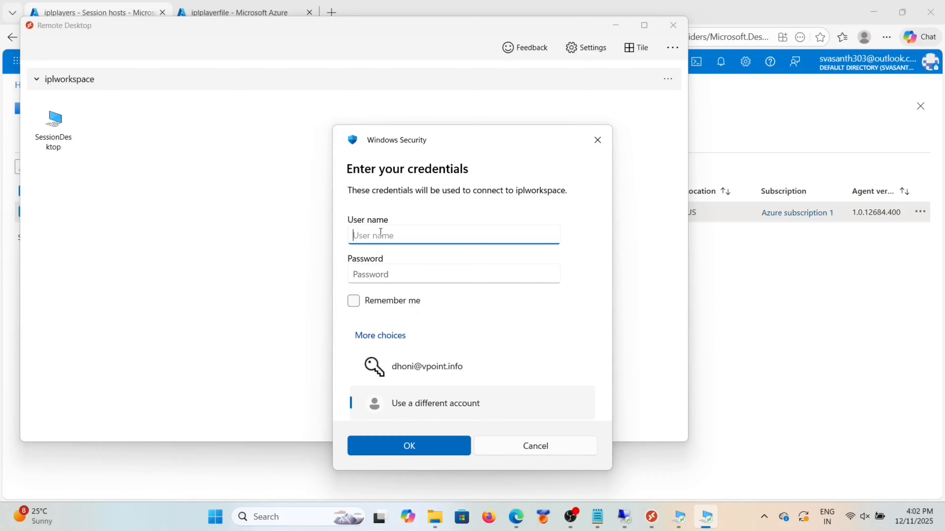
pyautogui.click(381, 274)
pyautogui.press('capslock')
pyautogui.write('•')
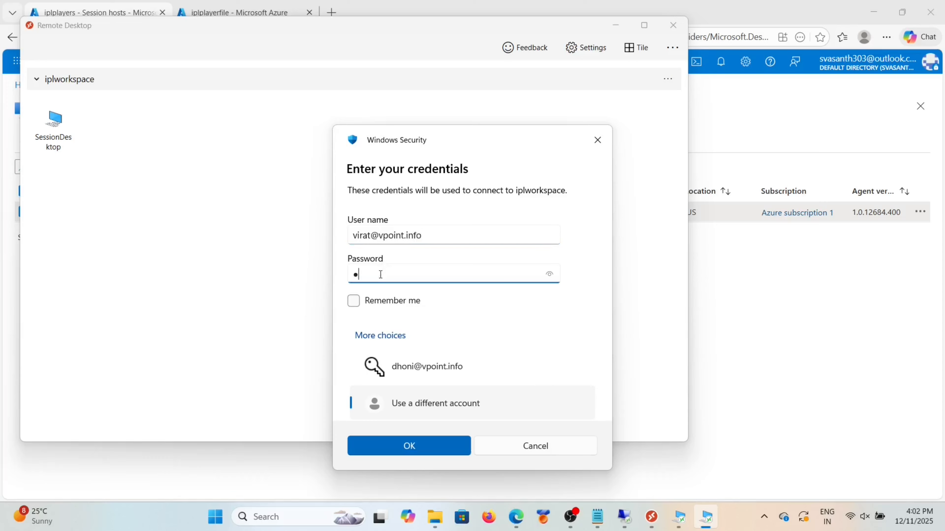
pyautogui.press('capslock')
pyautogui.write('••••••••••••')
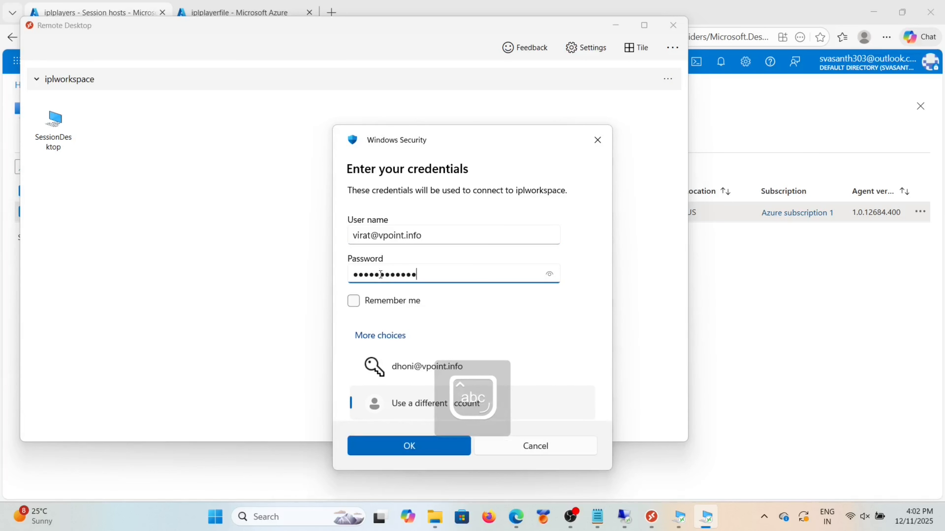
pyautogui.click(407, 449)
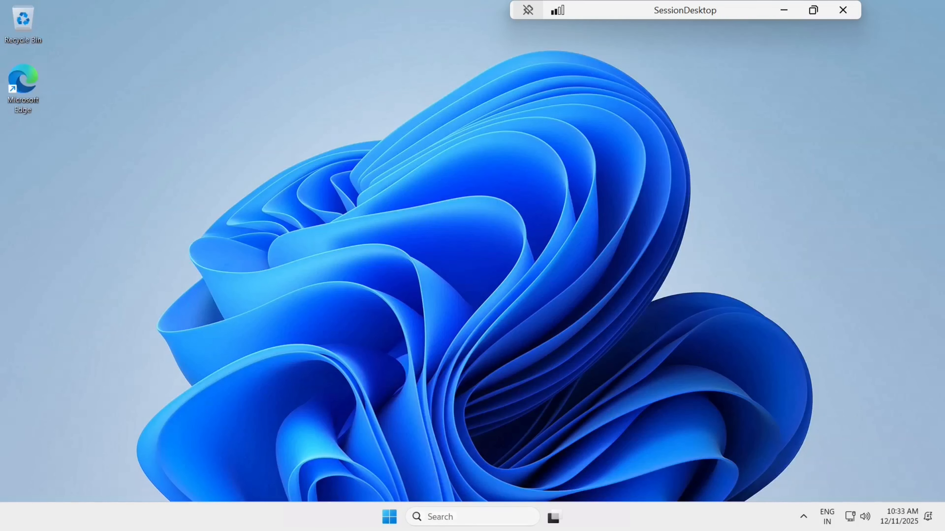
# Step: Open File Explorer's Map network drive dialog from Network and enter the iplplayers file share path
pyautogui.click(390, 517)
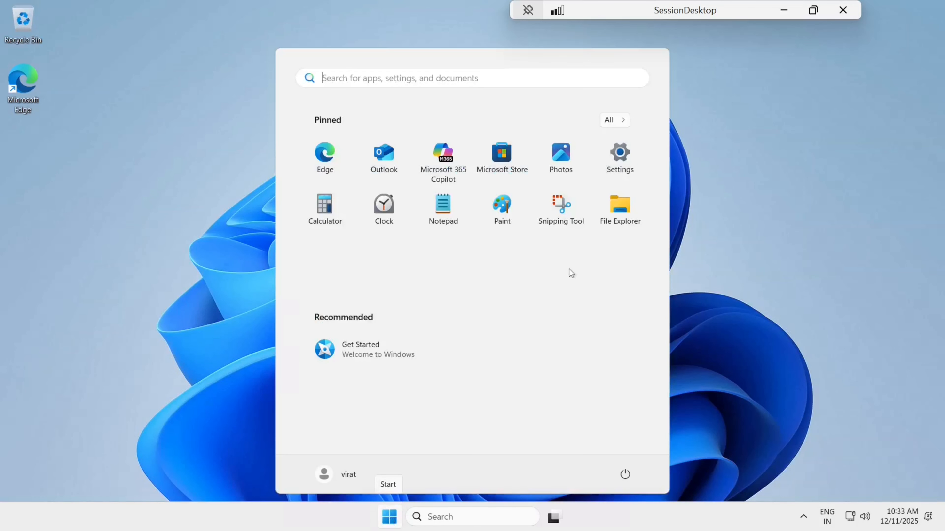
pyautogui.click(617, 222)
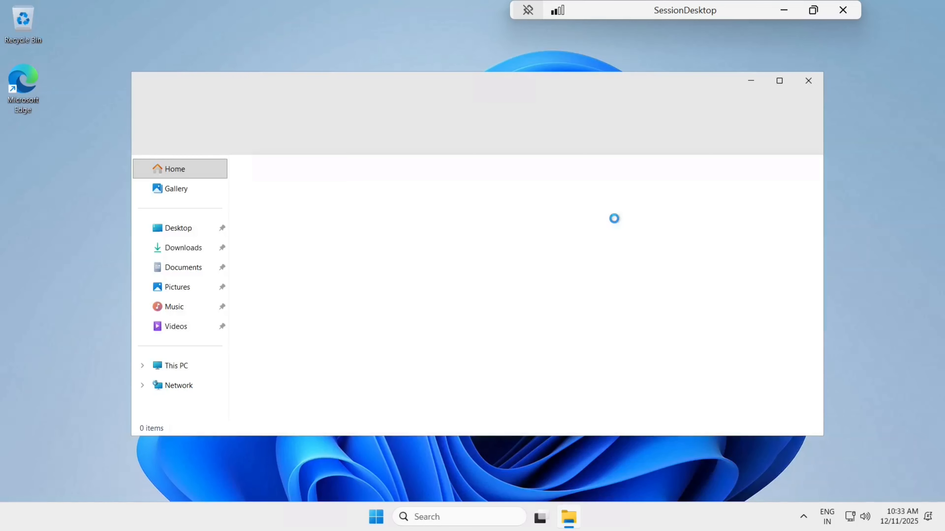
pyautogui.click(179, 365)
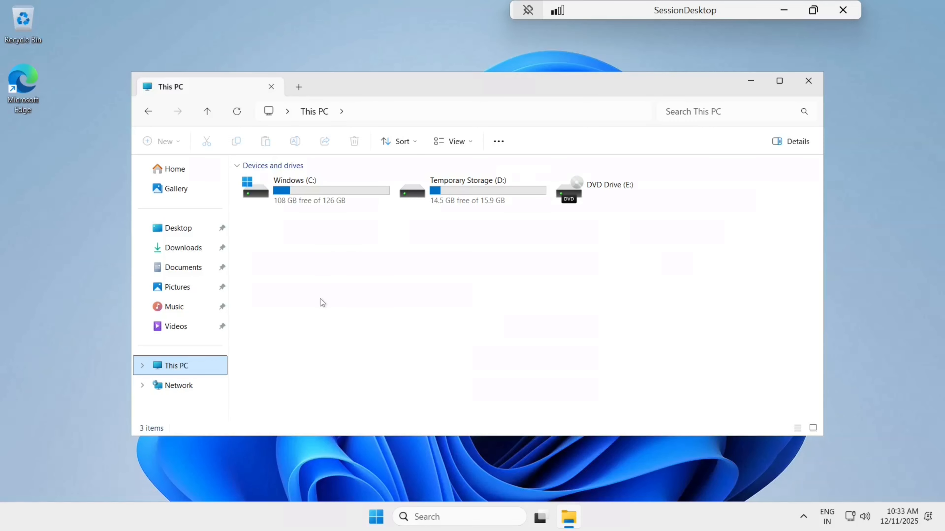
pyautogui.click(194, 386)
pyautogui.rightClick(194, 387)
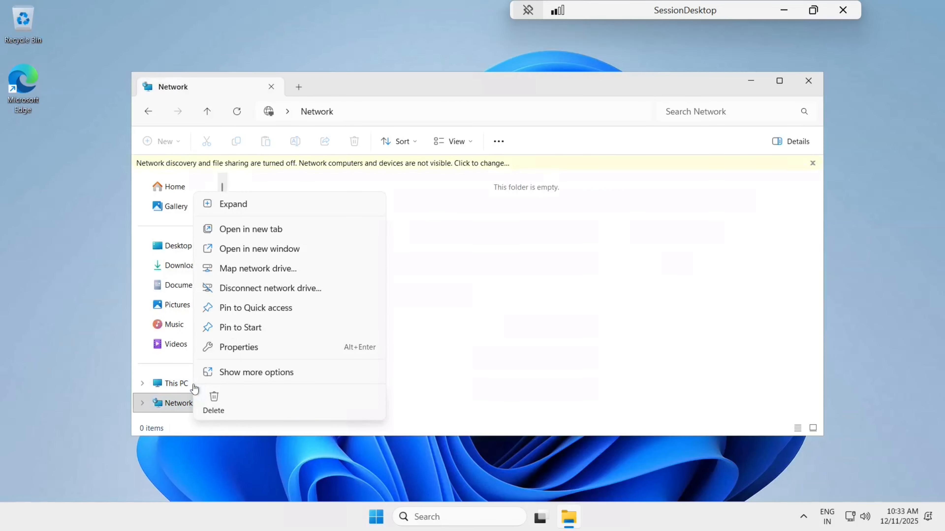
pyautogui.click(297, 269)
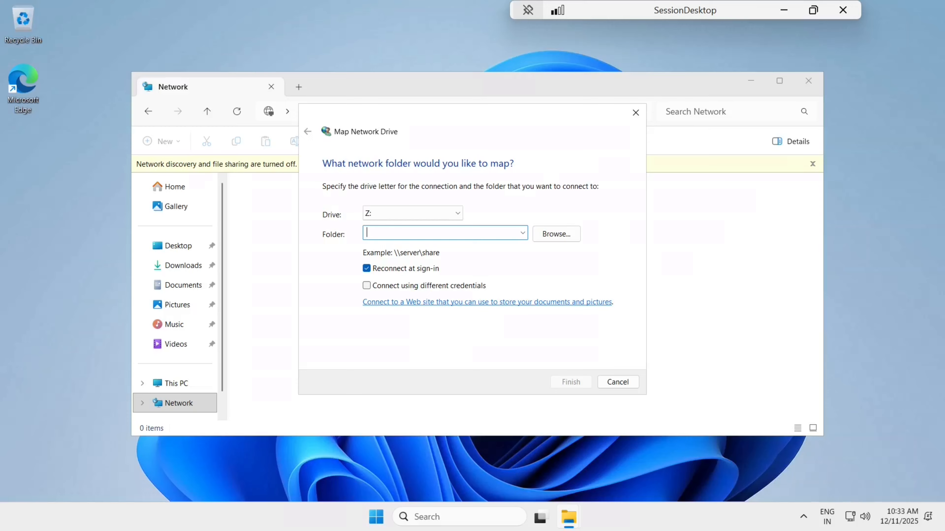
pyautogui.write('\\\\iplplayers.')
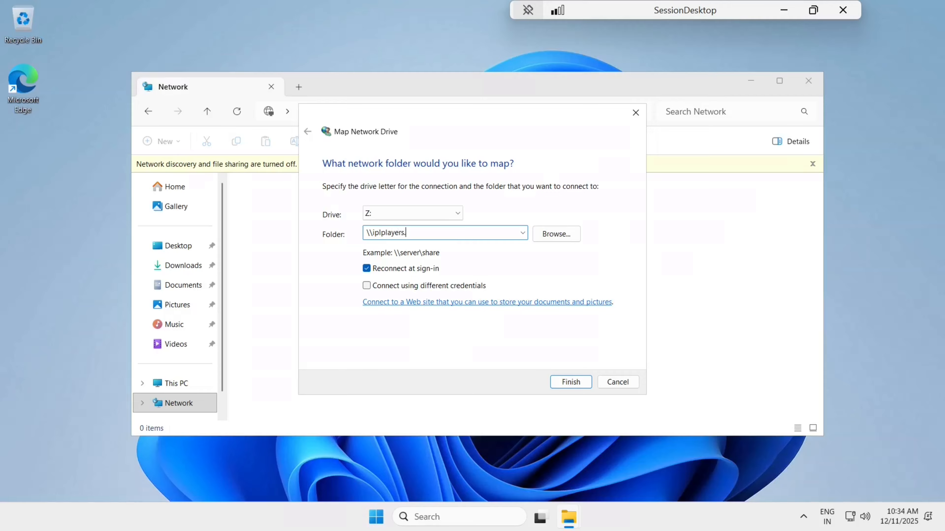
pyautogui.write('file.core.windows.net\\pla')
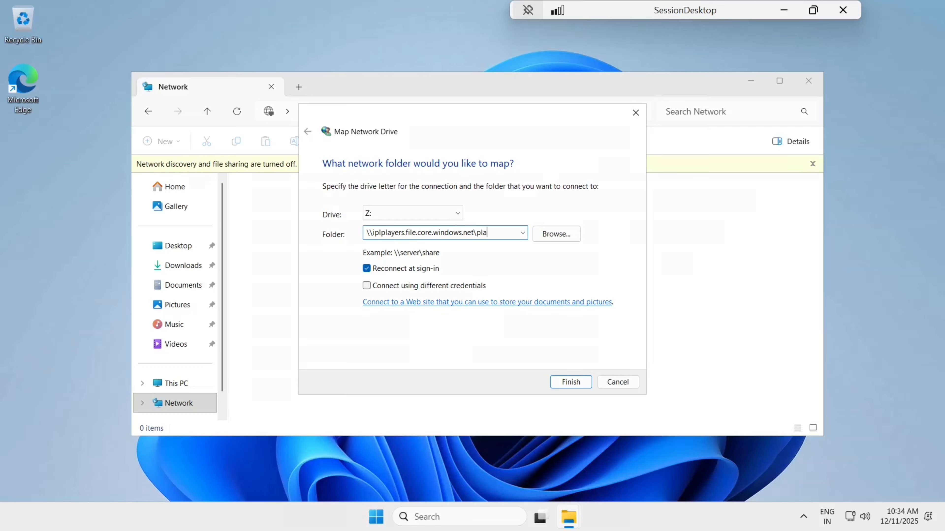
pyautogui.write('yerfile')
pyautogui.press('Left')
pyautogui.press('Left')
# Step: Map Z: to iplplayerfile, set the second AVDProfiles WhatsApp image as wallpaper, and close Explorer
pyautogui.write('ipl')
pyautogui.click(564, 383)
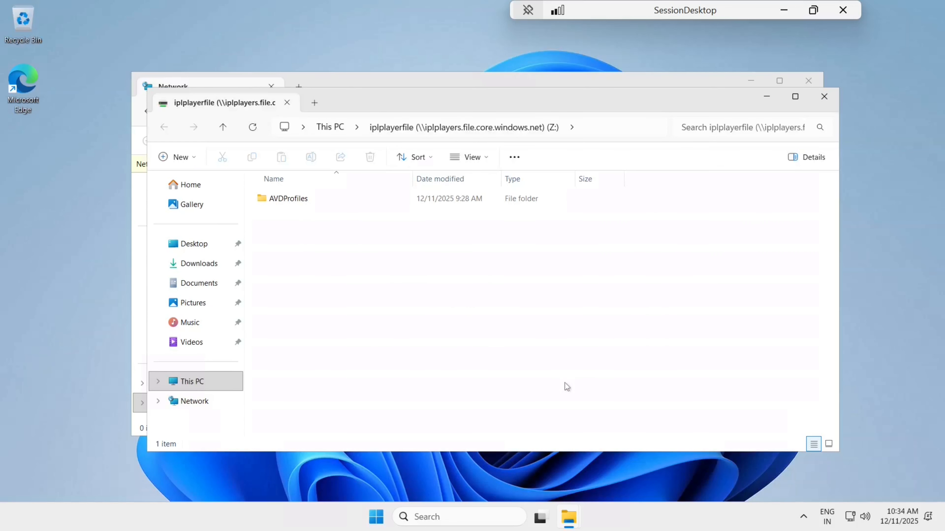
pyautogui.doubleClick(283, 201)
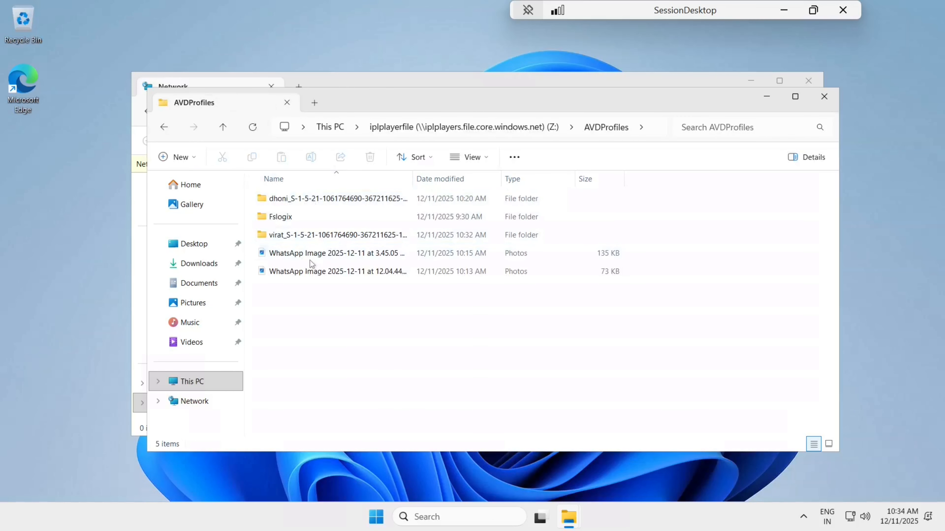
pyautogui.click(314, 271)
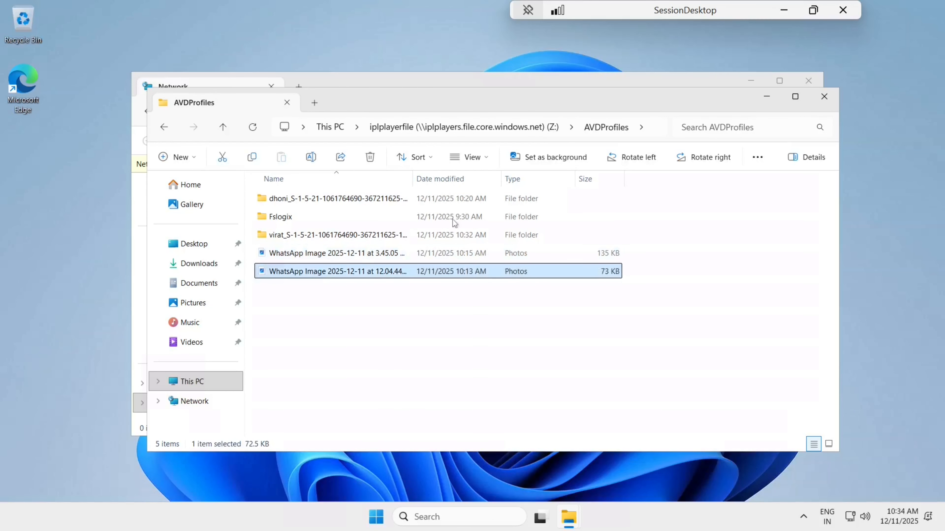
pyautogui.click(555, 158)
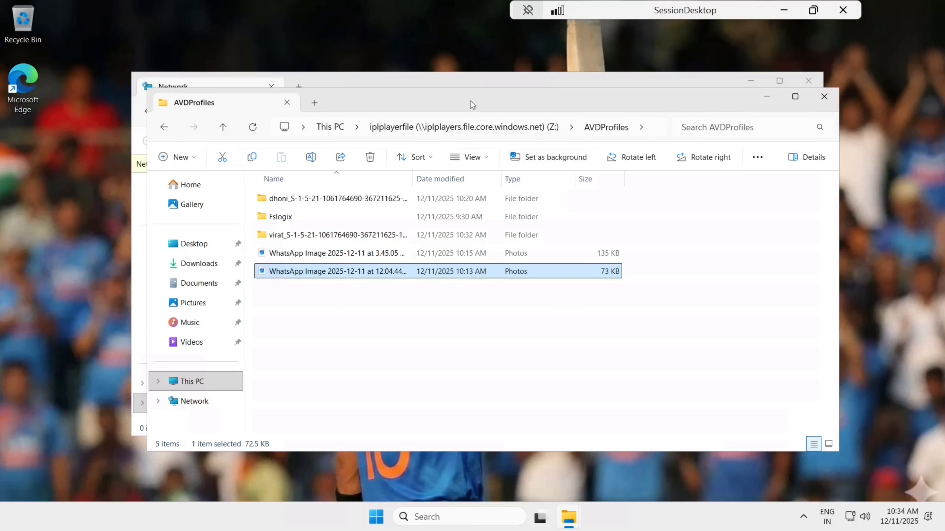
pyautogui.moveTo(473, 113); pyautogui.dragTo(499, 221)
pyautogui.click(850, 204)
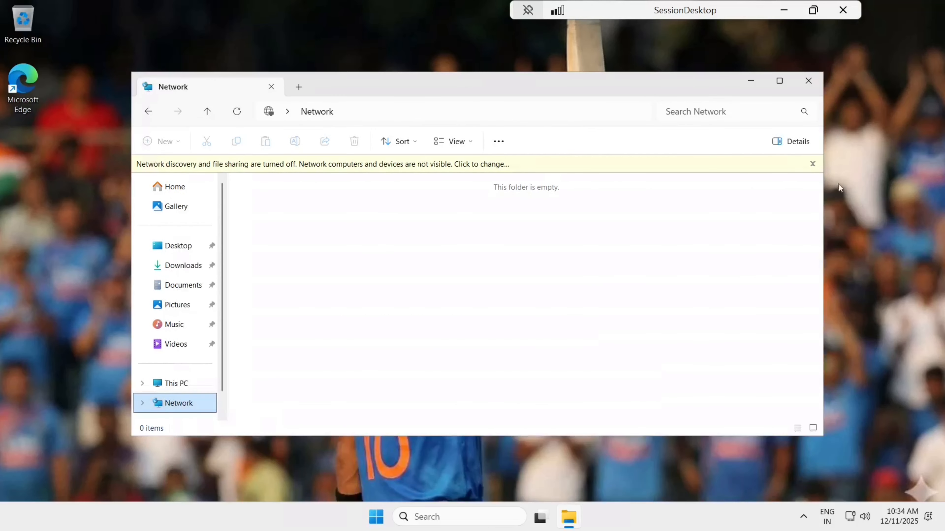
pyautogui.click(808, 81)
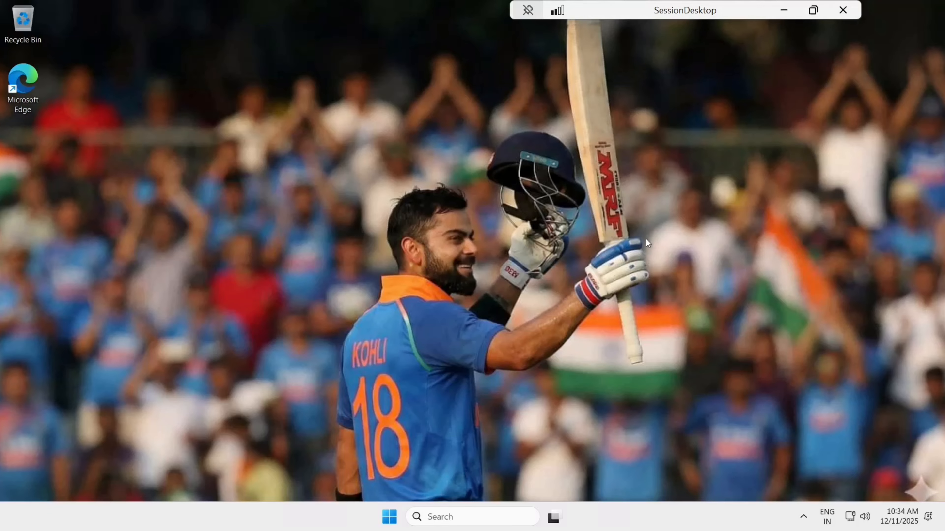
# Step: Minimize Remote Desktop and refresh the session hosts until iplhosts-0.vpoint.info shows 2 total sessions
pyautogui.click(784, 11)
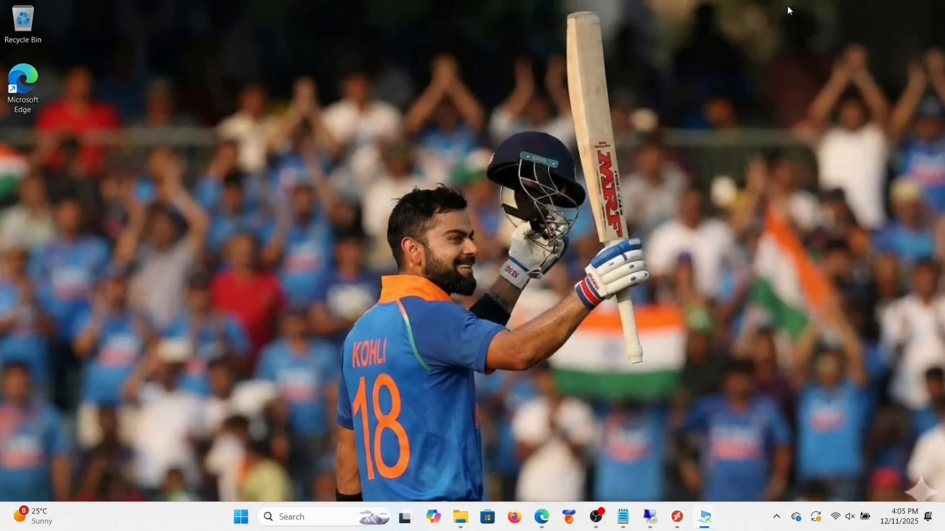
pyautogui.click(612, 27)
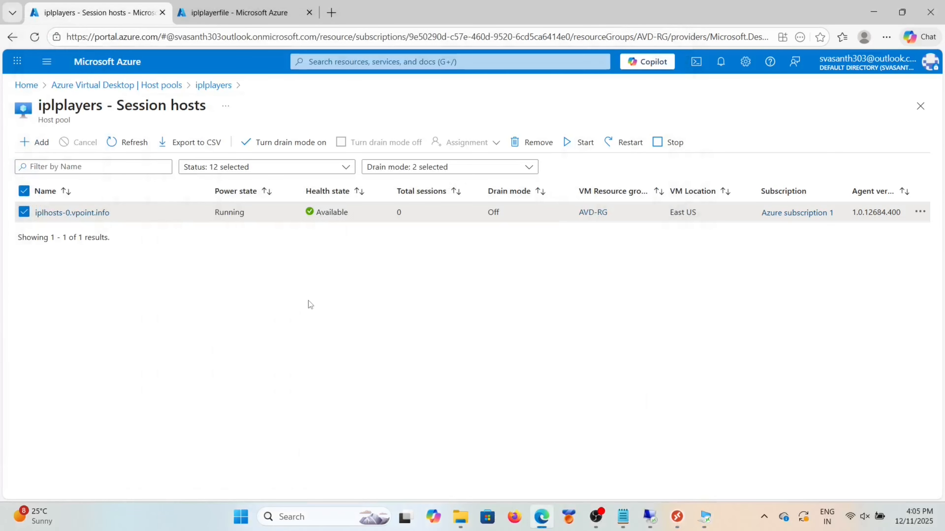
pyautogui.click(132, 141)
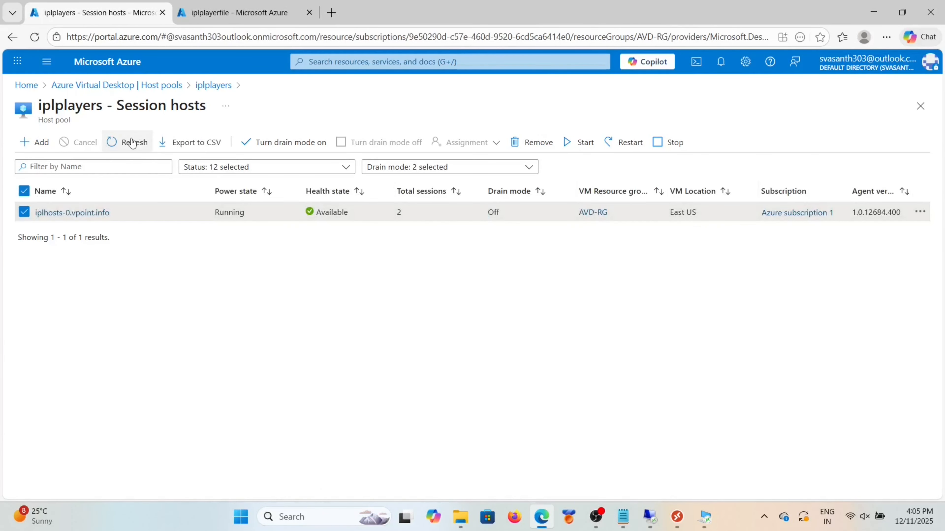
pyautogui.click(124, 141)
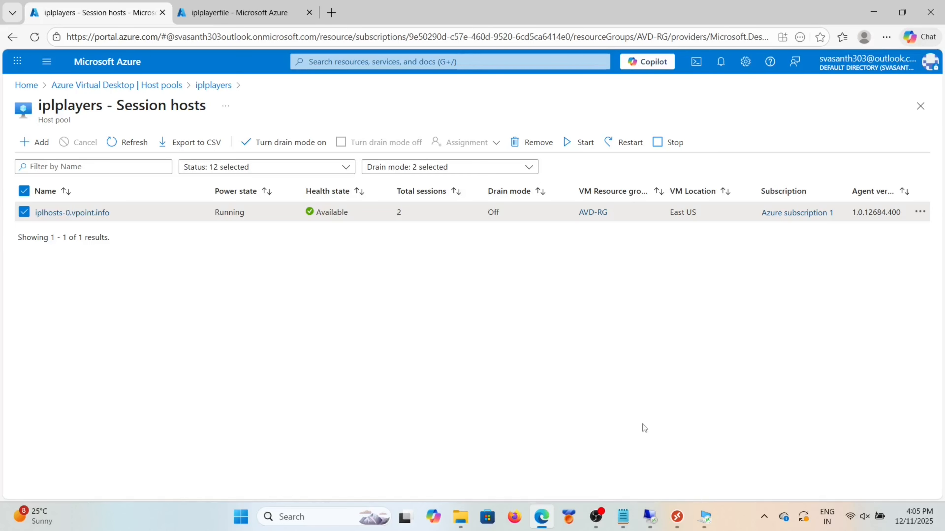
# Step: Bring the other user's SessionDesktop session forward and open its Start account options to sign out
pyautogui.moveTo(704, 516)
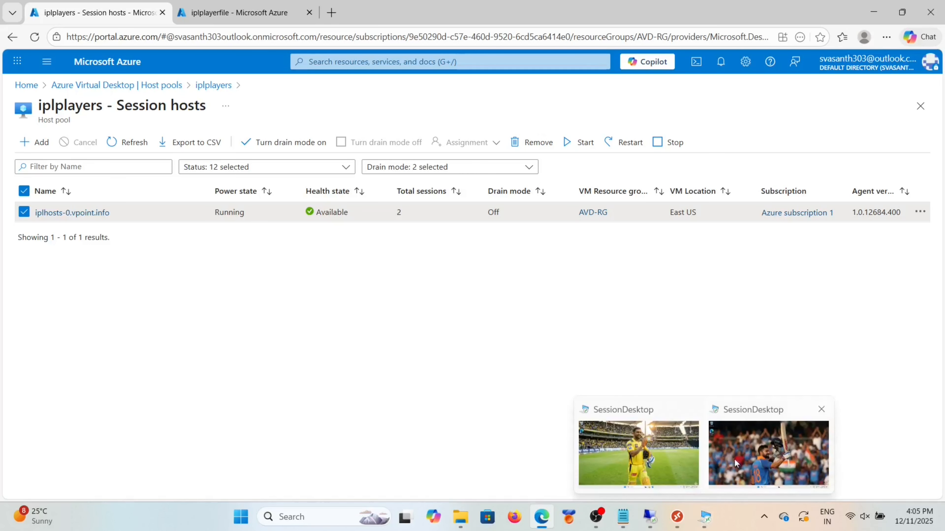
pyautogui.click(652, 453)
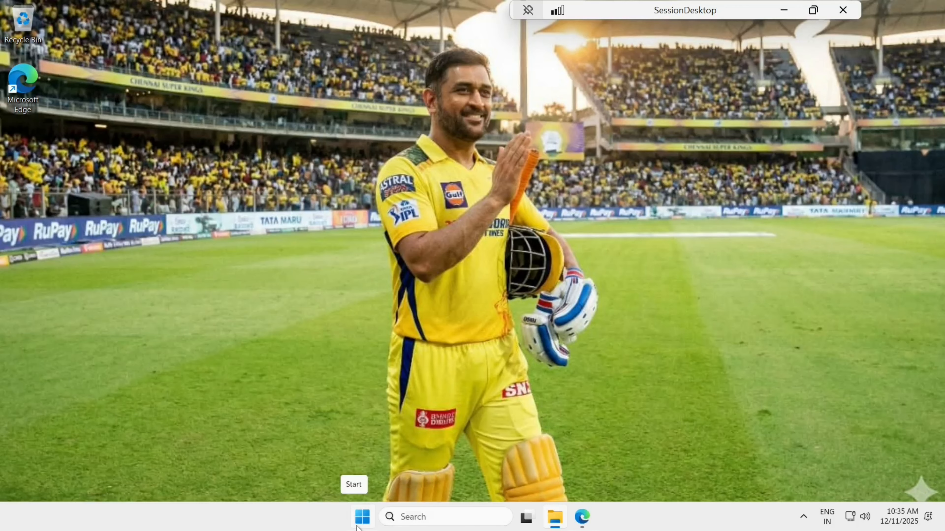
pyautogui.click(361, 518)
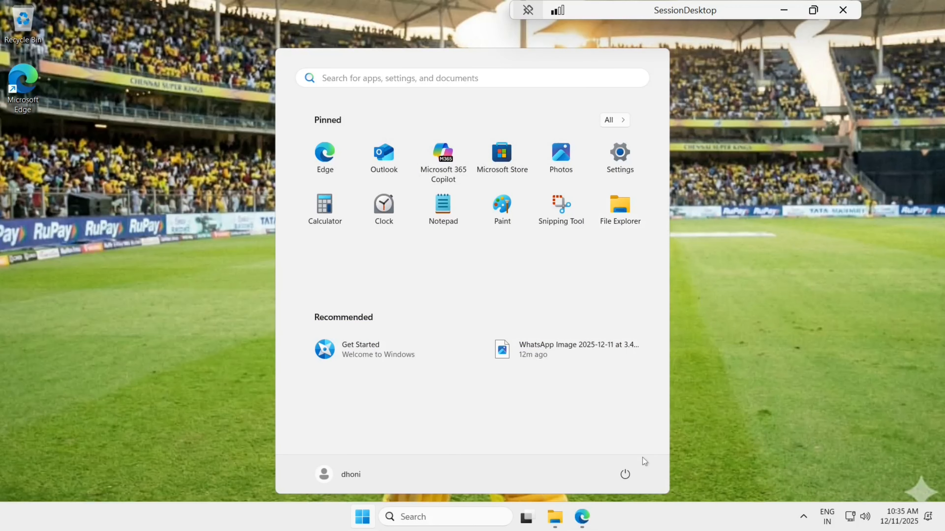
pyautogui.click(626, 474)
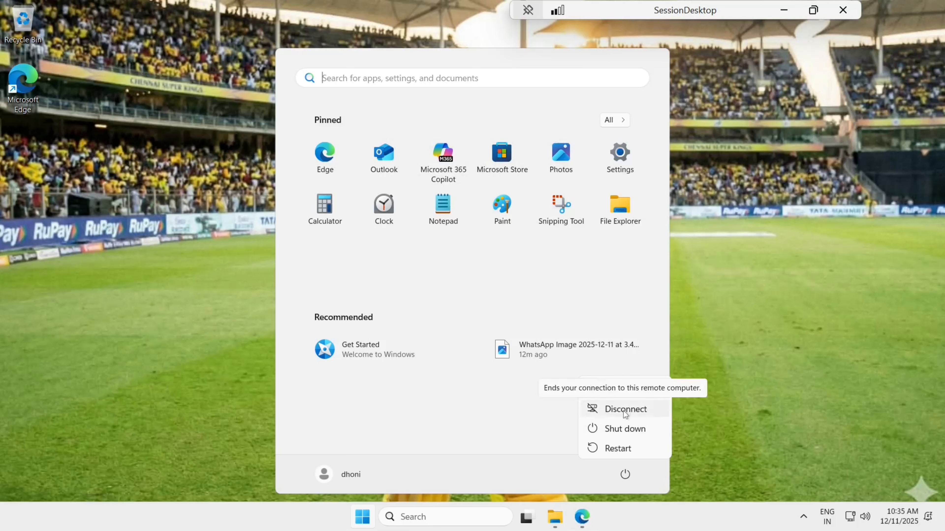
pyautogui.click(335, 476)
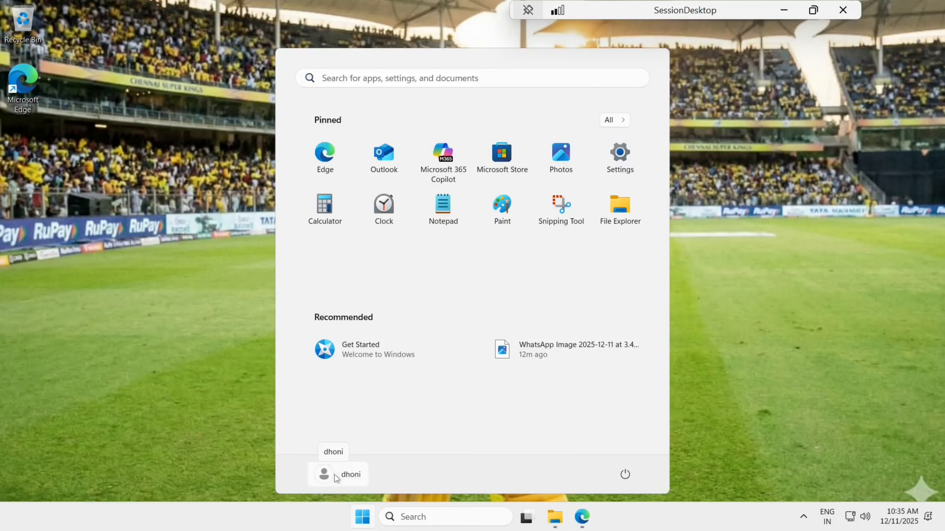
pyautogui.click(335, 476)
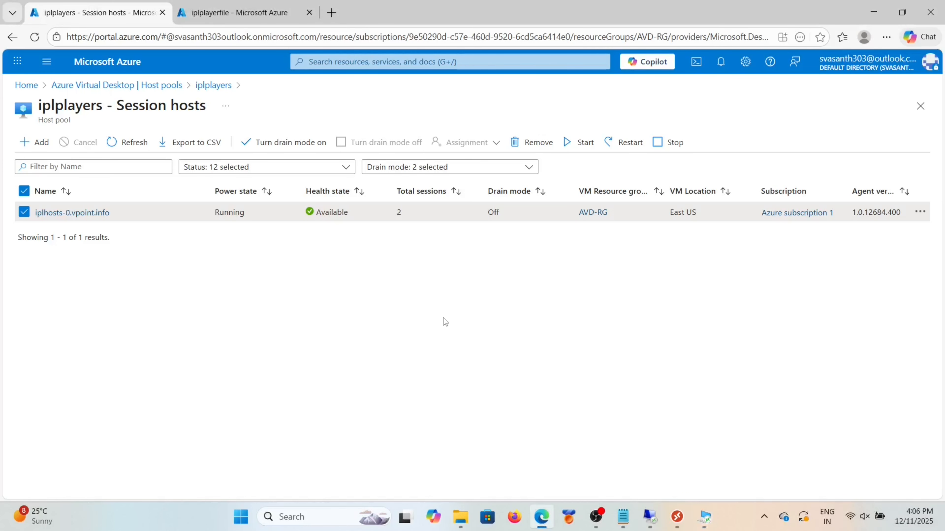
# Step: Sign the current user out of SessionDesktop from Start's user account button
pyautogui.click(708, 516)
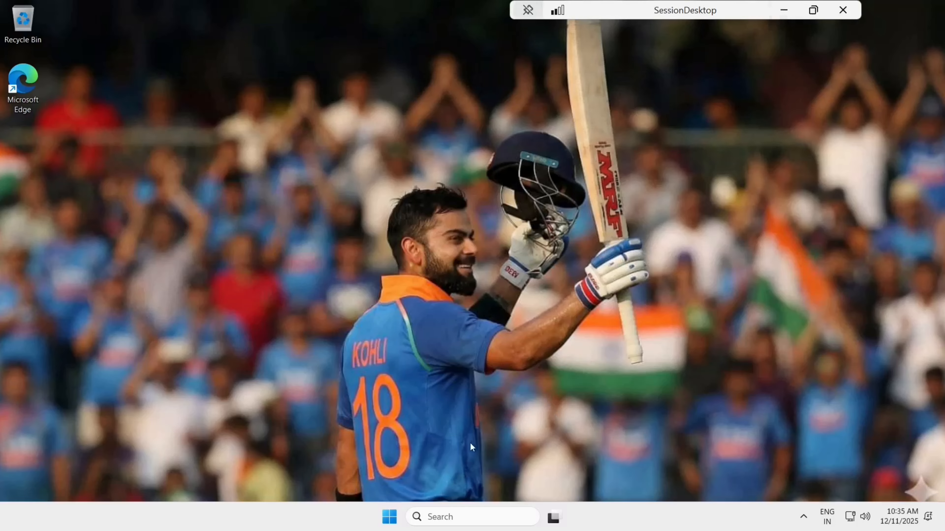
pyautogui.click(389, 517)
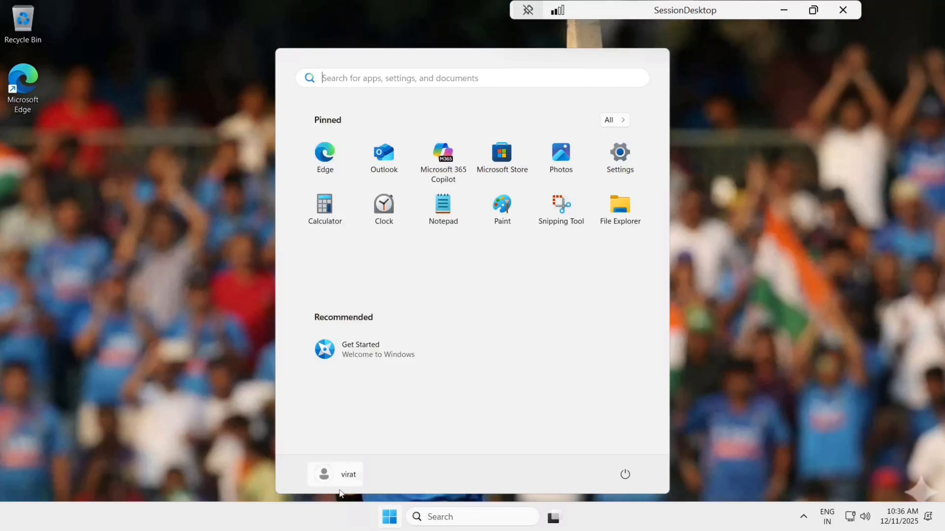
pyautogui.click(349, 484)
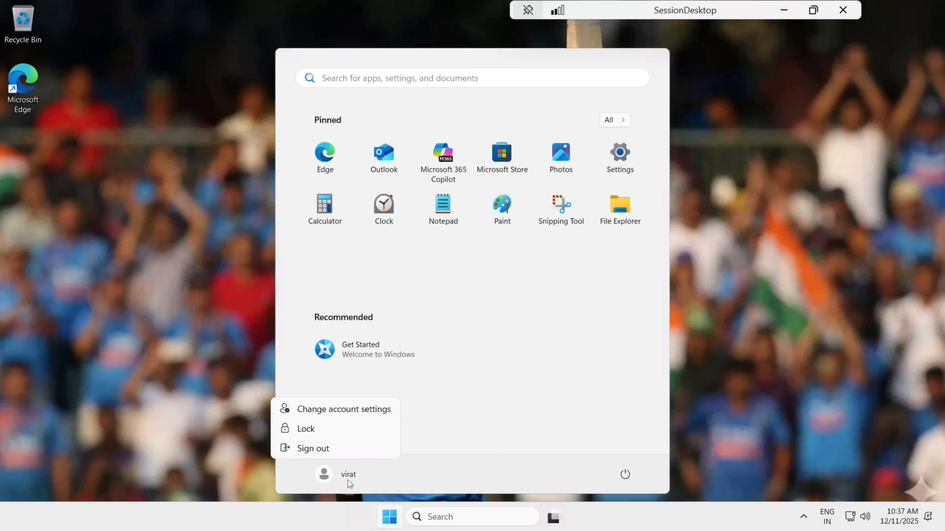
pyautogui.click(320, 449)
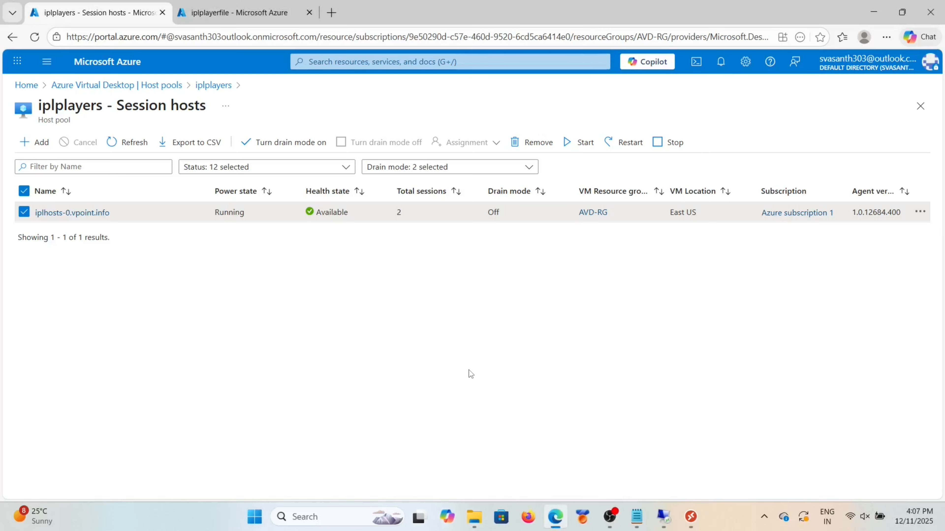
# Step: In the iplplayerfile share, check the second user's profile folder for its VHDX disk, then return to root
pyautogui.click(257, 22)
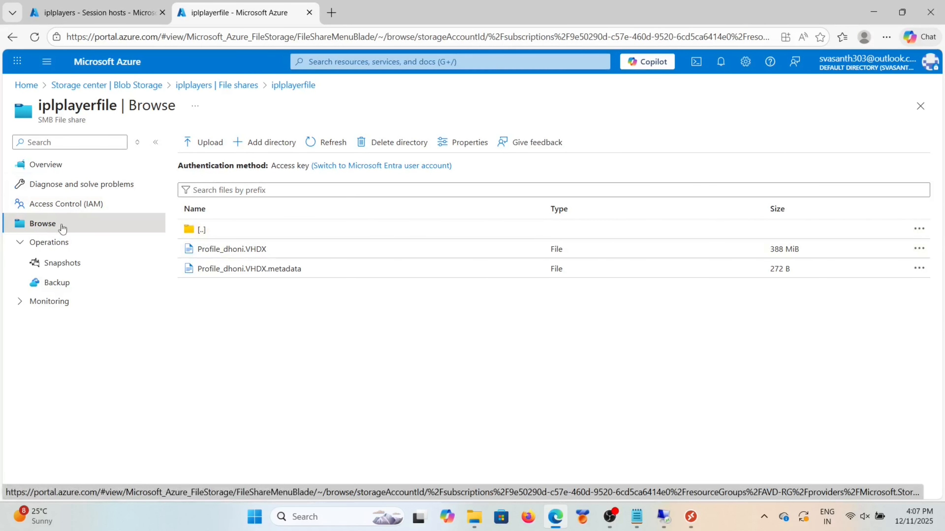
pyautogui.click(201, 230)
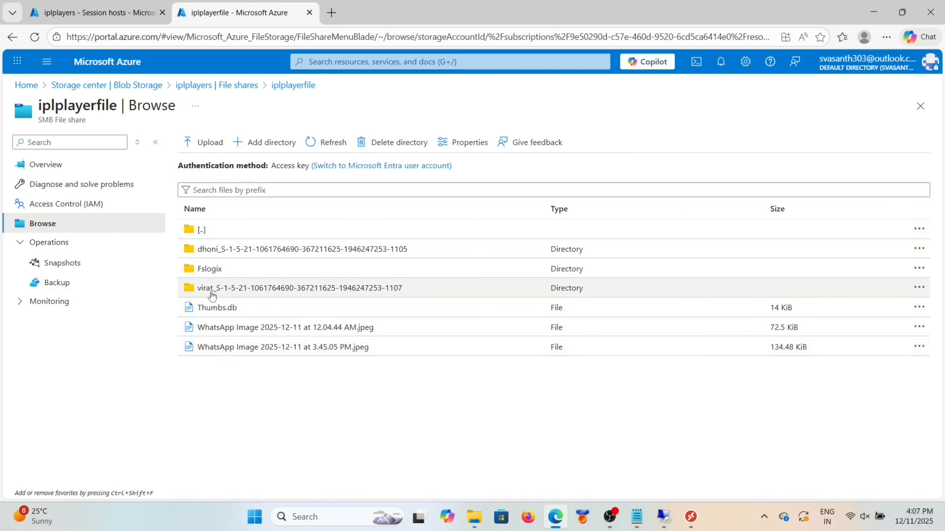
pyautogui.click(224, 291)
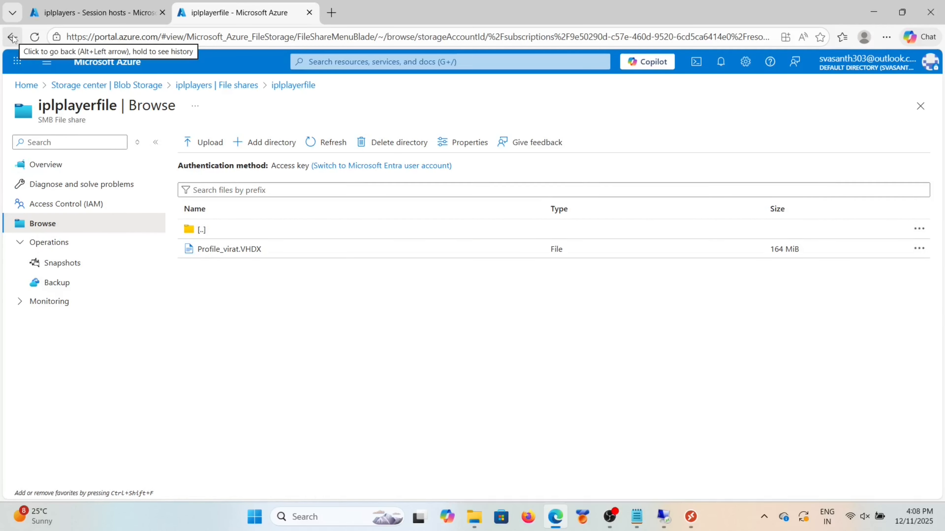
pyautogui.click(215, 235)
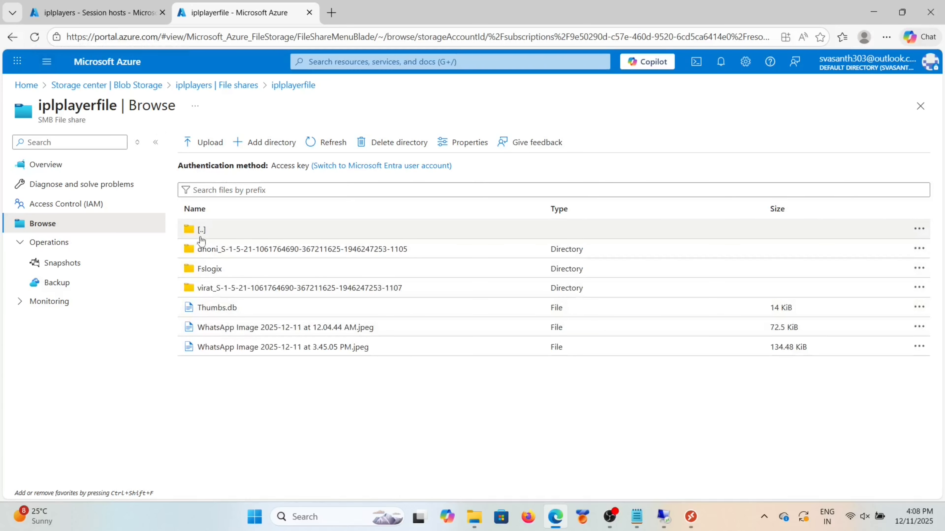
pyautogui.click(695, 518)
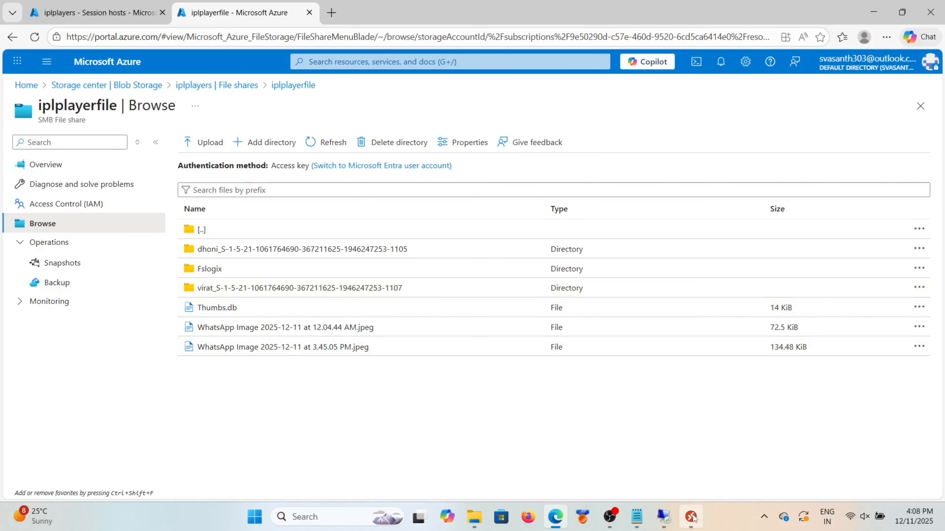
# Step: Launch SessionDesktop in Remote Desktop and sign in with the saved domain account's password
pyautogui.click(692, 517)
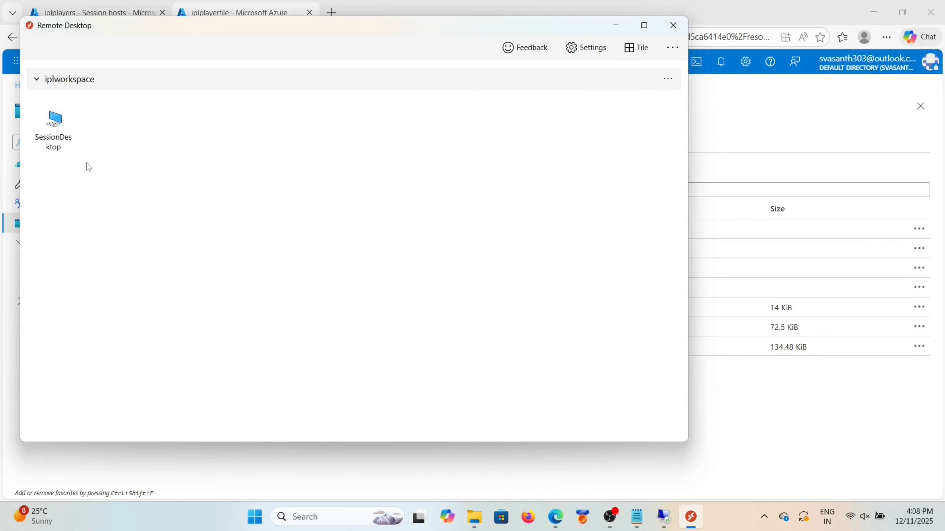
pyautogui.click(62, 133)
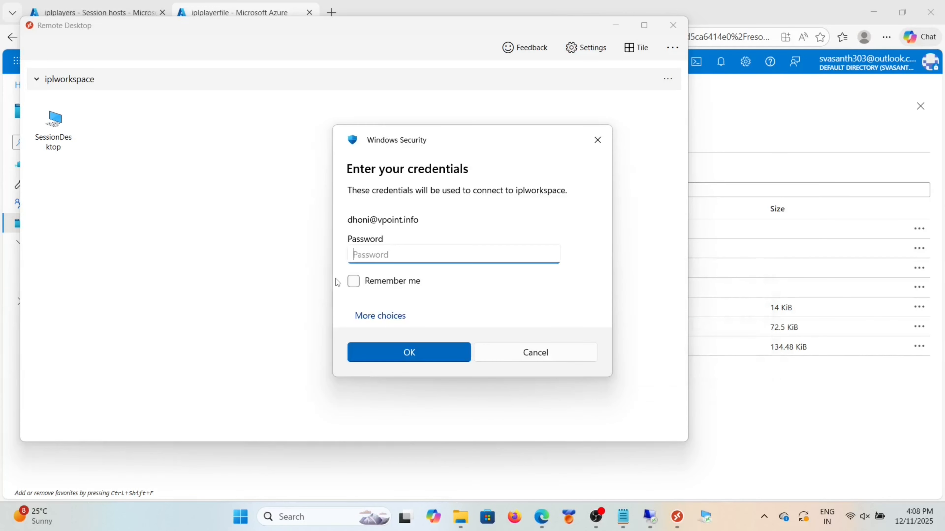
pyautogui.press('capslock')
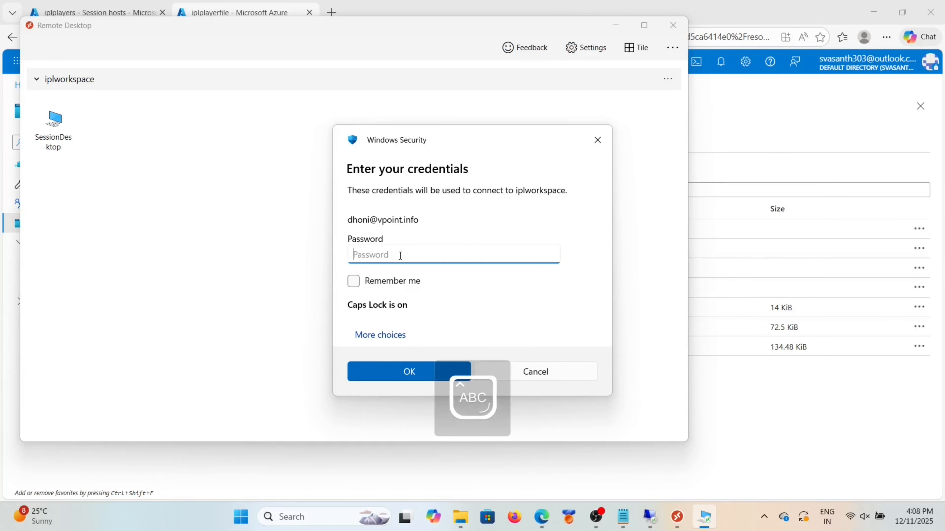
pyautogui.press('capslock')
pyautogui.write('••')
pyautogui.press('capslock')
pyautogui.write('•')
pyautogui.press('capslock')
pyautogui.write('•••••••')
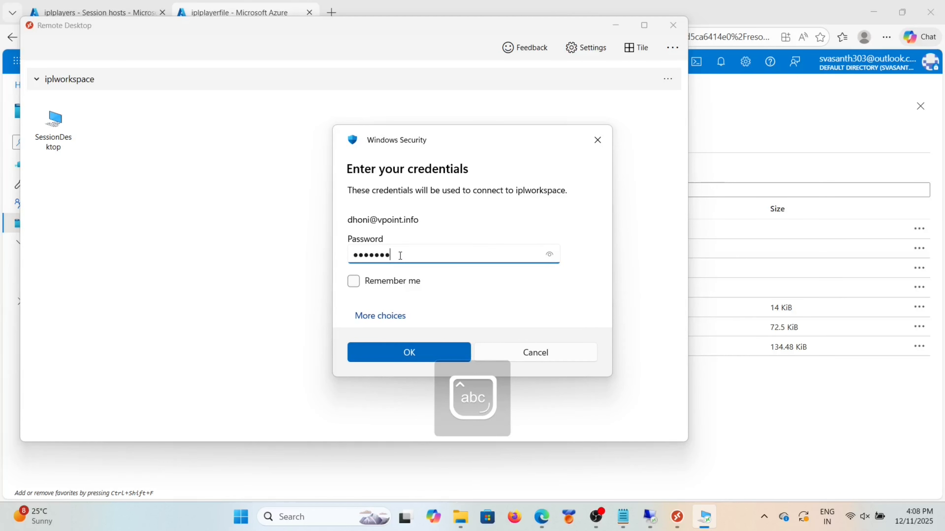
pyautogui.write('•••')
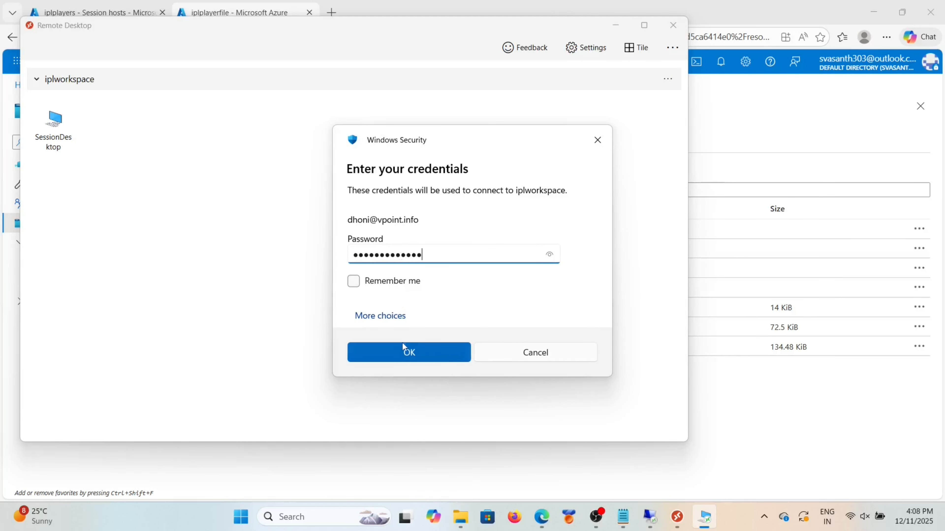
pyautogui.click(404, 354)
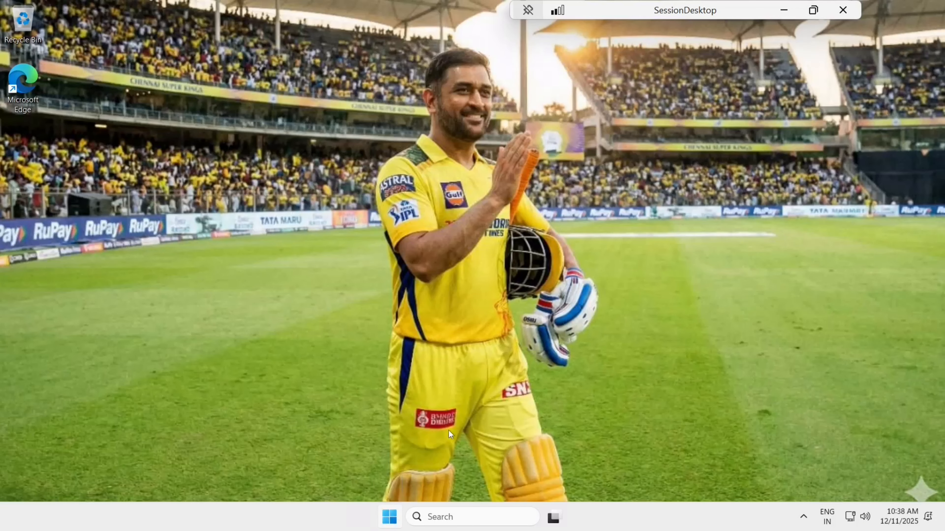
pyautogui.press('super')
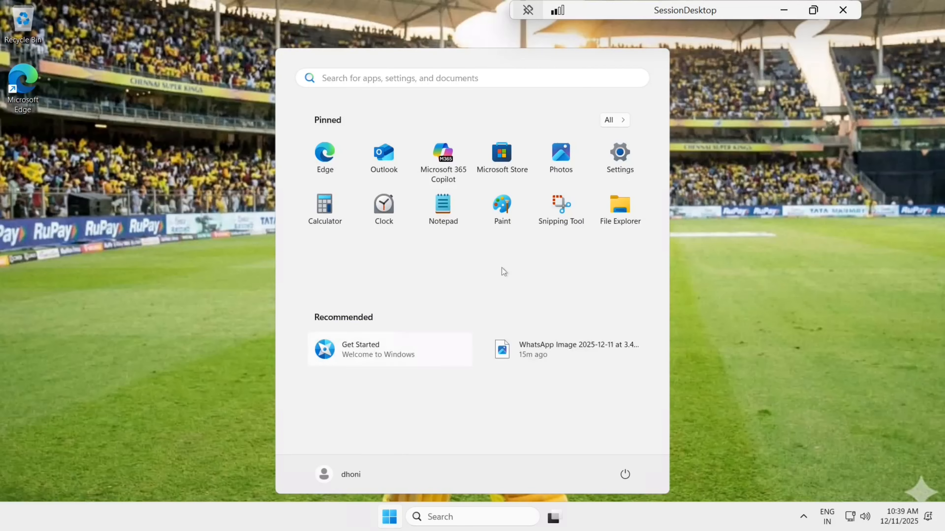
pyautogui.click(619, 207)
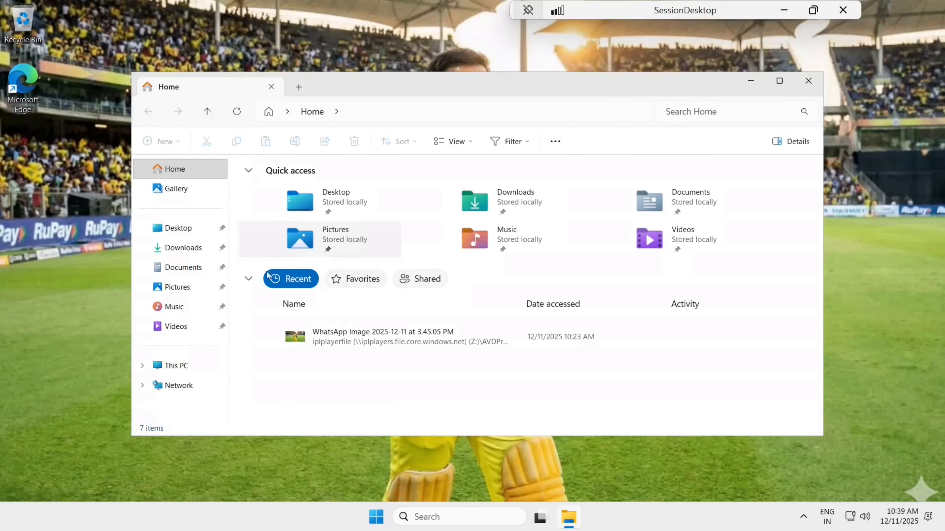
pyautogui.click(184, 248)
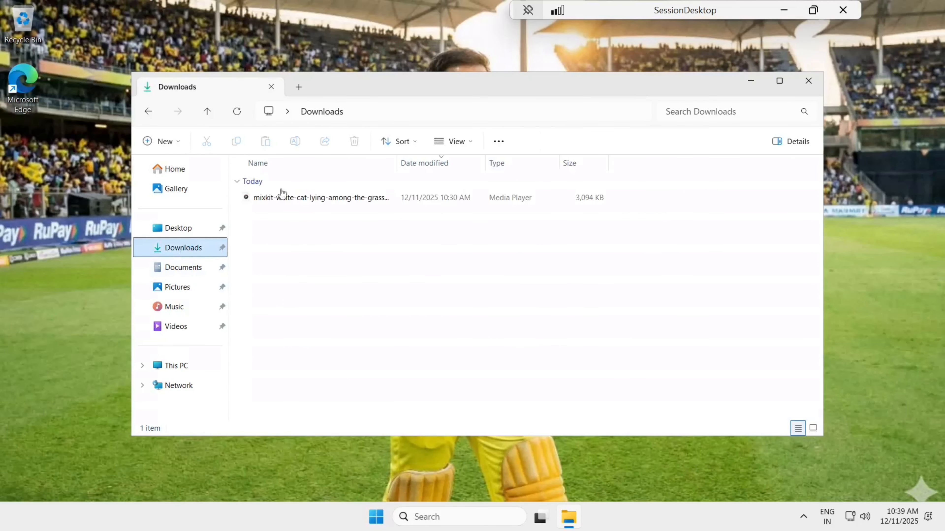
pyautogui.doubleClick(294, 203)
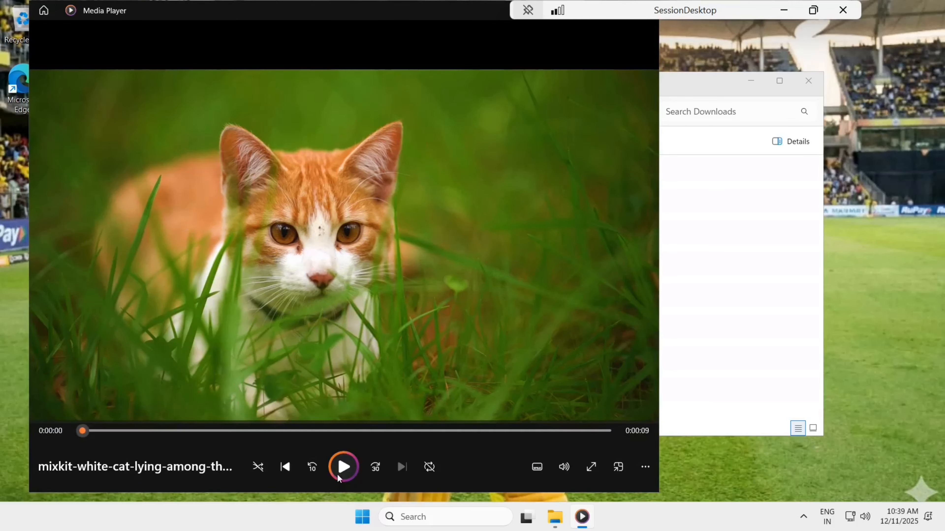
pyautogui.moveTo(407, 11); pyautogui.dragTo(424, 87)
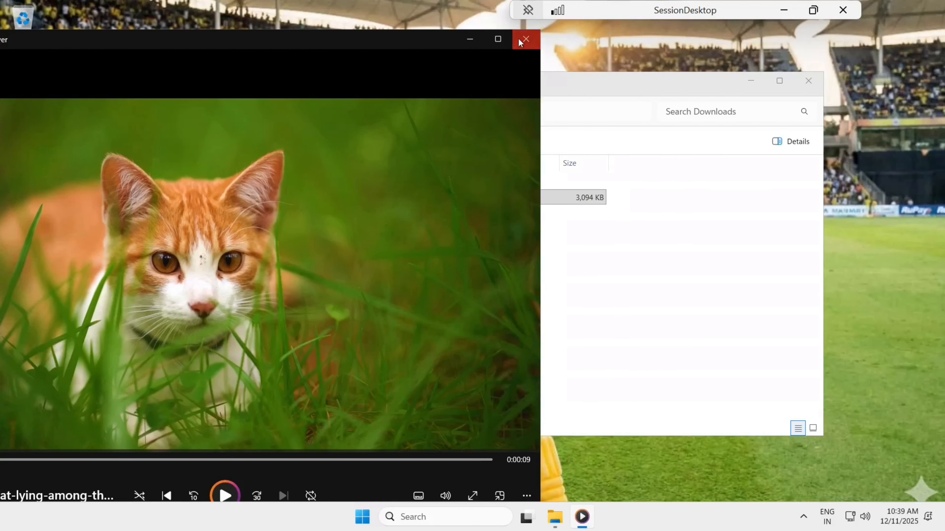
pyautogui.click(521, 38)
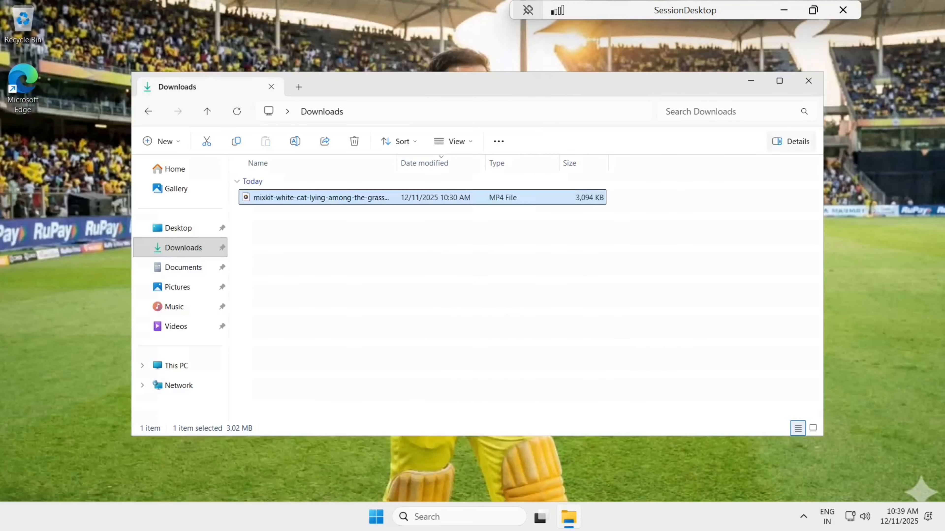
pyautogui.click(808, 81)
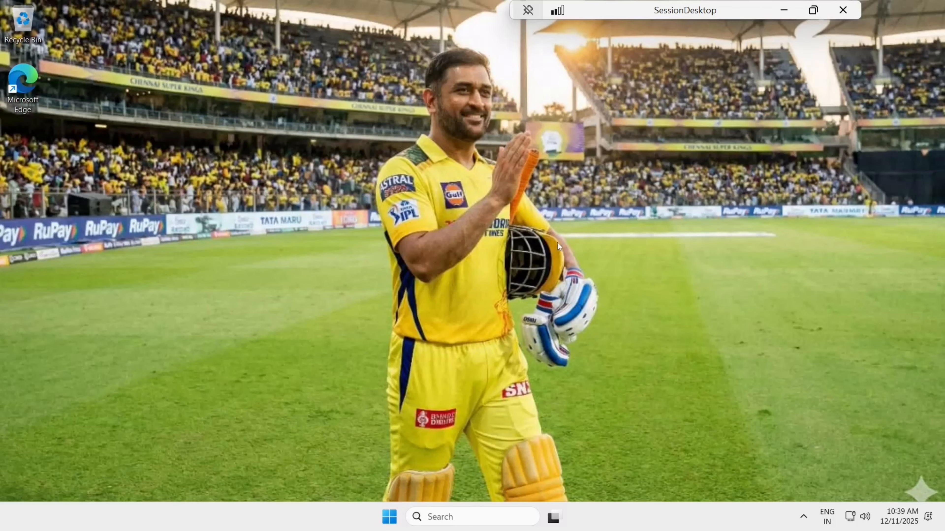
# Step: Start another SessionDesktop connection with a different account and enter its vpoint.info user name
pyautogui.click(776, 8)
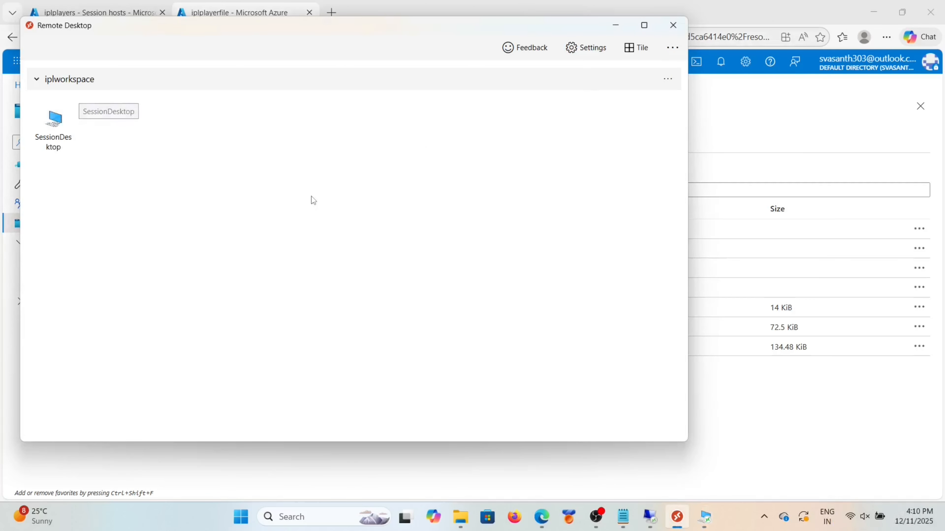
pyautogui.doubleClick(68, 132)
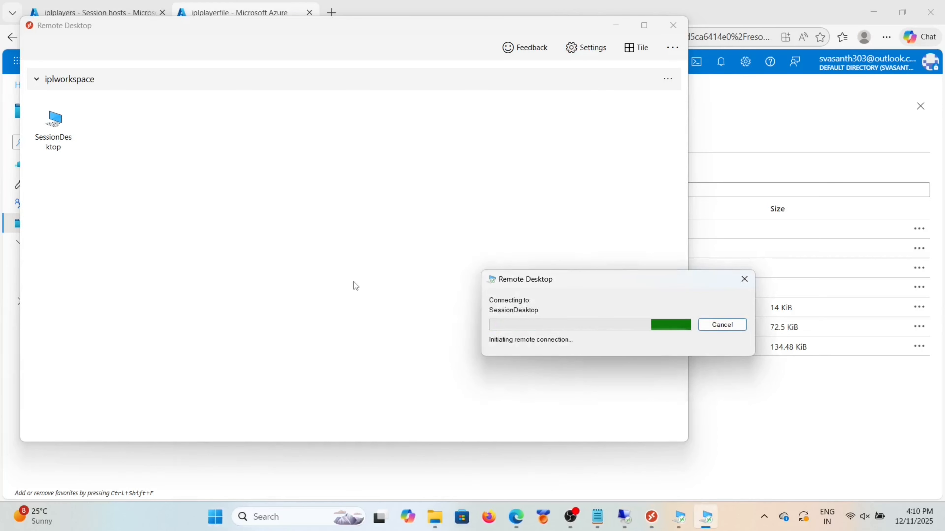
pyautogui.click(386, 316)
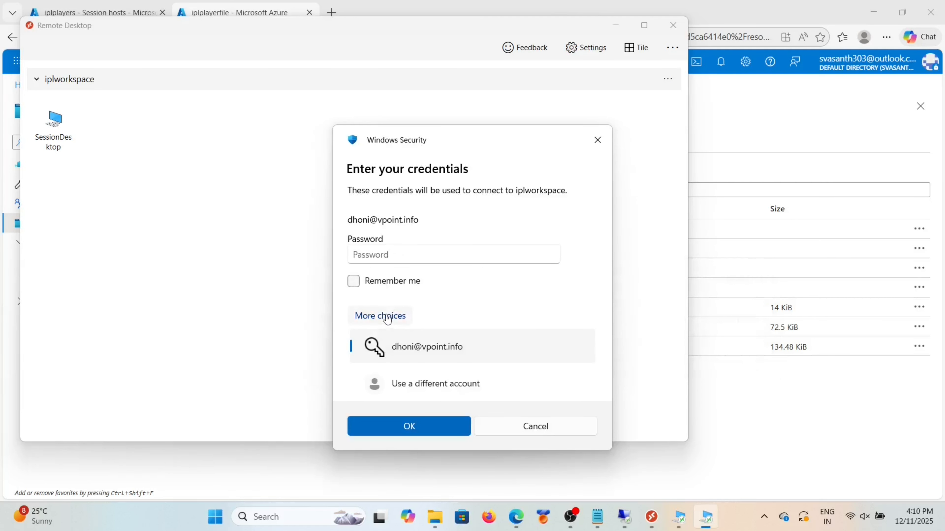
pyautogui.click(412, 385)
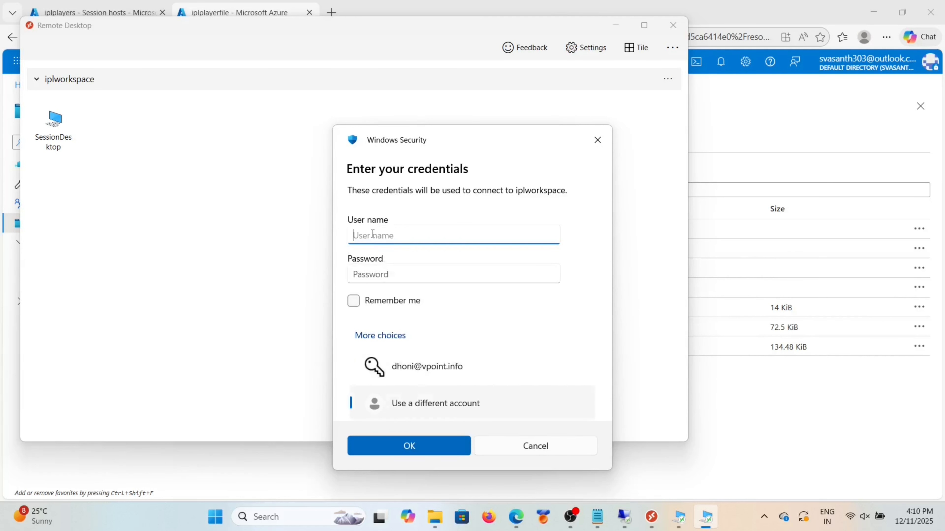
# Step: Correct the user name, enter that account's password and connect
pyautogui.press('capslock')
pyautogui.write('Vasa')
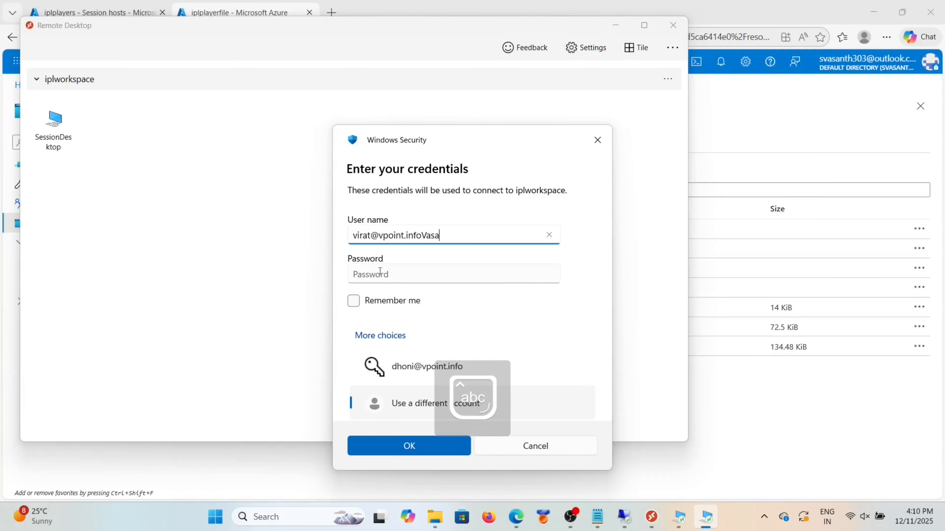
pyautogui.click(380, 271)
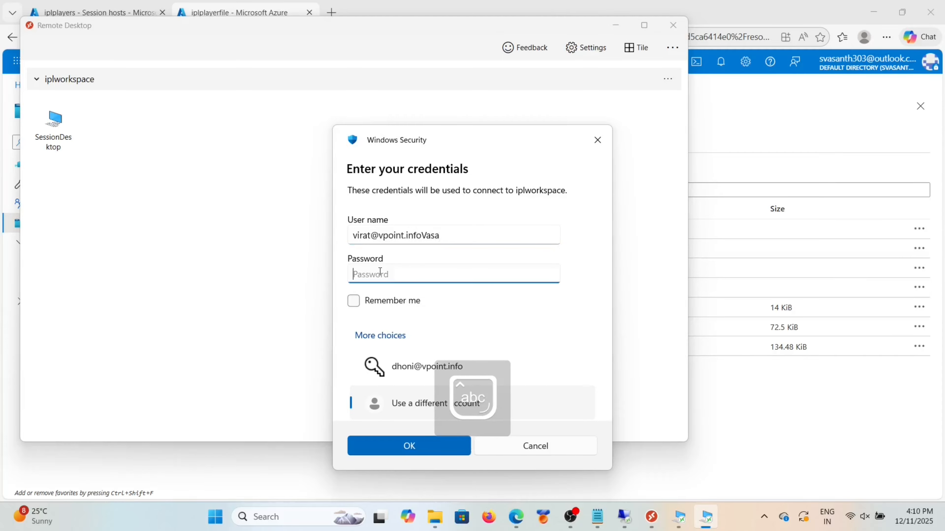
pyautogui.click(459, 235)
pyautogui.press('BackSpace')
pyautogui.press('BackSpace')
pyautogui.press('BackSpace')
pyautogui.press('BackSpace')
pyautogui.click(442, 275)
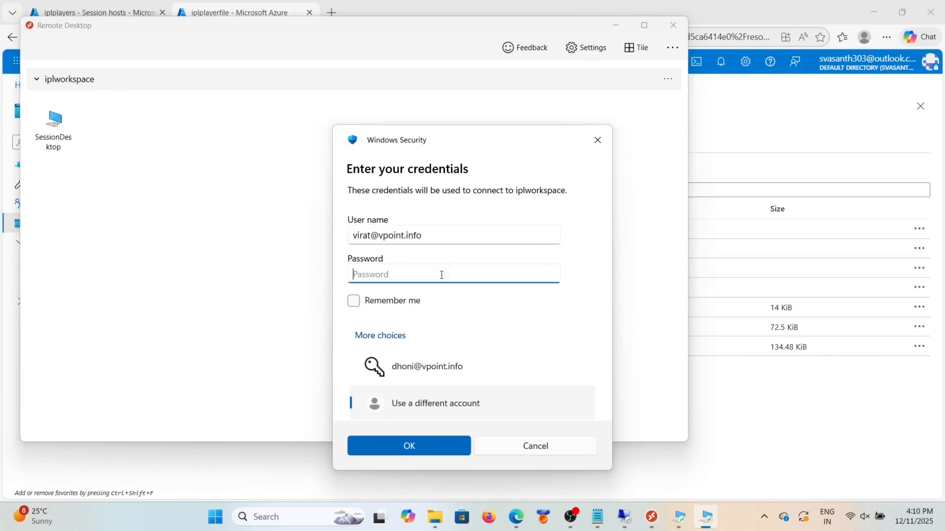
pyautogui.write('••')
pyautogui.press('capslock')
pyautogui.write('*********')
pyautogui.click(416, 447)
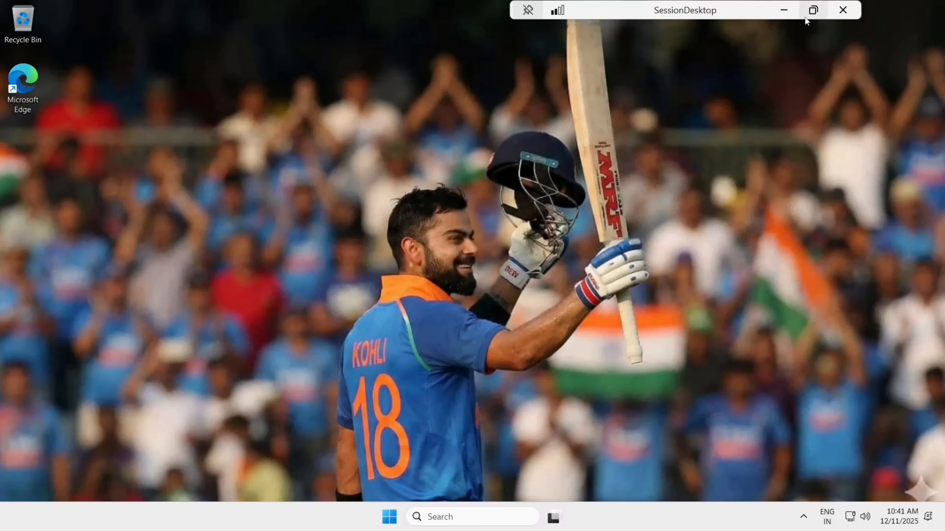
# Step: Return to the iplplayers Session hosts tab and refresh to see iplhosts-0.vpoint.info now Upgrading
pyautogui.click(843, 15)
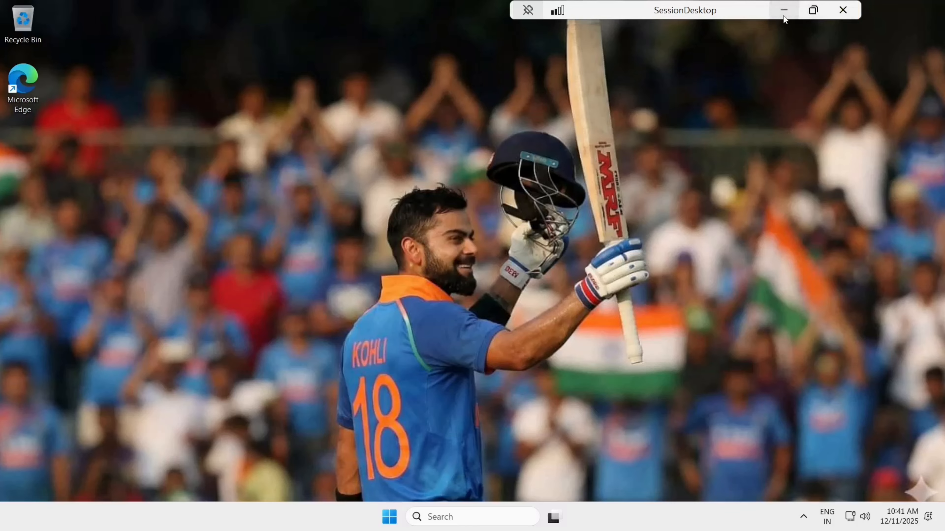
pyautogui.click(616, 25)
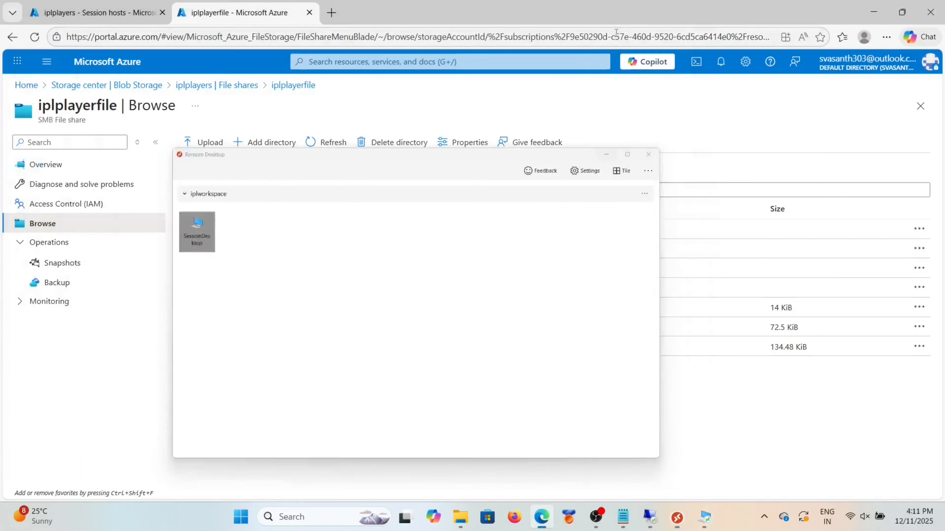
pyautogui.click(97, 12)
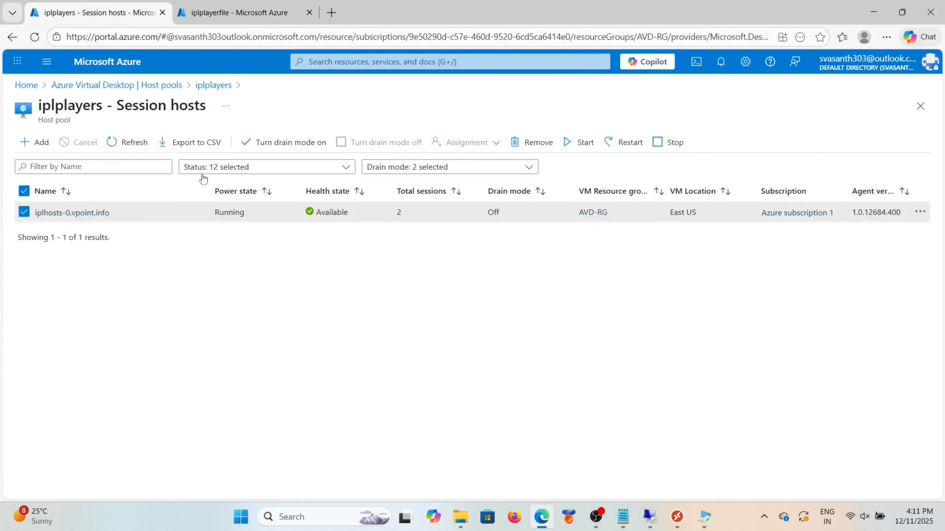
pyautogui.click(128, 143)
pyautogui.click(651, 517)
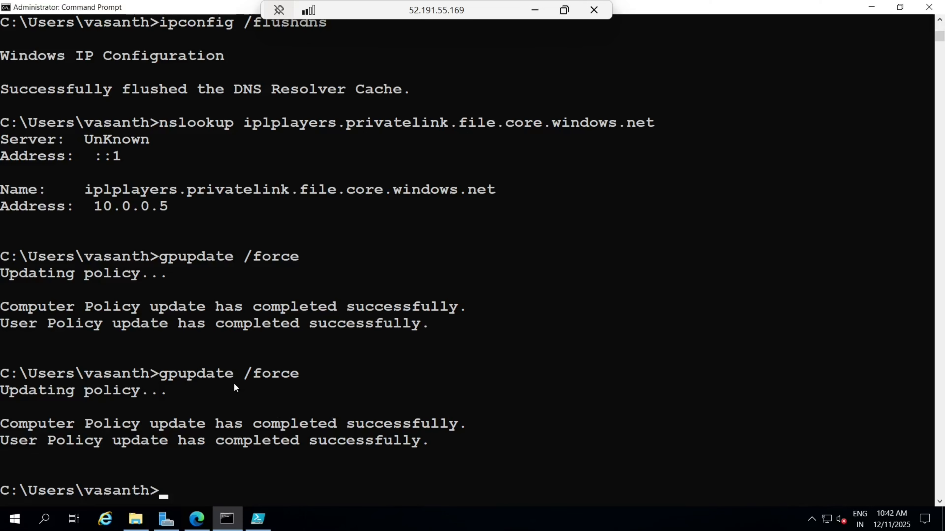
pyautogui.click(538, 10)
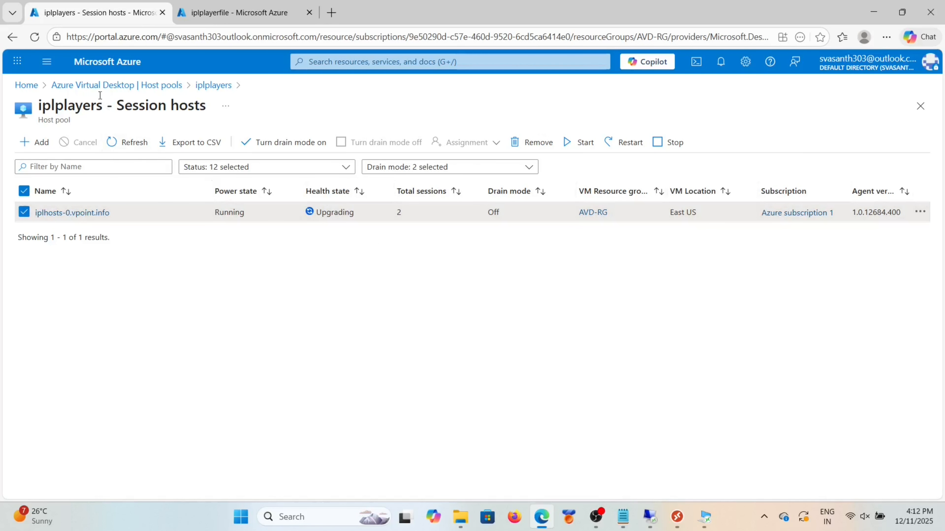
# Step: Refresh the session hosts list and open 'Add virtual machines to a host pool' for iplplayers
pyautogui.click(116, 143)
pyautogui.click(35, 141)
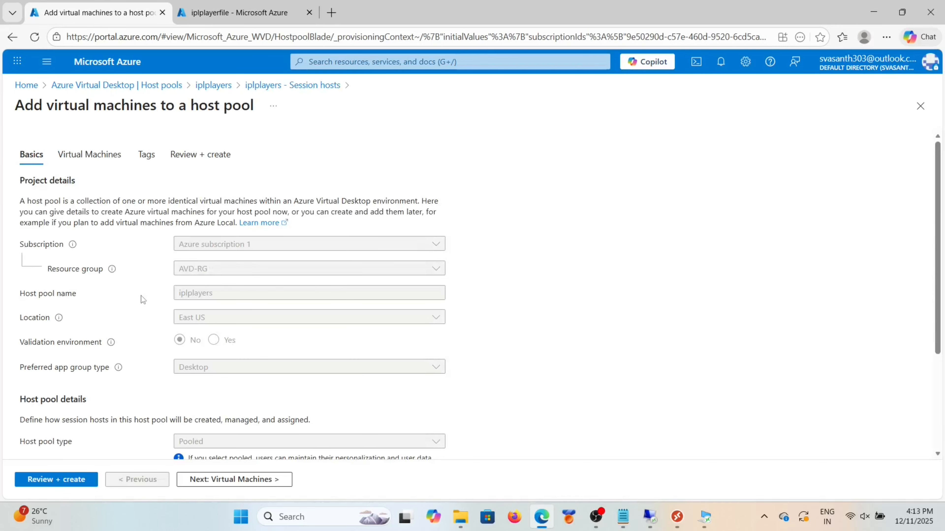
# Step: On the Virtual Machines tab, set availability to 'No infrastructure redundancy required', keeping Standard security type
pyautogui.scroll(-4, 238, 328)
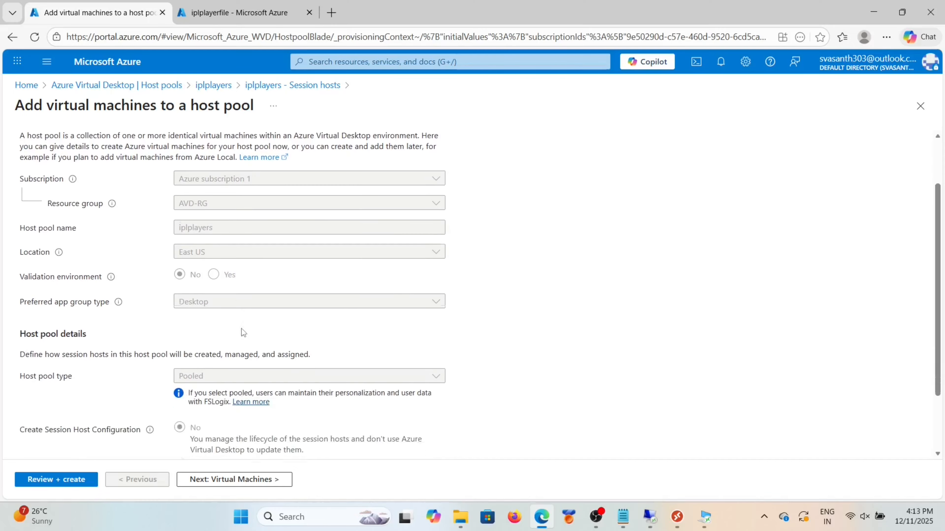
pyautogui.scroll(4, 242, 331)
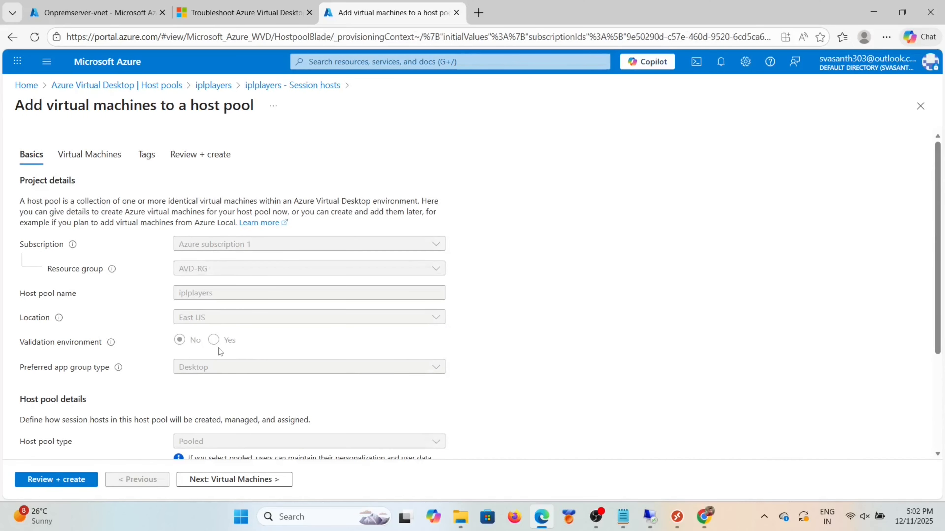
pyautogui.scroll(-4, 217, 349)
pyautogui.scroll(4, 220, 351)
pyautogui.click(89, 155)
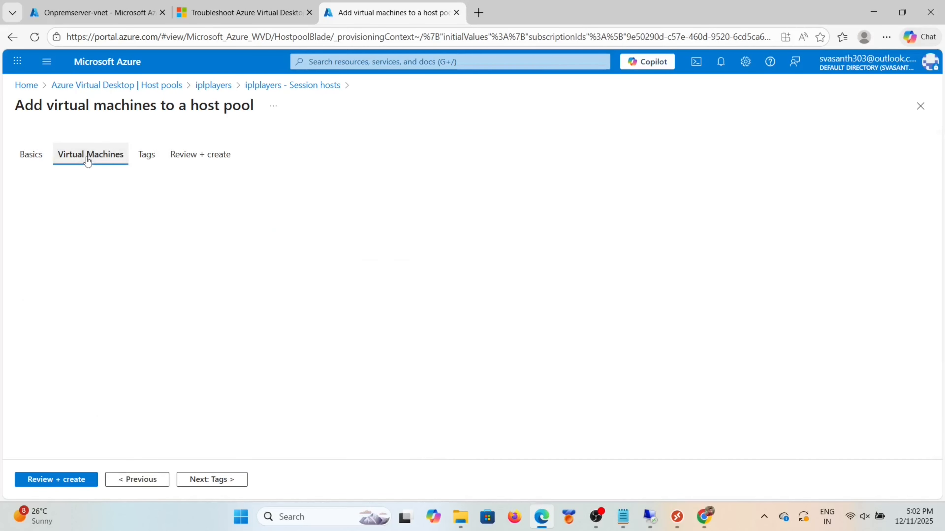
pyautogui.scroll(-1, 208, 305)
pyautogui.scroll(1, 207, 305)
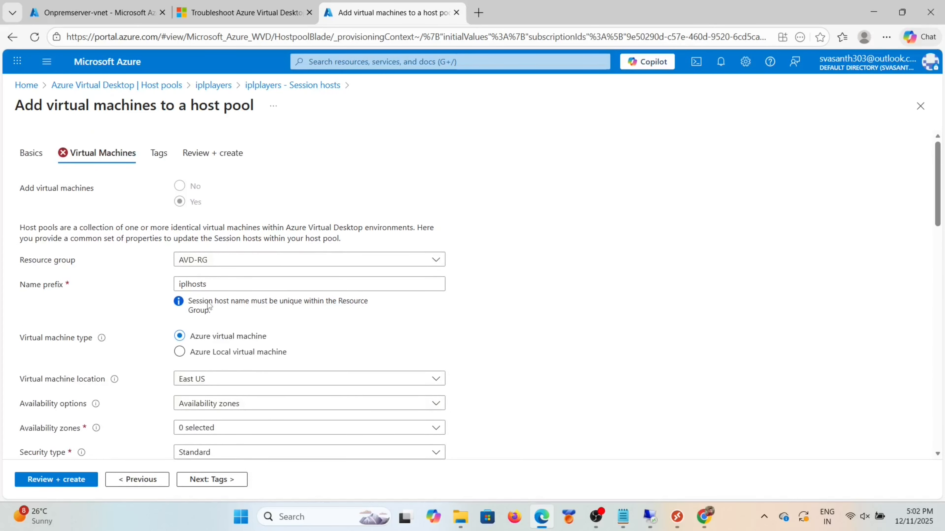
pyautogui.scroll(-4, 208, 305)
pyautogui.click(295, 247)
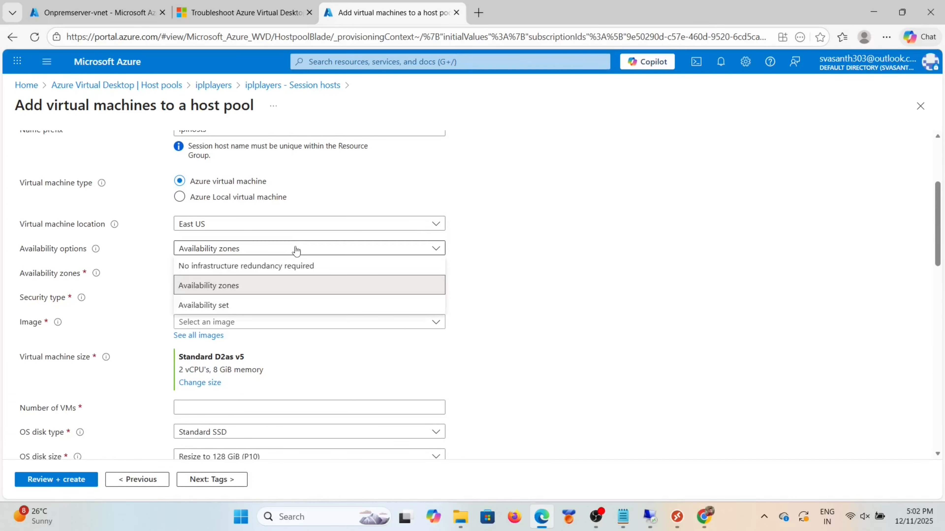
pyautogui.click(232, 267)
pyautogui.click(232, 275)
pyautogui.click(230, 289)
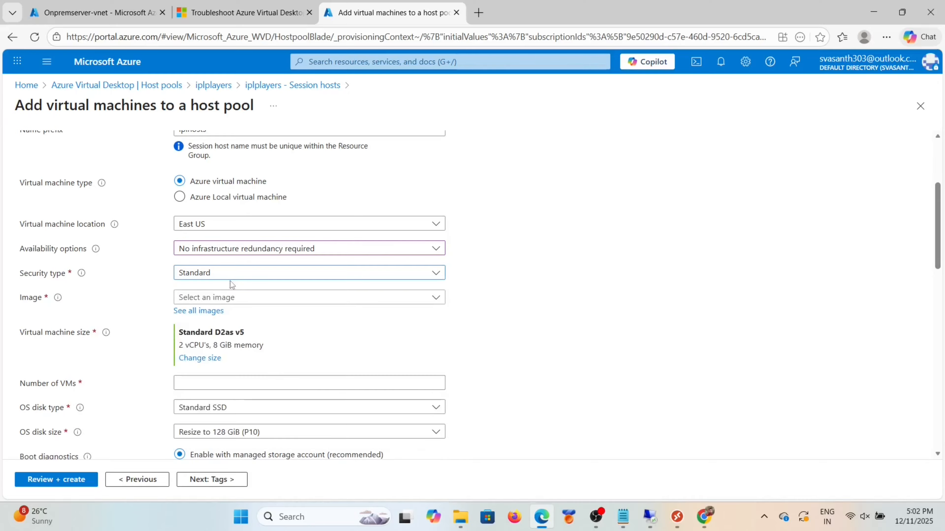
# Step: Choose the Windows 11 Enterprise multi-session, version 25H2 image from recently created images
pyautogui.click(229, 298)
pyautogui.scroll(-1, 238, 388)
pyautogui.scroll(1, 238, 389)
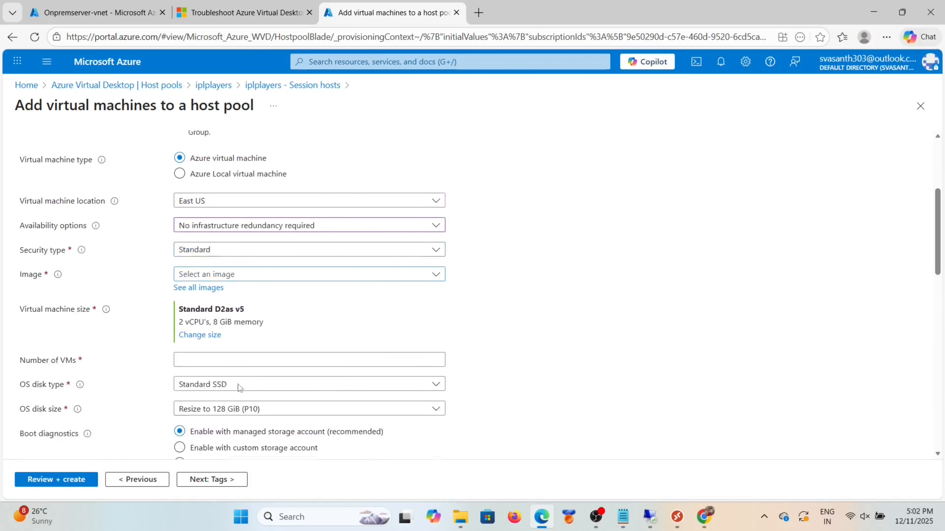
pyautogui.click(319, 281)
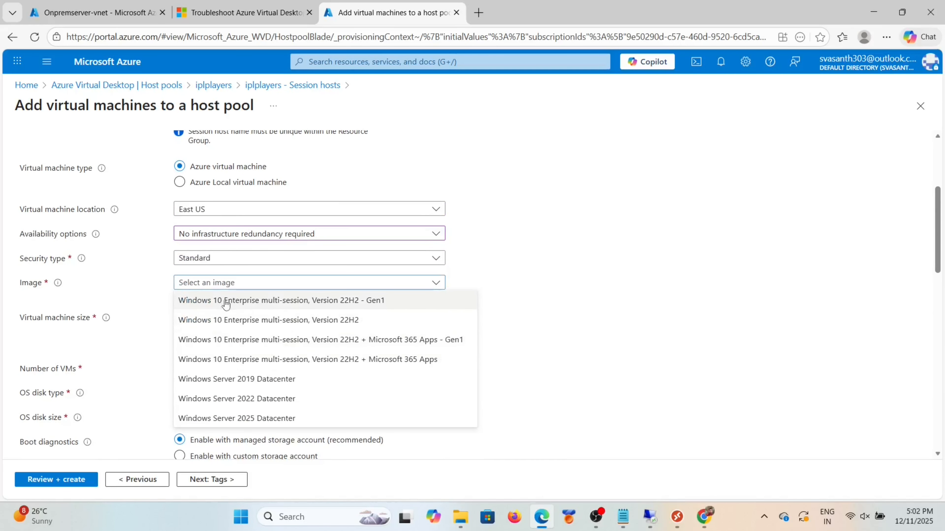
pyautogui.click(161, 311)
pyautogui.click(198, 297)
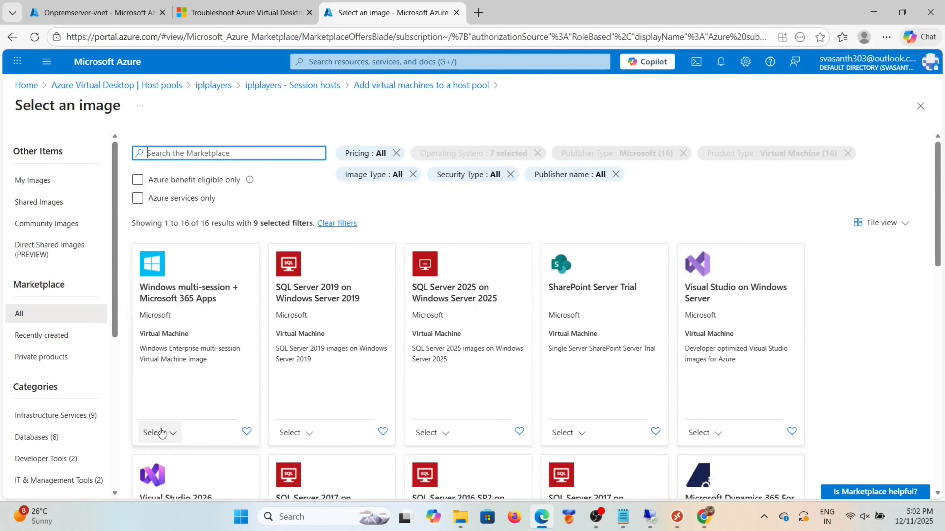
pyautogui.click(161, 433)
pyautogui.click(52, 339)
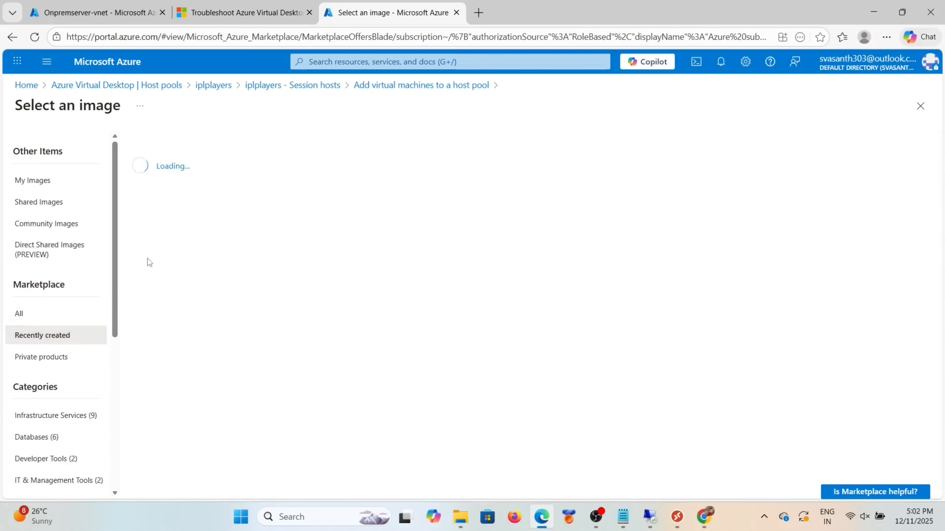
pyautogui.click(174, 369)
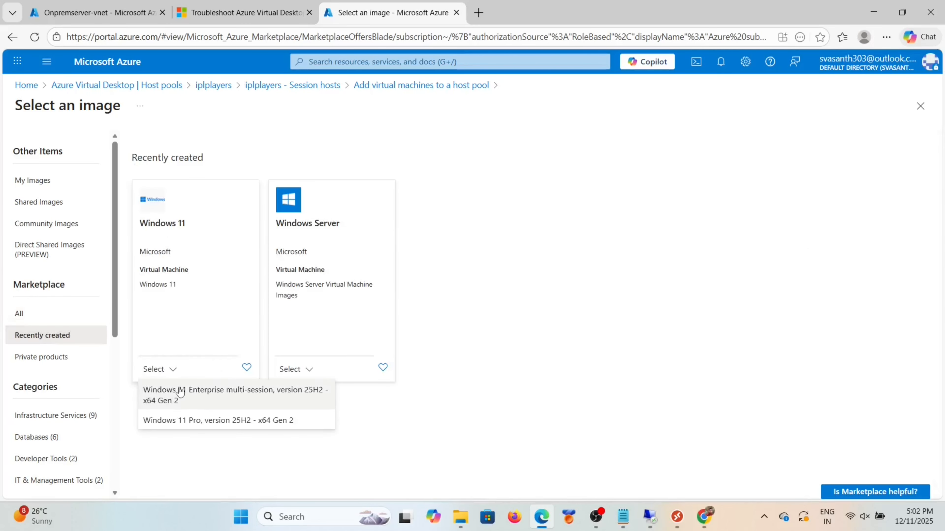
pyautogui.click(202, 398)
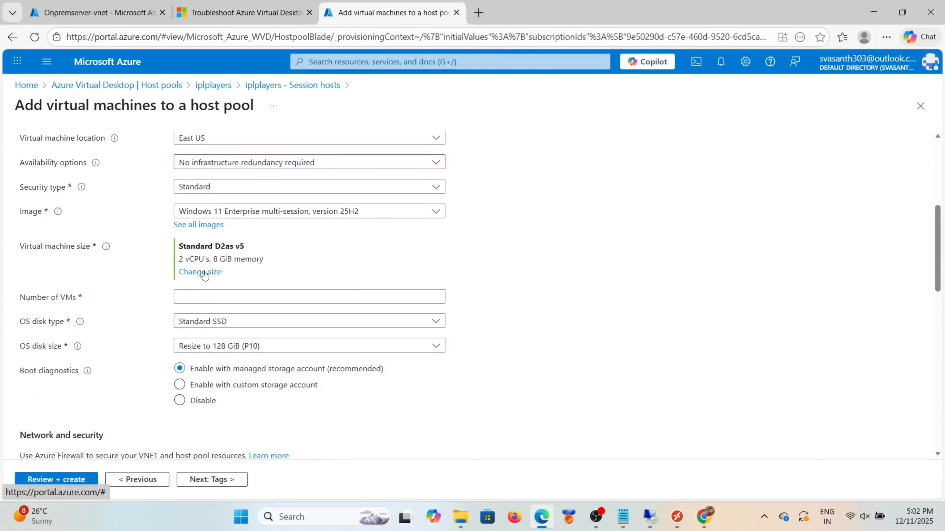
# Step: Change the VM size to Standard B2s (2 vCPUs, 4 GiB) from the B-Series sizes
pyautogui.click(201, 273)
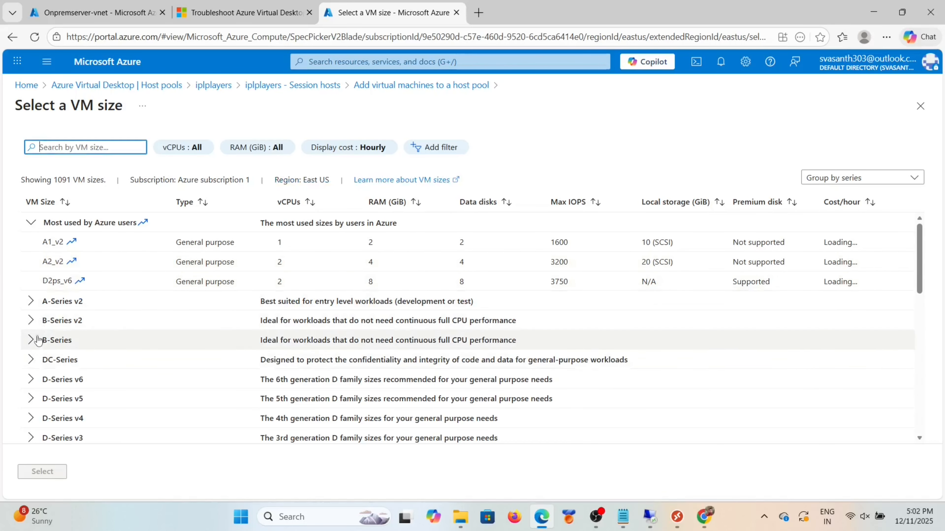
pyautogui.scroll(-3, 32, 373)
pyautogui.click(30, 349)
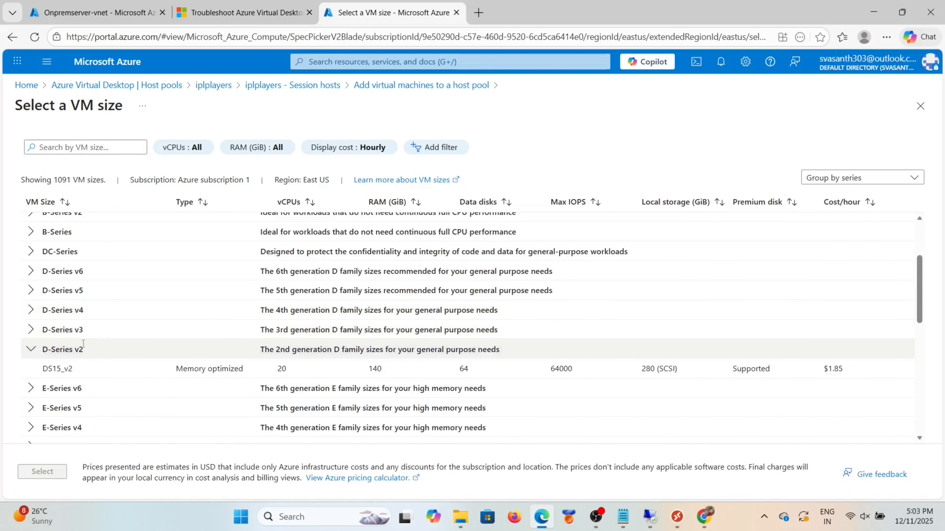
pyautogui.scroll(-2, 101, 348)
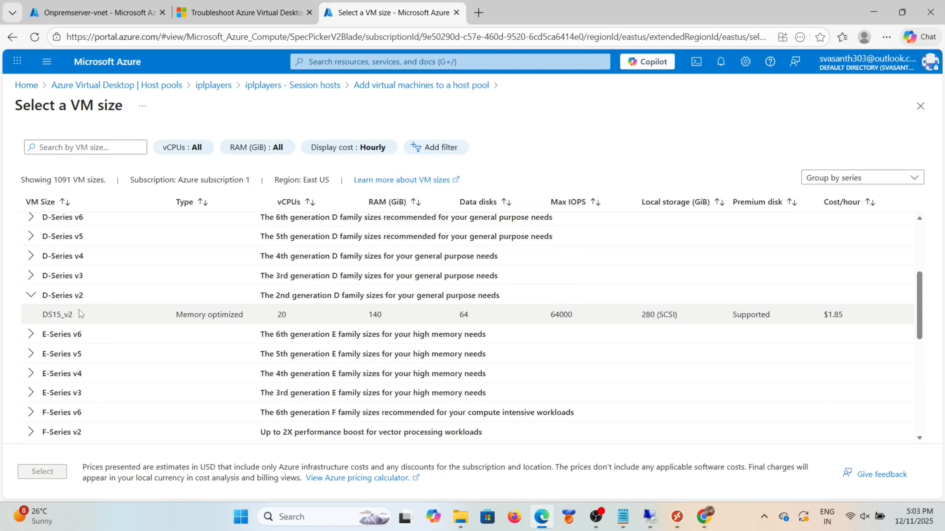
pyautogui.scroll(2, 63, 291)
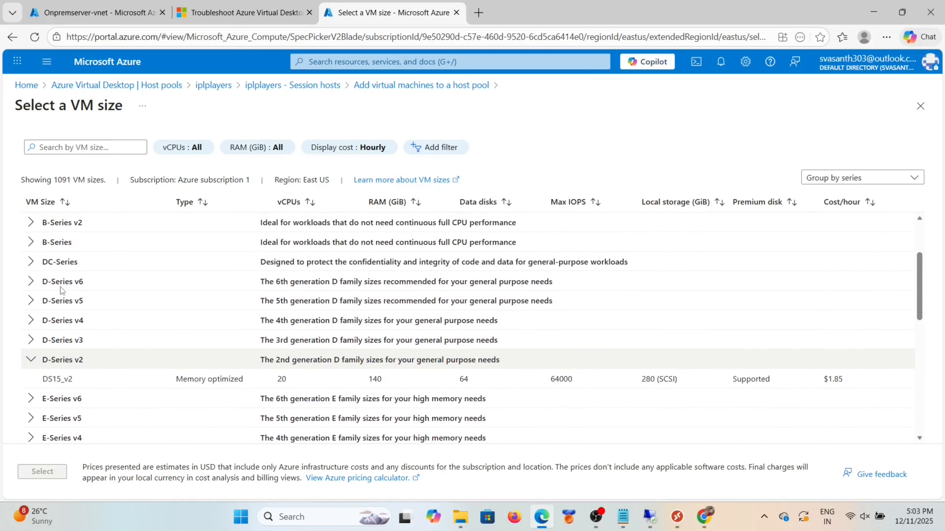
pyautogui.scroll(-2, 63, 291)
pyautogui.scroll(-1, 61, 291)
pyautogui.scroll(4, 41, 293)
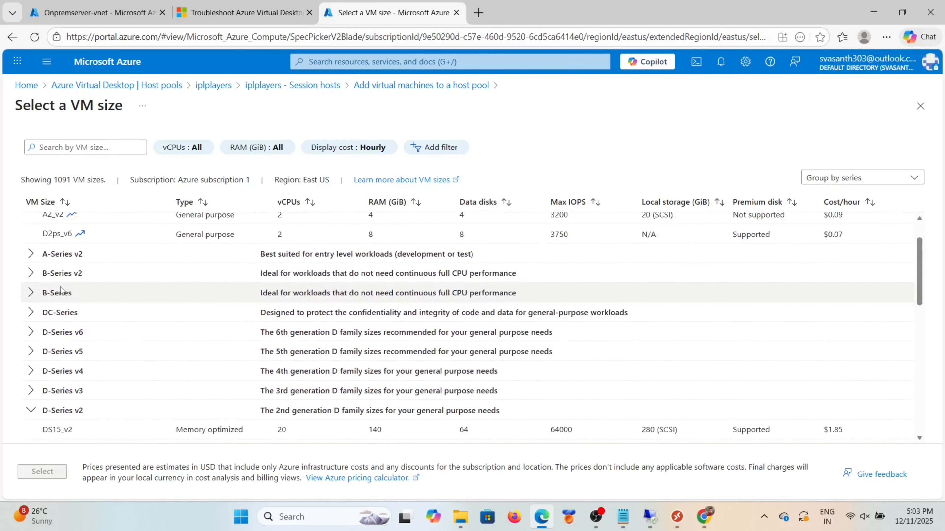
pyautogui.click(32, 294)
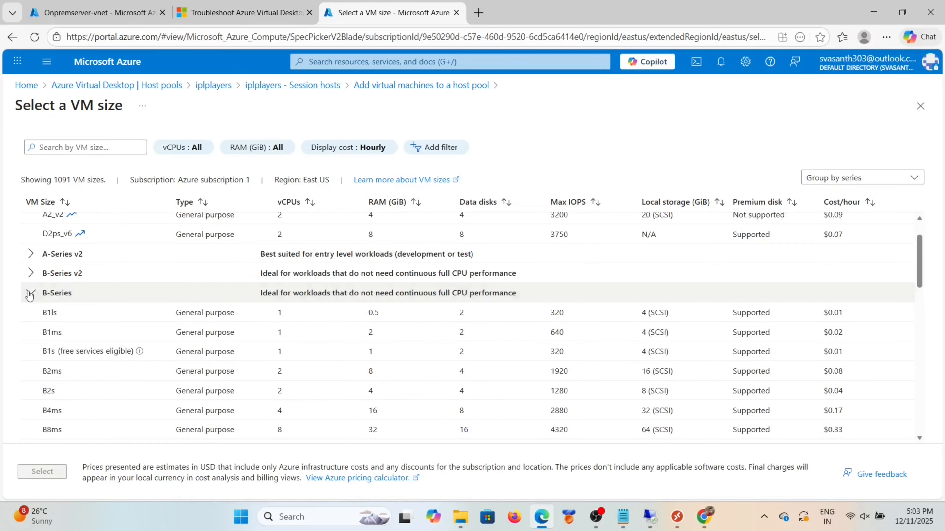
pyautogui.click(82, 371)
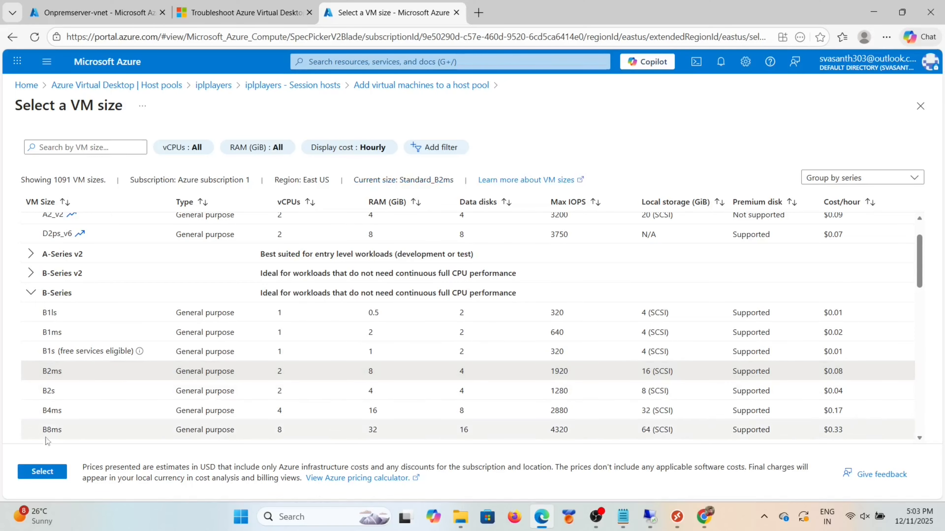
pyautogui.click(78, 391)
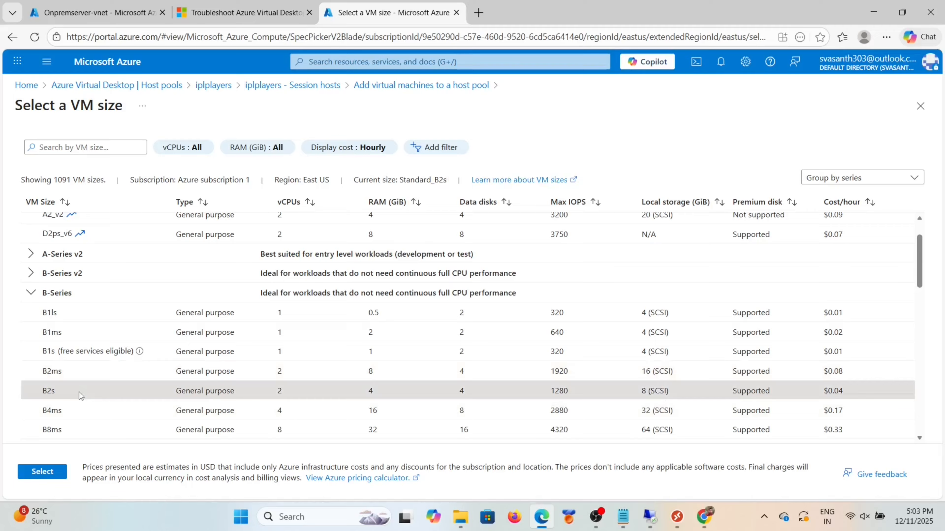
pyautogui.click(42, 471)
pyautogui.scroll(-1, 140, 348)
# Step: Keep Standard SSD as the OS disk type and choose the Onpremserver-vnet virtual network
pyautogui.click(242, 283)
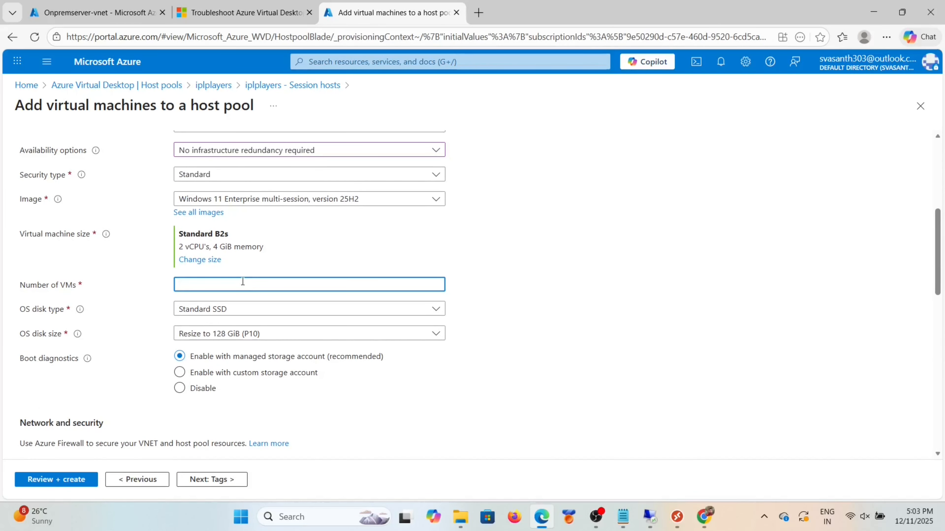
pyautogui.scroll(-2, 261, 282)
pyautogui.click(289, 281)
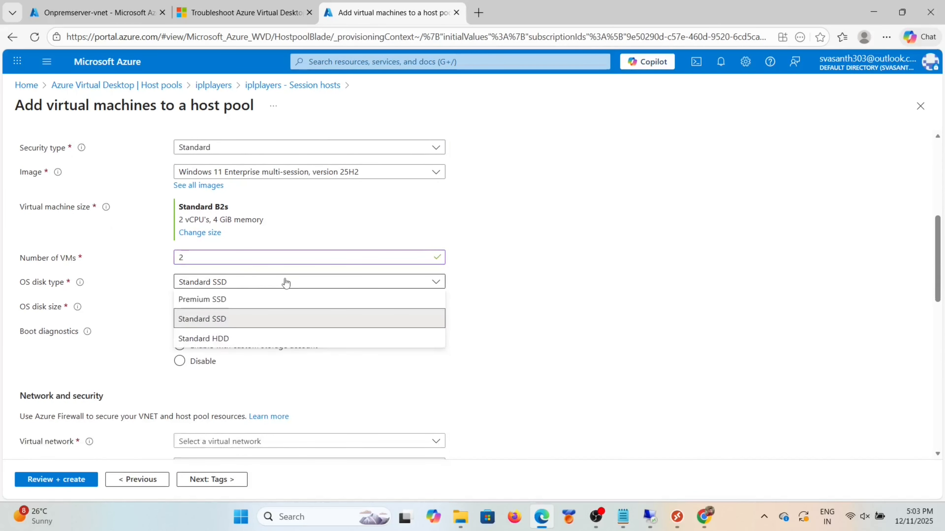
pyautogui.click(258, 321)
pyautogui.scroll(-3, 266, 309)
pyautogui.moveTo(186, 277); pyautogui.dragTo(108, 311)
pyautogui.scroll(-2, 314, 320)
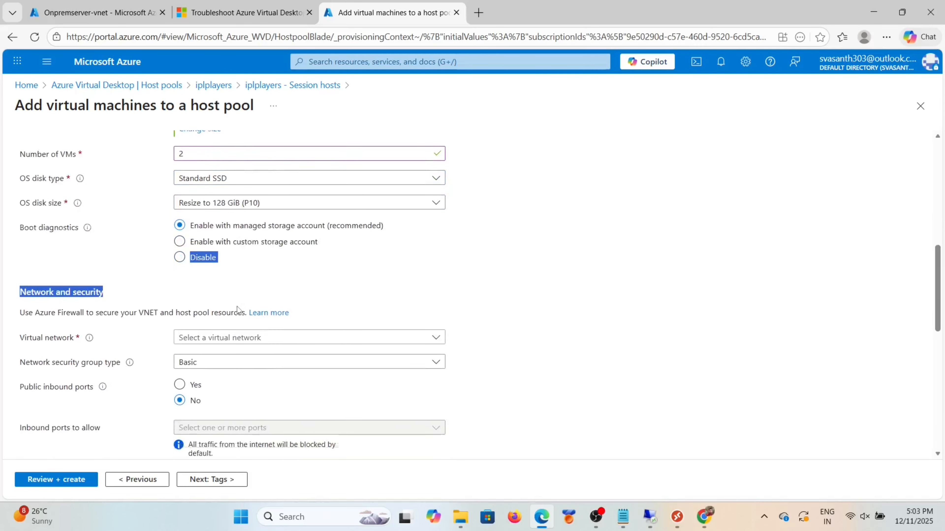
pyautogui.click(313, 317)
pyautogui.click(243, 370)
pyautogui.scroll(3, 247, 223)
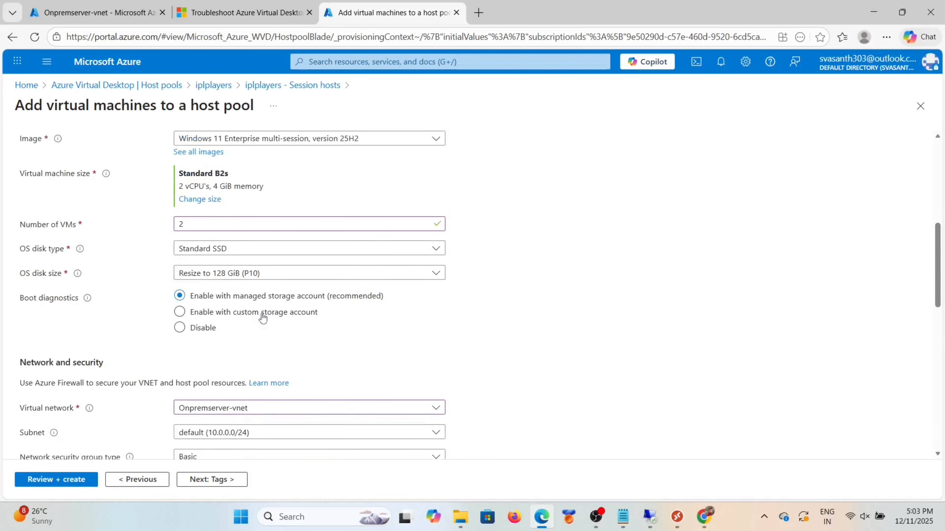
# Step: Change the VM size to D2s_v3 from the D-Series v3 family
pyautogui.click(209, 201)
pyautogui.scroll(-5, 133, 312)
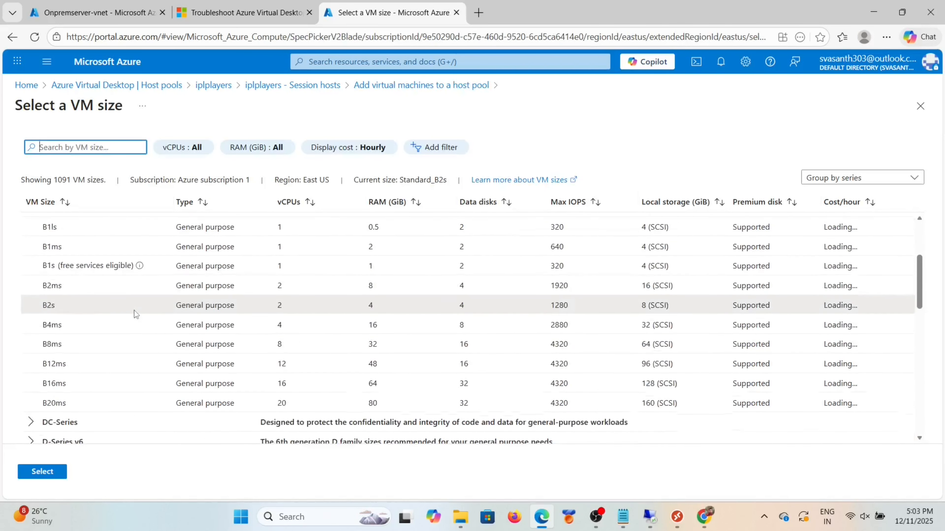
pyautogui.scroll(-5, 134, 310)
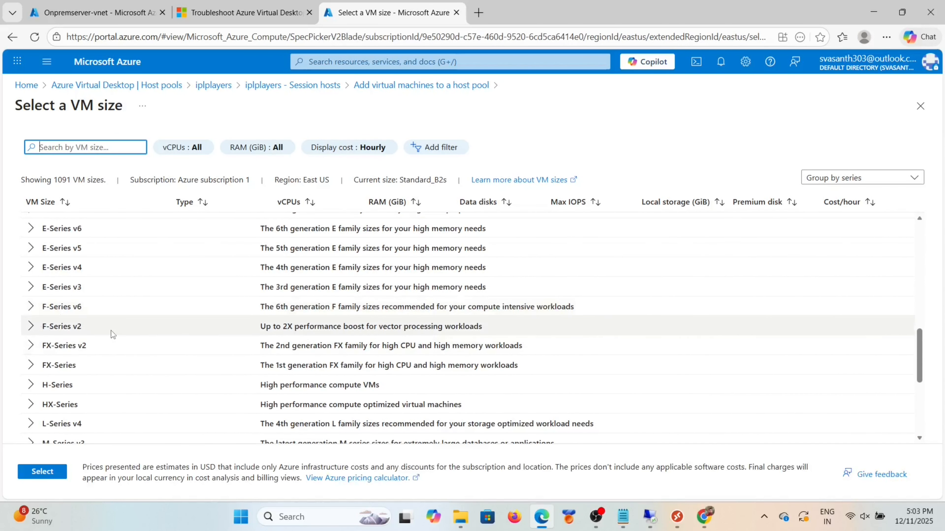
pyautogui.scroll(6, 110, 331)
pyautogui.scroll(-2, 111, 331)
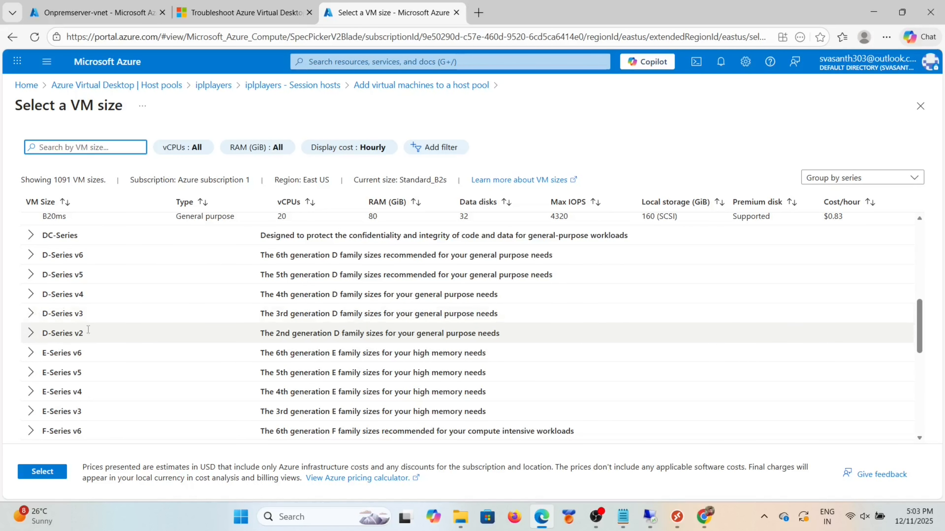
pyautogui.click(31, 333)
pyautogui.click(31, 314)
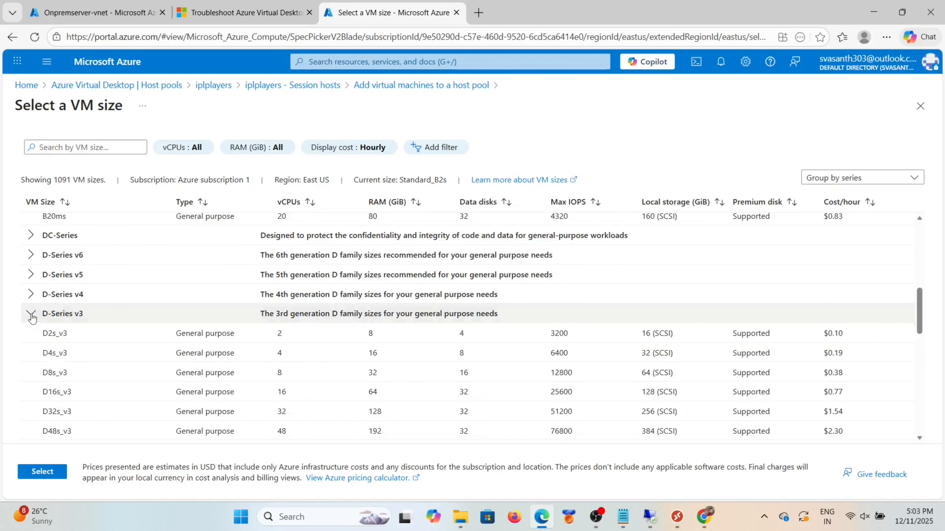
pyautogui.scroll(-1, 85, 287)
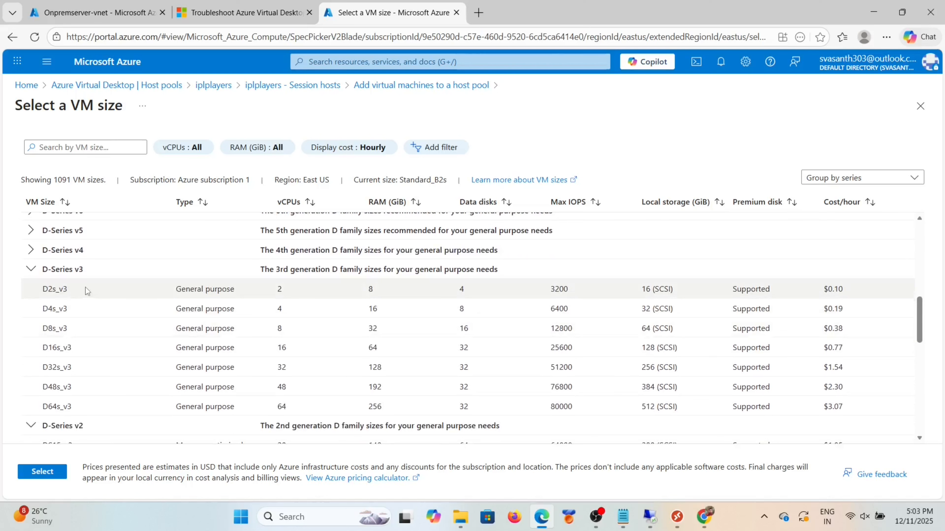
pyautogui.click(85, 288)
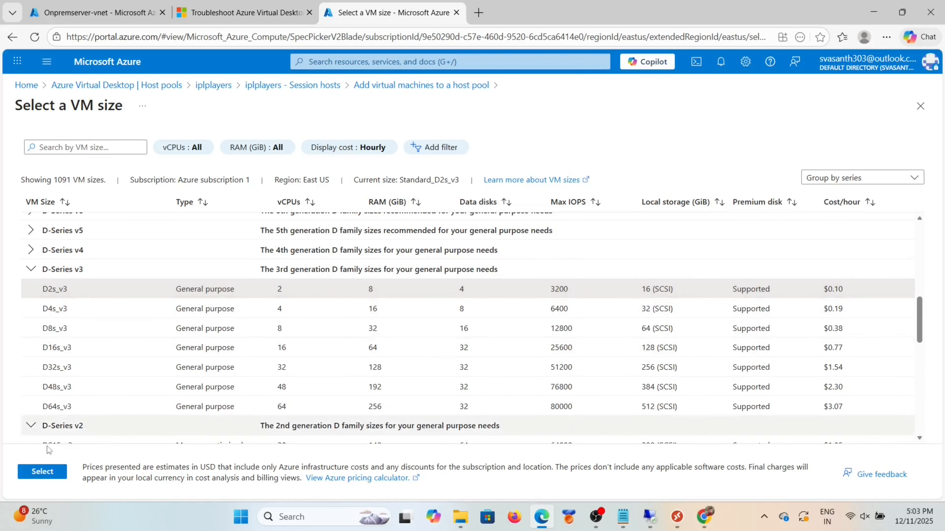
pyautogui.click(43, 471)
pyautogui.scroll(1, 277, 297)
# Step: Disable boot diagnostics for the new session hosts
pyautogui.scroll(-1, 277, 298)
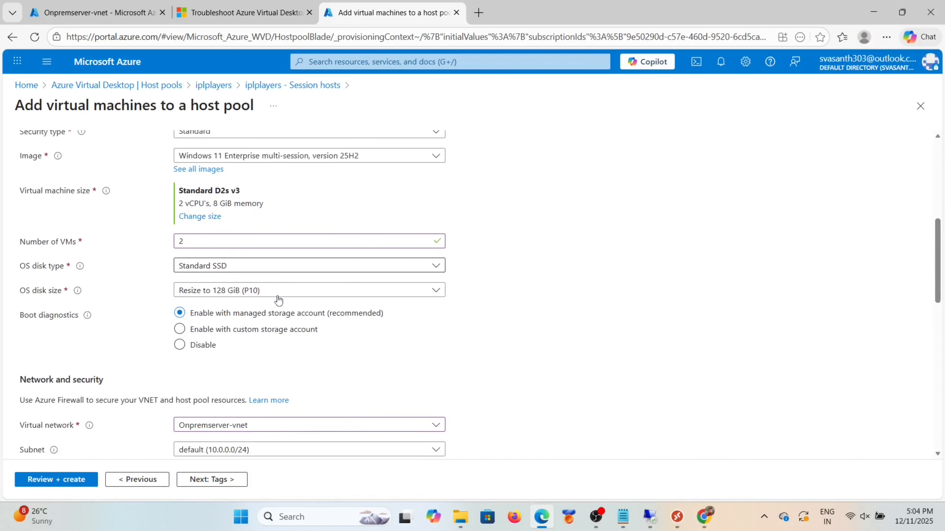
pyautogui.scroll(-4, 336, 301)
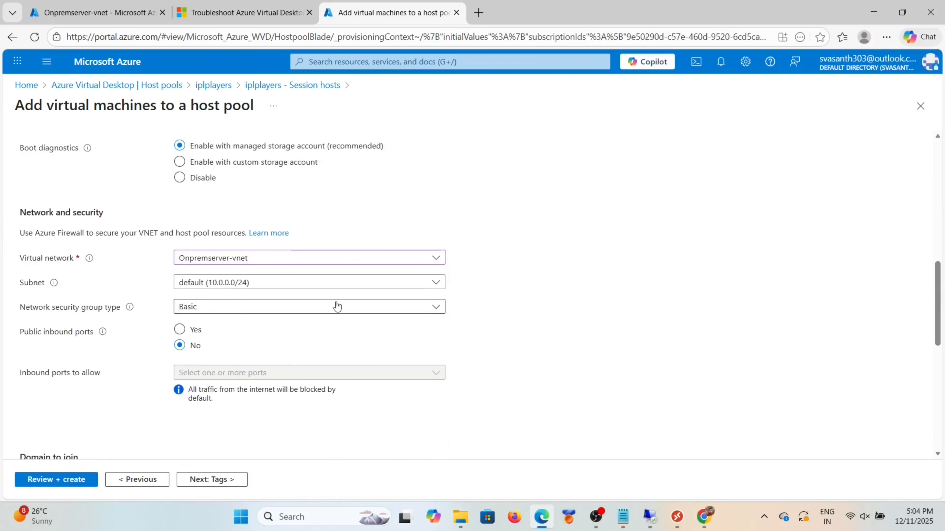
pyautogui.scroll(-1, 304, 340)
pyautogui.scroll(1, 304, 341)
pyautogui.click(181, 183)
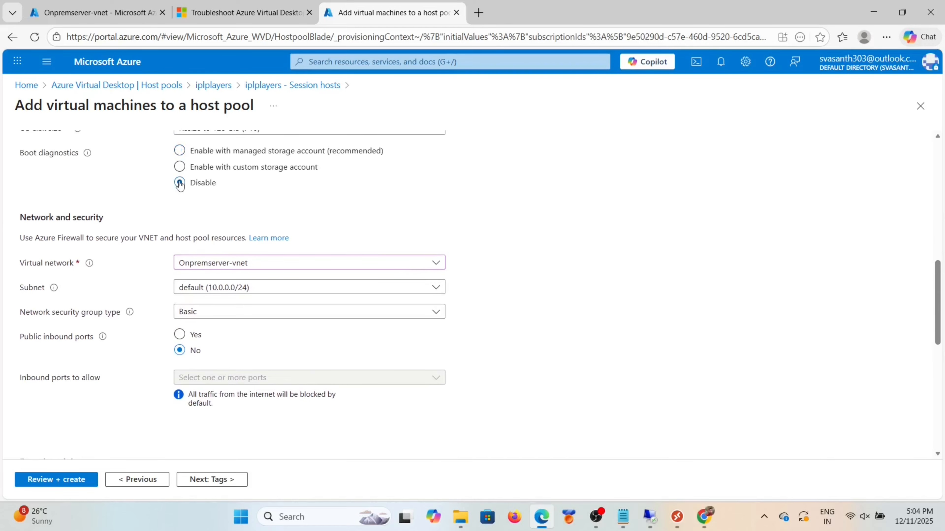
pyautogui.scroll(-6, 251, 327)
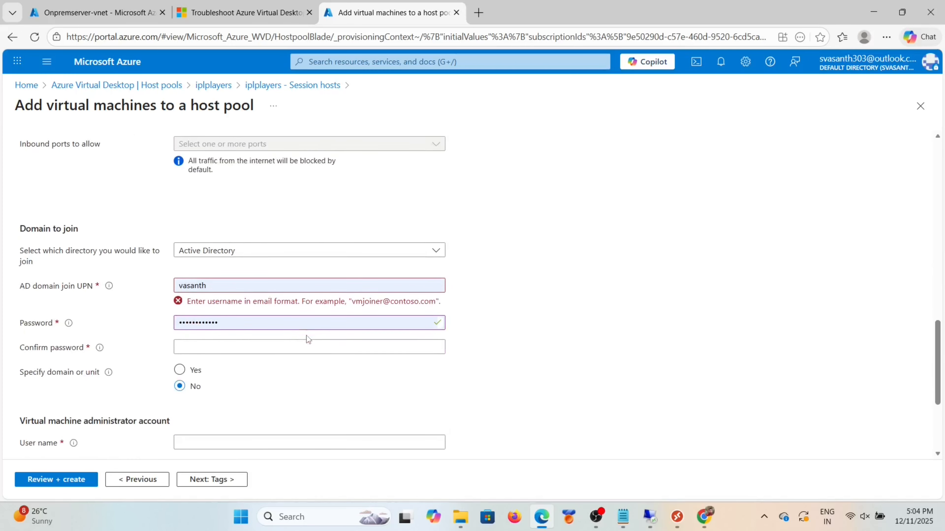
pyautogui.scroll(-2, 246, 290)
pyautogui.scroll(1, 246, 289)
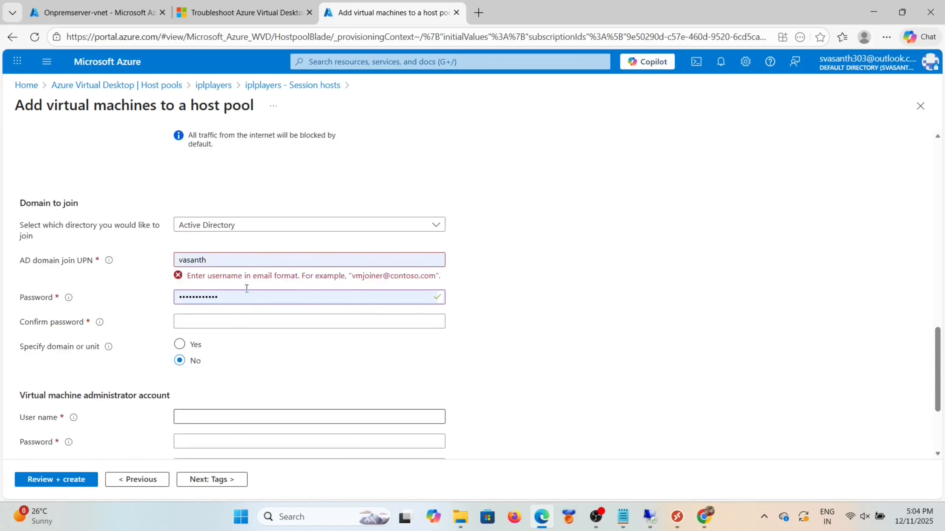
# Step: Correct the AD domain join UPN to the domain account's vpoint address
pyautogui.click(224, 262)
pyautogui.press('BackSpace')
pyautogui.press('BackSpace')
pyautogui.press('BackSpace')
pyautogui.press('BackSpace')
pyautogui.press('BackSpace')
pyautogui.press('BackSpace')
pyautogui.press('BackSpace')
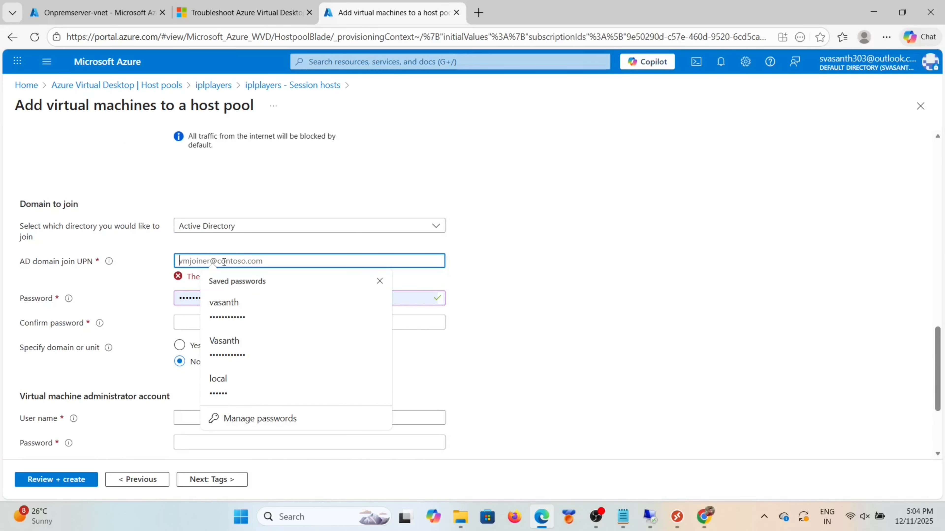
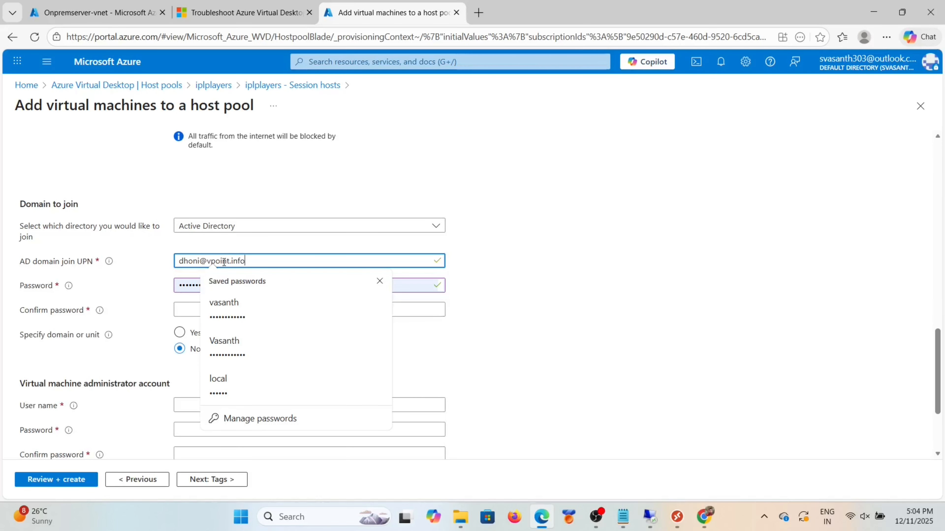
pyautogui.click(186, 308)
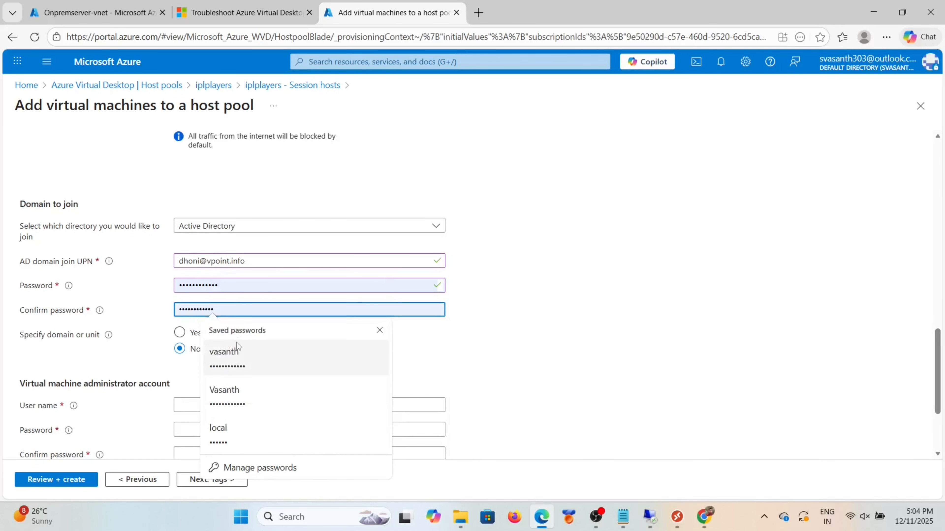
pyautogui.click(239, 351)
# Step: Re-enter the domain join password and its confirmation
pyautogui.click(240, 286)
pyautogui.press('BackSpace')
pyautogui.press('BackSpace')
pyautogui.press('BackSpace')
pyautogui.press('BackSpace')
pyautogui.press('BackSpace')
pyautogui.press('BackSpace')
pyautogui.press('BackSpace')
pyautogui.press('BackSpace')
pyautogui.press('BackSpace')
pyautogui.press('BackSpace')
pyautogui.press('BackSpace')
pyautogui.press('BackSpace')
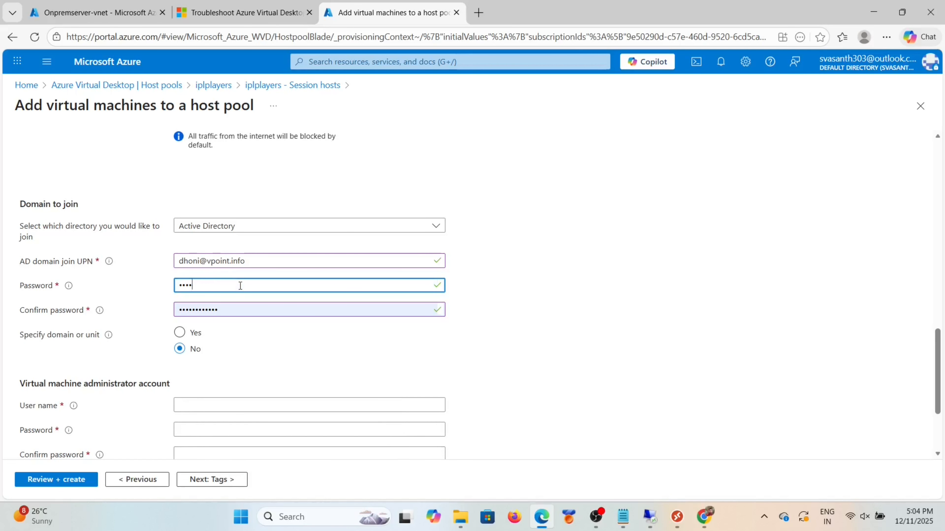
pyautogui.press('capslock')
pyautogui.write('•')
pyautogui.press('capslock')
pyautogui.write('••')
pyautogui.press('capslock')
pyautogui.write('••')
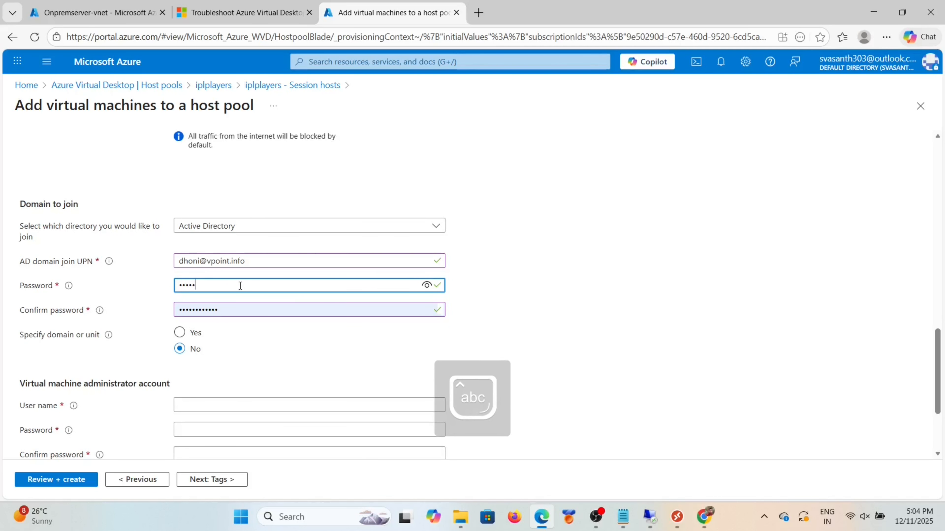
pyautogui.write('••')
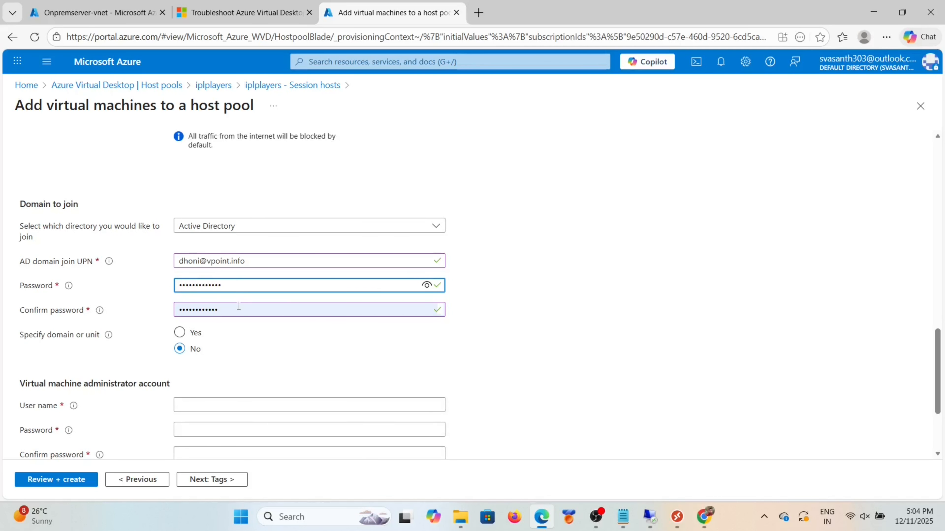
pyautogui.click(239, 309)
pyautogui.hotkey('ctrl', 'a')
pyautogui.press('BackSpace')
pyautogui.write('••')
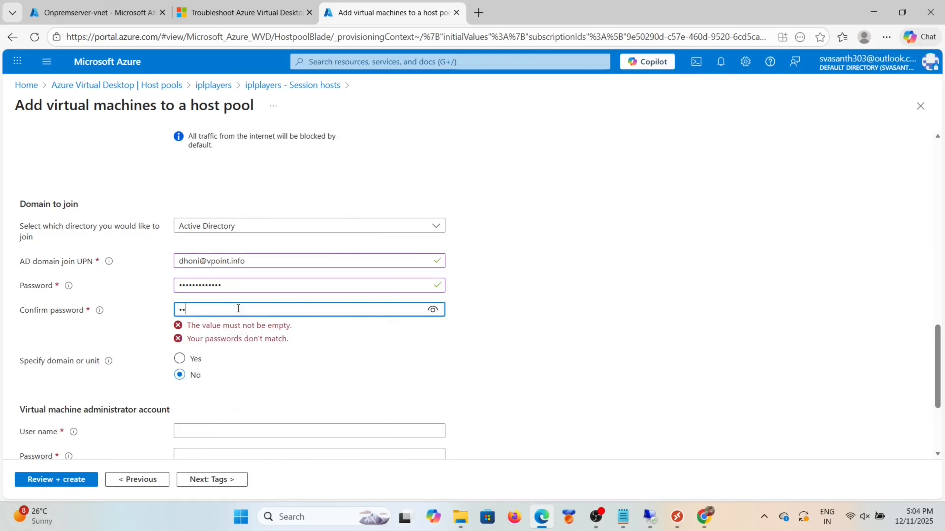
pyautogui.press('capslock')
pyautogui.write('•••••••')
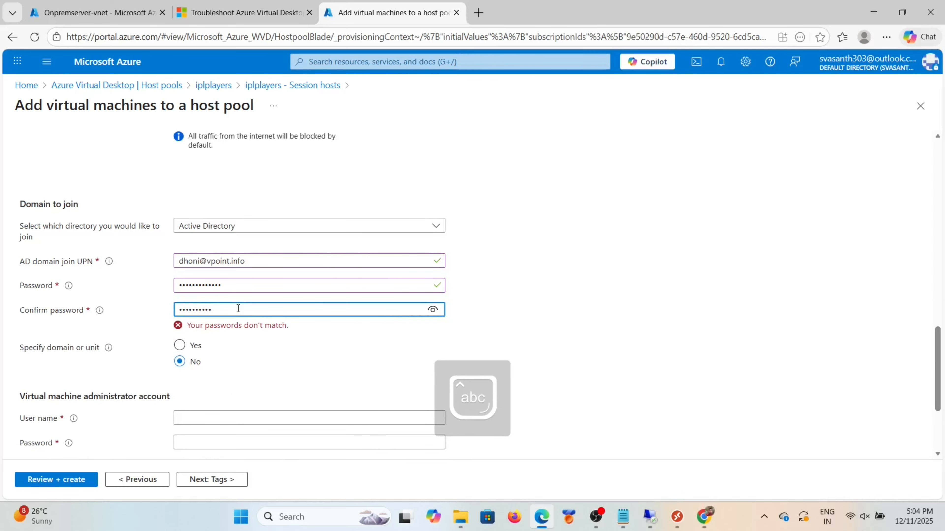
pyautogui.write('•••')
# Step: Enter the local administrator user name, password and password confirmation
pyautogui.scroll(-2, 205, 388)
pyautogui.click(214, 336)
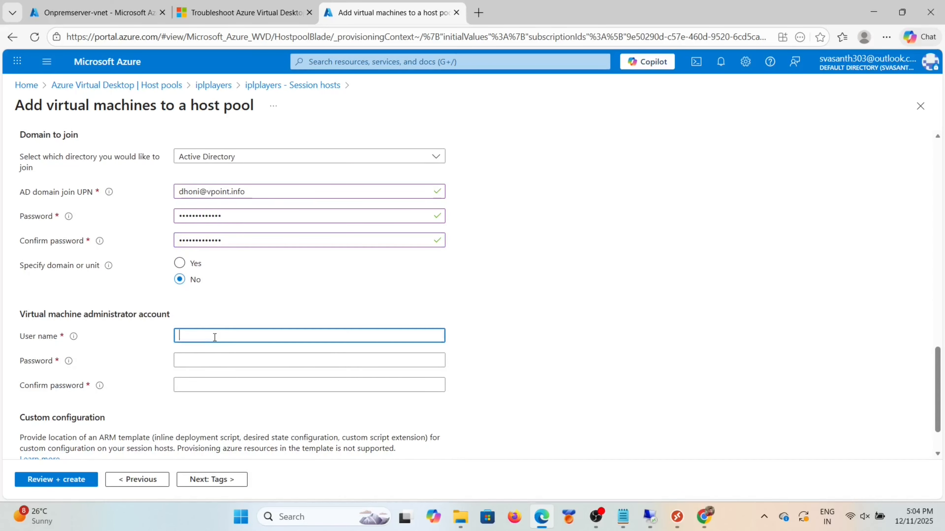
pyautogui.write('V')
pyautogui.press('capslock')
pyautogui.write('asa')
pyautogui.press('BackSpace')
pyautogui.press('BackSpace')
pyautogui.press('BackSpace')
pyautogui.press('BackSpace')
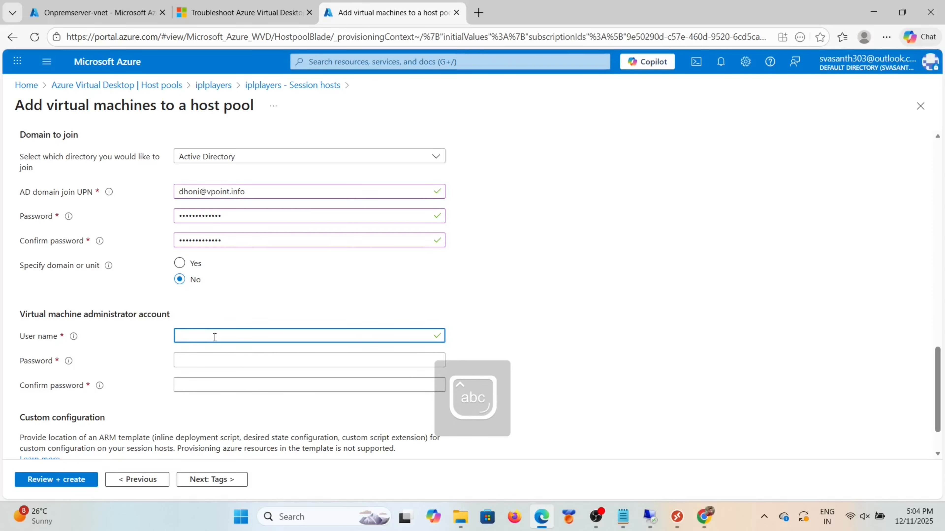
pyautogui.write('vasanth')
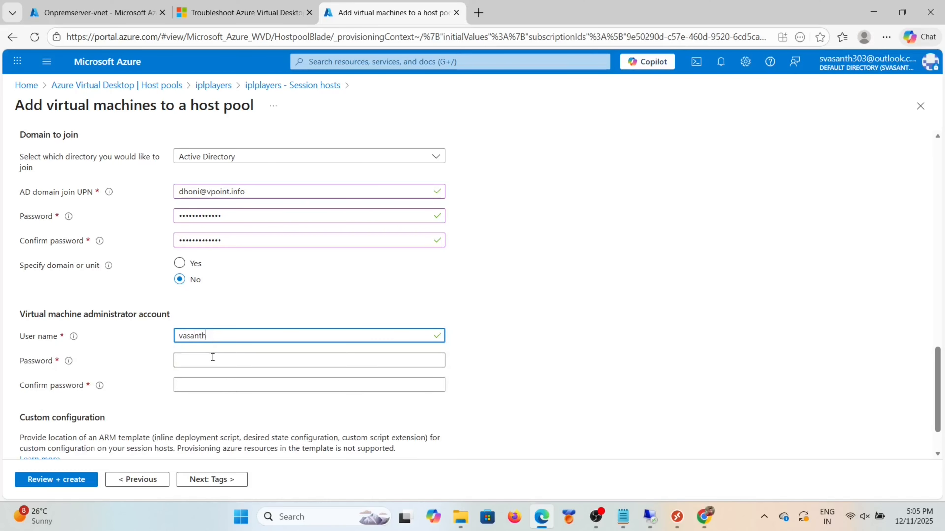
pyautogui.click(213, 358)
pyautogui.press('capslock')
pyautogui.write('••••')
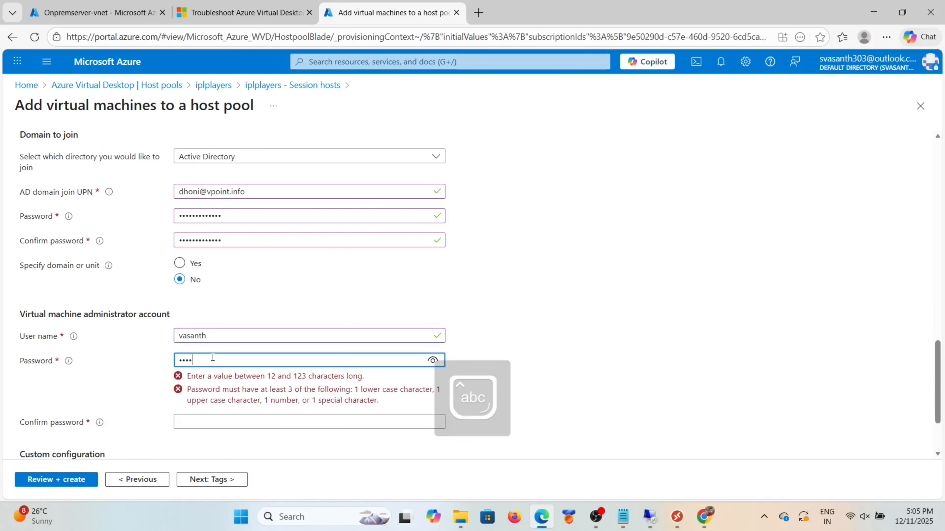
pyautogui.write('•••••••••')
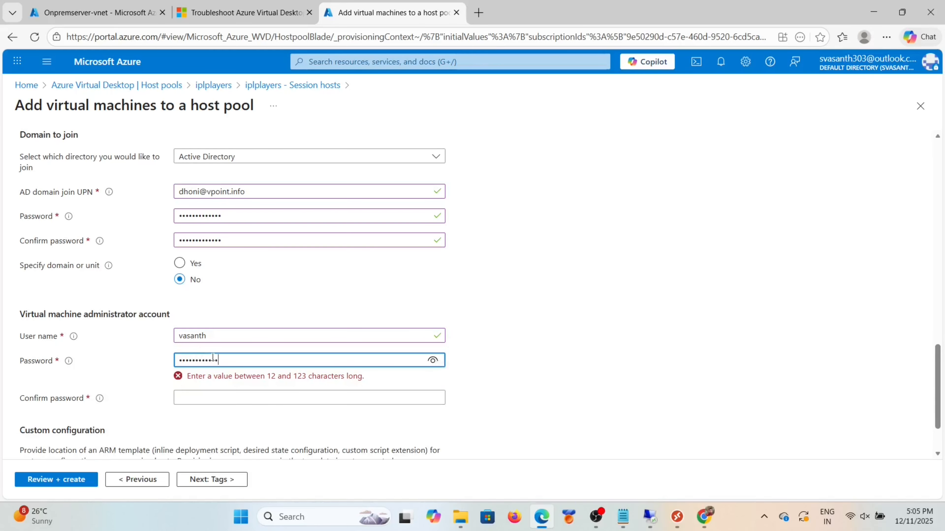
pyautogui.click(211, 382)
pyautogui.press('capslock')
pyautogui.write('••••••••••••')
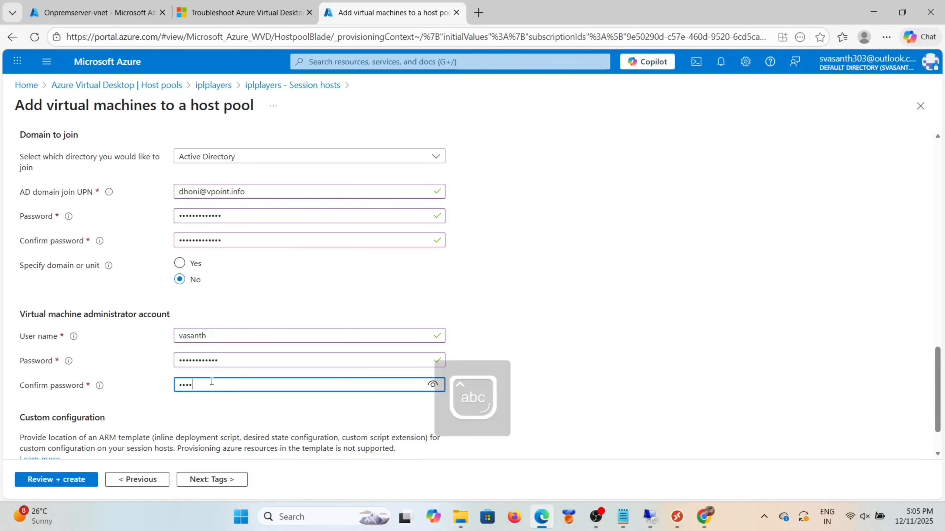
pyautogui.press('capslock')
pyautogui.scroll(-2, 212, 382)
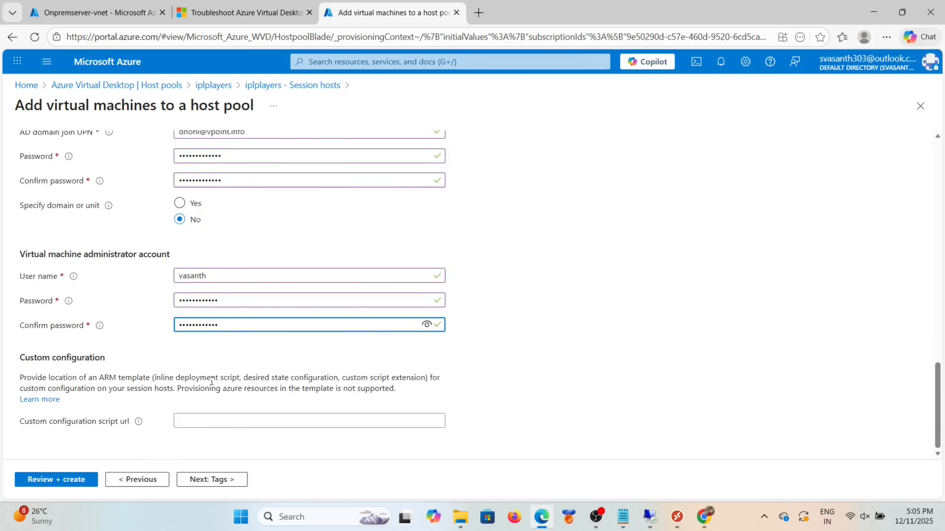
pyautogui.scroll(8, 173, 336)
pyautogui.scroll(10, 172, 335)
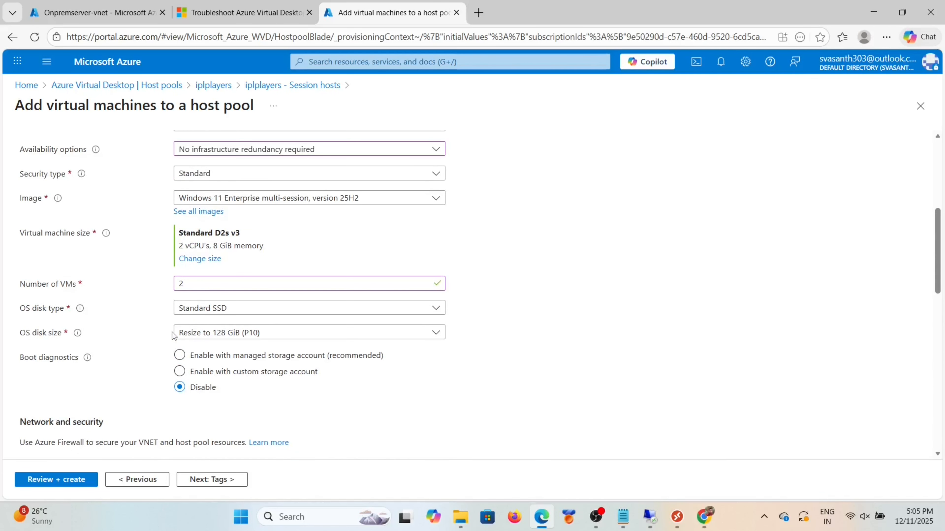
# Step: Pass Review + create validation, decline Edge's password save, create the hosts, then return to Onpremserver-vnet
pyautogui.click(202, 133)
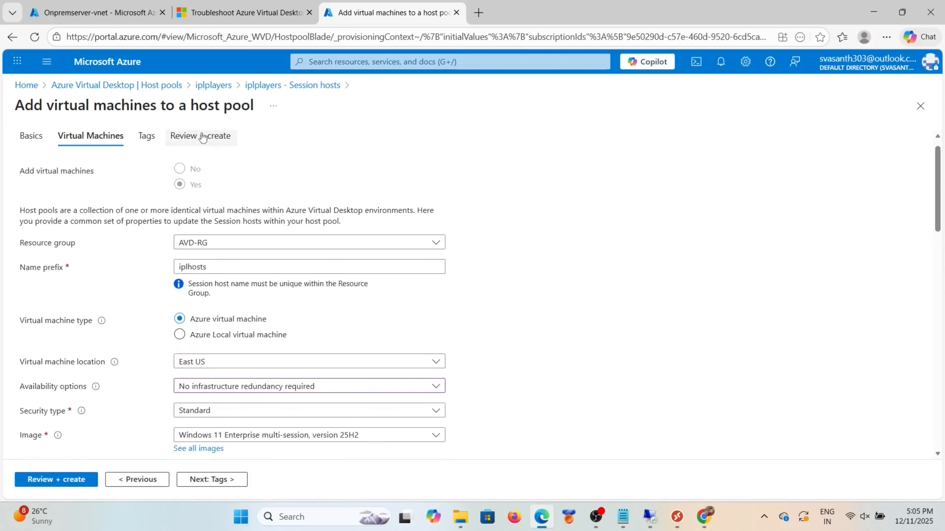
pyautogui.scroll(-3, 143, 308)
pyautogui.scroll(-4, 142, 308)
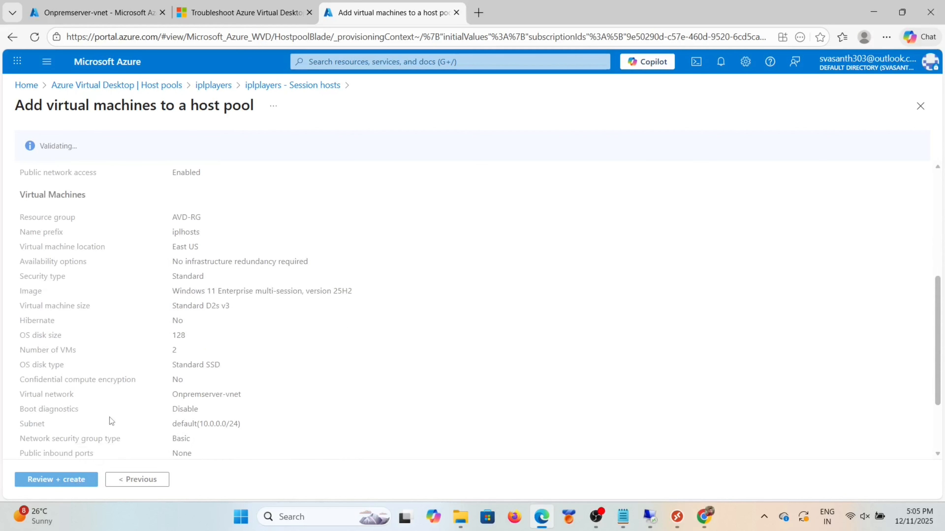
pyautogui.scroll(-3, 110, 421)
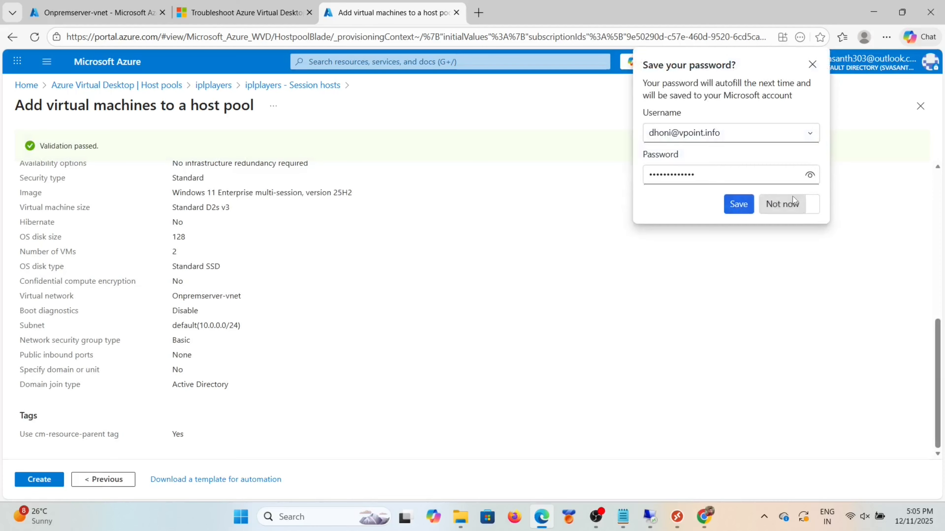
pyautogui.click(780, 202)
pyautogui.click(36, 483)
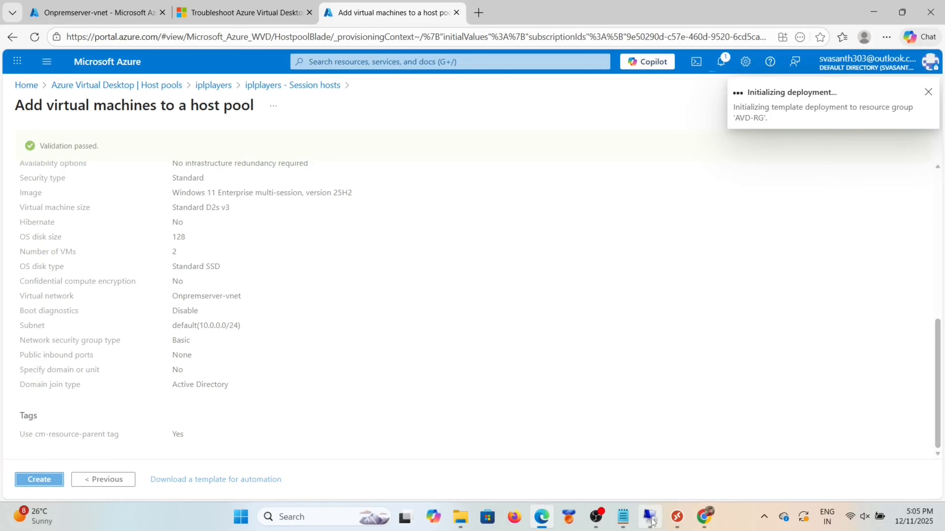
pyautogui.click(134, 6)
# Step: Start Entra Connect Sync's Refresh directory schema task and sign in with the current account
pyautogui.click(348, 63)
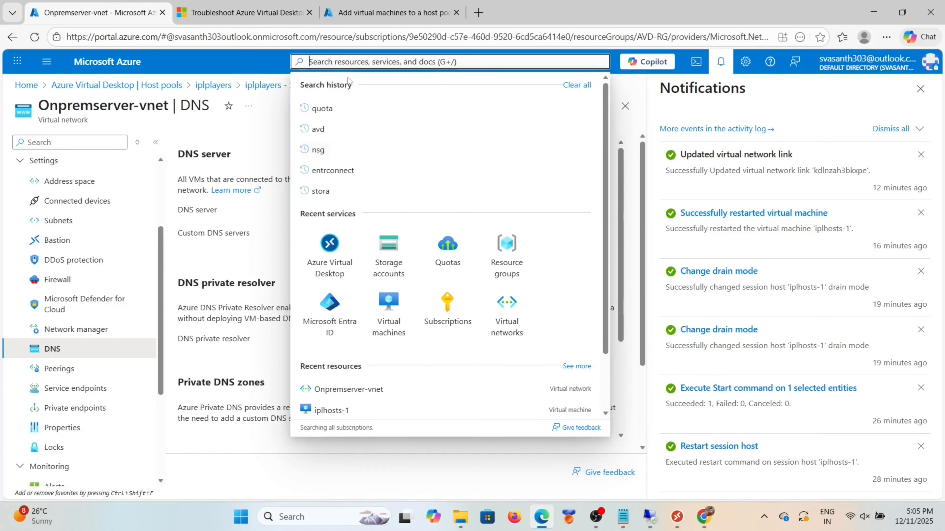
pyautogui.click(308, 267)
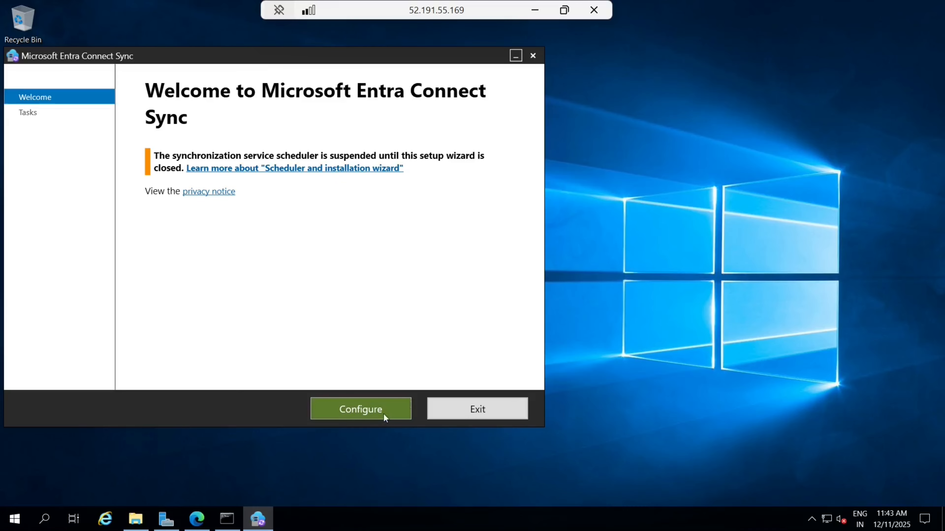
pyautogui.click(383, 413)
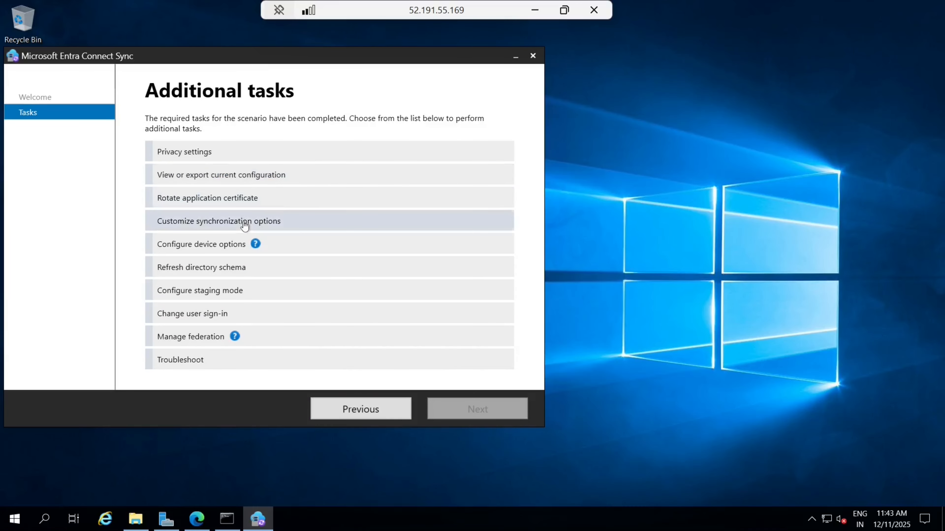
pyautogui.click(226, 271)
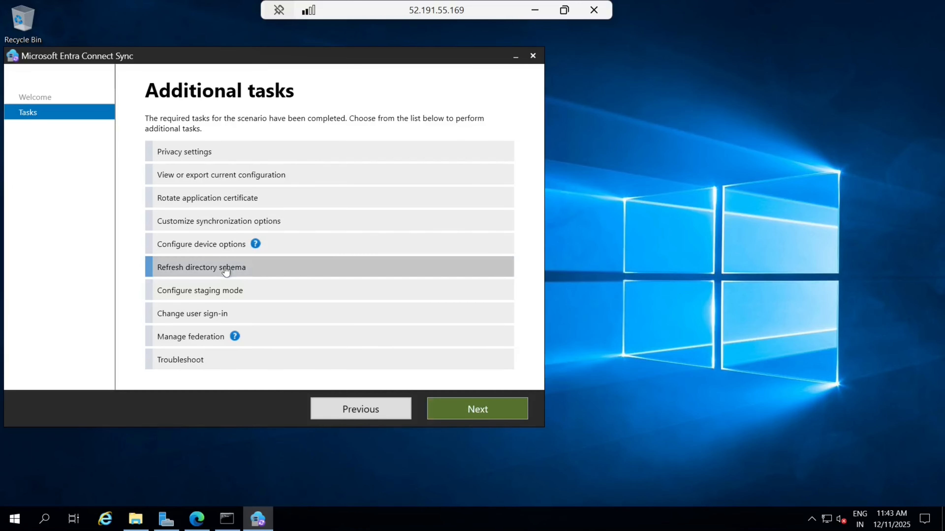
pyautogui.click(436, 403)
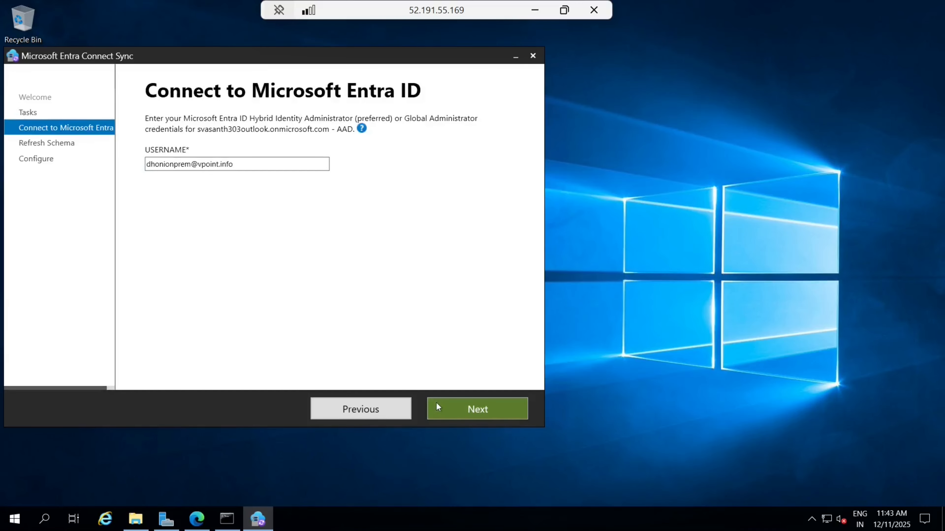
pyautogui.click(464, 406)
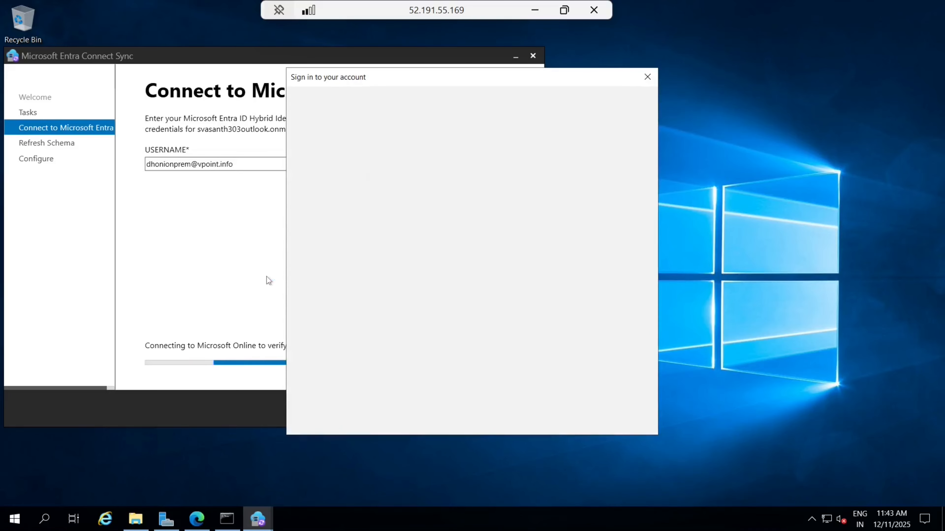
pyautogui.click(424, 247)
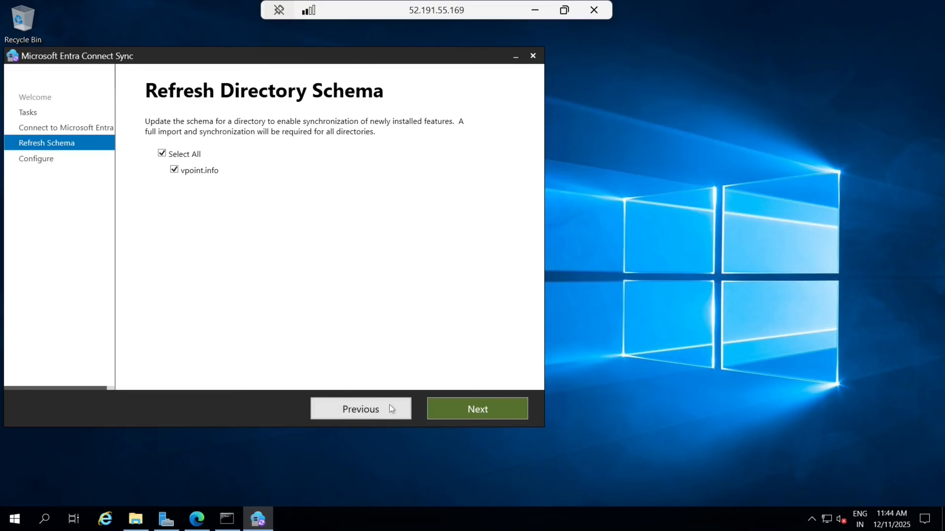
# Step: Go back and sign in to Entra ID with the vpoint.info on-prem administrator account
pyautogui.click(379, 416)
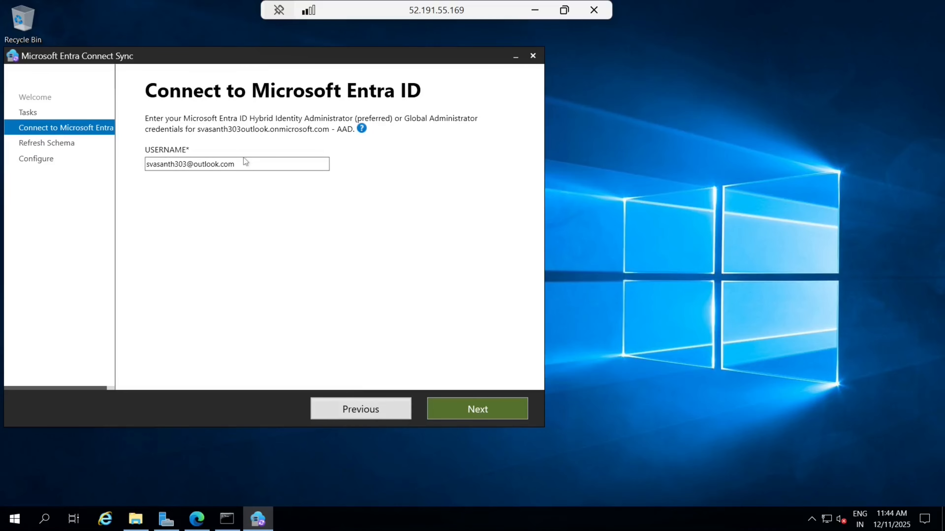
pyautogui.press('BackSpace')
pyautogui.press('BackSpace')
pyautogui.press('BackSpace')
pyautogui.press('BackSpace')
pyautogui.press('BackSpace')
pyautogui.press('BackSpace')
pyautogui.press('BackSpace')
pyautogui.press('BackSpace')
pyautogui.press('BackSpace')
pyautogui.press('BackSpace')
pyautogui.press('BackSpace')
pyautogui.press('BackSpace')
pyautogui.press('BackSpace')
pyautogui.press('BackSpace')
pyautogui.press('BackSpace')
pyautogui.press('BackSpace')
pyautogui.press('BackSpace')
pyautogui.press('BackSpace')
pyautogui.press('BackSpace')
pyautogui.press('BackSpace')
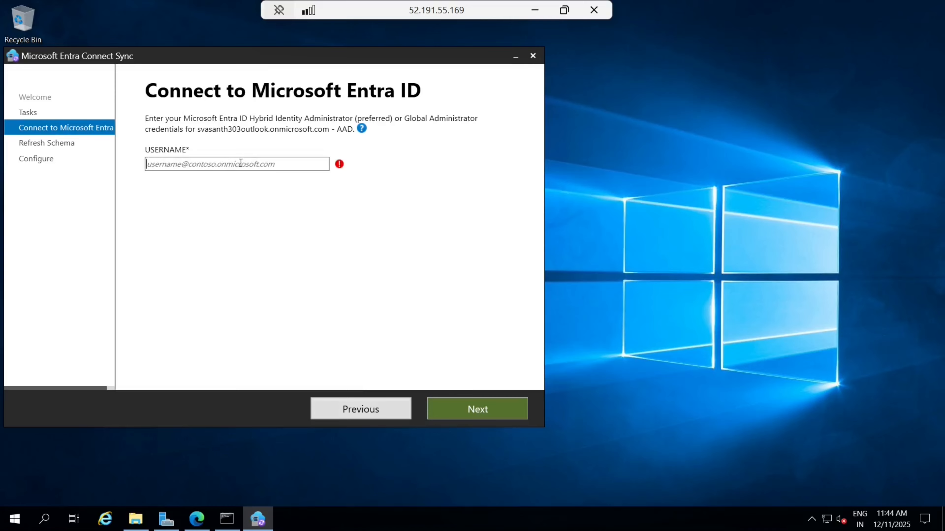
pyautogui.write('svas')
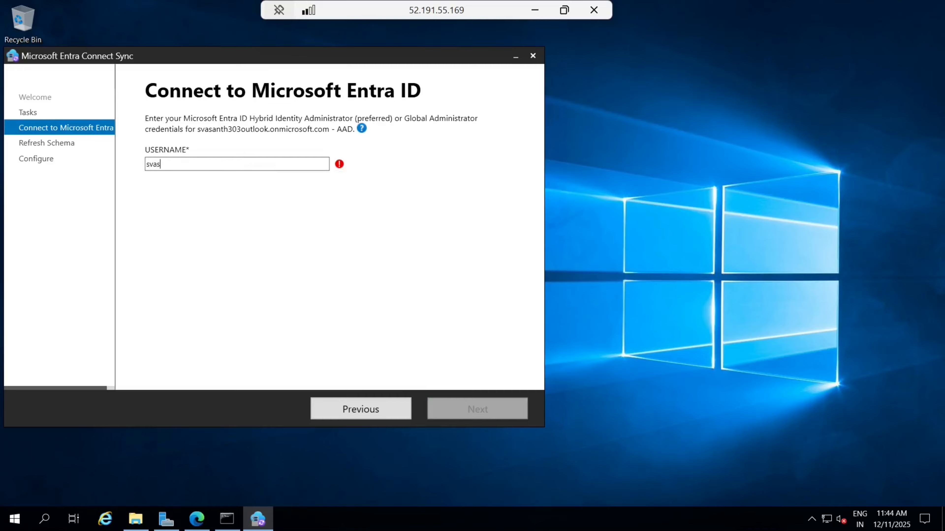
pyautogui.press('BackSpace')
pyautogui.press('BackSpace')
pyautogui.press('BackSpace')
pyautogui.press('BackSpace')
pyautogui.write('dhoni@vpo')
pyautogui.press('BackSpace')
pyautogui.press('BackSpace')
pyautogui.press('BackSpace')
pyautogui.press('BackSpace')
pyautogui.press('BackSpace')
pyautogui.press('BackSpace')
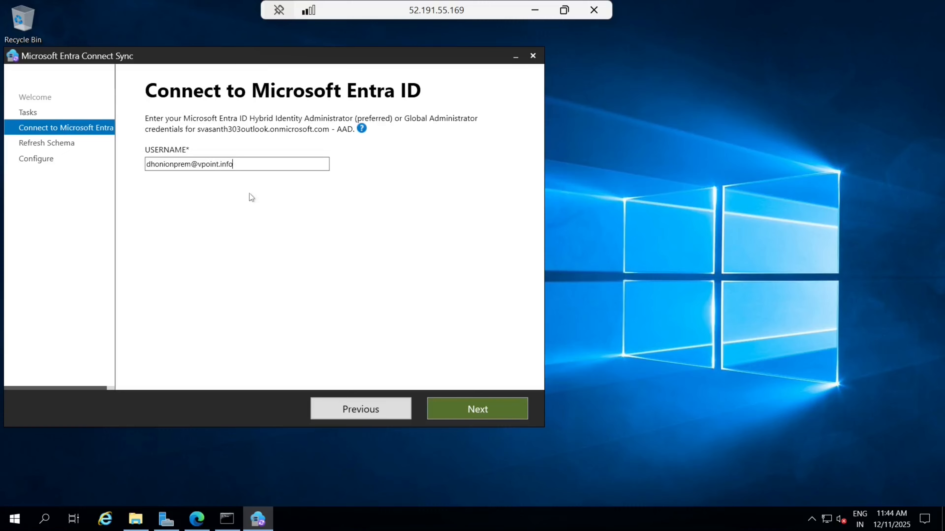
pyautogui.click(459, 412)
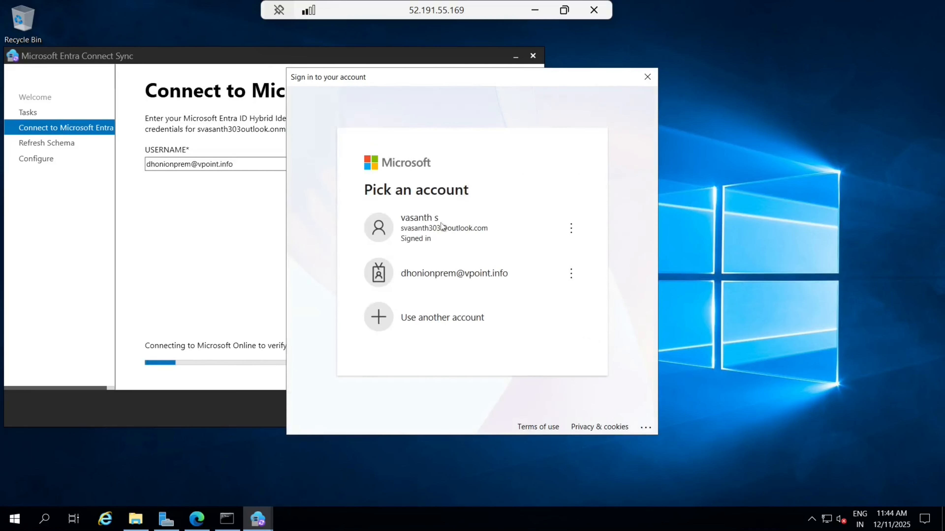
pyautogui.click(448, 288)
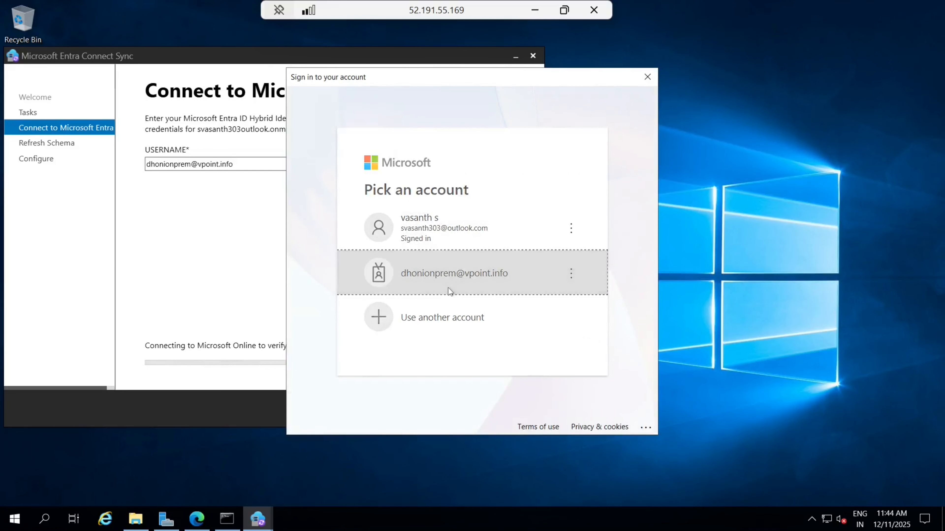
pyautogui.press('capslock')
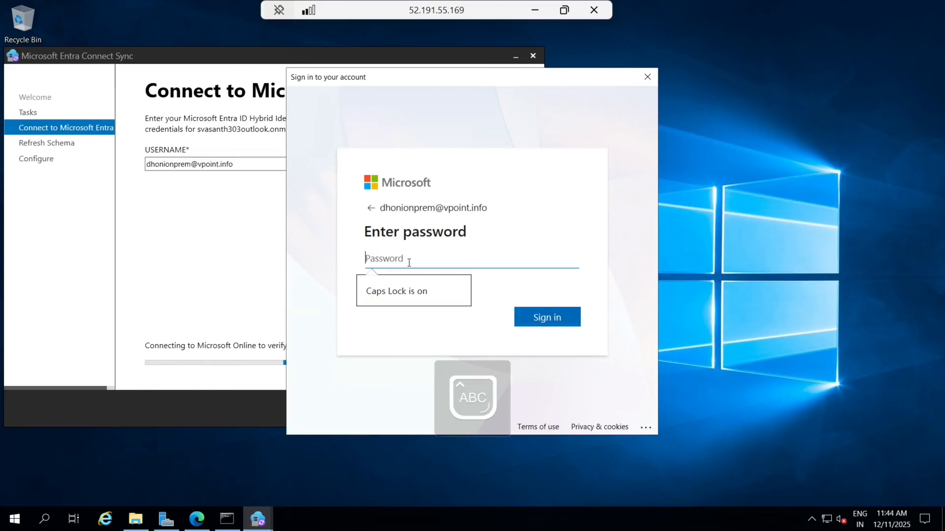
pyautogui.press('capslock')
pyautogui.write('•••••••••••')
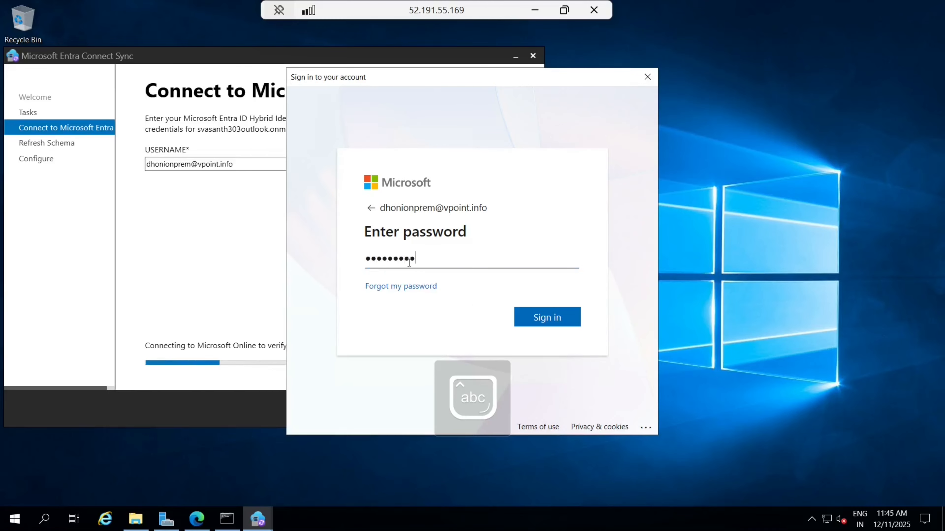
pyautogui.click(557, 315)
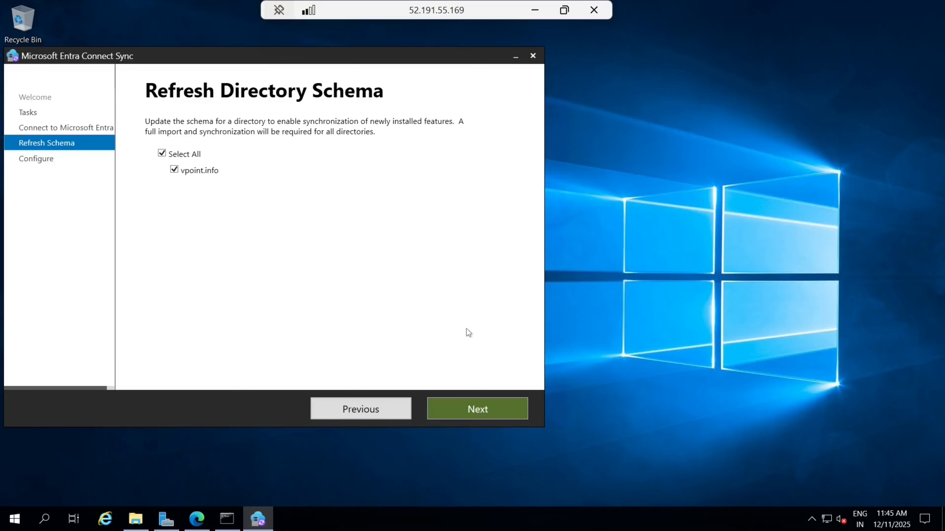
# Step: Configure the vpoint.info schema refresh, wait for completion, and exit the wizard
pyautogui.click(478, 409)
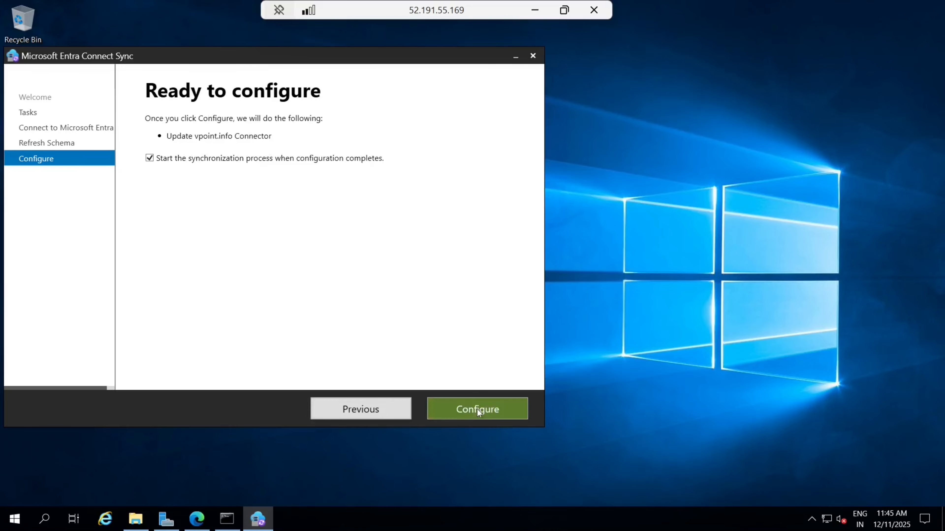
pyautogui.click(477, 409)
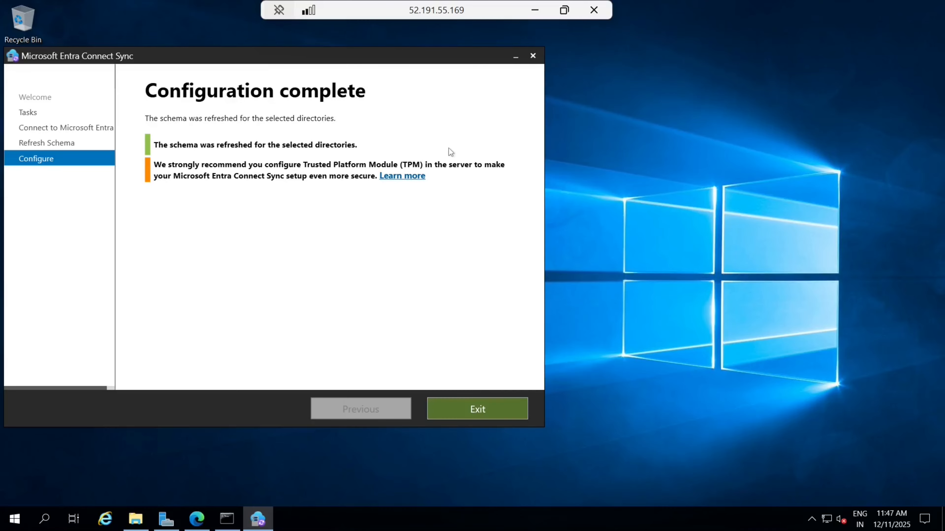
pyautogui.click(473, 411)
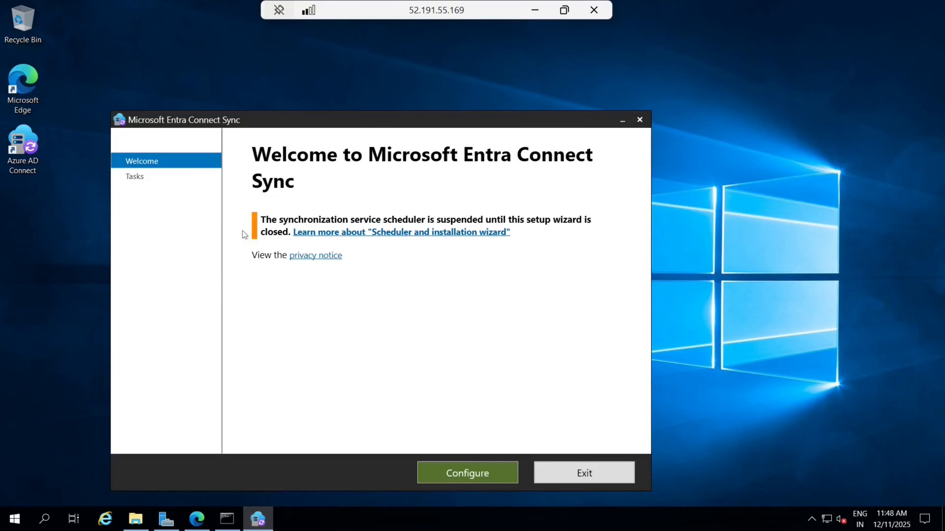
pyautogui.click(574, 471)
pyautogui.click(397, 179)
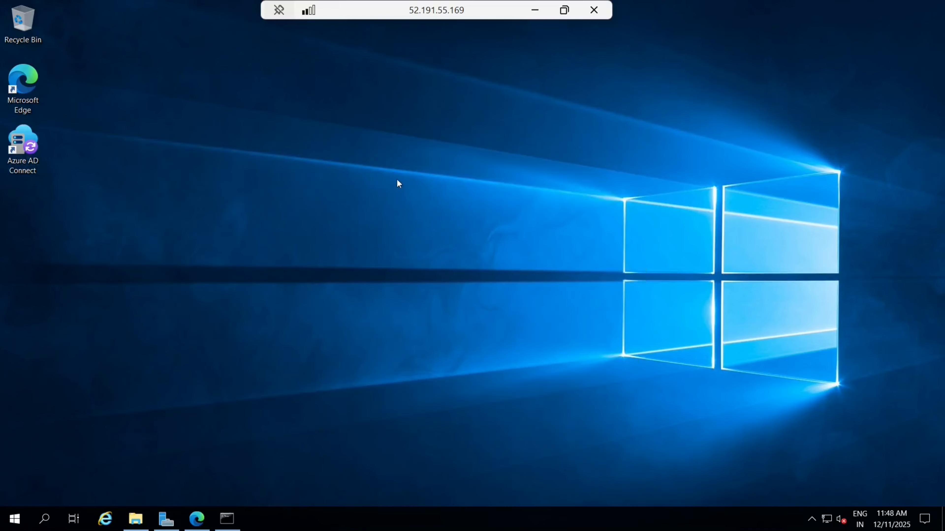
# Step: Minimize the remote server and open iplplayers' connectable session hosts from the deployment
pyautogui.click(534, 15)
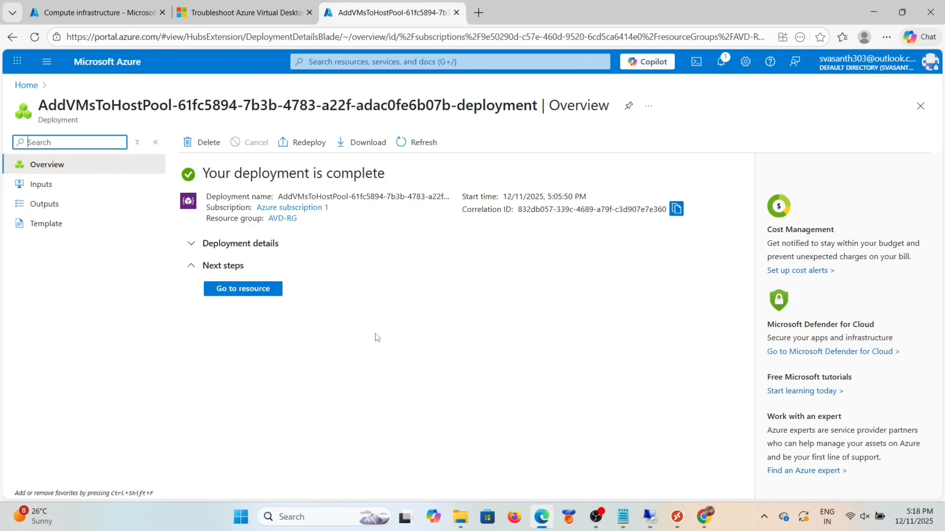
pyautogui.click(243, 288)
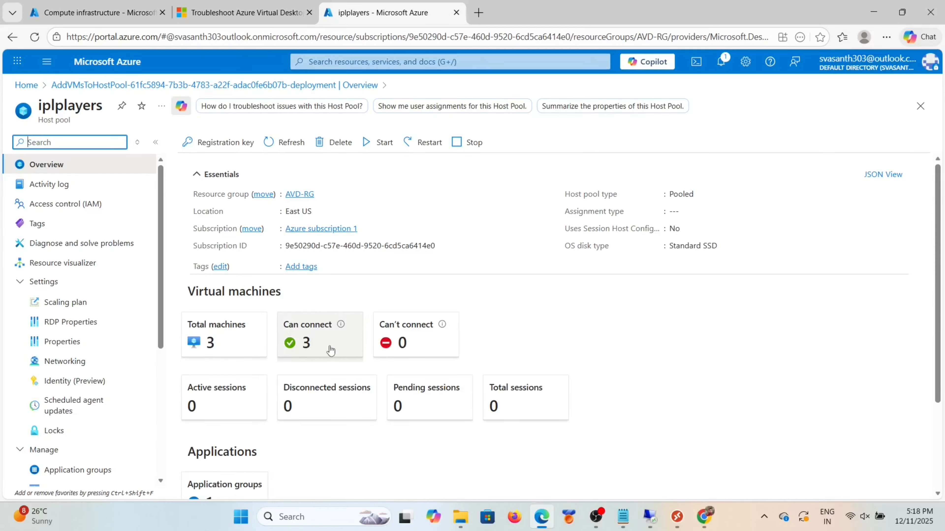
pyautogui.click(330, 350)
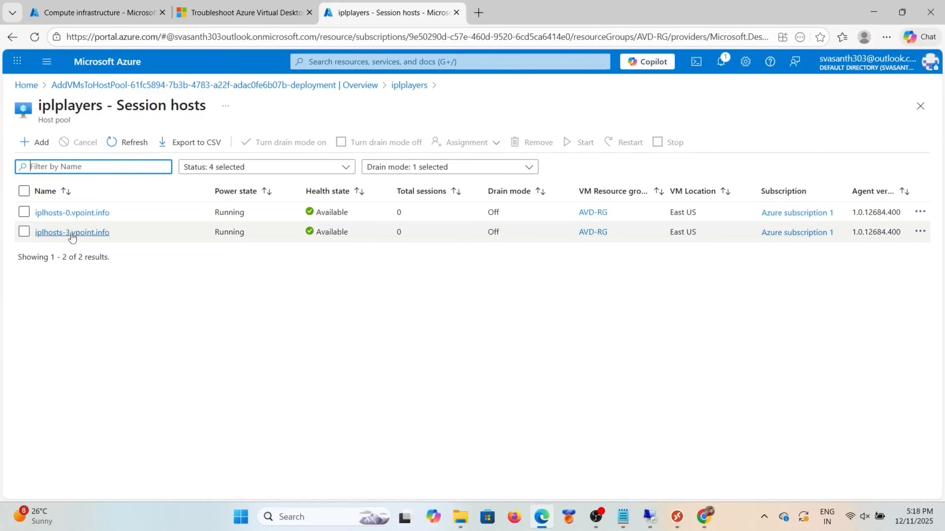
# Step: Refresh the session host list twice and review iplhosts-3.vpoint.info's health check results
pyautogui.click(124, 141)
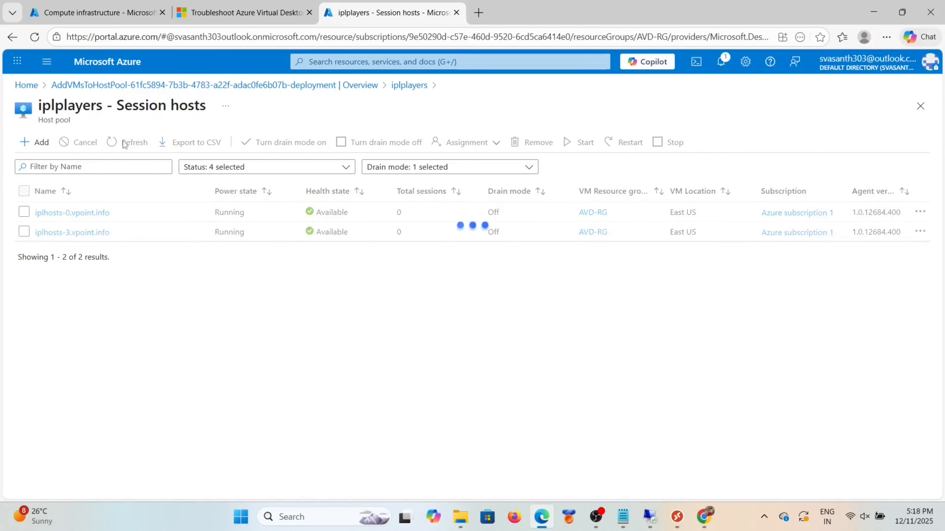
pyautogui.click(134, 144)
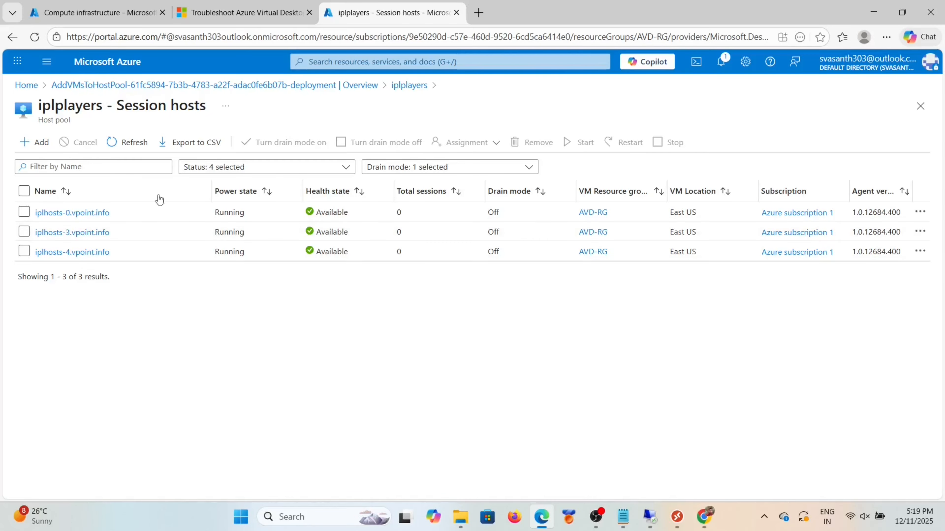
pyautogui.click(78, 232)
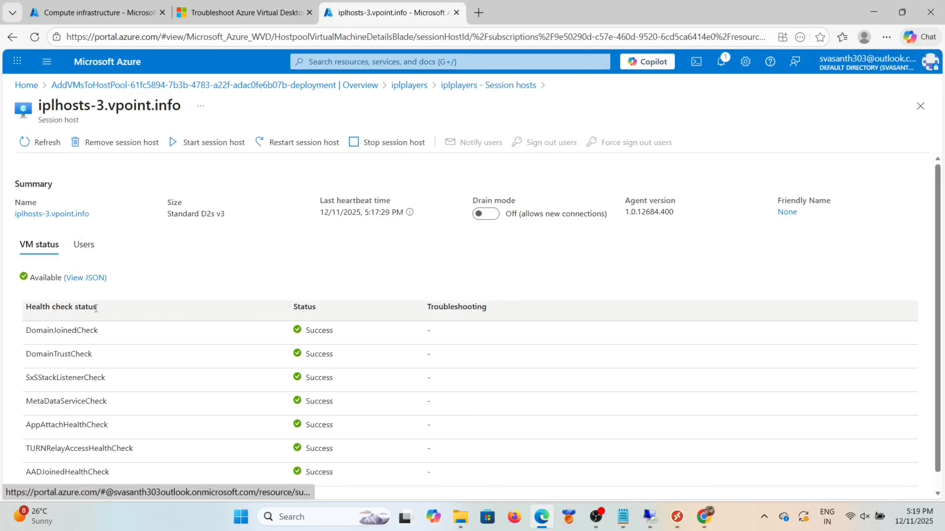
pyautogui.scroll(-1, 178, 368)
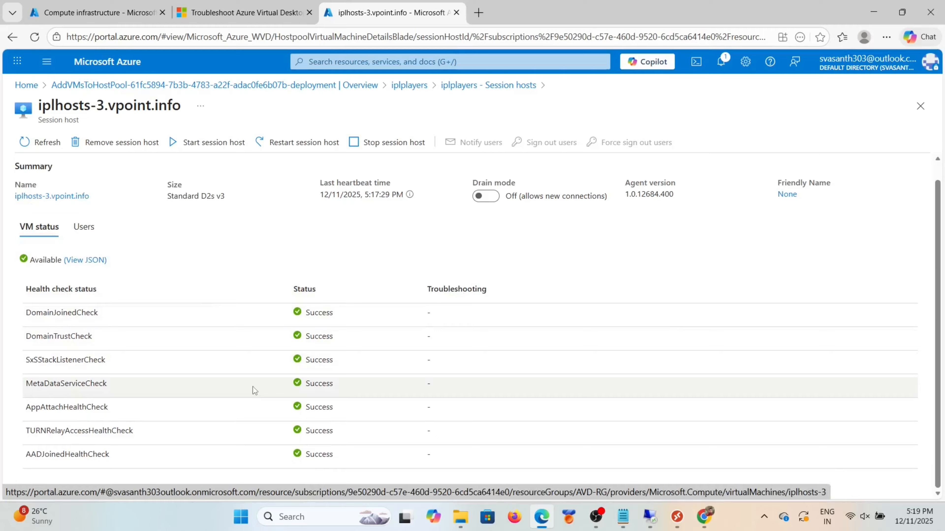
pyautogui.scroll(1, 276, 346)
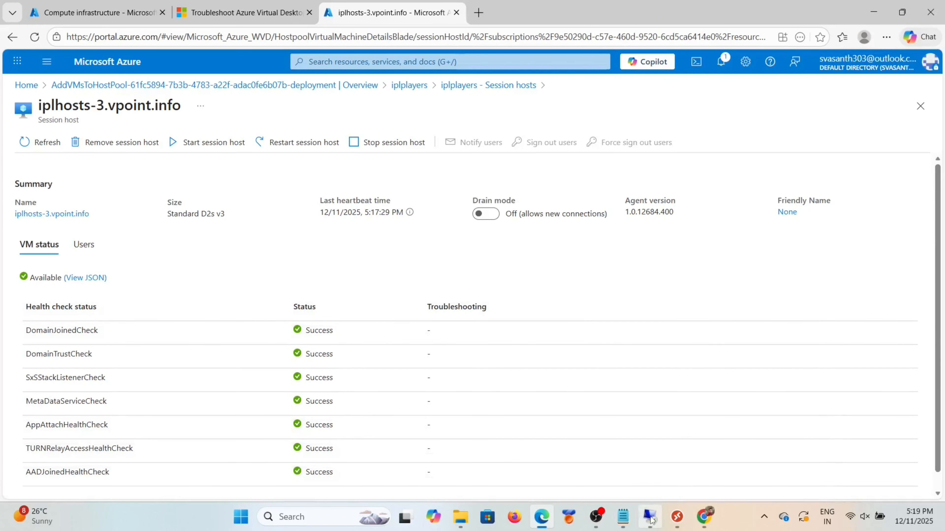
# Step: Go back through the deployment overview to the iplplayers host pool page
pyautogui.moveTo(595, 517)
pyautogui.click(99, 10)
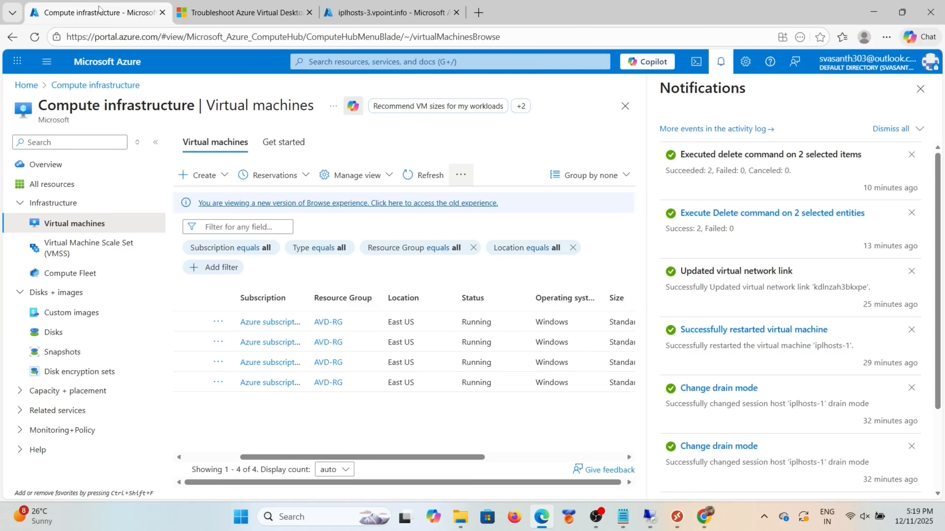
pyautogui.click(340, 11)
pyautogui.click(65, 85)
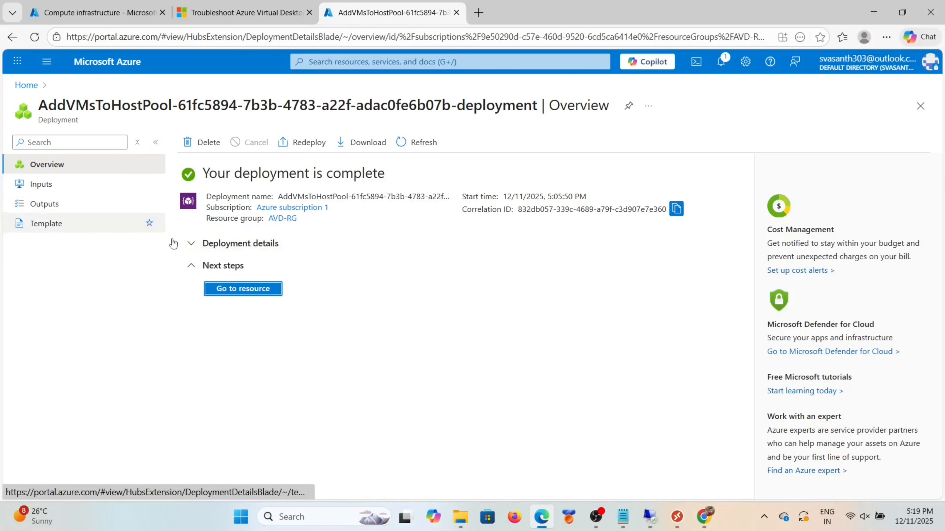
pyautogui.click(242, 289)
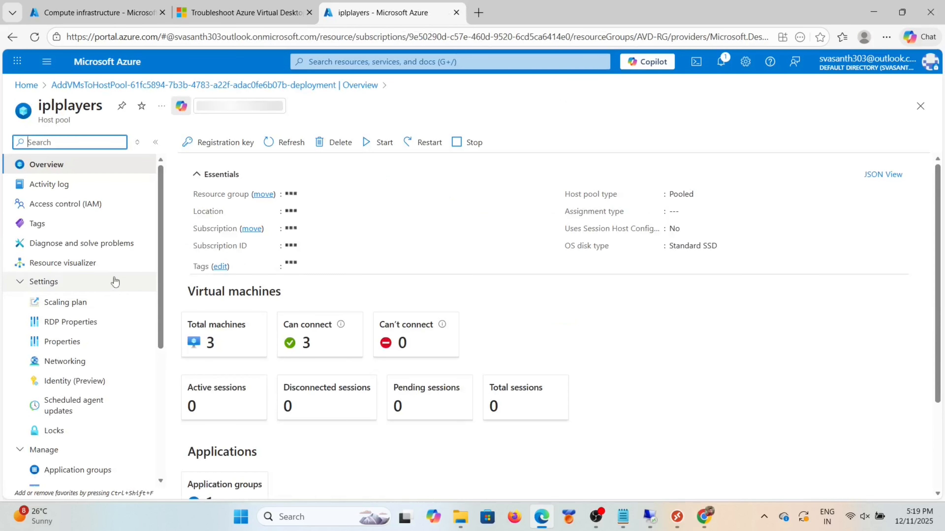